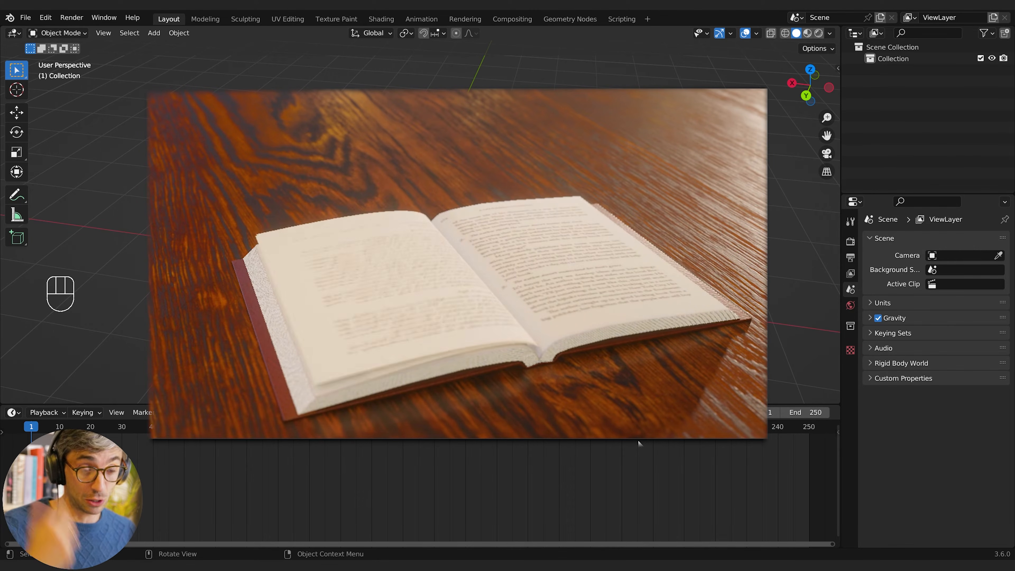
Step: Add a cube to the empty scene and open its mesh for editing with face selection
{"action": "middle_click_drag", "start_coordinate": [488, 219], "coordinate": [434, 194], "text": "shift"}
{"action": "middle_click_drag", "start_coordinate": [434, 194], "coordinate": [419, 178]}
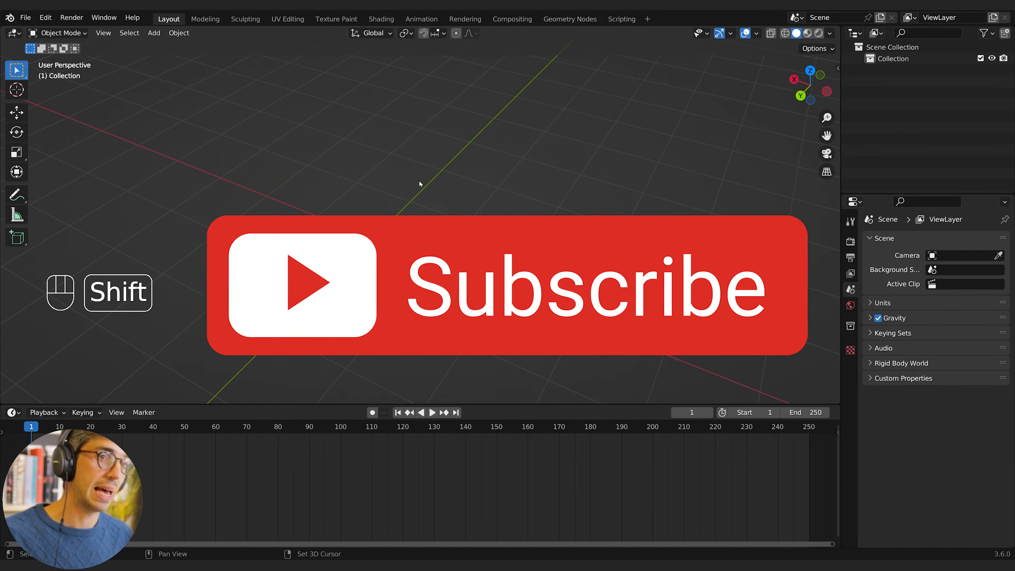
{"action": "middle_click_drag", "start_coordinate": [418, 181], "coordinate": [441, 196]}
{"action": "key", "text": "shift+a"}
{"action": "mouse_move", "coordinate": [417, 135]}
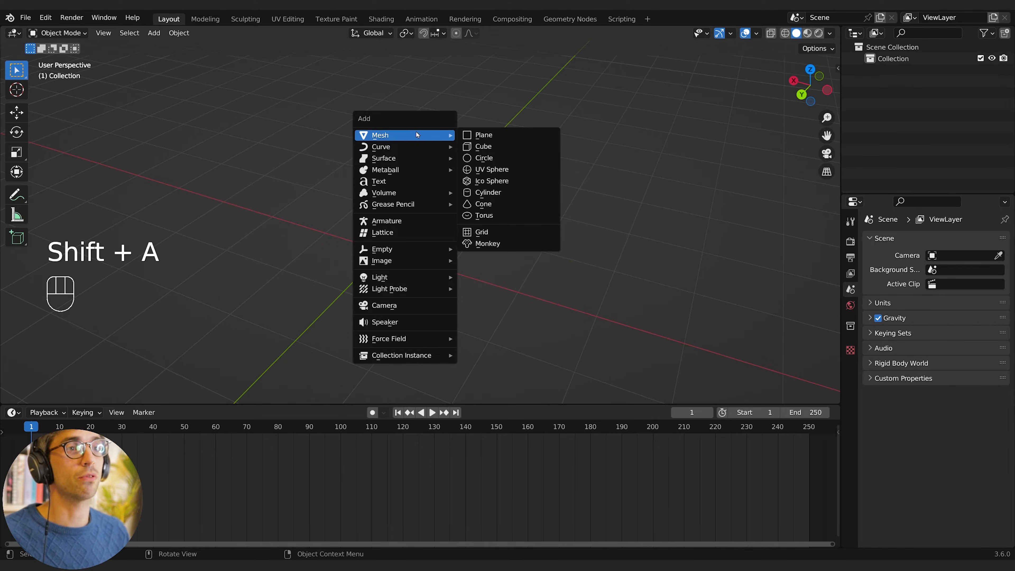
{"action": "left_click", "coordinate": [483, 143]}
{"action": "middle_click_drag", "start_coordinate": [451, 200], "coordinate": [525, 134]}
{"action": "key", "text": "Tab"}
{"action": "left_click", "coordinate": [601, 159]}
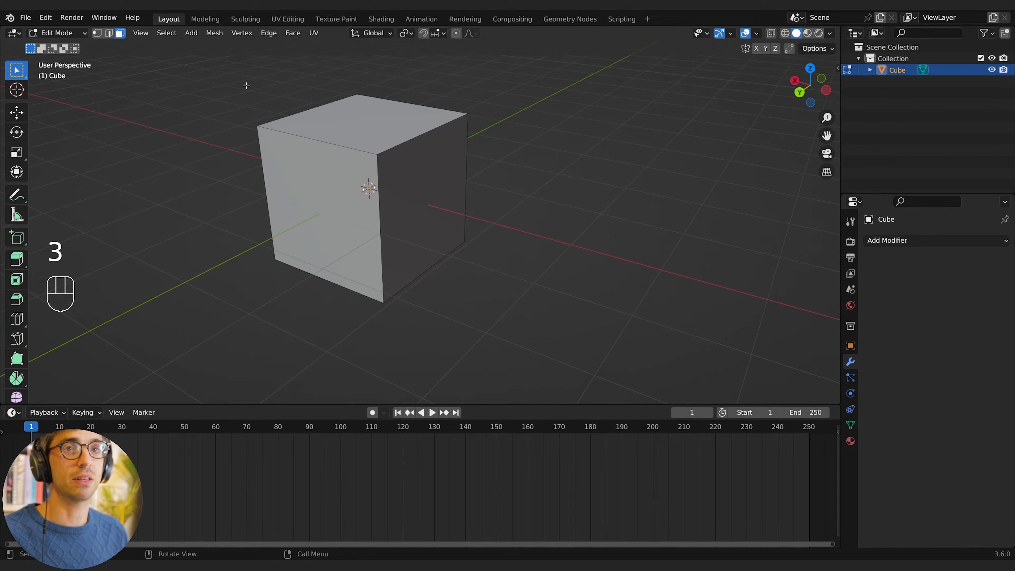
Step: Lower the cube's top face along Z to shorten the block
{"action": "left_click", "coordinate": [352, 121]}
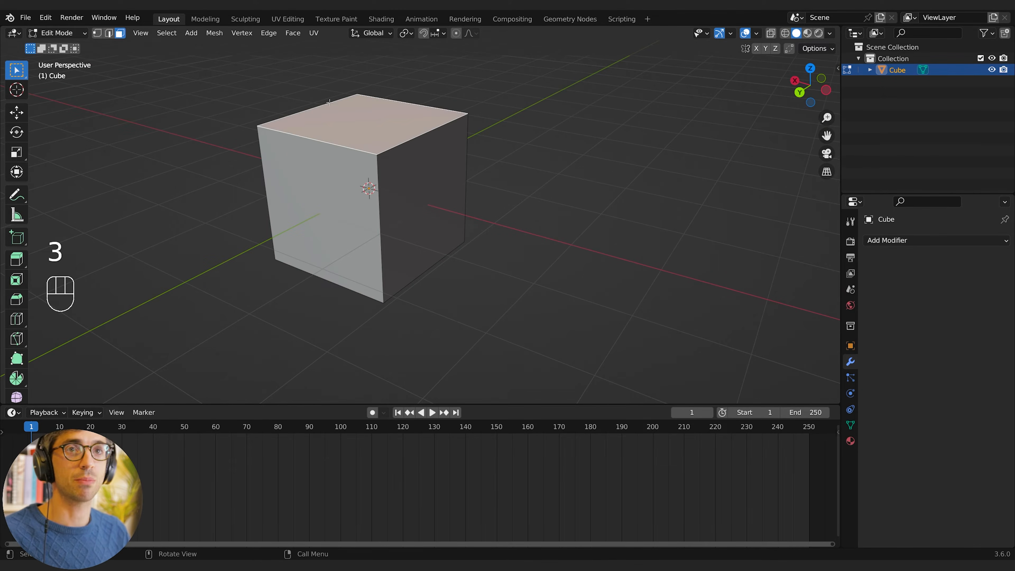
{"action": "middle_click_drag", "start_coordinate": [330, 103], "coordinate": [377, 70], "text": "shift"}
{"action": "key", "text": "g"}
{"action": "key", "text": "z"}
{"action": "left_click", "coordinate": [450, 186]}
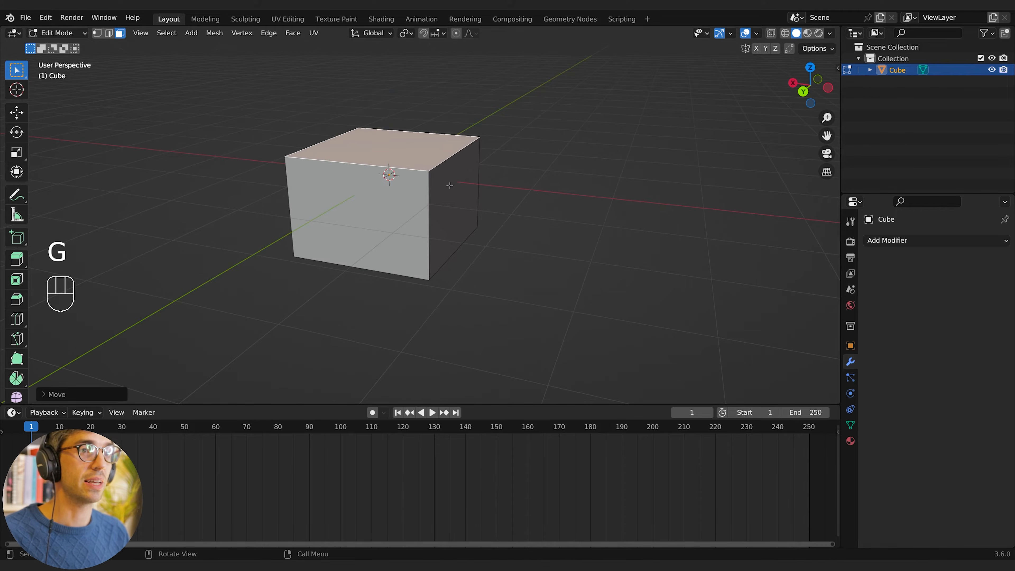
Step: Raise the cube's bottom face along Z to just below the ground plane
{"action": "mouse_move", "coordinate": [450, 185]}
{"action": "middle_mouse_down"}
{"action": "mouse_move", "coordinate": [468, 172]}
{"action": "mouse_move", "coordinate": [468, 195]}
{"action": "middle_mouse_up"}
{"action": "key", "text": "g"}
{"action": "key", "text": "g"}
{"action": "left_click", "coordinate": [472, 170]}
{"action": "key", "text": "g"}
{"action": "key", "text": "z"}
{"action": "left_click", "coordinate": [469, 195]}
{"action": "scroll", "coordinate": [480, 200], "scroll_direction": "up", "scroll_amount": 6}
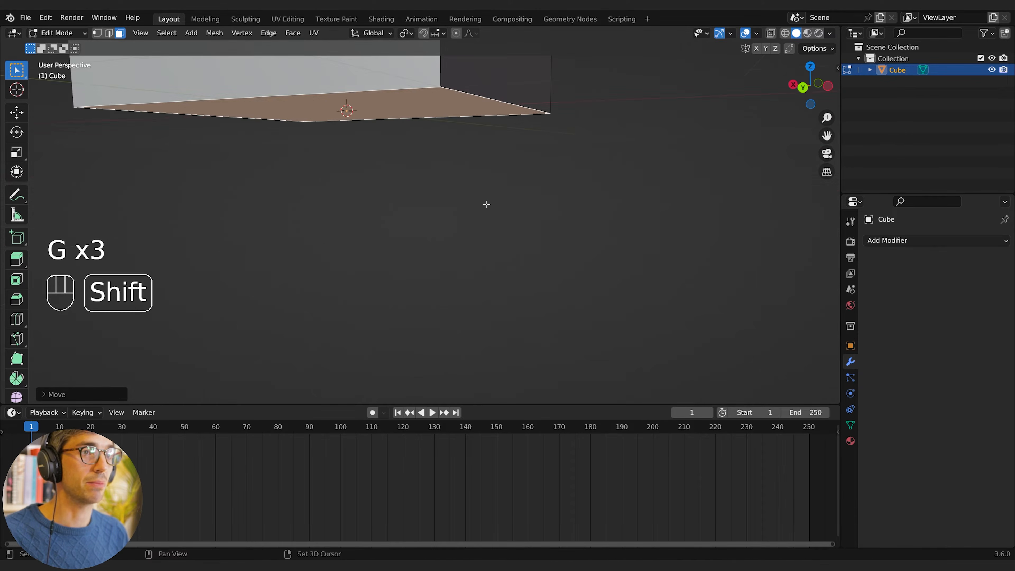
{"action": "middle_click_drag", "start_coordinate": [511, 138], "coordinate": [484, 204], "text": "shift"}
{"action": "key", "text": "g"}
{"action": "key", "text": "z"}
{"action": "left_click", "coordinate": [458, 188]}
Step: Lower the top face along Z so the block becomes a thin slab about 0.12 m thick
{"action": "middle_click_drag", "start_coordinate": [483, 205], "coordinate": [411, 205]}
{"action": "scroll", "coordinate": [487, 227], "scroll_direction": "down", "scroll_amount": 8}
{"action": "left_click", "coordinate": [459, 195]}
{"action": "left_click", "coordinate": [411, 194]}
{"action": "key", "text": "g"}
{"action": "key", "text": "z"}
{"action": "left_click", "coordinate": [410, 208]}
Step: Move the slab's side face along X until it sits close to the world's centre line
{"action": "left_click", "coordinate": [451, 186]}
{"action": "key", "text": "g"}
{"action": "key", "text": "x"}
{"action": "left_click", "coordinate": [418, 218]}
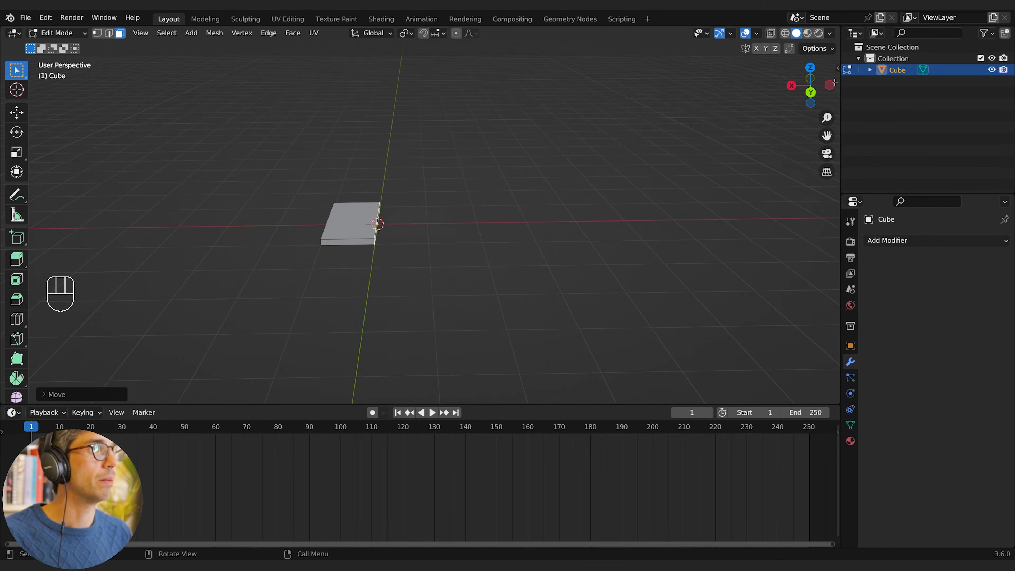
Step: Show the selection's transform values and set the side face's X position to 0 m
{"action": "left_click", "coordinate": [837, 69]}
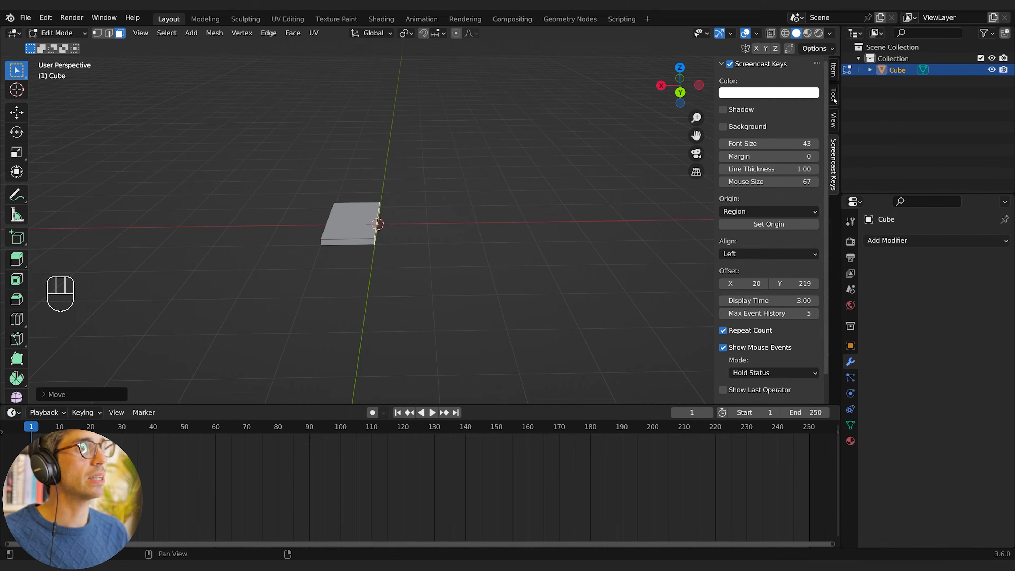
{"action": "left_click", "coordinate": [834, 96]}
{"action": "left_click", "coordinate": [834, 69]}
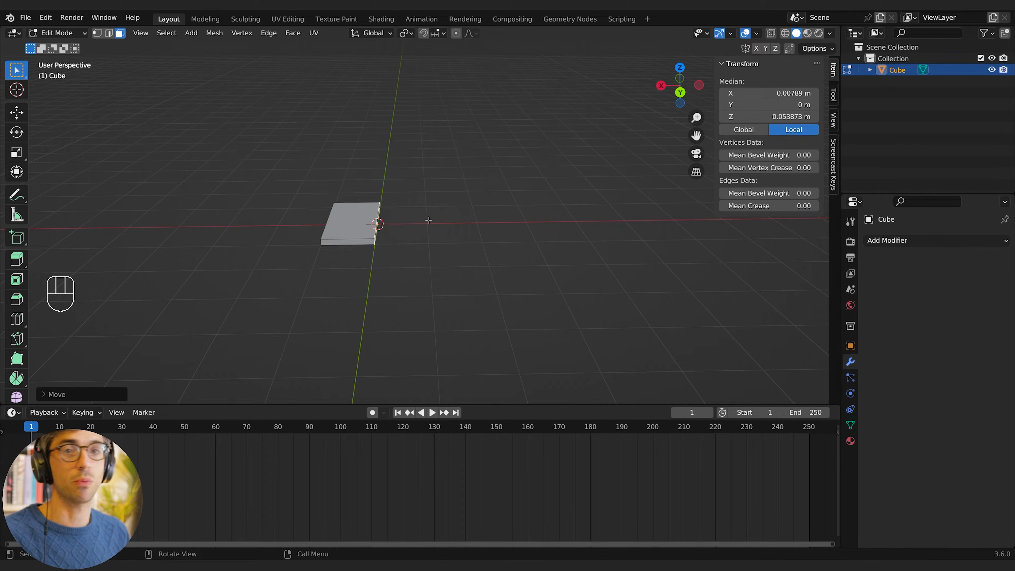
{"action": "middle_click_drag", "start_coordinate": [455, 242], "coordinate": [414, 223]}
{"action": "middle_click_drag", "start_coordinate": [355, 233], "coordinate": [418, 256]}
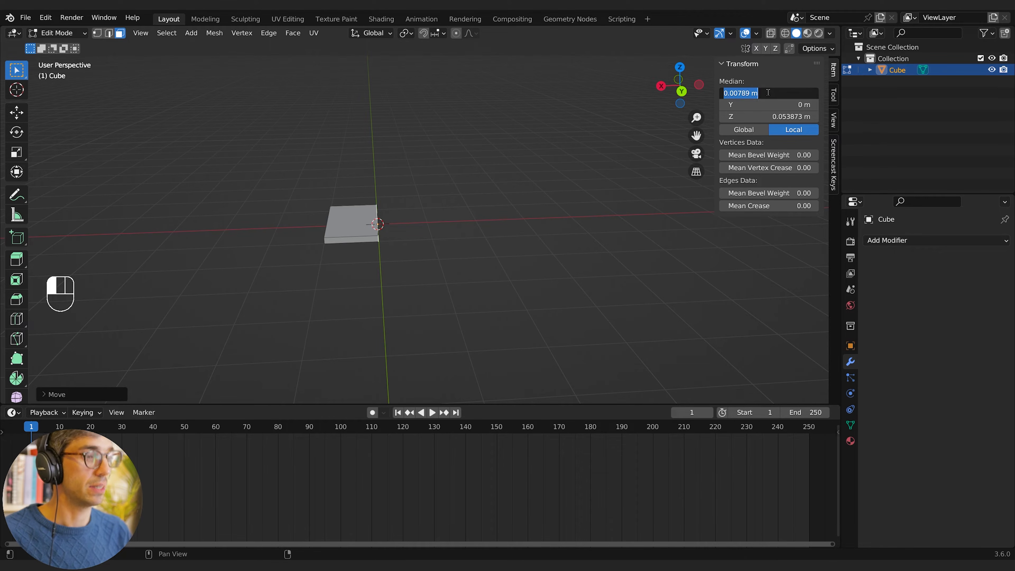
{"action": "type", "text": "0"}
{"action": "key", "text": "Return"}
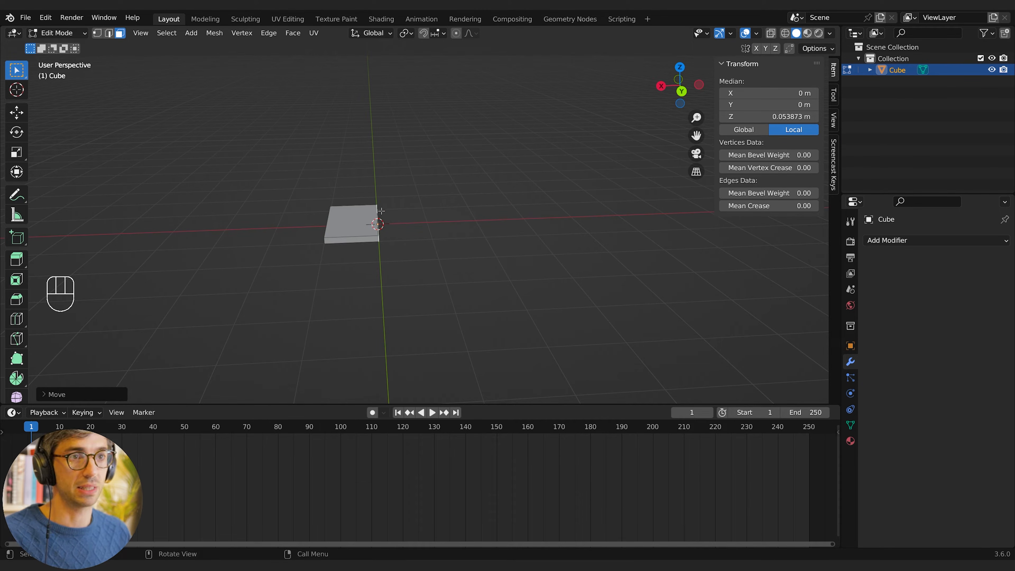
Step: Examine the coordinates of the vertices at the slab's inner side face
{"action": "middle_click_drag", "start_coordinate": [466, 210], "coordinate": [596, 244]}
{"action": "scroll", "coordinate": [397, 210], "scroll_direction": "up", "scroll_amount": 6}
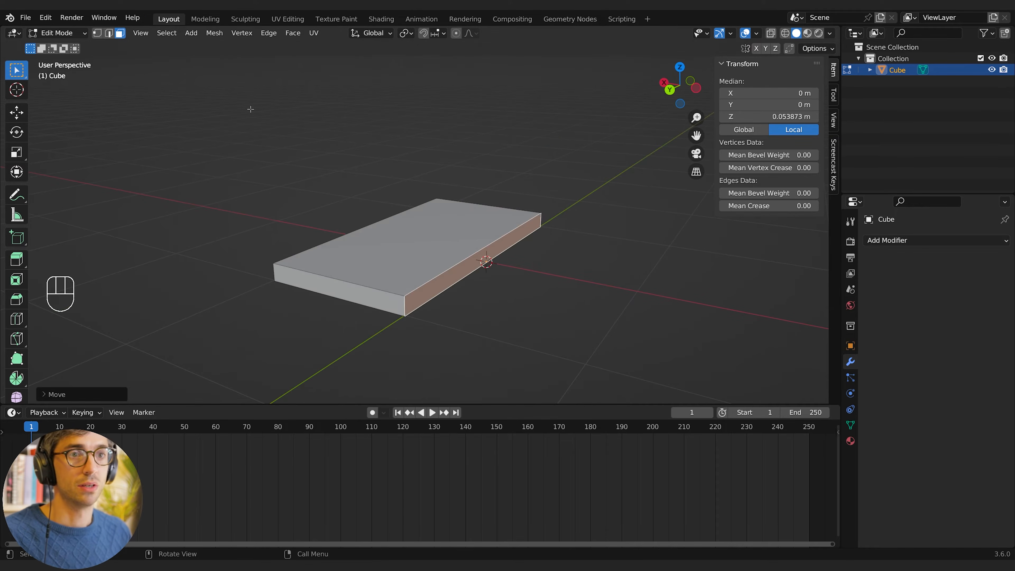
{"action": "left_click", "coordinate": [98, 33]}
{"action": "left_click", "coordinate": [541, 212]}
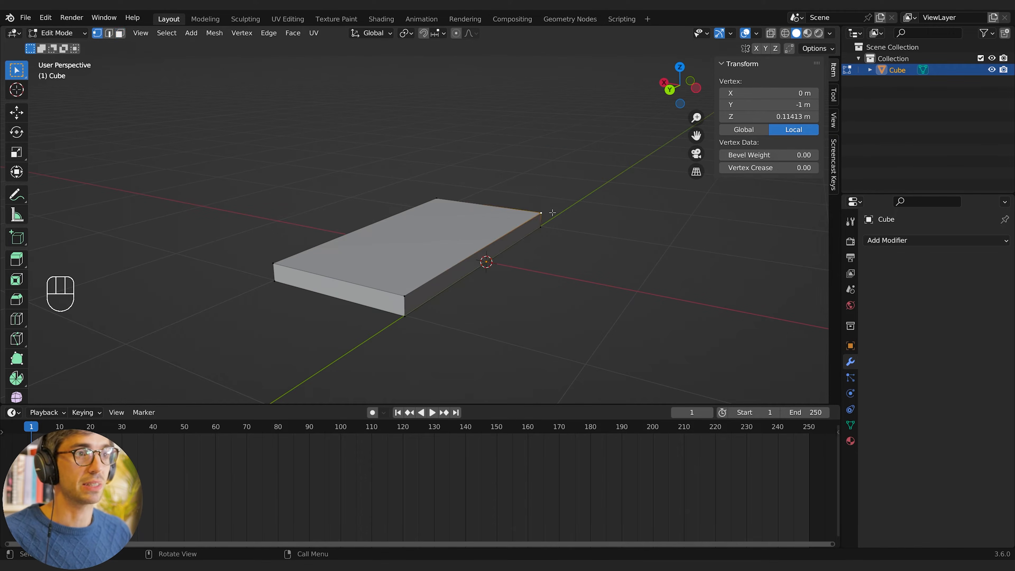
{"action": "left_click", "coordinate": [542, 225]}
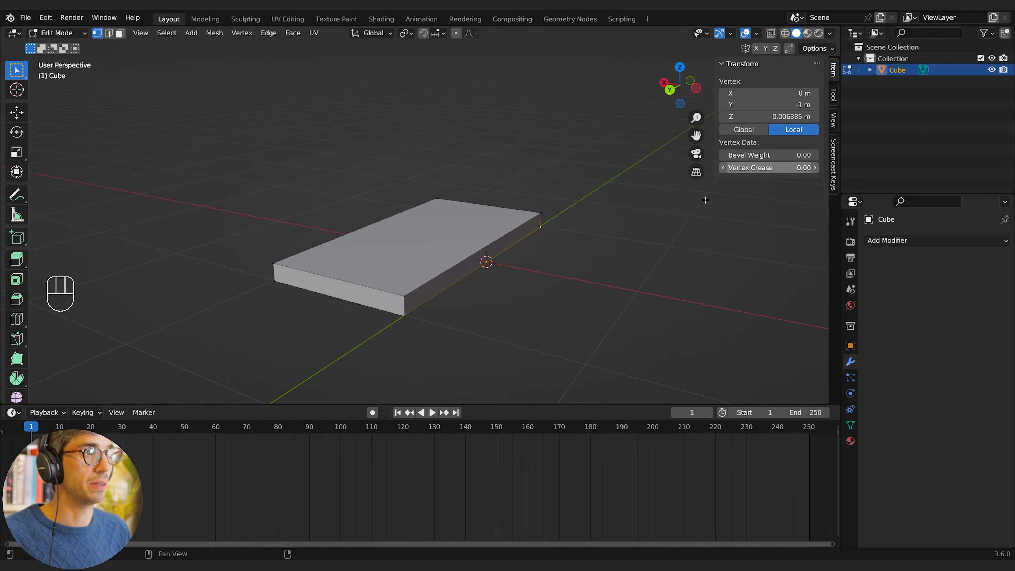
{"action": "left_click", "coordinate": [540, 254]}
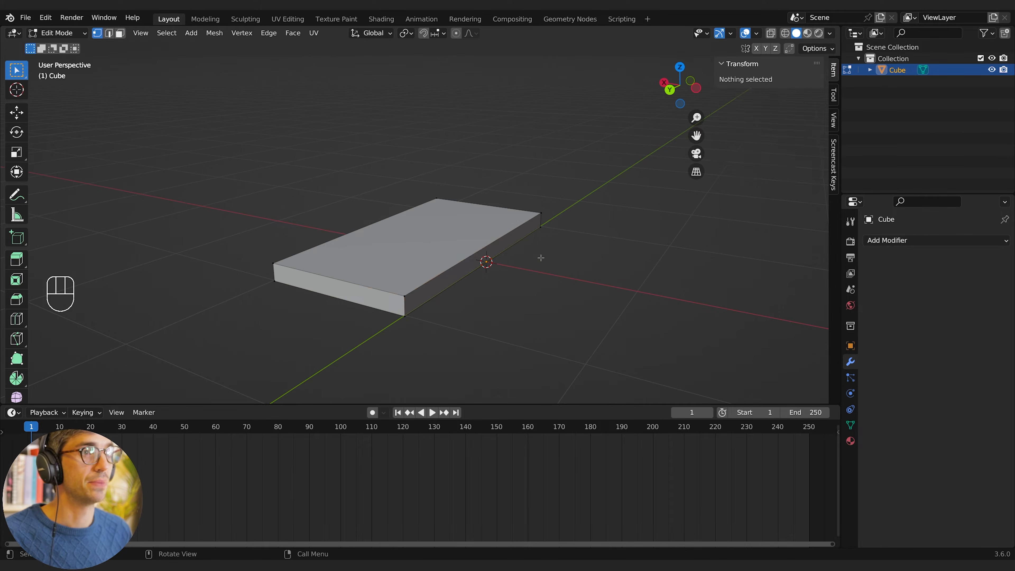
{"action": "middle_click_drag", "start_coordinate": [539, 256], "coordinate": [567, 264]}
{"action": "key", "text": "b"}
{"action": "left_click_drag", "start_coordinate": [565, 173], "coordinate": [399, 374]}
{"action": "middle_click_drag", "start_coordinate": [562, 274], "coordinate": [475, 264]}
Step: Move the slab's outer side face along X to about 1.45 m
{"action": "scroll", "coordinate": [524, 263], "scroll_direction": "down", "scroll_amount": 2}
{"action": "middle_click_drag", "start_coordinate": [488, 268], "coordinate": [509, 284]}
{"action": "middle_click_drag", "start_coordinate": [400, 266], "coordinate": [497, 211], "text": "shift"}
{"action": "left_click", "coordinate": [358, 238]}
{"action": "key", "text": "3"}
{"action": "left_click", "coordinate": [357, 233]}
{"action": "key", "text": "g"}
{"action": "key", "text": "x"}
{"action": "left_click", "coordinate": [445, 248]}
{"action": "key", "text": "g"}
{"action": "key", "text": "x"}
{"action": "left_click", "coordinate": [433, 280]}
{"action": "scroll", "coordinate": [498, 294], "scroll_direction": "down", "scroll_amount": 5}
{"action": "key", "text": "g"}
{"action": "key", "text": "x"}
{"action": "left_click", "coordinate": [481, 273]}
Step: Set the outer side face's X position to exactly 1.5 m
{"action": "key", "text": "g"}
{"action": "key", "text": "x"}
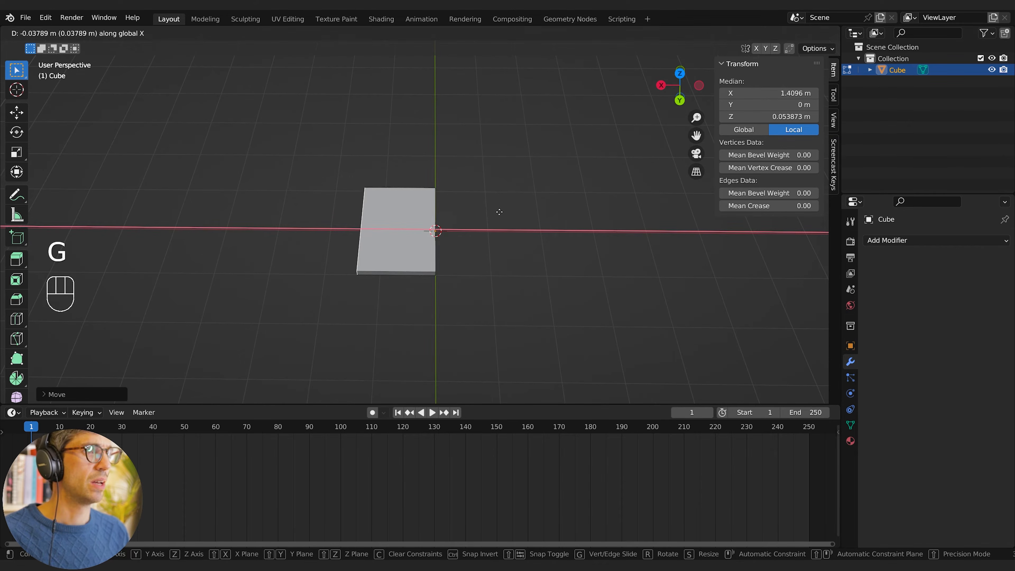
{"action": "right_click", "coordinate": [499, 212]}
{"action": "left_click", "coordinate": [768, 95]}
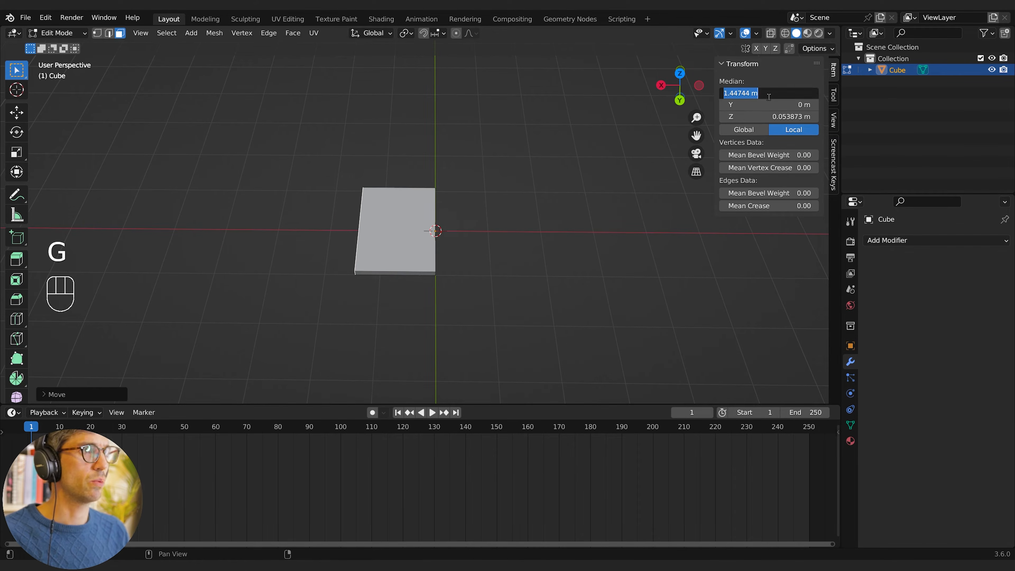
{"action": "type", "text": "1.5"}
{"action": "key", "text": "Return"}
Step: Extrude the inner side face 1.5 m along X to form the cover's second half, and clear the selection
{"action": "middle_click_drag", "start_coordinate": [491, 240], "coordinate": [467, 260]}
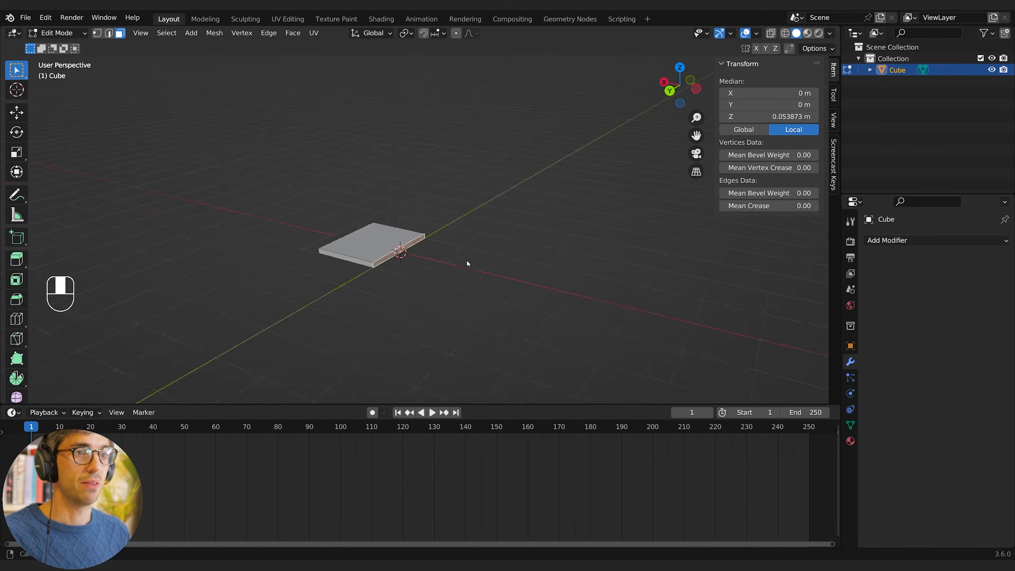
{"action": "type", "text": "e"}
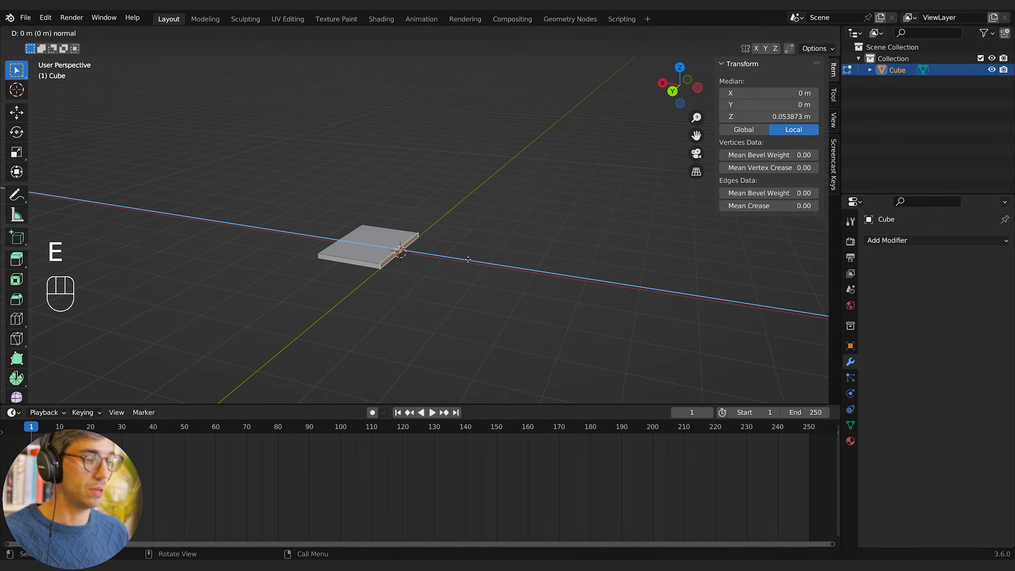
{"action": "type", "text": "3"}
{"action": "key", "text": "Return"}
{"action": "mouse_move", "coordinate": [468, 261]}
{"action": "middle_mouse_down"}
{"action": "mouse_move", "coordinate": [466, 215]}
{"action": "mouse_move", "coordinate": [472, 249]}
{"action": "mouse_move", "coordinate": [487, 256]}
{"action": "mouse_move", "coordinate": [501, 223]}
{"action": "mouse_move", "coordinate": [482, 278]}
{"action": "mouse_move", "coordinate": [519, 285]}
{"action": "mouse_move", "coordinate": [458, 315]}
{"action": "mouse_move", "coordinate": [437, 305]}
{"action": "mouse_move", "coordinate": [465, 269]}
{"action": "mouse_move", "coordinate": [489, 263]}
{"action": "mouse_move", "coordinate": [474, 277]}
{"action": "middle_mouse_up"}
{"action": "key", "text": "alt+a"}
Step: Lower both top faces along Z by about 0.08 m to thin the cover
{"action": "scroll", "coordinate": [409, 311], "scroll_direction": "up", "scroll_amount": 6}
{"action": "scroll", "coordinate": [466, 268], "scroll_direction": "down", "scroll_amount": 3}
{"action": "middle_click_drag", "start_coordinate": [482, 276], "coordinate": [484, 255]}
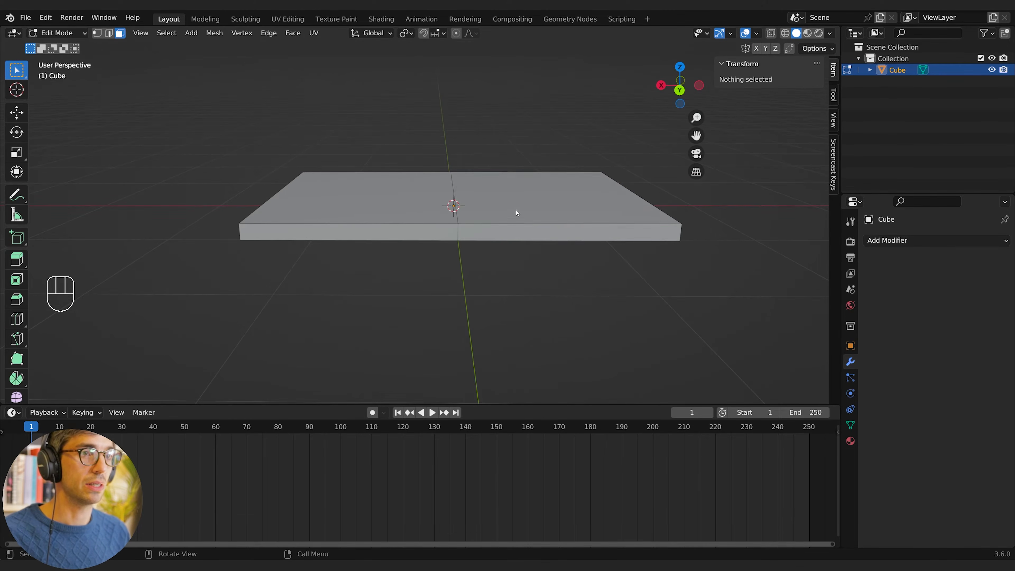
{"action": "left_click", "coordinate": [517, 212]}
{"action": "left_click", "coordinate": [415, 203], "text": "shift"}
{"action": "key", "text": "g"}
{"action": "key", "text": "z"}
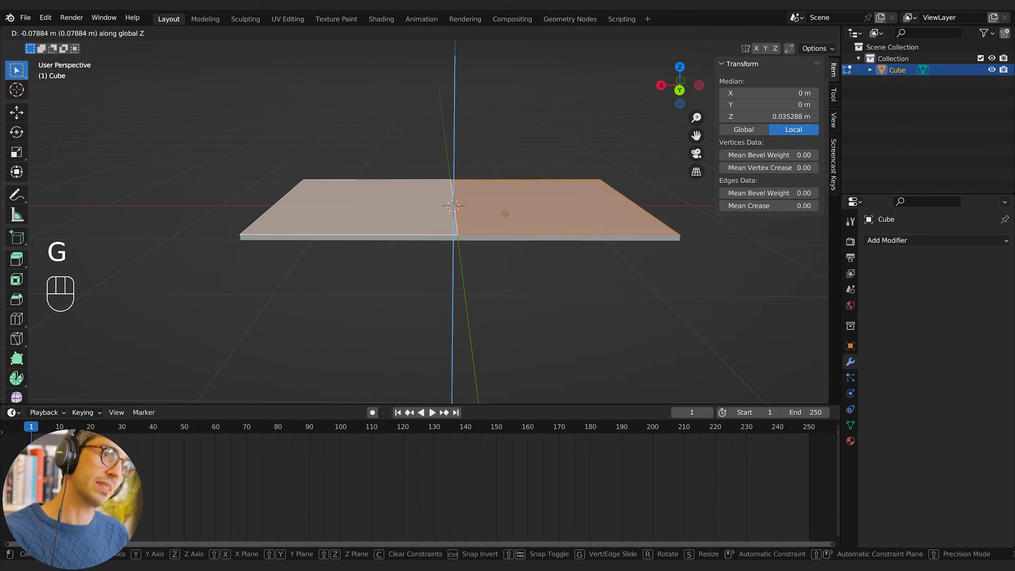
{"action": "left_click", "coordinate": [506, 213]}
Step: Bevel the centre edge loop with one segment and a width of about 0.13 m to create the spine strip
{"action": "middle_click_drag", "start_coordinate": [514, 279], "coordinate": [505, 261], "text": "shift"}
{"action": "scroll", "coordinate": [504, 256], "scroll_direction": "up", "scroll_amount": 5}
{"action": "middle_click_drag", "start_coordinate": [502, 224], "coordinate": [490, 237], "text": "shift"}
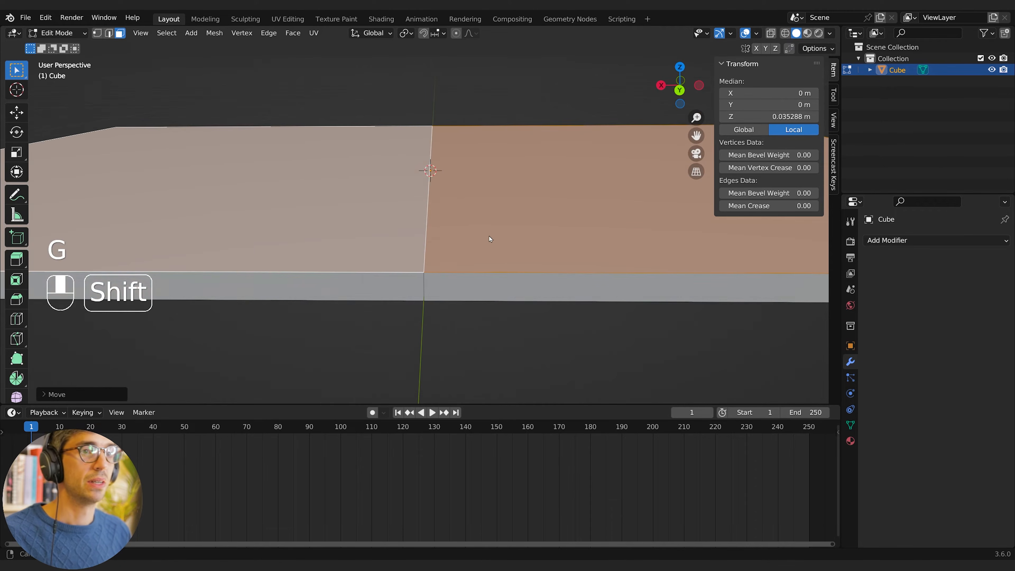
{"action": "scroll", "coordinate": [490, 237], "scroll_direction": "down", "scroll_amount": 5}
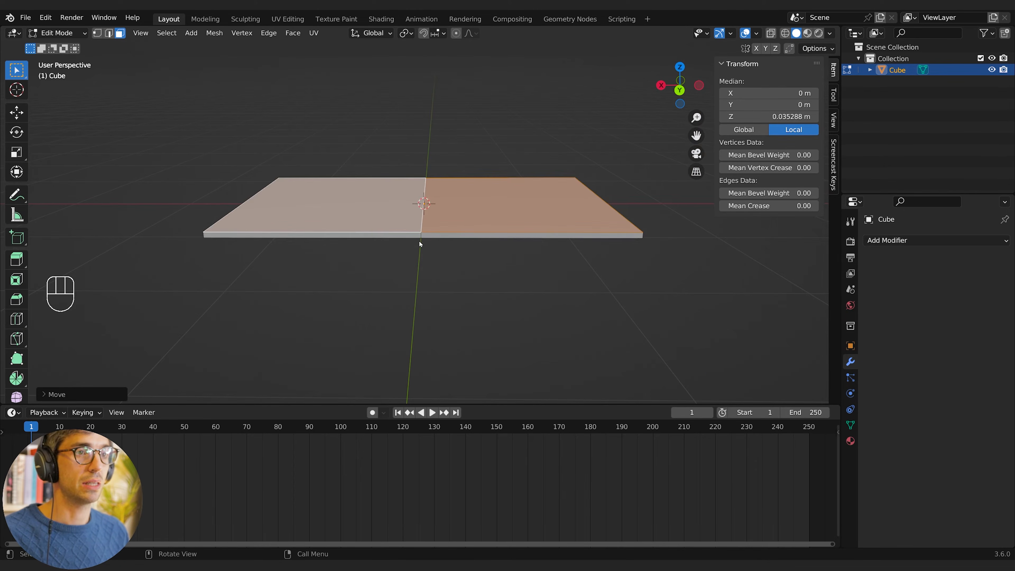
{"action": "key", "text": "2"}
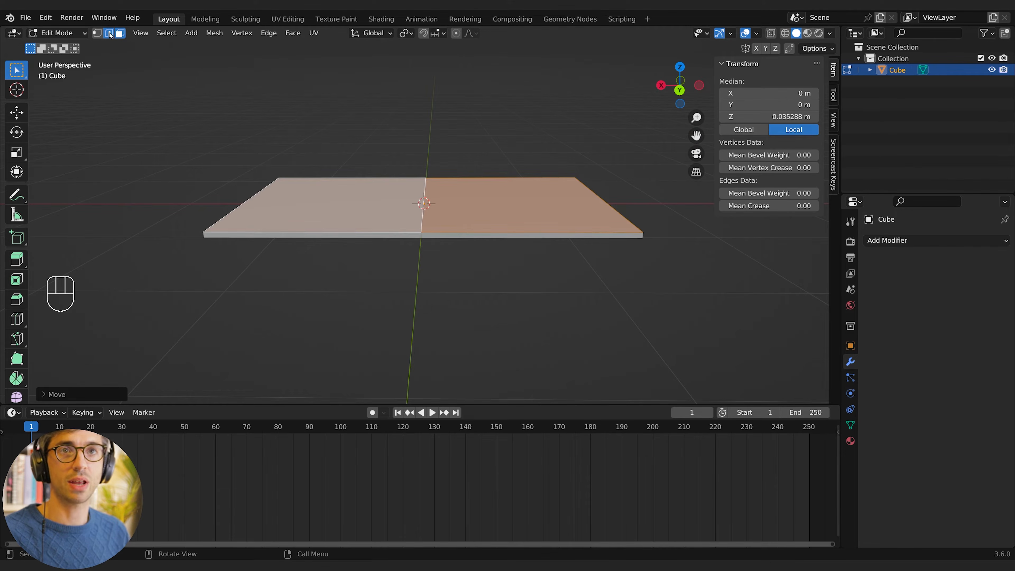
{"action": "left_click", "coordinate": [421, 217], "text": "alt"}
{"action": "key", "text": "alt+a"}
{"action": "middle_click_drag", "start_coordinate": [421, 217], "coordinate": [450, 279]}
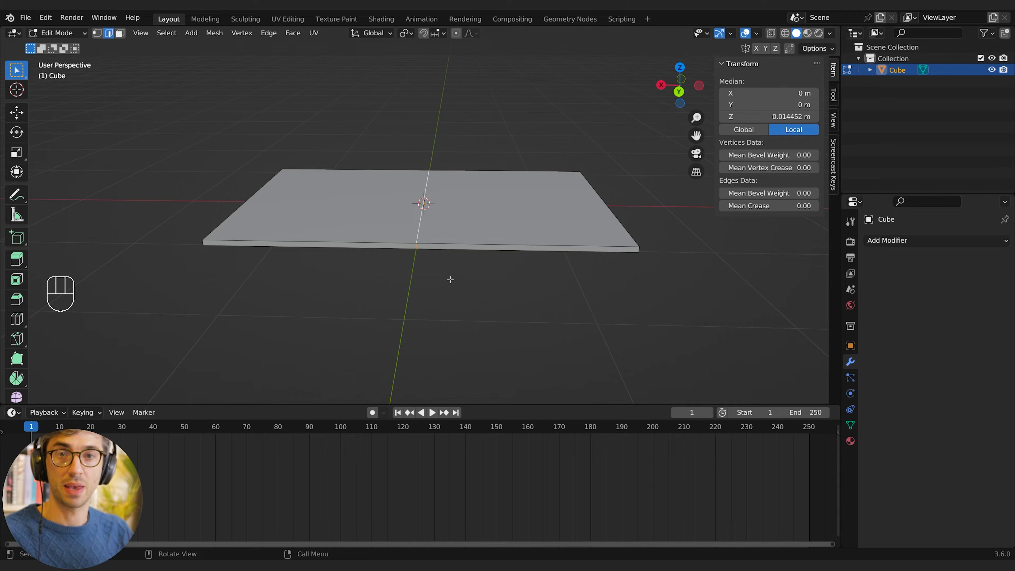
{"action": "key", "text": "ctrl"}
{"action": "key", "text": "ctrl+b"}
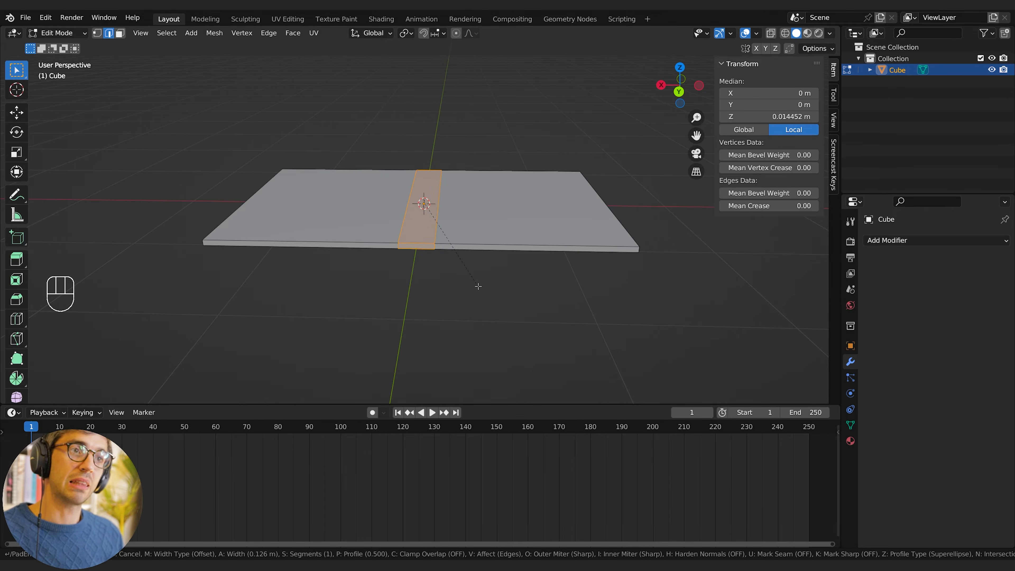
{"action": "left_click", "coordinate": [478, 286]}
Step: Add two evenly spaced loop cuts lengthwise through the spine strip
{"action": "middle_click_drag", "start_coordinate": [492, 304], "coordinate": [492, 274]}
{"action": "scroll", "coordinate": [434, 228], "scroll_direction": "up", "scroll_amount": 3}
{"action": "middle_click_drag", "start_coordinate": [432, 224], "coordinate": [428, 290], "text": "shift"}
{"action": "key", "text": "ctrl+r"}
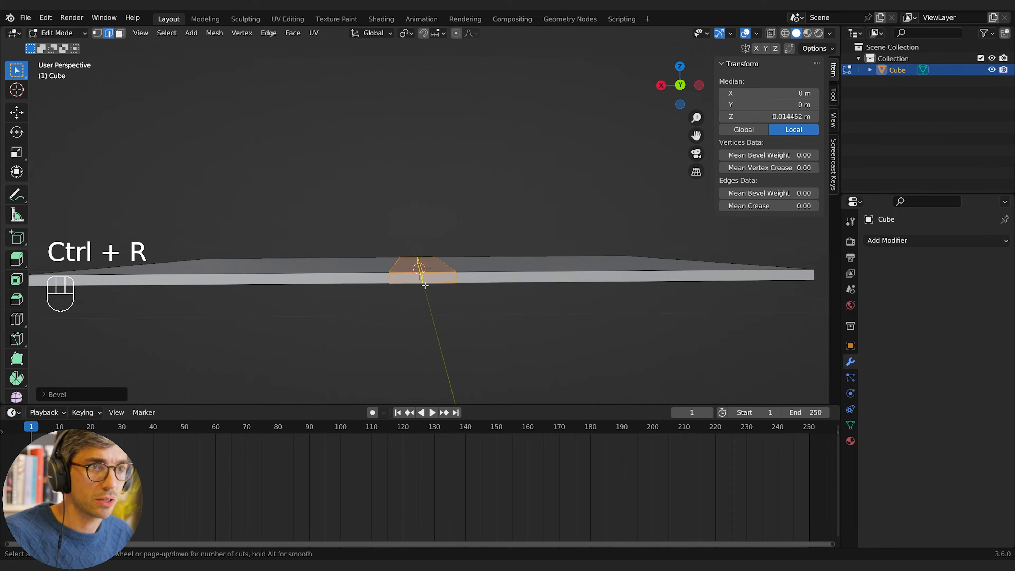
{"action": "scroll", "coordinate": [423, 280], "scroll_direction": "up", "scroll_amount": 1}
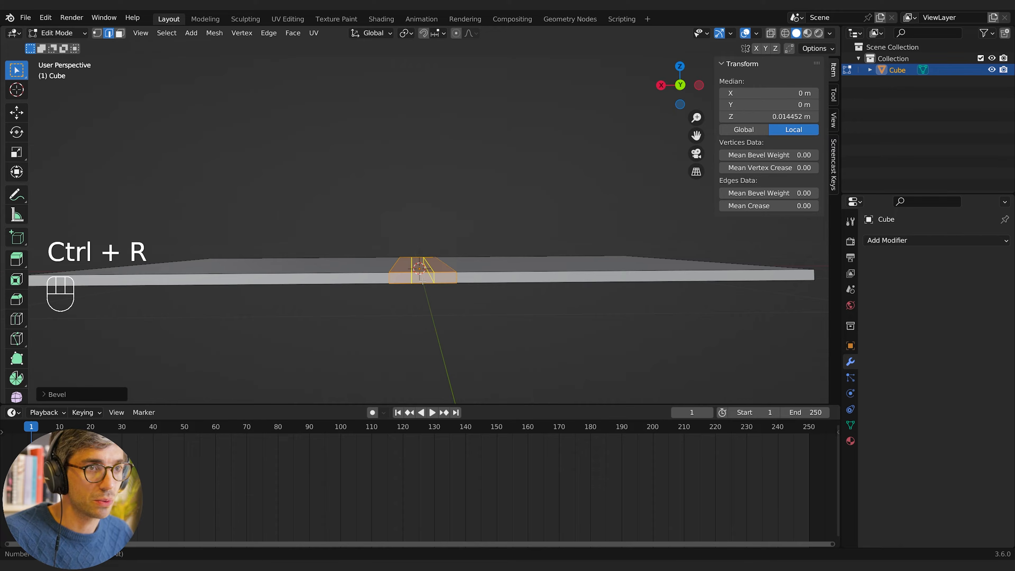
{"action": "left_click", "coordinate": [422, 281]}
{"action": "right_click", "coordinate": [422, 281]}
Step: Scale the two new edge loops outward along X, close to the spine strip's borders
{"action": "middle_click_drag", "start_coordinate": [422, 281], "coordinate": [442, 262]}
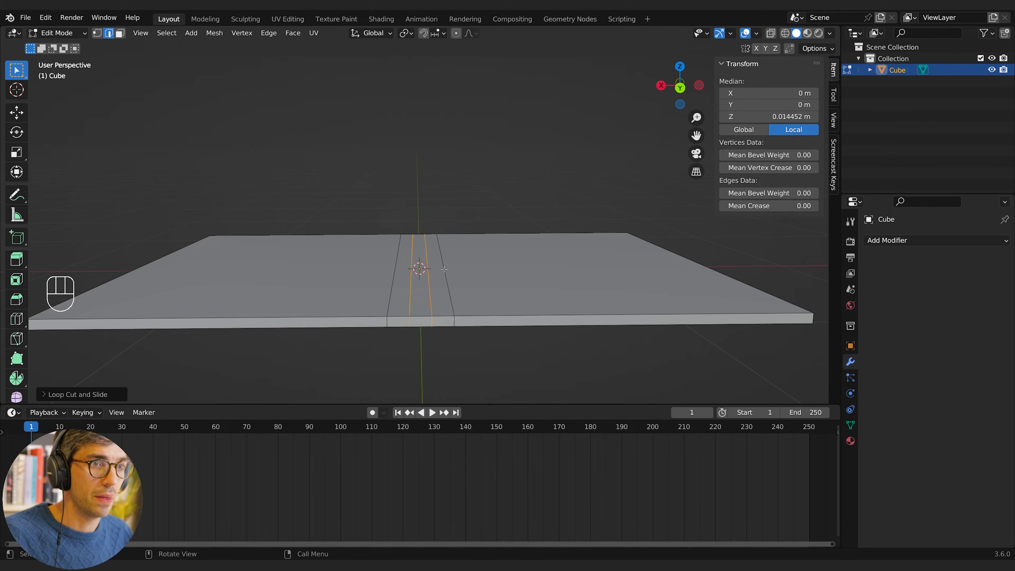
{"action": "key", "text": "s"}
{"action": "key", "text": "x"}
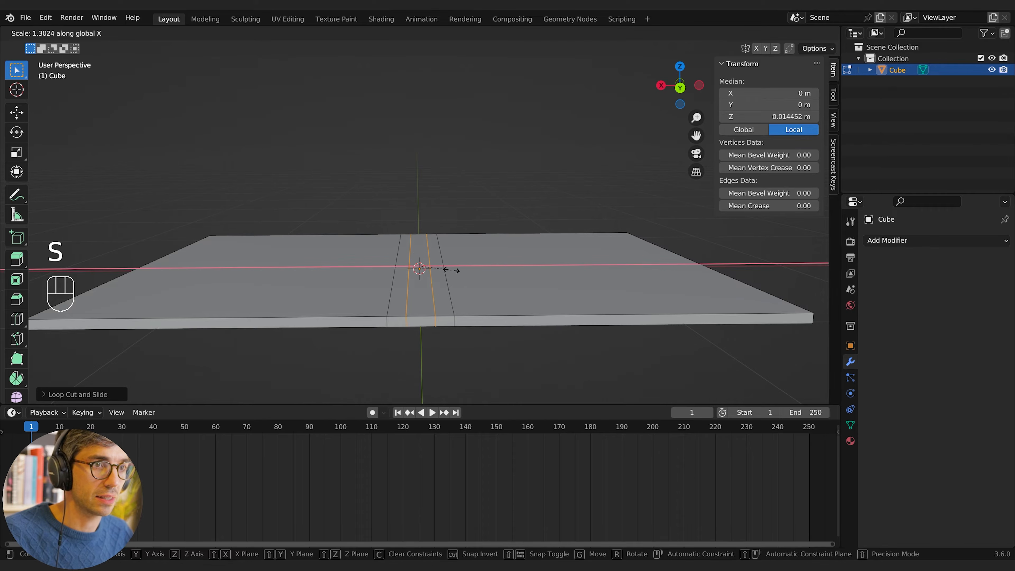
{"action": "left_click", "coordinate": [467, 271]}
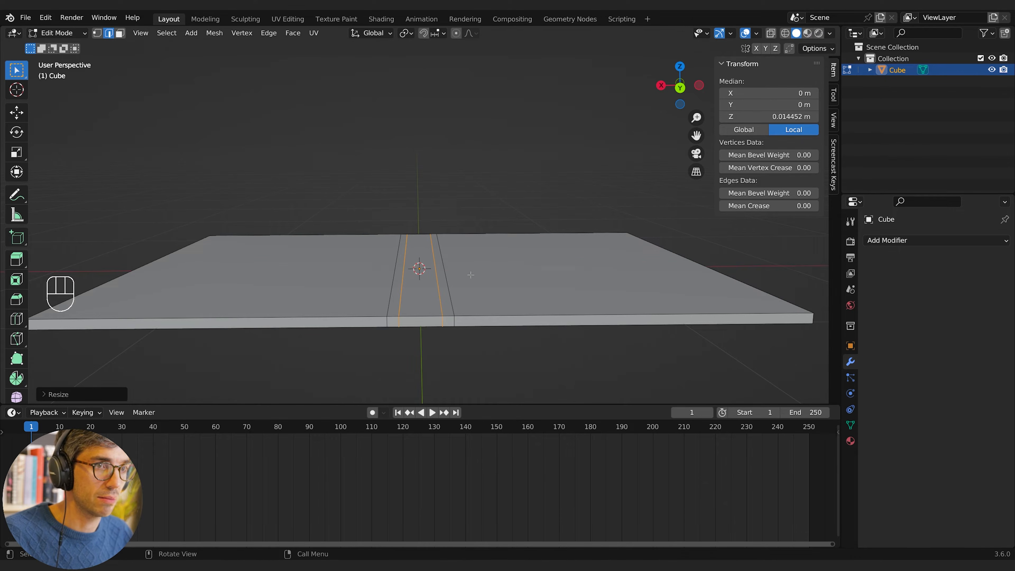
Step: Lower the face loop in the middle of the spine along Z to about -0.01 m
{"action": "mouse_move", "coordinate": [467, 272]}
{"action": "middle_mouse_down"}
{"action": "mouse_move", "coordinate": [490, 263]}
{"action": "mouse_move", "coordinate": [492, 274]}
{"action": "mouse_move", "coordinate": [454, 292]}
{"action": "mouse_move", "coordinate": [460, 304]}
{"action": "mouse_move", "coordinate": [465, 288]}
{"action": "middle_mouse_up"}
{"action": "key", "text": "3"}
{"action": "left_click", "coordinate": [447, 284], "text": "alt"}
{"action": "key", "text": "g"}
{"action": "key", "text": "z"}
{"action": "left_click", "coordinate": [464, 303]}
{"action": "key", "text": "g"}
{"action": "key", "text": "z"}
{"action": "left_click", "coordinate": [466, 301]}
{"action": "middle_click_drag", "start_coordinate": [466, 290], "coordinate": [472, 293]}
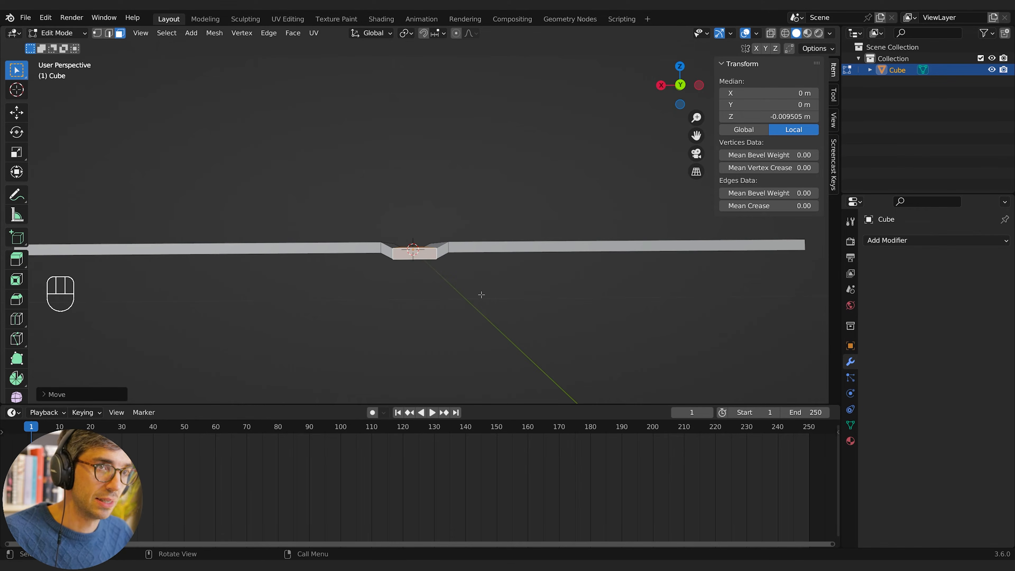
Step: Select the cover's two outer end faces and lower them along Z by about 0.02 m
{"action": "middle_click_drag", "start_coordinate": [557, 291], "coordinate": [402, 289]}
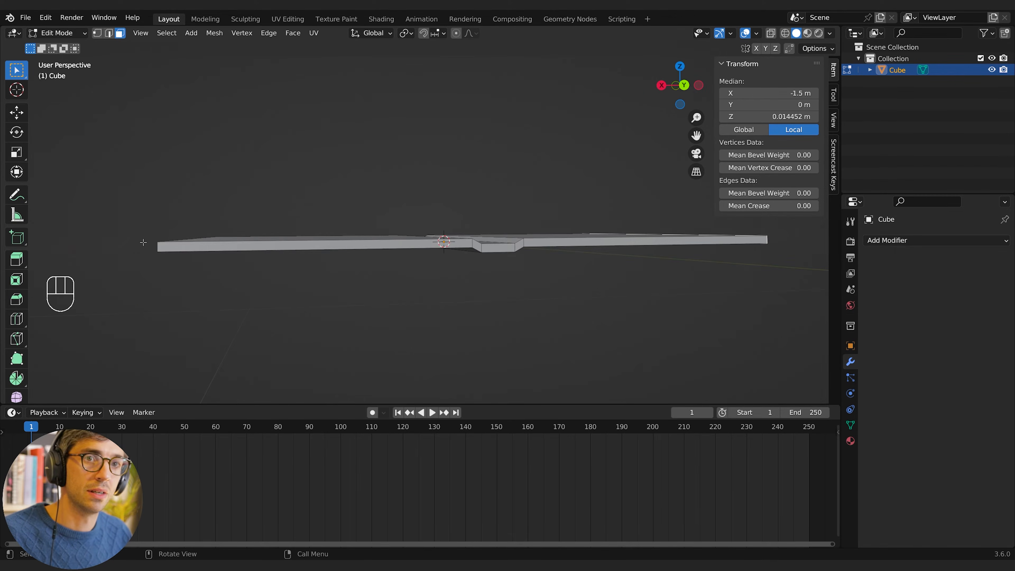
{"action": "middle_click_drag", "start_coordinate": [143, 243], "coordinate": [173, 244]}
{"action": "left_click", "coordinate": [203, 249], "text": "shift"}
{"action": "mouse_move", "coordinate": [402, 273]}
{"action": "middle_mouse_down"}
{"action": "mouse_move", "coordinate": [280, 268]}
{"action": "mouse_move", "coordinate": [476, 272]}
{"action": "mouse_move", "coordinate": [457, 252]}
{"action": "mouse_move", "coordinate": [443, 277]}
{"action": "mouse_move", "coordinate": [404, 253]}
{"action": "middle_mouse_up"}
{"action": "key", "text": "g"}
{"action": "key", "text": "z"}
{"action": "left_click", "coordinate": [467, 270]}
Step: Select the two long upper edge loops bordering the recessed spine and move them along Z
{"action": "scroll", "coordinate": [403, 258], "scroll_direction": "down", "scroll_amount": 3}
{"action": "scroll", "coordinate": [405, 253], "scroll_direction": "up", "scroll_amount": 7}
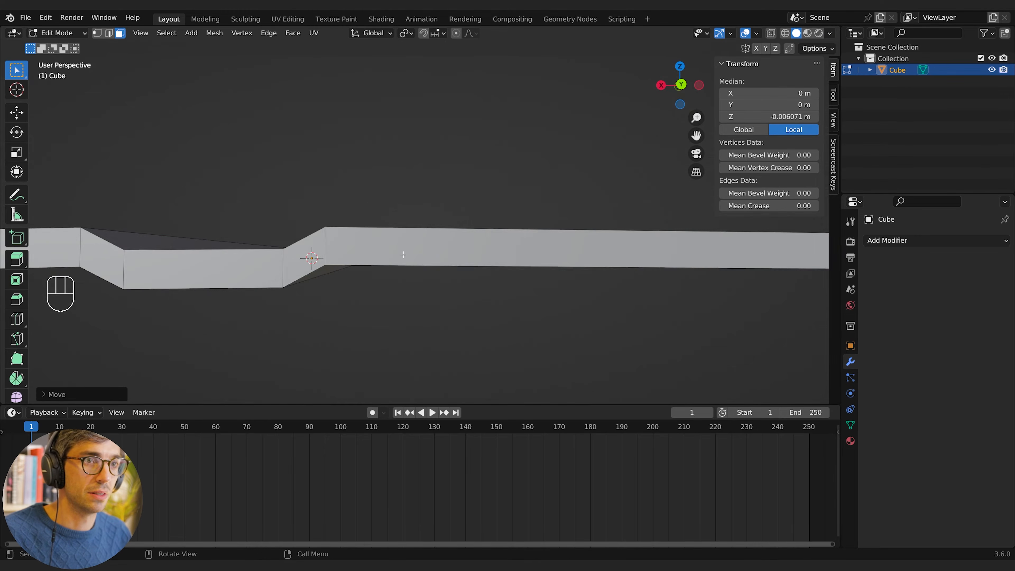
{"action": "middle_click_drag", "start_coordinate": [152, 261], "coordinate": [408, 250], "text": "shift"}
{"action": "scroll", "coordinate": [440, 254], "scroll_direction": "down", "scroll_amount": 8}
{"action": "scroll", "coordinate": [409, 251], "scroll_direction": "up", "scroll_amount": 4}
{"action": "key", "text": "2"}
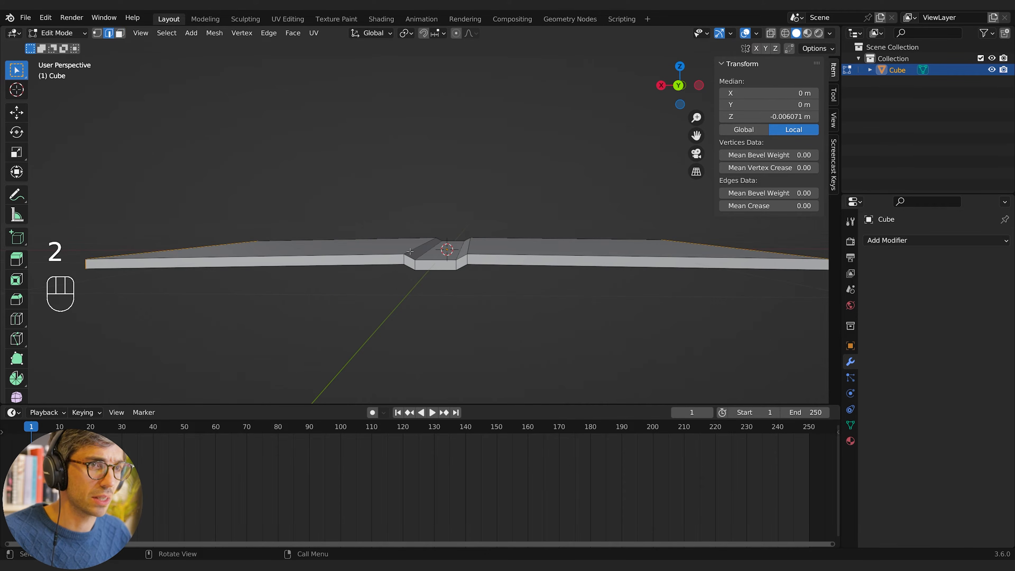
{"action": "left_click", "coordinate": [410, 252], "text": "alt"}
{"action": "left_click", "coordinate": [469, 251], "text": "alt+shift"}
{"action": "middle_click_drag", "start_coordinate": [469, 253], "coordinate": [480, 259]}
{"action": "key", "text": "g"}
{"action": "key", "text": "z"}
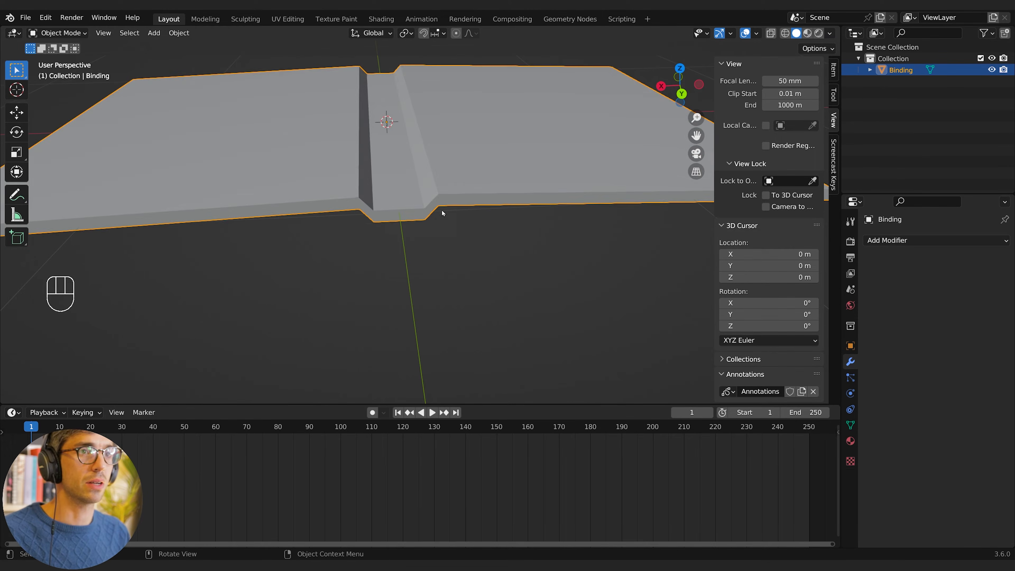
Step: Add a centred lengthwise loop cut through the spine floor and raise it along Z by about 0.009 m
{"action": "key", "text": "Tab"}
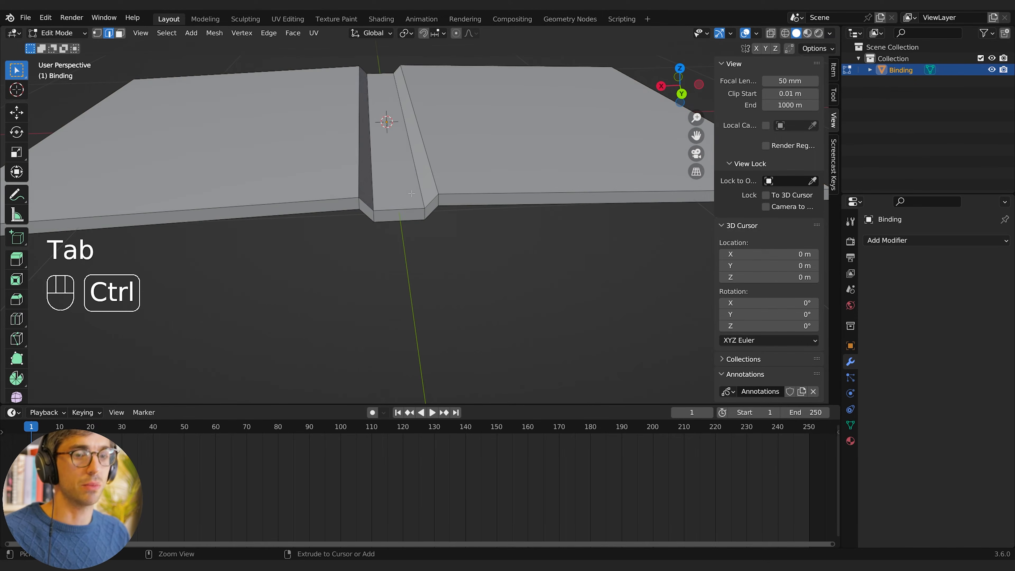
{"action": "key", "text": "ctrl+r"}
{"action": "left_click", "coordinate": [402, 211]}
{"action": "left_click", "coordinate": [403, 212]}
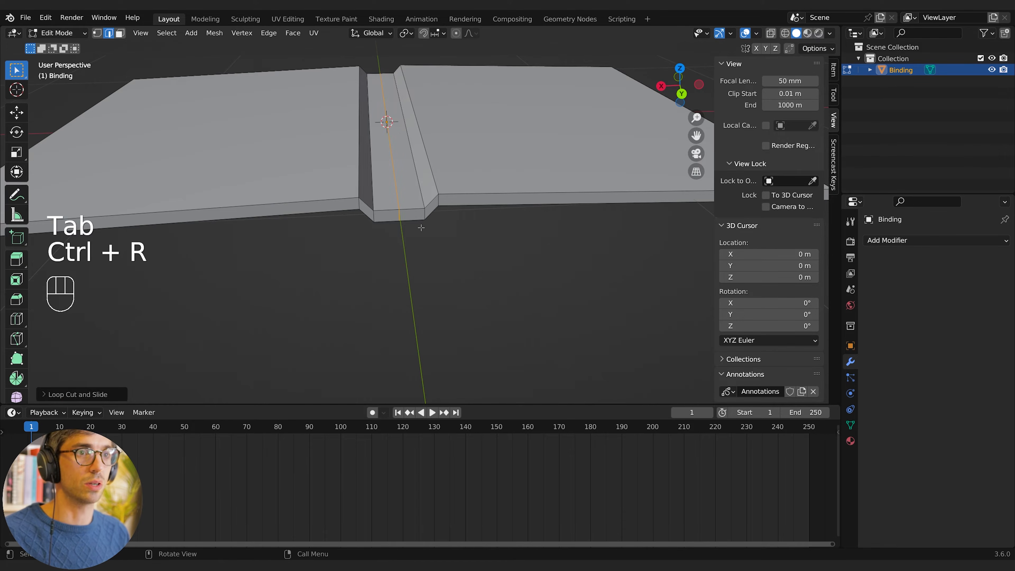
{"action": "middle_click_drag", "start_coordinate": [402, 211], "coordinate": [419, 207]}
{"action": "key", "text": "g"}
{"action": "key", "text": "z"}
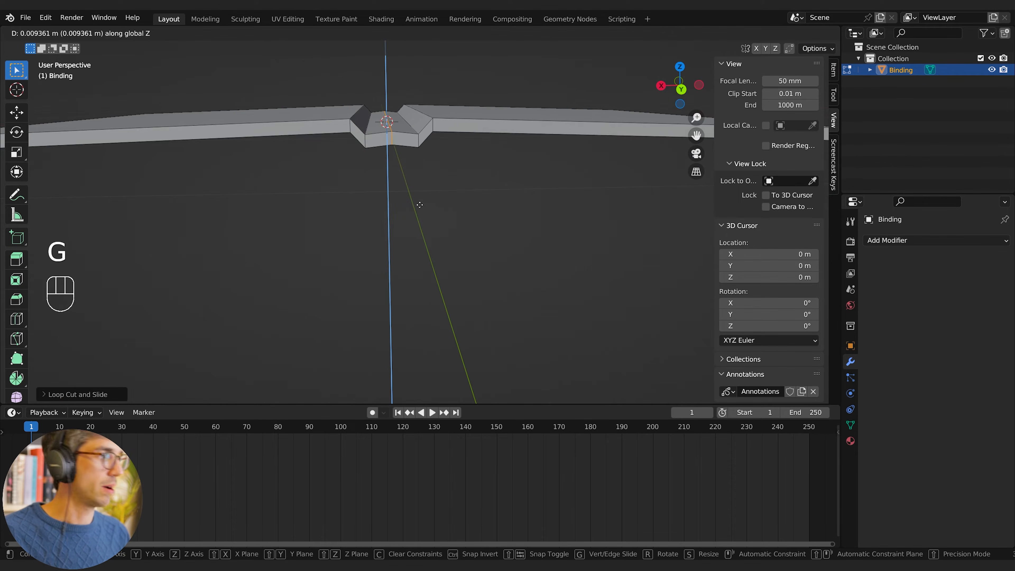
{"action": "left_click", "coordinate": [420, 203]}
Step: Duplicate the upper face of the spine floor's half on the +X side and separate the copy into its own object
{"action": "mouse_move", "coordinate": [420, 203]}
{"action": "middle_mouse_down", "text": "shift"}
{"action": "mouse_move", "coordinate": [398, 164]}
{"action": "mouse_move", "coordinate": [391, 189]}
{"action": "mouse_move", "coordinate": [349, 194]}
{"action": "mouse_move", "coordinate": [387, 224]}
{"action": "mouse_move", "coordinate": [390, 196]}
{"action": "mouse_move", "coordinate": [378, 198]}
{"action": "mouse_move", "coordinate": [406, 200]}
{"action": "middle_mouse_up", "text": "shift"}
{"action": "key", "text": "Tab"}
{"action": "key", "text": "Tab"}
{"action": "key", "text": "3"}
{"action": "left_click", "coordinate": [334, 198]}
{"action": "left_click", "coordinate": [360, 197], "text": "shift"}
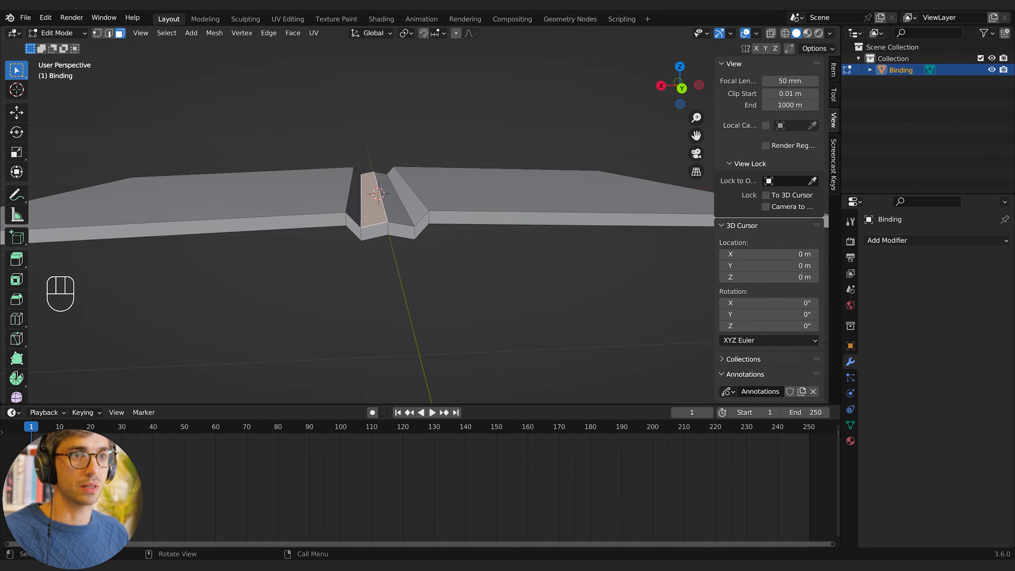
{"action": "key", "text": "shift+d"}
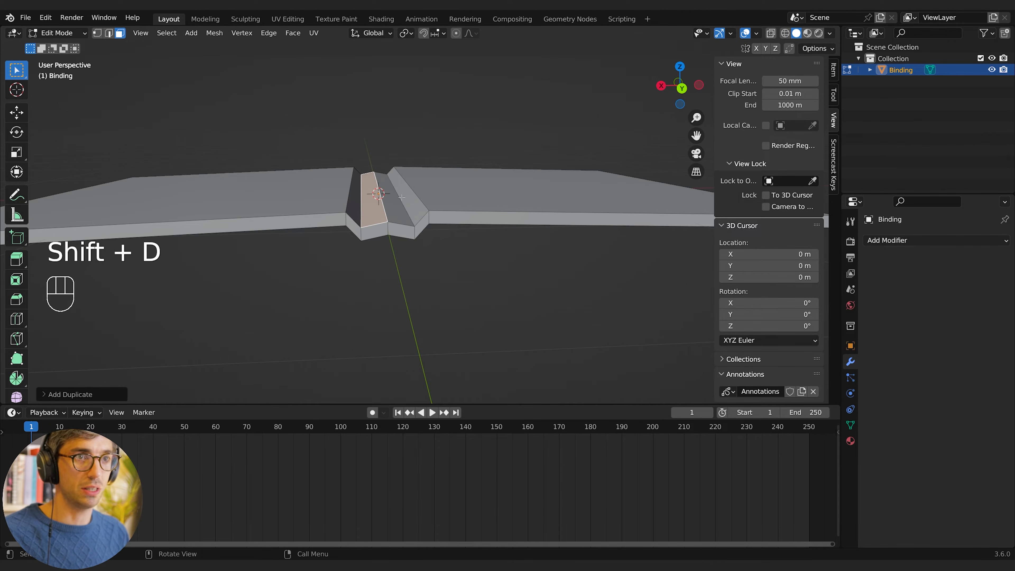
{"action": "key", "text": "p"}
{"action": "left_click", "coordinate": [402, 196]}
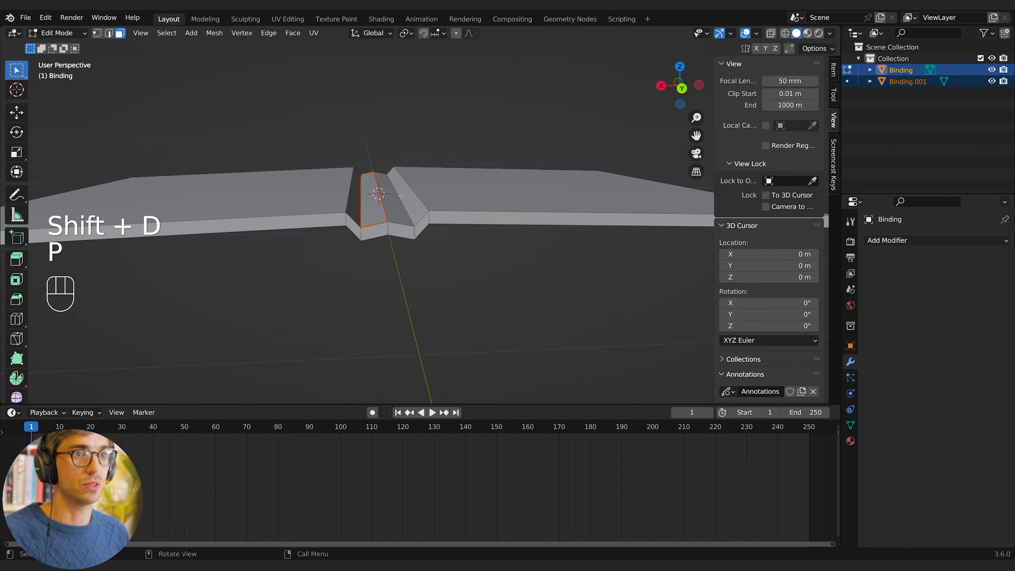
Step: Rename the separated face object as Base Pages
{"action": "key", "text": "Tab"}
{"action": "left_click", "coordinate": [907, 82]}
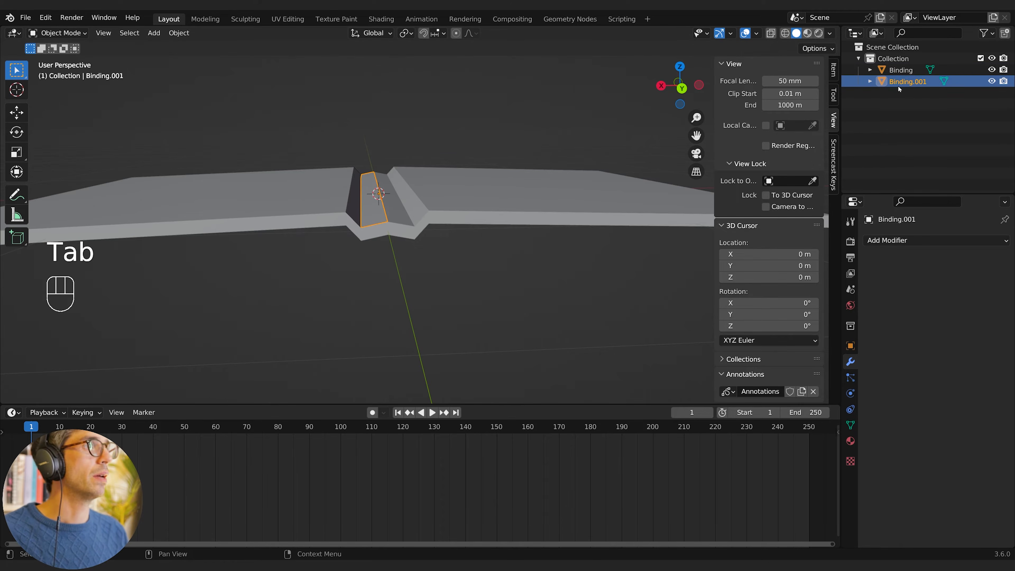
{"action": "key", "text": "shift"}
{"action": "type", "text": "Base "}
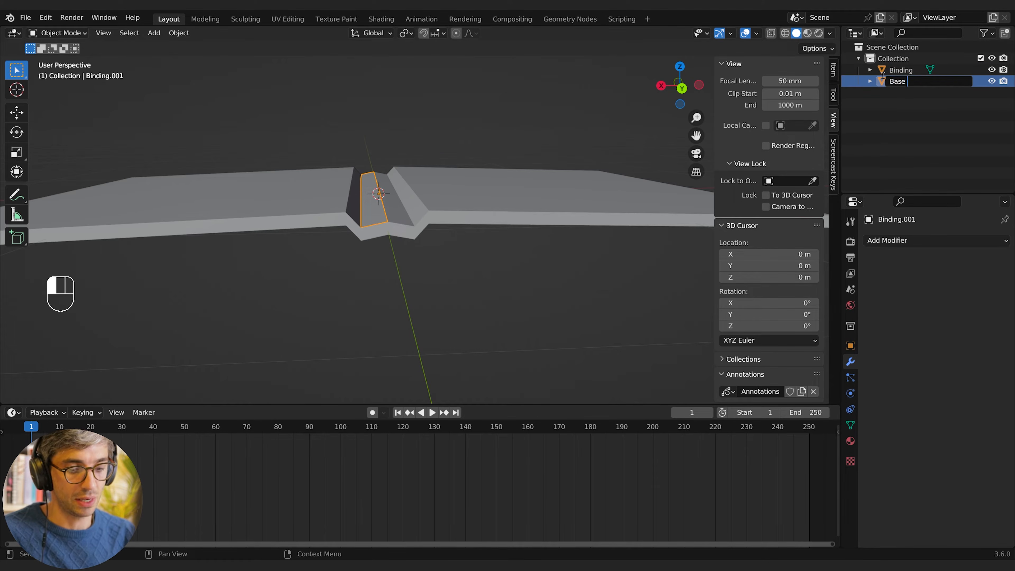
{"action": "type", "text": "Pages"}
{"action": "key", "text": "Return"}
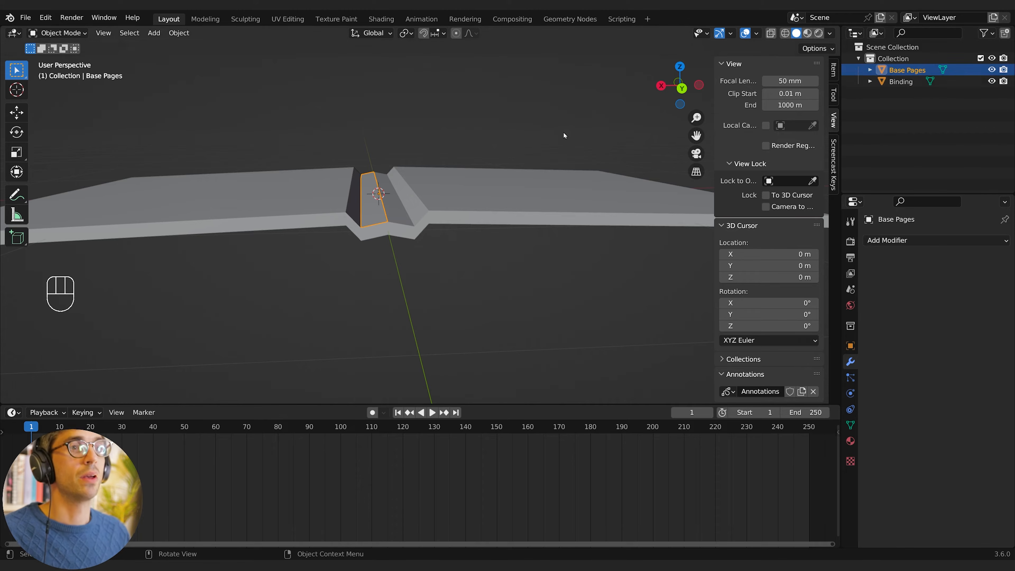
Step: Raise the Base Pages strip slightly along Z above the spine floor
{"action": "key", "text": "Tab"}
{"action": "key", "text": "Tab"}
{"action": "key", "text": "g"}
{"action": "key", "text": "z"}
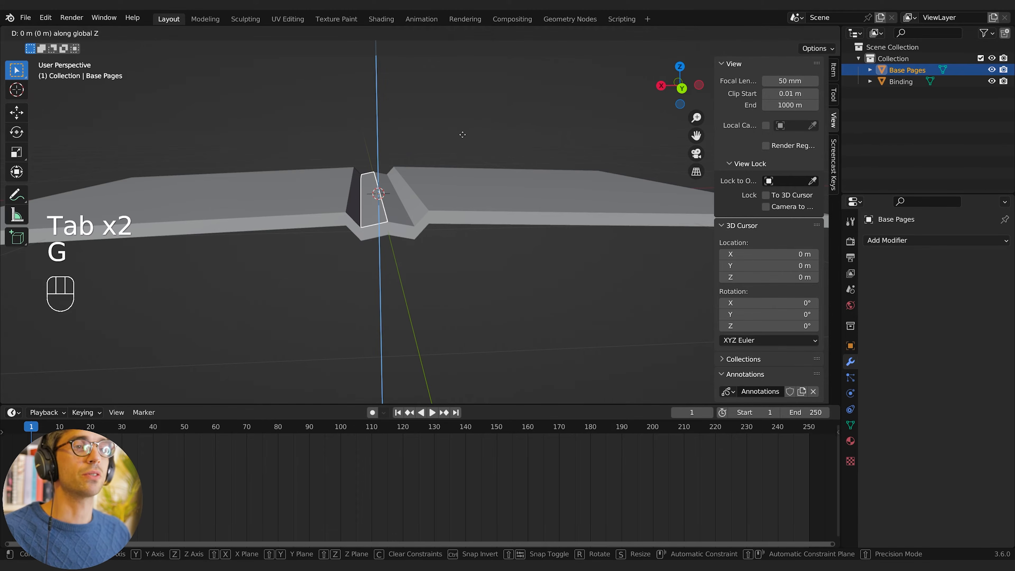
{"action": "left_click", "coordinate": [447, 154]}
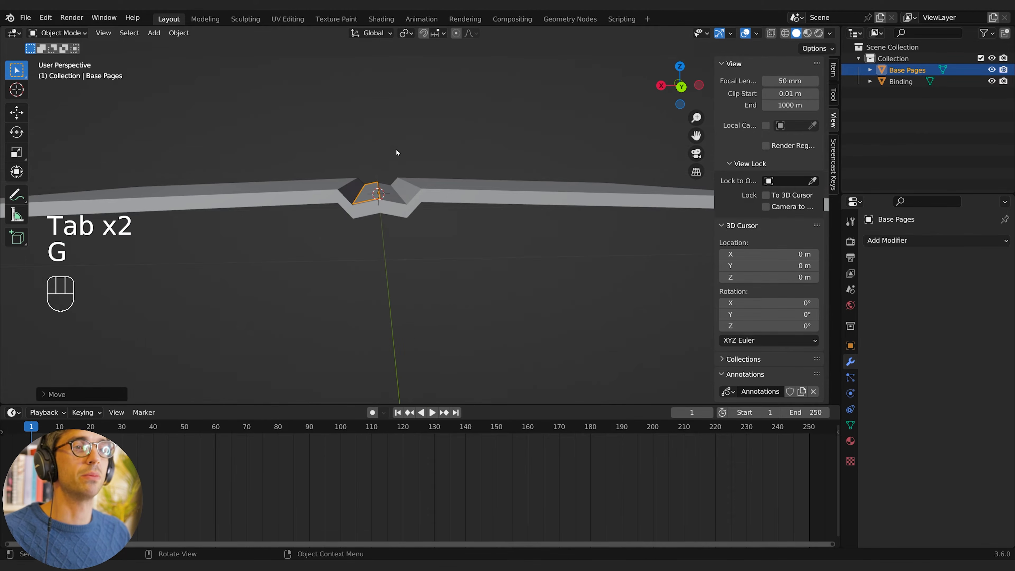
{"action": "middle_click_drag", "start_coordinate": [396, 150], "coordinate": [402, 179]}
Step: Extrude the Base Pages face upward by a short distance to start the page block
{"action": "key", "text": "Tab"}
{"action": "left_click", "coordinate": [367, 195]}
{"action": "middle_click_drag", "start_coordinate": [373, 224], "coordinate": [486, 176], "text": "shift"}
{"action": "key", "text": "e"}
{"action": "left_click", "coordinate": [463, 176]}
Step: Activate the Move tool and set the transform orientation to Normal
{"action": "left_click", "coordinate": [17, 113]}
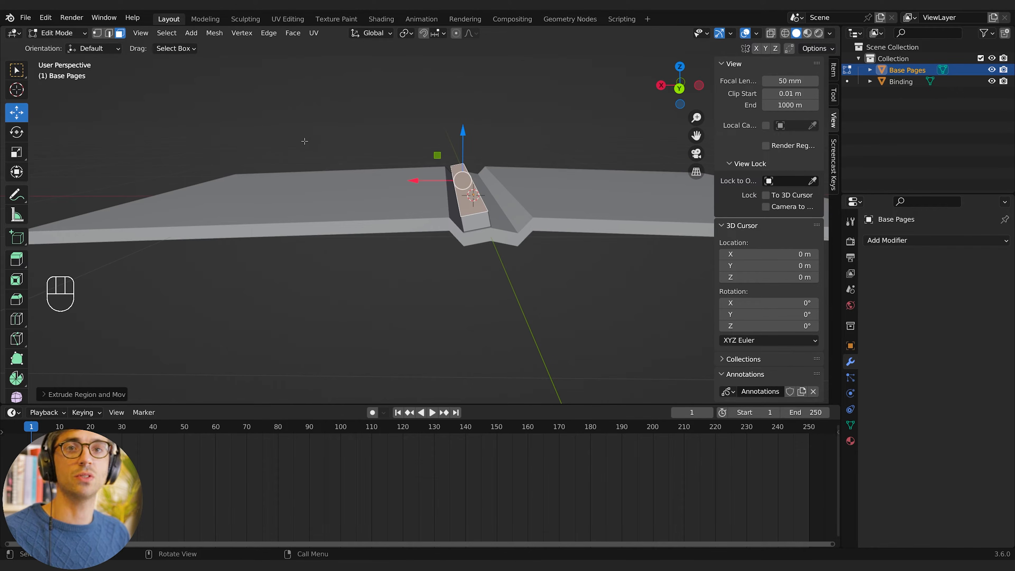
{"action": "left_click", "coordinate": [376, 35]}
{"action": "left_click", "coordinate": [360, 90]}
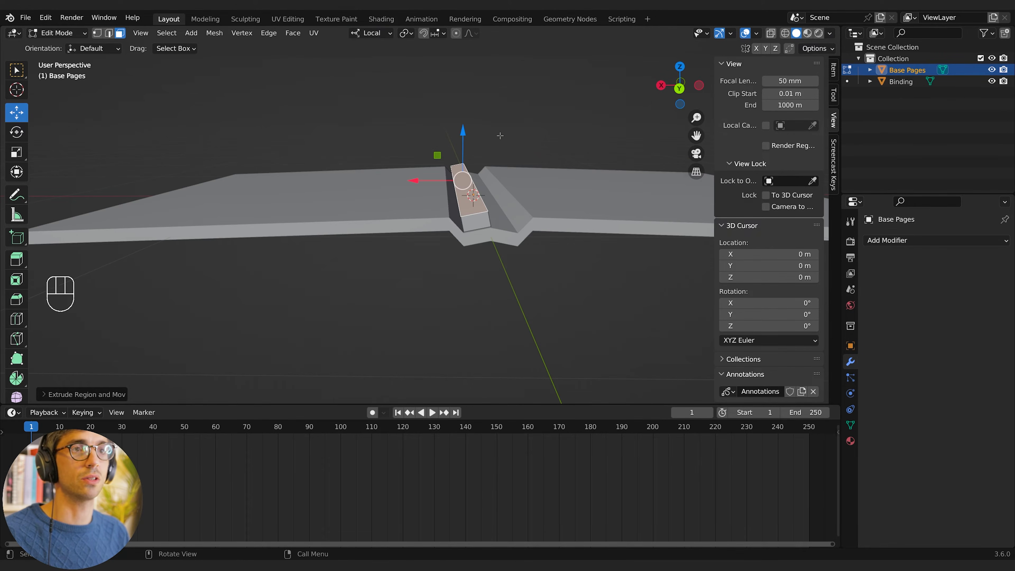
{"action": "middle_click_drag", "start_coordinate": [360, 89], "coordinate": [334, 44]}
{"action": "left_click", "coordinate": [372, 33]}
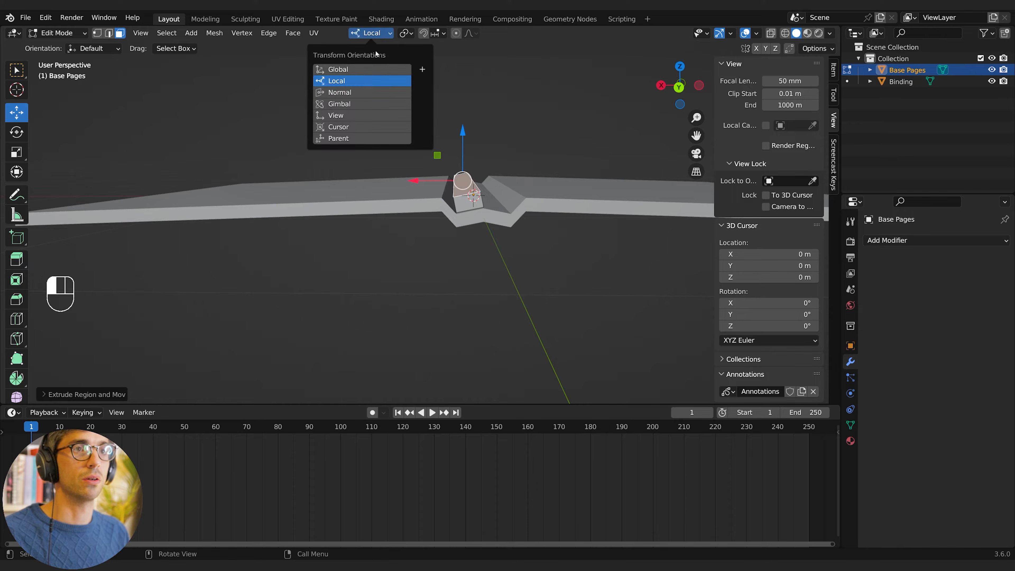
{"action": "left_click", "coordinate": [356, 96]}
{"action": "middle_click_drag", "start_coordinate": [355, 96], "coordinate": [486, 152]}
{"action": "scroll", "coordinate": [486, 151], "scroll_direction": "down", "scroll_amount": 4}
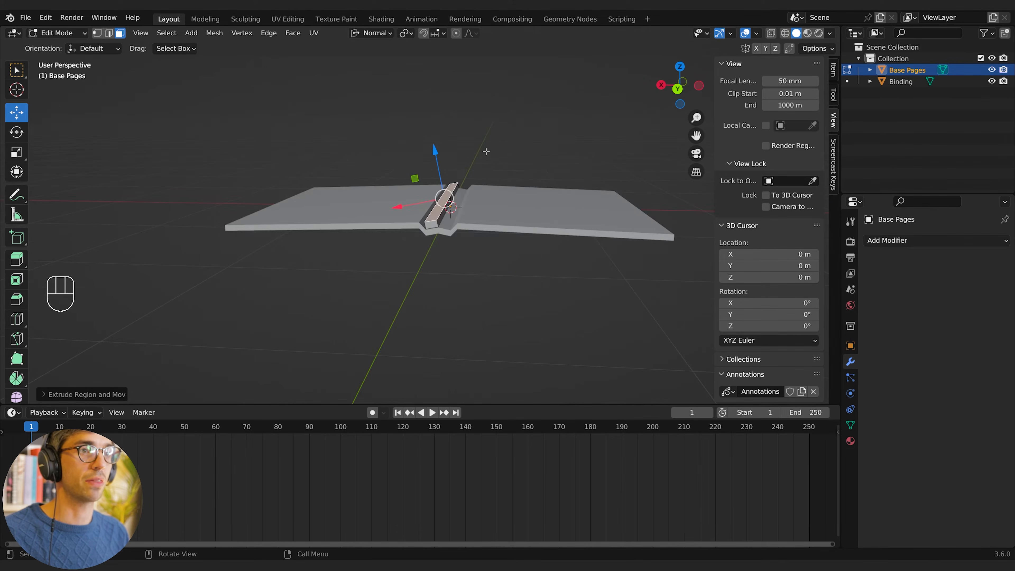
{"action": "middle_click_drag", "start_coordinate": [441, 184], "coordinate": [452, 176]}
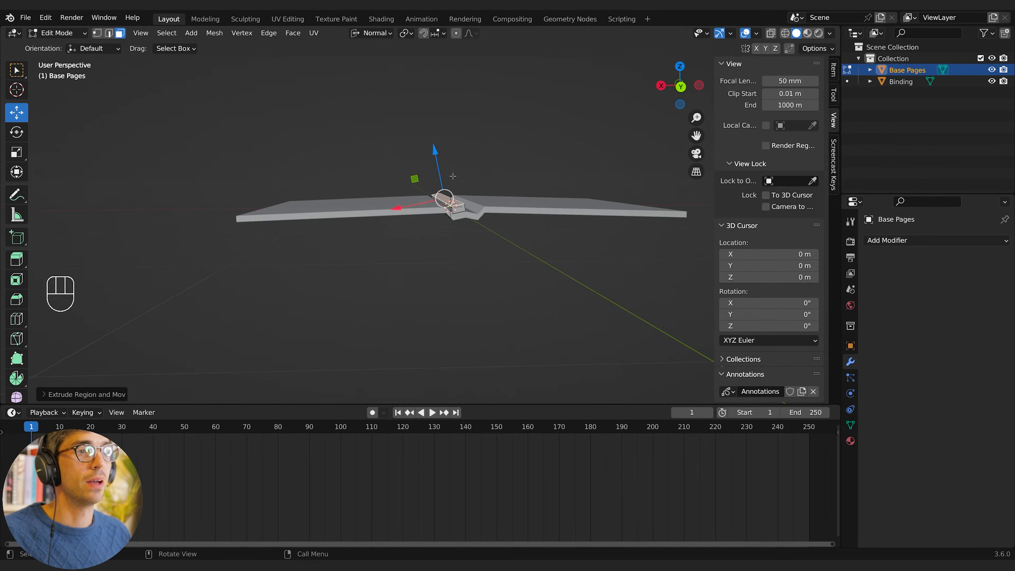
Step: Shift the extruded top face slightly outward along its normal X and rotate it about 9° around its normal Y
{"action": "left_click_drag", "start_coordinate": [423, 203], "coordinate": [419, 204]}
{"action": "scroll", "coordinate": [492, 204], "scroll_direction": "up", "scroll_amount": 8}
{"action": "middle_click_drag", "start_coordinate": [492, 204], "coordinate": [363, 276], "text": "shift"}
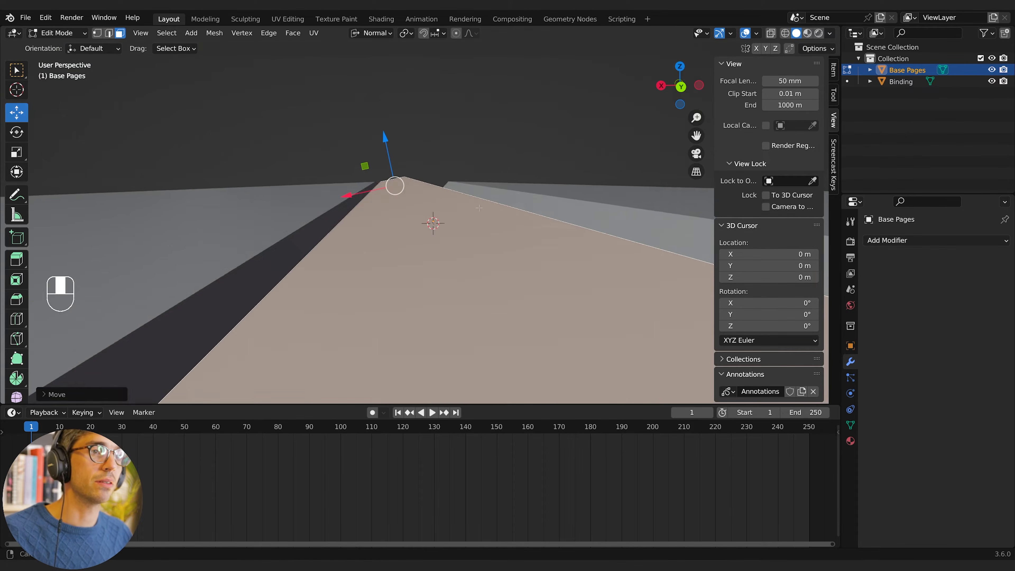
{"action": "scroll", "coordinate": [480, 208], "scroll_direction": "down", "scroll_amount": 4}
{"action": "middle_click_drag", "start_coordinate": [481, 208], "coordinate": [476, 198]}
{"action": "key", "text": "r"}
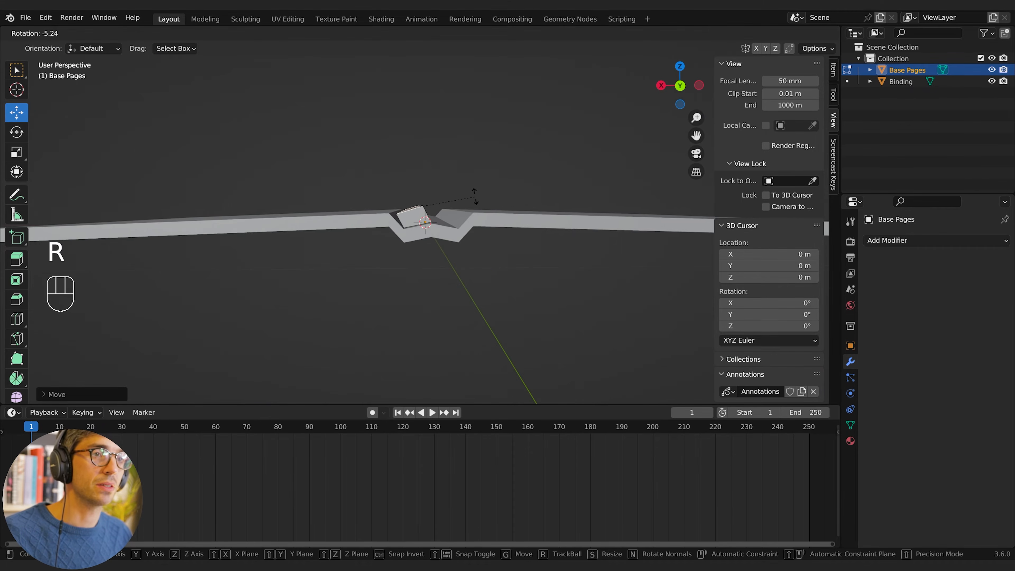
{"action": "key", "text": "y"}
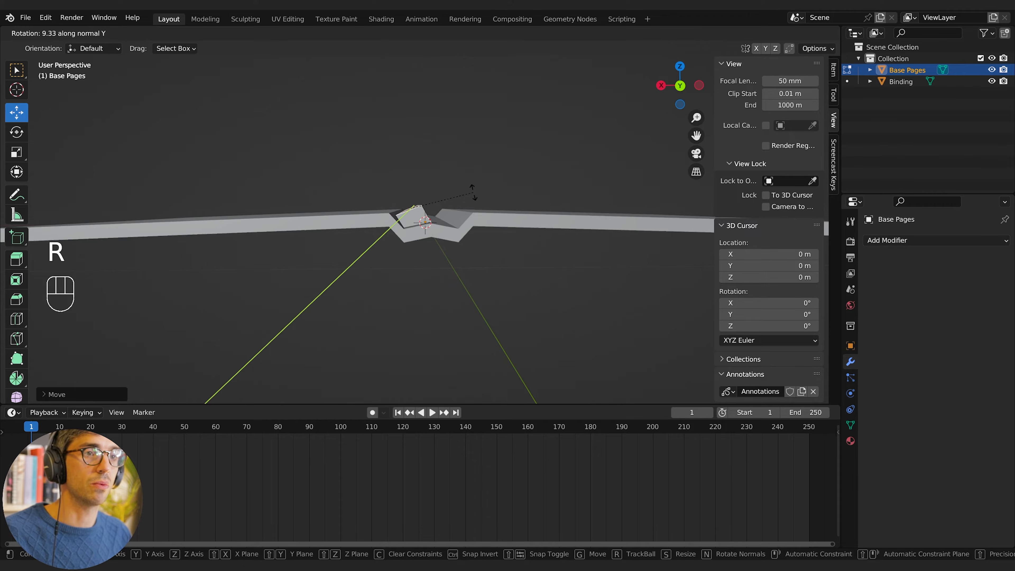
{"action": "left_click", "coordinate": [473, 192]}
Step: Extrude a second short segment from the page strip's top face and rotate its end around normal Y towards the cover
{"action": "middle_click_drag", "start_coordinate": [445, 189], "coordinate": [462, 190], "text": "shift"}
{"action": "key", "text": "e"}
{"action": "left_click", "coordinate": [469, 186]}
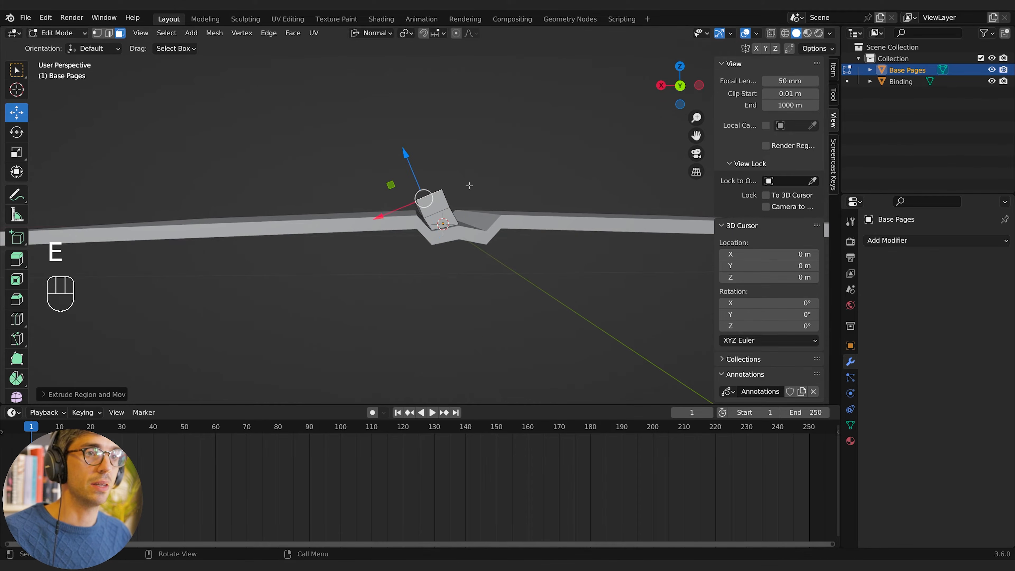
{"action": "key", "text": "r"}
{"action": "key", "text": "y"}
{"action": "left_click", "coordinate": [466, 158]}
{"action": "key", "text": "g"}
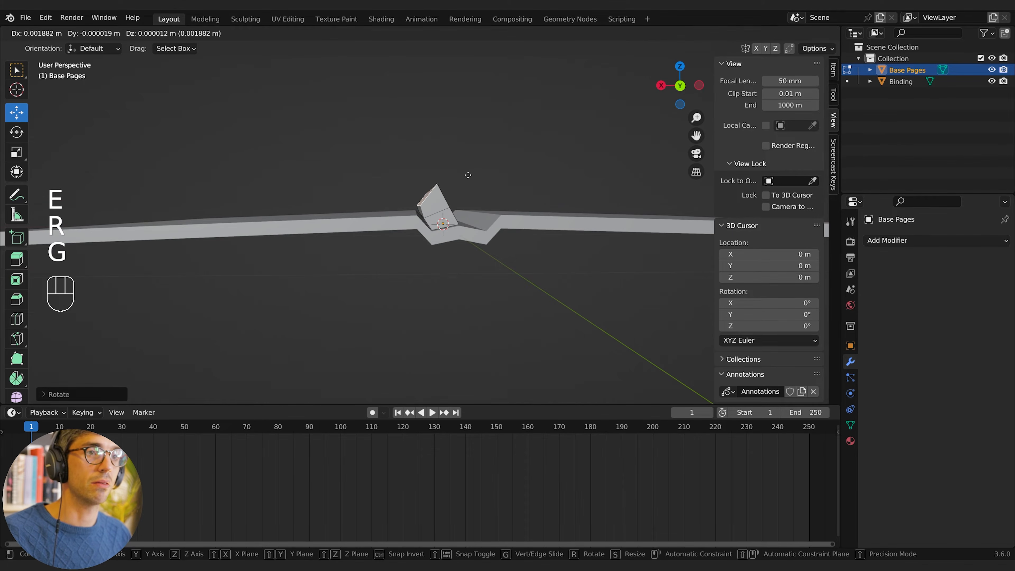
{"action": "right_click", "coordinate": [462, 176]}
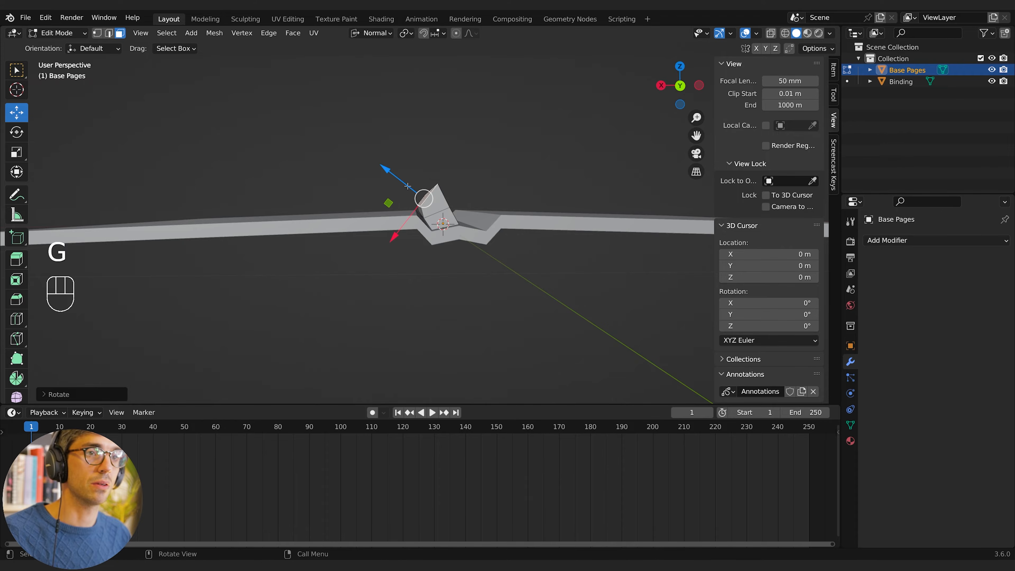
Step: Shift the second segment's end face slightly outward and rotate it about 14° around its normal Y
{"action": "mouse_move", "coordinate": [388, 203]}
{"action": "left_mouse_down"}
{"action": "mouse_move", "coordinate": [376, 203]}
{"action": "mouse_move", "coordinate": [384, 206]}
{"action": "left_mouse_up"}
{"action": "key", "text": "r"}
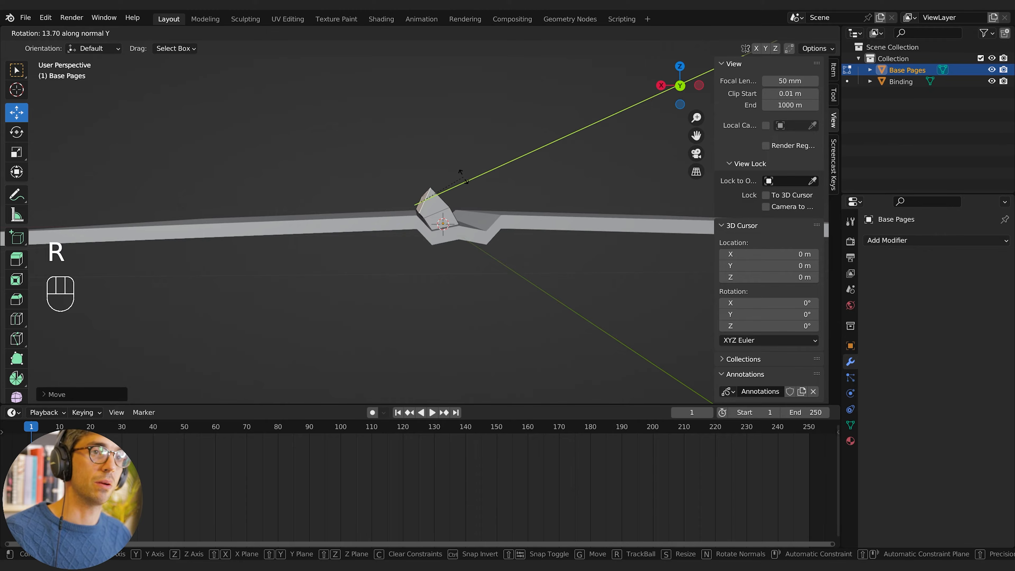
{"action": "left_click", "coordinate": [466, 180], "text": "shift"}
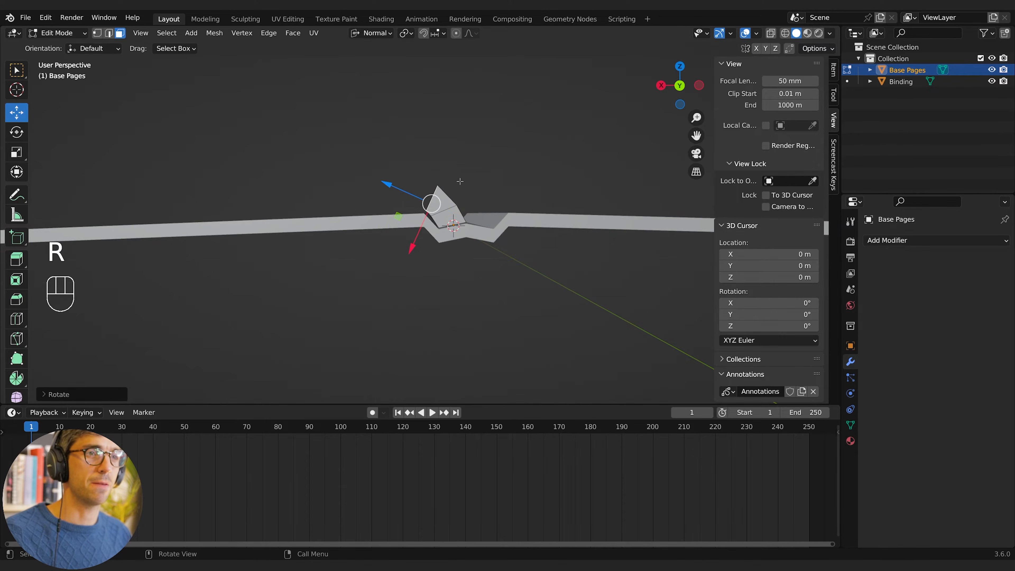
Step: Extrude a third short segment, shift its end face outward and rotate it to face the cover's outer edge
{"action": "key", "text": "e"}
{"action": "left_click", "coordinate": [443, 185]}
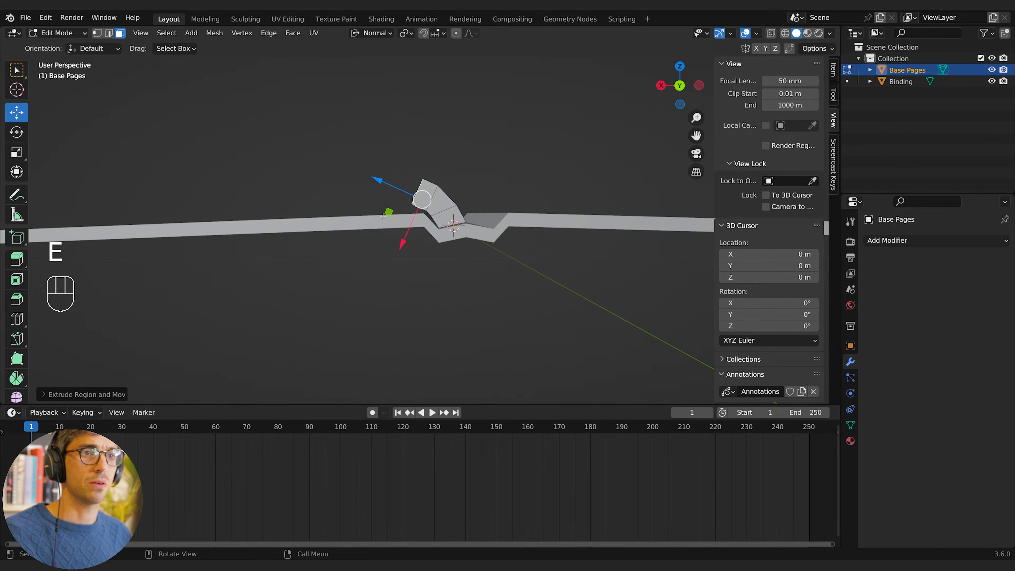
{"action": "left_click_drag", "start_coordinate": [389, 212], "coordinate": [384, 214]}
{"action": "key", "text": "r"}
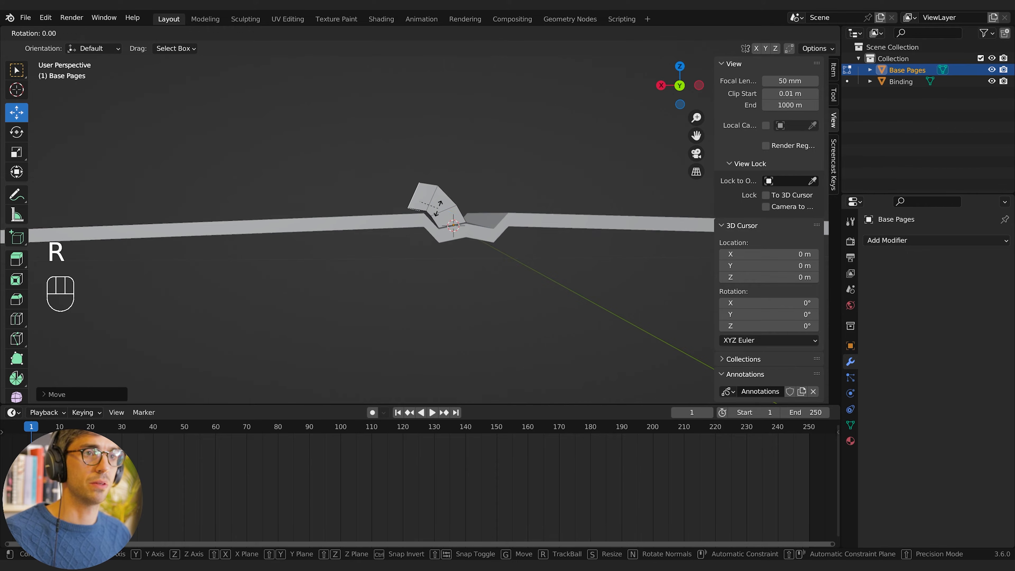
{"action": "left_click", "coordinate": [441, 205]}
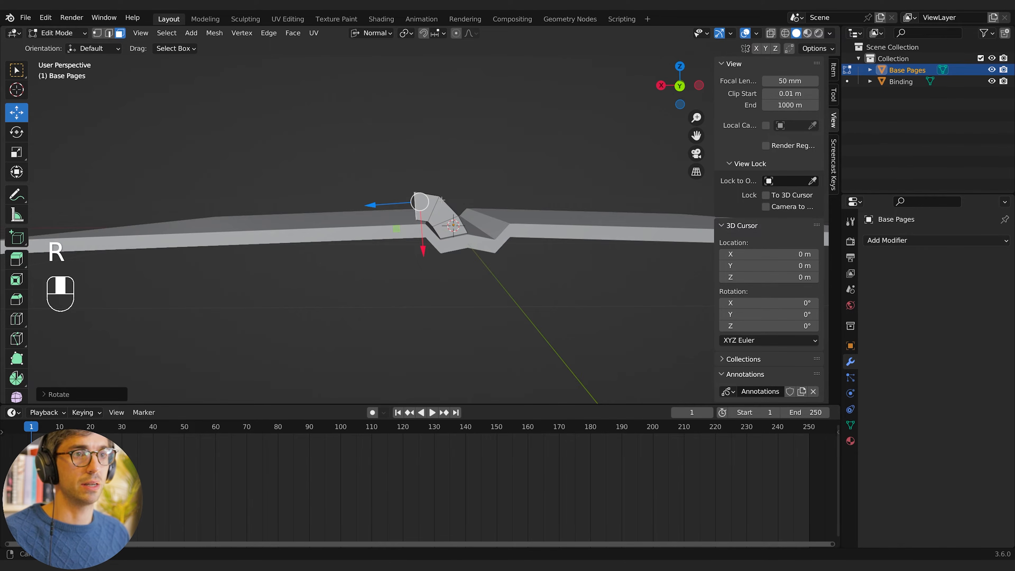
Step: Extrude the end face again and extend it along its normal Z over the cover, stopping just short of the outer edge
{"action": "middle_click_drag", "start_coordinate": [442, 200], "coordinate": [441, 211]}
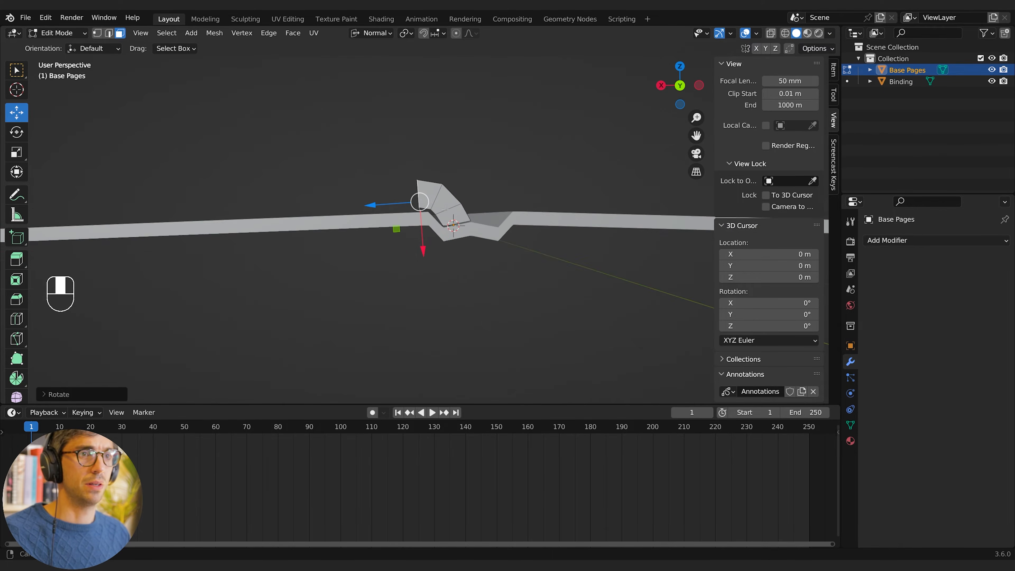
{"action": "key", "text": "e"}
{"action": "left_click", "coordinate": [440, 212]}
{"action": "left_click_drag", "start_coordinate": [400, 204], "coordinate": [256, 211]}
{"action": "middle_click_drag", "start_coordinate": [256, 212], "coordinate": [371, 203], "text": "shift"}
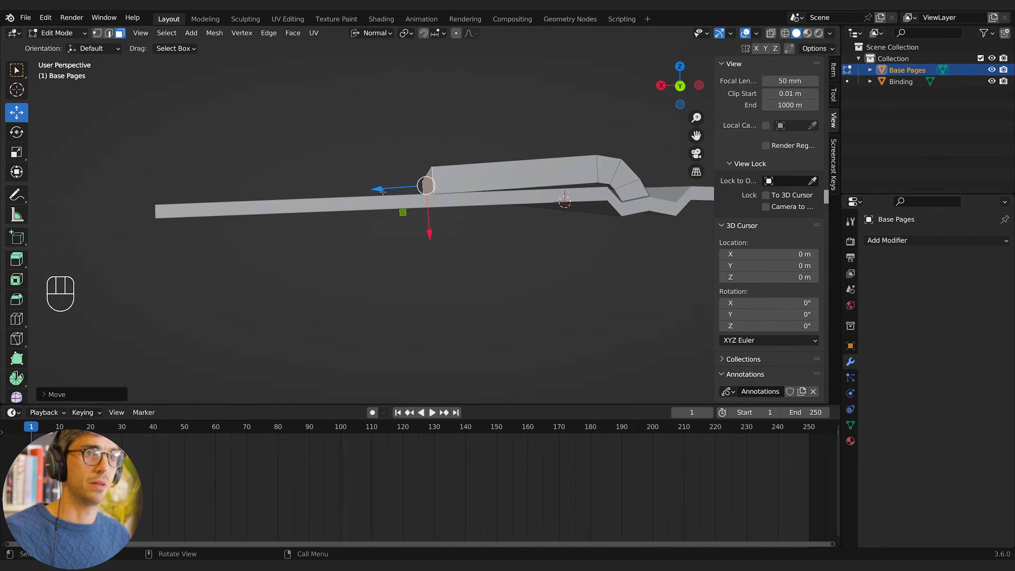
{"action": "left_click_drag", "start_coordinate": [381, 189], "coordinate": [490, 196]}
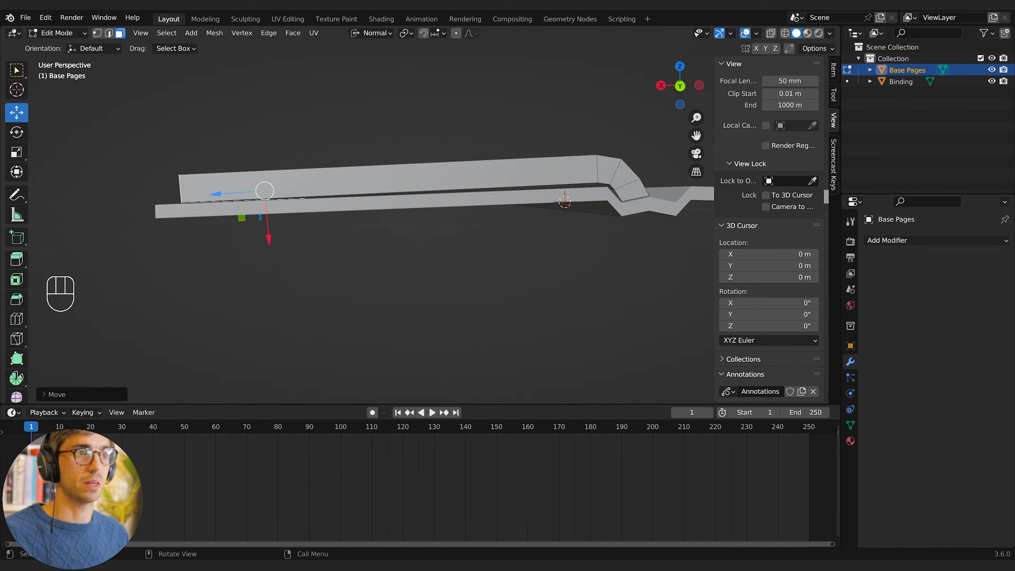
Step: Slant the page block's outer end by moving its top edge towards the spine along global X
{"action": "middle_click_drag", "start_coordinate": [490, 196], "coordinate": [365, 222], "text": "shift"}
{"action": "key", "text": "3"}
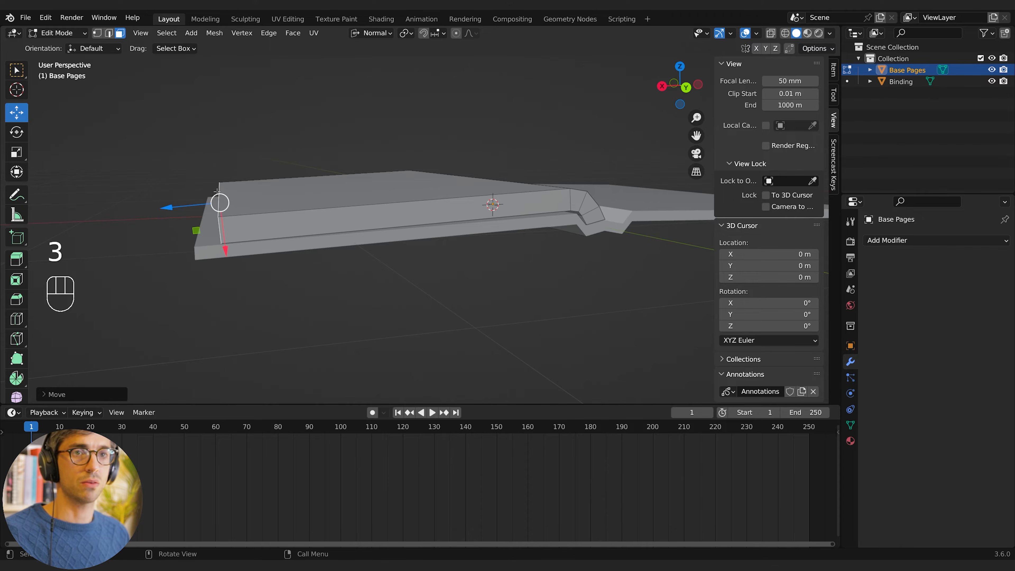
{"action": "left_click", "coordinate": [248, 196]}
{"action": "key", "text": "2"}
{"action": "left_click", "coordinate": [240, 199]}
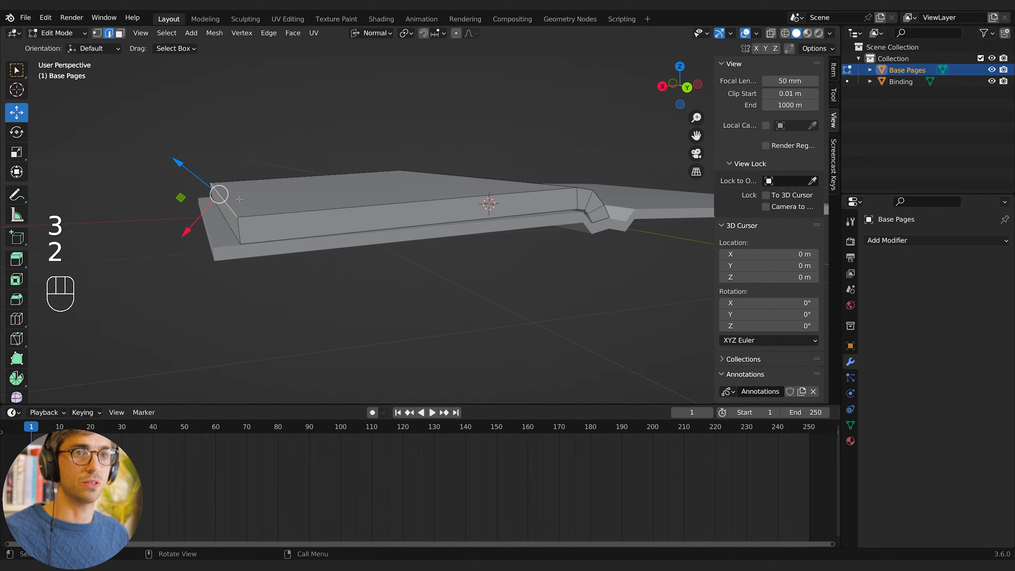
{"action": "left_click", "coordinate": [372, 33]}
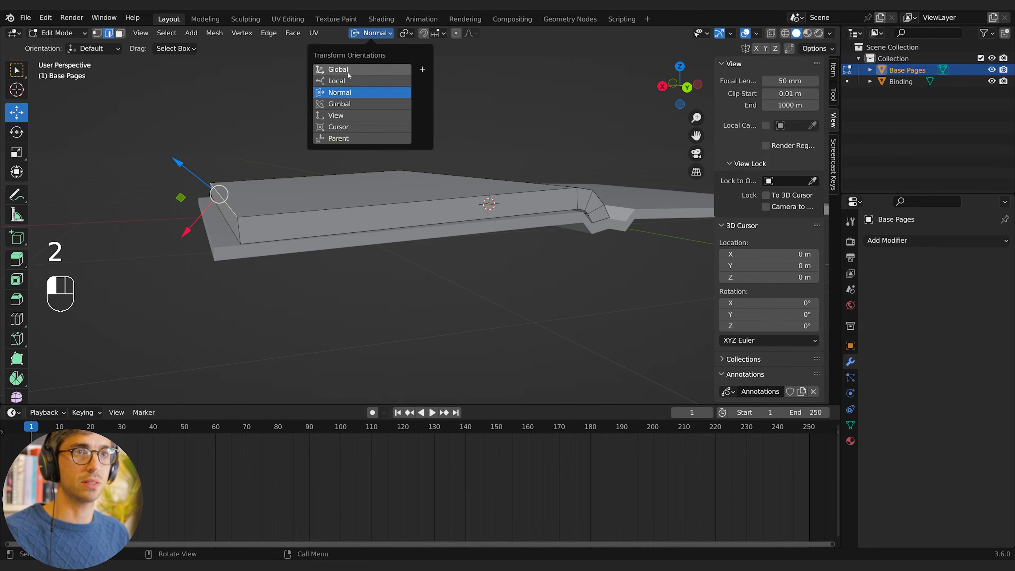
{"action": "left_click", "coordinate": [362, 71]}
{"action": "key", "text": "g"}
{"action": "key", "text": "x"}
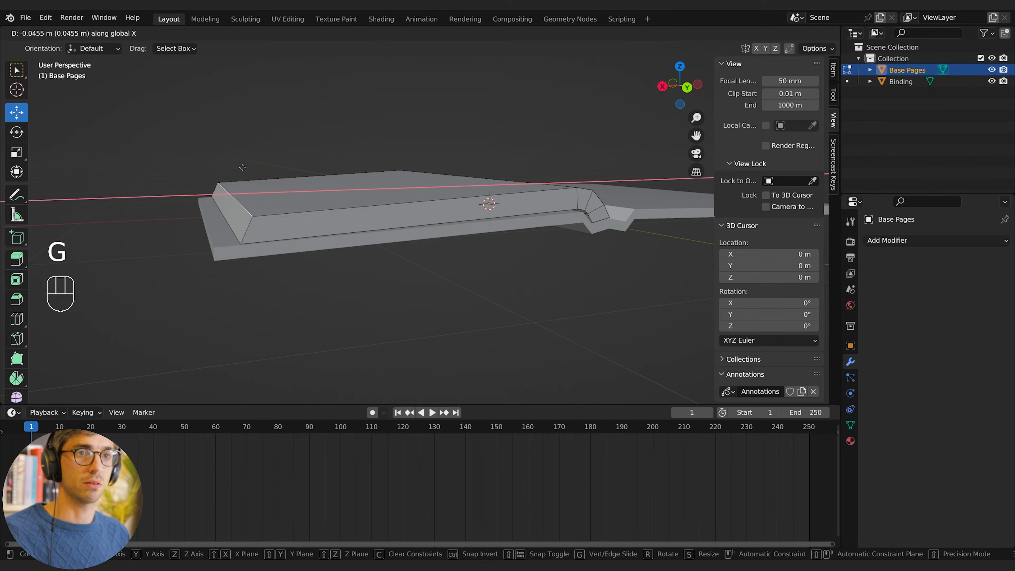
{"action": "left_click", "coordinate": [255, 170]}
{"action": "middle_click_drag", "start_coordinate": [374, 192], "coordinate": [337, 217]}
{"action": "scroll", "coordinate": [337, 217], "scroll_direction": "up", "scroll_amount": 5}
{"action": "scroll", "coordinate": [337, 217], "scroll_direction": "down", "scroll_amount": 8}
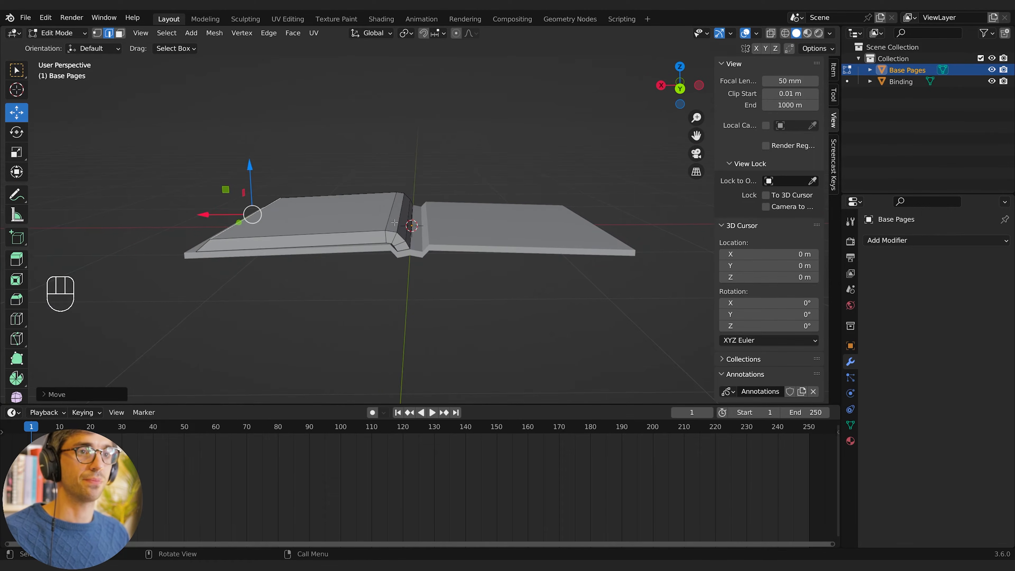
{"action": "key", "text": "Tab"}
{"action": "middle_click_drag", "start_coordinate": [249, 210], "coordinate": [387, 290]}
{"action": "scroll", "coordinate": [423, 229], "scroll_direction": "up", "scroll_amount": 3}
{"action": "key", "text": "Tab"}
{"action": "key", "text": "Tab"}
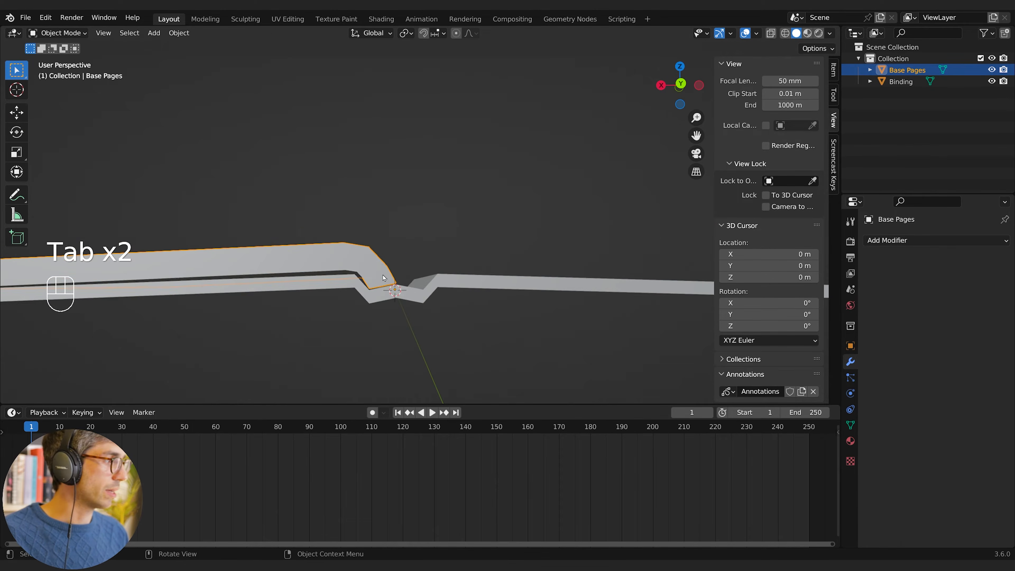
{"action": "scroll", "coordinate": [399, 282], "scroll_direction": "up", "scroll_amount": 5}
{"action": "scroll", "coordinate": [398, 281], "scroll_direction": "down", "scroll_amount": 4}
Step: Thin the Binding by selecting its upper faces across both covers and spine and lowering them about 0.032 m along Z
{"action": "left_click", "coordinate": [424, 259]}
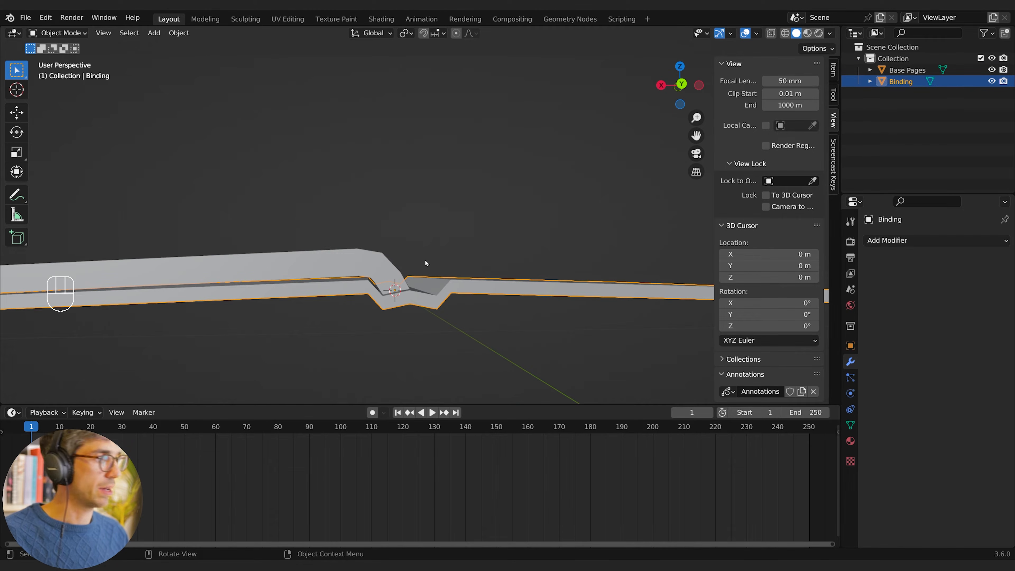
{"action": "key", "text": "Tab"}
{"action": "mouse_move", "coordinate": [426, 263]}
{"action": "middle_mouse_down"}
{"action": "mouse_move", "coordinate": [430, 276]}
{"action": "mouse_move", "coordinate": [427, 264]}
{"action": "middle_mouse_up"}
{"action": "key", "text": "a"}
{"action": "left_click", "coordinate": [428, 264]}
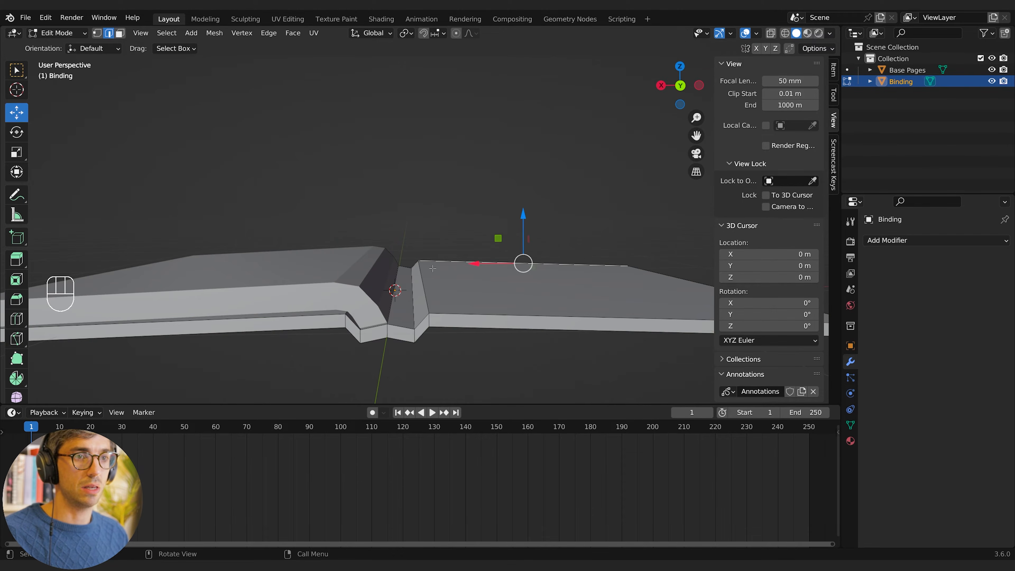
{"action": "key", "text": "3"}
{"action": "left_click", "coordinate": [432, 282]}
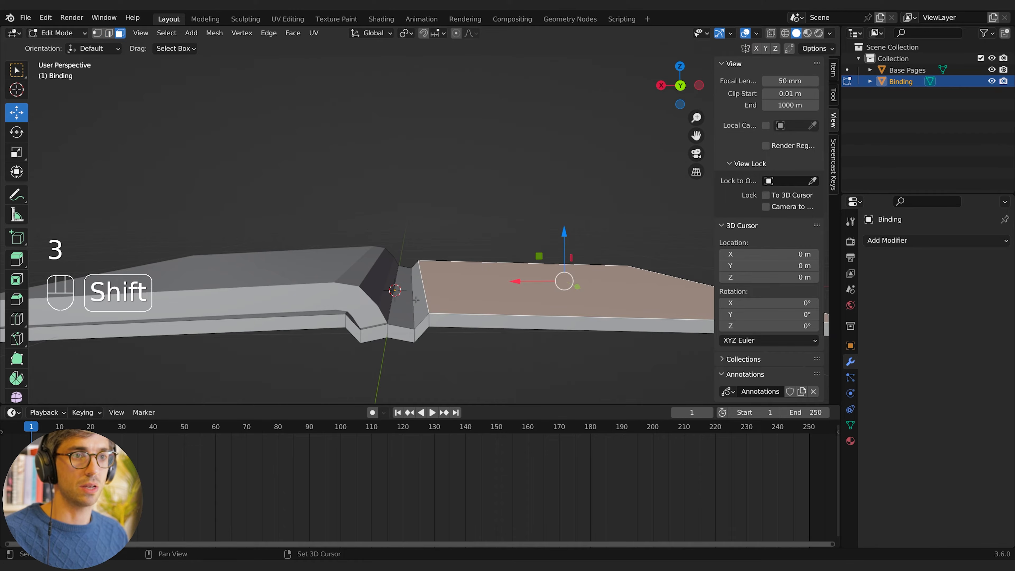
{"action": "left_click", "coordinate": [401, 298], "text": "shift"}
{"action": "left_click", "coordinate": [348, 320], "text": "shift"}
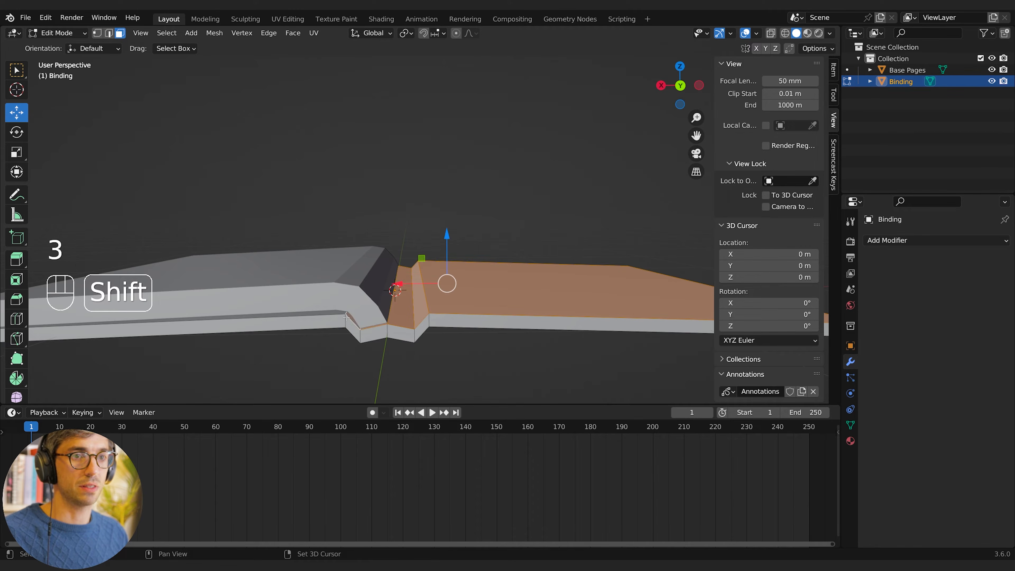
{"action": "left_click", "coordinate": [342, 320], "text": "shift"}
{"action": "key", "text": "g"}
{"action": "key", "text": "z"}
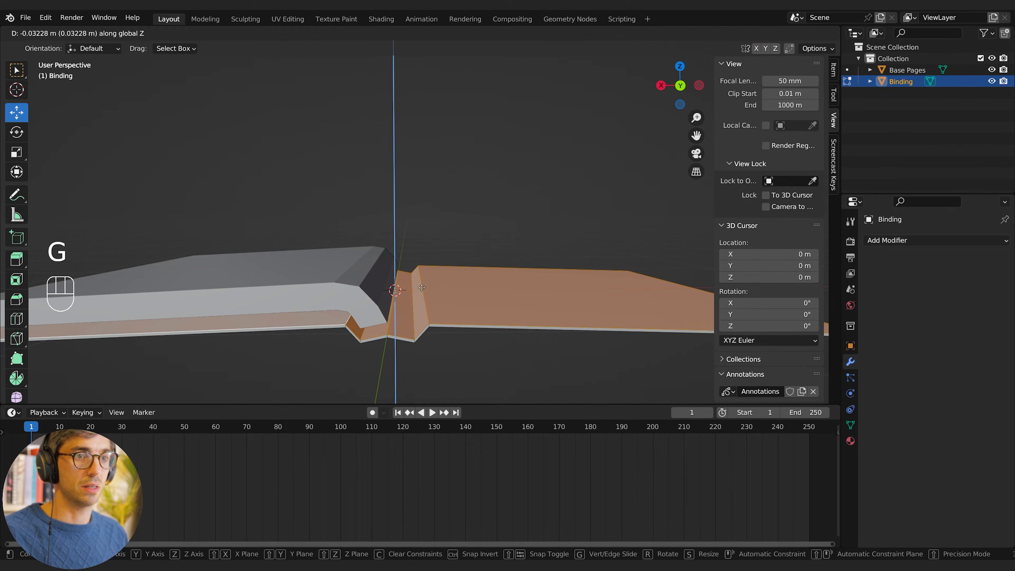
{"action": "left_click", "coordinate": [422, 288]}
{"action": "mouse_move", "coordinate": [422, 288]}
{"action": "middle_mouse_down"}
{"action": "mouse_move", "coordinate": [428, 278]}
{"action": "mouse_move", "coordinate": [426, 300]}
{"action": "middle_mouse_up"}
Step: Raise the whole Binding object about 0.026 m along Z towards the underside of the pages
{"action": "key", "text": "Tab"}
{"action": "key", "text": "g"}
{"action": "key", "text": "z"}
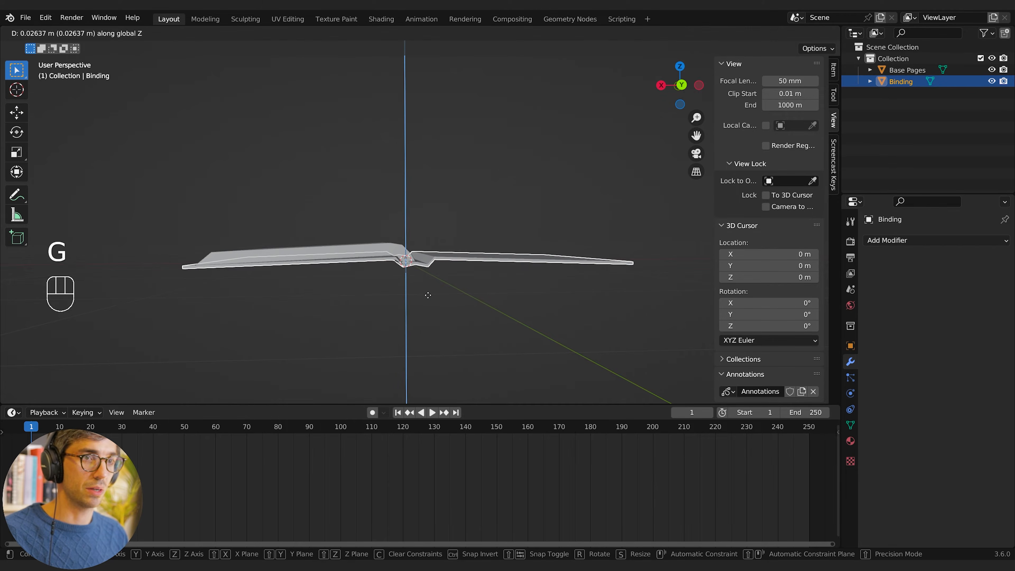
{"action": "left_click", "coordinate": [427, 296]}
Step: Add a Mirror modifier on the X axis to Base Pages to create the opposite page block
{"action": "scroll", "coordinate": [427, 296], "scroll_direction": "up", "scroll_amount": 4}
{"action": "left_click", "coordinate": [386, 295]}
{"action": "mouse_move", "coordinate": [388, 316]}
{"action": "middle_mouse_down", "text": "shift"}
{"action": "mouse_move", "coordinate": [418, 292]}
{"action": "mouse_move", "coordinate": [409, 288]}
{"action": "mouse_move", "coordinate": [421, 289]}
{"action": "mouse_move", "coordinate": [404, 295]}
{"action": "mouse_move", "coordinate": [402, 312]}
{"action": "mouse_move", "coordinate": [336, 326]}
{"action": "mouse_move", "coordinate": [380, 327]}
{"action": "mouse_move", "coordinate": [380, 303]}
{"action": "middle_mouse_up", "text": "shift"}
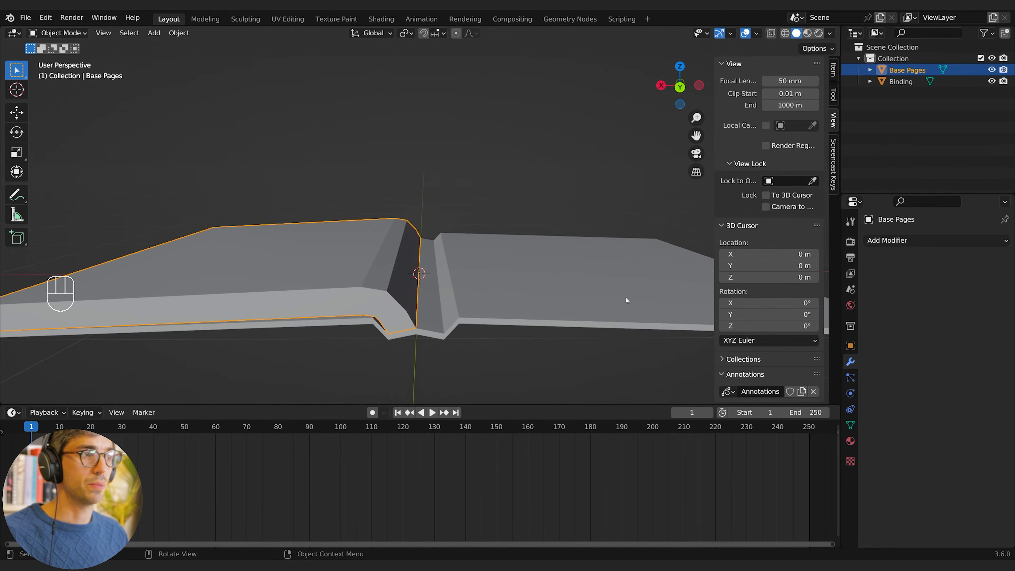
{"action": "left_click", "coordinate": [897, 240]}
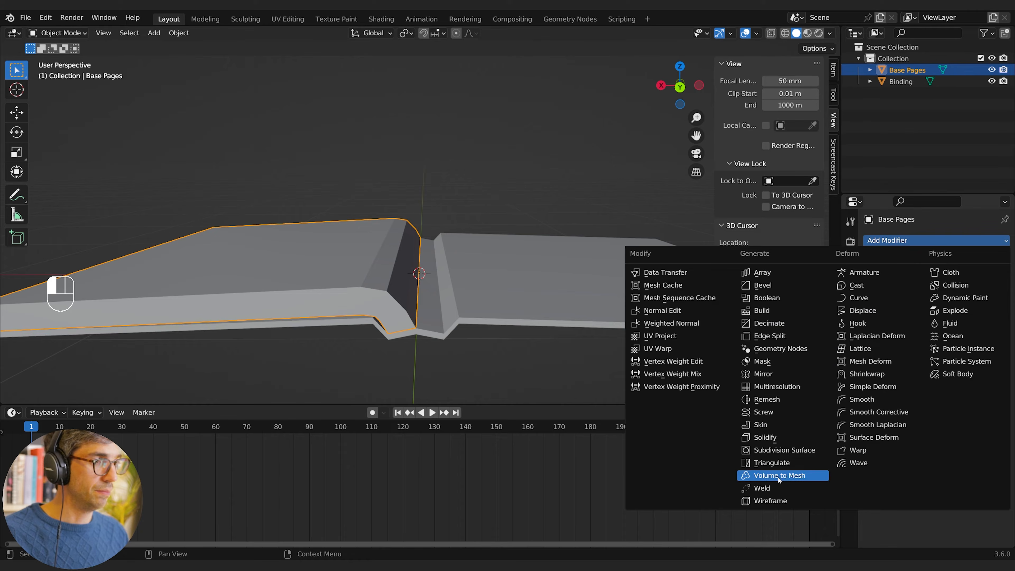
{"action": "left_click", "coordinate": [765, 375]}
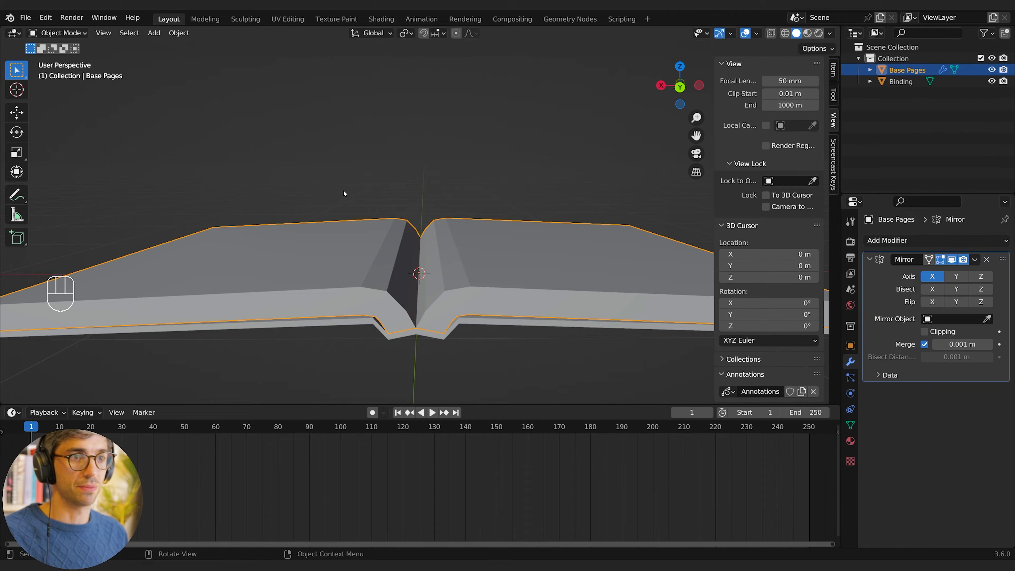
{"action": "scroll", "coordinate": [344, 193], "scroll_direction": "down", "scroll_amount": 3}
{"action": "middle_click_drag", "start_coordinate": [478, 131], "coordinate": [503, 226]}
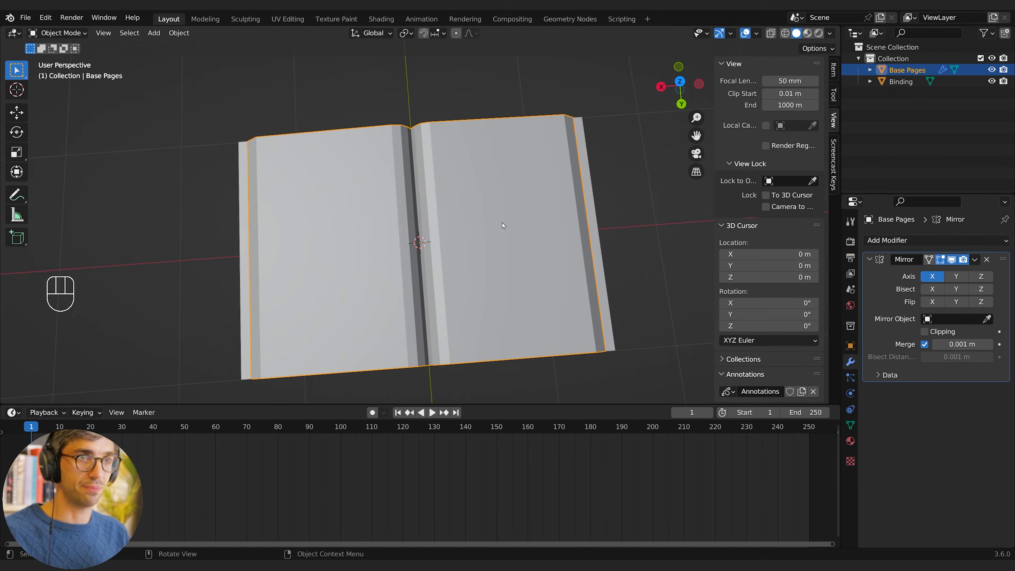
{"action": "scroll", "coordinate": [503, 225], "scroll_direction": "down", "scroll_amount": 5}
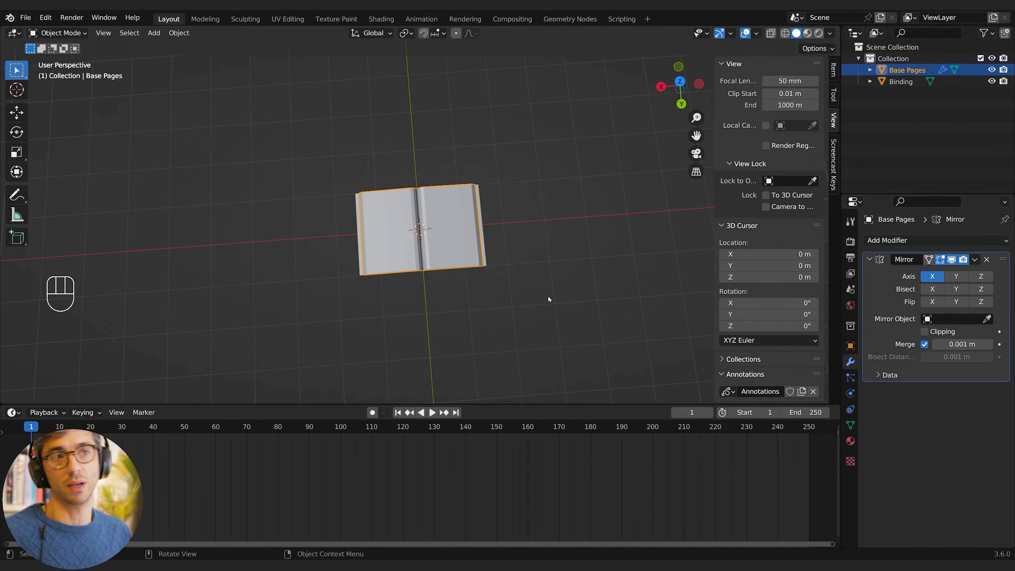
Step: Raise the Base Pages object slightly along Z so the pages sit just above the binding
{"action": "middle_click_drag", "start_coordinate": [514, 264], "coordinate": [483, 223]}
{"action": "scroll", "coordinate": [482, 225], "scroll_direction": "up", "scroll_amount": 6}
{"action": "middle_click_drag", "start_coordinate": [482, 284], "coordinate": [442, 231]}
{"action": "left_click", "coordinate": [506, 256]}
{"action": "scroll", "coordinate": [520, 252], "scroll_direction": "up", "scroll_amount": 6}
{"action": "scroll", "coordinate": [482, 257], "scroll_direction": "down", "scroll_amount": 3}
{"action": "scroll", "coordinate": [398, 235], "scroll_direction": "up", "scroll_amount": 5}
{"action": "scroll", "coordinate": [415, 238], "scroll_direction": "down", "scroll_amount": 6}
{"action": "left_click", "coordinate": [444, 242]}
{"action": "key", "text": "g"}
{"action": "key", "text": "z"}
{"action": "left_click", "coordinate": [442, 235]}
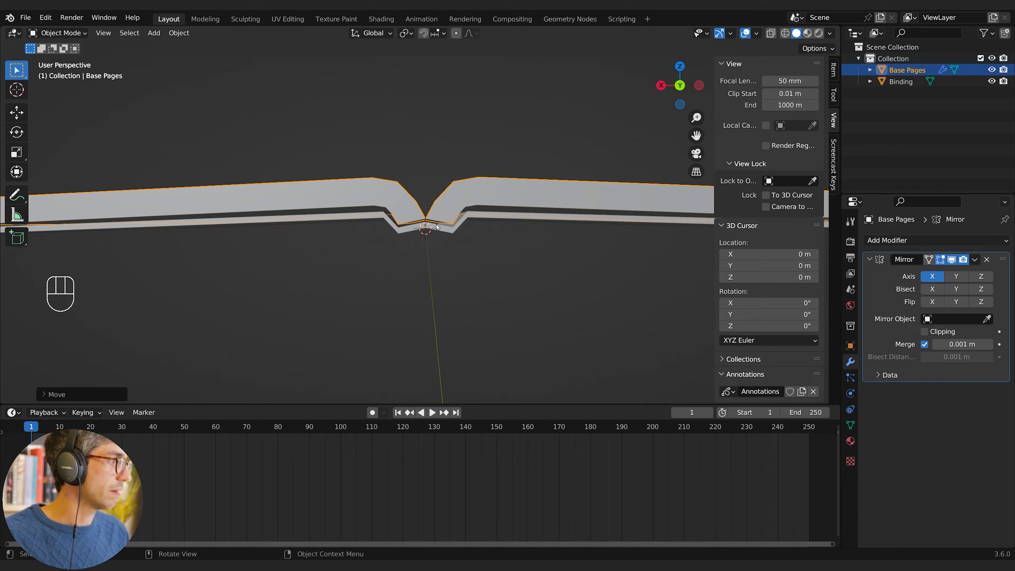
Step: Try Shade Smooth on Base Pages and switch its shading to Shade Auto Smooth
{"action": "middle_click_drag", "start_coordinate": [453, 230], "coordinate": [359, 226], "text": "shift"}
{"action": "right_click", "coordinate": [359, 226]}
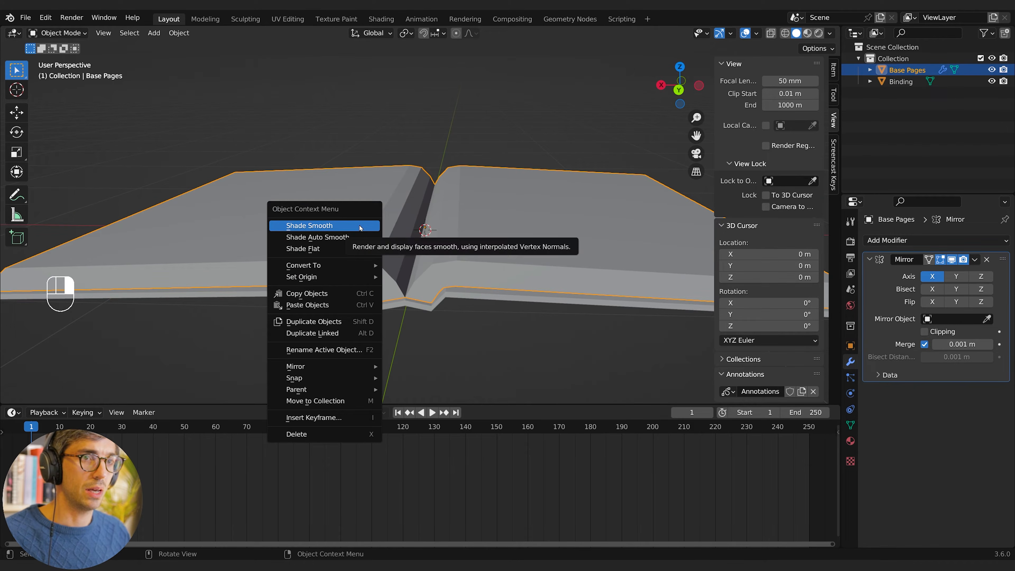
{"action": "left_click", "coordinate": [359, 226]}
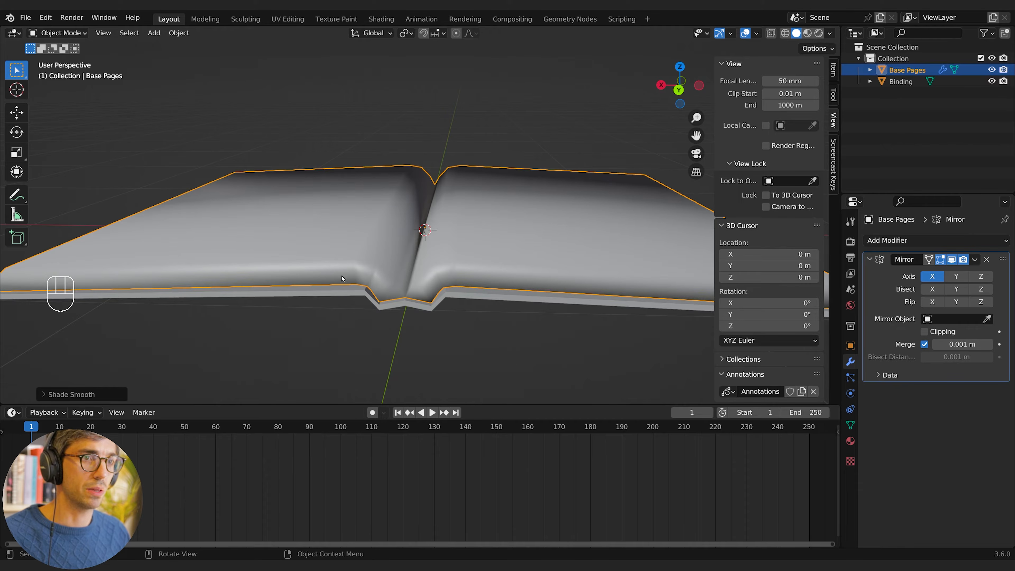
{"action": "right_click", "coordinate": [327, 235]}
{"action": "left_click", "coordinate": [321, 244]}
{"action": "middle_click_drag", "start_coordinate": [321, 243], "coordinate": [383, 221]}
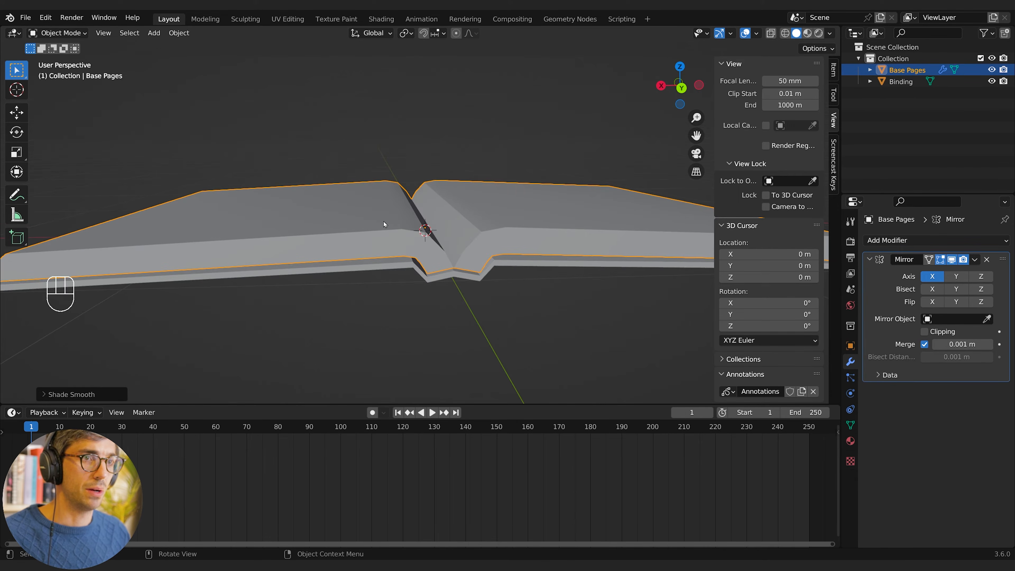
Step: Add a Bevel modifier to Base Pages with an amount of 0.003 m
{"action": "left_click", "coordinate": [917, 238]}
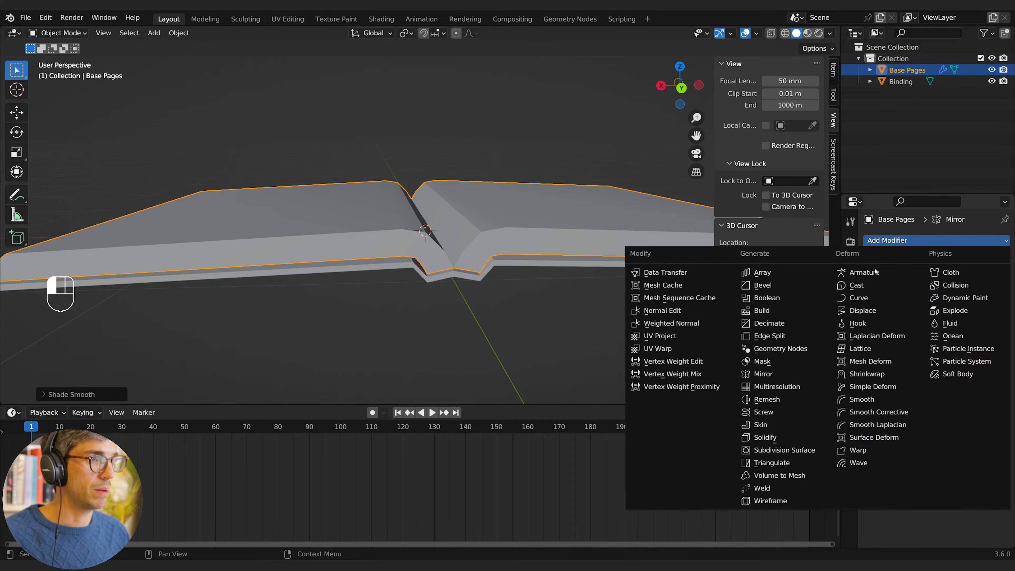
{"action": "left_click", "coordinate": [777, 283]}
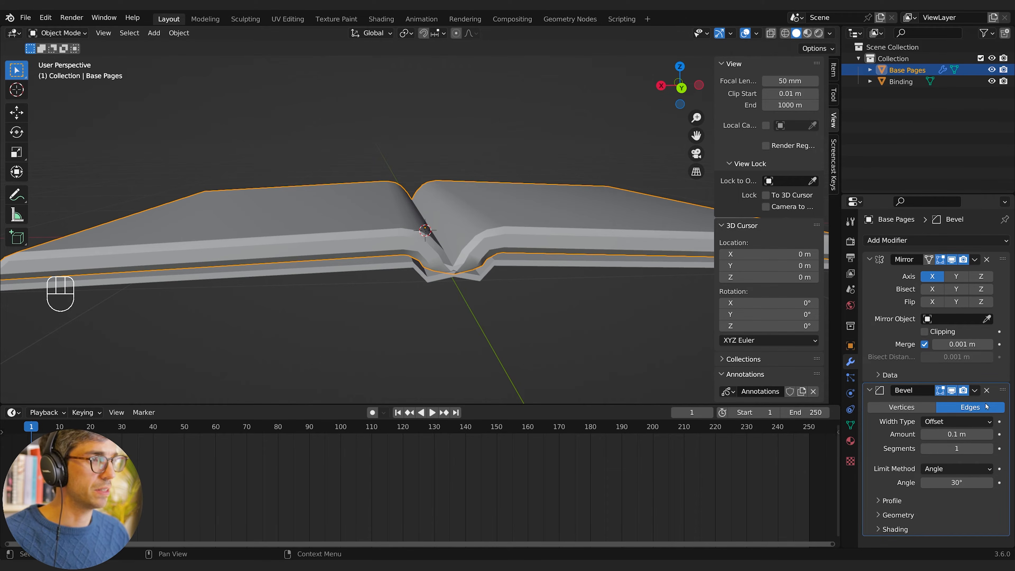
{"action": "mouse_move", "coordinate": [957, 435]}
{"action": "left_mouse_down", "text": "shift"}
{"action": "mouse_move", "coordinate": [932, 434]}
{"action": "mouse_move", "coordinate": [965, 434]}
{"action": "left_mouse_up", "text": "shift"}
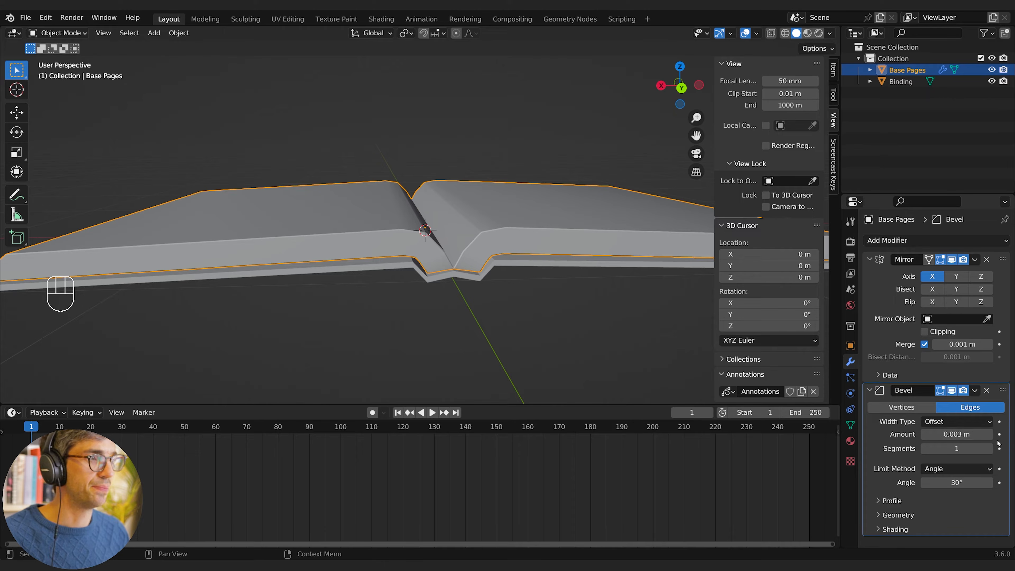
{"action": "left_click", "coordinate": [869, 390]}
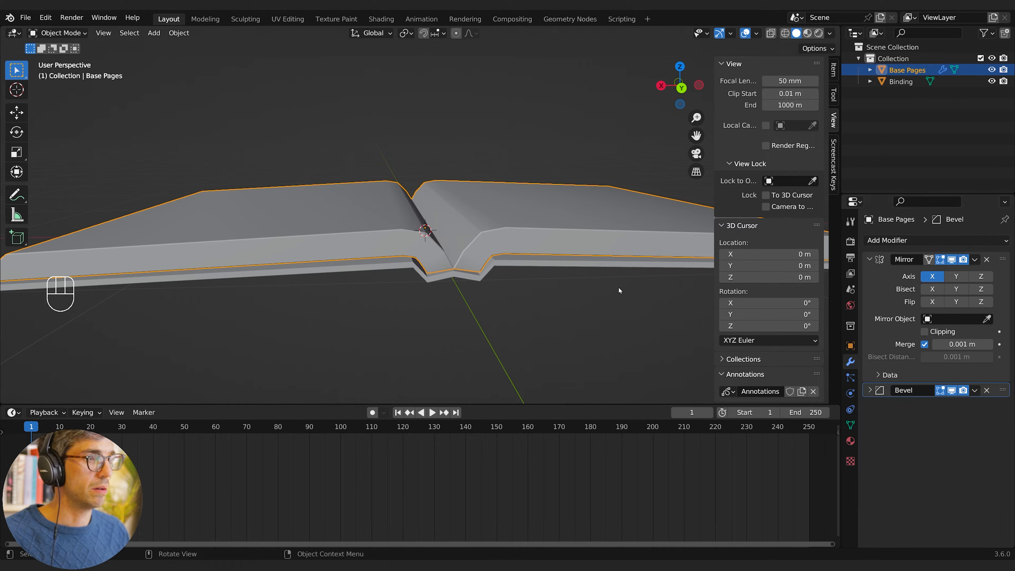
Step: Compare Shade Smooth on the beveled pages and return them to Shade Auto Smooth
{"action": "right_click", "coordinate": [527, 206]}
{"action": "left_click", "coordinate": [522, 196]}
{"action": "middle_click_drag", "start_coordinate": [522, 198], "coordinate": [580, 236]}
{"action": "right_click", "coordinate": [528, 237]}
{"action": "left_click", "coordinate": [516, 248]}
Step: Set the pages' Bevel modifier amount to 0.005 m
{"action": "left_click", "coordinate": [872, 391]}
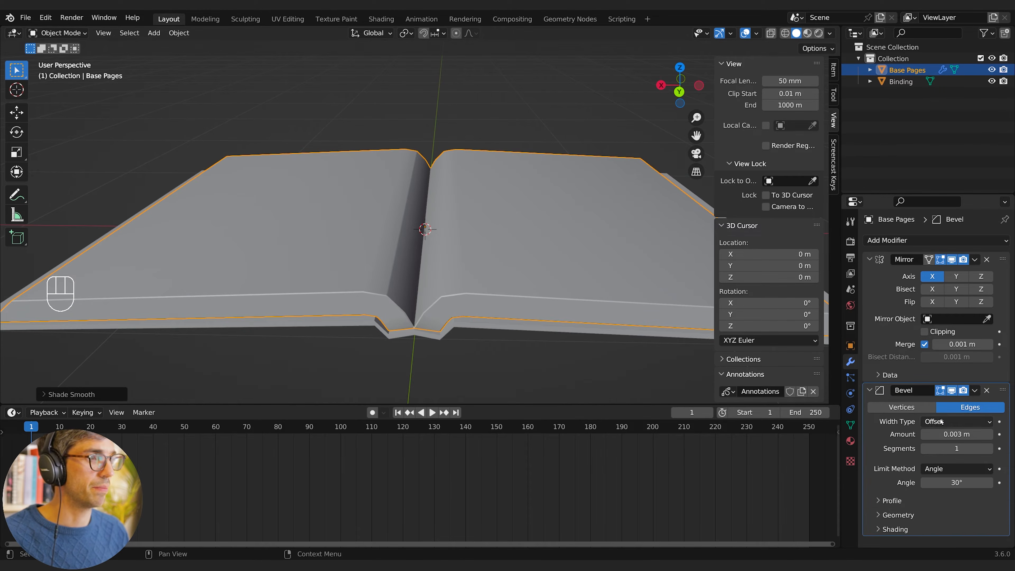
{"action": "mouse_move", "coordinate": [956, 434]}
{"action": "left_mouse_down", "text": "shift"}
{"action": "mouse_move", "coordinate": [968, 434]}
{"action": "mouse_move", "coordinate": [958, 435]}
{"action": "left_mouse_up", "text": "shift"}
{"action": "mouse_move", "coordinate": [503, 244]}
{"action": "middle_mouse_down"}
{"action": "mouse_move", "coordinate": [350, 197]}
{"action": "mouse_move", "coordinate": [413, 201]}
{"action": "mouse_move", "coordinate": [504, 235]}
{"action": "middle_mouse_up"}
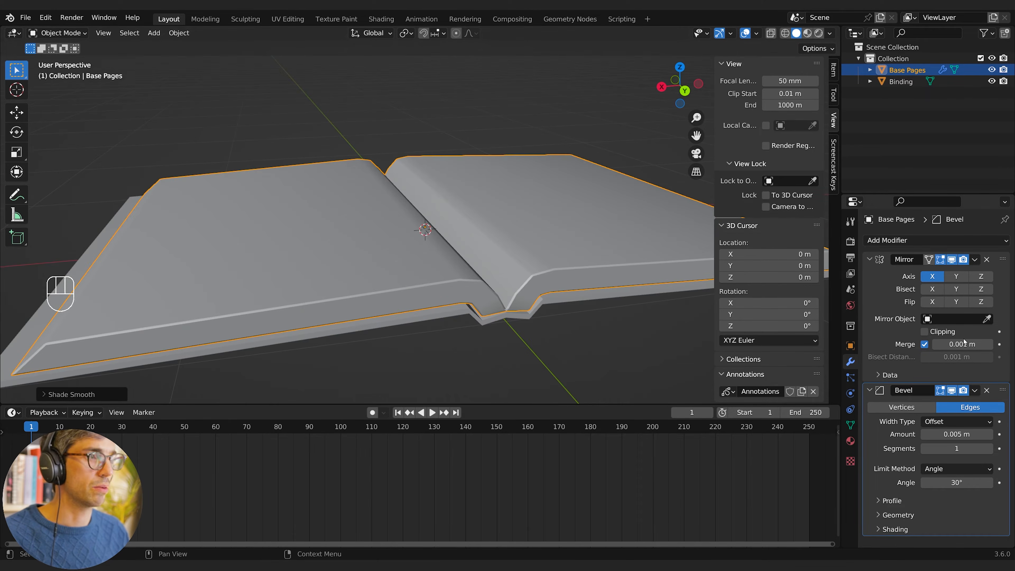
Step: Add a Subdivision Surface modifier to Base Pages and collapse the Bevel and Subdivision settings
{"action": "left_click", "coordinate": [896, 241]}
{"action": "left_click", "coordinate": [781, 450]}
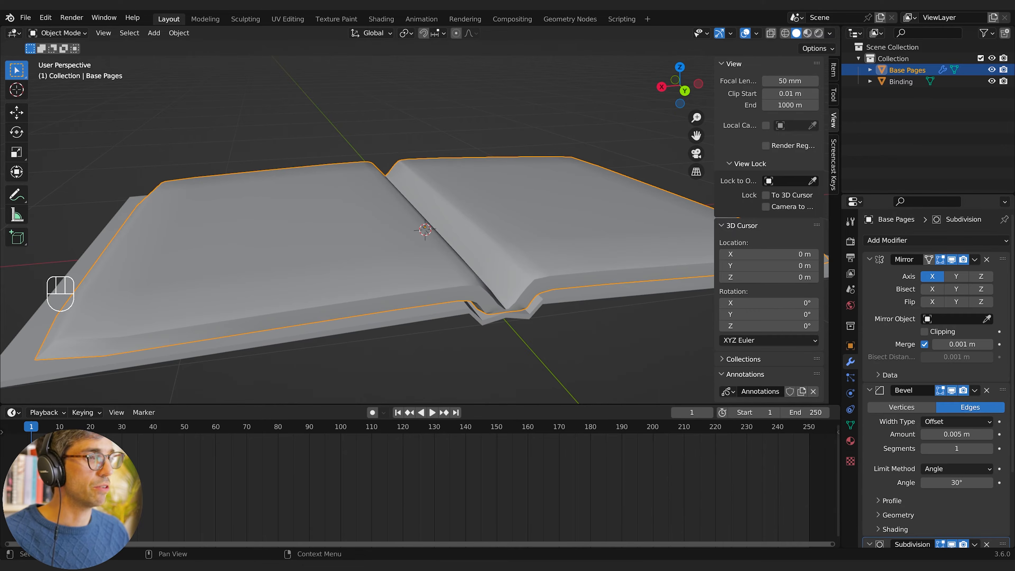
{"action": "left_click", "coordinate": [870, 391]}
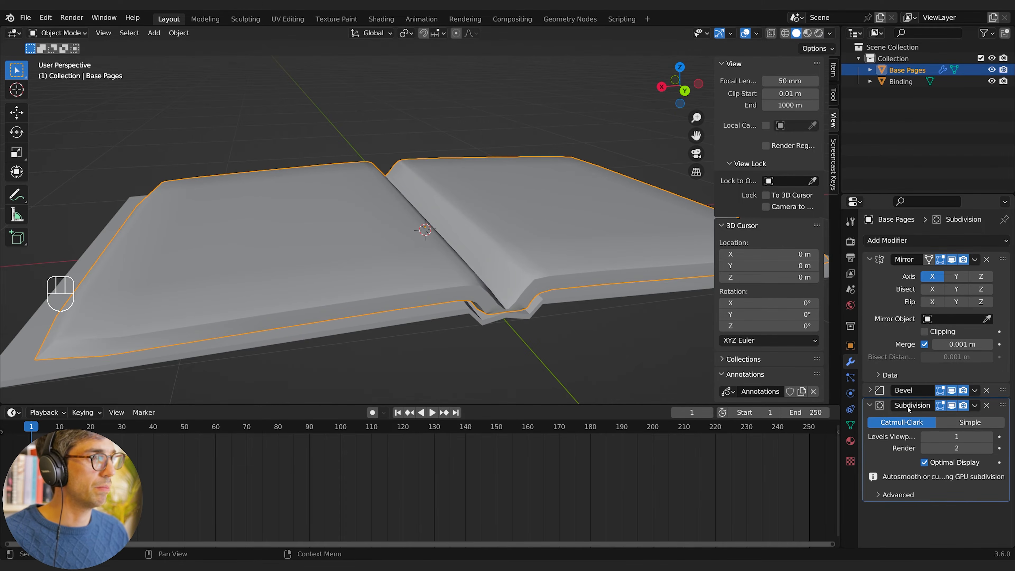
{"action": "left_click", "coordinate": [869, 406]}
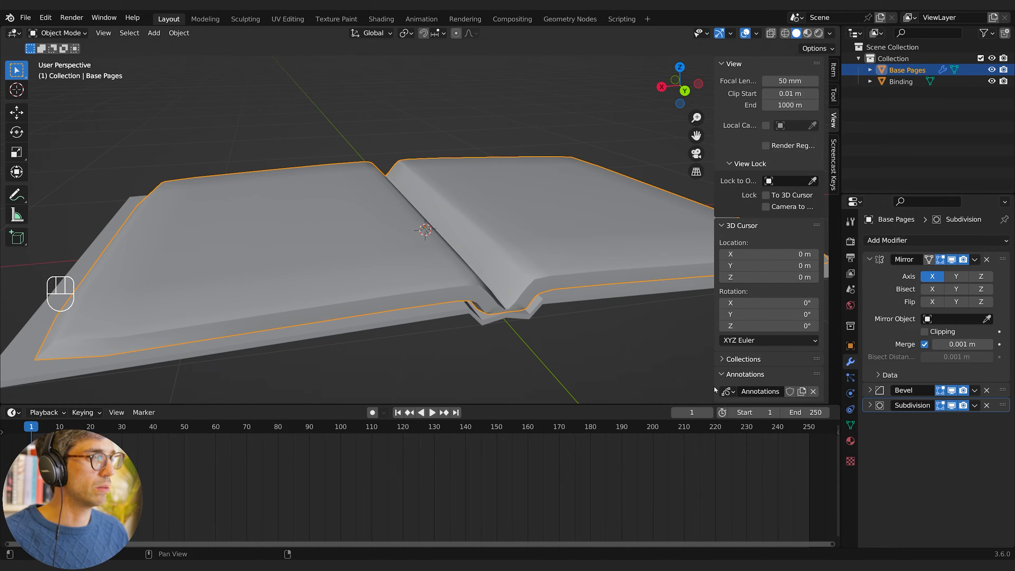
{"action": "middle_click_drag", "start_coordinate": [714, 390], "coordinate": [487, 335]}
Step: Set the pages' Bevel modifier to 2 segments and an amount of 0.003 m
{"action": "left_click", "coordinate": [870, 390]}
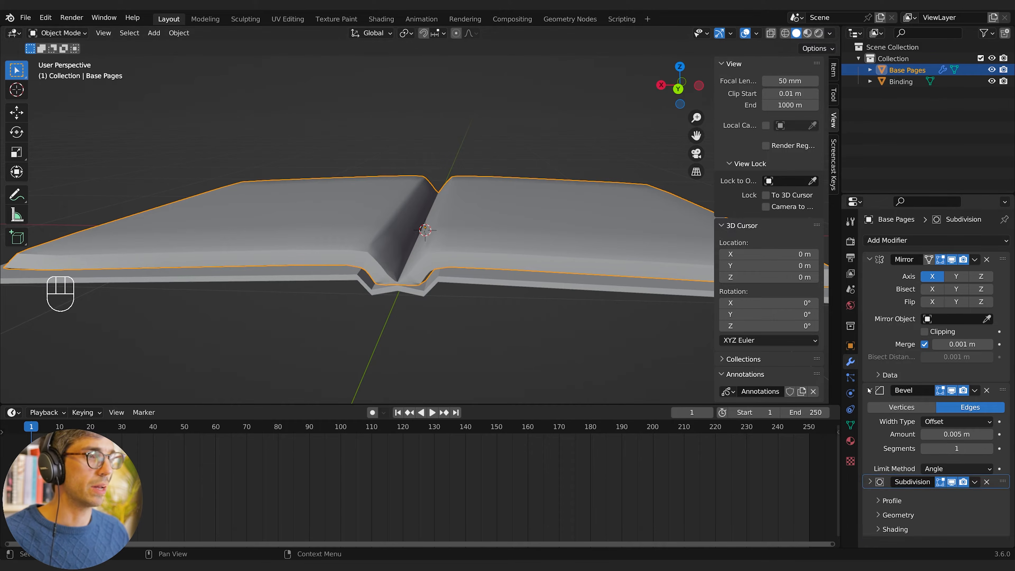
{"action": "left_click", "coordinate": [990, 449]}
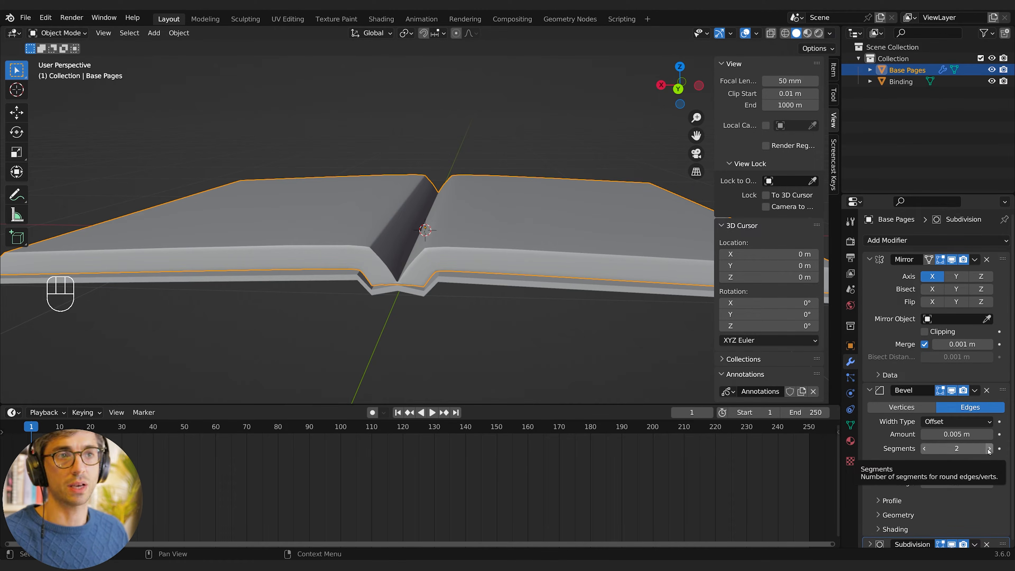
{"action": "mouse_move", "coordinate": [954, 434]}
{"action": "left_mouse_down", "text": "shift"}
{"action": "mouse_move", "coordinate": [936, 433]}
{"action": "mouse_move", "coordinate": [944, 433]}
{"action": "left_mouse_up", "text": "shift"}
{"action": "middle_click_drag", "start_coordinate": [486, 266], "coordinate": [436, 265]}
Step: Bevel the lengthwise edge loop of Base Pages beside the gutter with one segment, about 0.015 m wide
{"action": "key", "text": "Tab"}
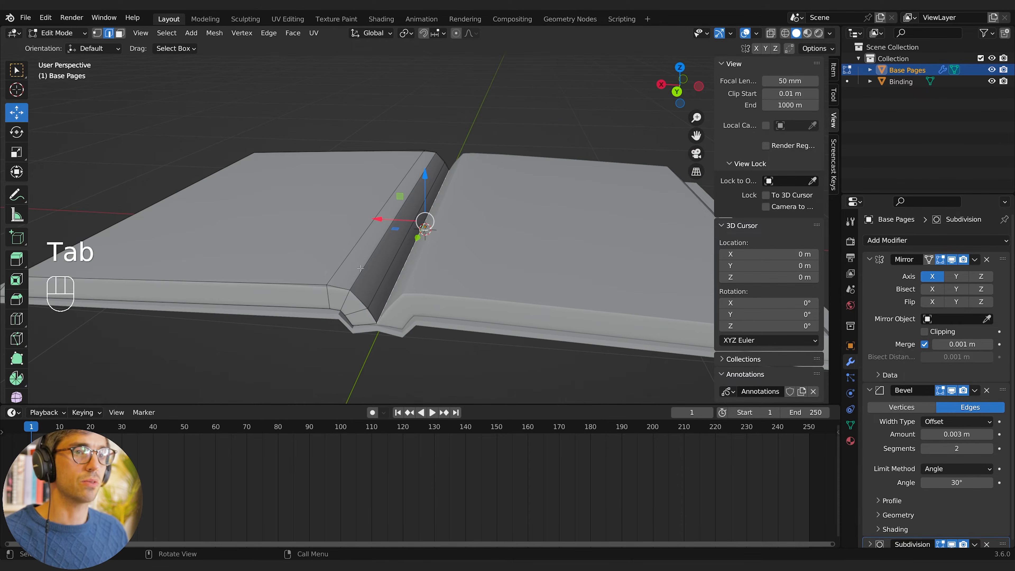
{"action": "key", "text": "Tab"}
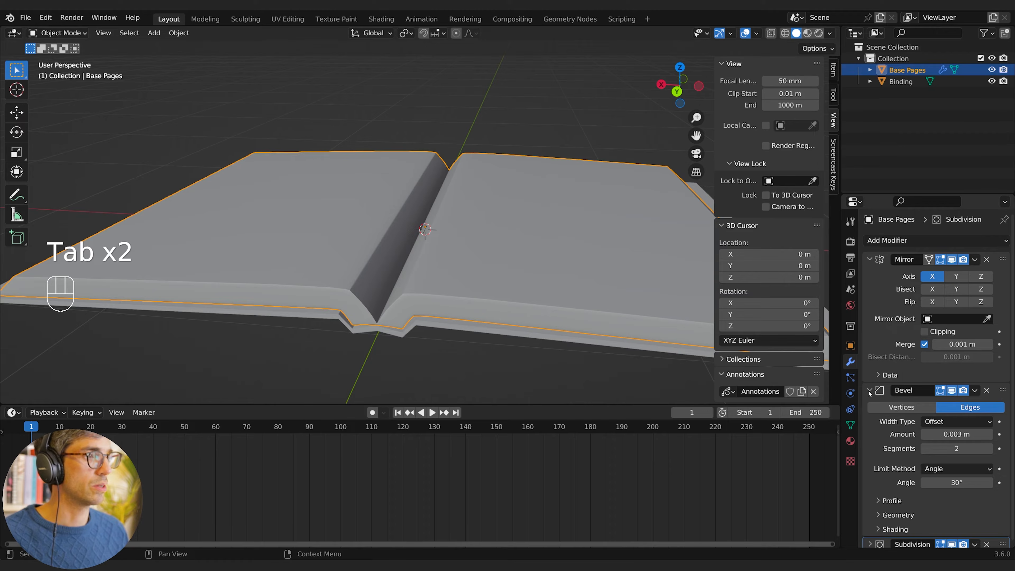
{"action": "key", "text": "Tab"}
{"action": "middle_click_drag", "start_coordinate": [404, 224], "coordinate": [440, 231]}
{"action": "left_click", "coordinate": [393, 234], "text": "alt"}
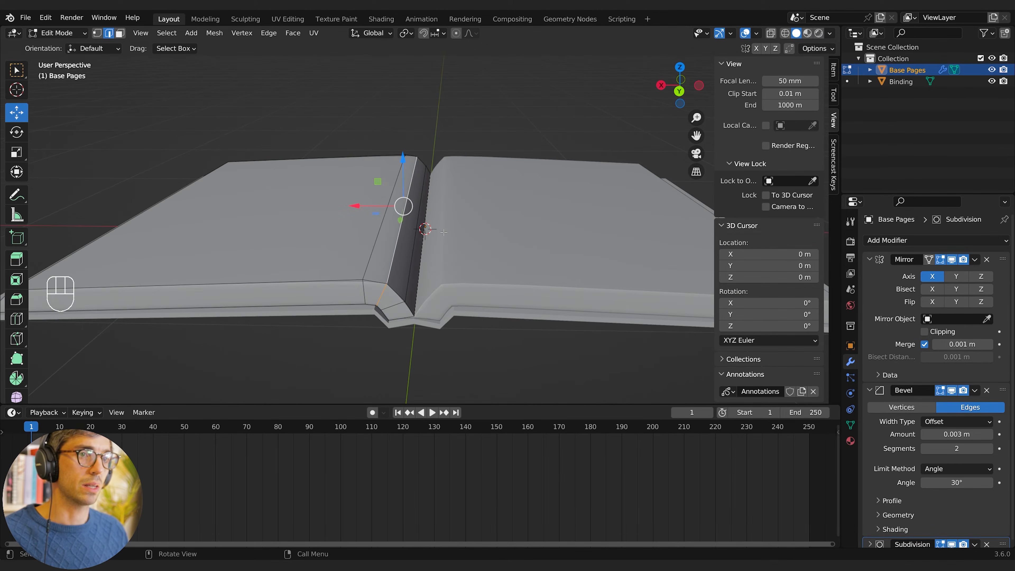
{"action": "key", "text": "ctrl+b"}
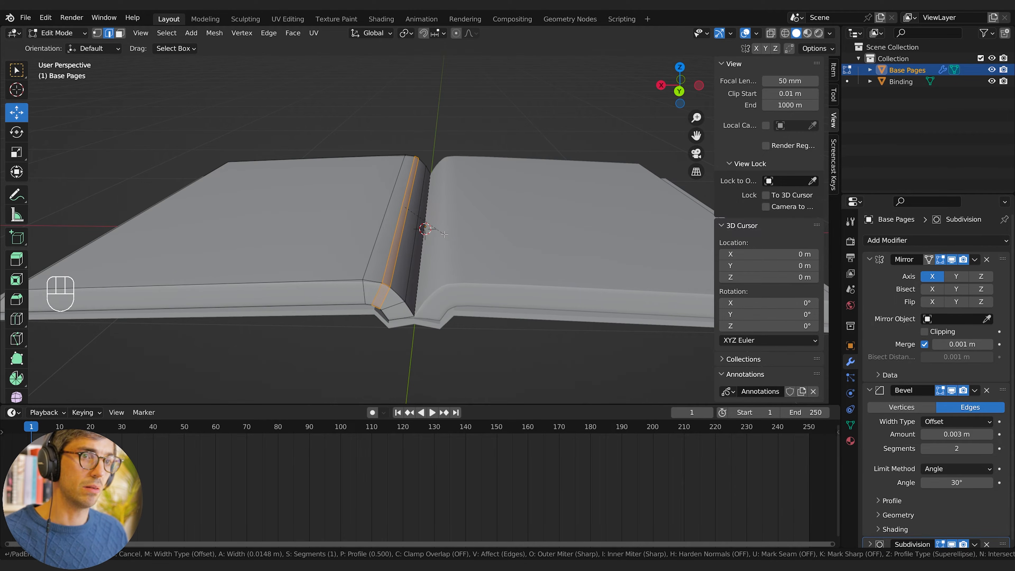
{"action": "left_click", "coordinate": [444, 234]}
{"action": "key", "text": "Tab"}
{"action": "mouse_move", "coordinate": [445, 236]}
{"action": "middle_mouse_down"}
{"action": "mouse_move", "coordinate": [432, 243]}
{"action": "mouse_move", "coordinate": [448, 246]}
{"action": "mouse_move", "coordinate": [460, 220]}
{"action": "mouse_move", "coordinate": [439, 224]}
{"action": "mouse_move", "coordinate": [460, 234]}
{"action": "middle_mouse_up"}
{"action": "scroll", "coordinate": [458, 221], "scroll_direction": "down", "scroll_amount": 6}
{"action": "key", "text": "Tab"}
{"action": "key", "text": "Tab"}
{"action": "key", "text": "Tab"}
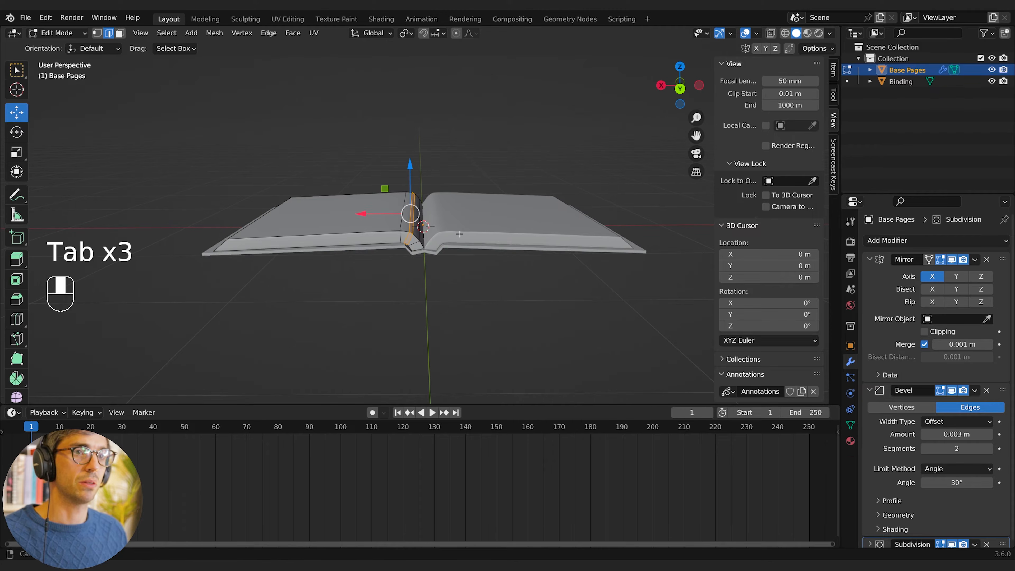
Step: Add a centred lengthwise loop cut across the wide part of the page block and raise it slightly along Z
{"action": "key", "text": "ctrl+r"}
{"action": "left_click", "coordinate": [345, 232]}
{"action": "right_click", "coordinate": [345, 232]}
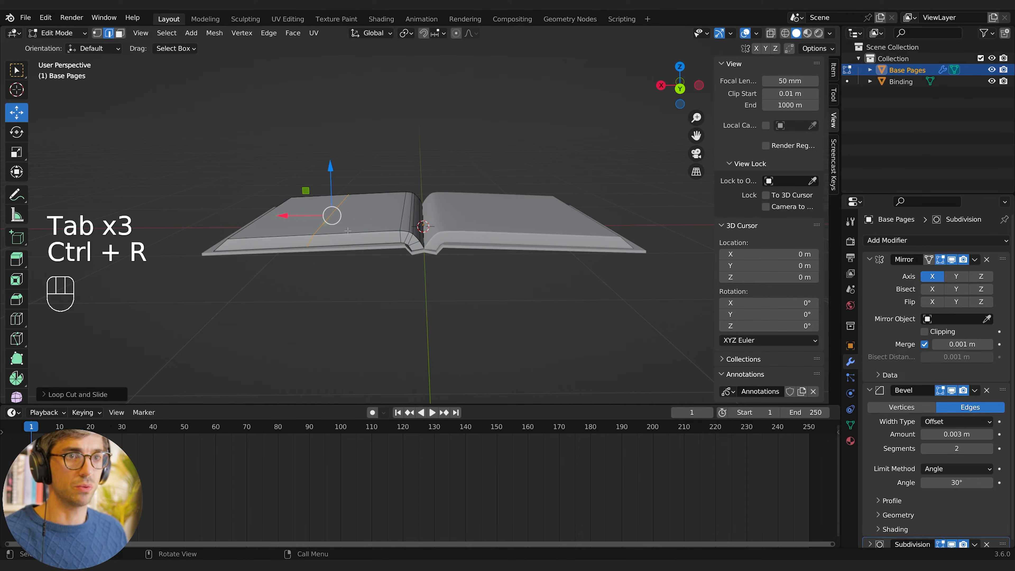
{"action": "middle_click_drag", "start_coordinate": [345, 232], "coordinate": [387, 239]}
{"action": "key", "text": "g"}
{"action": "key", "text": "z"}
{"action": "left_click", "coordinate": [352, 216]}
{"action": "key", "text": "Tab"}
{"action": "key", "text": "Tab"}
{"action": "key", "text": "Tab"}
{"action": "key", "text": "Tab"}
Step: Add a second loop cut between the first cut and the gutter and raise it about 0.013 m along Z
{"action": "key", "text": "ctrl+r"}
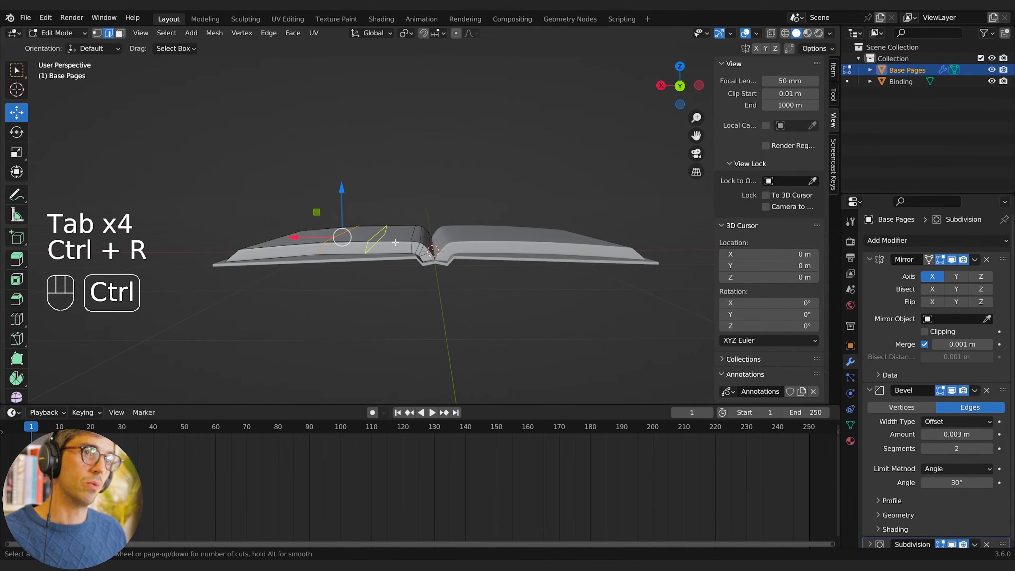
{"action": "left_click", "coordinate": [387, 238]}
{"action": "right_click", "coordinate": [386, 238]}
{"action": "key", "text": "g"}
{"action": "key", "text": "z"}
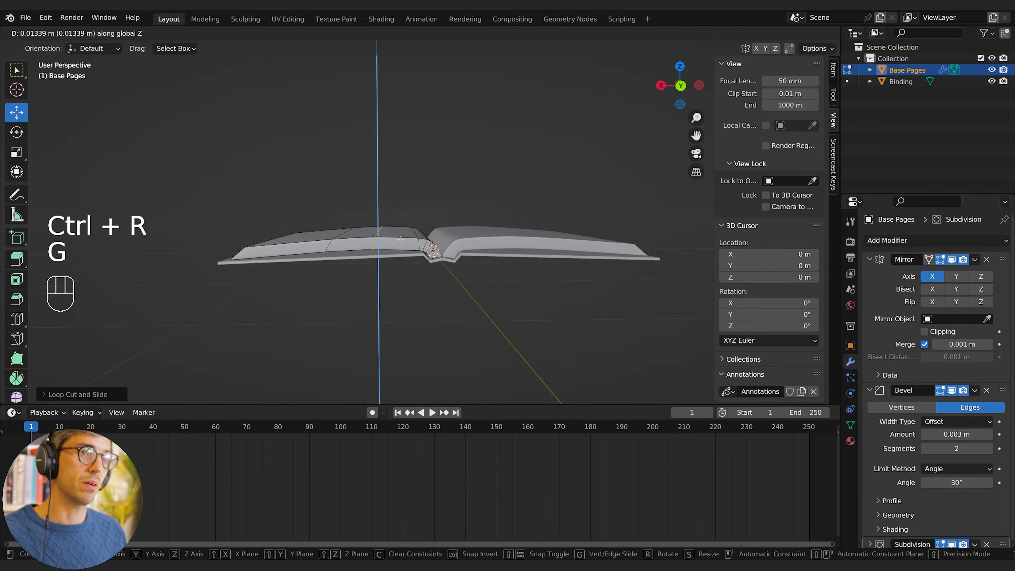
{"action": "left_click", "coordinate": [400, 238]}
{"action": "key", "text": "Tab"}
{"action": "middle_click_drag", "start_coordinate": [401, 238], "coordinate": [446, 237]}
Step: Edge-slide the page block's loops beside the gutter to refine the curve of the pages into the spine
{"action": "key", "text": "Tab"}
{"action": "key", "text": "g"}
{"action": "key", "text": "g"}
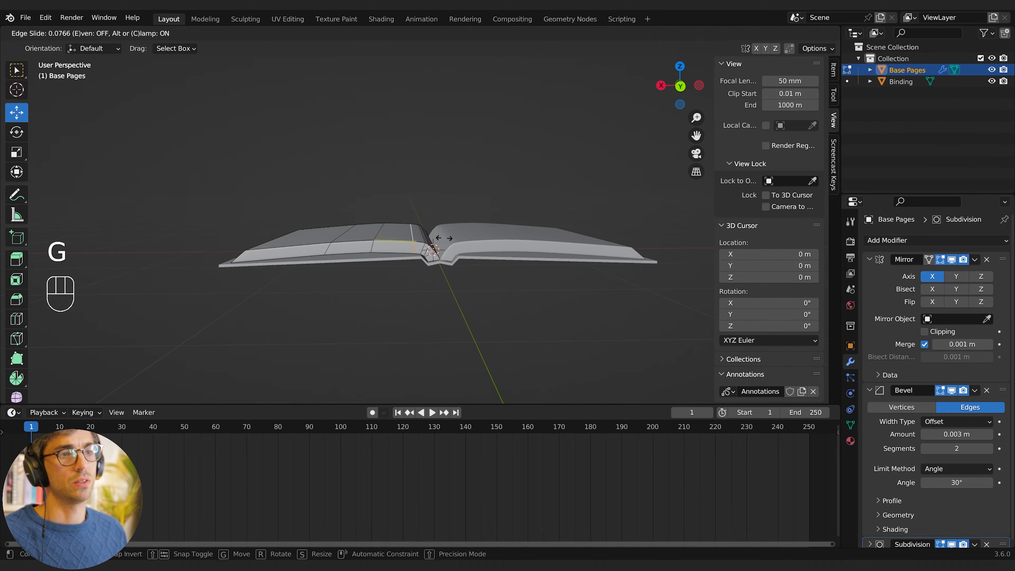
{"action": "left_click", "coordinate": [439, 238]}
{"action": "left_click", "coordinate": [422, 237], "text": "alt"}
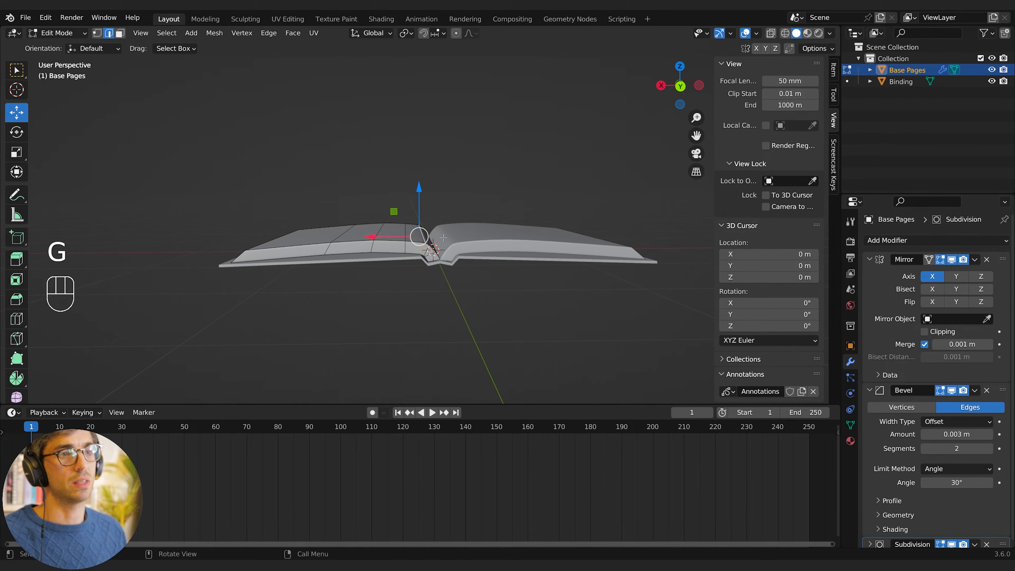
{"action": "key", "text": "g"}
{"action": "key", "text": "g"}
{"action": "left_click", "coordinate": [439, 238]}
{"action": "middle_click_drag", "start_coordinate": [439, 238], "coordinate": [437, 246]}
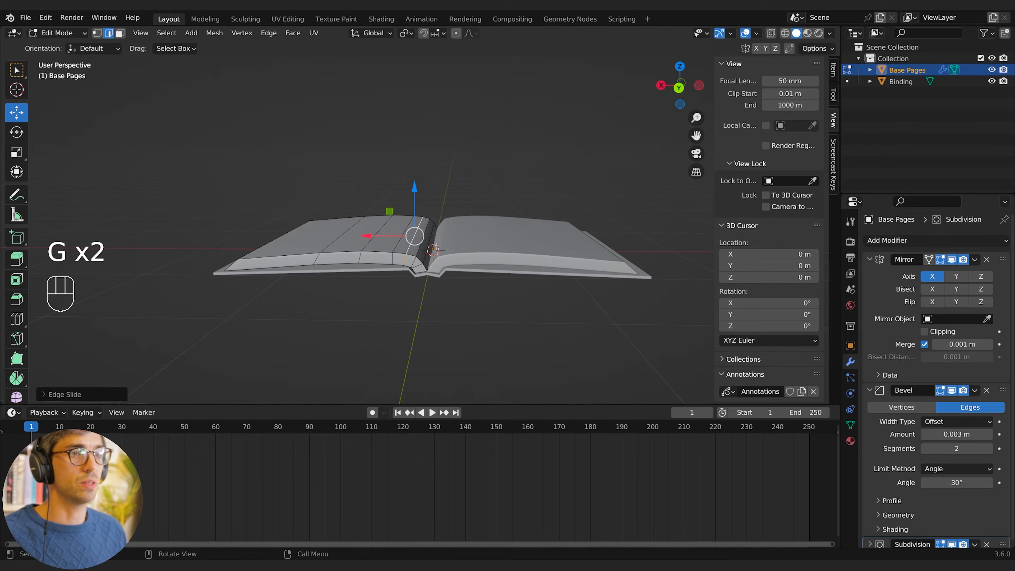
{"action": "key", "text": "g"}
{"action": "key", "text": "g"}
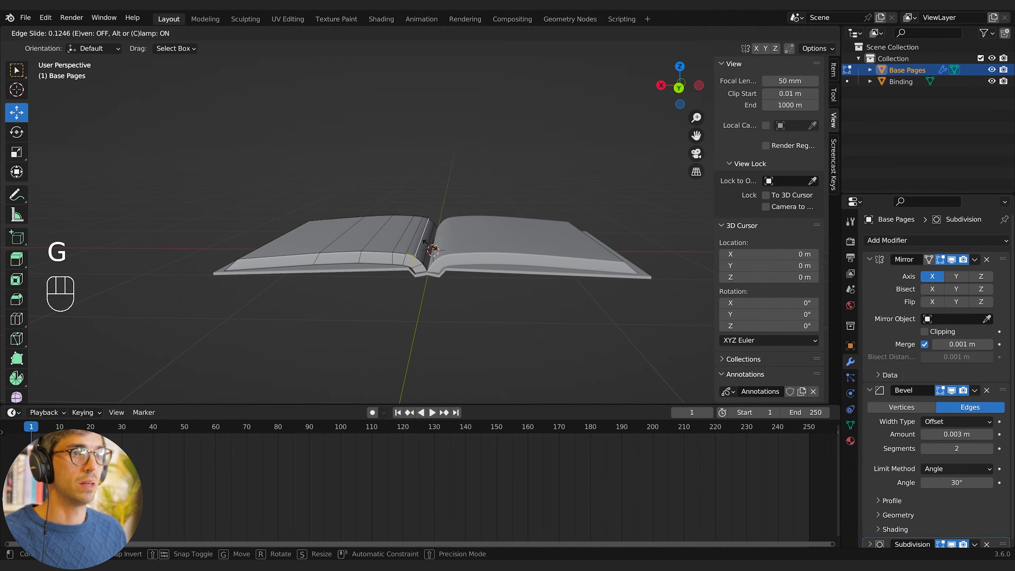
{"action": "left_click", "coordinate": [424, 242]}
Step: Edge-slide the next page loop outward from the gutter closer to the spine to even out the curve
{"action": "left_click", "coordinate": [401, 240], "text": "alt"}
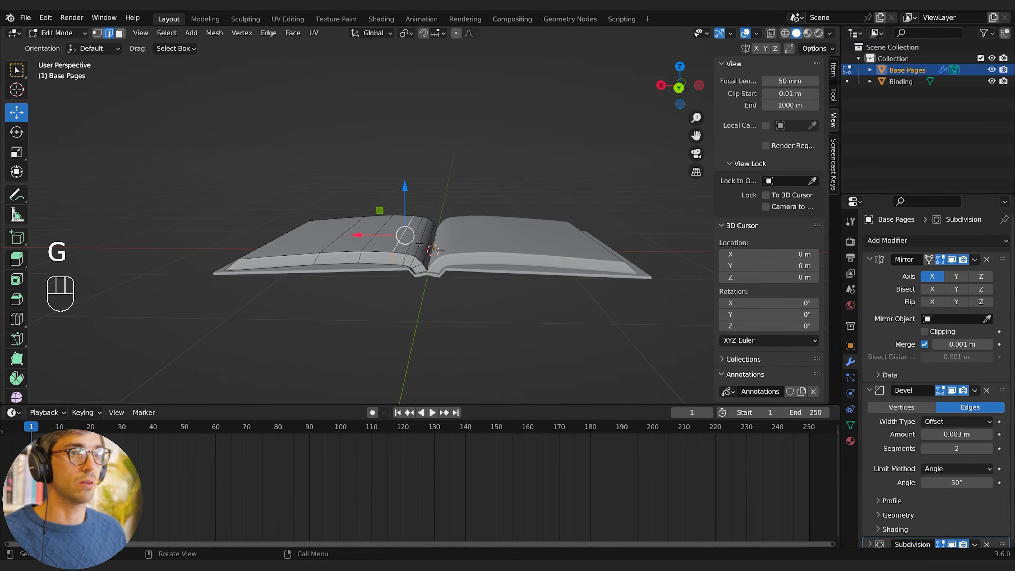
{"action": "key", "text": "g"}
{"action": "key", "text": "g"}
{"action": "key", "text": "g"}
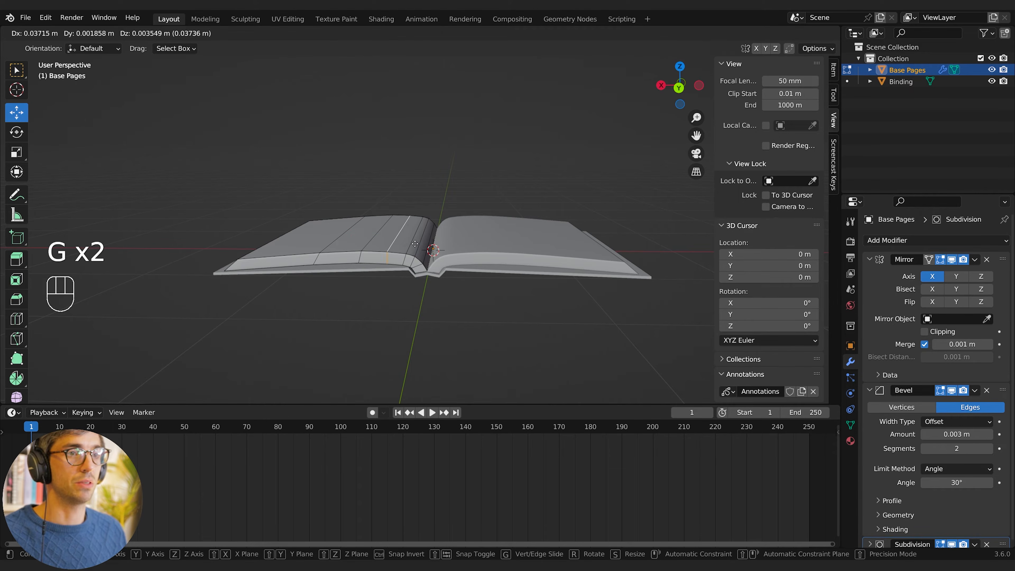
{"action": "key", "text": "g"}
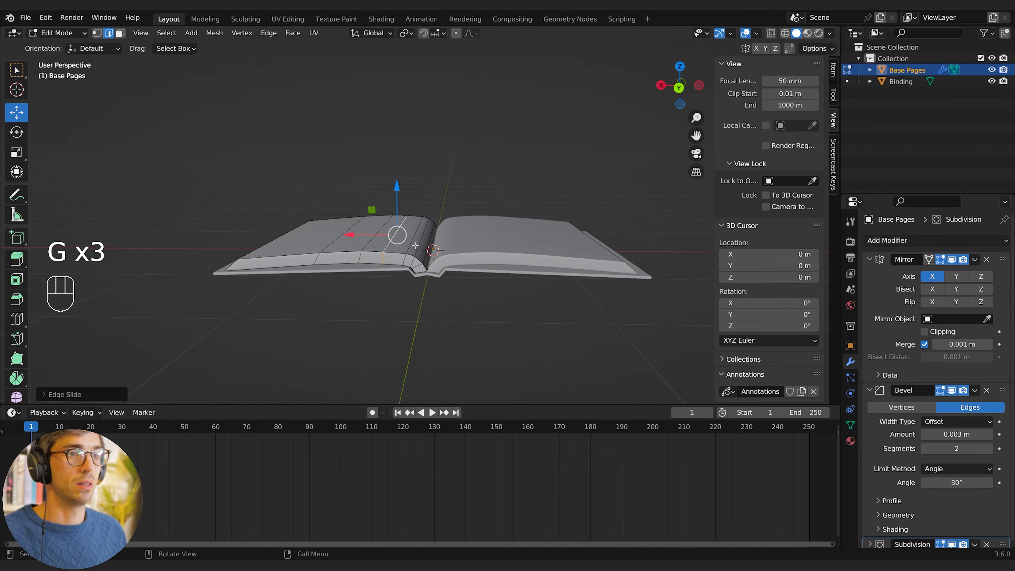
{"action": "key", "text": "g"}
{"action": "left_click", "coordinate": [434, 245]}
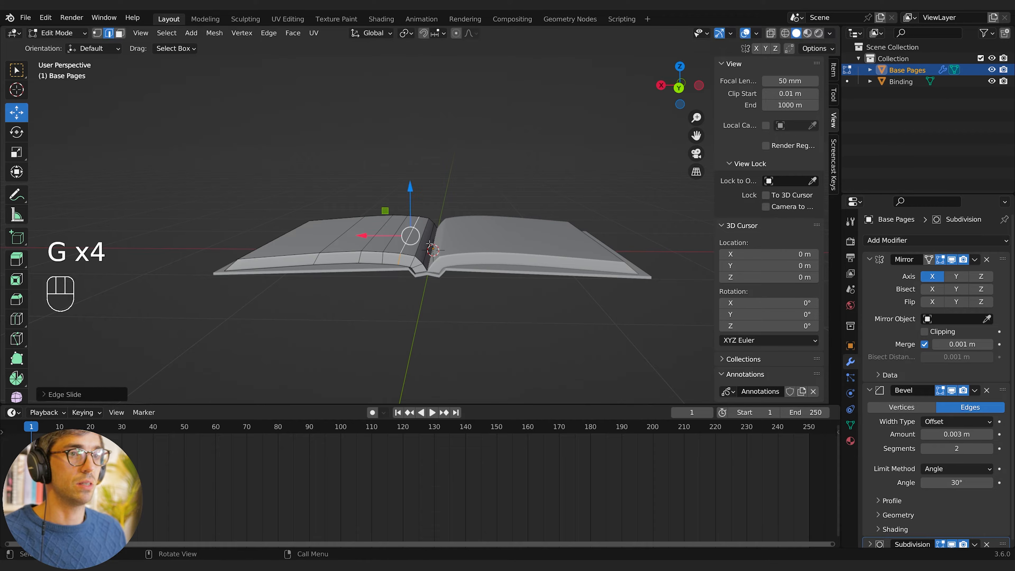
{"action": "left_click", "coordinate": [419, 235], "text": "alt"}
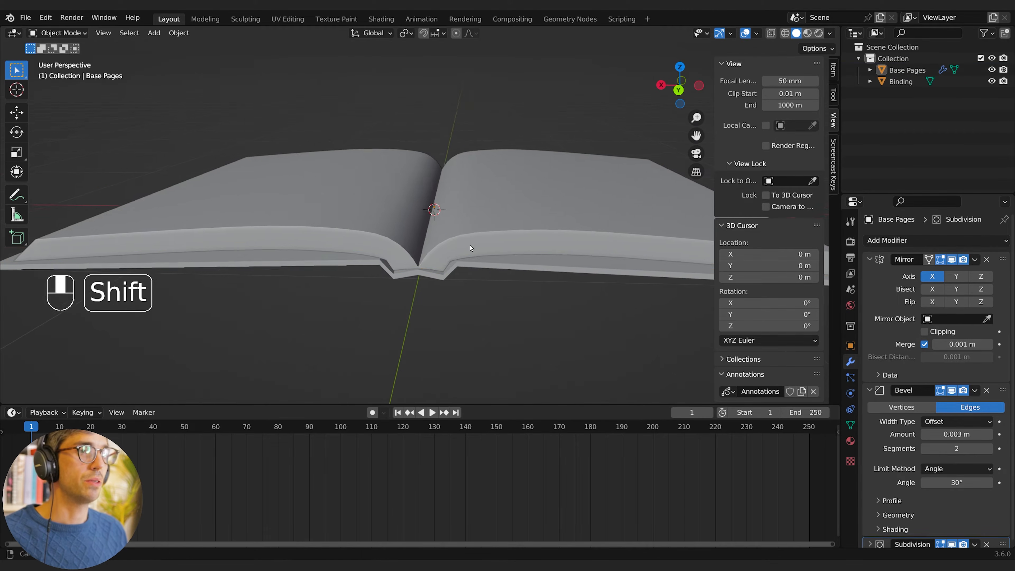
Step: Duplicate the two spine face loops of Binding and raise the copy slightly along Z
{"action": "left_click", "coordinate": [471, 248], "text": "shift"}
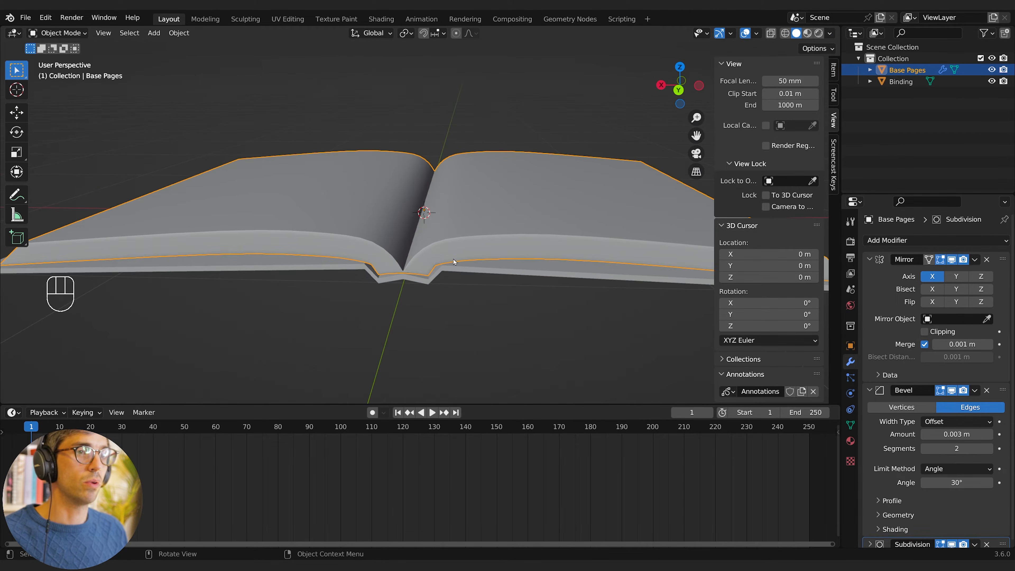
{"action": "mouse_move", "coordinate": [447, 261]}
{"action": "middle_mouse_down"}
{"action": "mouse_move", "coordinate": [461, 258]}
{"action": "mouse_move", "coordinate": [435, 250]}
{"action": "middle_mouse_up"}
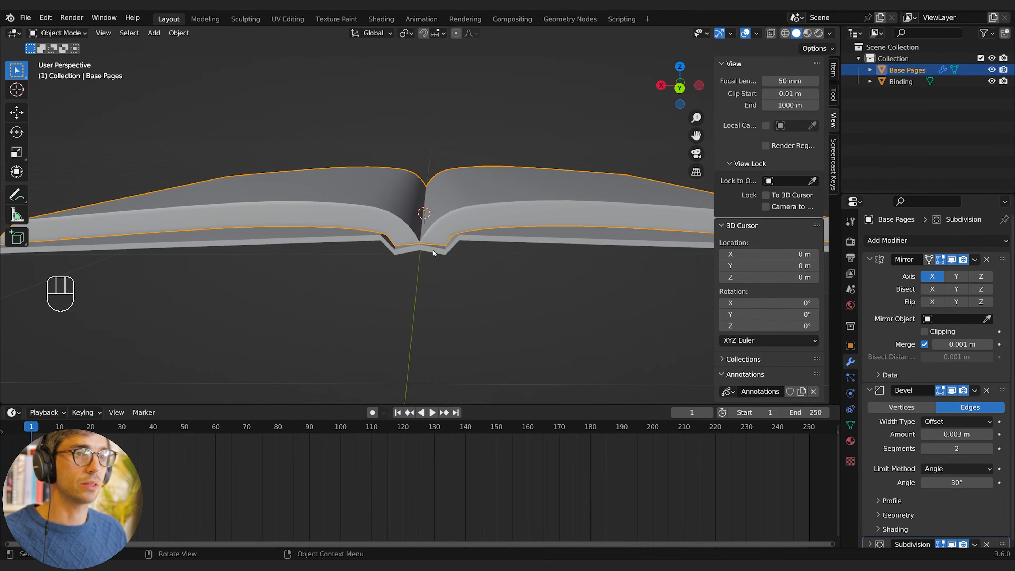
{"action": "key", "text": "Tab"}
{"action": "key", "text": "Tab"}
{"action": "left_click", "coordinate": [435, 250]}
{"action": "key", "text": "Tab"}
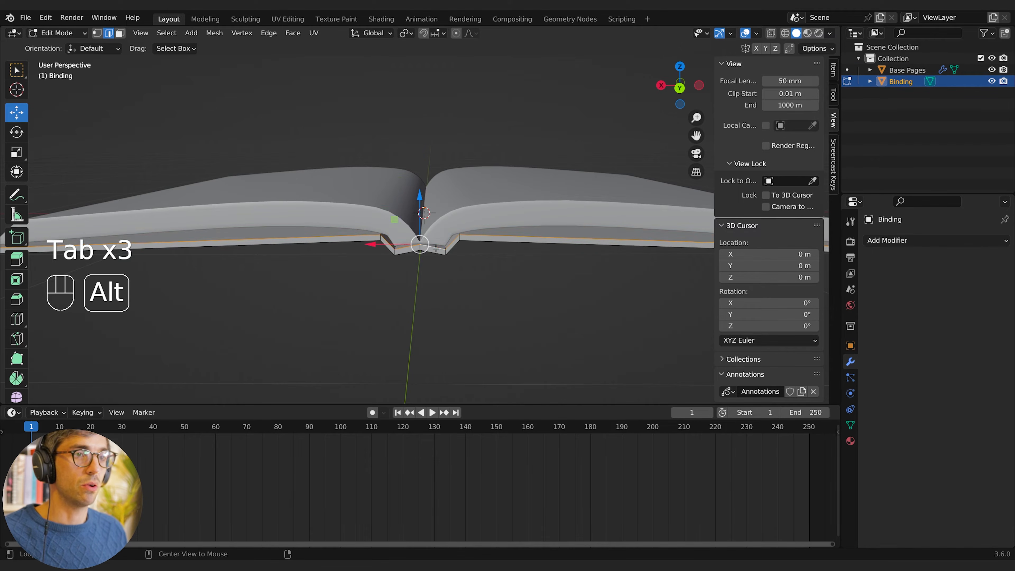
{"action": "key", "text": "3"}
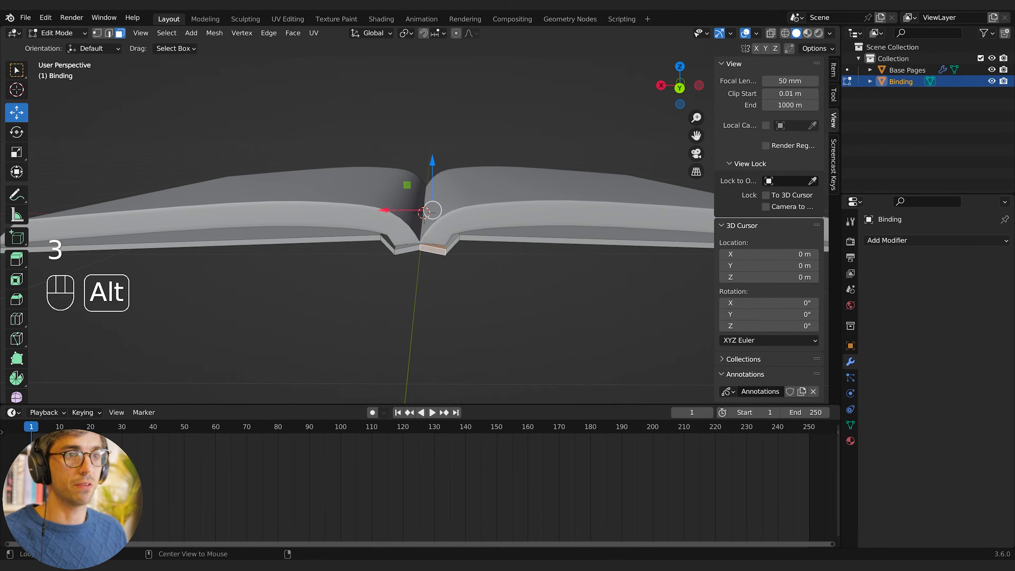
{"action": "left_click", "coordinate": [432, 249], "text": "alt+shift"}
{"action": "mouse_move", "coordinate": [471, 260]}
{"action": "middle_mouse_down"}
{"action": "mouse_move", "coordinate": [453, 243]}
{"action": "mouse_move", "coordinate": [456, 224]}
{"action": "mouse_move", "coordinate": [461, 260]}
{"action": "middle_mouse_up"}
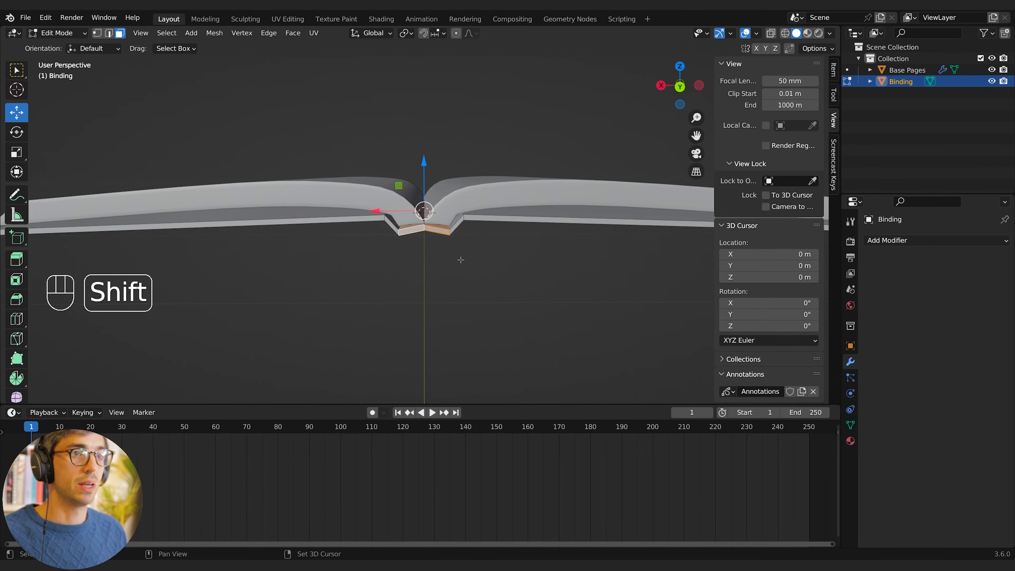
{"action": "key", "text": "shift+d"}
{"action": "right_click", "coordinate": [460, 260]}
{"action": "key", "text": "g"}
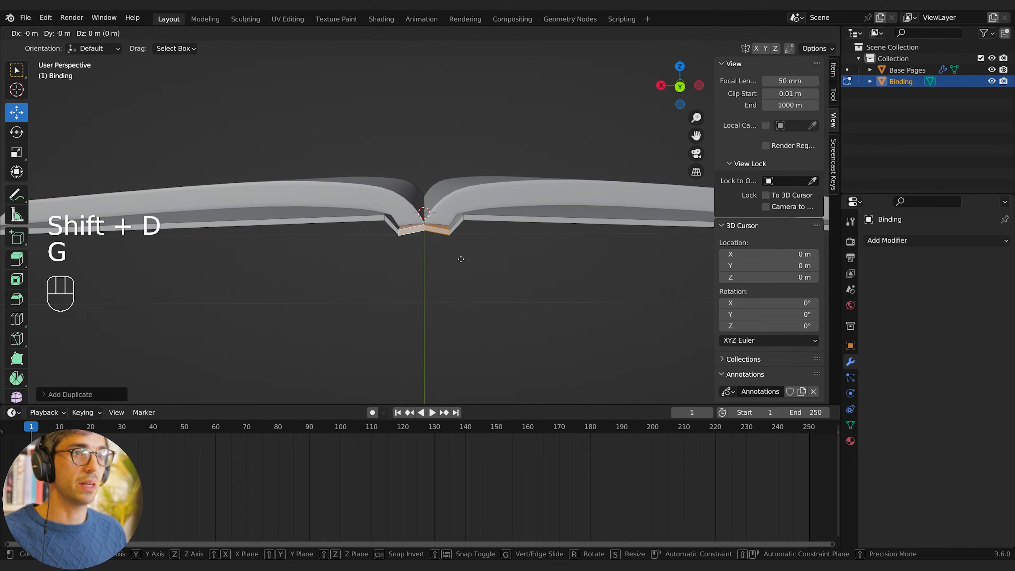
{"action": "key", "text": "z"}
{"action": "left_click", "coordinate": [461, 255]}
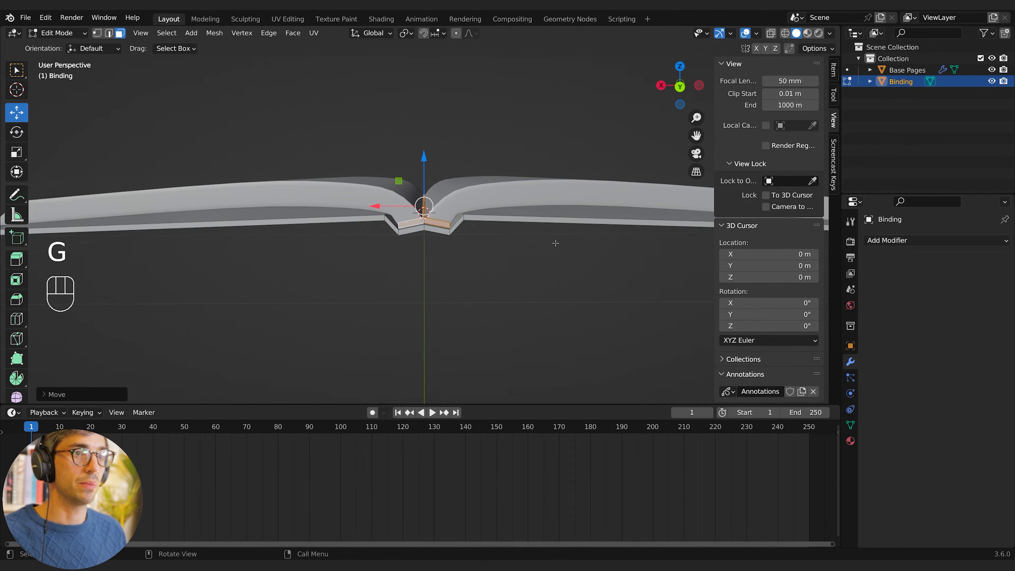
{"action": "key", "text": "s"}
{"action": "key", "text": "z"}
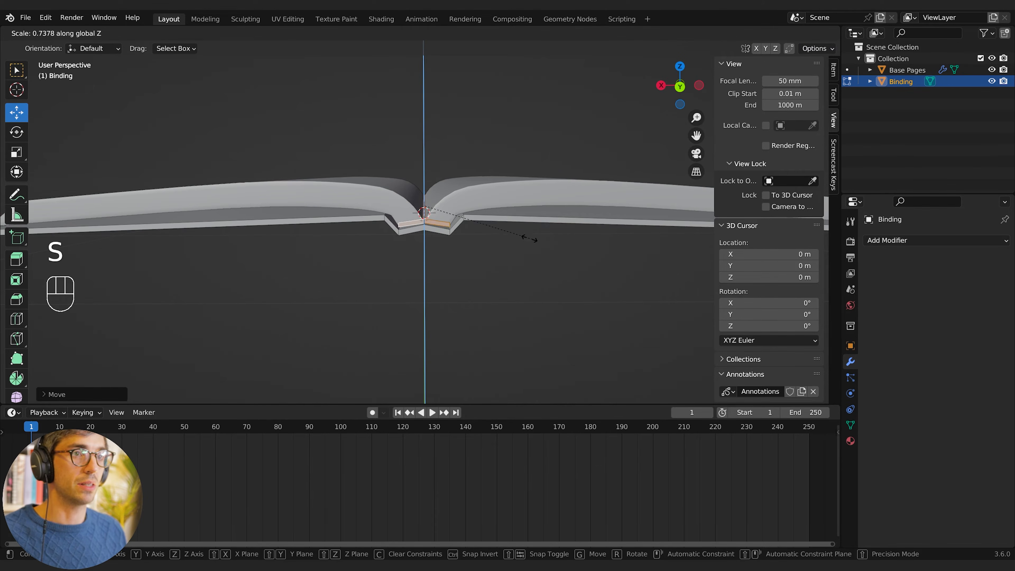
{"action": "right_click", "coordinate": [493, 232]}
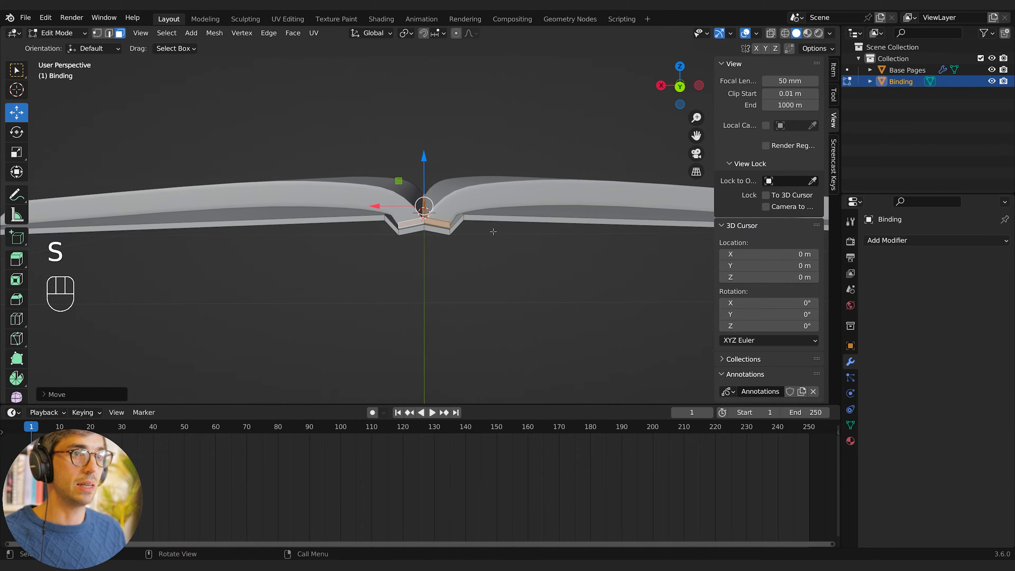
Step: Thin the duplicated spine strip by lowering its two upper faces along Z by about 0.014 m and another 0.003 m
{"action": "left_click", "coordinate": [432, 215]}
{"action": "left_click", "coordinate": [417, 216], "text": "shift"}
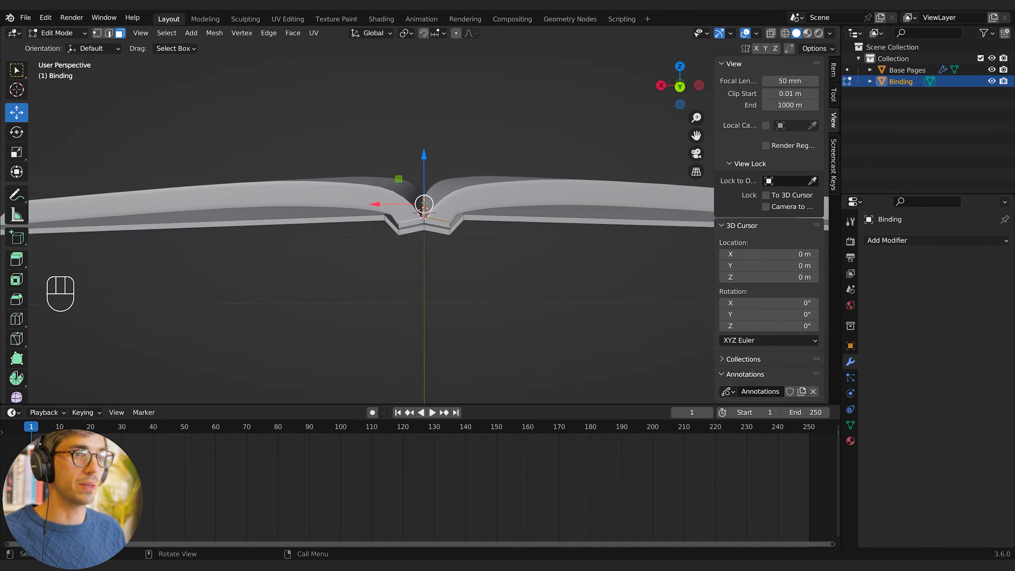
{"action": "key", "text": "g"}
{"action": "key", "text": "z"}
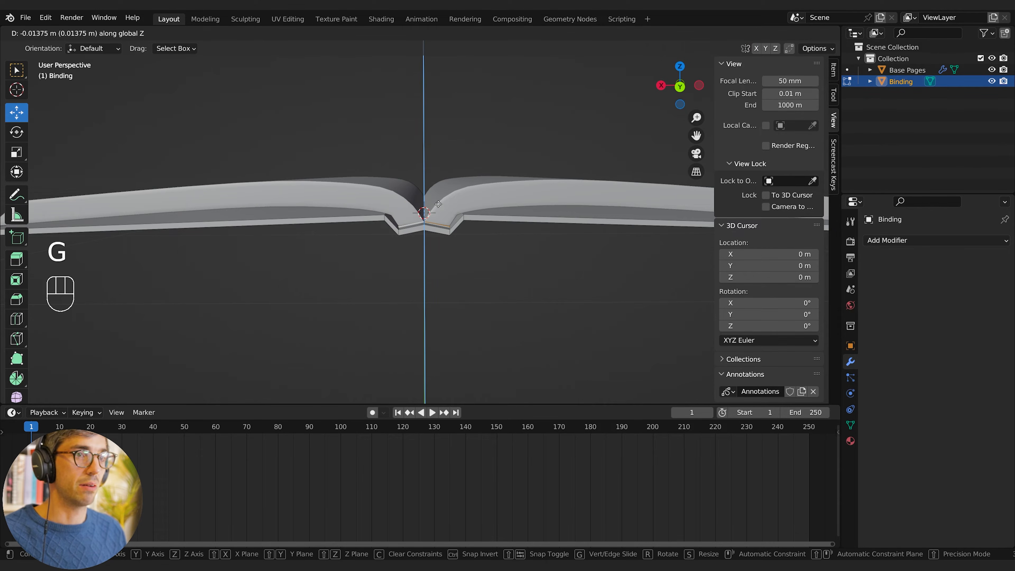
{"action": "left_click", "coordinate": [438, 204]}
{"action": "mouse_move", "coordinate": [469, 235]}
{"action": "middle_mouse_down"}
{"action": "mouse_move", "coordinate": [483, 239]}
{"action": "mouse_move", "coordinate": [453, 247]}
{"action": "mouse_move", "coordinate": [455, 231]}
{"action": "middle_mouse_up"}
{"action": "scroll", "coordinate": [476, 231], "scroll_direction": "up", "scroll_amount": 8}
{"action": "key", "text": "g"}
{"action": "key", "text": "z"}
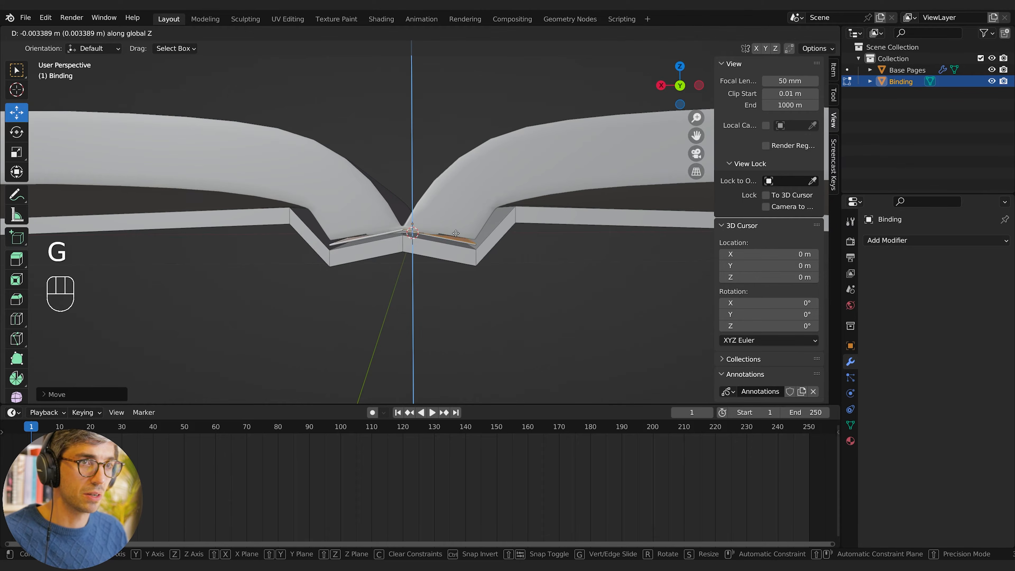
{"action": "left_click", "coordinate": [456, 235]}
Step: Select the whole linked spine strip and lower it about 0.004 m along Z toward the binding
{"action": "key", "text": "a"}
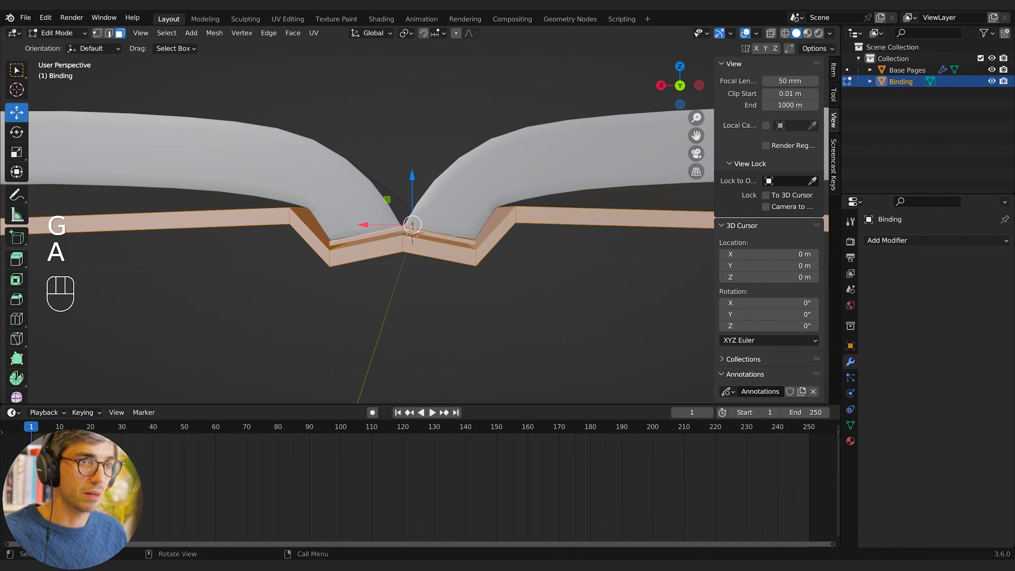
{"action": "key", "text": "alt+a"}
{"action": "key", "text": "l"}
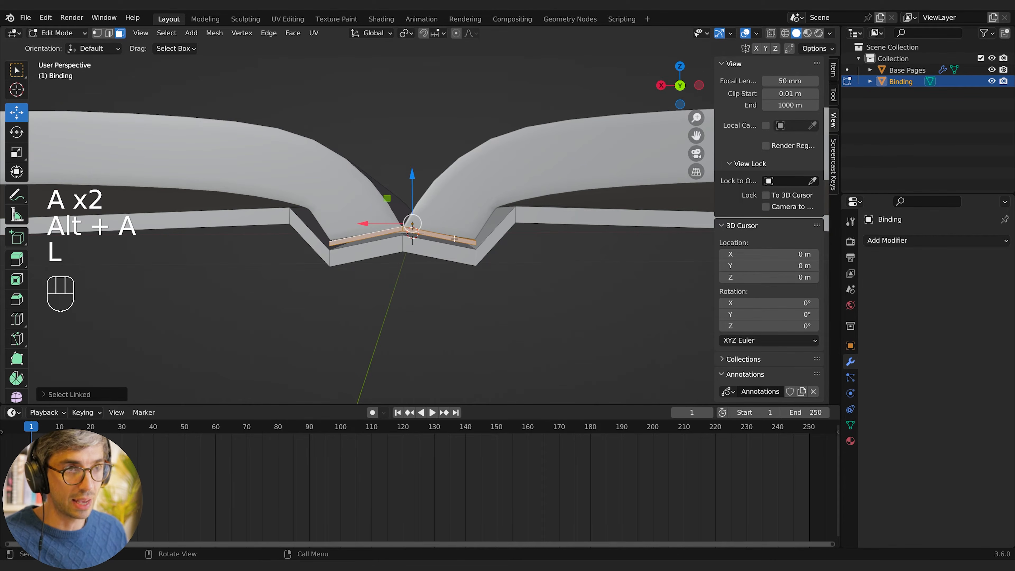
{"action": "key", "text": "g"}
{"action": "middle_click", "coordinate": [458, 219]}
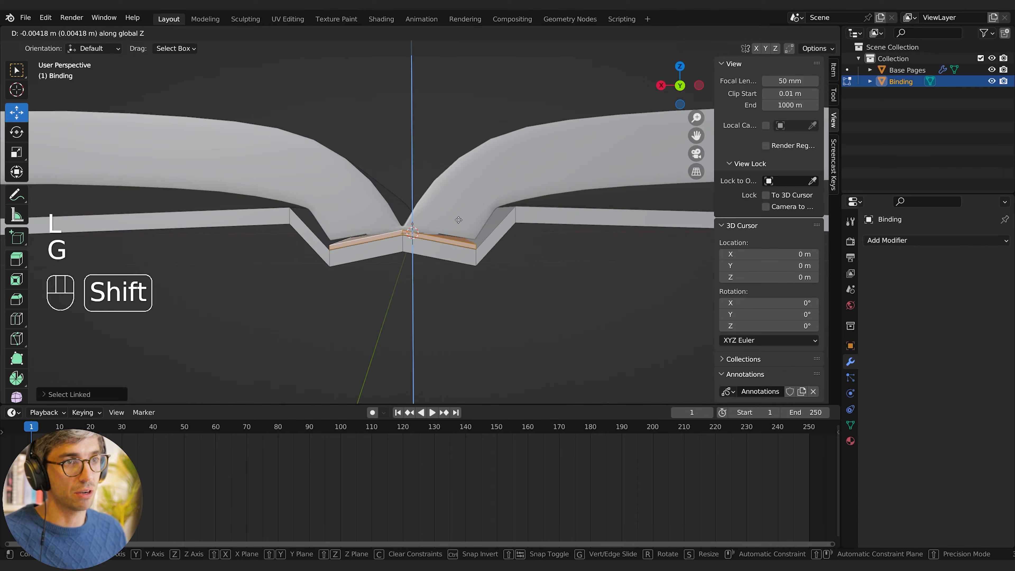
{"action": "left_click", "coordinate": [459, 217], "text": "shift"}
Step: Fine-tune the spine strip's scale and its Z position so it sits between the pages and the binding
{"action": "middle_click_drag", "start_coordinate": [460, 217], "coordinate": [495, 236]}
{"action": "key", "text": "s"}
{"action": "key", "text": "g"}
{"action": "middle_click", "coordinate": [495, 235]}
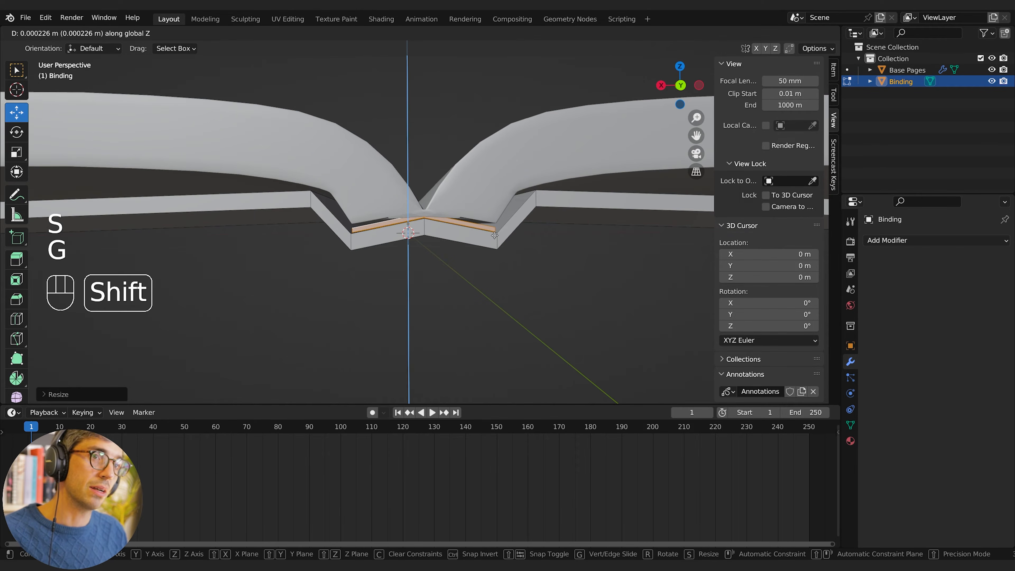
{"action": "left_click", "coordinate": [494, 233], "text": "shift"}
{"action": "key", "text": "s"}
{"action": "left_click", "coordinate": [493, 233], "text": "shift"}
{"action": "middle_click_drag", "start_coordinate": [493, 233], "coordinate": [469, 245]}
{"action": "scroll", "coordinate": [401, 256], "scroll_direction": "down", "scroll_amount": 6}
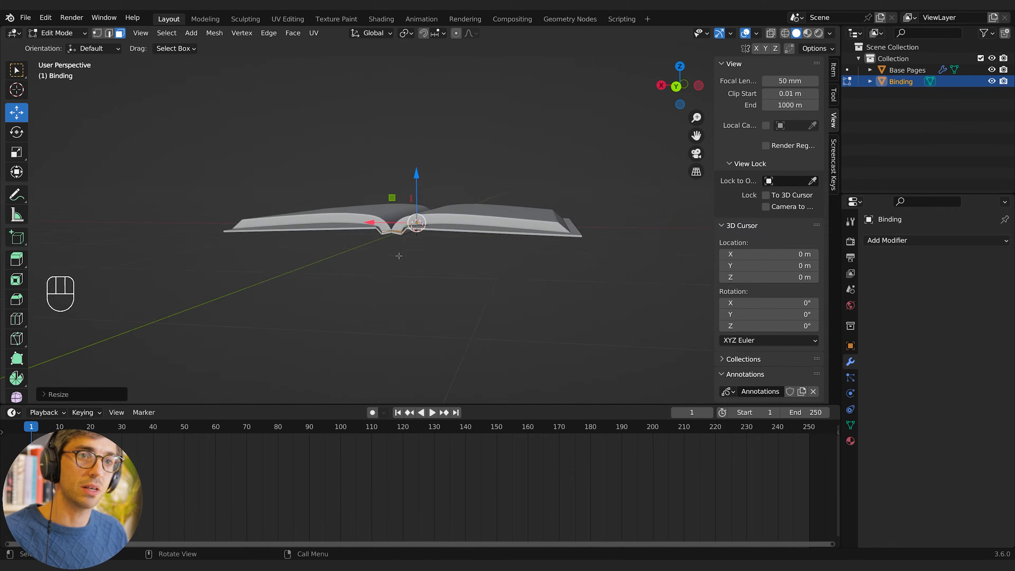
{"action": "mouse_move", "coordinate": [400, 256]}
{"action": "middle_mouse_down"}
{"action": "mouse_move", "coordinate": [420, 316]}
{"action": "mouse_move", "coordinate": [413, 256]}
{"action": "middle_mouse_up"}
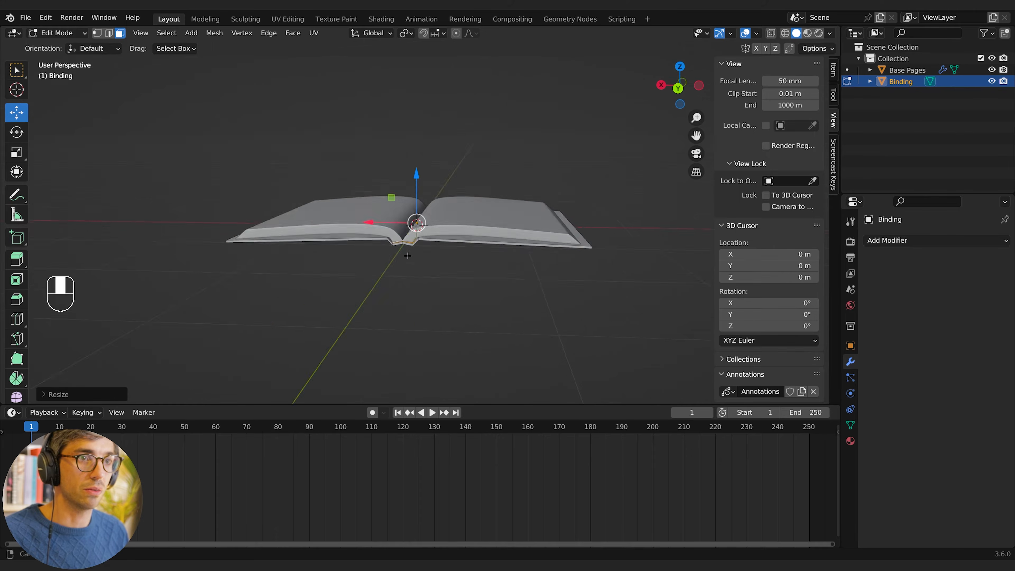
Step: Scale the inner spine strip slightly along Y, by a factor of about 1.004
{"action": "scroll", "coordinate": [413, 249], "scroll_direction": "up", "scroll_amount": 3}
{"action": "scroll", "coordinate": [413, 249], "scroll_direction": "up", "scroll_amount": 3}
{"action": "key", "text": "s"}
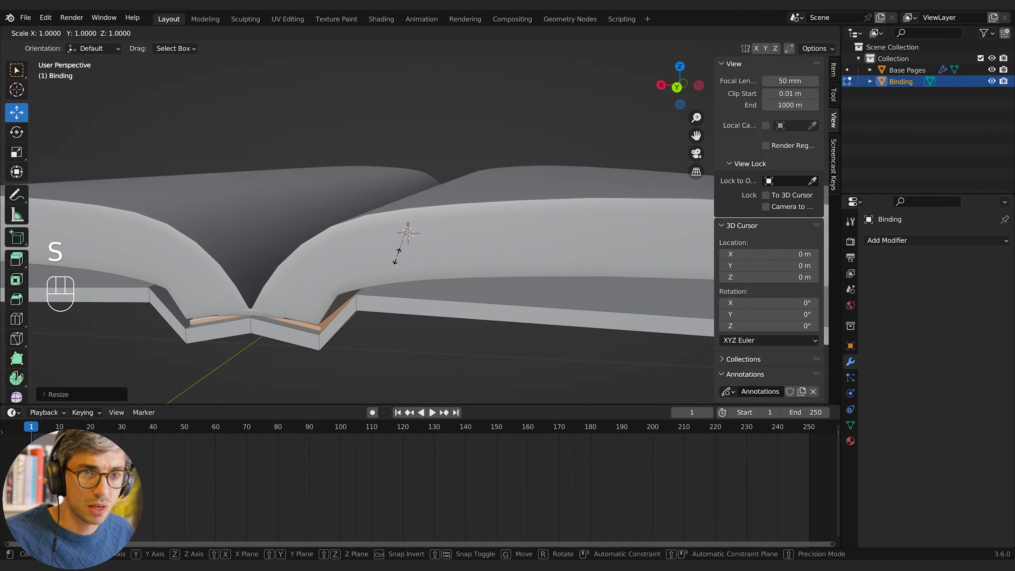
{"action": "key", "text": "y"}
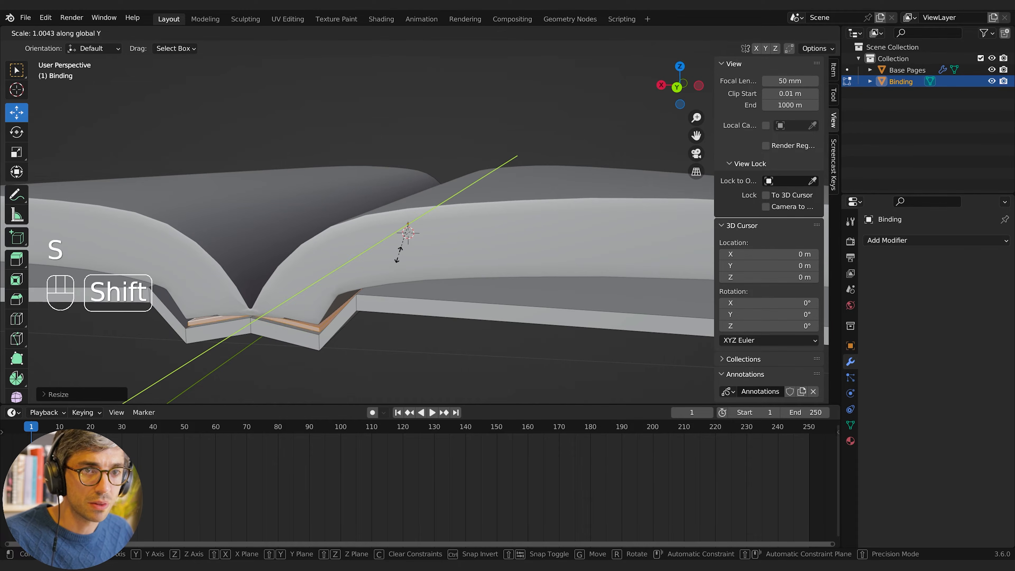
{"action": "left_click", "coordinate": [397, 257]}
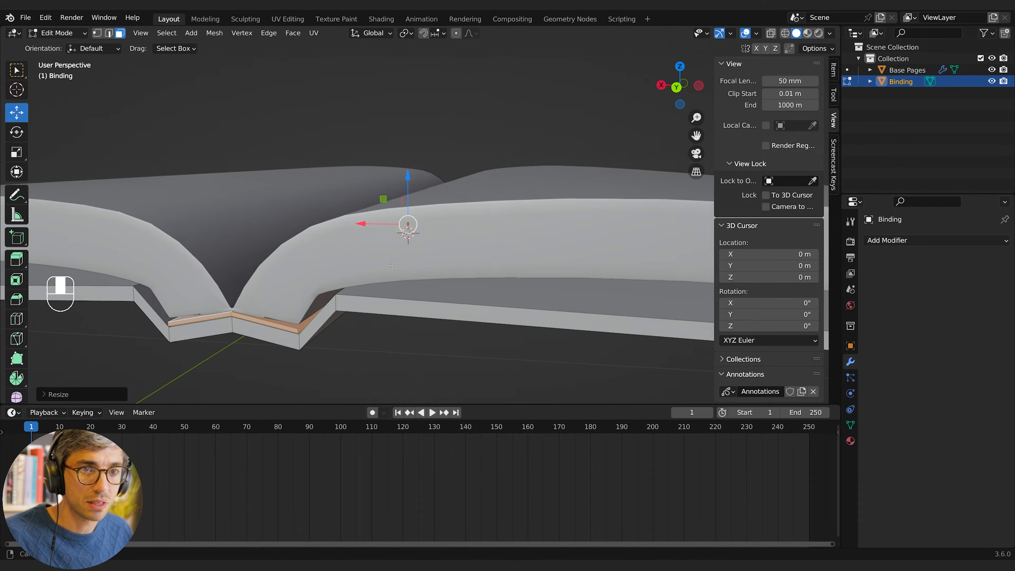
{"action": "middle_click_drag", "start_coordinate": [397, 256], "coordinate": [364, 286]}
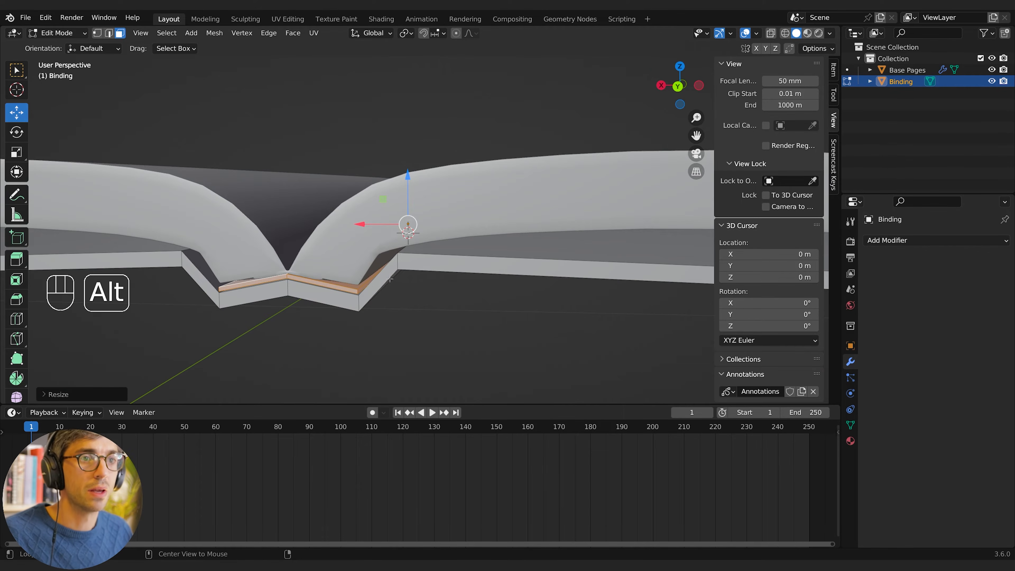
Step: Select the binding's outer edge face loop and scale it along Y by about 1.01
{"action": "left_click", "coordinate": [364, 286], "text": "alt"}
{"action": "scroll", "coordinate": [471, 272], "scroll_direction": "down", "scroll_amount": 3}
{"action": "middle_click_drag", "start_coordinate": [472, 273], "coordinate": [414, 248]}
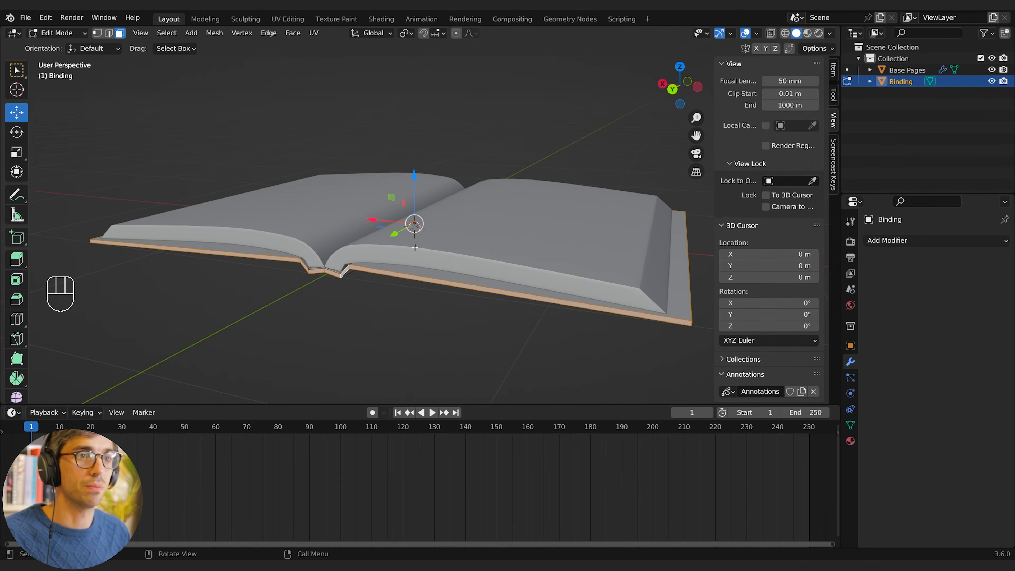
{"action": "key", "text": "s"}
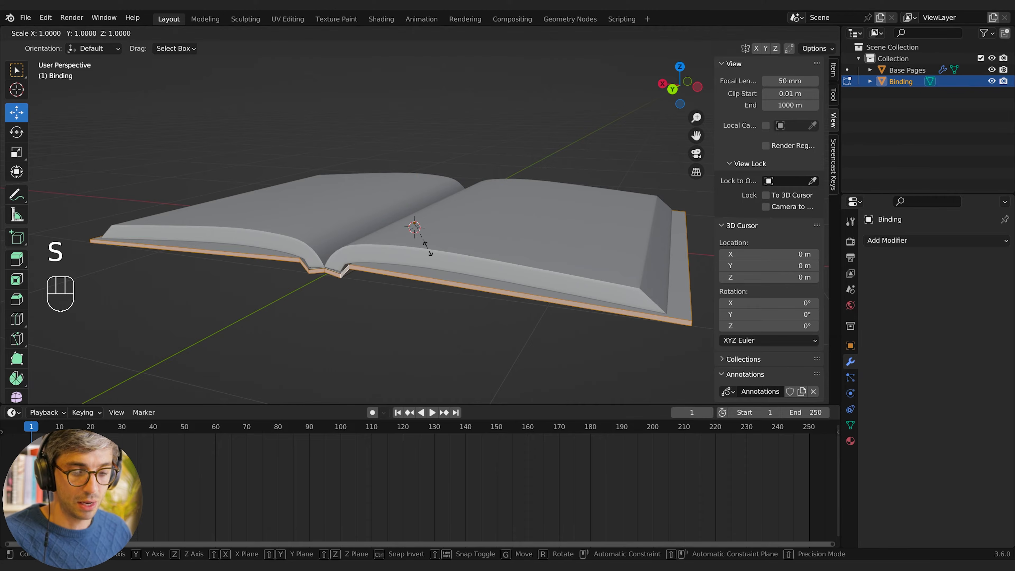
{"action": "key", "text": "y"}
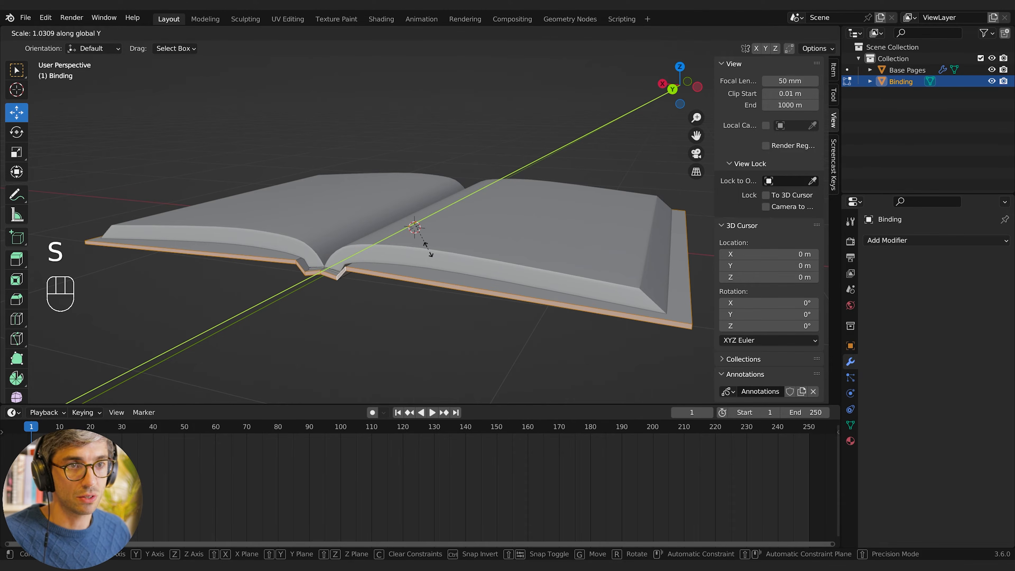
{"action": "key", "text": "shift"}
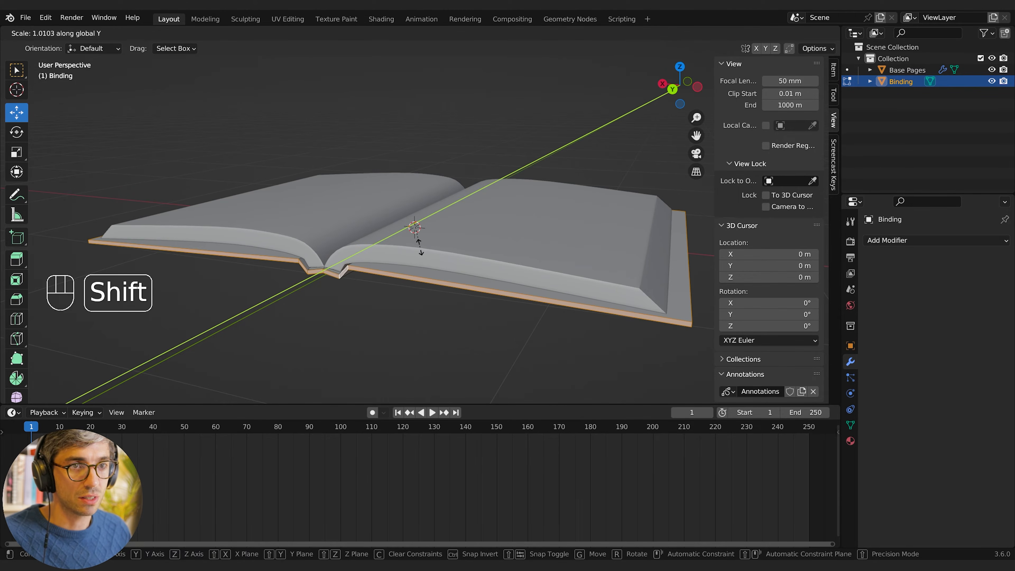
{"action": "left_click", "coordinate": [420, 247]}
{"action": "middle_click_drag", "start_coordinate": [420, 247], "coordinate": [449, 276]}
{"action": "middle_click_drag", "start_coordinate": [449, 316], "coordinate": [443, 238]}
Step: Select the whole linked spine strip and separate it from Binding into its own object
{"action": "key", "text": "Tab"}
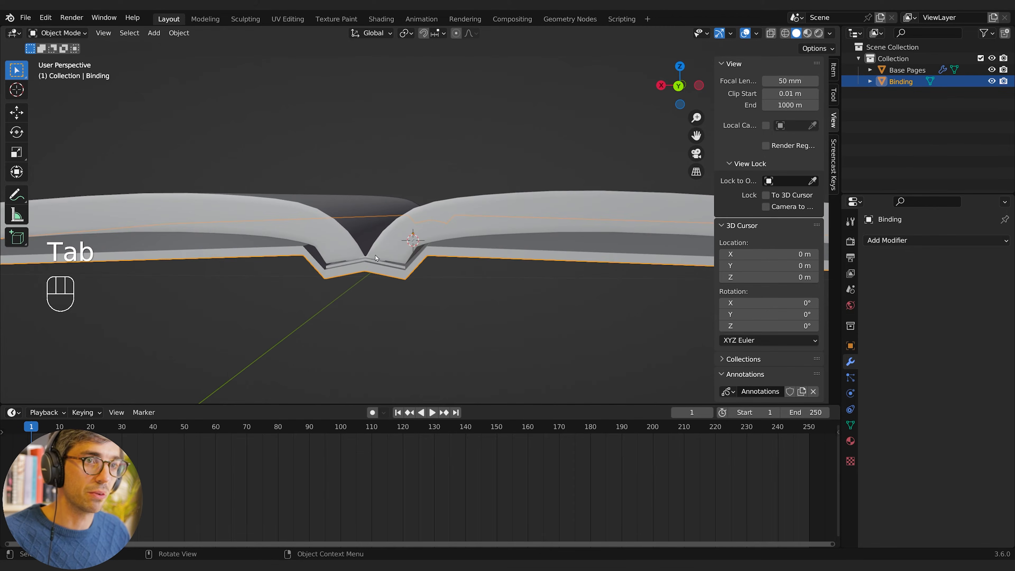
{"action": "middle_click_drag", "start_coordinate": [404, 274], "coordinate": [446, 307]}
{"action": "key", "text": "Tab"}
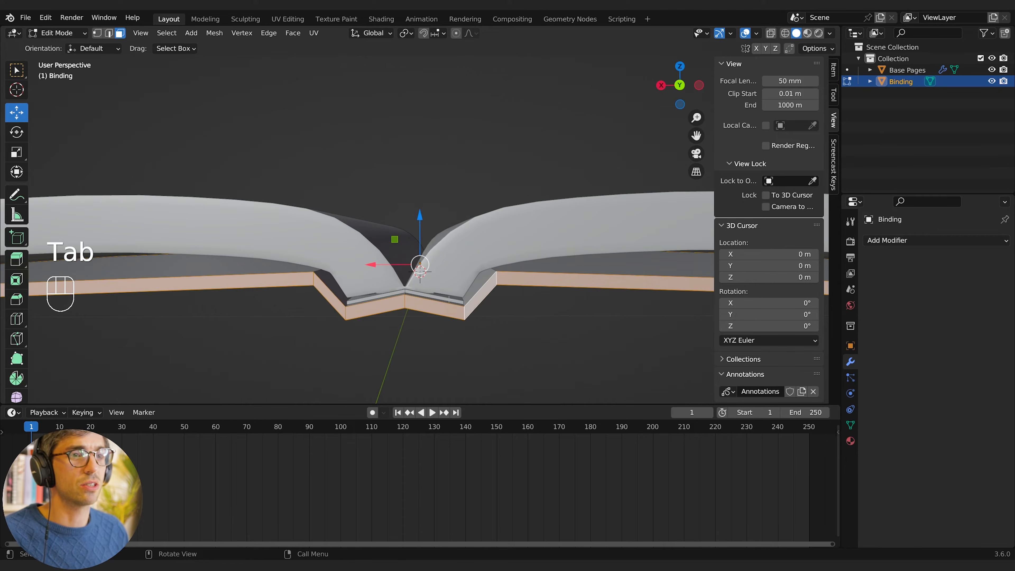
{"action": "left_click", "coordinate": [449, 298]}
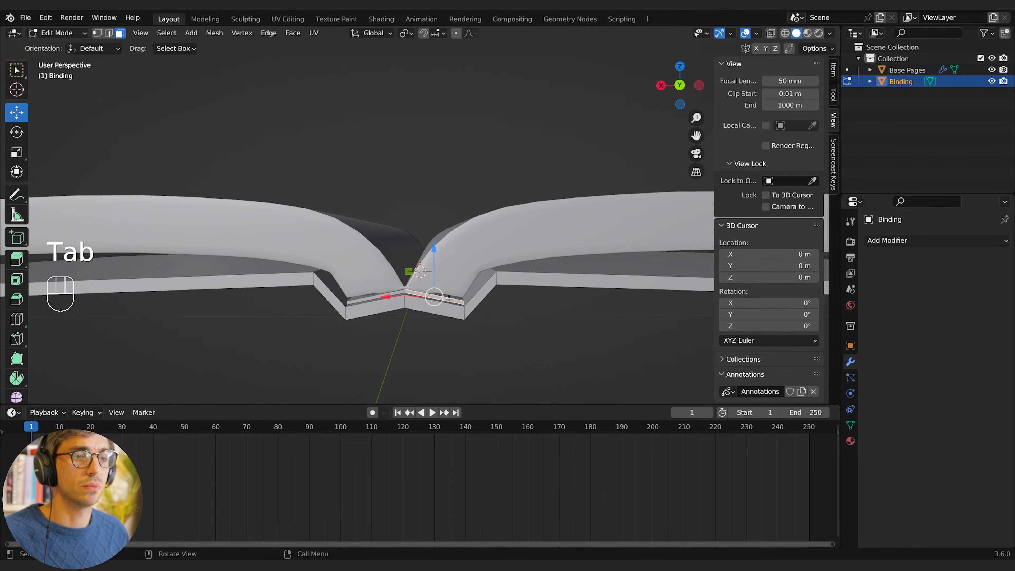
{"action": "key", "text": "l"}
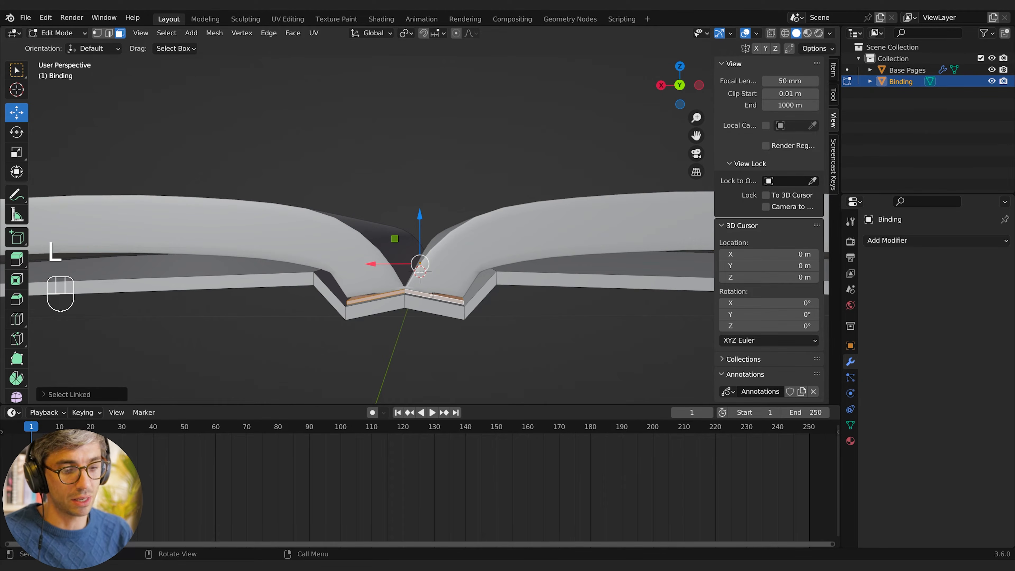
{"action": "key", "text": "p"}
{"action": "left_click", "coordinate": [433, 296]}
{"action": "key", "text": "Tab"}
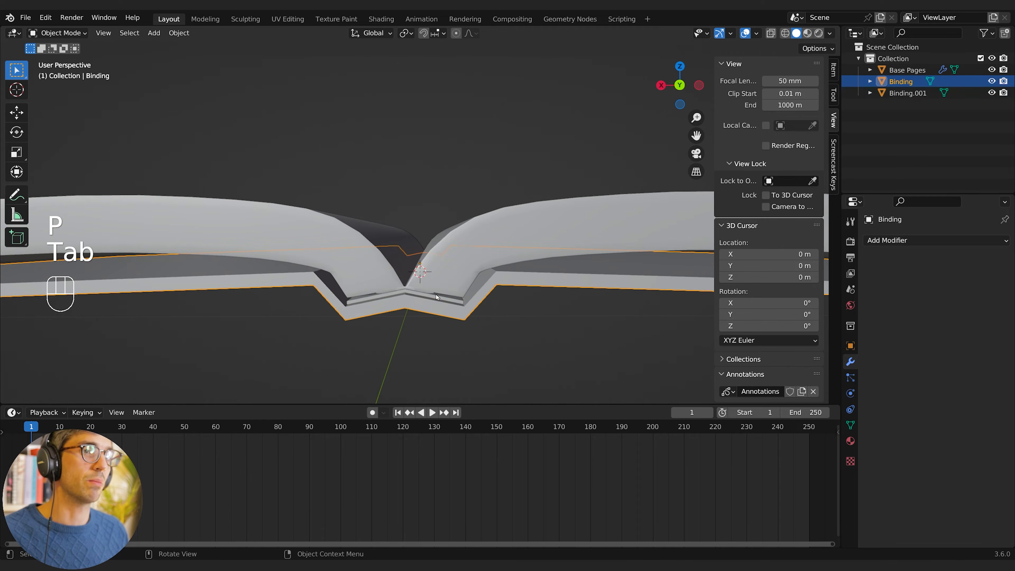
Step: Bevel the central edge loop of the separated spine strip with 4 segments and a width of about 0.027 m
{"action": "left_click", "coordinate": [436, 296]}
{"action": "key", "text": "Tab"}
{"action": "middle_click_drag", "start_coordinate": [437, 297], "coordinate": [433, 294]}
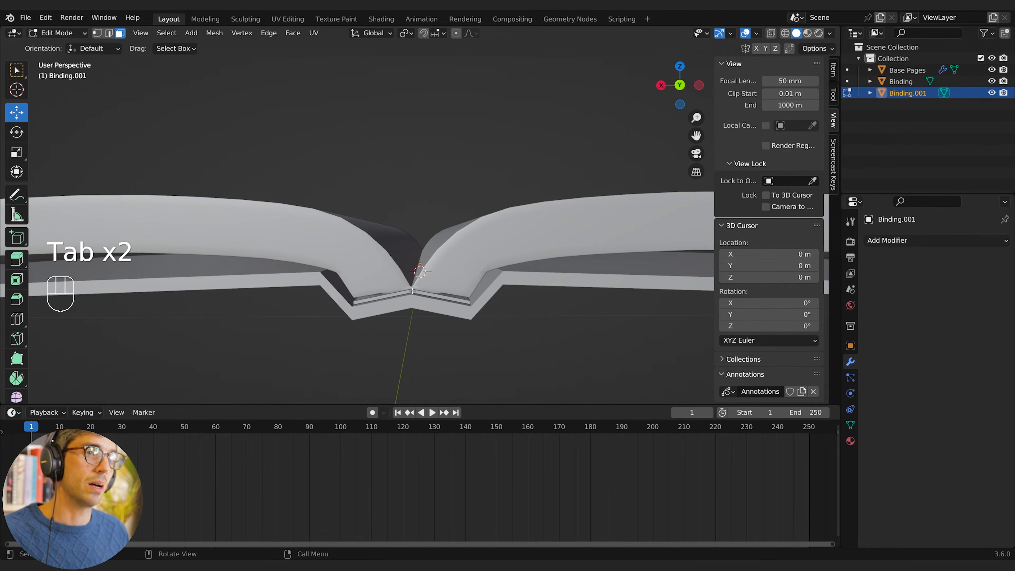
{"action": "key", "text": "2"}
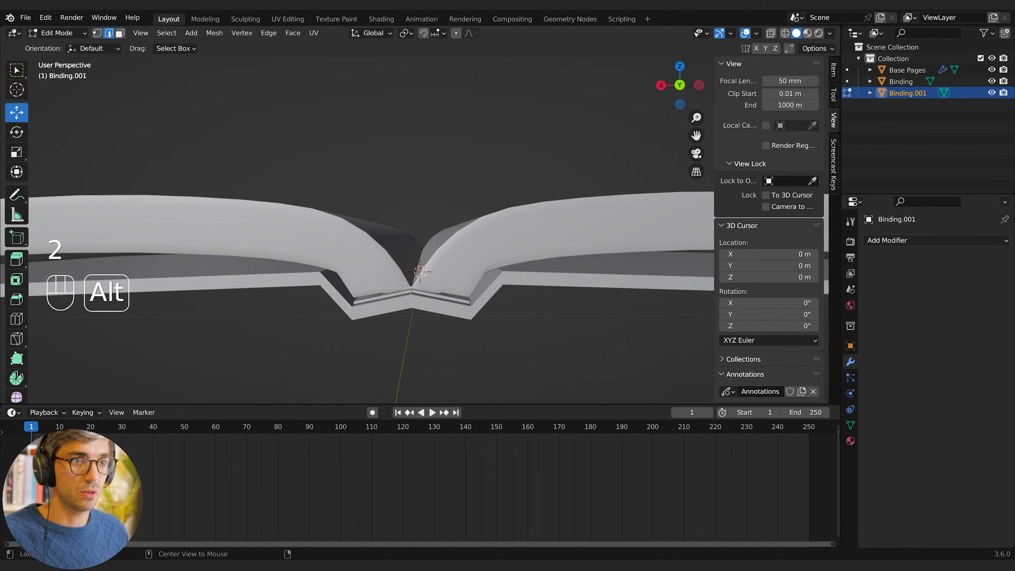
{"action": "middle_click_drag", "start_coordinate": [427, 273], "coordinate": [429, 275]}
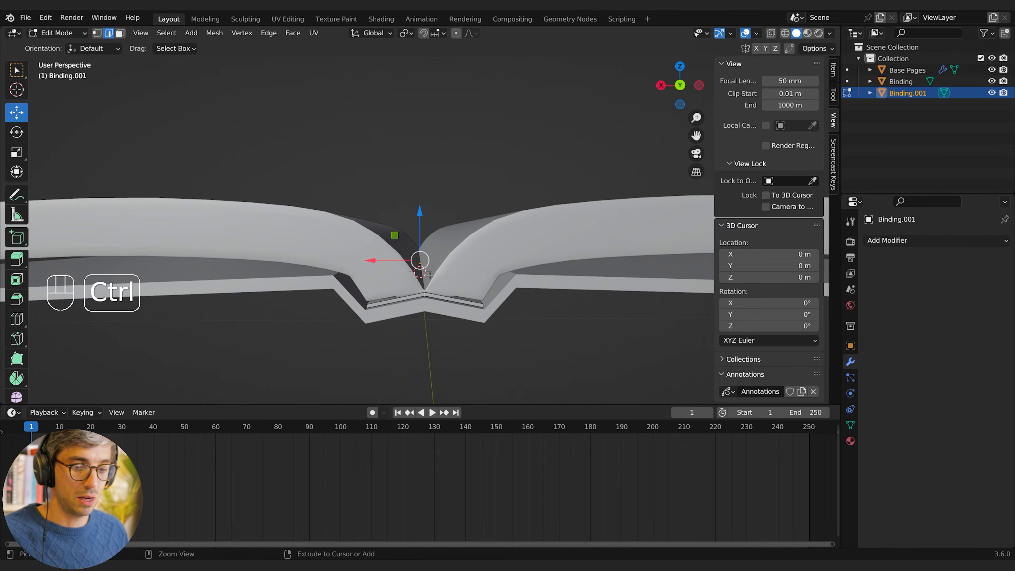
{"action": "key", "text": "ctrl+b"}
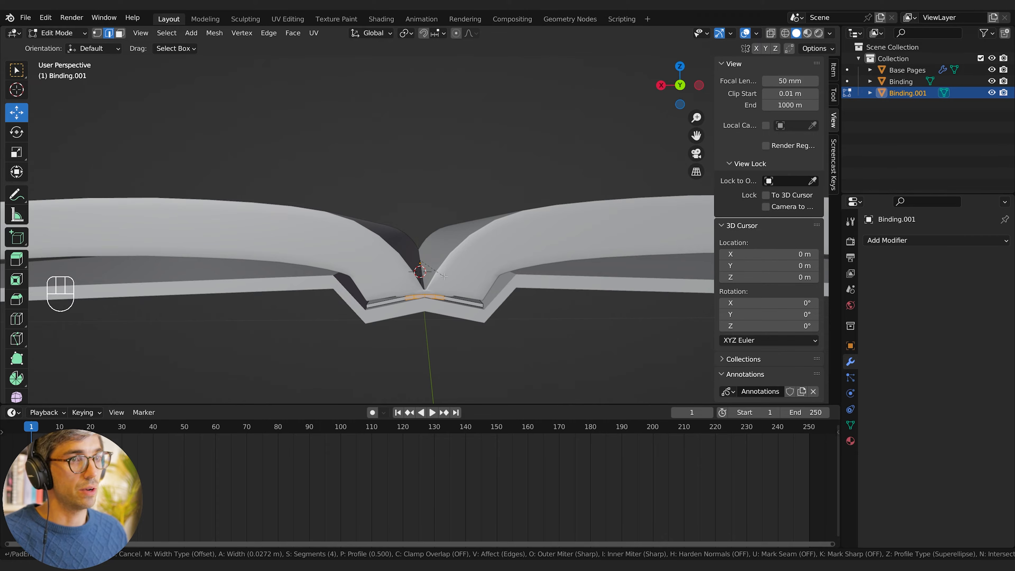
{"action": "left_click", "coordinate": [444, 276]}
Step: Adjust the height of the bevelled spine strip section along Z
{"action": "middle_click_drag", "start_coordinate": [472, 289], "coordinate": [466, 281]}
{"action": "key", "text": "g"}
{"action": "key", "text": "z"}
{"action": "left_click", "coordinate": [472, 280]}
Step: Reposition Base Pages along Z, raising it slightly and nudging it back down to rest on the spine strip
{"action": "left_click", "coordinate": [456, 249]}
{"action": "key", "text": "g"}
{"action": "key", "text": "z"}
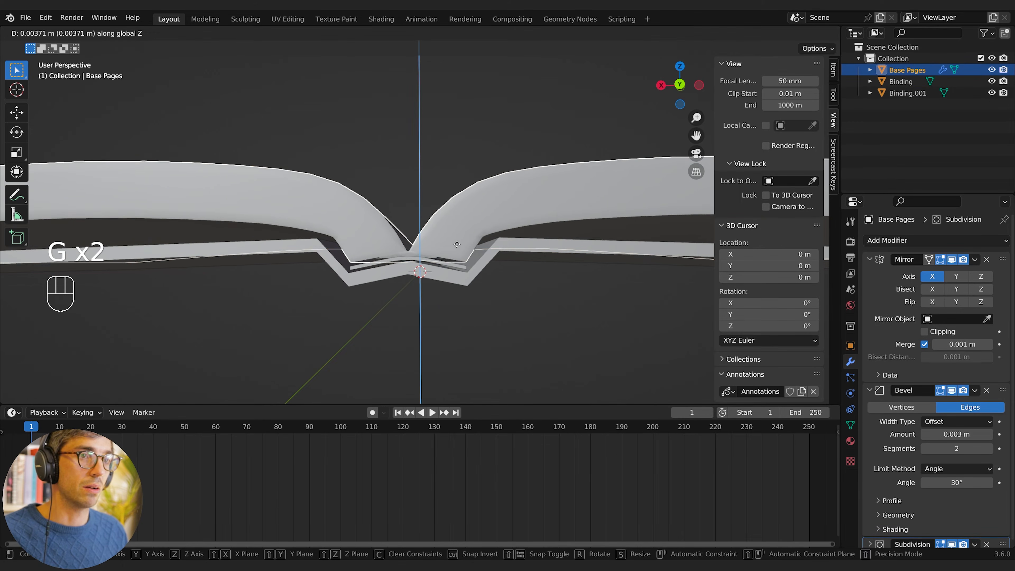
{"action": "left_click", "coordinate": [460, 251]}
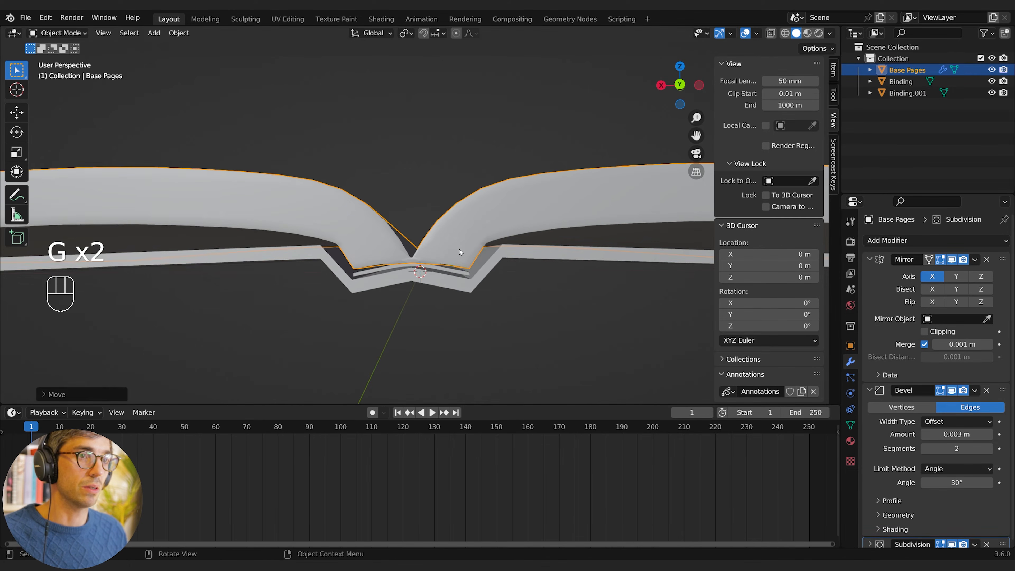
{"action": "key", "text": "g"}
{"action": "key", "text": "z"}
{"action": "left_click", "coordinate": [457, 257]}
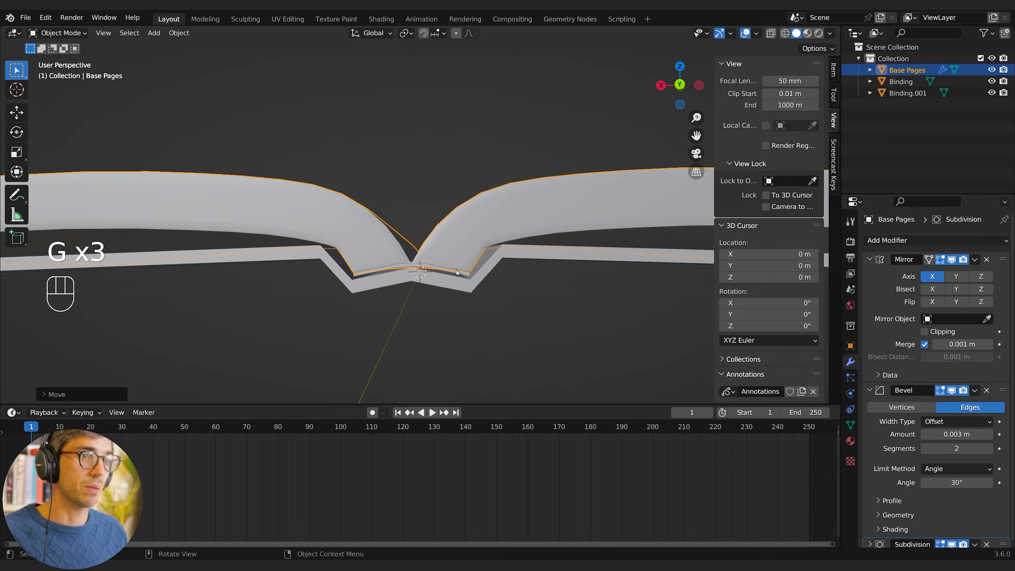
Step: Examine the whole book from several angles to check how the pages, spine strip and binding fit together
{"action": "key", "text": "Tab"}
{"action": "key", "text": "Tab"}
{"action": "scroll", "coordinate": [427, 202], "scroll_direction": "down", "scroll_amount": 5}
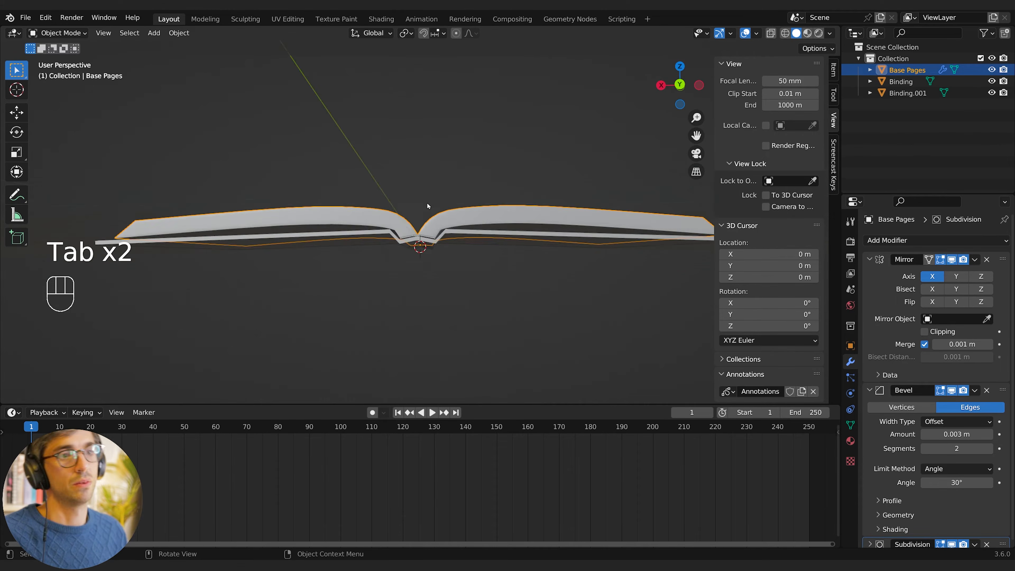
{"action": "left_click", "coordinate": [451, 199]}
{"action": "middle_click_drag", "start_coordinate": [451, 199], "coordinate": [456, 202]}
{"action": "scroll", "coordinate": [452, 214], "scroll_direction": "up", "scroll_amount": 8}
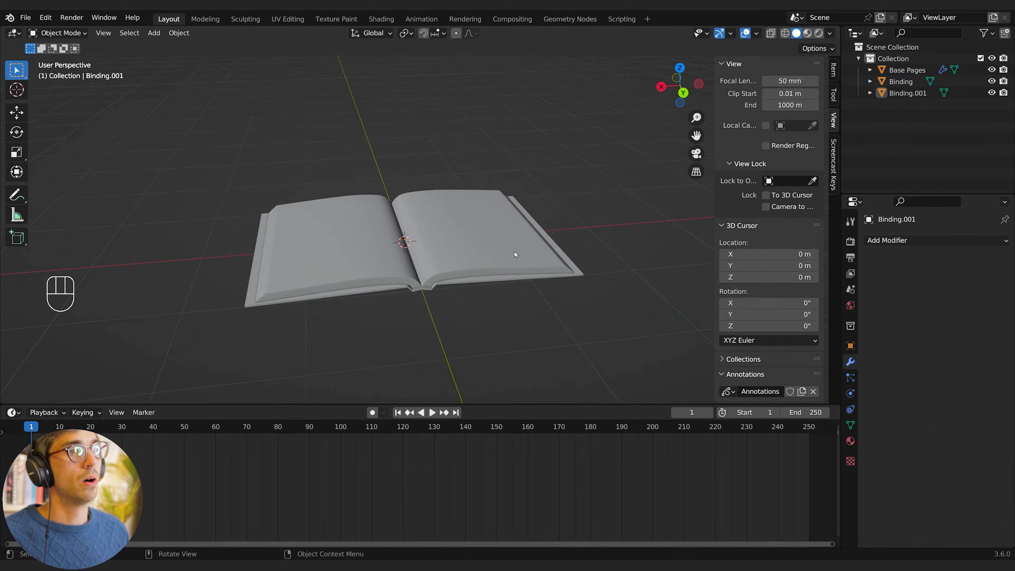
{"action": "middle_click_drag", "start_coordinate": [516, 254], "coordinate": [513, 257]}
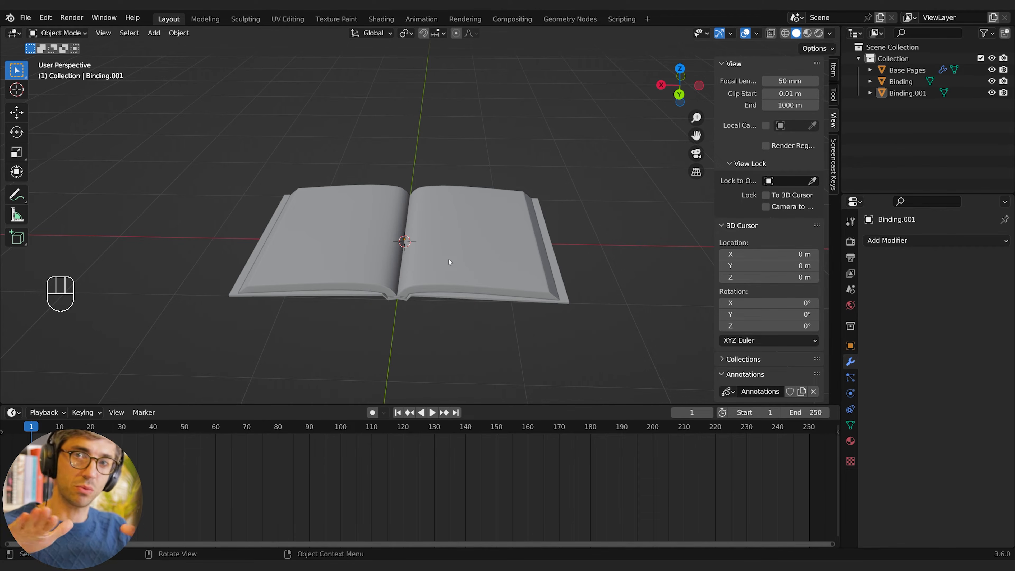
{"action": "middle_click_drag", "start_coordinate": [498, 309], "coordinate": [472, 267]}
Step: Switch the viewport to rendered shading and disable Scene World so the studio HDRI lights the book
{"action": "left_click", "coordinate": [474, 277]}
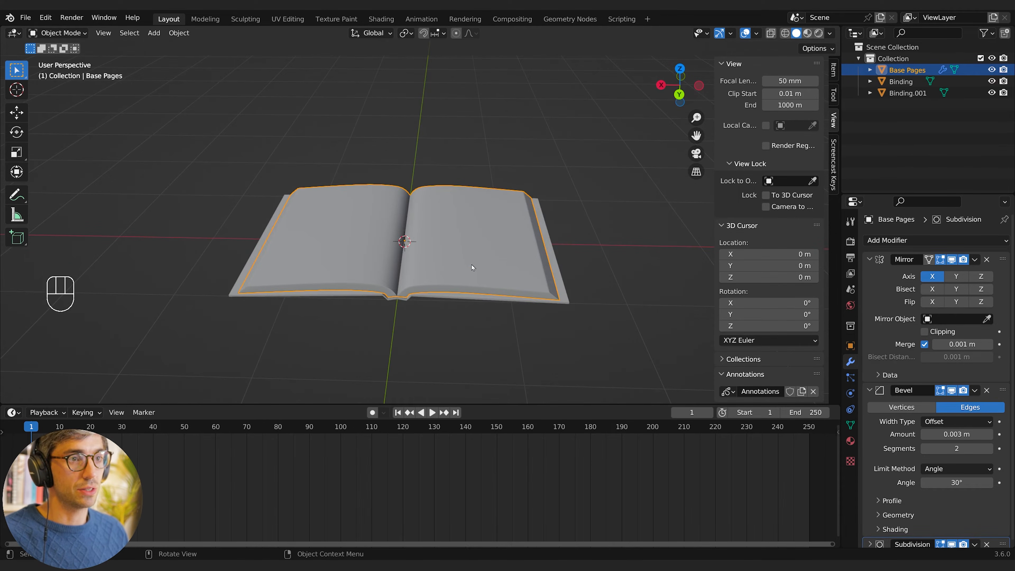
{"action": "left_click", "coordinate": [818, 34]}
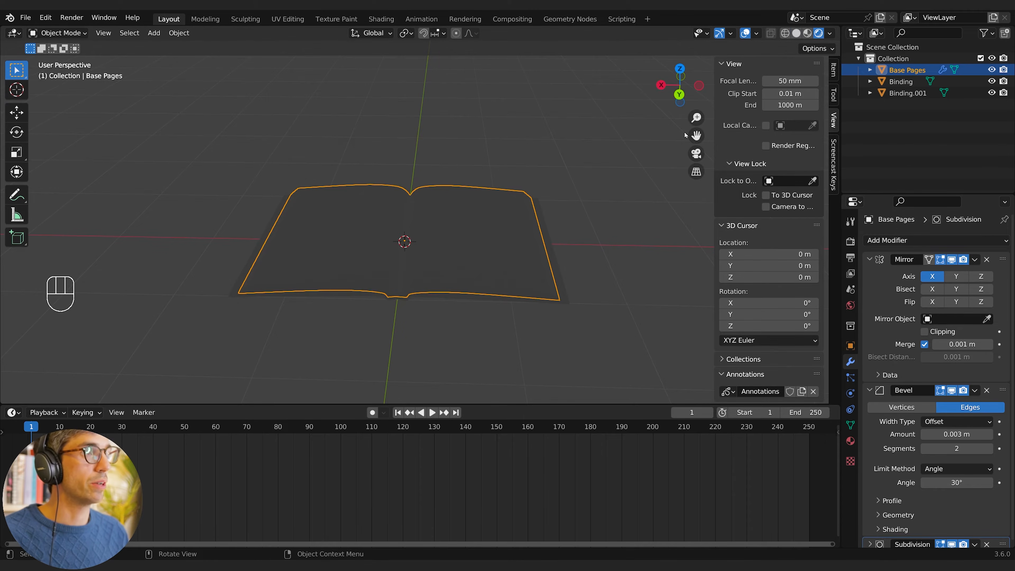
{"action": "left_click", "coordinate": [830, 34]}
{"action": "left_click", "coordinate": [829, 34]}
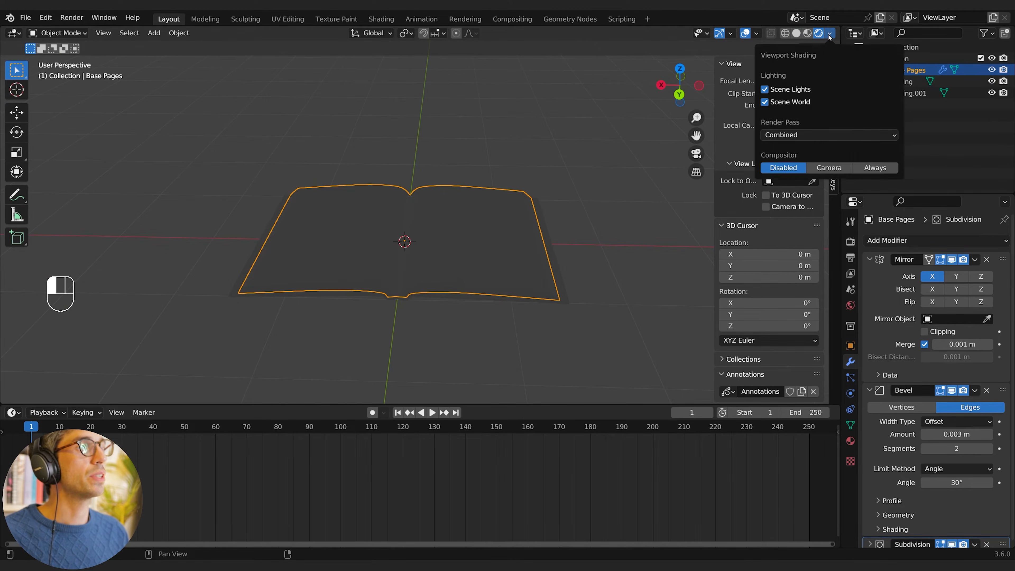
{"action": "left_click", "coordinate": [765, 102]}
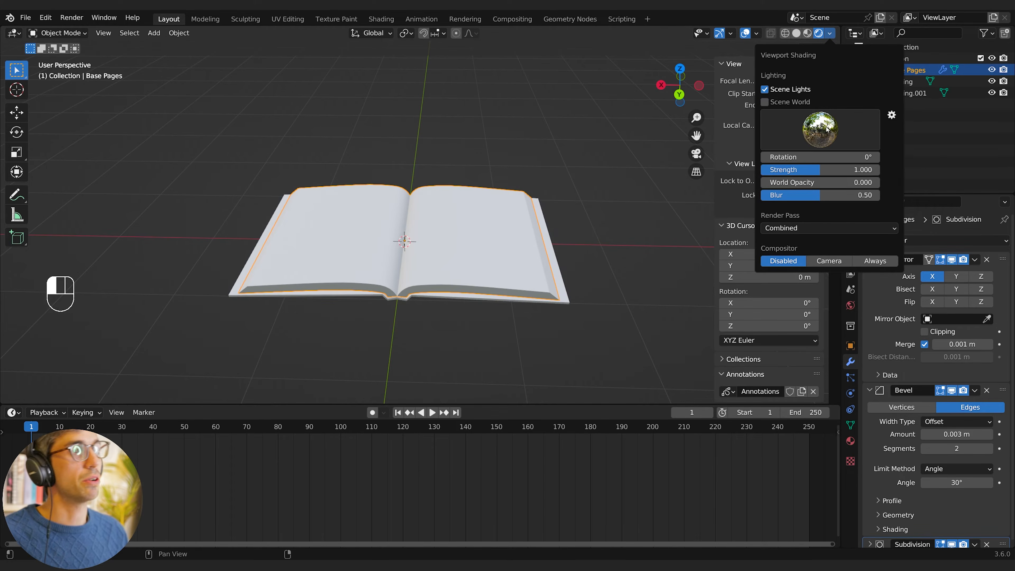
Step: Add a mesh plane at the origin and scale it up into a large surface extending well beyond the book
{"action": "middle_click_drag", "start_coordinate": [567, 166], "coordinate": [575, 209]}
{"action": "left_click", "coordinate": [575, 210]}
{"action": "key", "text": "shift+a"}
{"action": "mouse_move", "coordinate": [498, 181]}
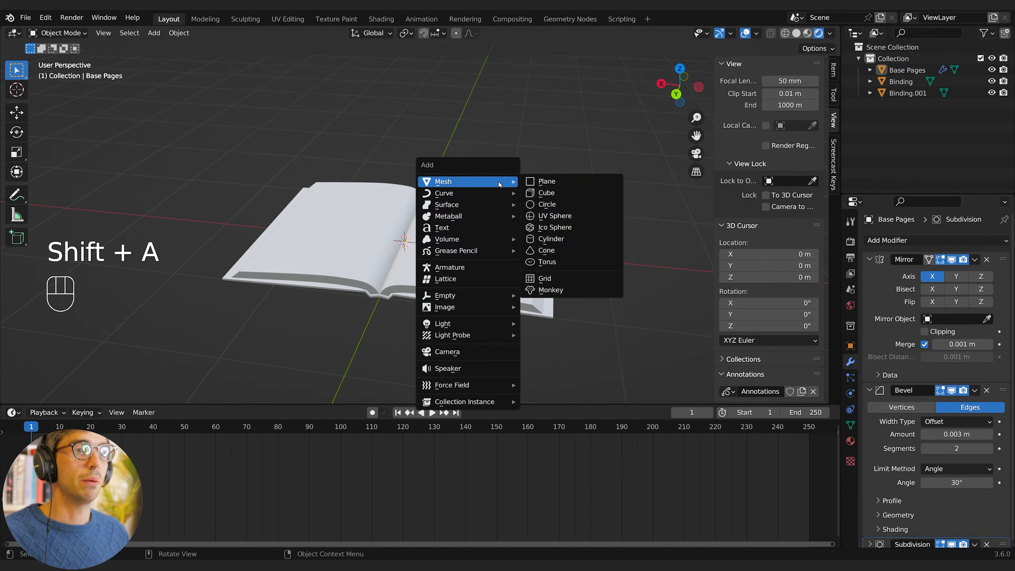
{"action": "left_click", "coordinate": [547, 181]}
{"action": "key", "text": "s"}
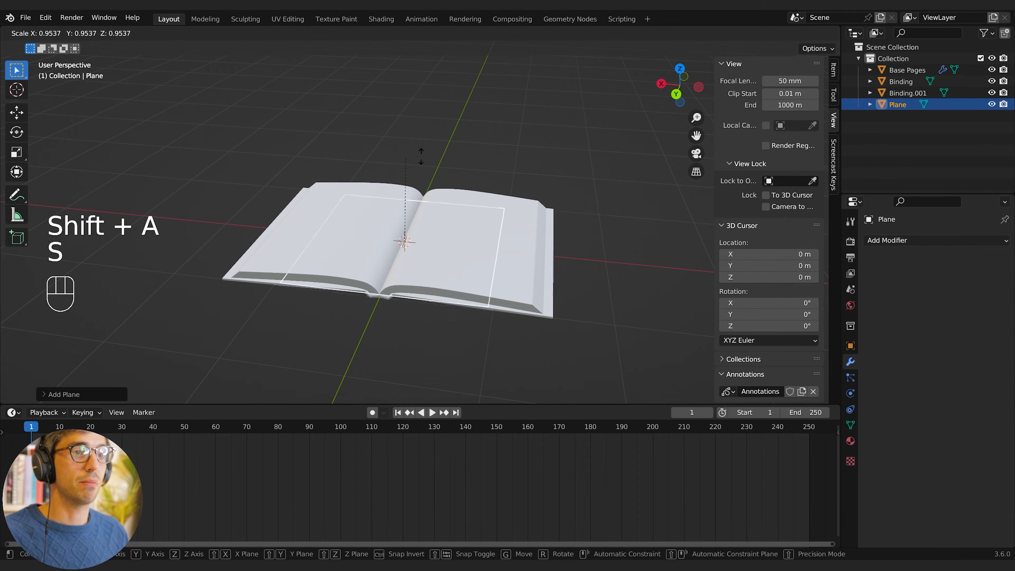
{"action": "left_click", "coordinate": [718, 73]}
{"action": "key", "text": "s"}
{"action": "left_click", "coordinate": [639, 144]}
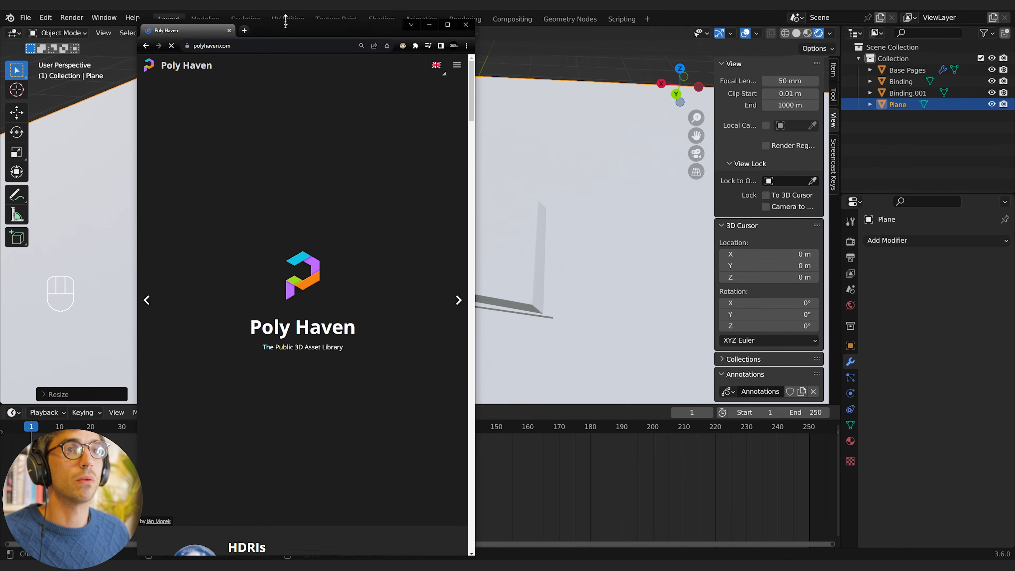
Step: Switch to the Poly Haven site in an enlarged browser window and open the Wood Table 001 texture from the Wood category
{"action": "left_click_drag", "start_coordinate": [285, 22], "coordinate": [301, 100]}
{"action": "left_click_drag", "start_coordinate": [493, 192], "coordinate": [793, 188]}
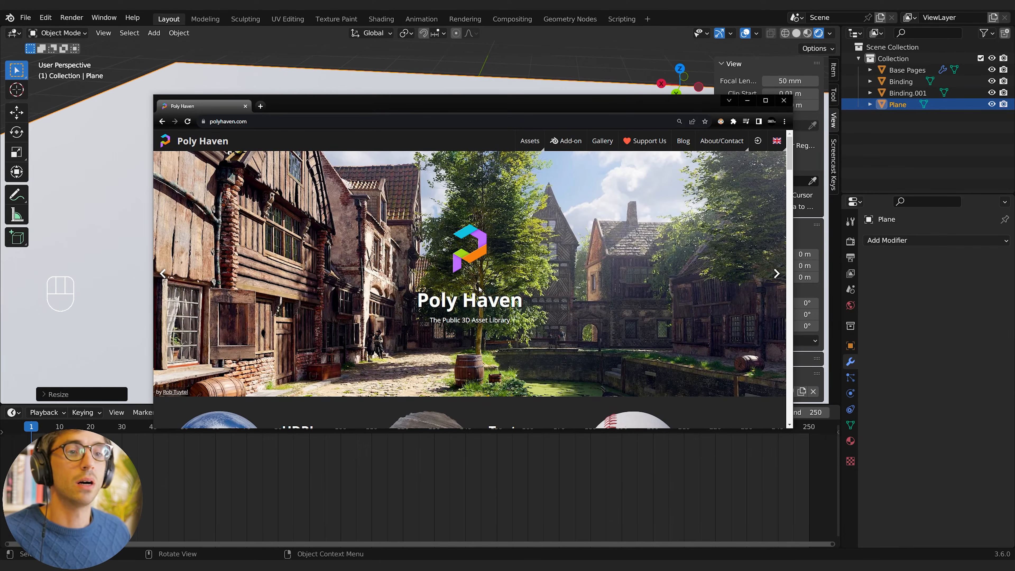
{"action": "scroll", "coordinate": [789, 178], "scroll_direction": "down", "scroll_amount": 3}
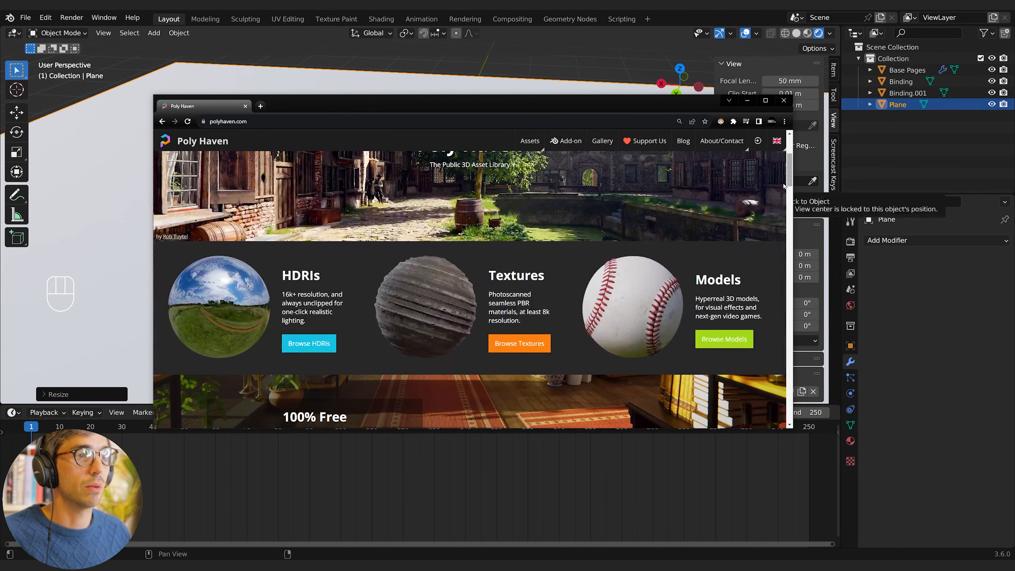
{"action": "left_click", "coordinate": [436, 291]}
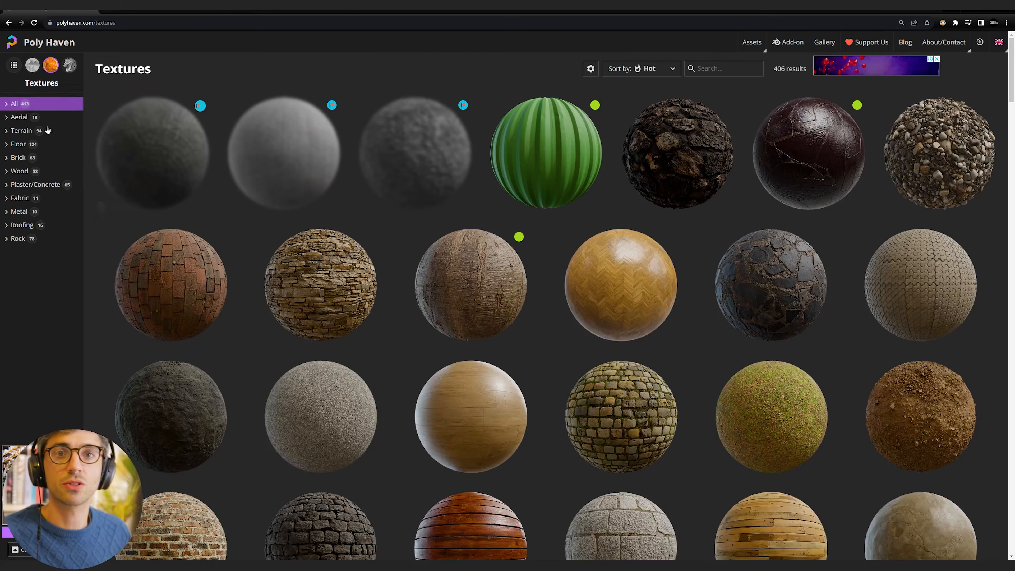
{"action": "left_click", "coordinate": [20, 171]}
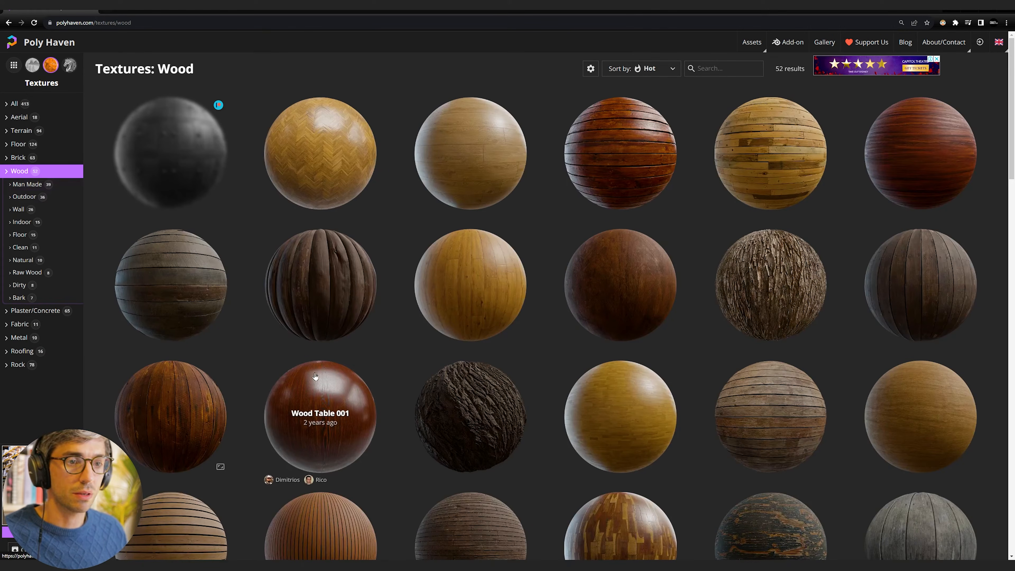
{"action": "left_click", "coordinate": [324, 386]}
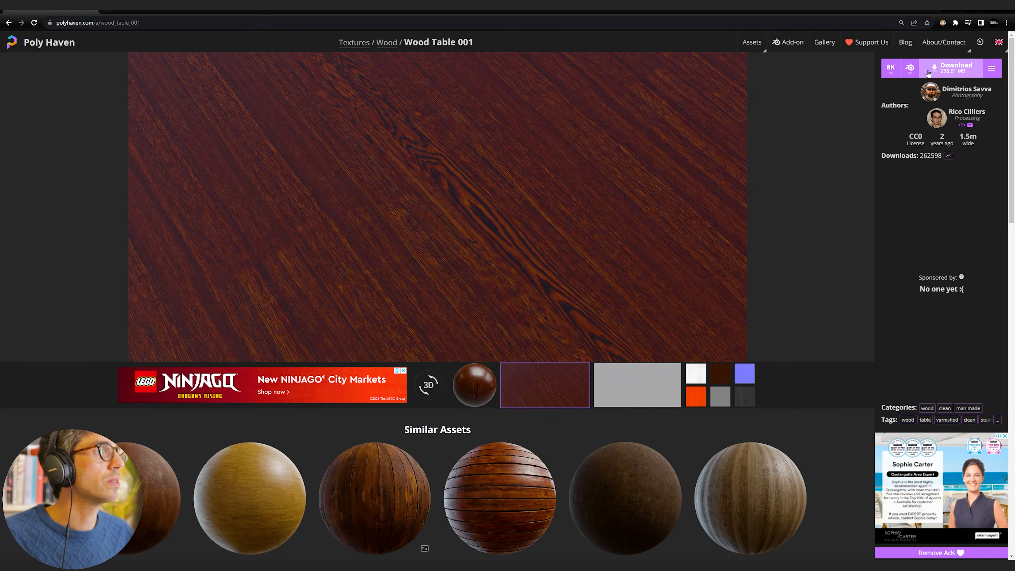
Step: Download the Wood Table 001 texture as a Blender file at 4K resolution
{"action": "left_click", "coordinate": [891, 68]}
{"action": "left_click", "coordinate": [890, 119]}
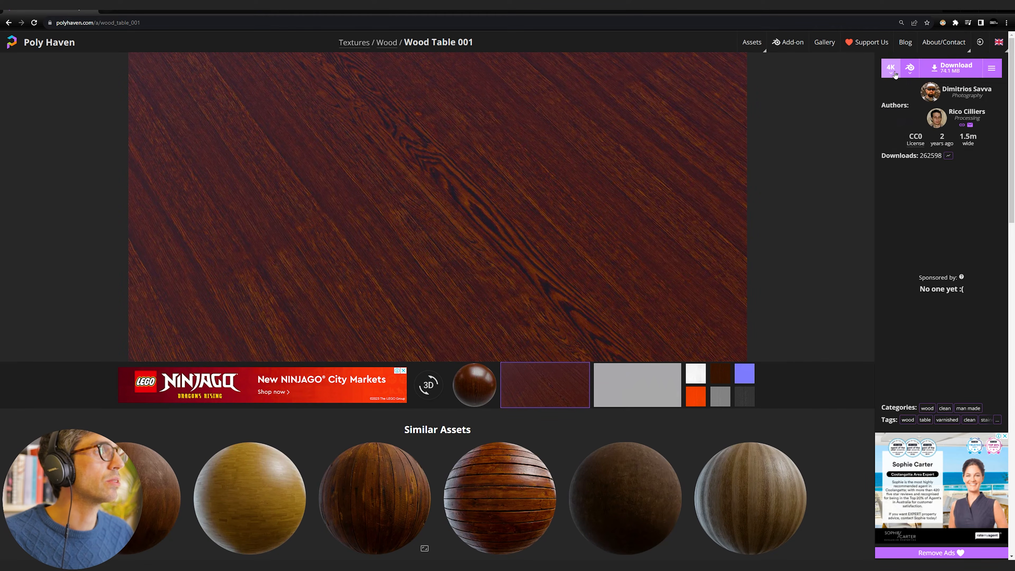
{"action": "left_click", "coordinate": [954, 67]}
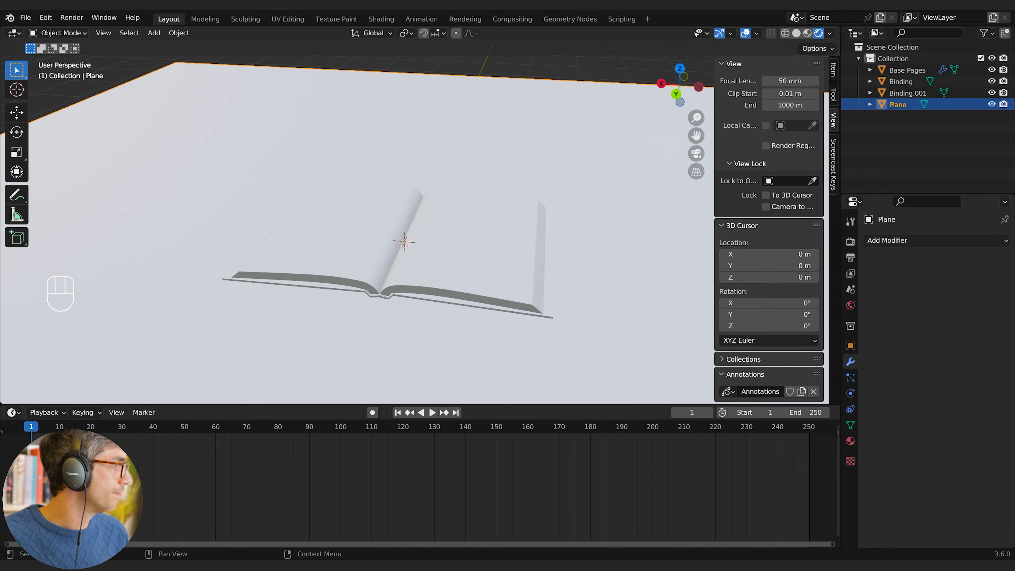
Step: Switch to Blender and append the main Collection from the downloaded wood_table_001_4k.blend file to the scene
{"action": "left_click", "coordinate": [25, 18]}
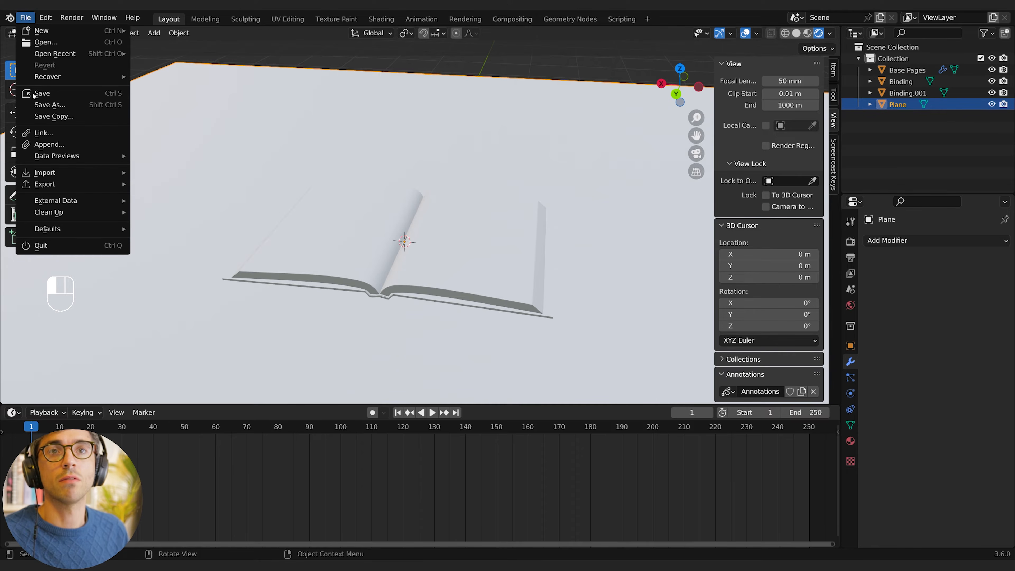
{"action": "left_click", "coordinate": [43, 144]}
{"action": "left_click", "coordinate": [236, 253]}
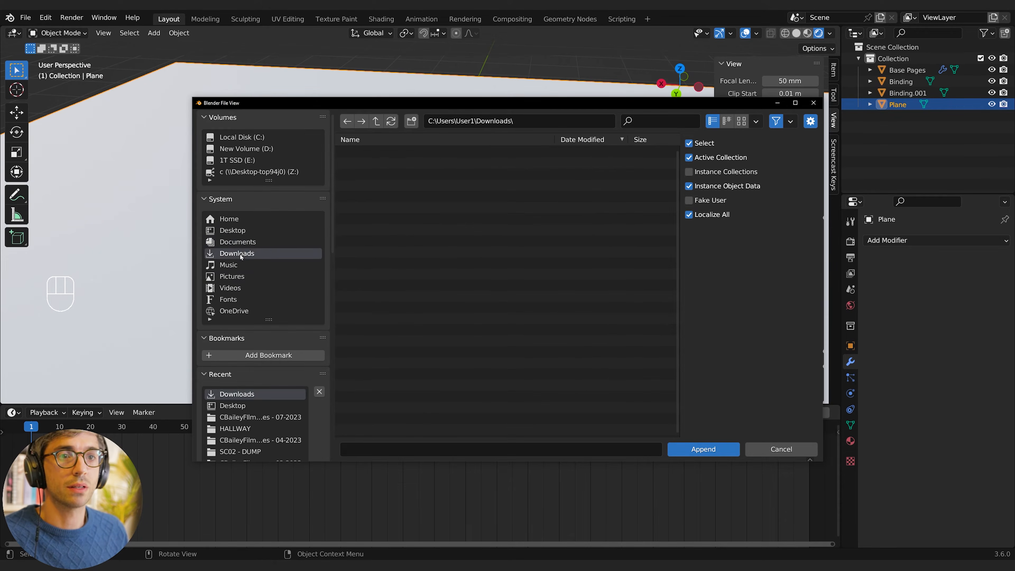
{"action": "left_click", "coordinate": [400, 152]}
{"action": "double_click", "coordinate": [400, 151]}
{"action": "left_click", "coordinate": [392, 164]}
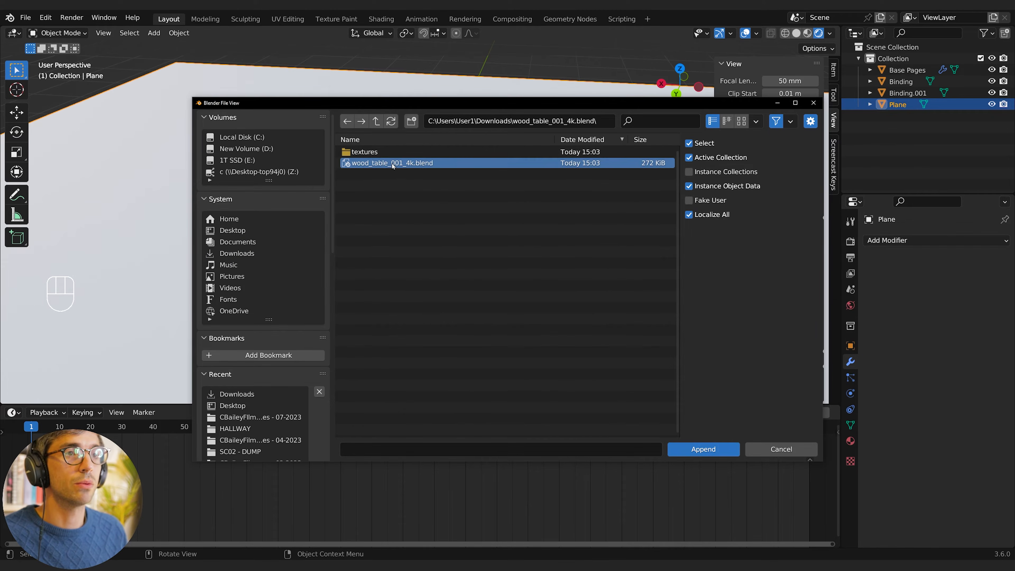
{"action": "double_click", "coordinate": [392, 164]}
{"action": "left_click", "coordinate": [394, 174]}
{"action": "double_click", "coordinate": [393, 174]}
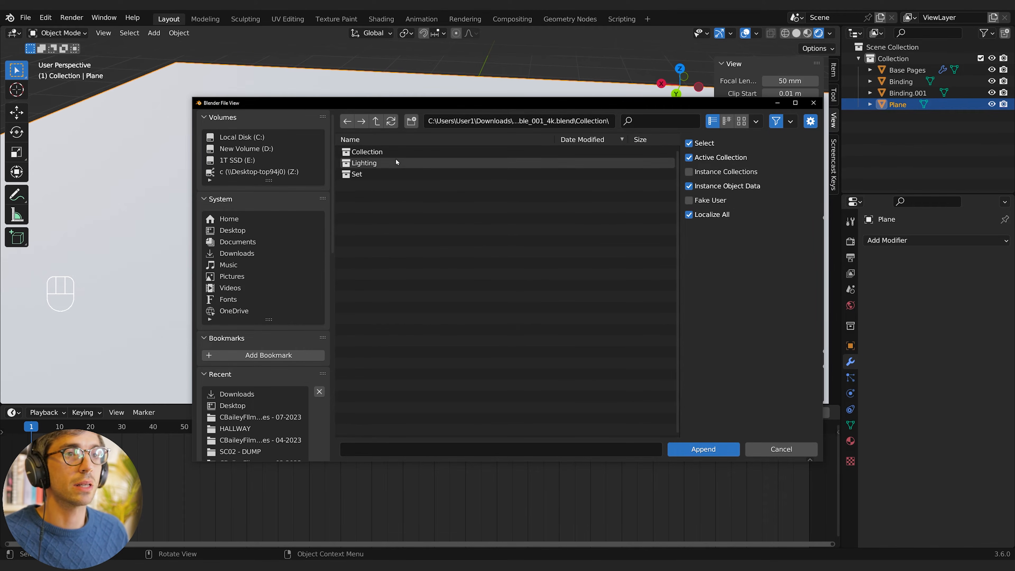
{"action": "left_click", "coordinate": [387, 151]}
{"action": "double_click", "coordinate": [387, 151]}
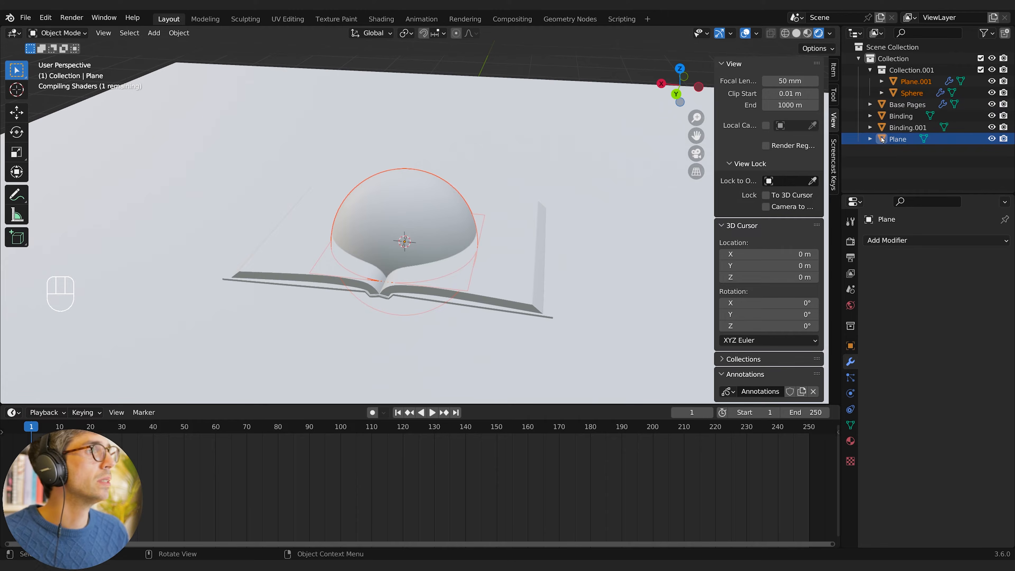
Step: Delete the appended wood preview sphere, keeping the textured plane that came with it
{"action": "left_click", "coordinate": [916, 81]}
{"action": "left_click", "coordinate": [911, 93]}
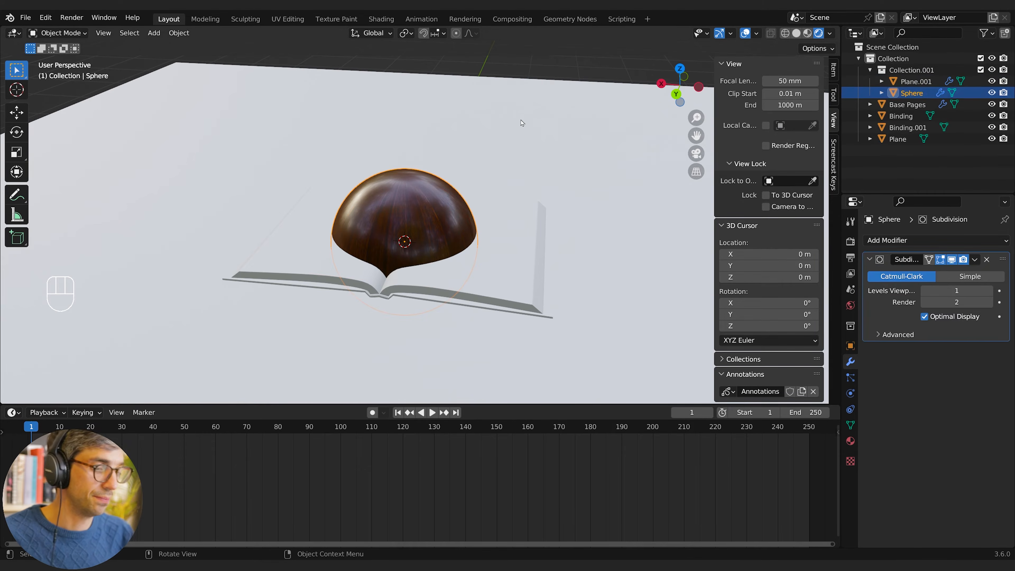
{"action": "key", "text": "Delete"}
Step: Scale the appended wood plane up to extend well beyond the book, and delete the plain untextured plane
{"action": "left_click", "coordinate": [456, 231]}
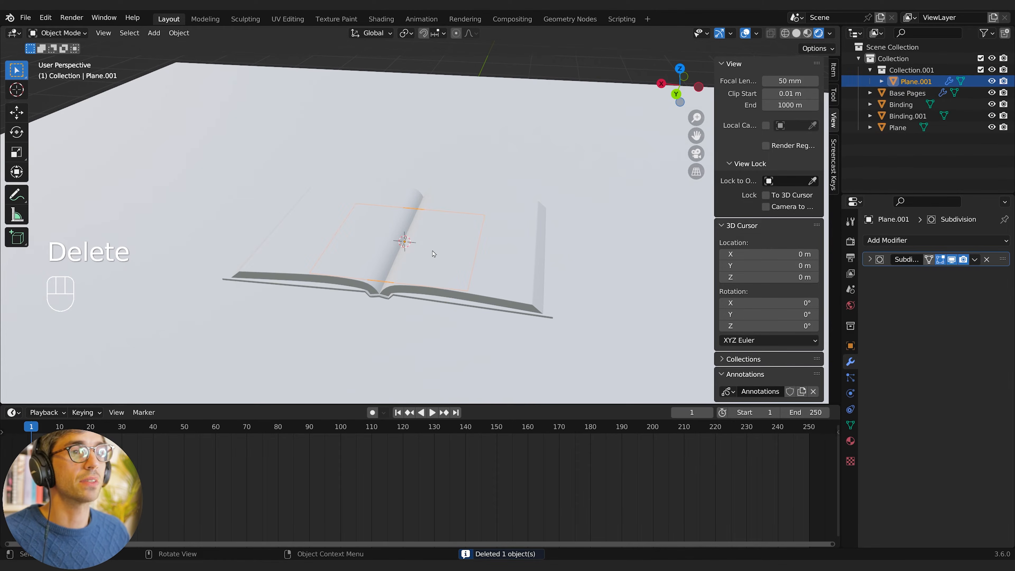
{"action": "key", "text": "g"}
{"action": "key", "text": "s"}
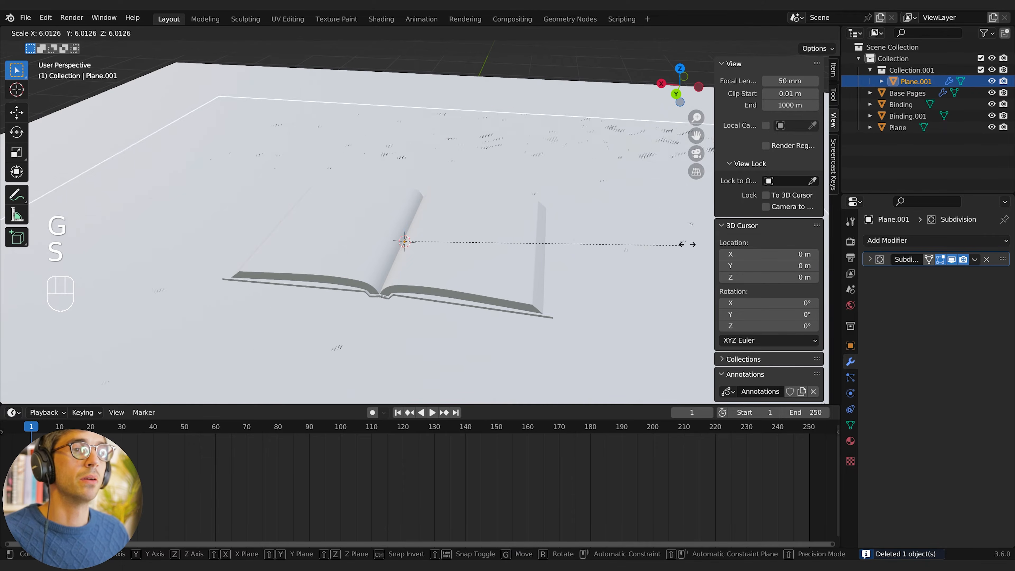
{"action": "left_click", "coordinate": [522, 114]}
{"action": "key", "text": "Delete"}
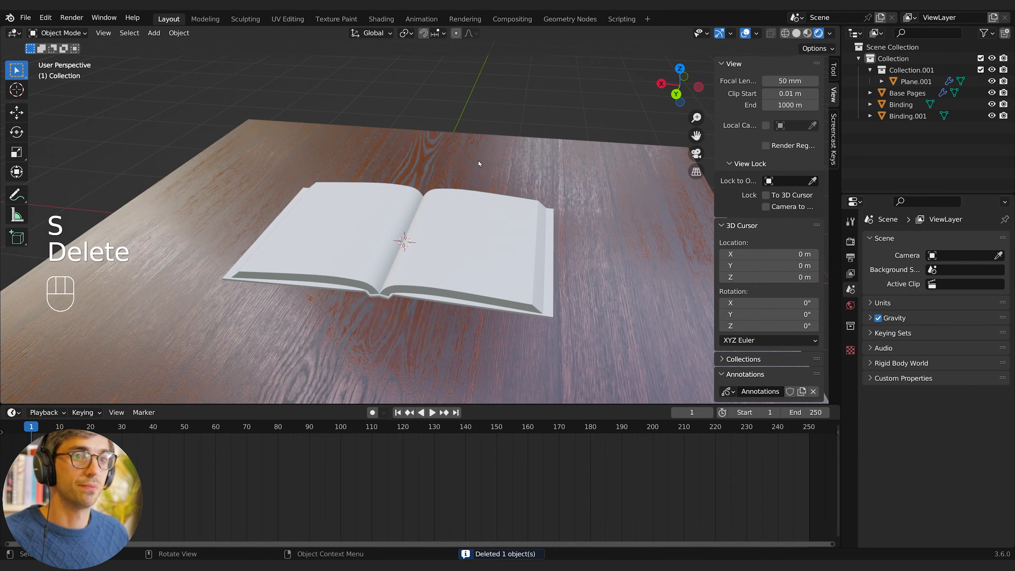
{"action": "key", "text": "s"}
{"action": "left_click", "coordinate": [527, 170]}
{"action": "key", "text": "s"}
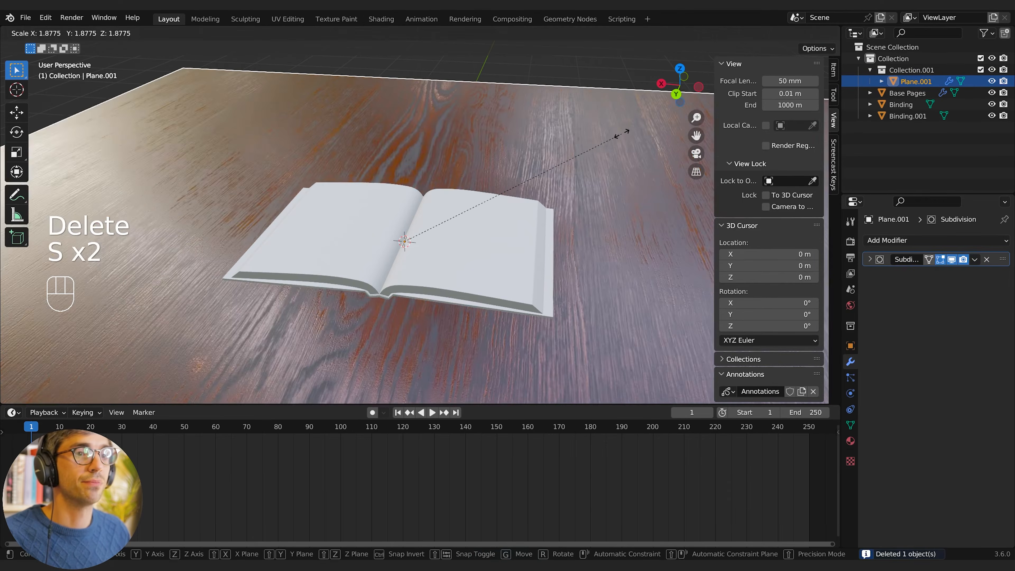
{"action": "left_click", "coordinate": [622, 134]}
Step: Change the viewport's studio lighting to the bright interior HDRI
{"action": "left_click", "coordinate": [830, 33]}
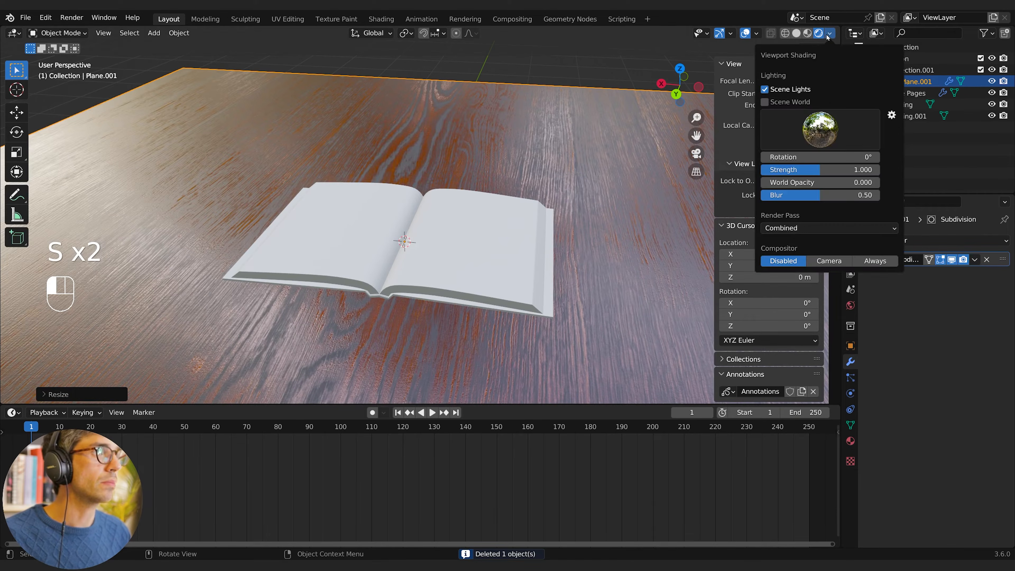
{"action": "left_click", "coordinate": [820, 129]}
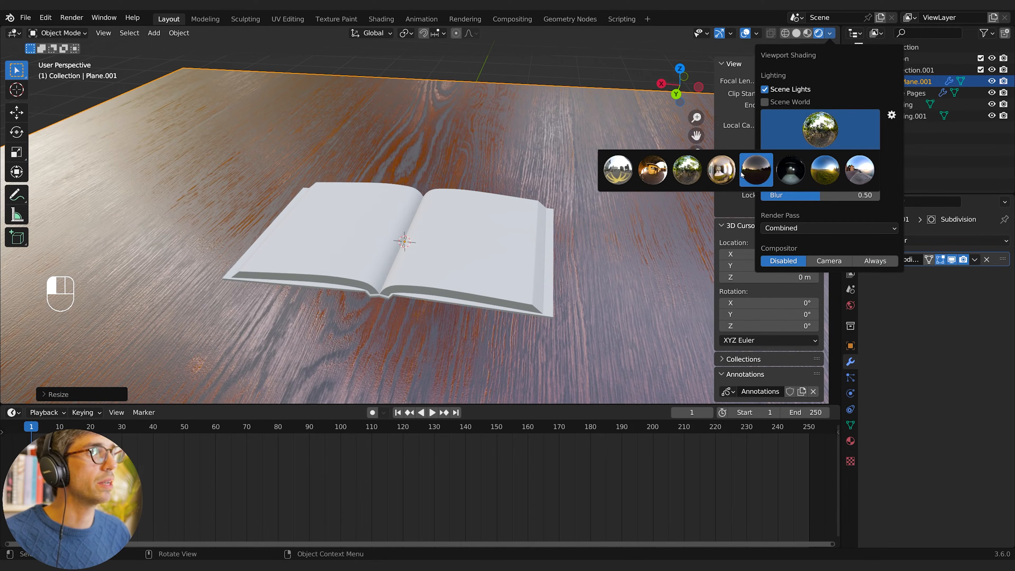
{"action": "left_click", "coordinate": [721, 169]}
Step: Add a sun light at the origin and rotate it freely to shine on the book at an angle
{"action": "mouse_move", "coordinate": [538, 285]}
{"action": "middle_mouse_down"}
{"action": "mouse_move", "coordinate": [536, 260]}
{"action": "mouse_move", "coordinate": [518, 258]}
{"action": "mouse_move", "coordinate": [492, 279]}
{"action": "mouse_move", "coordinate": [531, 202]}
{"action": "middle_mouse_up"}
{"action": "key", "text": "shift+a"}
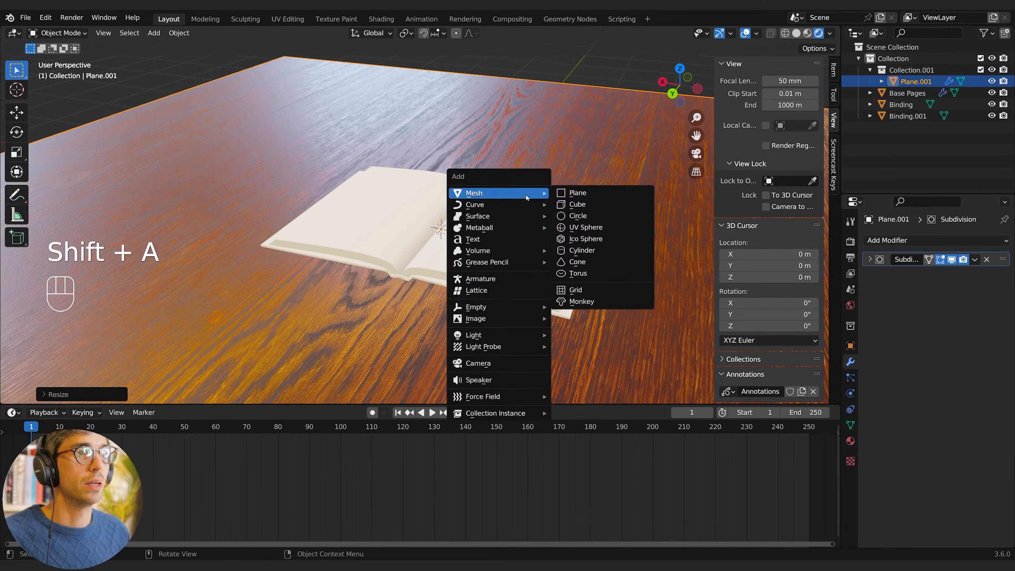
{"action": "mouse_move", "coordinate": [495, 334]}
{"action": "left_click", "coordinate": [590, 349]}
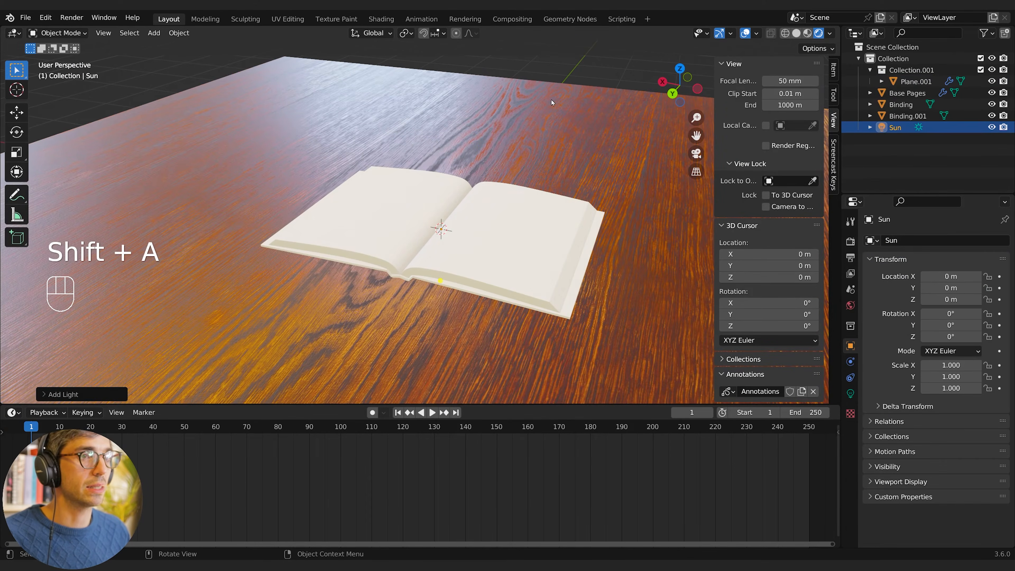
{"action": "key", "text": "r"}
{"action": "left_click", "coordinate": [544, 305]}
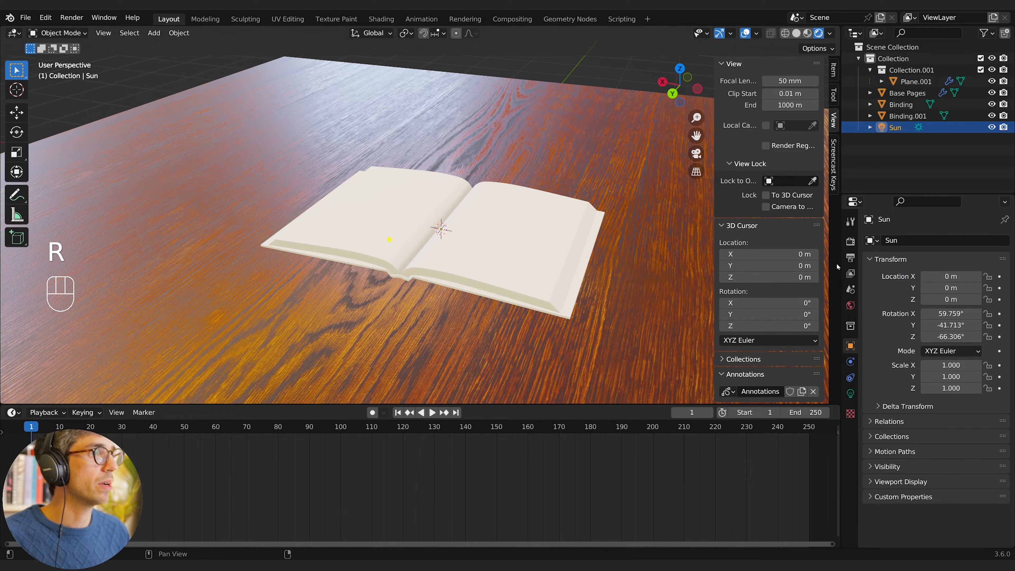
Step: Enable Ambient Occlusion, Bloom and Screen Space Reflections in the Eevee render settings
{"action": "left_click", "coordinate": [850, 241]}
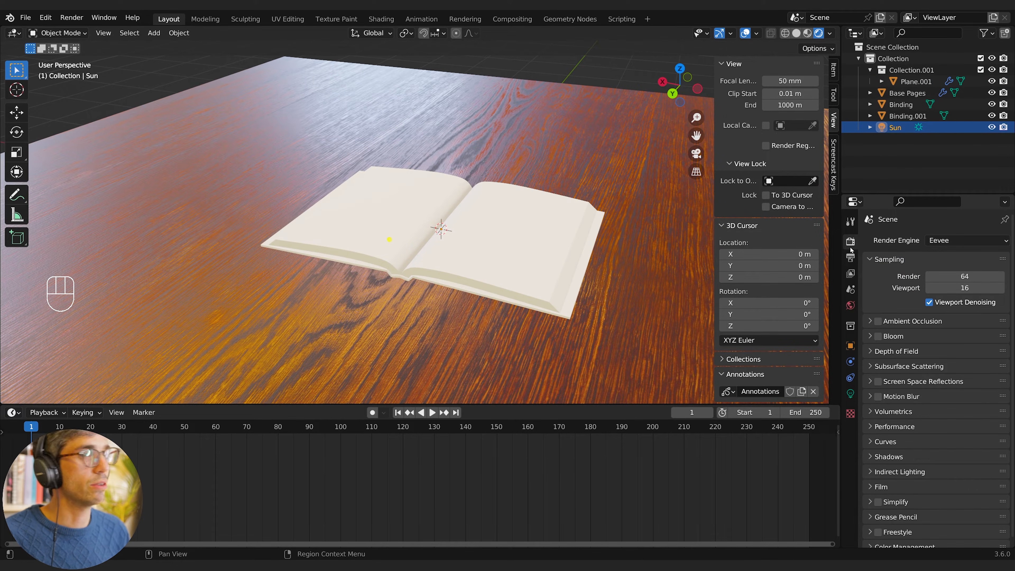
{"action": "left_click", "coordinate": [879, 322]}
{"action": "left_click", "coordinate": [879, 337]}
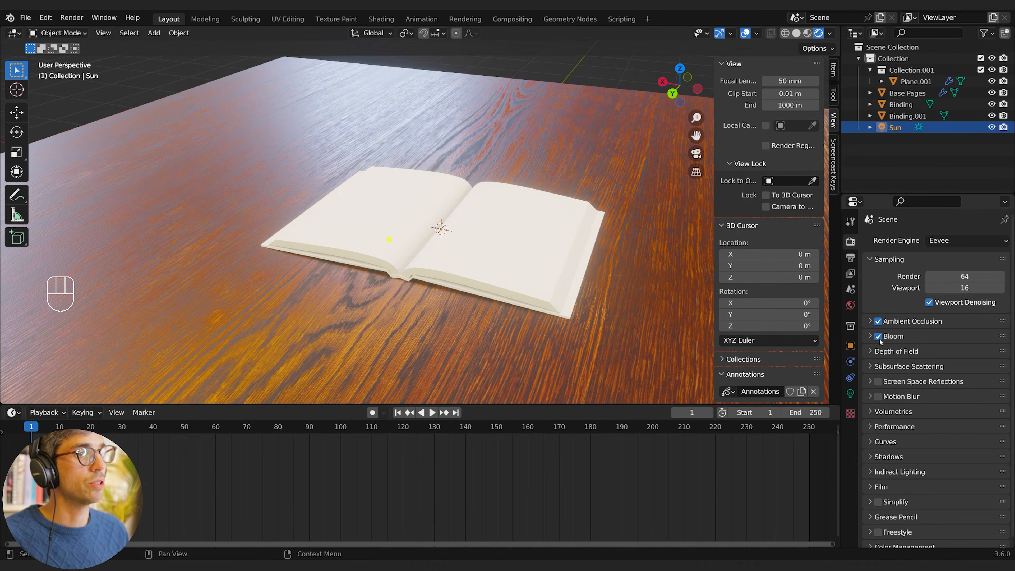
{"action": "left_click", "coordinate": [879, 381]}
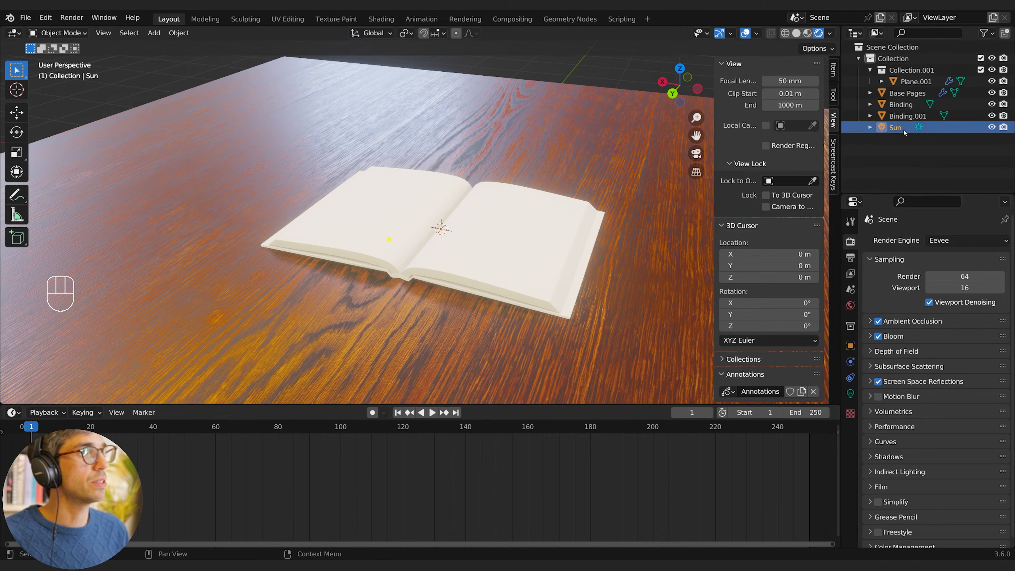
Step: Enable Contact Shadows for the sun light and rotate the sun to cast its light from a different direction
{"action": "left_click", "coordinate": [850, 394]}
{"action": "left_click", "coordinate": [899, 401]}
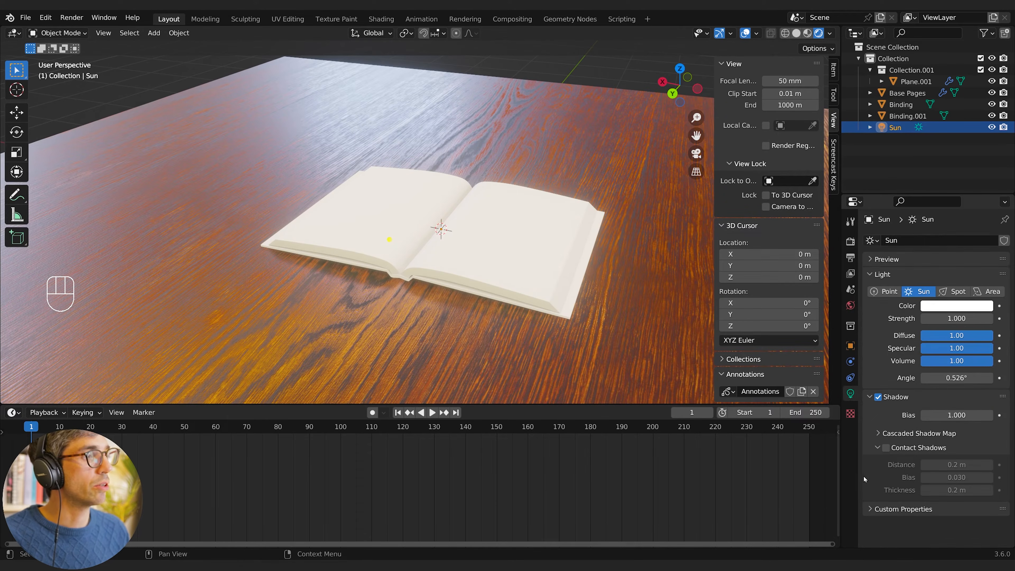
{"action": "left_click", "coordinate": [886, 447]}
{"action": "middle_click_drag", "start_coordinate": [534, 174], "coordinate": [480, 206], "text": "shift"}
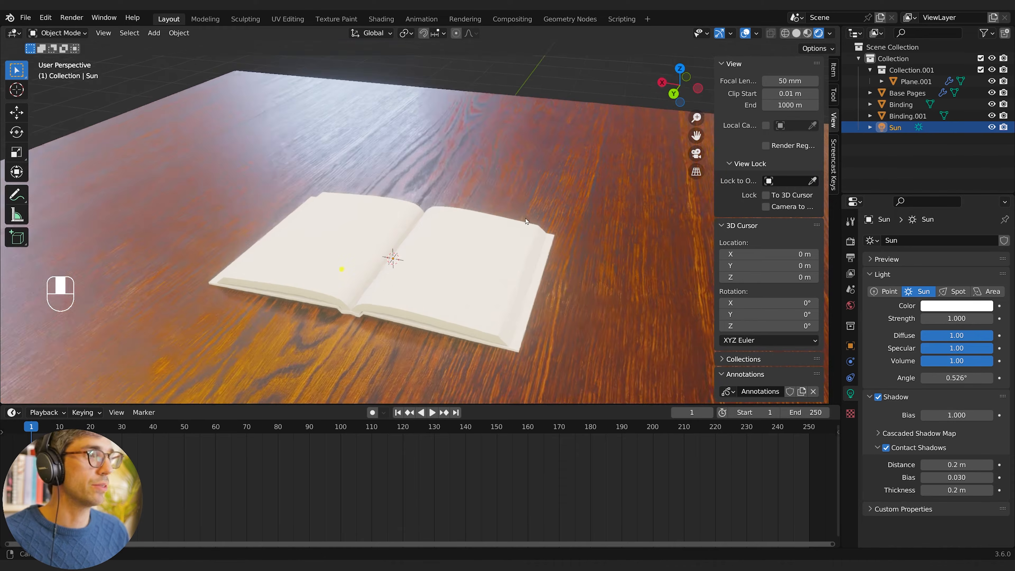
{"action": "key", "text": "r"}
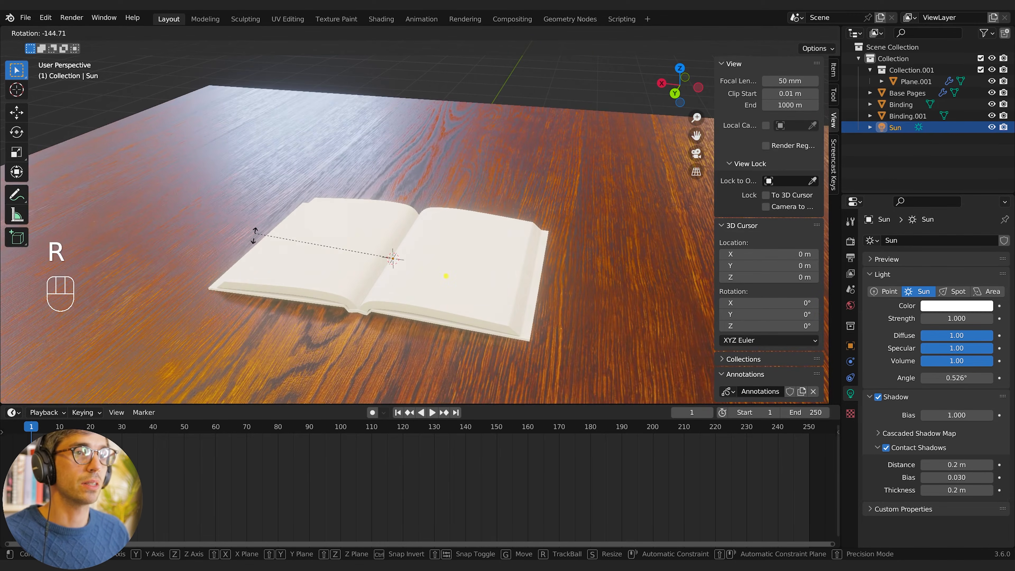
{"action": "left_click", "coordinate": [309, 181]}
Step: Give the sun light a pale peach color and set its strength to 1.630
{"action": "left_click", "coordinate": [950, 308]}
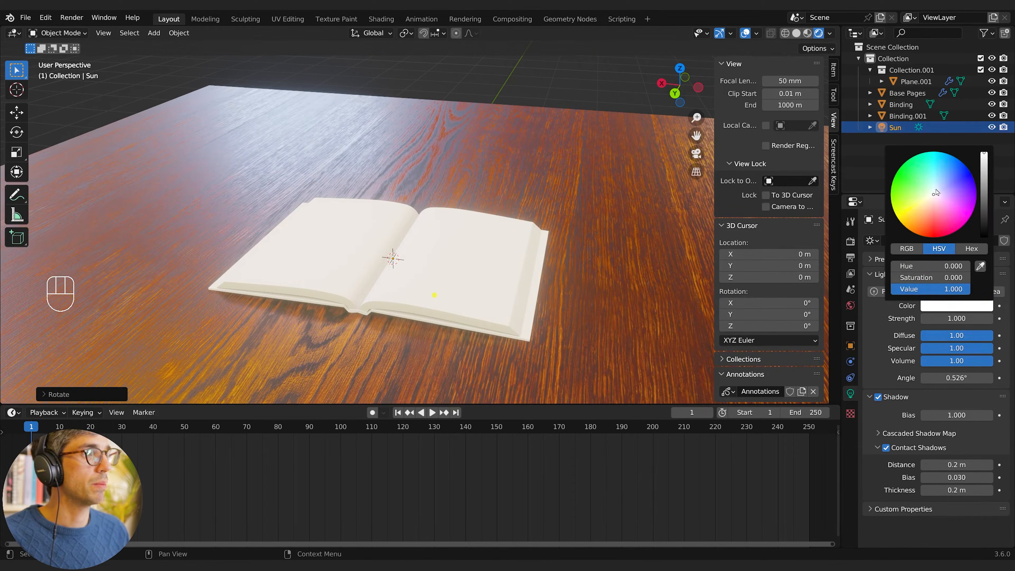
{"action": "mouse_move", "coordinate": [937, 192]}
{"action": "left_mouse_down"}
{"action": "mouse_move", "coordinate": [932, 205]}
{"action": "mouse_move", "coordinate": [897, 212]}
{"action": "mouse_move", "coordinate": [930, 206]}
{"action": "left_mouse_up"}
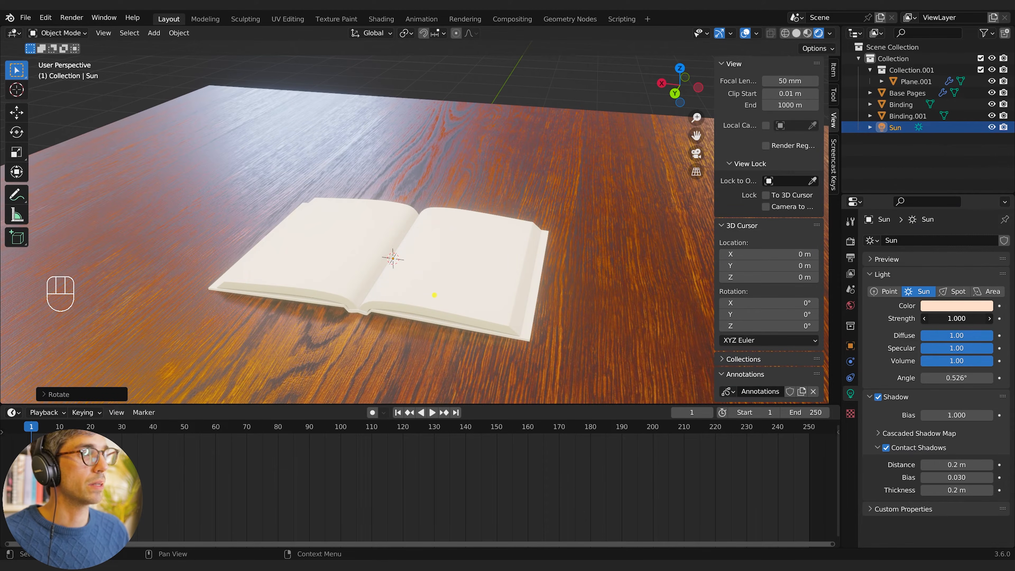
{"action": "left_click_drag", "start_coordinate": [956, 319], "coordinate": [943, 319]}
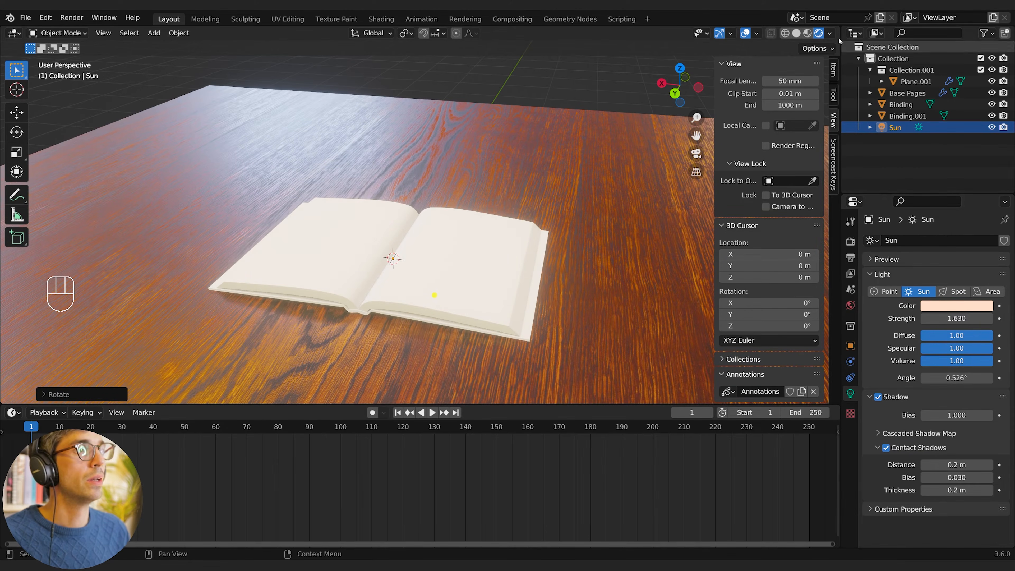
Step: Lower the studio HDRI strength to about 0.54 and readjust the sun light's rotation over the book
{"action": "left_click", "coordinate": [830, 32]}
{"action": "left_click_drag", "start_coordinate": [813, 171], "coordinate": [786, 172]}
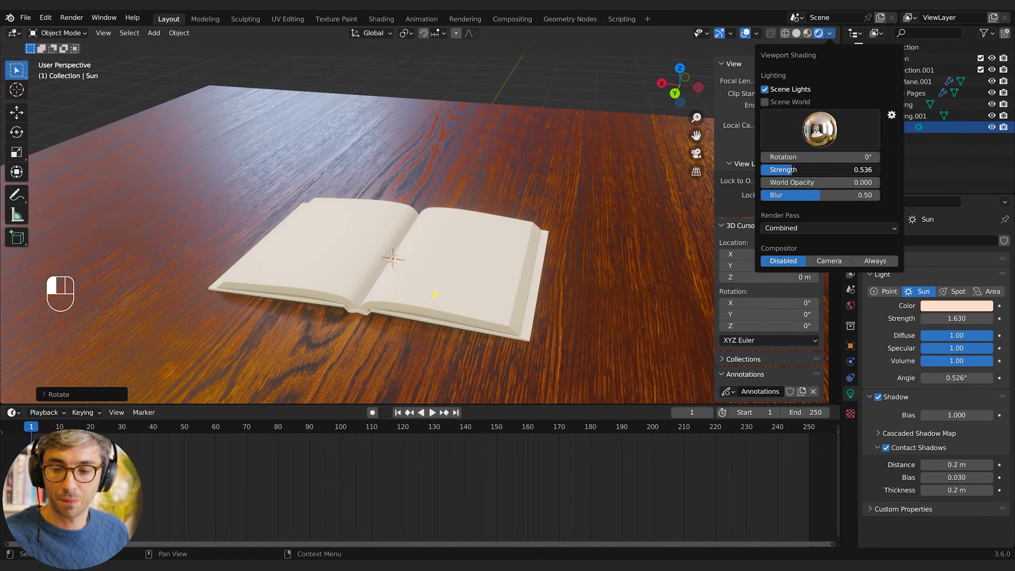
{"action": "mouse_move", "coordinate": [496, 258]}
{"action": "middle_mouse_down"}
{"action": "mouse_move", "coordinate": [501, 245]}
{"action": "mouse_move", "coordinate": [437, 252]}
{"action": "middle_mouse_up"}
{"action": "key", "text": "r"}
{"action": "left_click", "coordinate": [451, 237]}
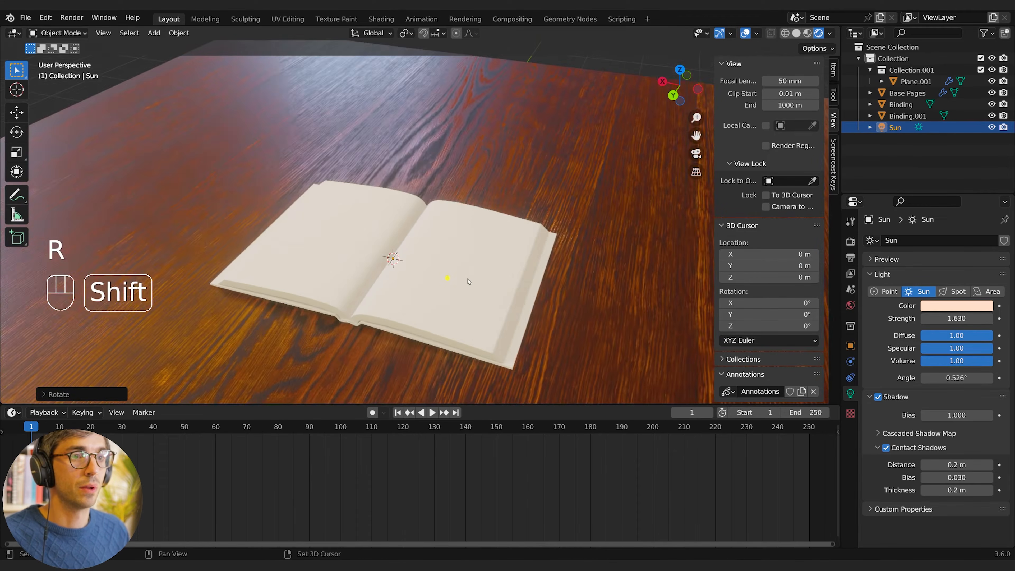
Step: Select the wood table plane and rescale it around the book
{"action": "middle_click_drag", "start_coordinate": [451, 290], "coordinate": [471, 267], "text": "shift"}
{"action": "middle_click_drag", "start_coordinate": [471, 267], "coordinate": [537, 218], "text": "ctrl"}
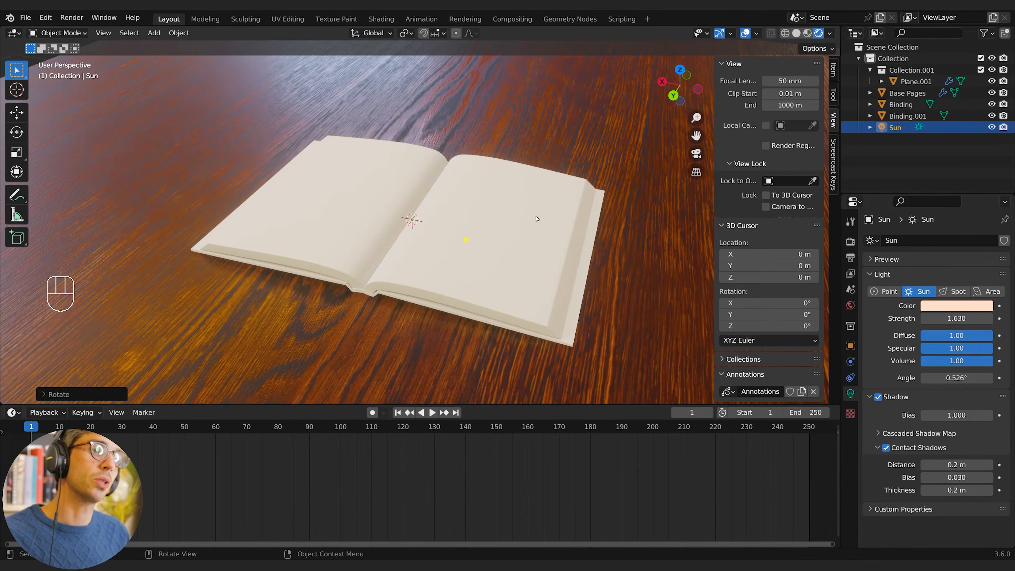
{"action": "key", "text": "s"}
{"action": "right_click", "coordinate": [566, 201]}
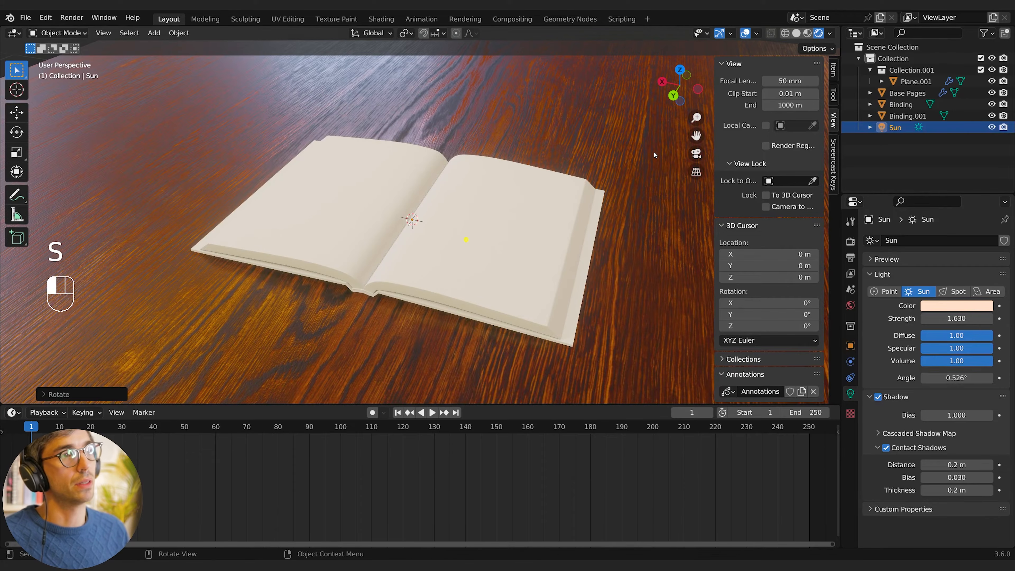
{"action": "left_click", "coordinate": [653, 152]}
{"action": "key", "text": "s"}
{"action": "left_click", "coordinate": [582, 180]}
Step: Bevel the upper hinge edge and the lower corner edge on one side of the Binding's spine with 4 segments
{"action": "middle_click_drag", "start_coordinate": [580, 190], "coordinate": [579, 172], "text": "shift"}
{"action": "middle_click_drag", "start_coordinate": [579, 173], "coordinate": [583, 196], "text": "ctrl"}
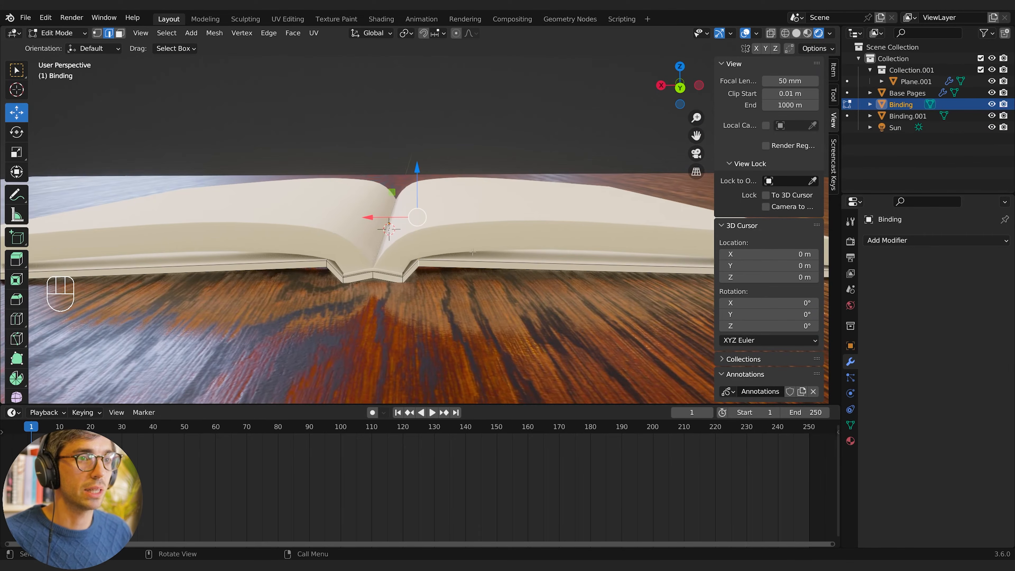
{"action": "key", "text": "ctrl+b"}
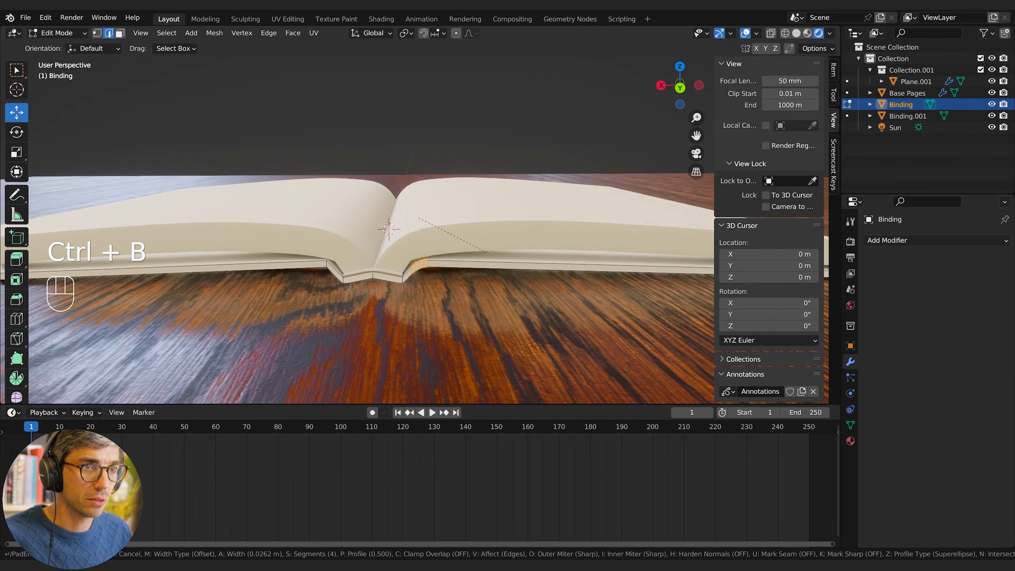
{"action": "left_click", "coordinate": [486, 255]}
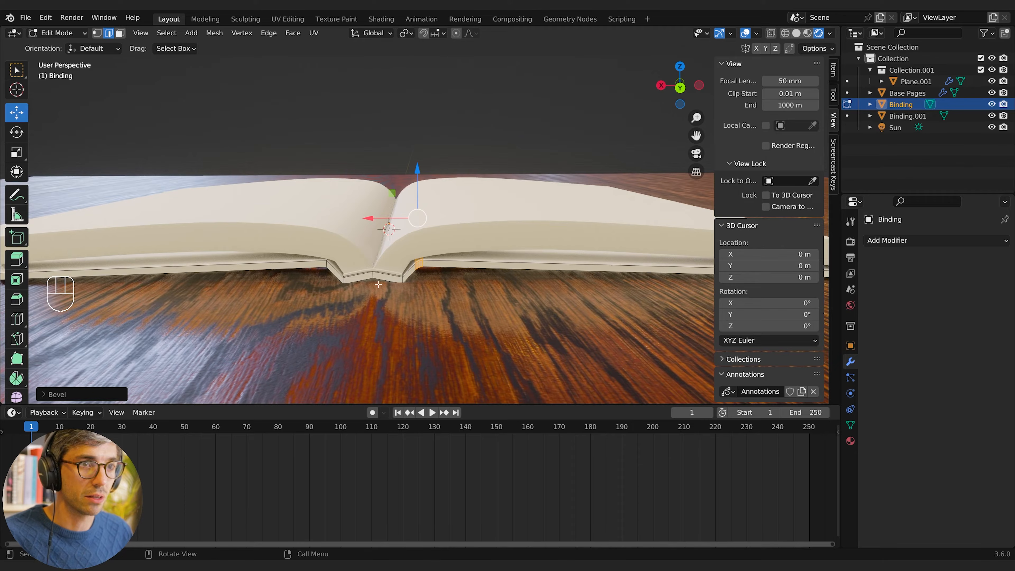
{"action": "key", "text": "ctrl+b"}
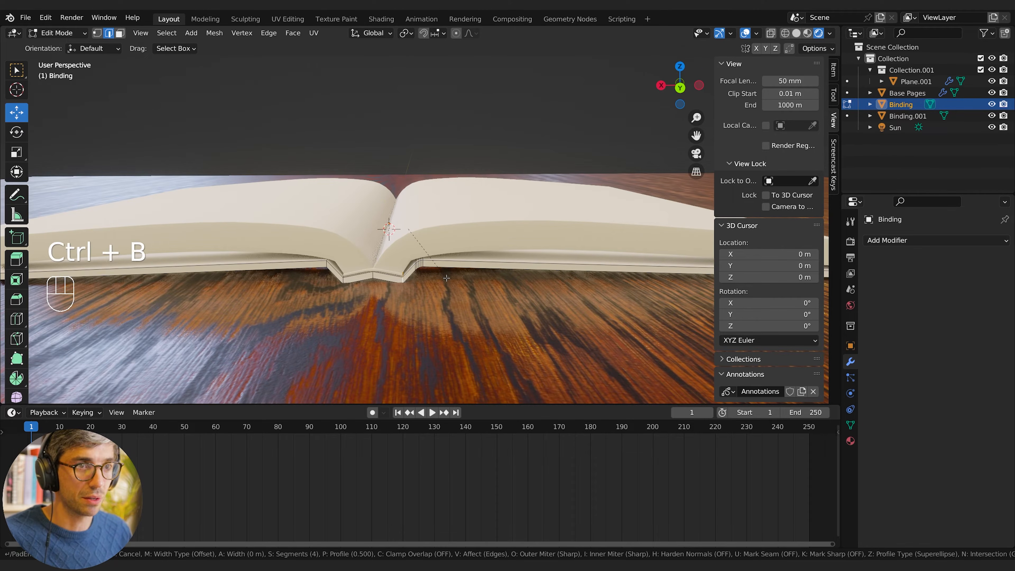
{"action": "left_click", "coordinate": [449, 281]}
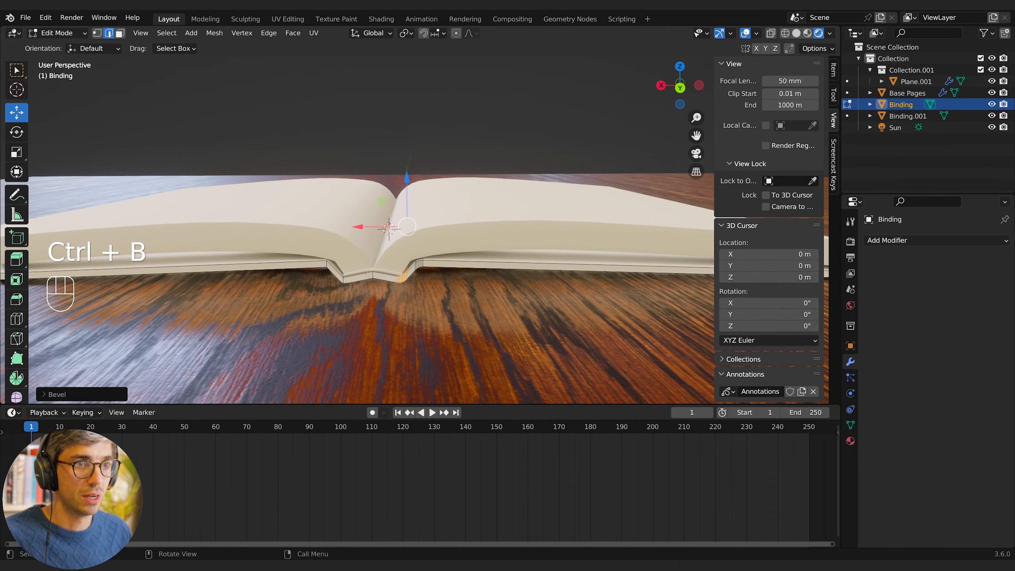
Step: Bevel the spine's centre edge and the hinge edge on the other side of the Binding with 4 segments
{"action": "left_click", "coordinate": [374, 276], "text": "alt"}
{"action": "key", "text": "ctrl+b"}
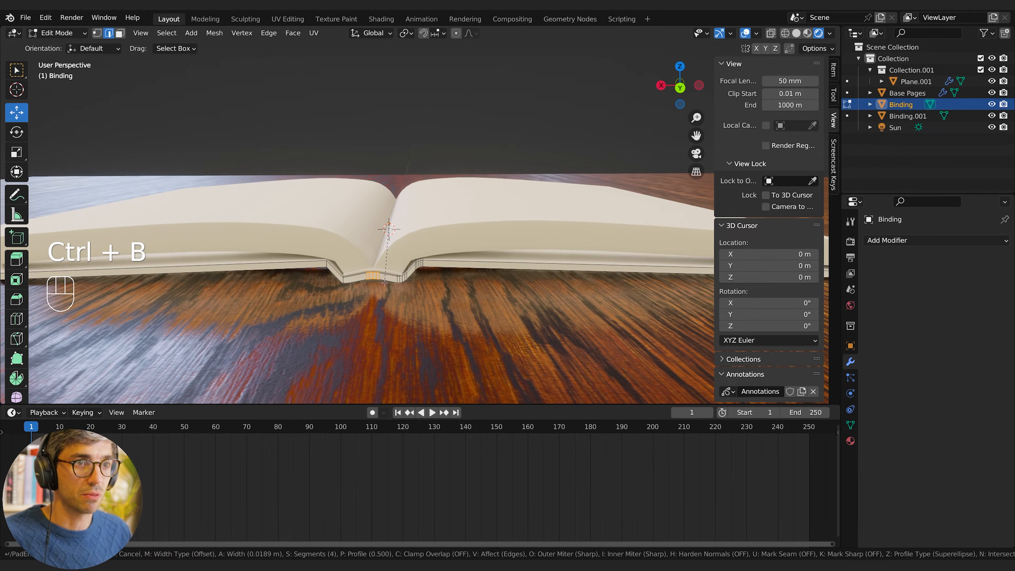
{"action": "left_click", "coordinate": [426, 283]}
{"action": "left_click", "coordinate": [327, 264], "text": "alt"}
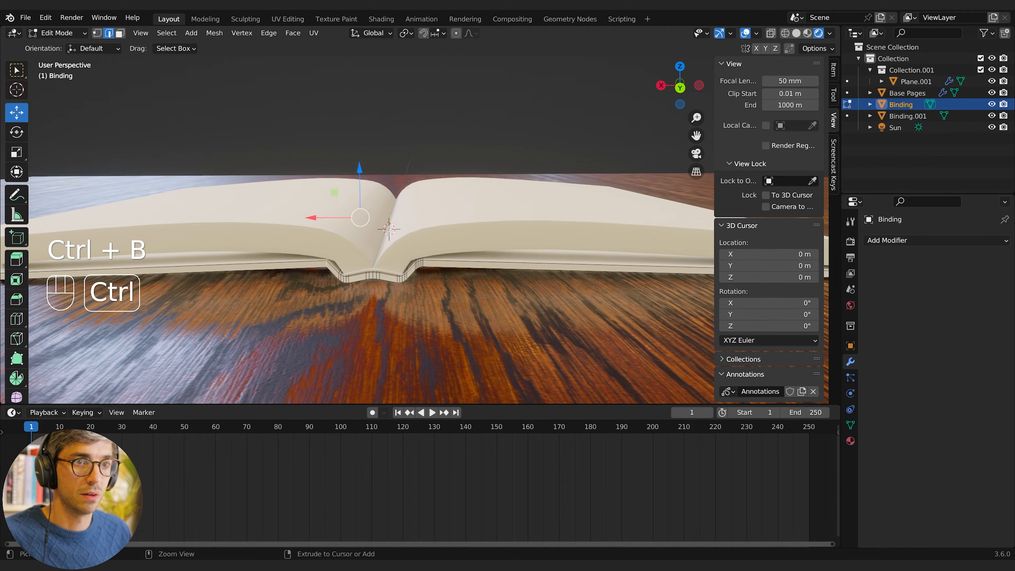
{"action": "key", "text": "ctrl+b"}
{"action": "left_click", "coordinate": [424, 280]}
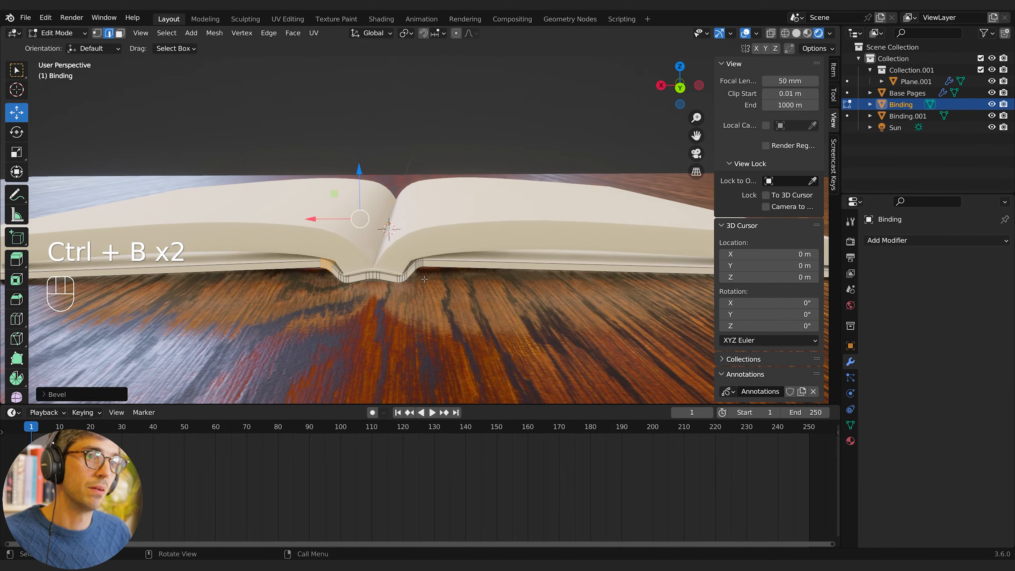
{"action": "key", "text": "Tab"}
Step: Inspect the bevelled binding around the open book from above and enlarge the timeline area
{"action": "middle_click_drag", "start_coordinate": [424, 279], "coordinate": [450, 279]}
{"action": "scroll", "coordinate": [469, 292], "scroll_direction": "down", "scroll_amount": 6}
{"action": "scroll", "coordinate": [472, 276], "scroll_direction": "up", "scroll_amount": 3}
{"action": "scroll", "coordinate": [472, 275], "scroll_direction": "up", "scroll_amount": 4}
{"action": "scroll", "coordinate": [595, 302], "scroll_direction": "down", "scroll_amount": 4}
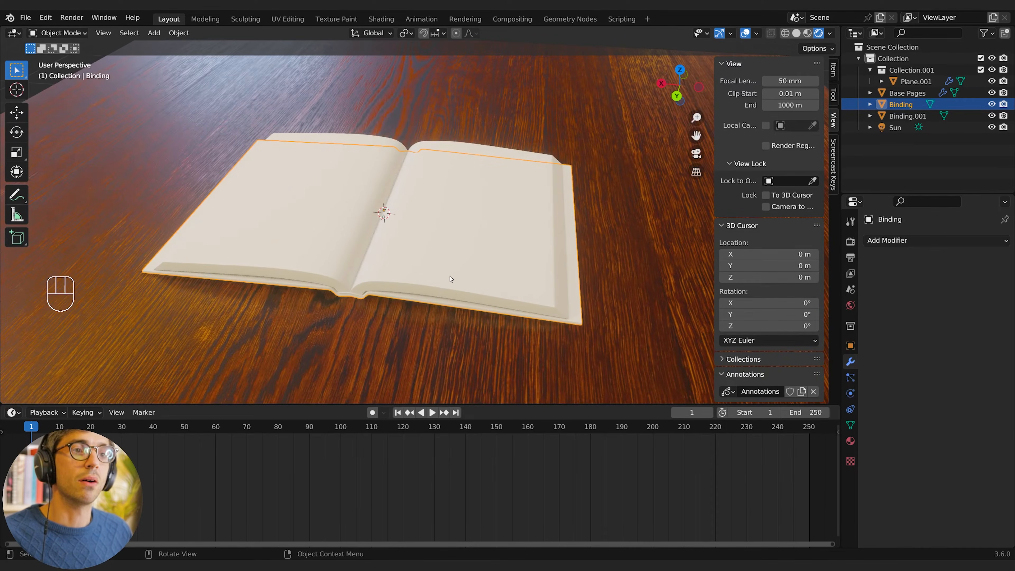
{"action": "left_click", "coordinate": [451, 279]}
{"action": "left_click", "coordinate": [442, 307]}
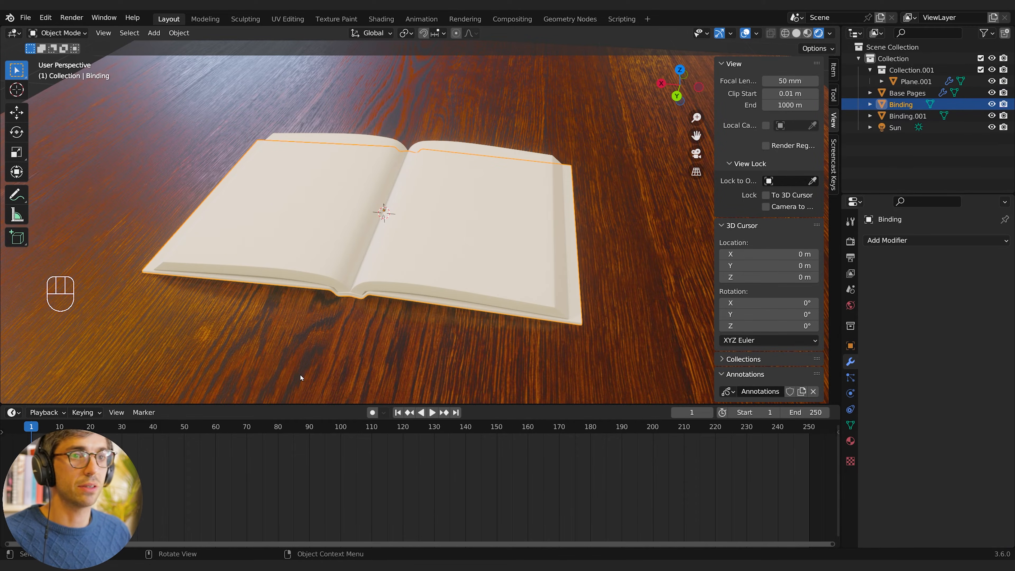
{"action": "left_click_drag", "start_coordinate": [28, 404], "coordinate": [2, 373]}
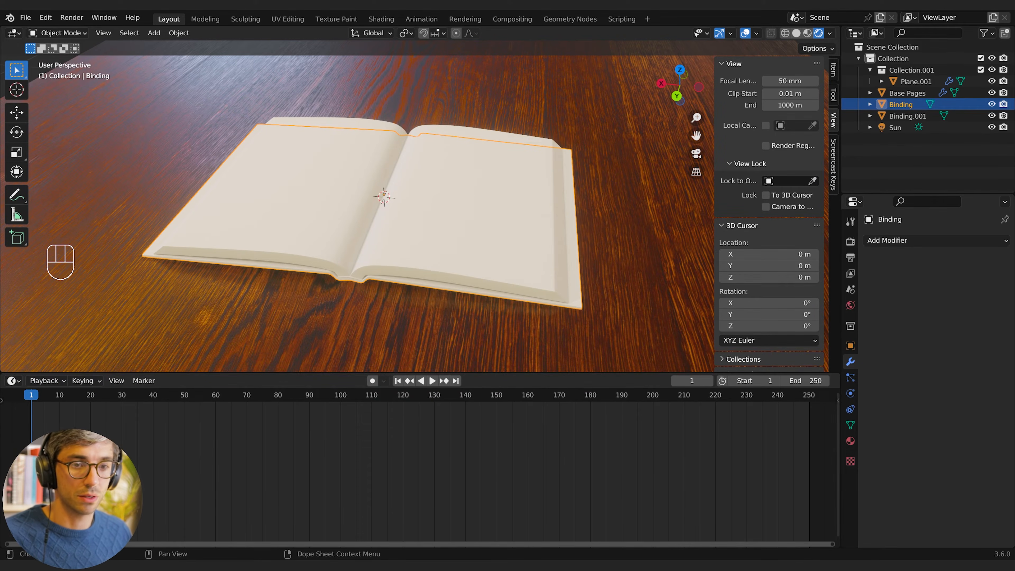
Step: Switch to Poly Haven in the browser and open the Leather Red 02 asset from the Fabric textures
{"action": "mouse_move", "coordinate": [243, 567]}
{"action": "left_click", "coordinate": [262, 534]}
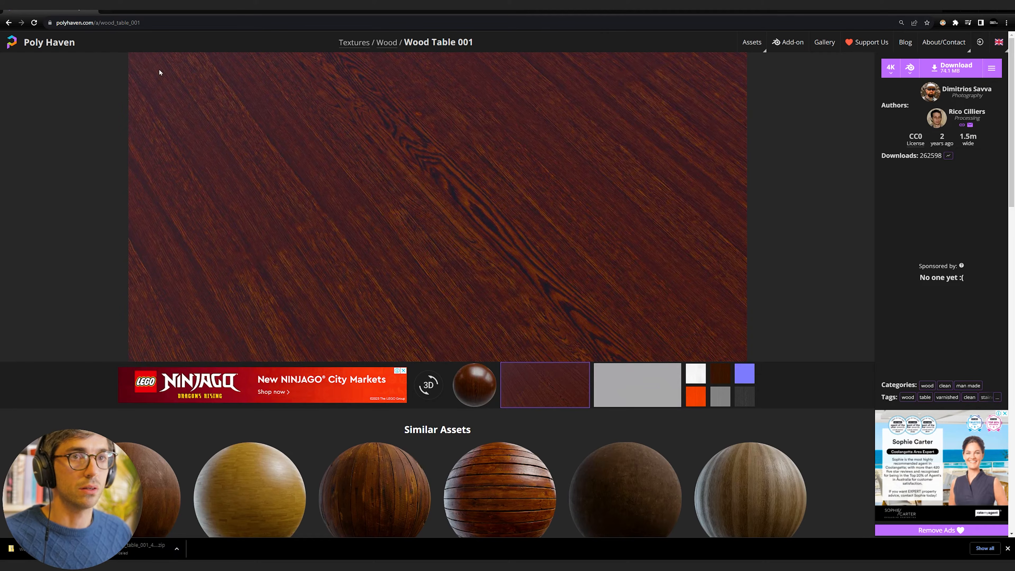
{"action": "left_click", "coordinate": [9, 22]}
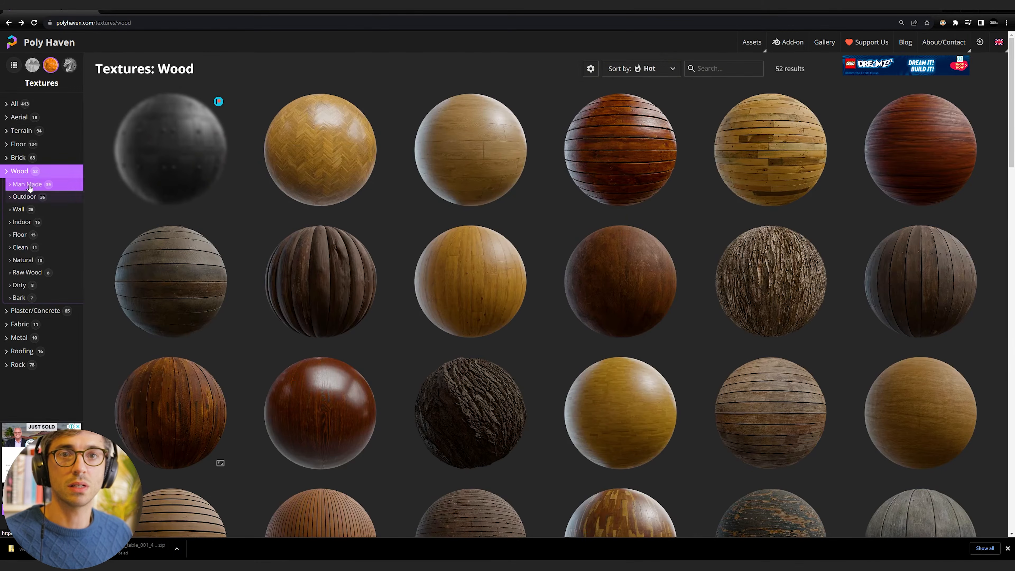
{"action": "left_click", "coordinate": [21, 324]}
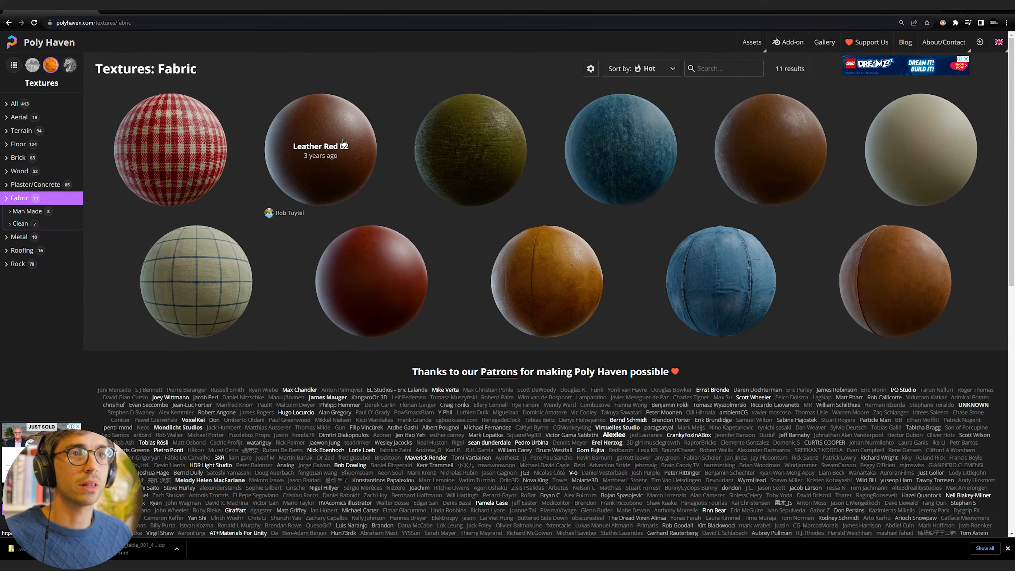
{"action": "left_click", "coordinate": [343, 142]}
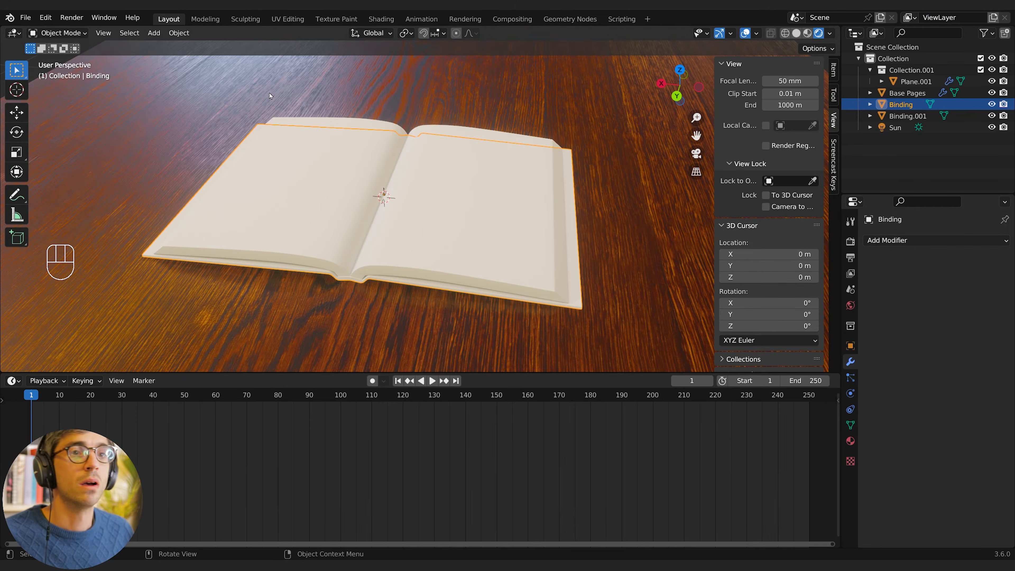
Step: Append the collection named Collection from leather_red_02_4k.blend in the Downloads folder
{"action": "left_click", "coordinate": [25, 17]}
{"action": "left_click", "coordinate": [78, 144]}
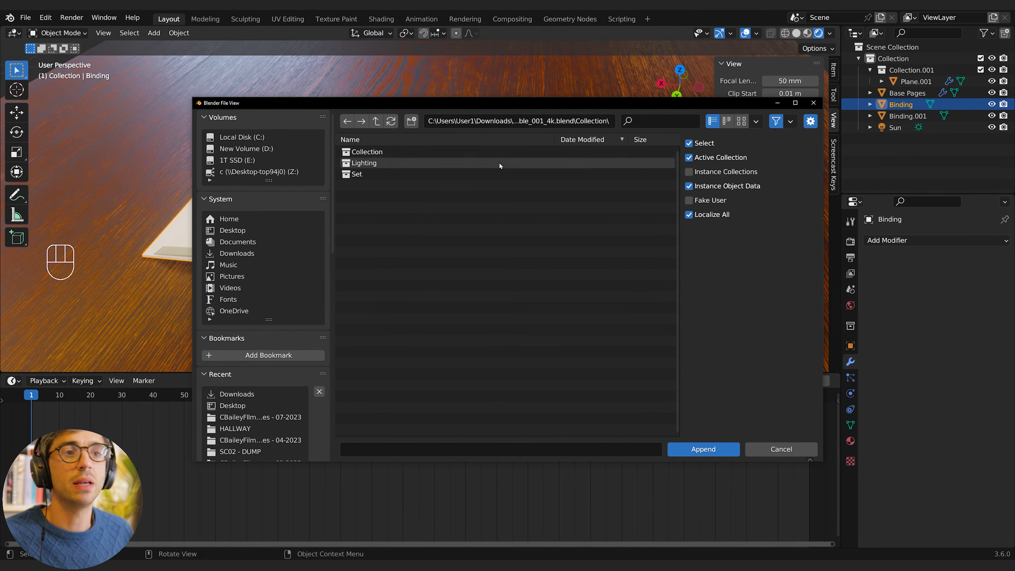
{"action": "left_click", "coordinate": [375, 121]}
{"action": "left_click", "coordinate": [375, 121]}
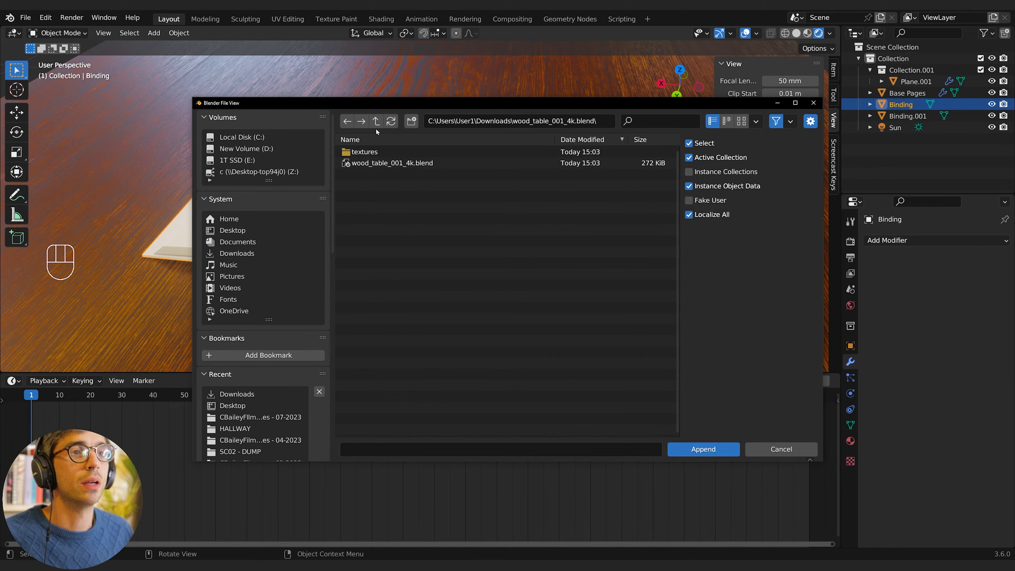
{"action": "left_click", "coordinate": [377, 127]}
{"action": "double_click", "coordinate": [382, 152]}
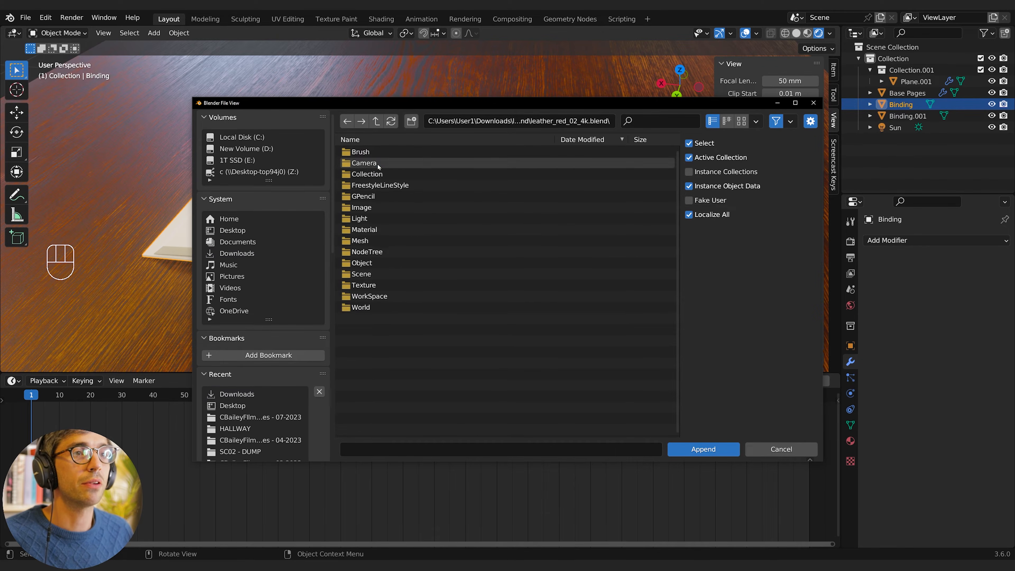
{"action": "double_click", "coordinate": [378, 163]}
{"action": "double_click", "coordinate": [380, 152]}
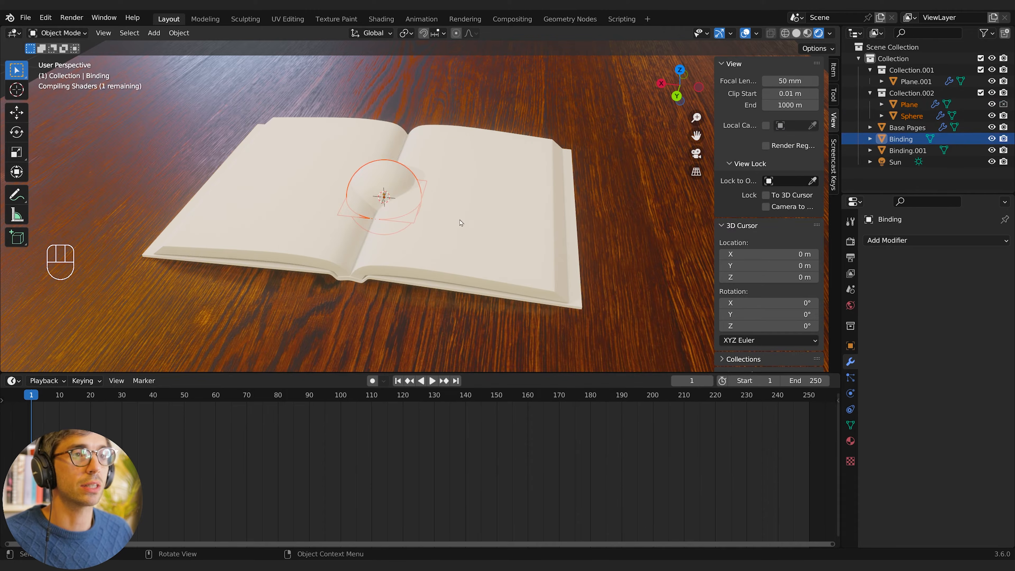
Step: Delete the appended Plane and Sphere together with their Collection.002
{"action": "left_click", "coordinate": [911, 114], "text": "shift"}
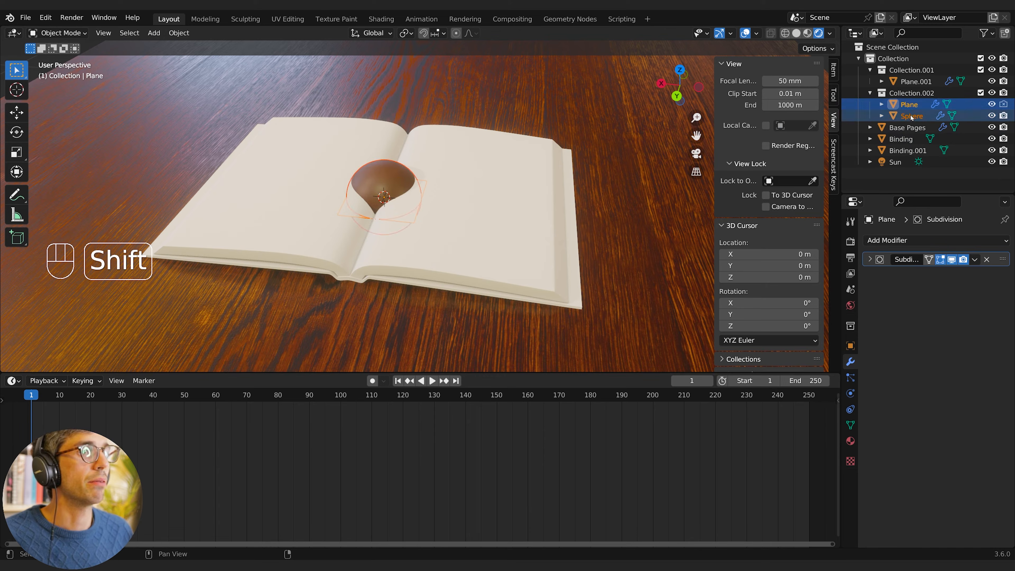
{"action": "key", "text": "x"}
{"action": "left_click", "coordinate": [515, 95]}
{"action": "key", "text": "x"}
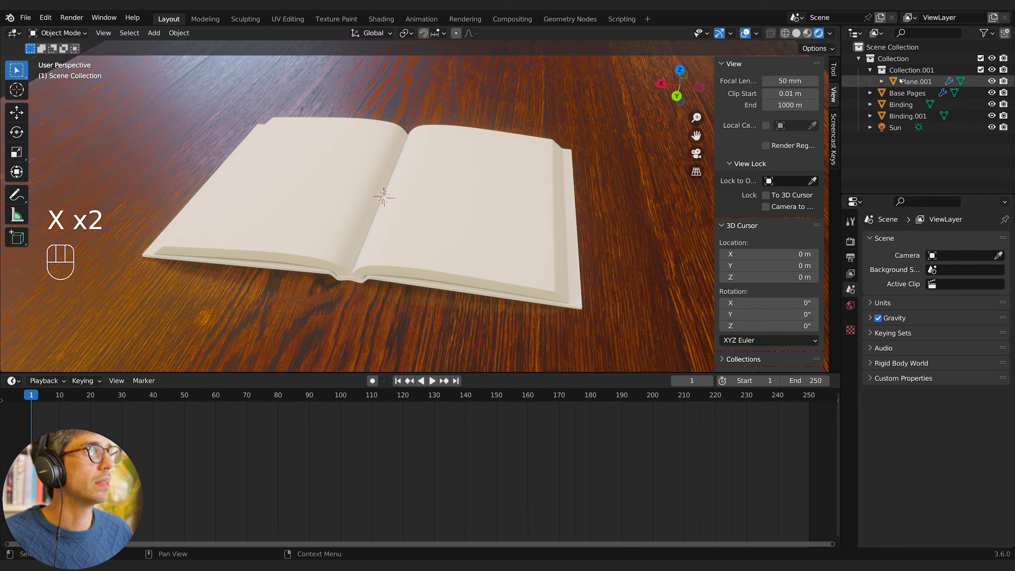
{"action": "left_click", "coordinate": [902, 82]}
{"action": "left_click", "coordinate": [898, 156]}
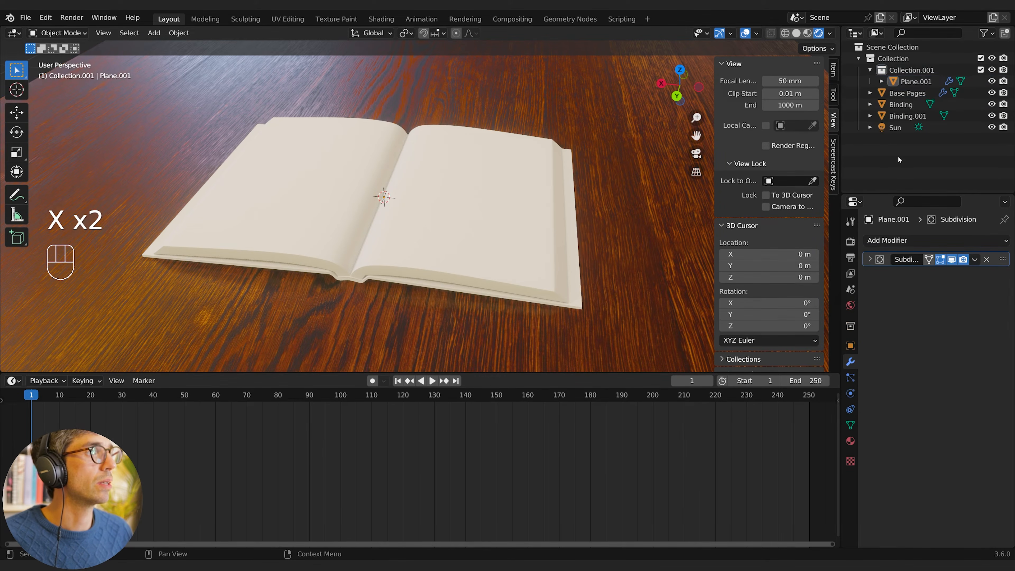
Step: Assign the leather_red_02 material to the Binding
{"action": "left_click", "coordinate": [577, 273]}
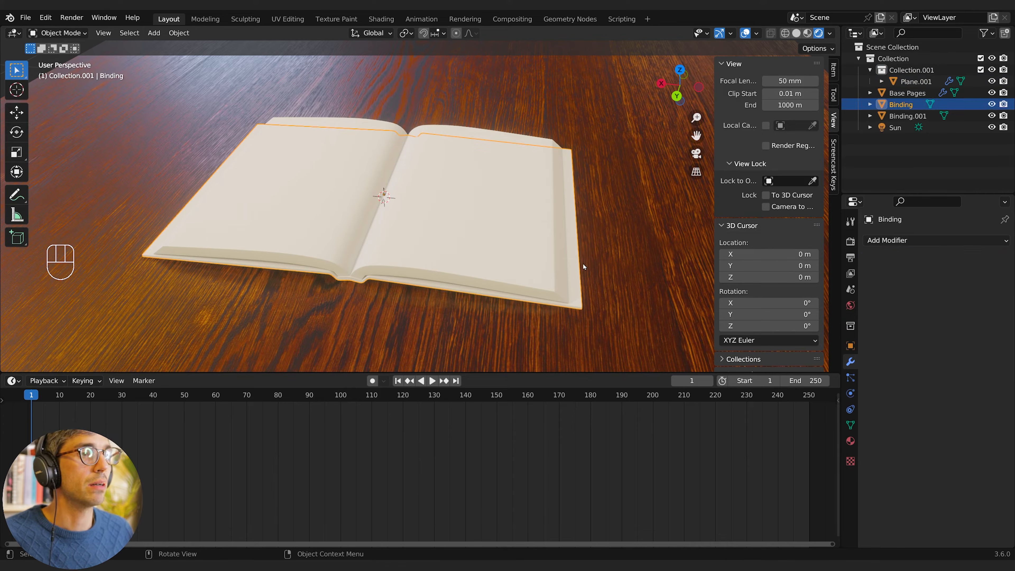
{"action": "left_click", "coordinate": [850, 441]}
{"action": "left_click", "coordinate": [871, 288]}
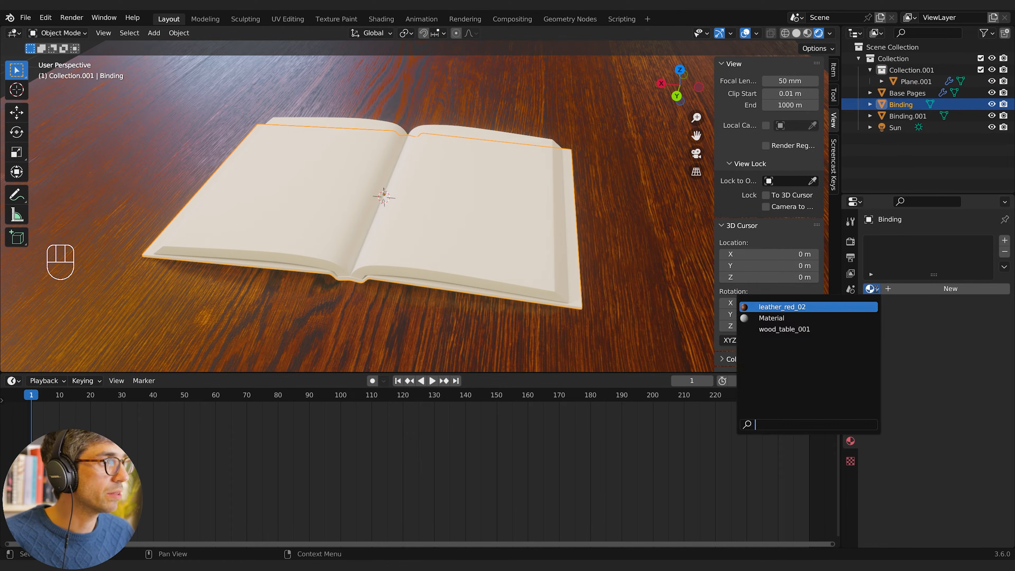
{"action": "left_click", "coordinate": [847, 307]}
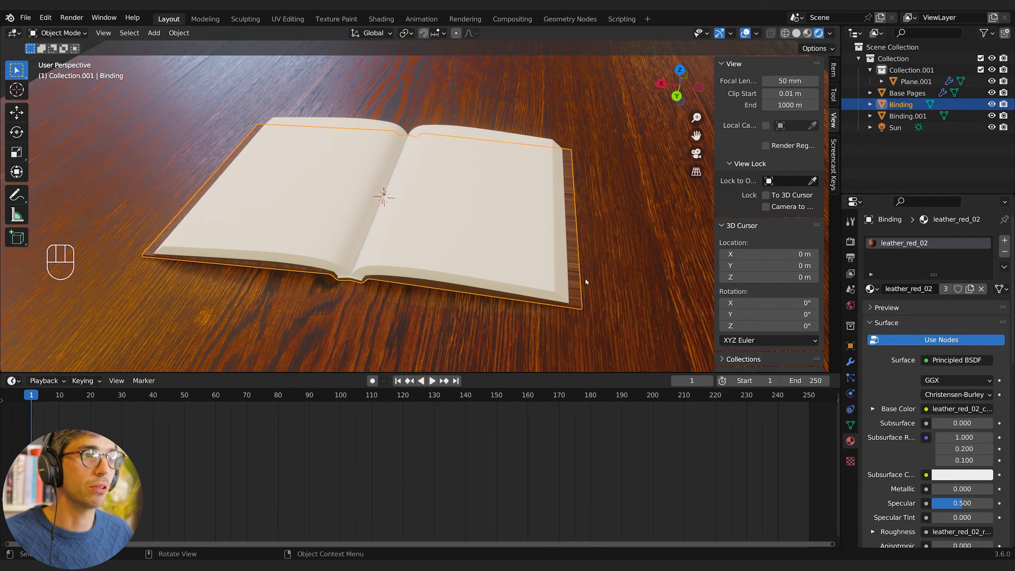
Step: UV-map the whole Binding mesh with Cube Projection
{"action": "middle_click_drag", "start_coordinate": [382, 245], "coordinate": [362, 299]}
{"action": "left_click", "coordinate": [850, 361]}
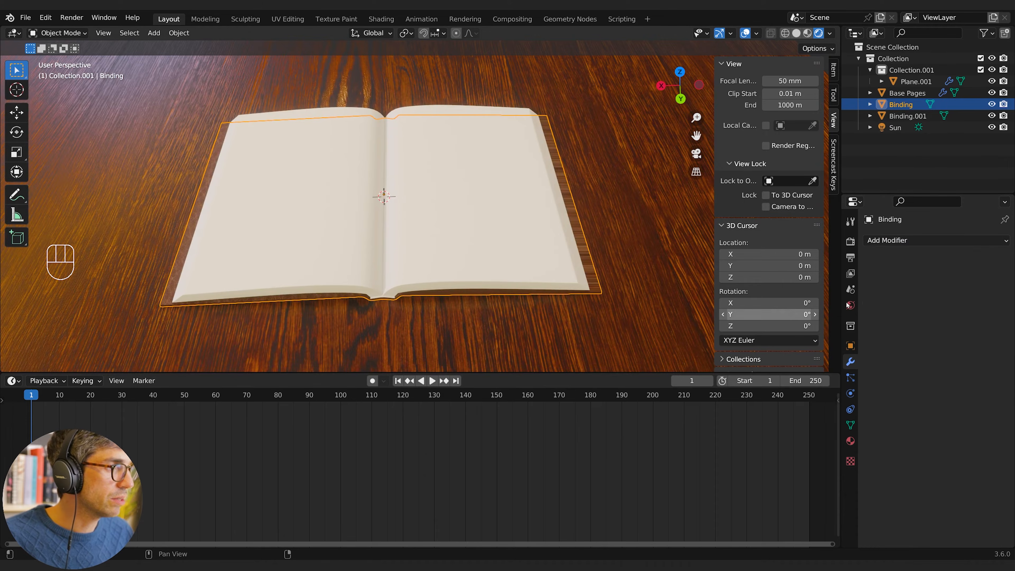
{"action": "mouse_move", "coordinate": [599, 283]}
{"action": "middle_mouse_down"}
{"action": "mouse_move", "coordinate": [606, 307]}
{"action": "mouse_move", "coordinate": [593, 295]}
{"action": "middle_mouse_up"}
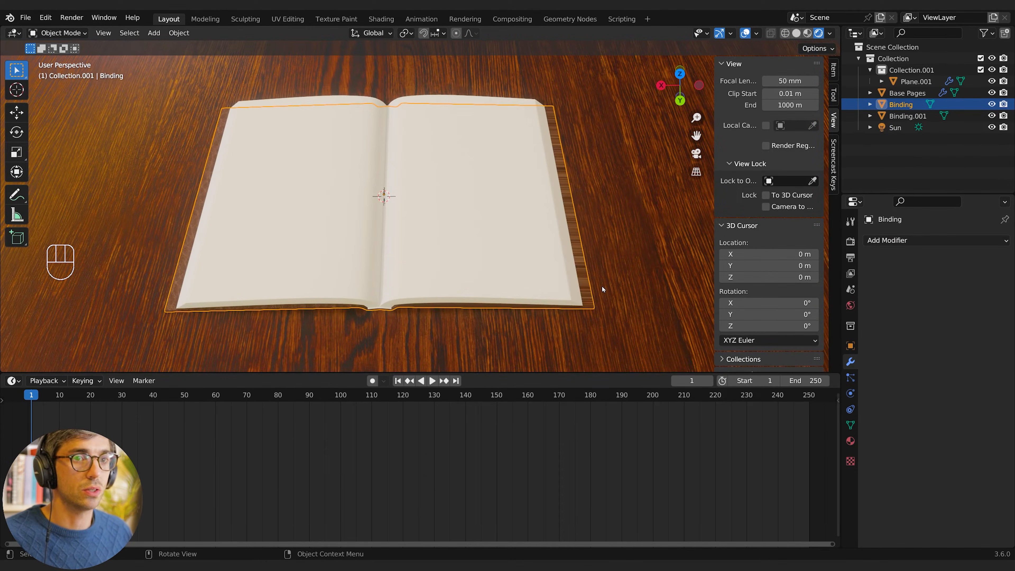
{"action": "key", "text": "Tab"}
{"action": "key", "text": "a"}
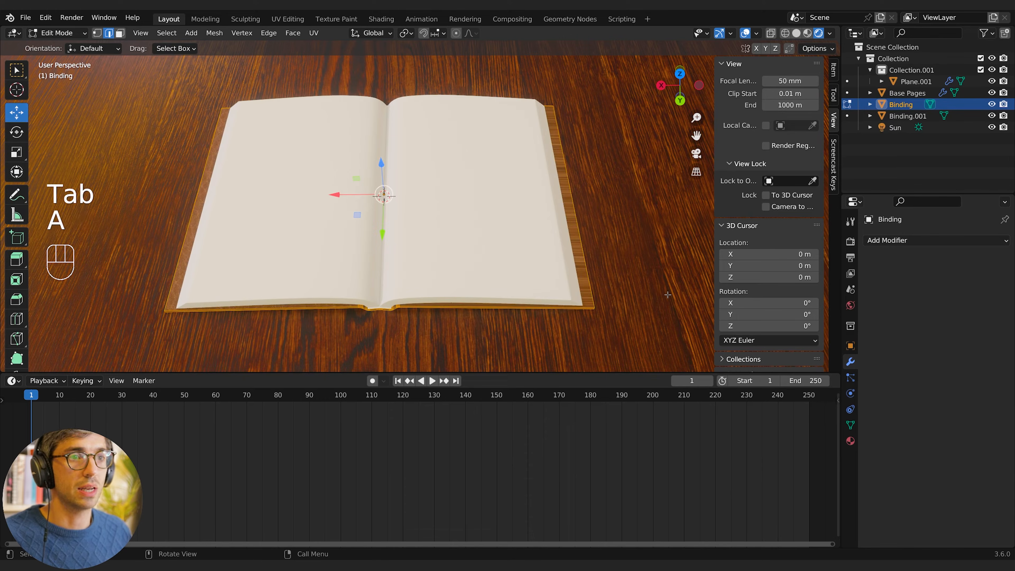
{"action": "key", "text": "u"}
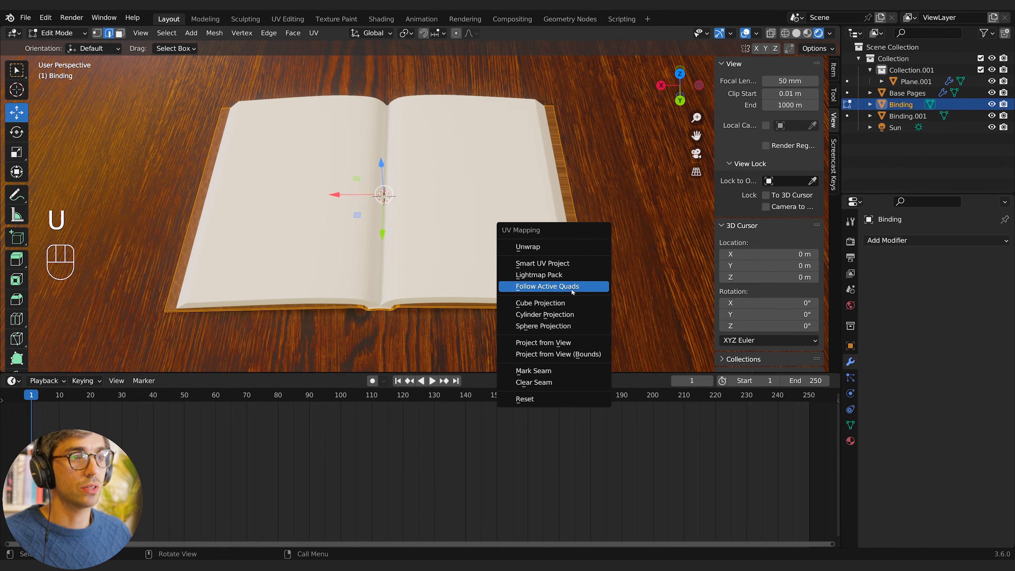
{"action": "left_click", "coordinate": [572, 302]}
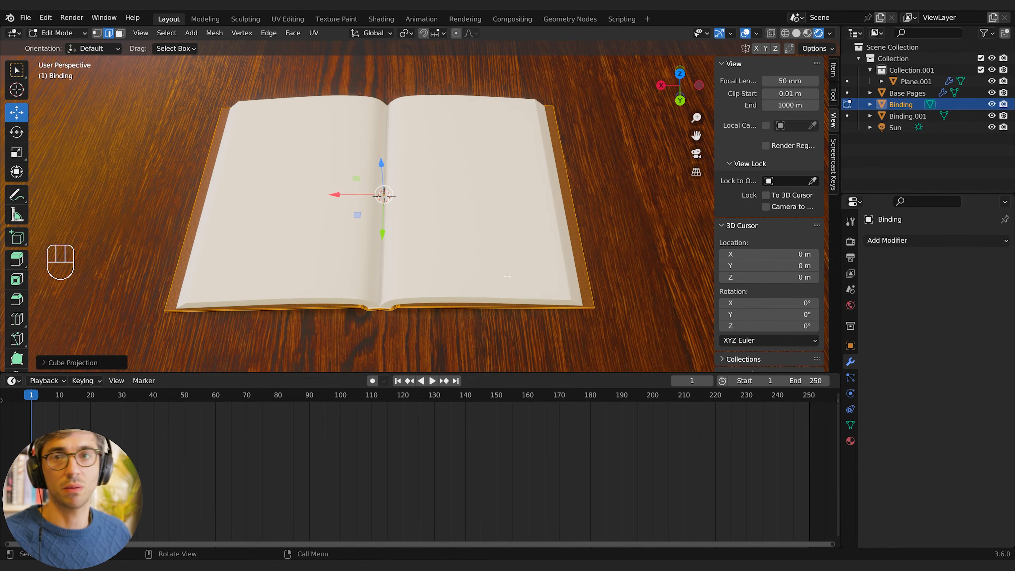
{"action": "key", "text": "Tab"}
Step: Add a Bevel modifier with a 0.05 m amount and 3 segments to the Binding and shade it smooth
{"action": "middle_click_drag", "start_coordinate": [596, 248], "coordinate": [479, 252]}
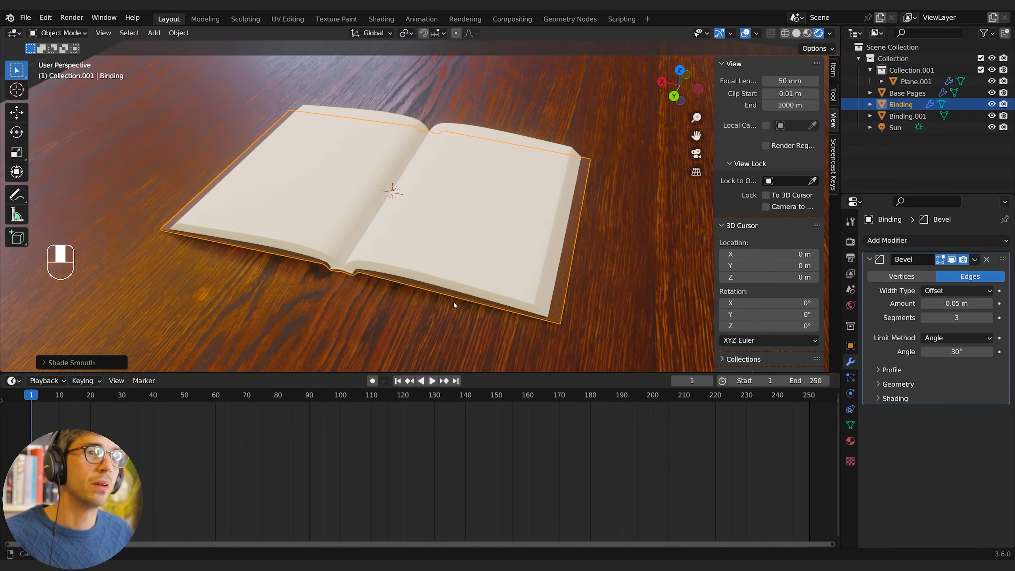
{"action": "middle_click_drag", "start_coordinate": [454, 302], "coordinate": [456, 295]}
{"action": "middle_click_drag", "start_coordinate": [588, 262], "coordinate": [585, 280], "text": "shift"}
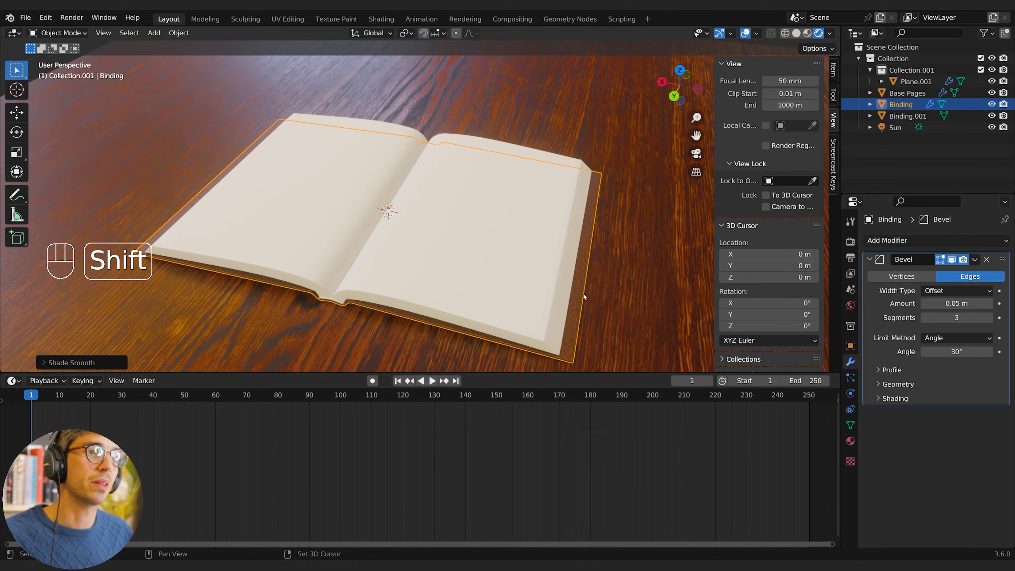
Step: Turn the timeline area into a Shader Editor and enlarge it to show the leather_red_02 nodes
{"action": "left_click", "coordinate": [14, 381]}
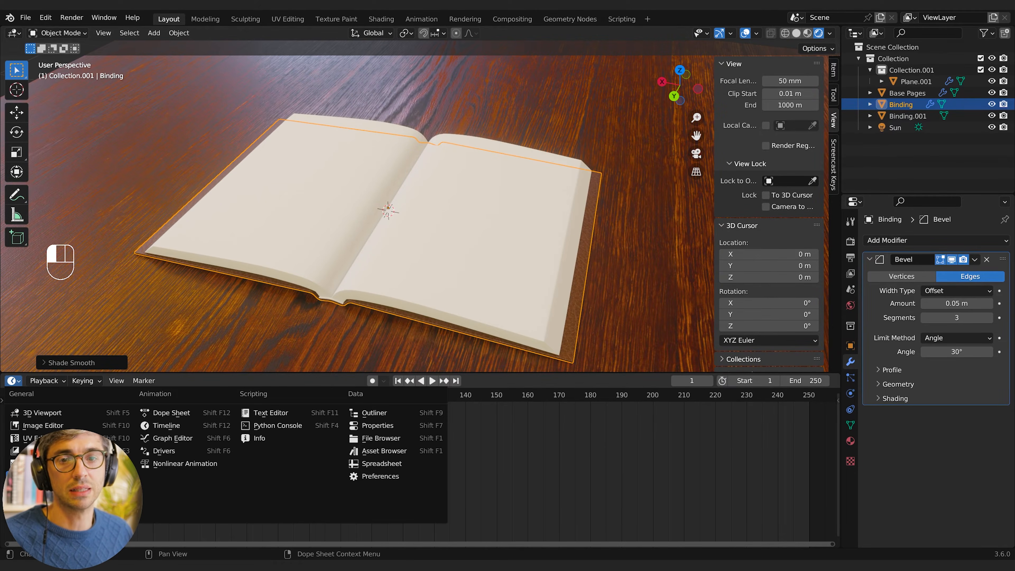
{"action": "left_click", "coordinate": [52, 489]}
{"action": "left_click_drag", "start_coordinate": [347, 372], "coordinate": [346, 213]}
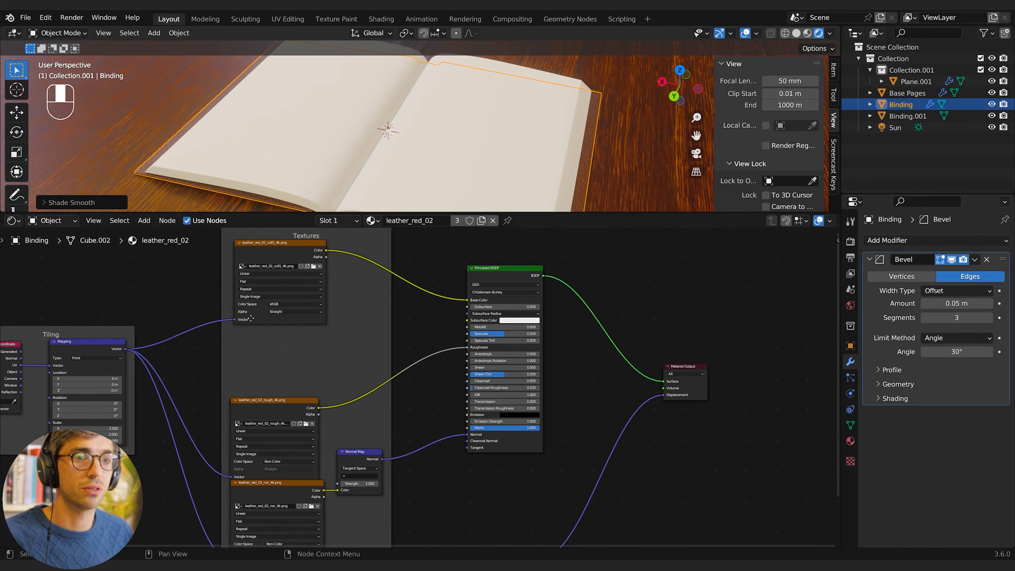
Step: Insert a Hue/Saturation/Value node between the leather color texture and the Principled BSDF's Base Color
{"action": "middle_click_drag", "start_coordinate": [218, 379], "coordinate": [393, 382]}
{"action": "middle_click_drag", "start_coordinate": [675, 302], "coordinate": [395, 371]}
{"action": "key", "text": "shift+a"}
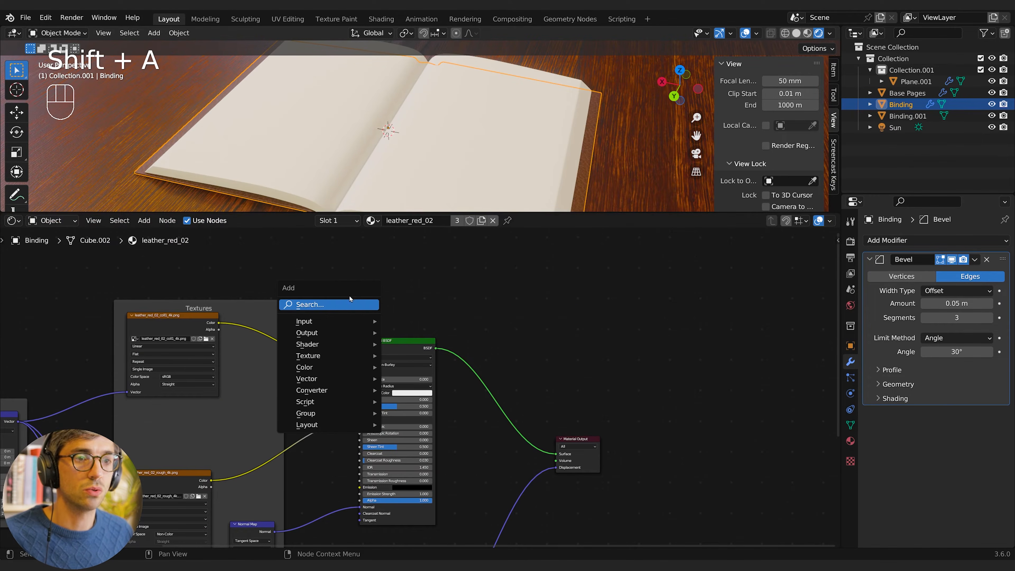
{"action": "left_click", "coordinate": [349, 302]}
{"action": "type", "text": "hue"}
{"action": "key", "text": "Return"}
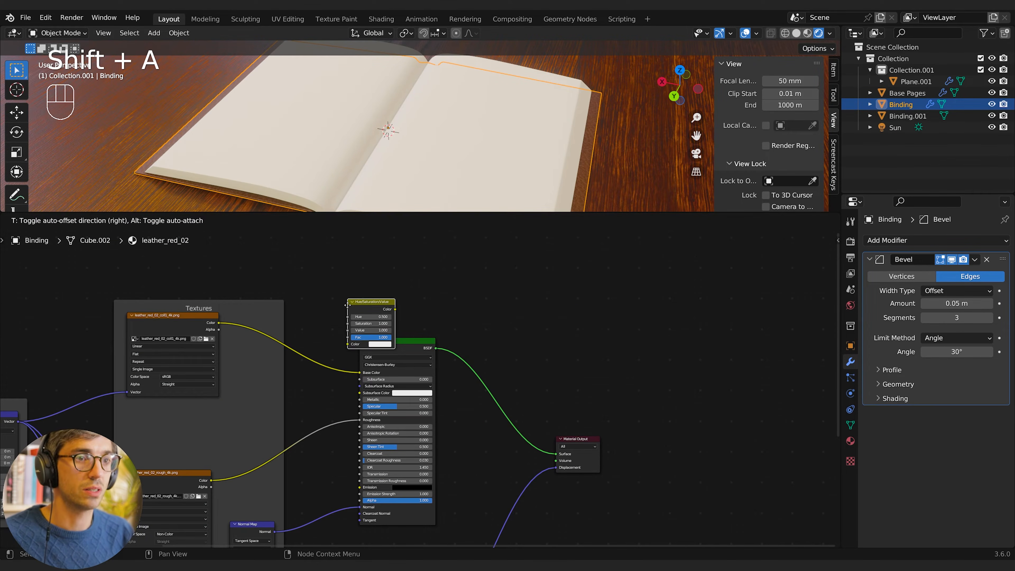
{"action": "left_click", "coordinate": [286, 326]}
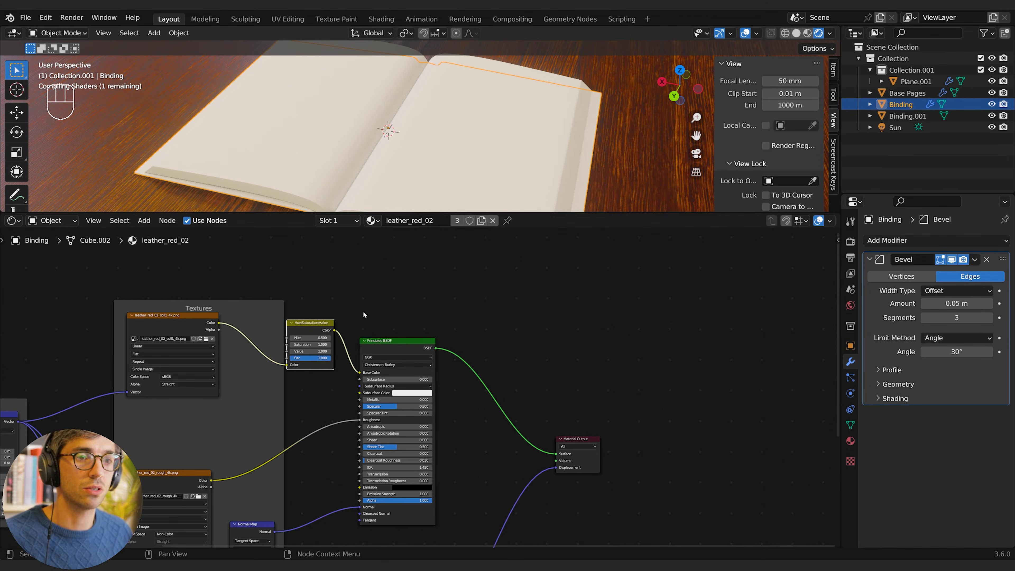
Step: Adjust the Hue/Saturation/Value node's hue to turn the leather cover dark teal
{"action": "left_click", "coordinate": [291, 338]}
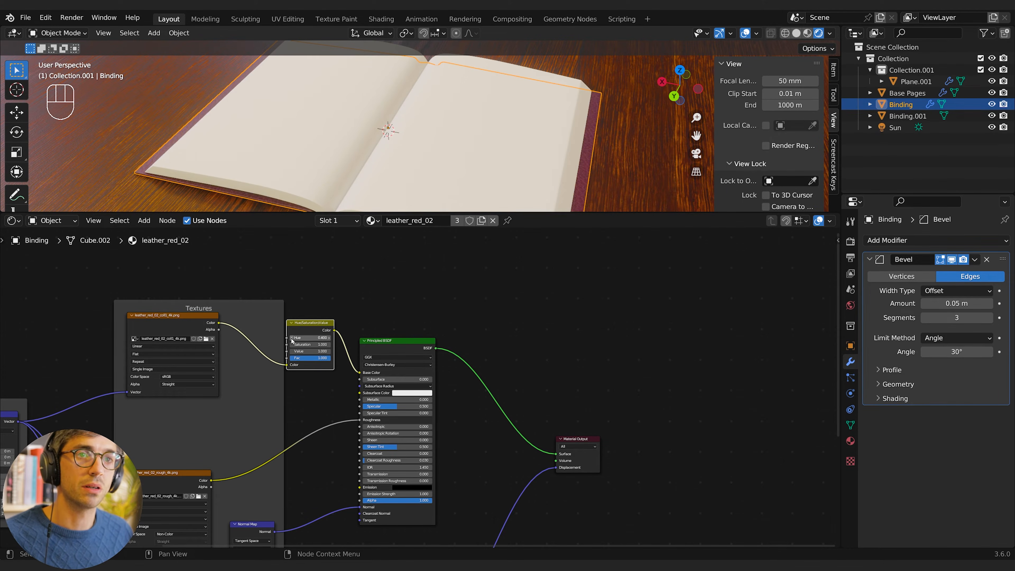
{"action": "left_click", "coordinate": [330, 338]}
{"action": "left_click", "coordinate": [331, 338]}
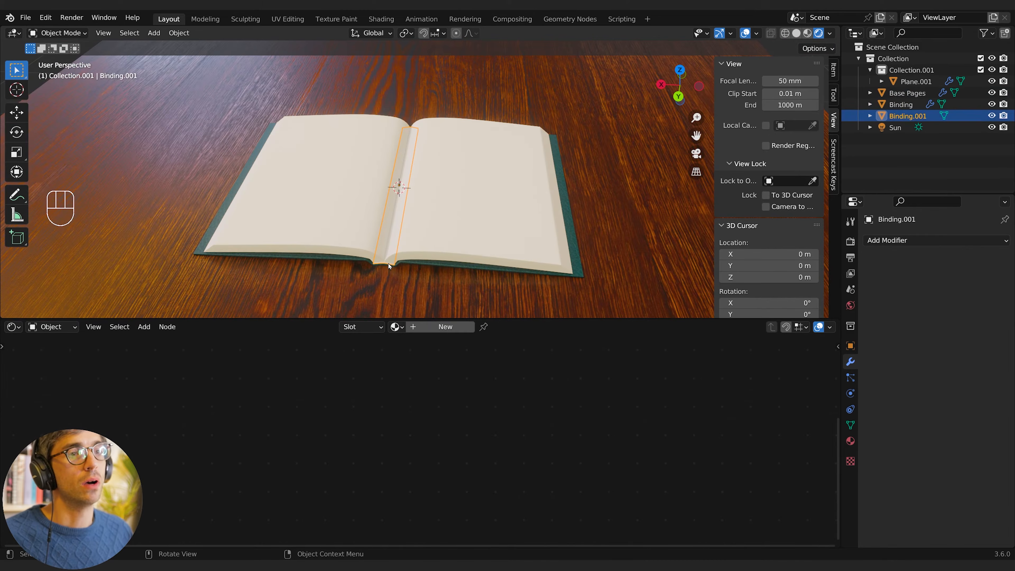
Step: Select the thin Binding.001 strip at the foot of the spine and give it a new material
{"action": "left_click", "coordinate": [389, 266]}
{"action": "scroll", "coordinate": [389, 266], "scroll_direction": "up", "scroll_amount": 3}
{"action": "middle_click_drag", "start_coordinate": [396, 281], "coordinate": [385, 199], "text": "shift"}
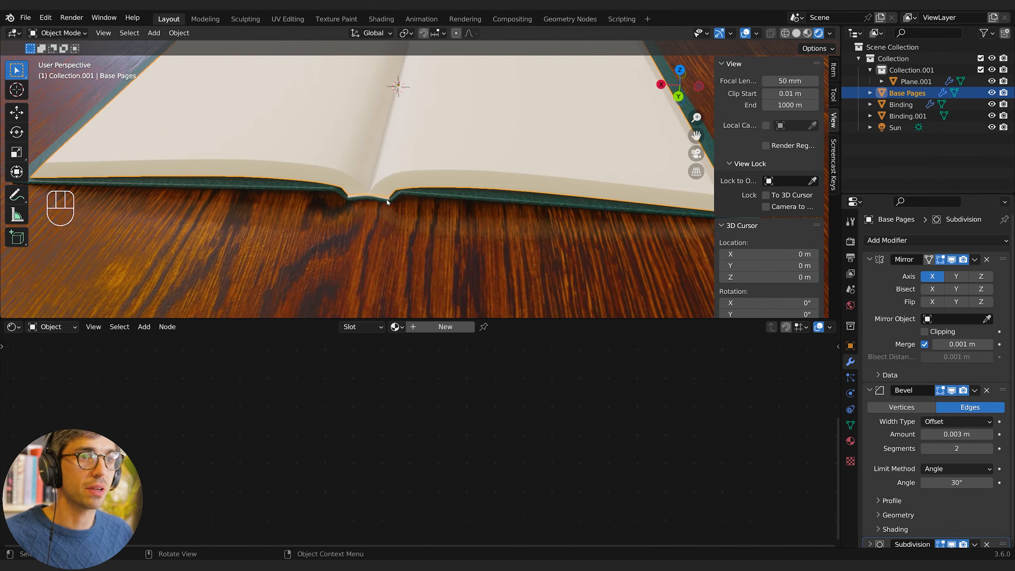
{"action": "left_click", "coordinate": [386, 200]}
{"action": "left_click", "coordinate": [348, 419]}
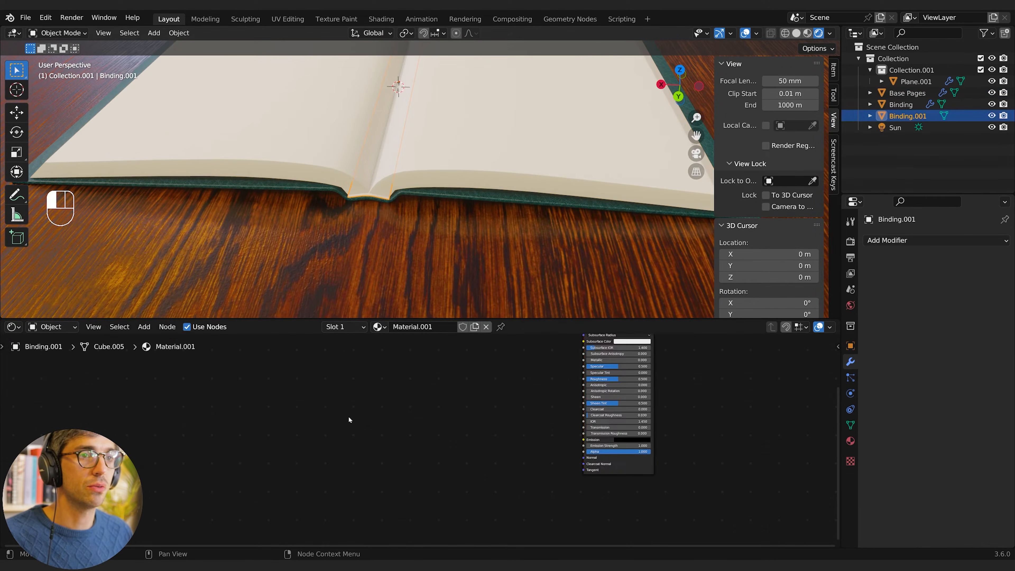
Step: Set the Principled BSDF's Base Color of the binding strip material to dark navy blue
{"action": "middle_click_drag", "start_coordinate": [368, 412], "coordinate": [401, 474]}
{"action": "middle_click_drag", "start_coordinate": [491, 416], "coordinate": [374, 411]}
{"action": "left_click", "coordinate": [558, 380]}
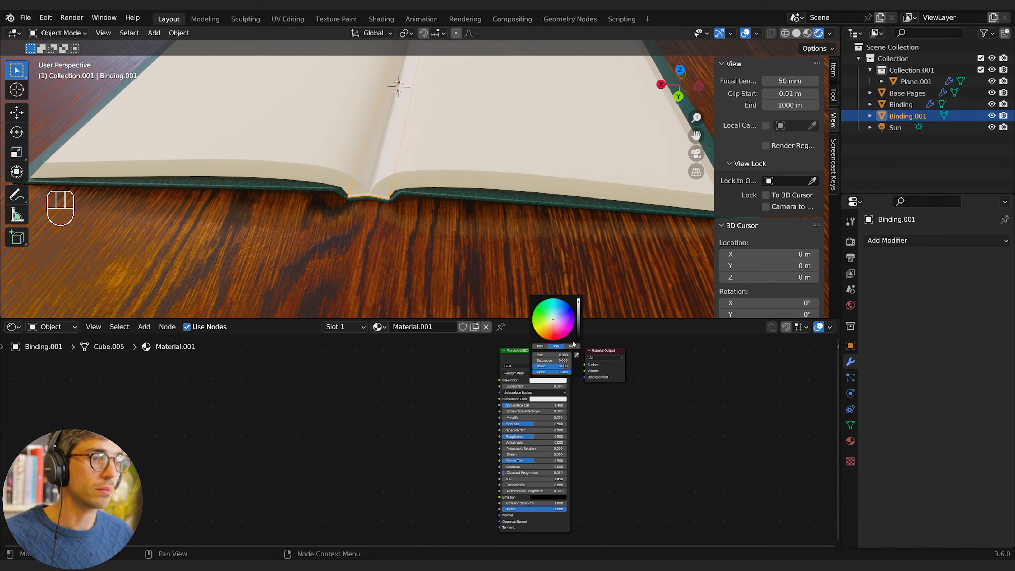
{"action": "left_click", "coordinate": [565, 305]}
{"action": "left_click_drag", "start_coordinate": [579, 303], "coordinate": [578, 329]}
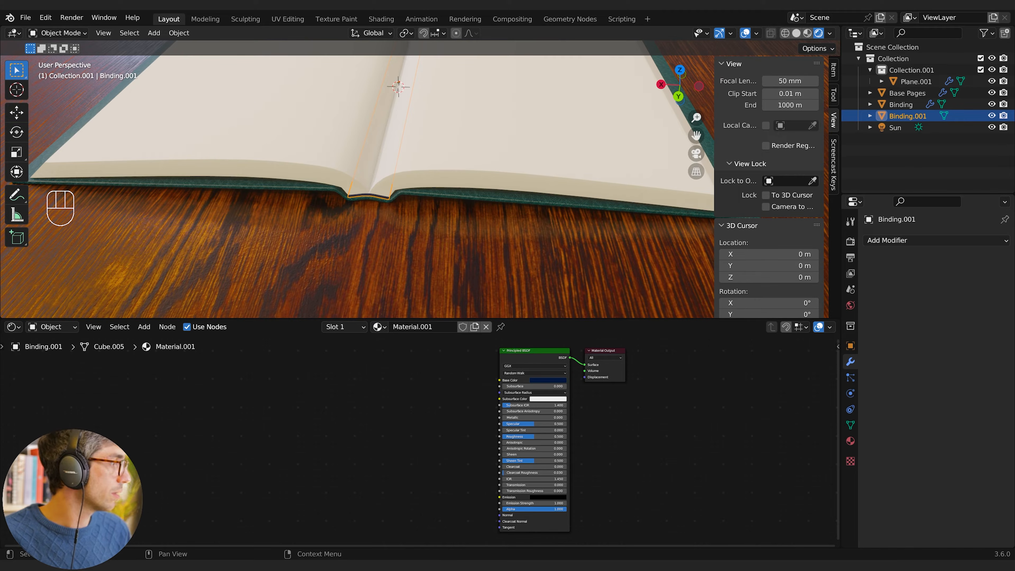
Step: Check the open-book reference photo in Snipping Tool and compare it with the modelled binding strip up close
{"action": "left_click_drag", "start_coordinate": [759, 570], "coordinate": [447, 172]}
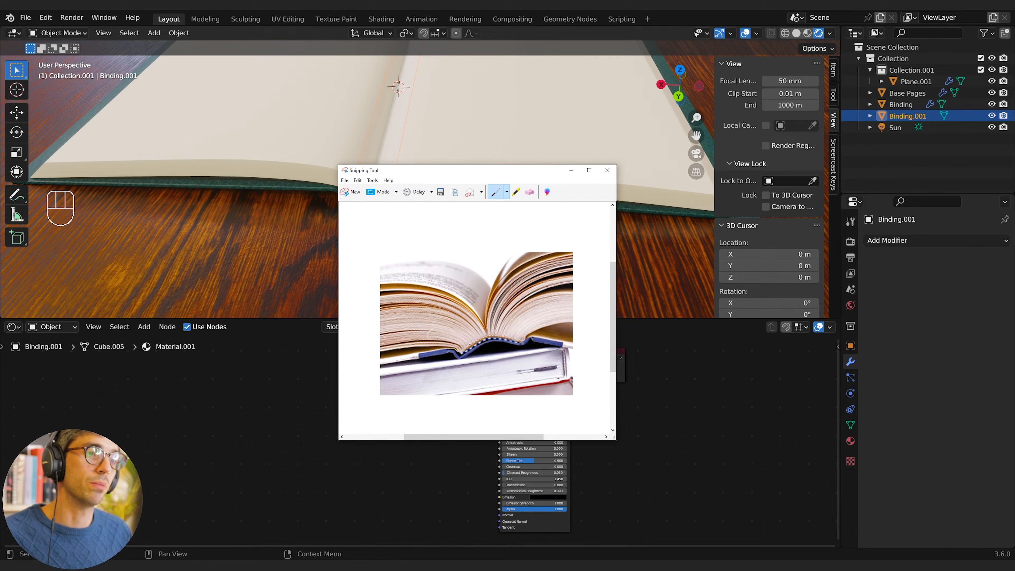
{"action": "left_click_drag", "start_coordinate": [434, 172], "coordinate": [1014, 378]}
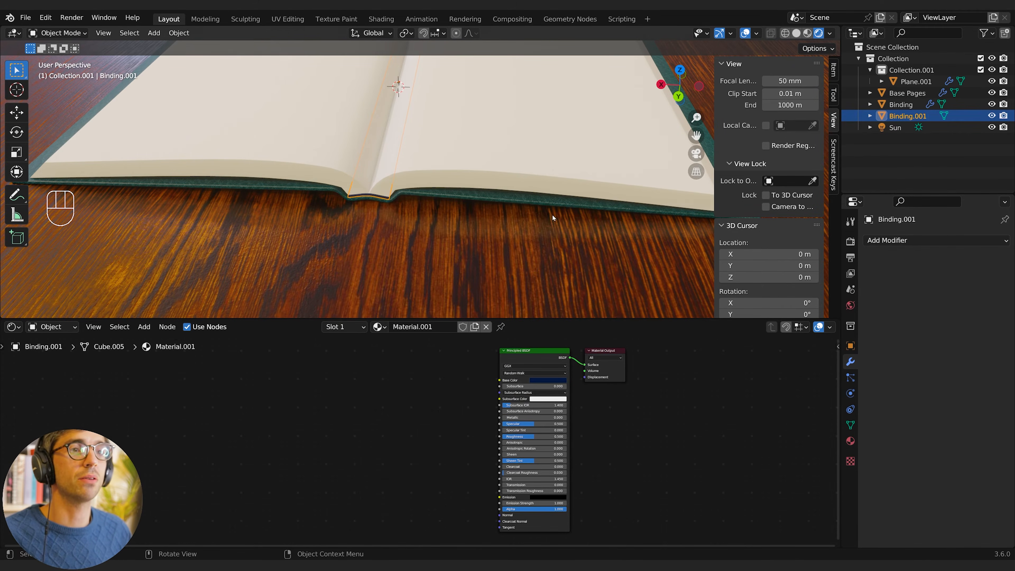
{"action": "middle_click_drag", "start_coordinate": [552, 217], "coordinate": [498, 220]}
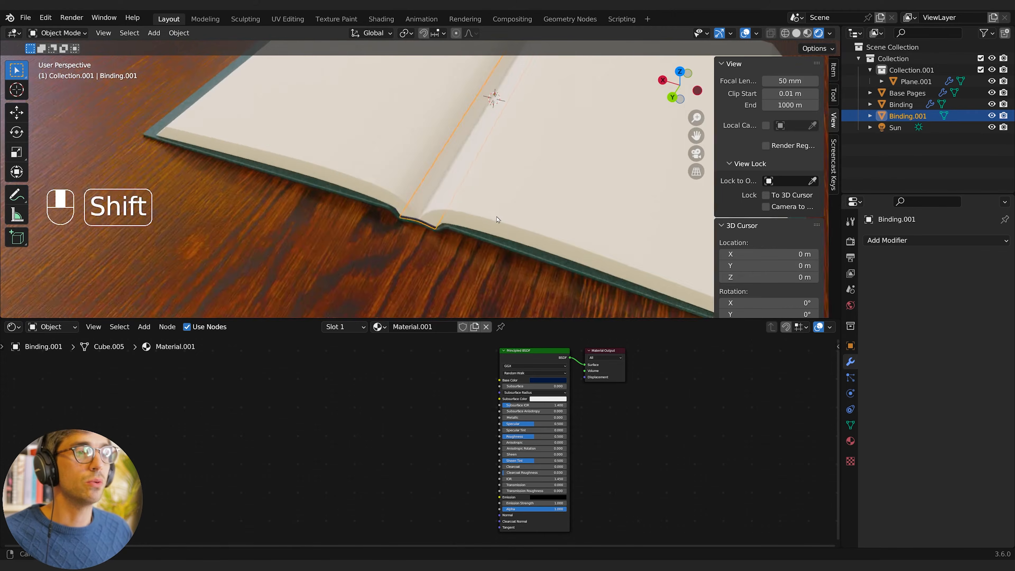
{"action": "scroll", "coordinate": [498, 219], "scroll_direction": "up", "scroll_amount": 5}
{"action": "key", "text": "shift+a"}
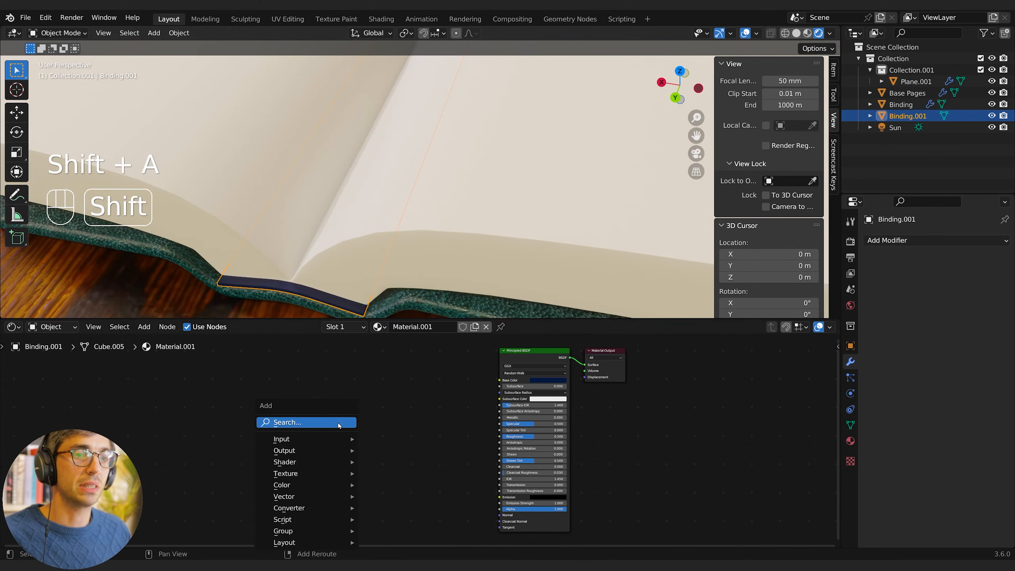
{"action": "left_click", "coordinate": [339, 425]}
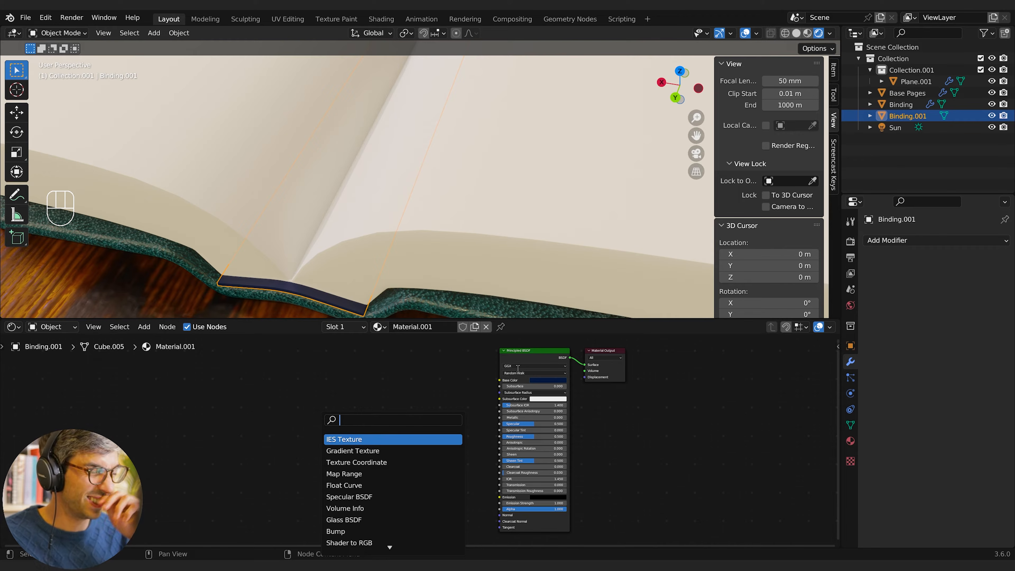
{"action": "type", "text": "chec"}
{"action": "key", "text": "Return"}
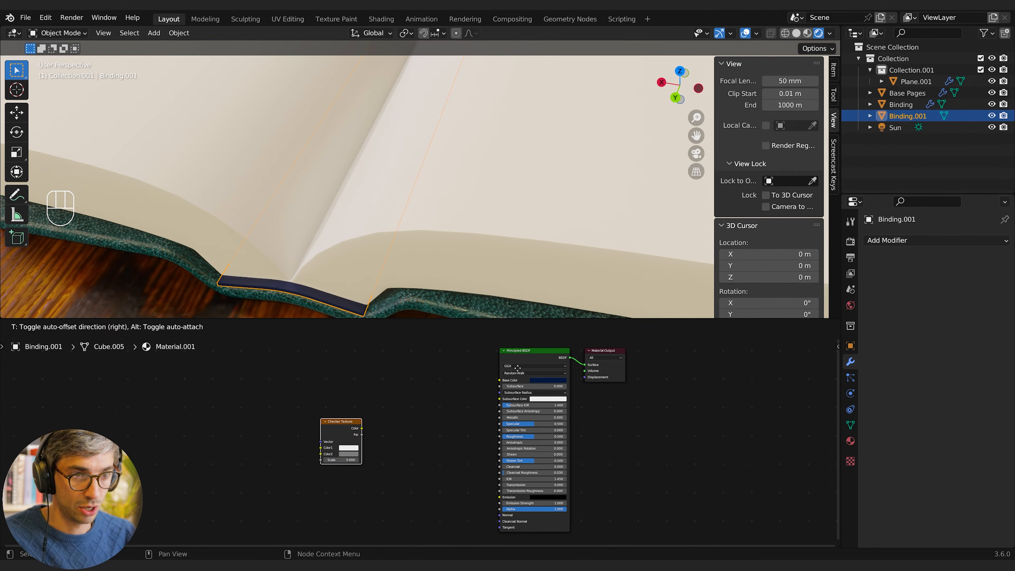
{"action": "left_click", "coordinate": [402, 413]}
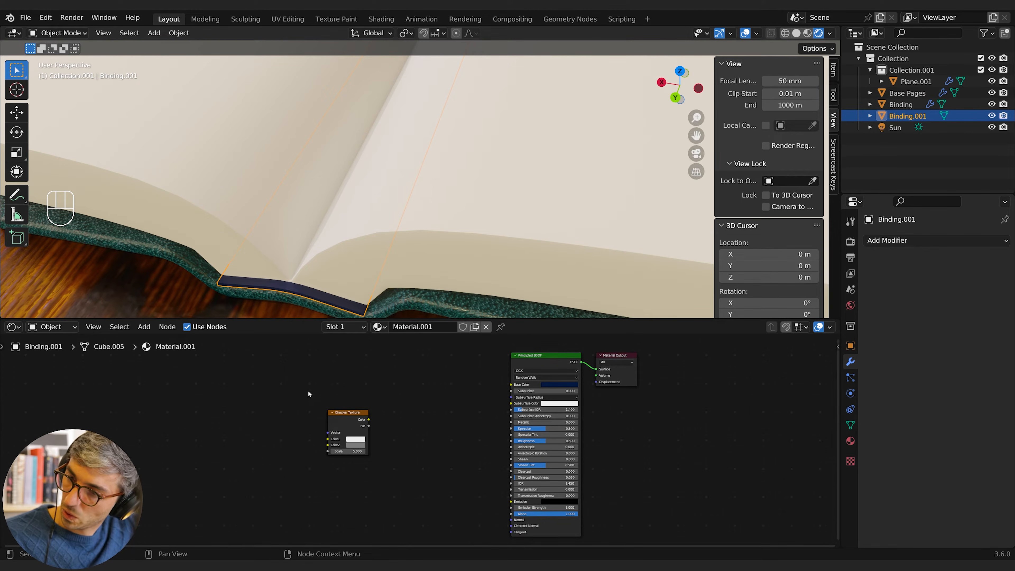
{"action": "key", "text": "x"}
Step: Add a Voronoi Texture node to the binding strip's material
{"action": "key", "text": "shift+a"}
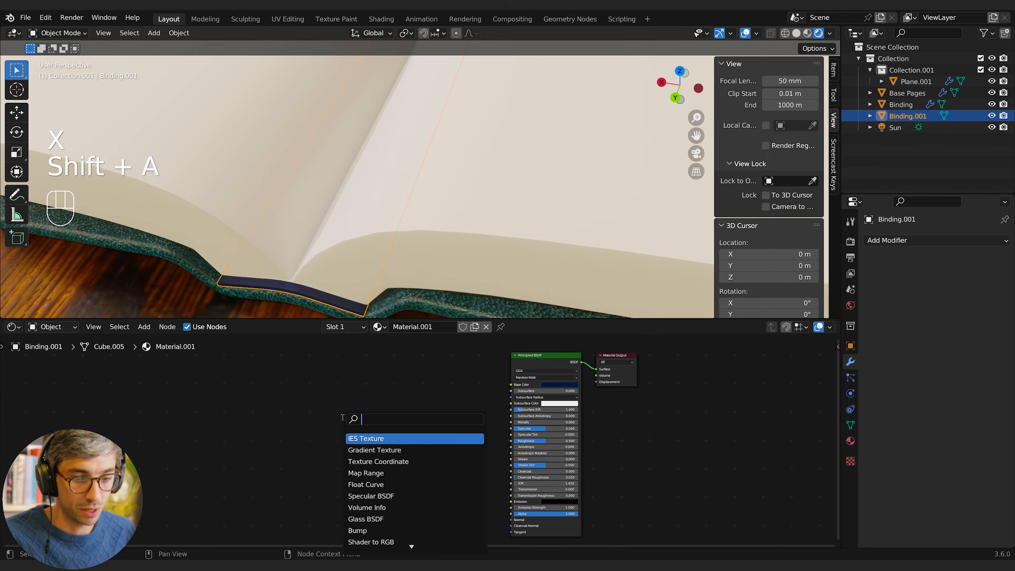
{"action": "type", "text": "voro"}
{"action": "key", "text": "Return"}
{"action": "left_click", "coordinate": [342, 417]}
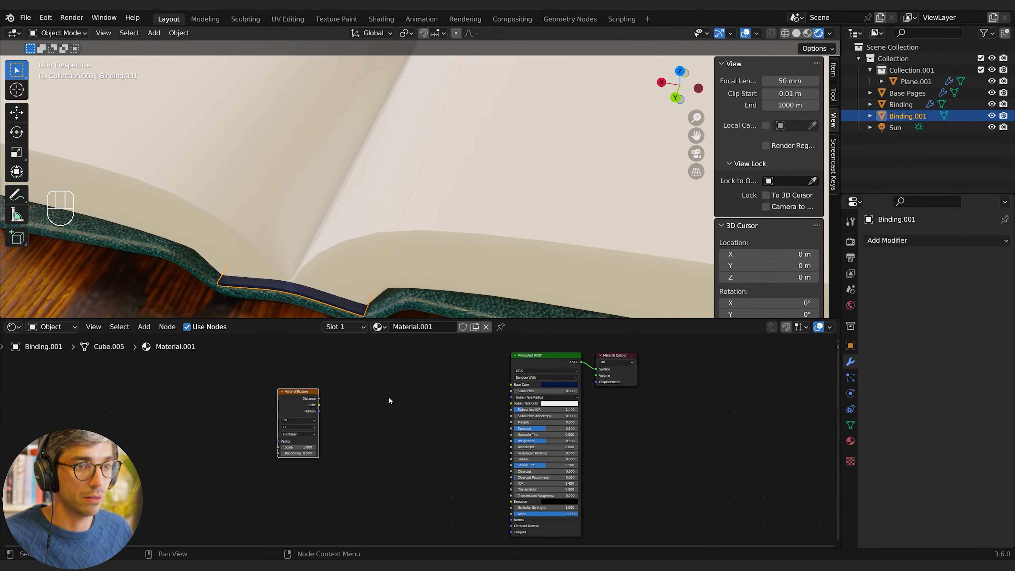
Step: Add a Color Ramp fed by the Voronoi Texture's Distance output and connect its Color to the Principled BSDF's Base Color
{"action": "key", "text": "shift+a"}
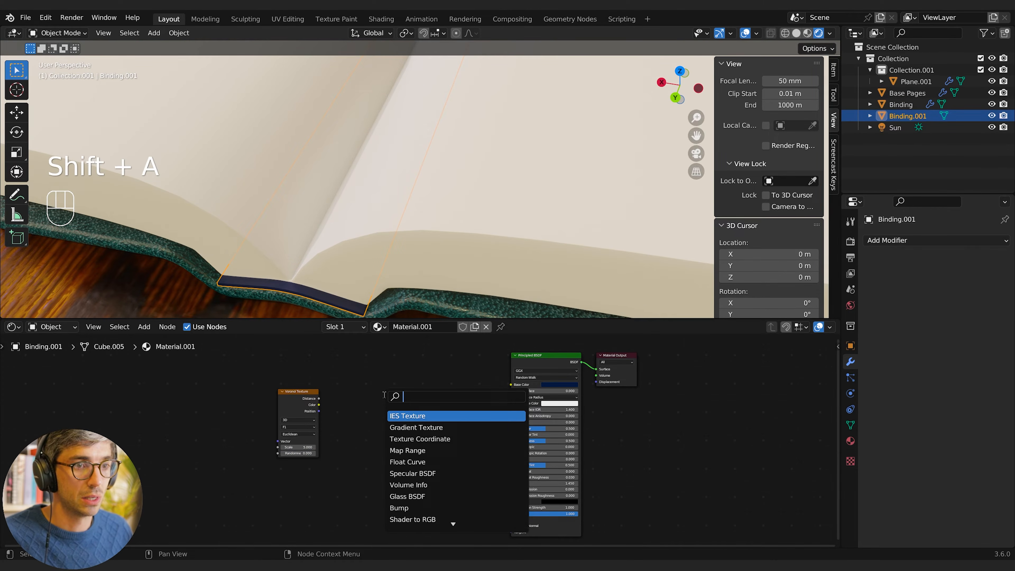
{"action": "type", "text": "colo"}
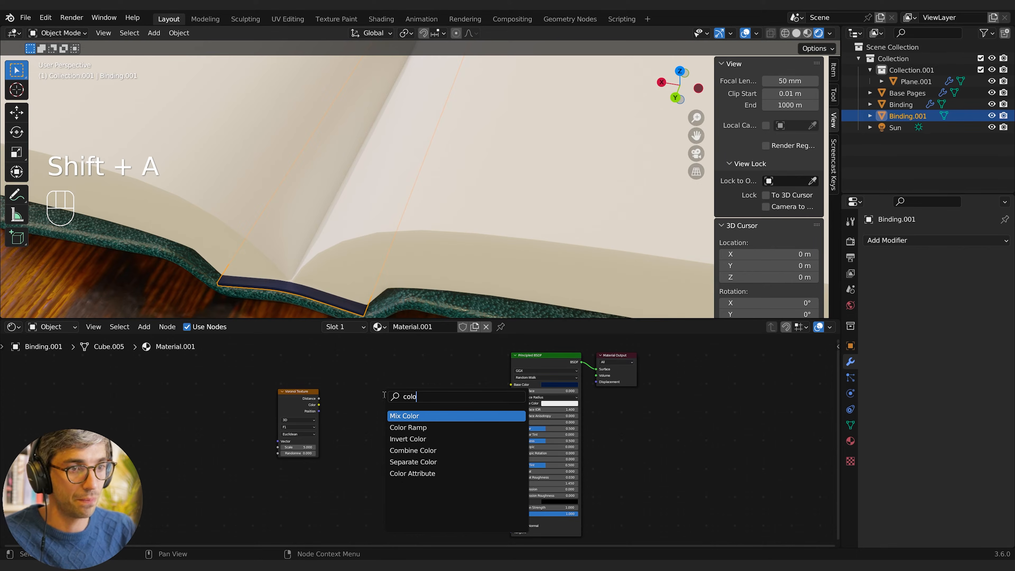
{"action": "key", "text": "Down"}
{"action": "key", "text": "Return"}
{"action": "left_click", "coordinate": [334, 384]}
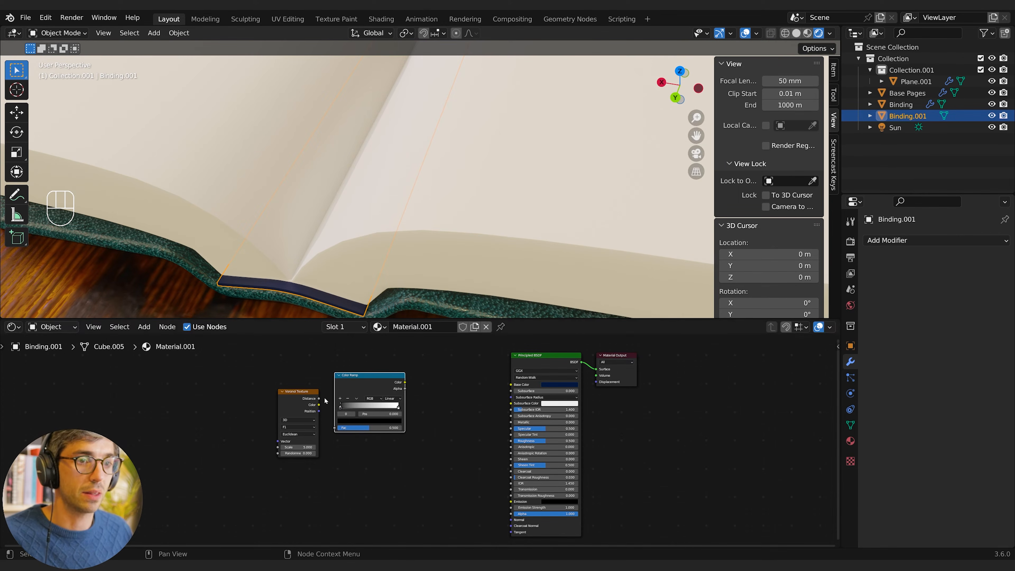
{"action": "left_click_drag", "start_coordinate": [318, 402], "coordinate": [337, 431]}
{"action": "left_click_drag", "start_coordinate": [405, 382], "coordinate": [510, 388]}
{"action": "middle_click_drag", "start_coordinate": [392, 446], "coordinate": [407, 443]}
{"action": "left_click_drag", "start_coordinate": [310, 391], "coordinate": [276, 389]}
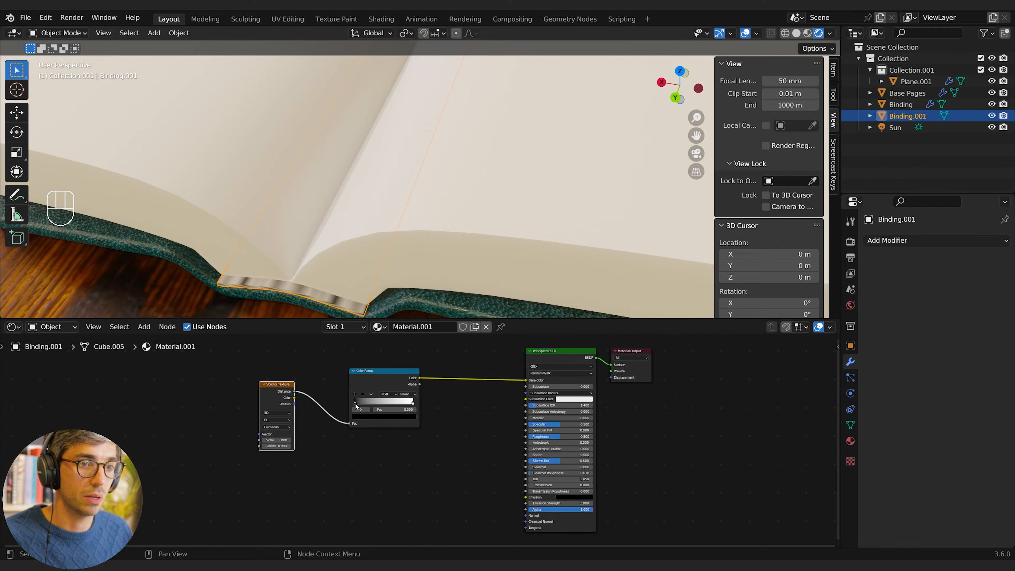
Step: Change the Color Ramp's black stop to dark navy blue
{"action": "left_click", "coordinate": [380, 417]}
{"action": "left_click", "coordinate": [400, 363]}
{"action": "mouse_move", "coordinate": [385, 356]}
{"action": "left_mouse_down"}
{"action": "mouse_move", "coordinate": [381, 376]}
{"action": "mouse_move", "coordinate": [388, 345]}
{"action": "left_mouse_up"}
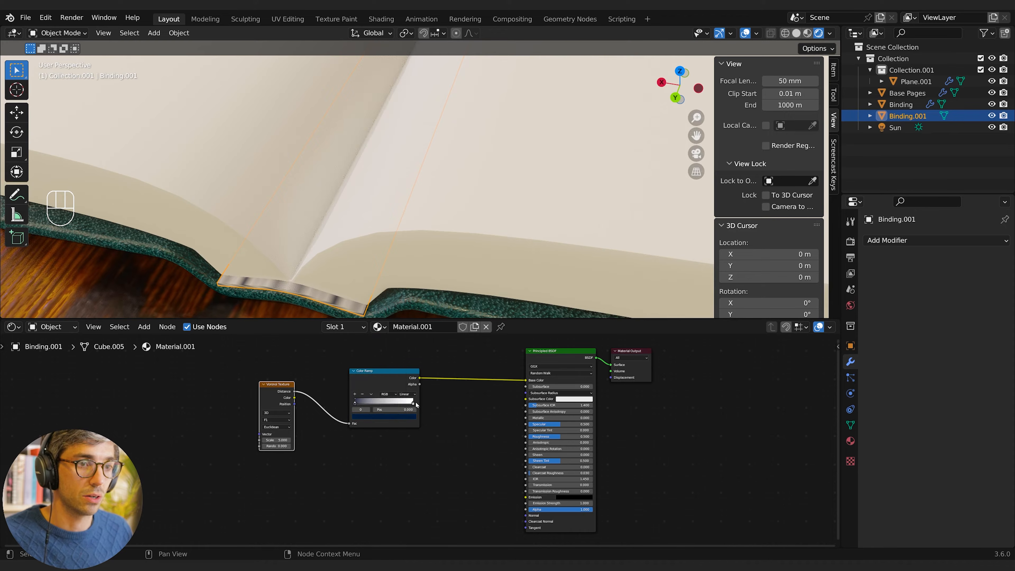
Step: Switch the Color Ramp's interpolation to Constant and move the white stop to about 0.48 for hard-edged stripes
{"action": "left_click_drag", "start_coordinate": [413, 403], "coordinate": [375, 403]}
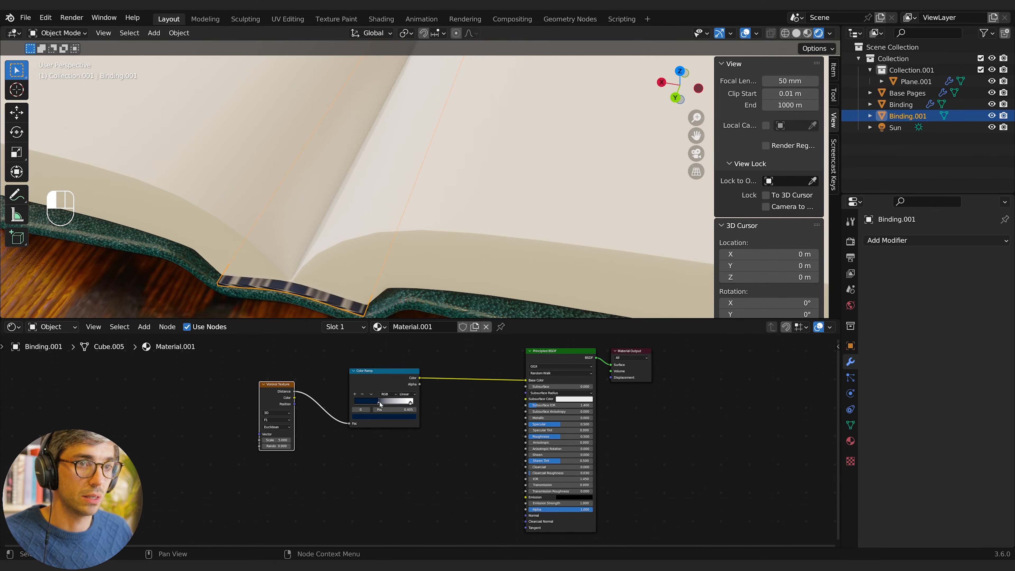
{"action": "left_click", "coordinate": [407, 393]}
{"action": "left_click", "coordinate": [407, 425]}
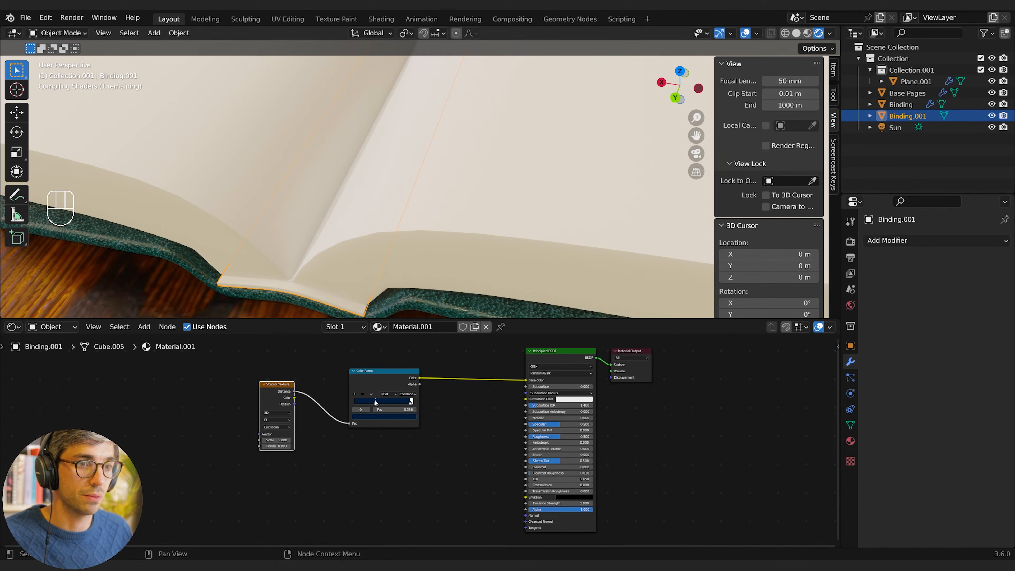
{"action": "left_click_drag", "start_coordinate": [410, 403], "coordinate": [383, 403]}
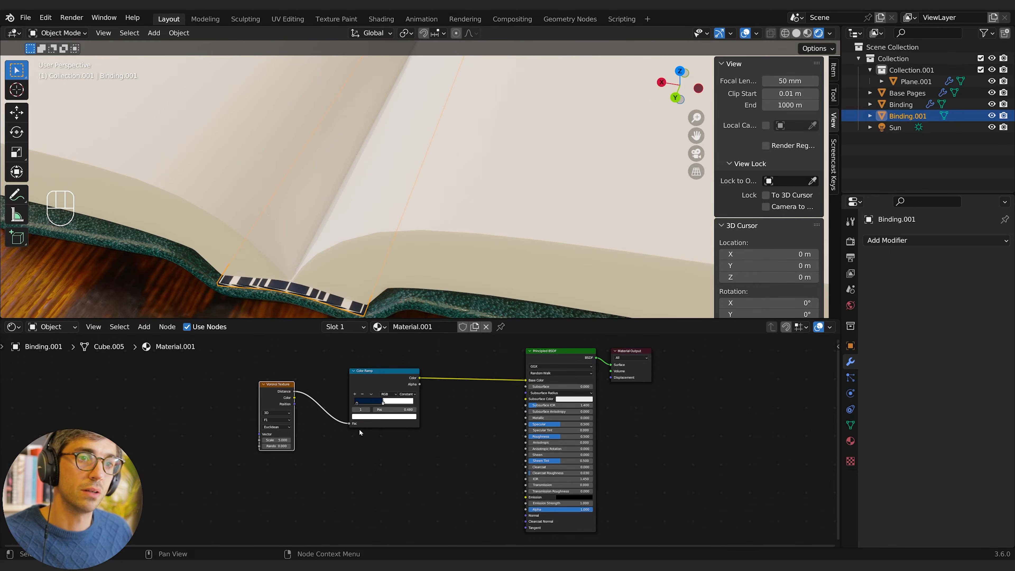
Step: Add a Texture Coordinate node and connect its UV output to the Voronoi Texture's Vector input
{"action": "middle_click_drag", "start_coordinate": [328, 439], "coordinate": [443, 439]}
{"action": "left_click", "coordinate": [331, 433]}
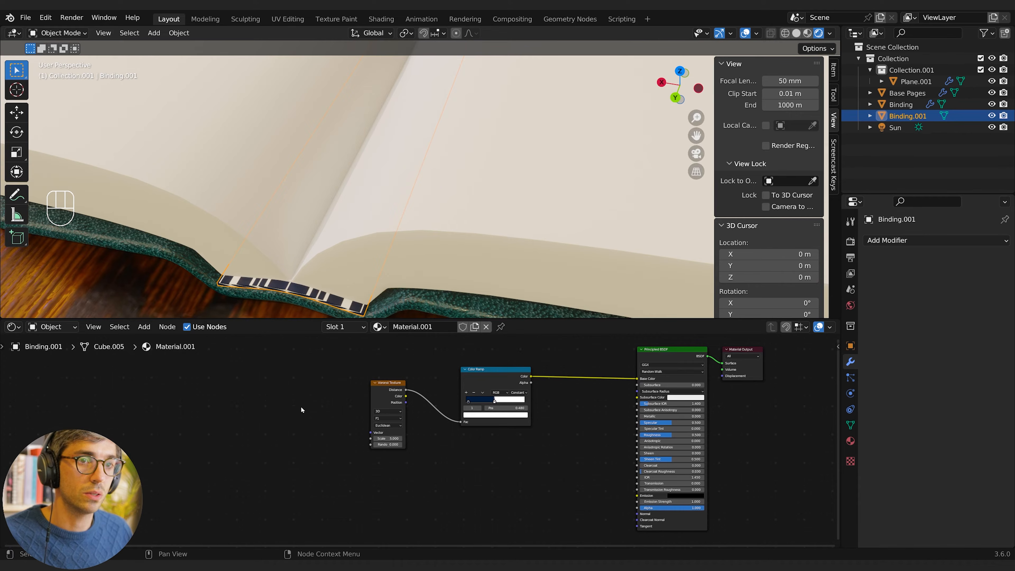
{"action": "key", "text": "shift+a"}
{"action": "left_click", "coordinate": [282, 398]}
{"action": "type", "text": "tex"}
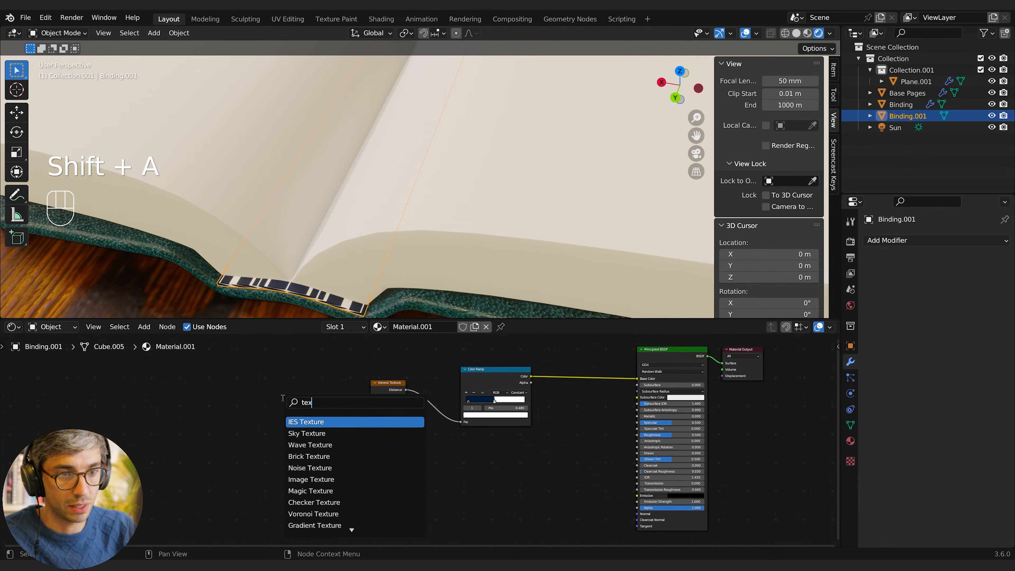
{"action": "type", "text": "ture co"}
{"action": "key", "text": "Return"}
{"action": "left_click", "coordinate": [281, 400]}
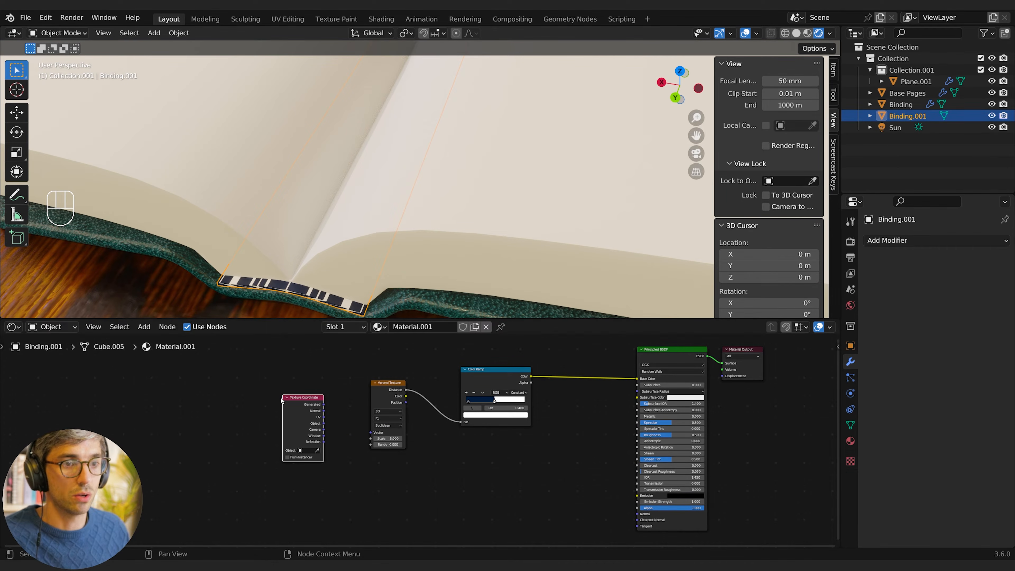
{"action": "left_click_drag", "start_coordinate": [323, 423], "coordinate": [405, 438]}
{"action": "left_click_drag", "start_coordinate": [323, 417], "coordinate": [371, 433]}
Step: Try a Voronoi Texture scale of about 6.2 on the binding strip
{"action": "key", "text": "Tab"}
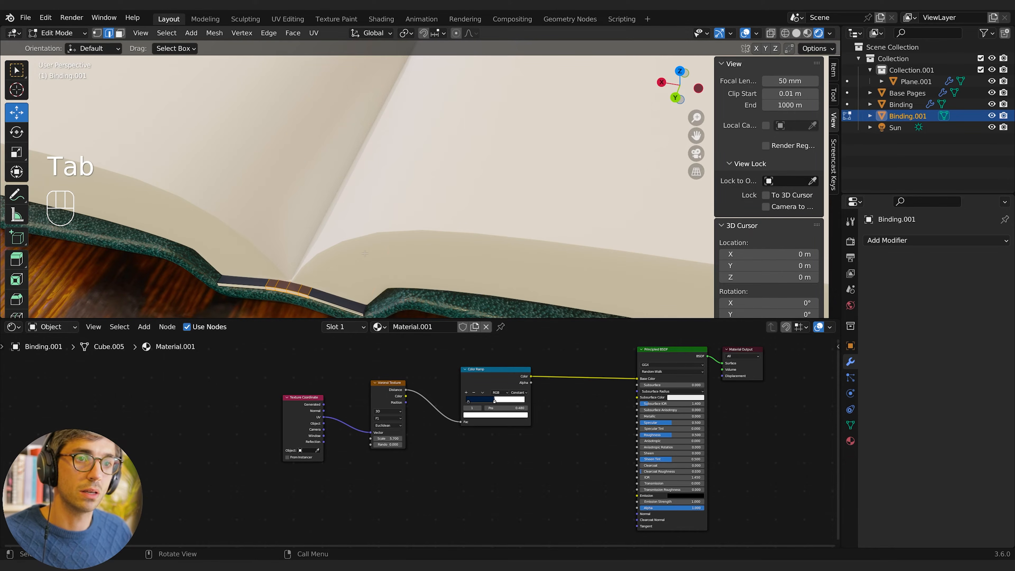
{"action": "key", "text": "Tab"}
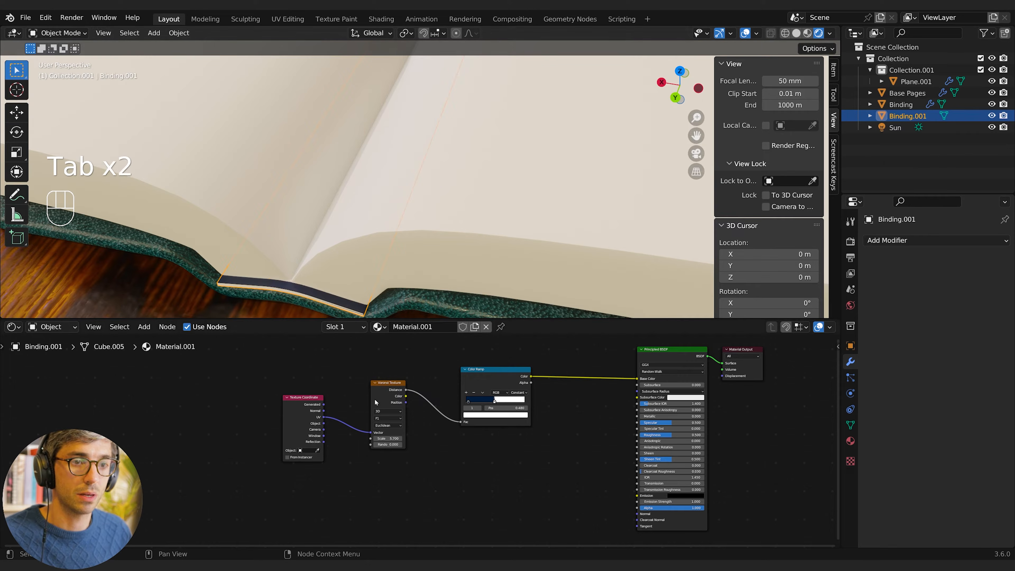
{"action": "left_click_drag", "start_coordinate": [388, 438], "coordinate": [390, 438]}
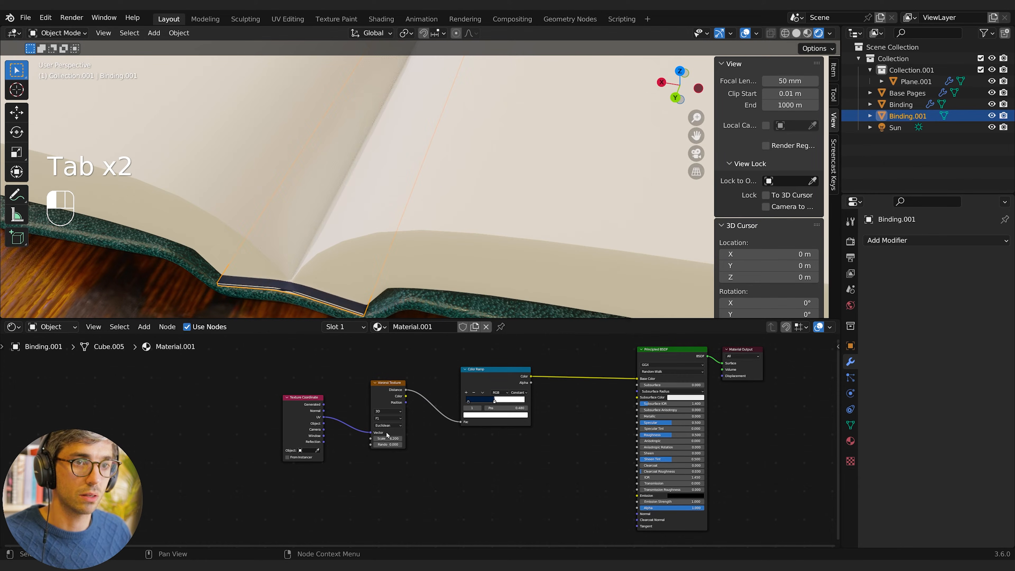
Step: Unwrap all of the binding strip's geometry with Cube Projection and raise the Voronoi Texture's scale to about 82.1
{"action": "key", "text": "Tab"}
{"action": "key", "text": "a"}
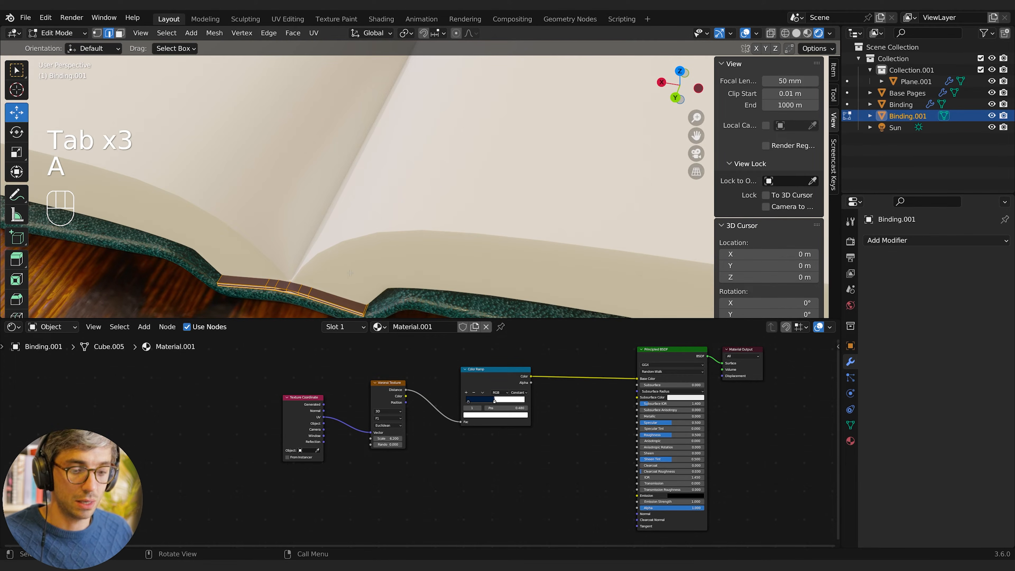
{"action": "key", "text": "u"}
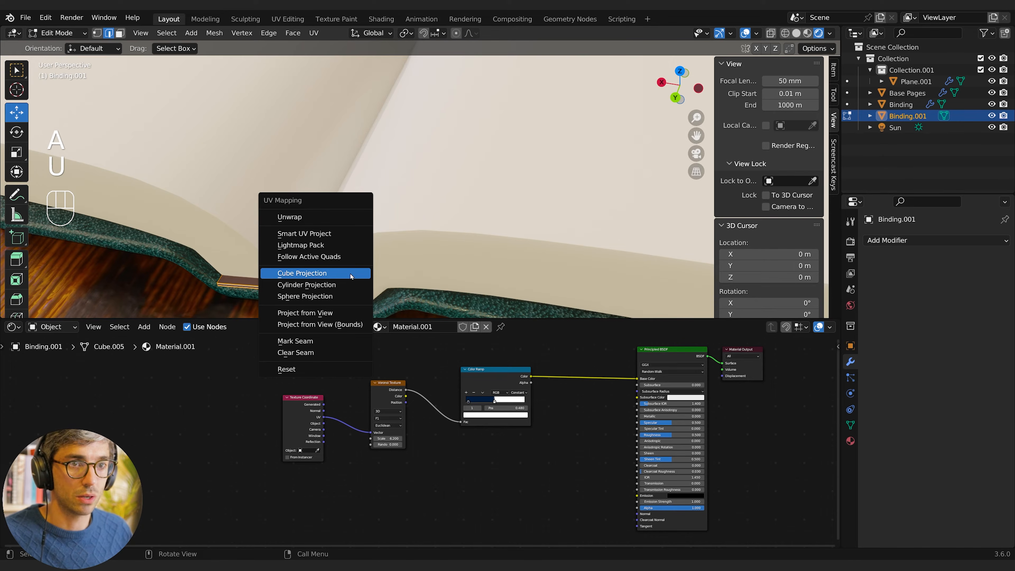
{"action": "left_click", "coordinate": [334, 277]}
{"action": "left_click_drag", "start_coordinate": [386, 438], "coordinate": [452, 438]}
{"action": "middle_click_drag", "start_coordinate": [368, 452], "coordinate": [389, 451]}
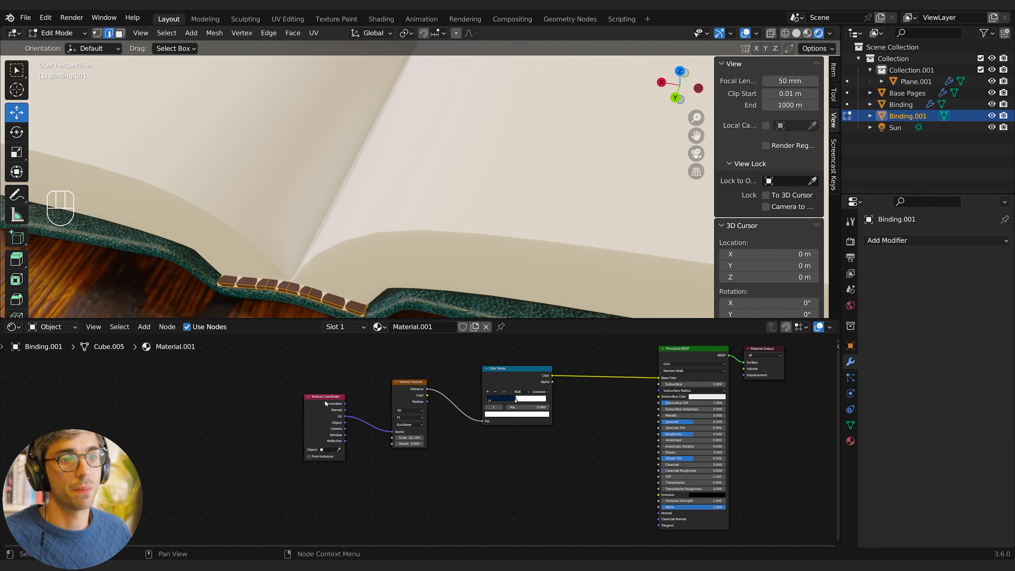
Step: Move the Texture Coordinate node away from the Voronoi Texture and shift the Color Ramp's white stop closer to the navy stop
{"action": "left_click_drag", "start_coordinate": [324, 400], "coordinate": [234, 388]}
{"action": "left_click", "coordinate": [306, 453]}
{"action": "middle_click_drag", "start_coordinate": [310, 439], "coordinate": [338, 440]}
{"action": "key", "text": "shift+a"}
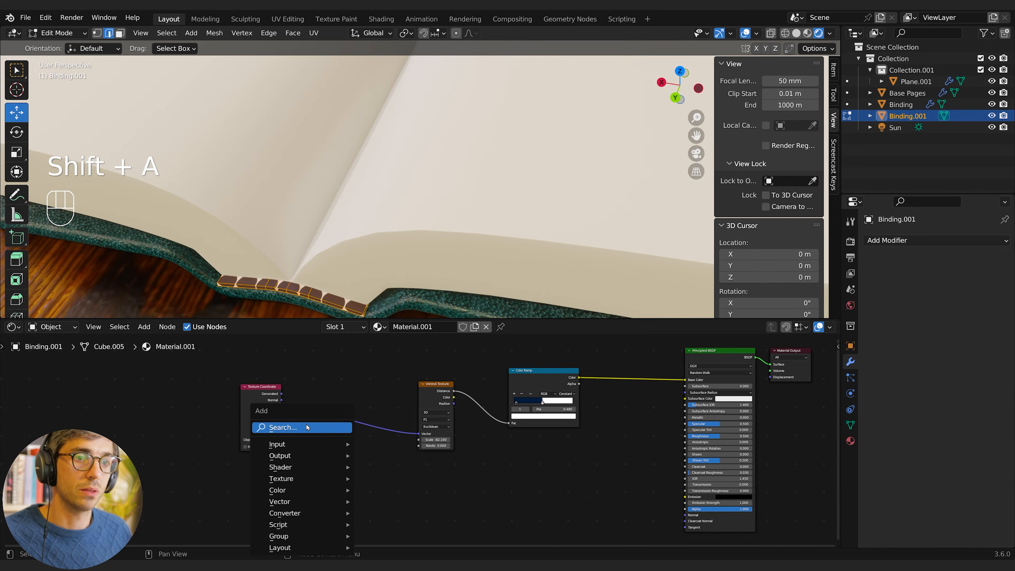
{"action": "left_click", "coordinate": [307, 428]}
{"action": "left_click_drag", "start_coordinate": [542, 405], "coordinate": [530, 405]}
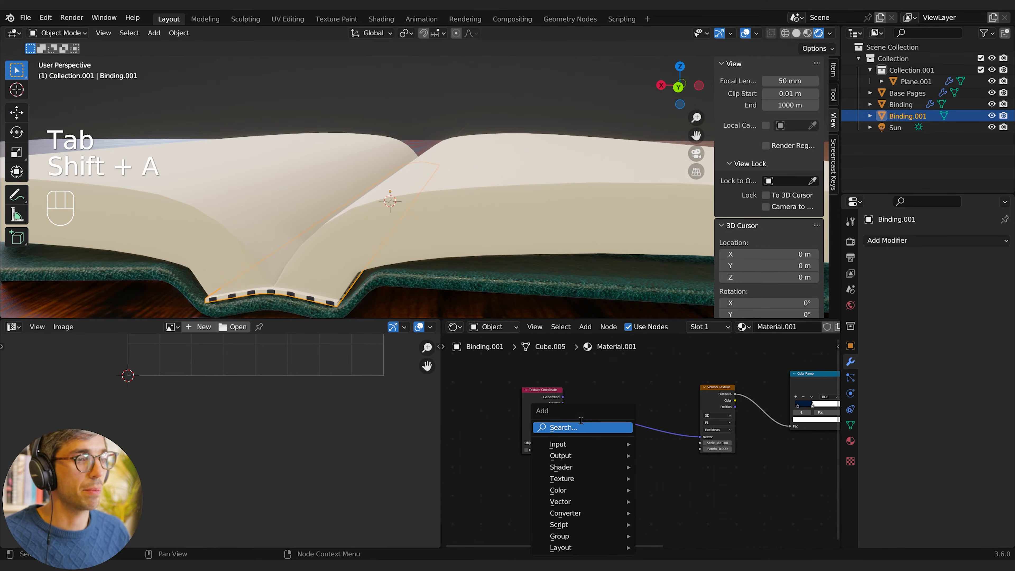
Step: Add a Mapping node between the Texture Coordinate node and the Voronoi Texture
{"action": "type", "text": "mapp"}
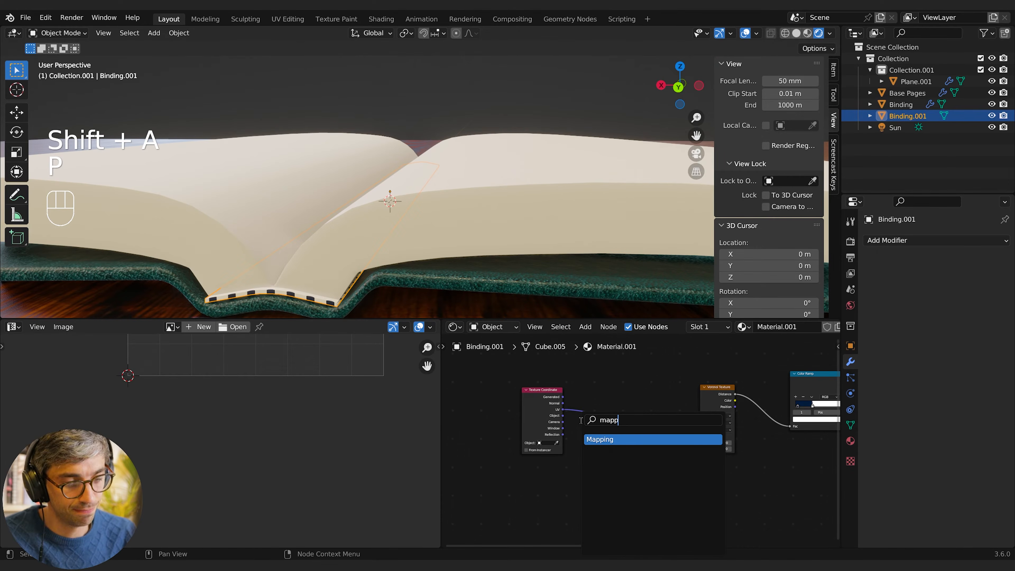
{"action": "key", "text": "Return"}
{"action": "left_click", "coordinate": [623, 447]}
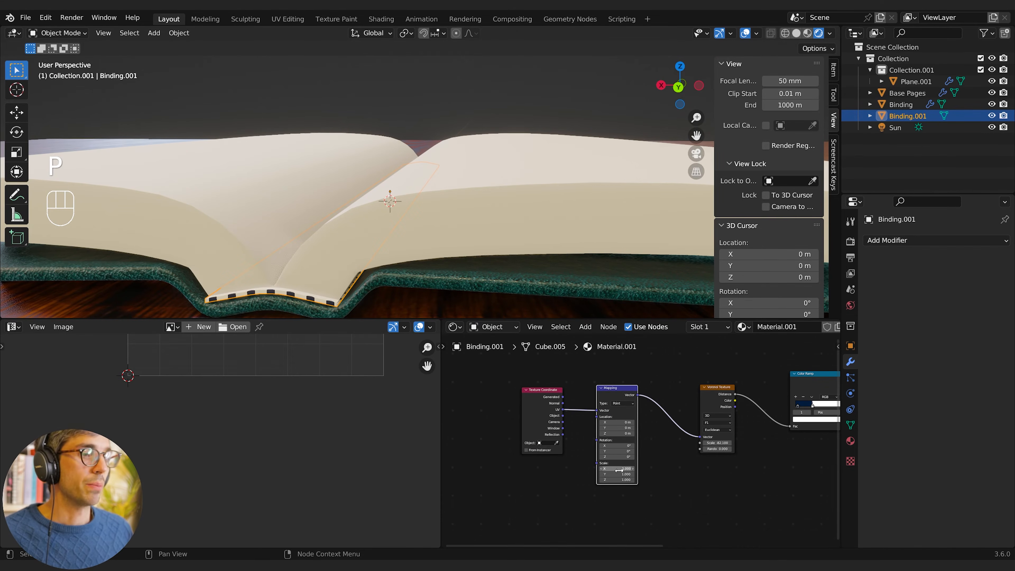
Step: Try an X scale of 0 on the Mapping node and restore it to 1
{"action": "left_click_drag", "start_coordinate": [612, 467], "coordinate": [611, 468]}
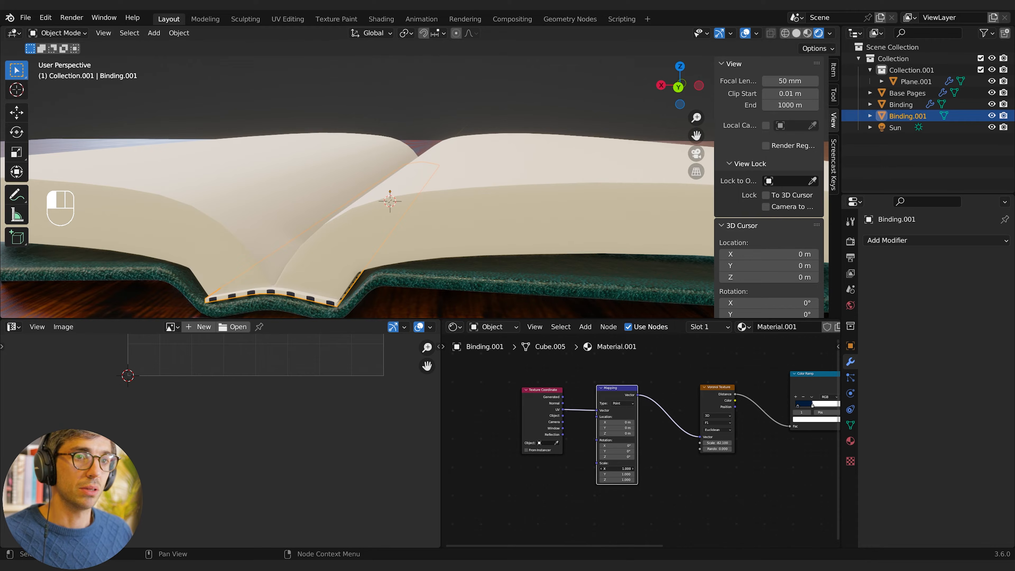
{"action": "type", "text": "0"}
{"action": "key", "text": "Return"}
{"action": "left_click", "coordinate": [618, 469]}
{"action": "type", "text": "1"}
{"action": "key", "text": "Return"}
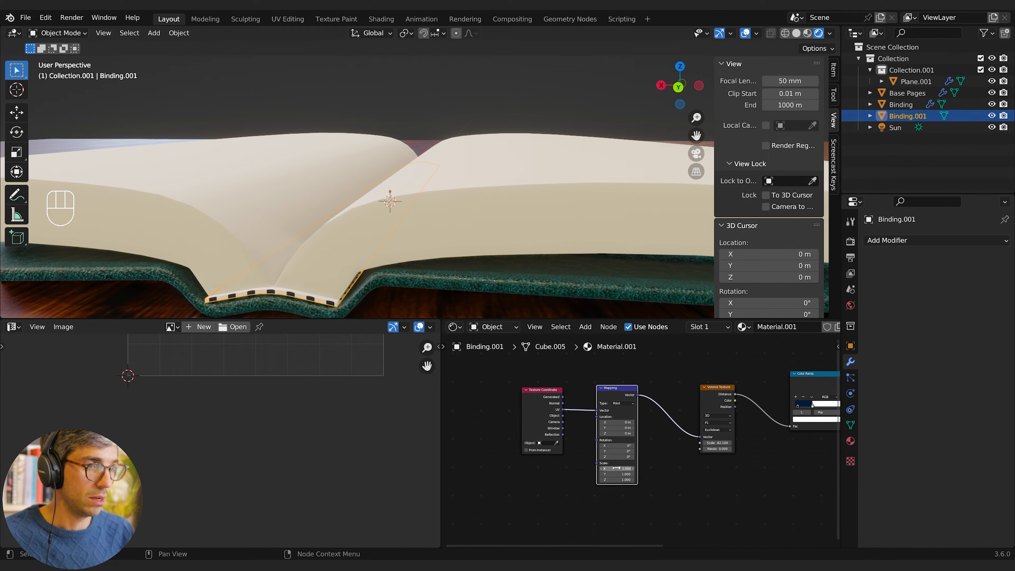
Step: Set the Mapping node's Y scale to 0 so the binding pattern stretches into continuous stripes
{"action": "left_click", "coordinate": [619, 474]}
{"action": "type", "text": "0"}
{"action": "key", "text": "Return"}
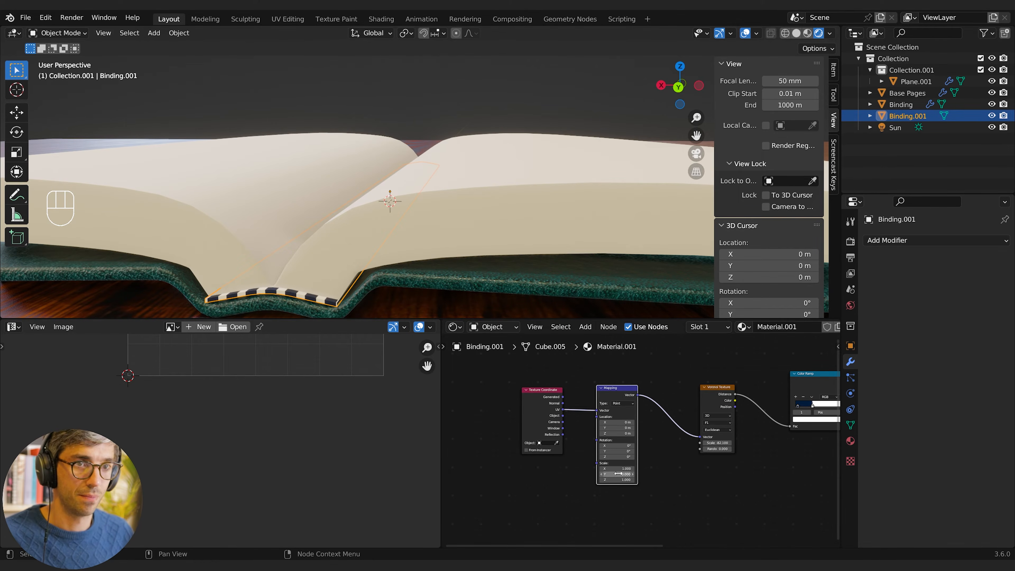
Step: Raise the Voronoi Texture's scale to make the binding strip's stripes much narrower
{"action": "middle_click_drag", "start_coordinate": [393, 200], "coordinate": [378, 241]}
{"action": "middle_click_drag", "start_coordinate": [376, 294], "coordinate": [373, 269]}
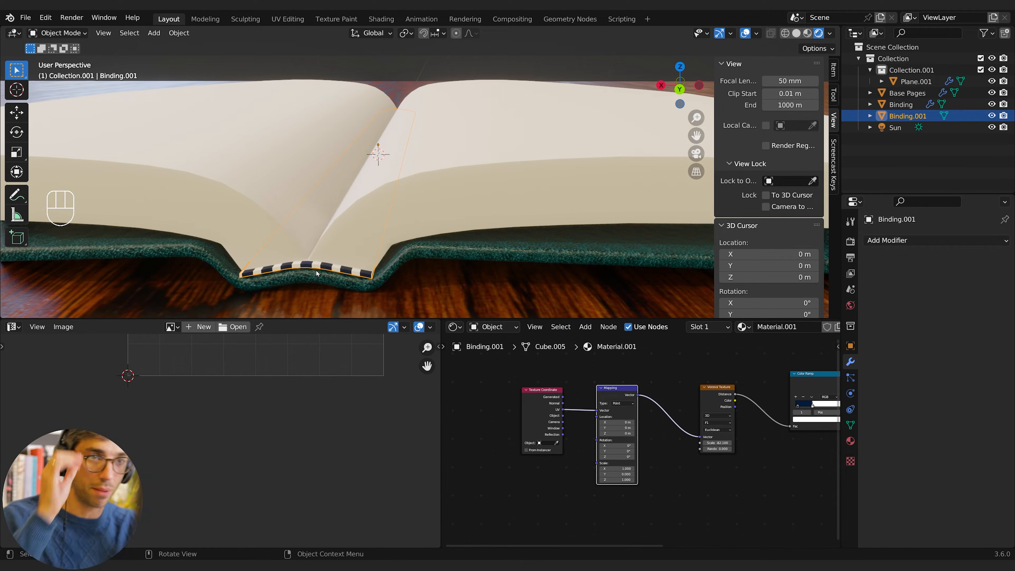
{"action": "left_click", "coordinate": [703, 483]}
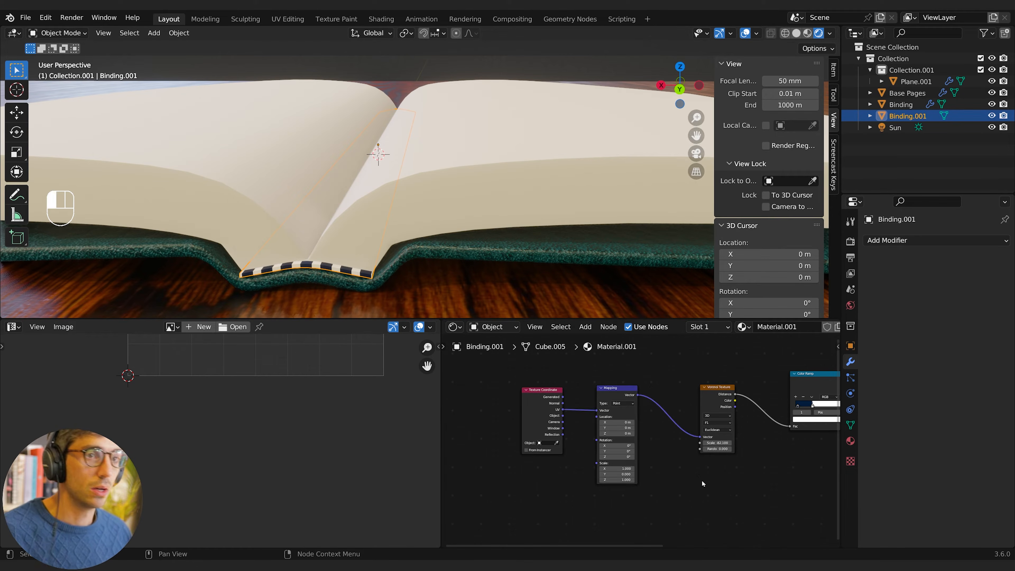
{"action": "left_click_drag", "start_coordinate": [718, 443], "coordinate": [680, 442]}
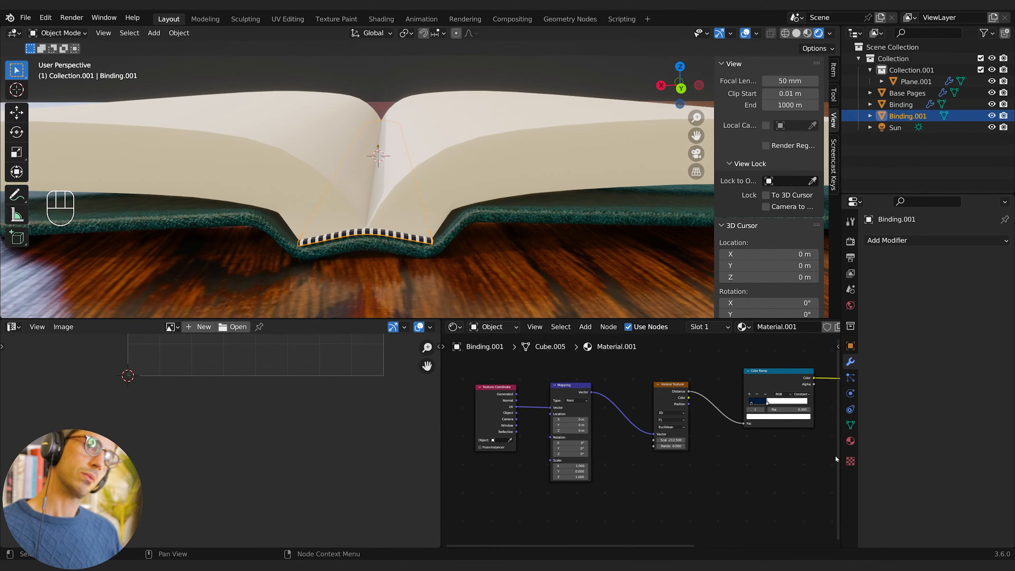
Step: Set the Color Ramp's interpolation to Ease and move its navy stop close to the white stop
{"action": "left_click", "coordinate": [800, 394]}
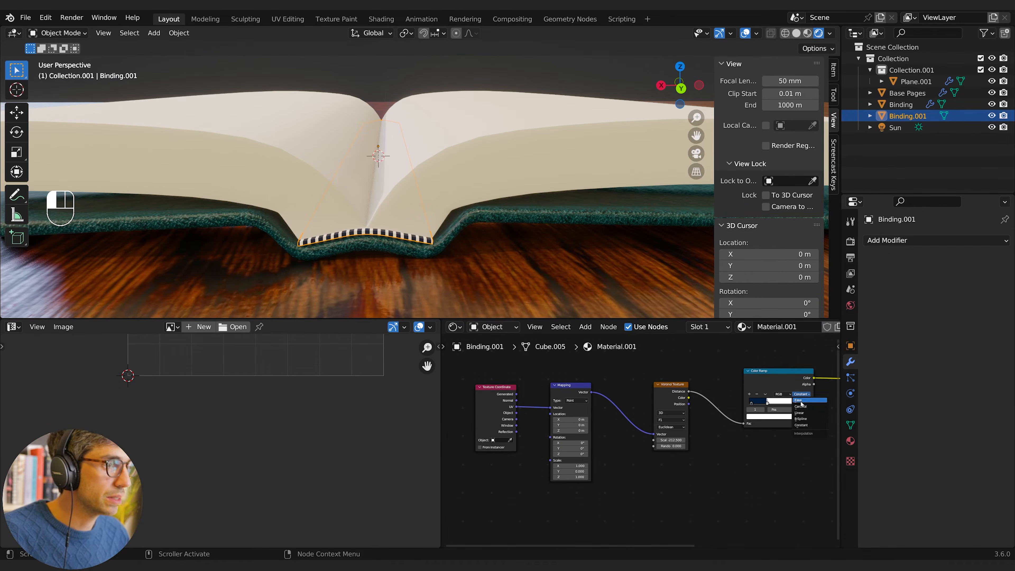
{"action": "left_click", "coordinate": [803, 399]}
{"action": "left_click_drag", "start_coordinate": [755, 405], "coordinate": [765, 405]}
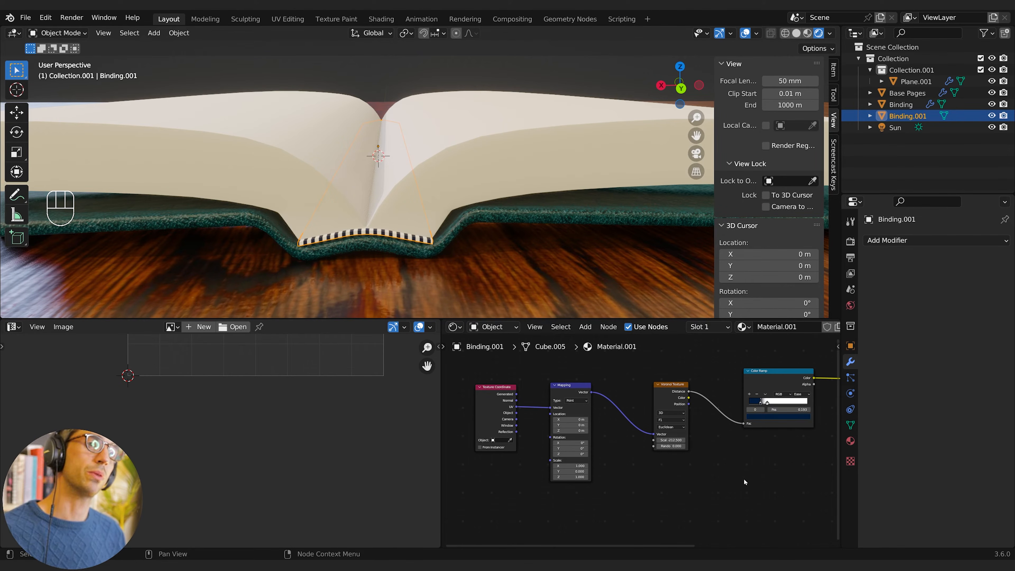
Step: Add a Bump node and connect it between the Color Ramp's output and the Principled BSDF's Normal input
{"action": "scroll", "coordinate": [745, 481], "scroll_direction": "down", "scroll_amount": 3}
{"action": "middle_click_drag", "start_coordinate": [746, 481], "coordinate": [642, 426]}
{"action": "key", "text": "shift+a"}
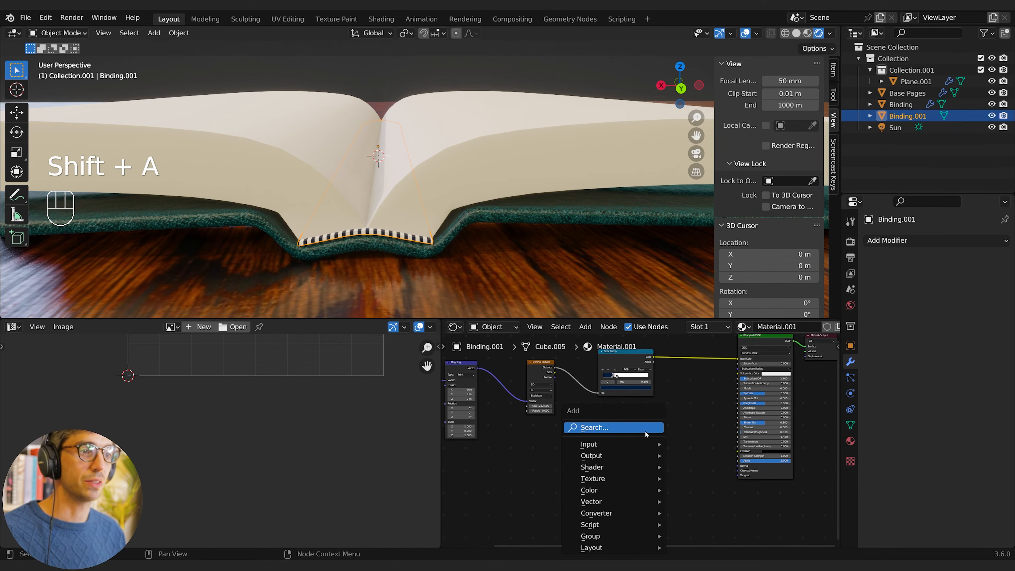
{"action": "left_click", "coordinate": [640, 427]}
{"action": "type", "text": "bump"}
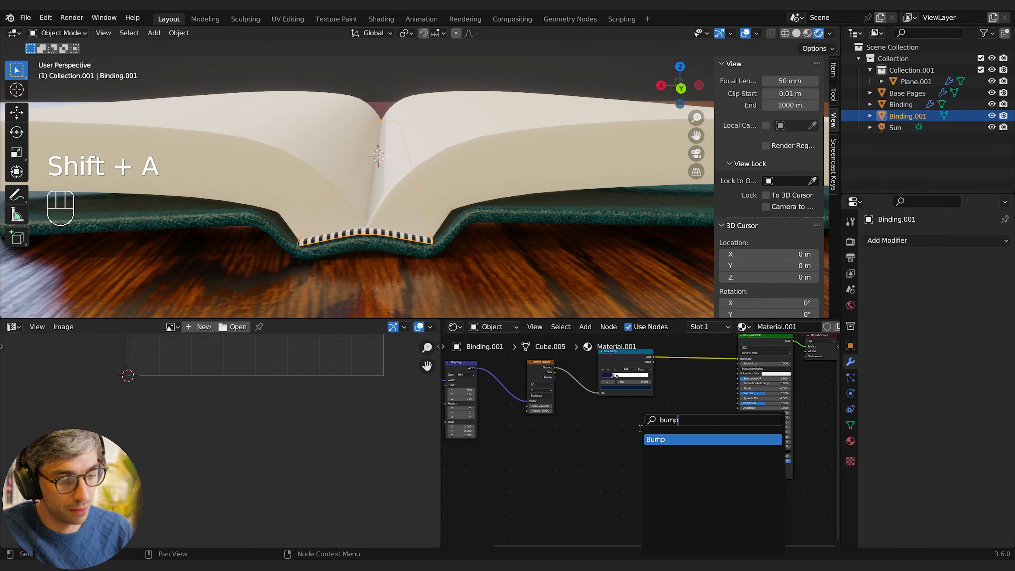
{"action": "key", "text": "Return"}
{"action": "left_click", "coordinate": [643, 427]}
{"action": "left_click", "coordinate": [704, 425]}
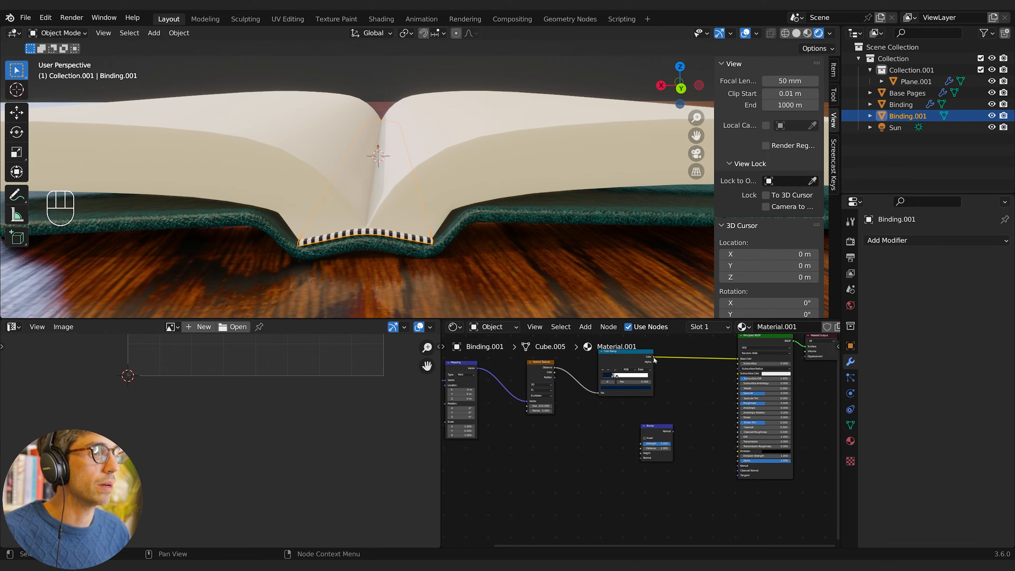
{"action": "left_click_drag", "start_coordinate": [654, 358], "coordinate": [737, 465]}
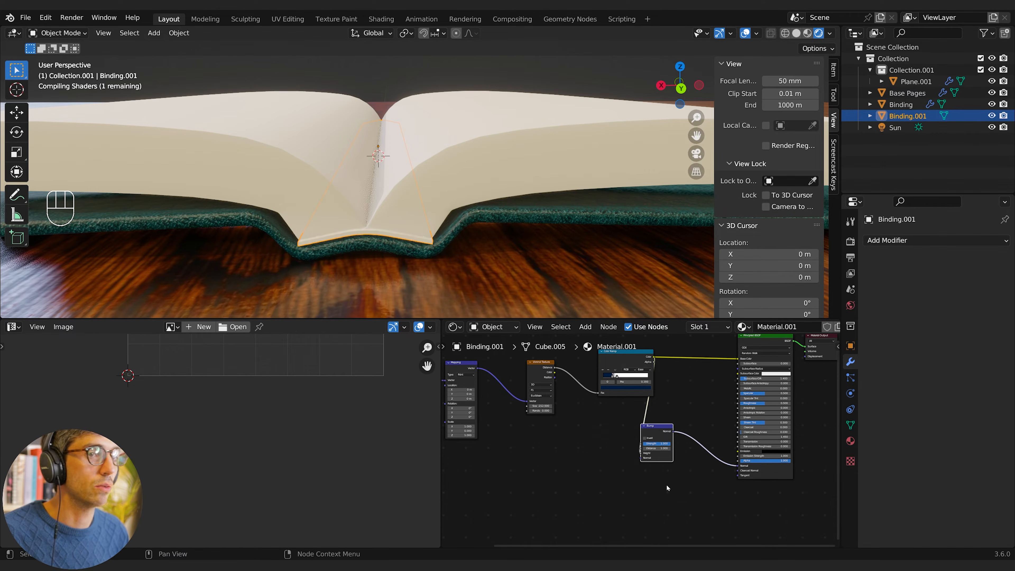
{"action": "left_click", "coordinate": [674, 461]}
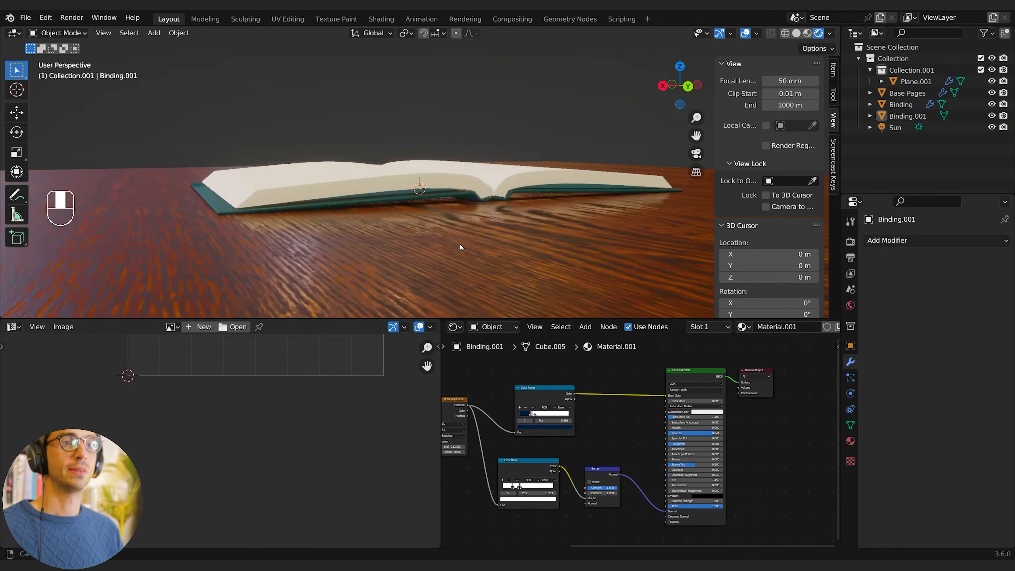
Step: Unwrap all of the Base Pages object's geometry with Cube Projection
{"action": "middle_click_drag", "start_coordinate": [460, 244], "coordinate": [402, 281]}
{"action": "left_click", "coordinate": [419, 254]}
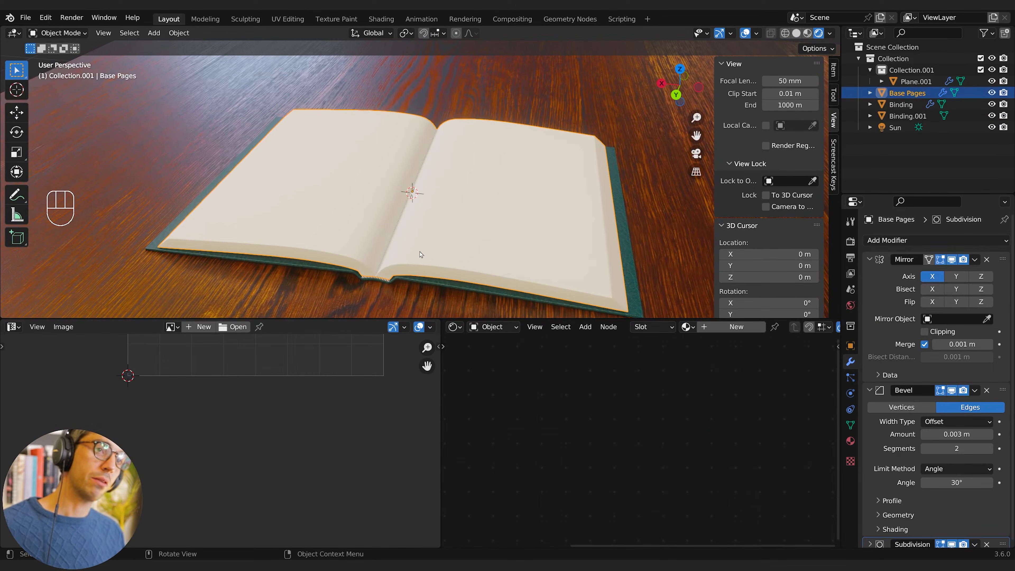
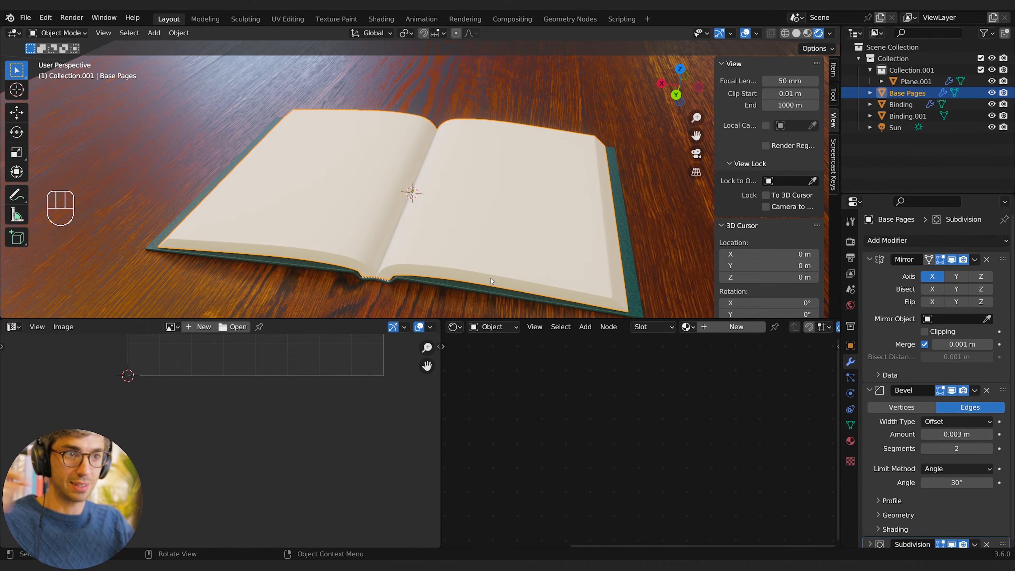
{"action": "key", "text": "Tab"}
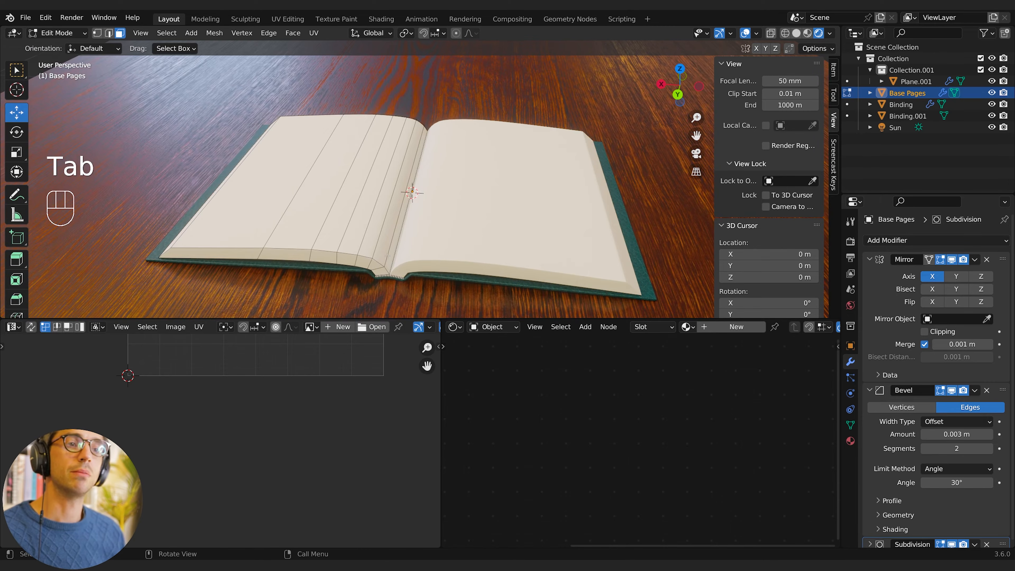
{"action": "key", "text": "a"}
{"action": "scroll", "coordinate": [347, 358], "scroll_direction": "down", "scroll_amount": 4}
{"action": "middle_click_drag", "start_coordinate": [294, 385], "coordinate": [341, 430], "text": "shift"}
{"action": "scroll", "coordinate": [314, 408], "scroll_direction": "up", "scroll_amount": 1}
{"action": "key", "text": "u"}
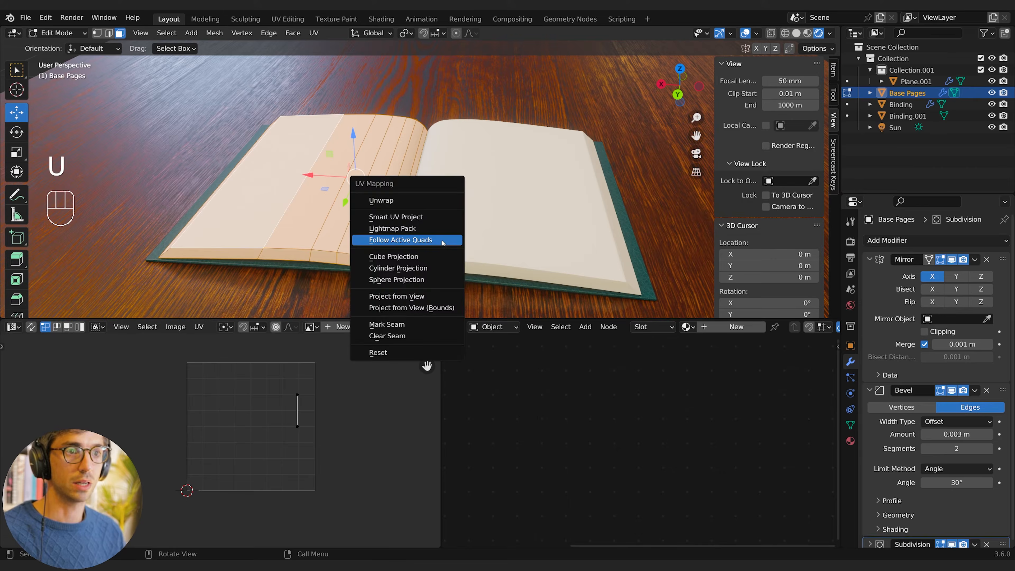
{"action": "left_click", "coordinate": [415, 258]}
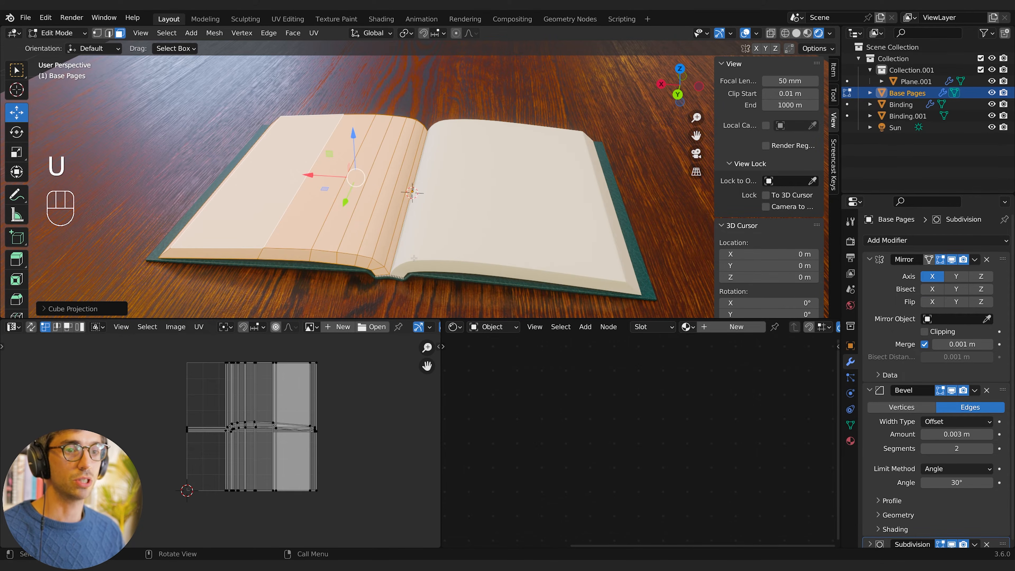
Step: Select the face loop along the front page edges, try Cube Projection on it, and replace that with a standard Unwrap
{"action": "scroll", "coordinate": [353, 437], "scroll_direction": "up", "scroll_amount": 2}
{"action": "scroll", "coordinate": [309, 423], "scroll_direction": "up", "scroll_amount": 3}
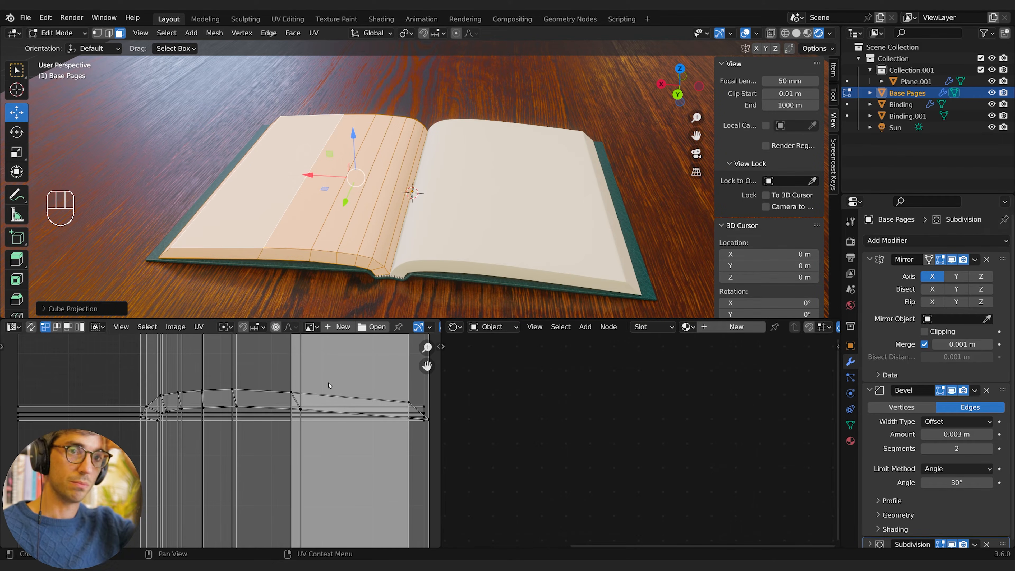
{"action": "key", "text": "Home"}
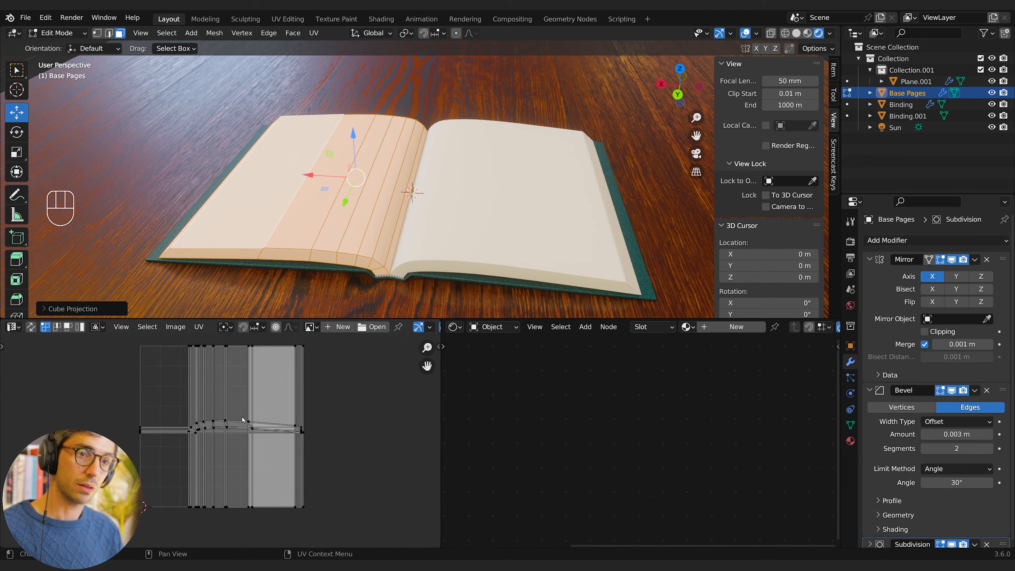
{"action": "left_click", "coordinate": [355, 255], "text": "alt"}
{"action": "left_click", "coordinate": [358, 257], "text": "alt"}
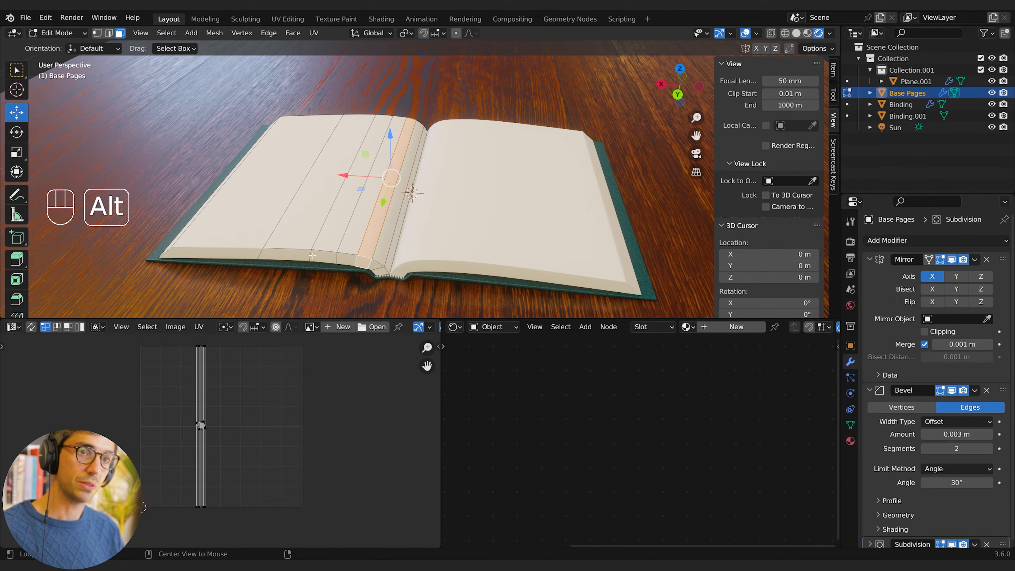
{"action": "left_click", "coordinate": [341, 273], "text": "alt"}
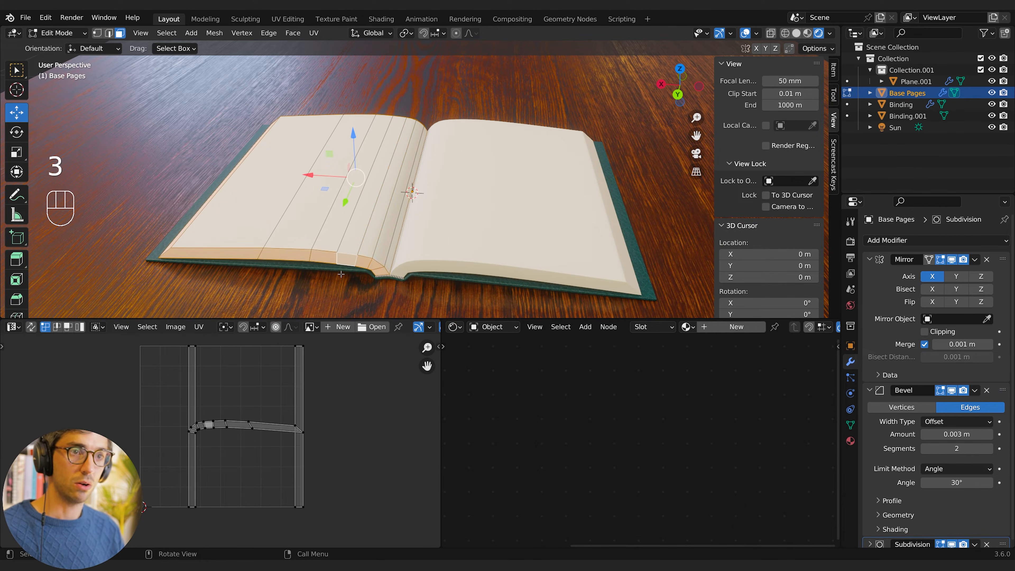
{"action": "key", "text": "u"}
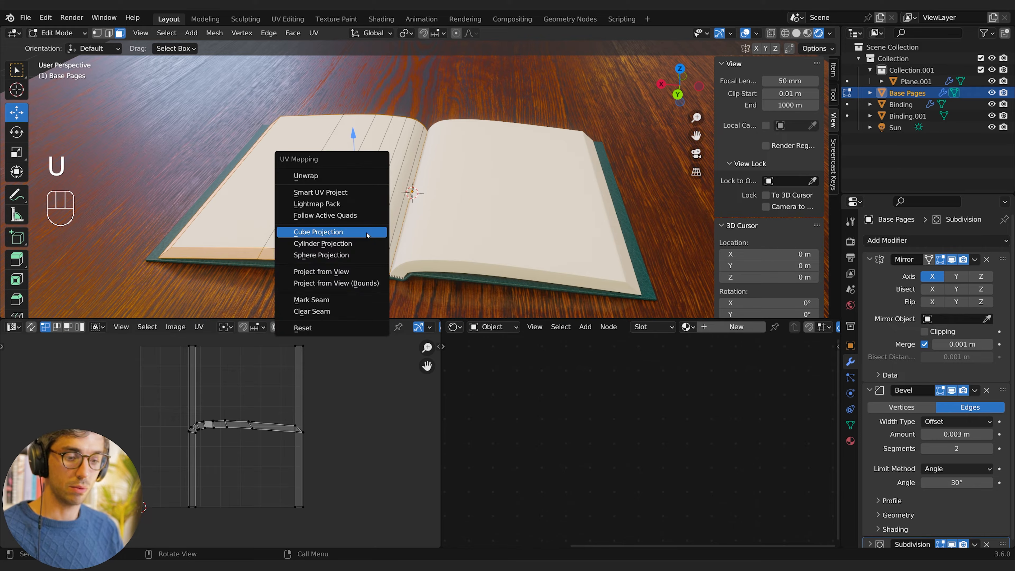
{"action": "left_click", "coordinate": [366, 232]}
{"action": "key", "text": "u"}
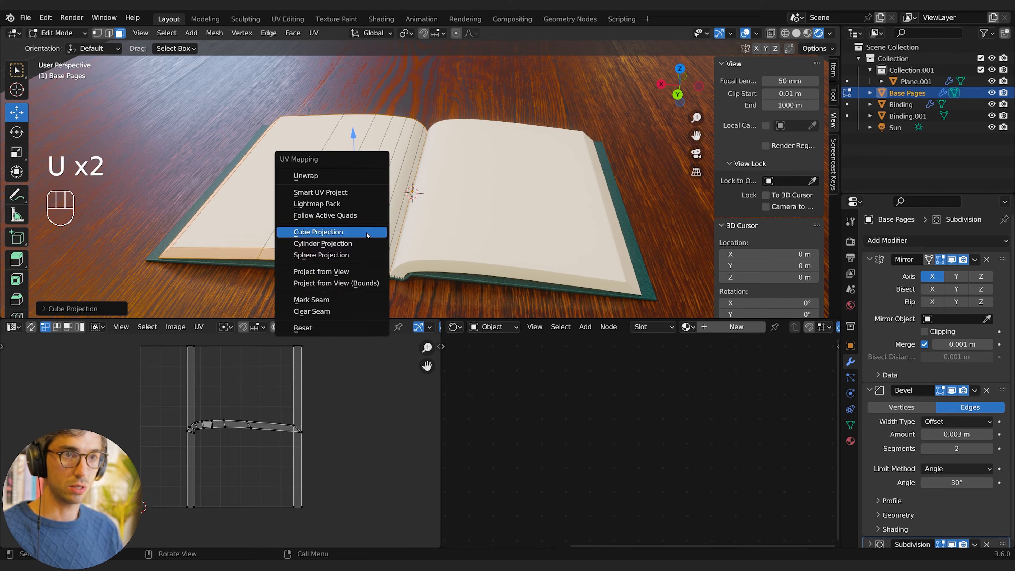
{"action": "left_click", "coordinate": [357, 176]}
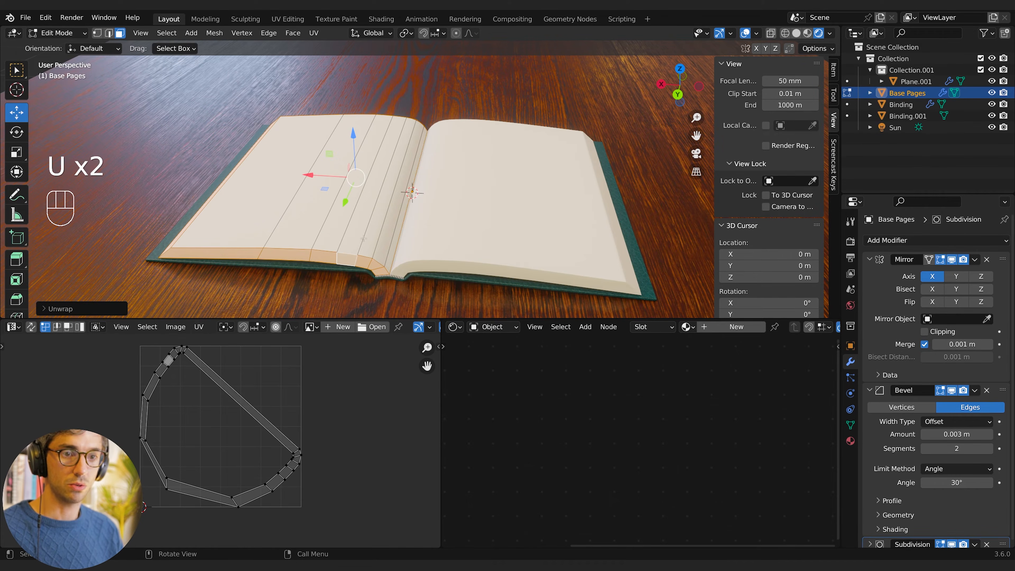
Step: Start Follow Active Quads on the selected page-edge face loop
{"action": "key", "text": "u"}
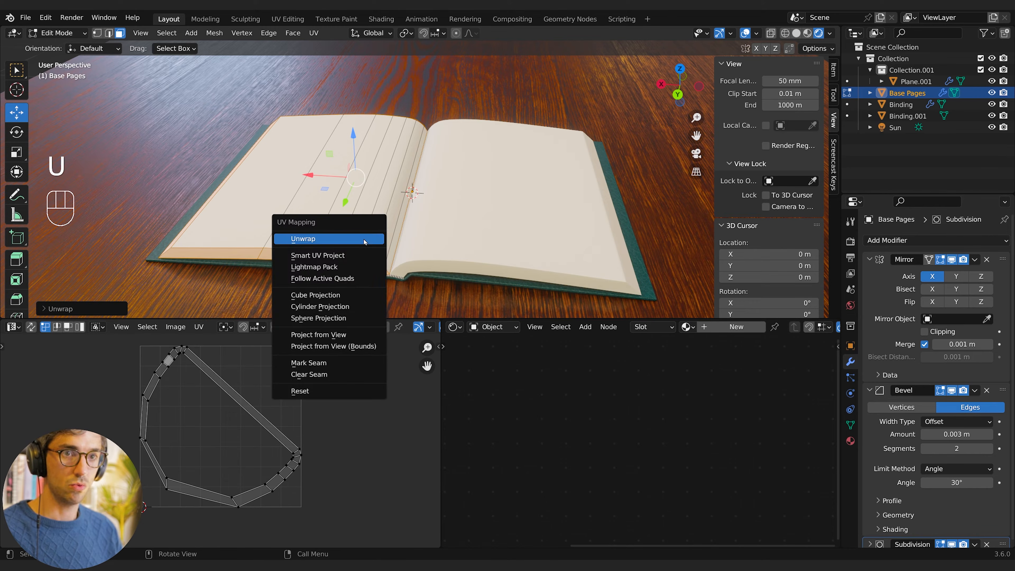
{"action": "left_click", "coordinate": [340, 279]}
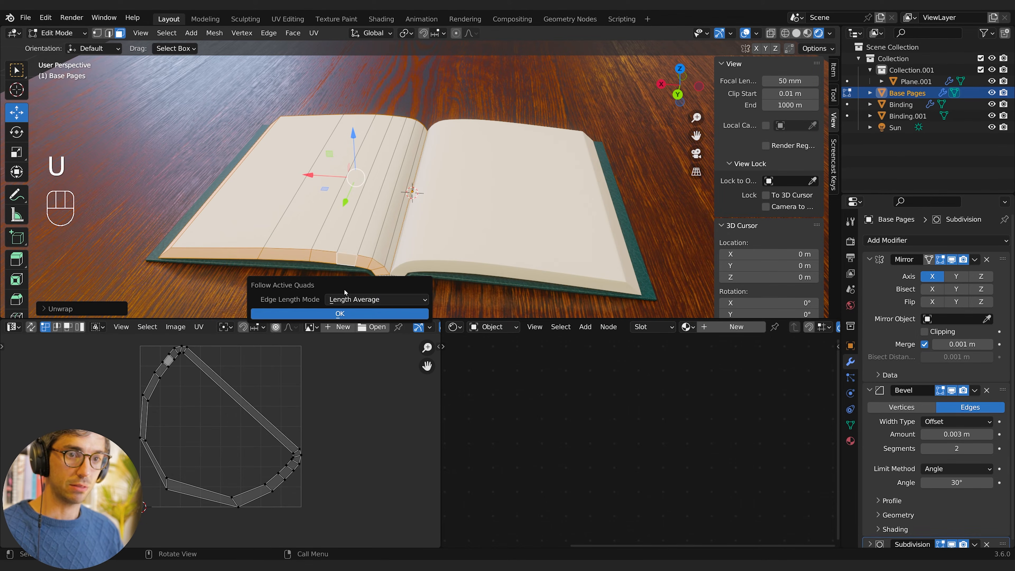
Step: Unwrap the selected page-edge faces with Follow Active Quads using the Length Average edge length mode
{"action": "left_click", "coordinate": [340, 314]}
{"action": "scroll", "coordinate": [220, 443], "scroll_direction": "down", "scroll_amount": 6}
{"action": "middle_click_drag", "start_coordinate": [220, 444], "coordinate": [263, 432], "text": "shift"}
Step: Rotate the whole page-edge UV strip until it is vertical and centre it horizontally over the UV grid
{"action": "key", "text": "a"}
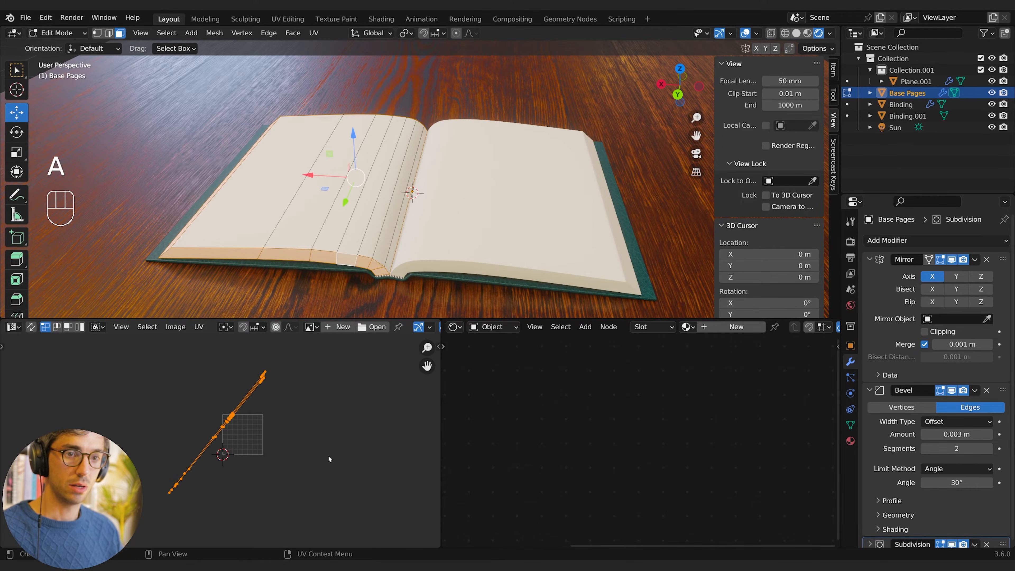
{"action": "key", "text": "r"}
{"action": "key", "text": "g"}
{"action": "key", "text": "r"}
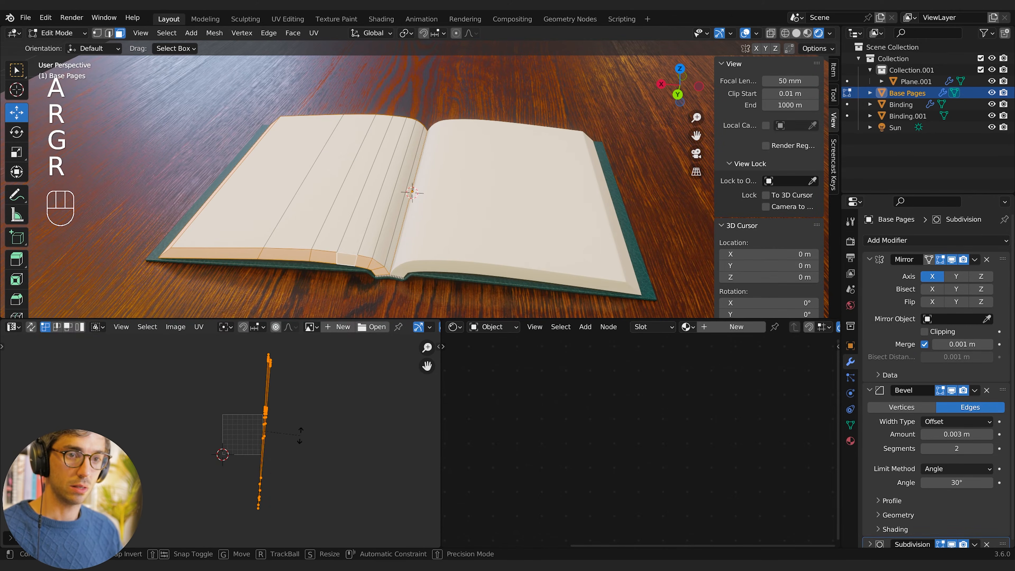
{"action": "left_click", "coordinate": [302, 433]}
{"action": "key", "text": "r"}
{"action": "left_click", "coordinate": [304, 441]}
{"action": "key", "text": "g"}
{"action": "left_click", "coordinate": [290, 452]}
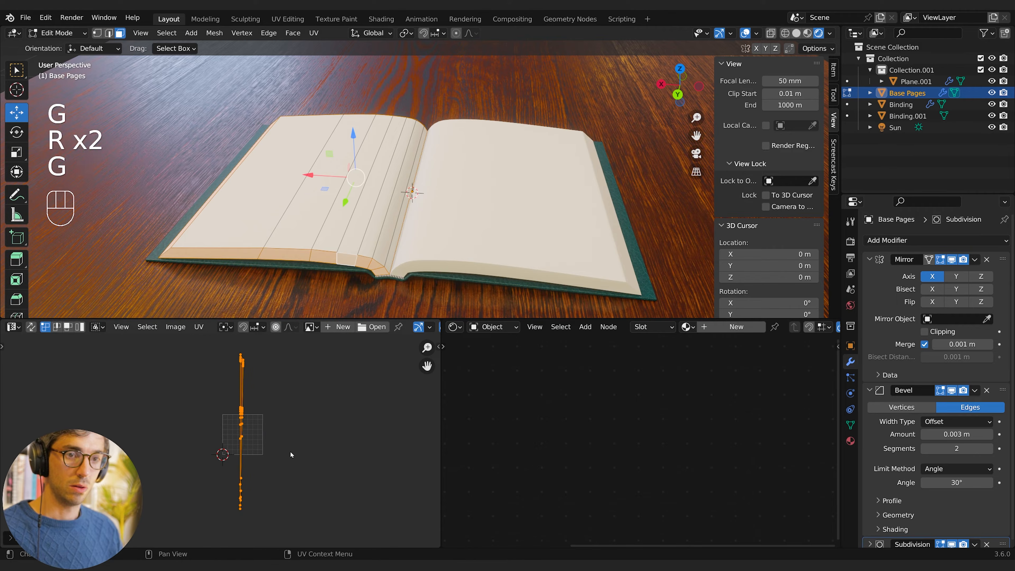
Step: Try Align Auto on the entire page-edge UV strip, and undo it
{"action": "scroll", "coordinate": [290, 454], "scroll_direction": "up", "scroll_amount": 4}
{"action": "middle_click_drag", "start_coordinate": [276, 457], "coordinate": [313, 426], "text": "shift"}
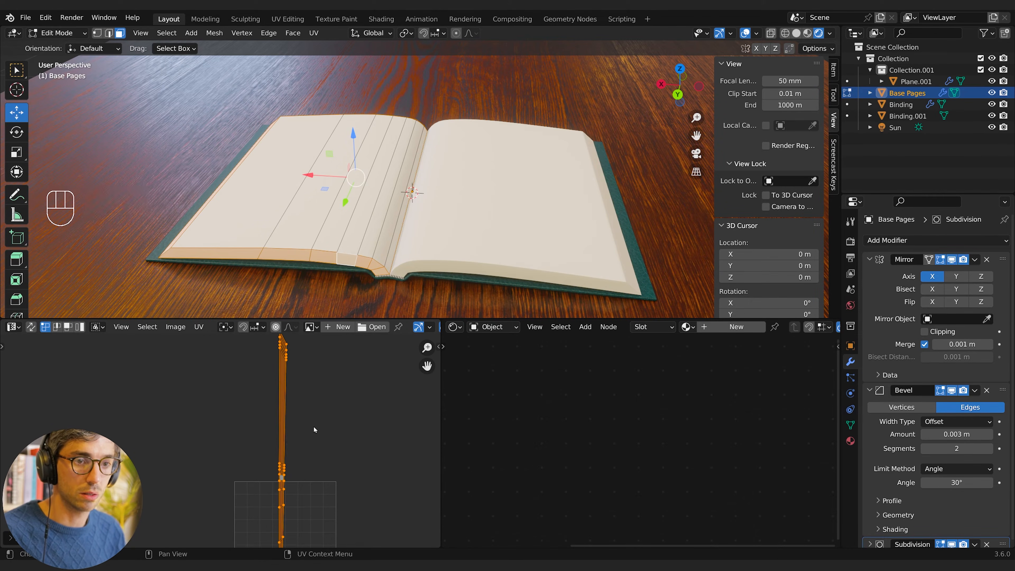
{"action": "key", "text": "F3"}
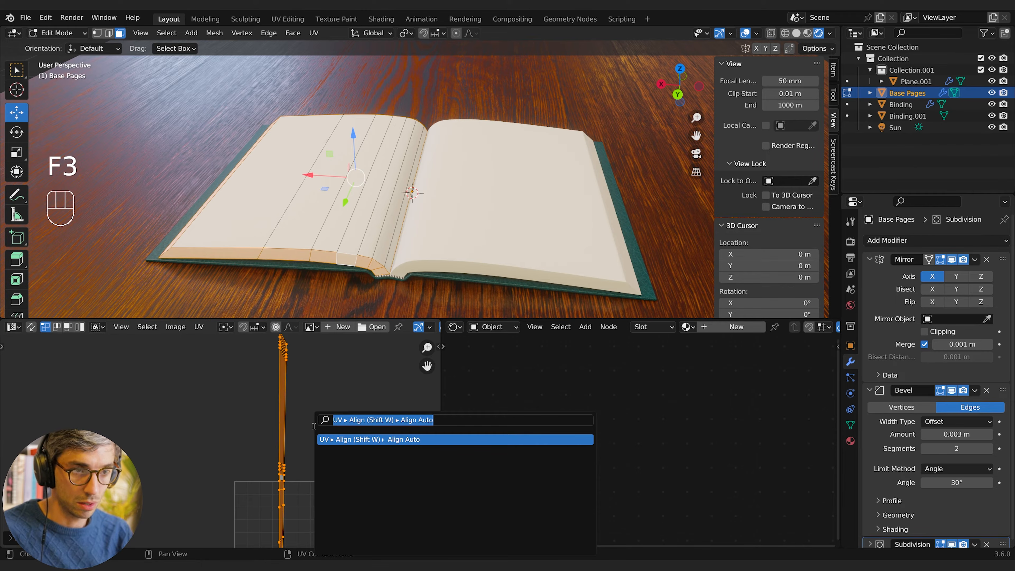
{"action": "key", "text": "Return"}
{"action": "key", "text": "ctrl+z"}
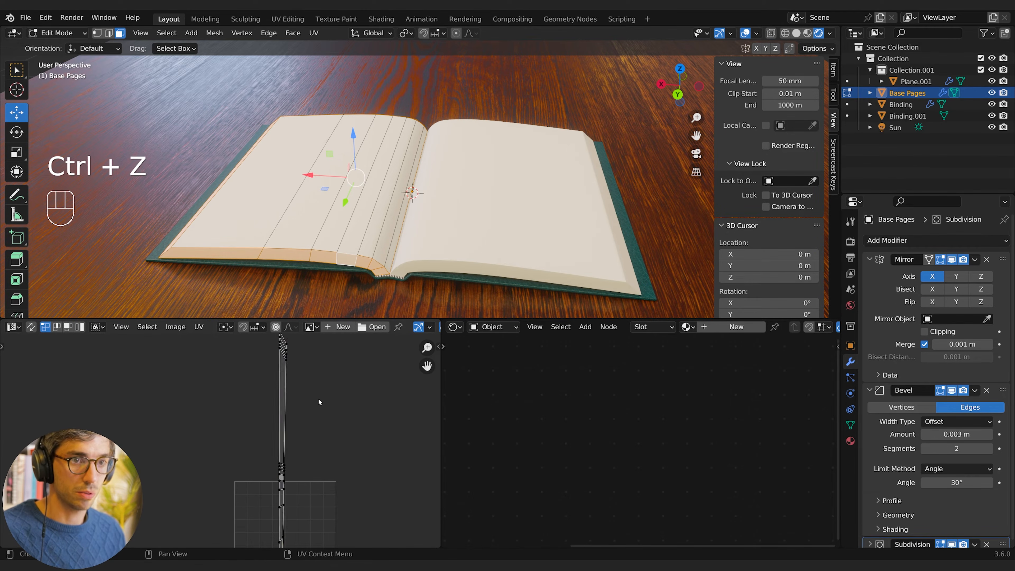
Step: Try Align Auto on the slanted edge at the upper end of the UV strip, and undo it
{"action": "scroll", "coordinate": [320, 398], "scroll_direction": "up", "scroll_amount": 3}
{"action": "middle_click_drag", "start_coordinate": [346, 363], "coordinate": [302, 524], "text": "shift"}
{"action": "left_click", "coordinate": [303, 402], "text": "alt"}
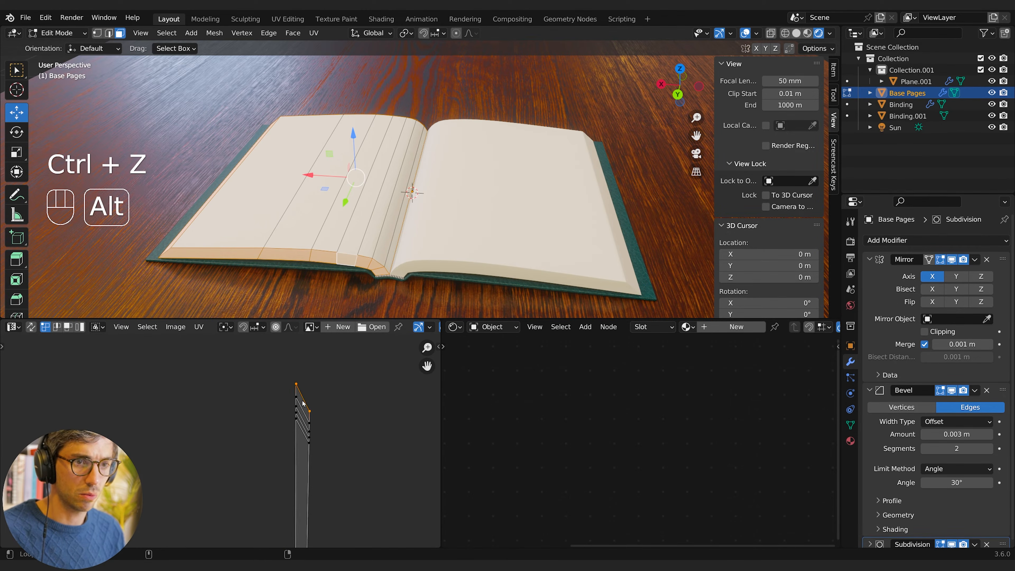
{"action": "key", "text": "F3"}
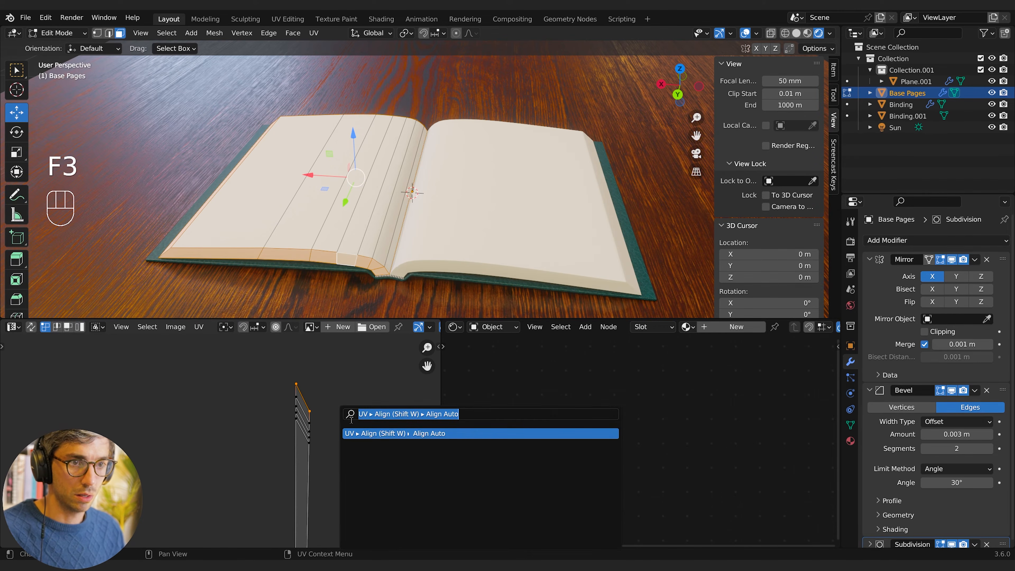
{"action": "left_click", "coordinate": [383, 434]}
{"action": "key", "text": "ctrl+z"}
{"action": "key", "text": "a"}
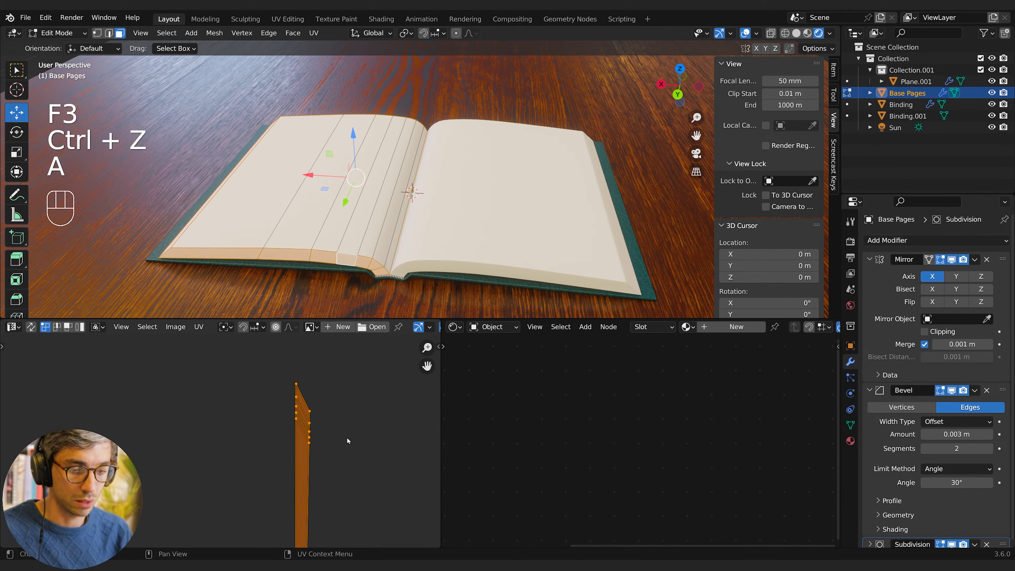
{"action": "key", "text": "l"}
{"action": "key", "text": "i"}
{"action": "left_click", "coordinate": [341, 456]}
{"action": "left_click", "coordinate": [308, 405], "text": "alt"}
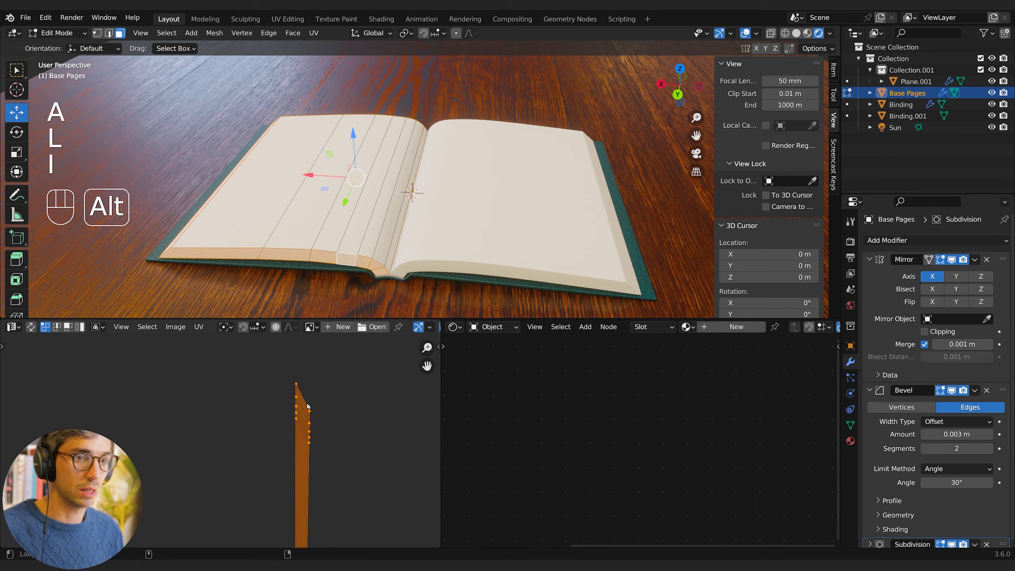
Step: Try Straighten X on the slanted edge at the upper end of the UV strip, and undo it
{"action": "left_click", "coordinate": [319, 407], "text": "alt"}
{"action": "key", "text": "F3"}
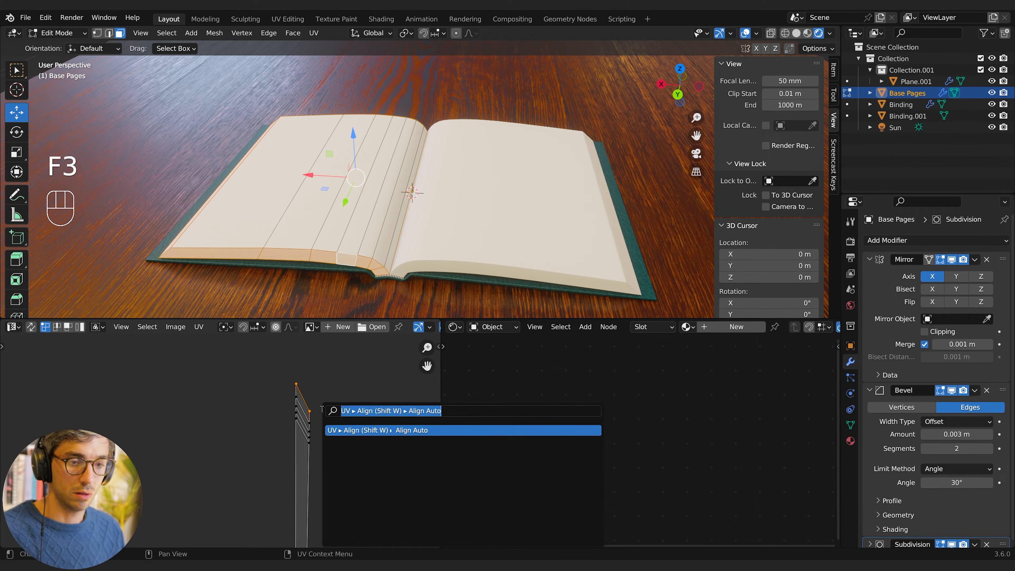
{"action": "type", "text": "alig"}
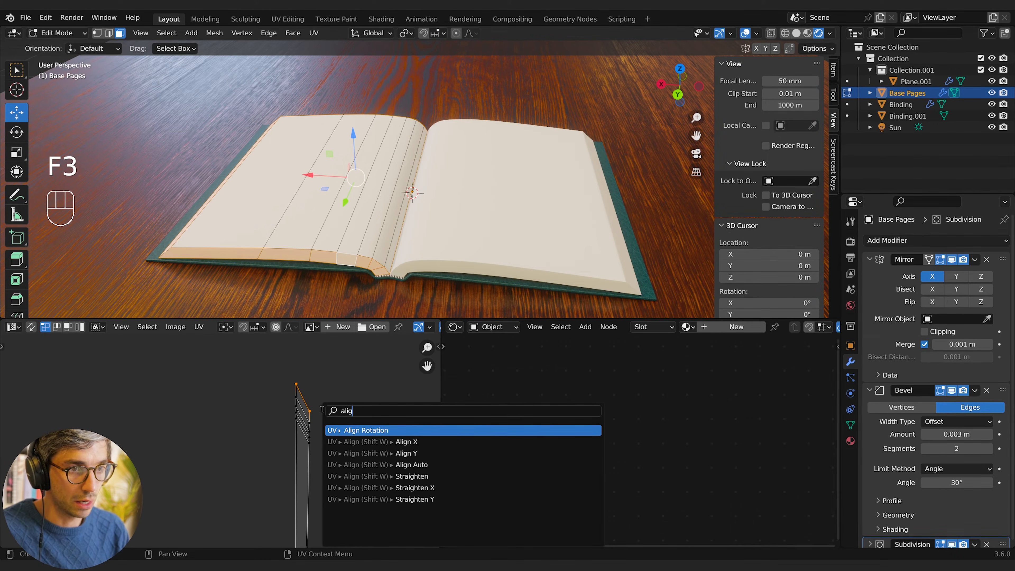
{"action": "key", "text": "Down"}
{"action": "key", "text": "Down"}
{"action": "key", "text": "Down"}
{"action": "key", "text": "Down"}
{"action": "key", "text": "Down"}
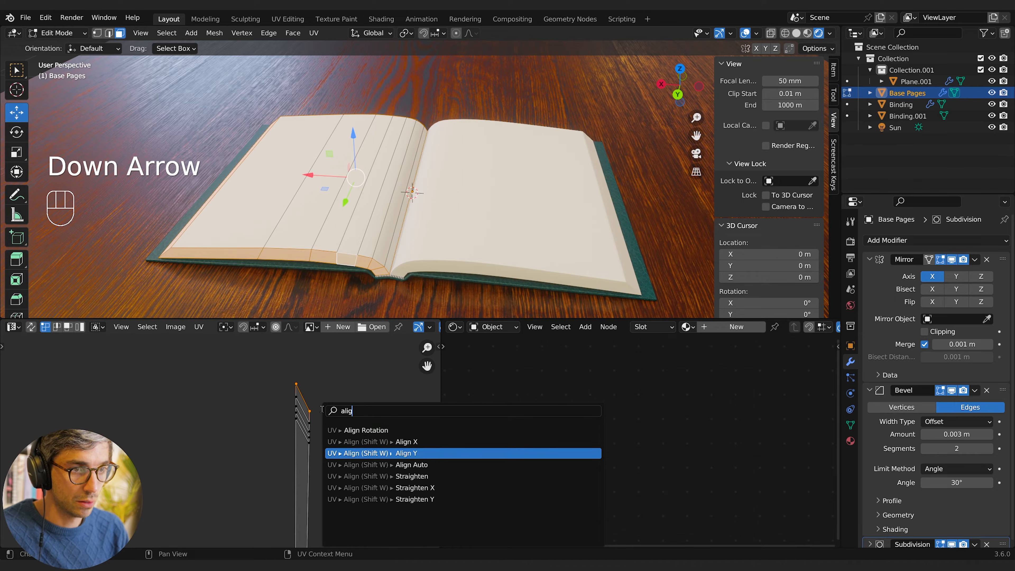
{"action": "key", "text": "Return"}
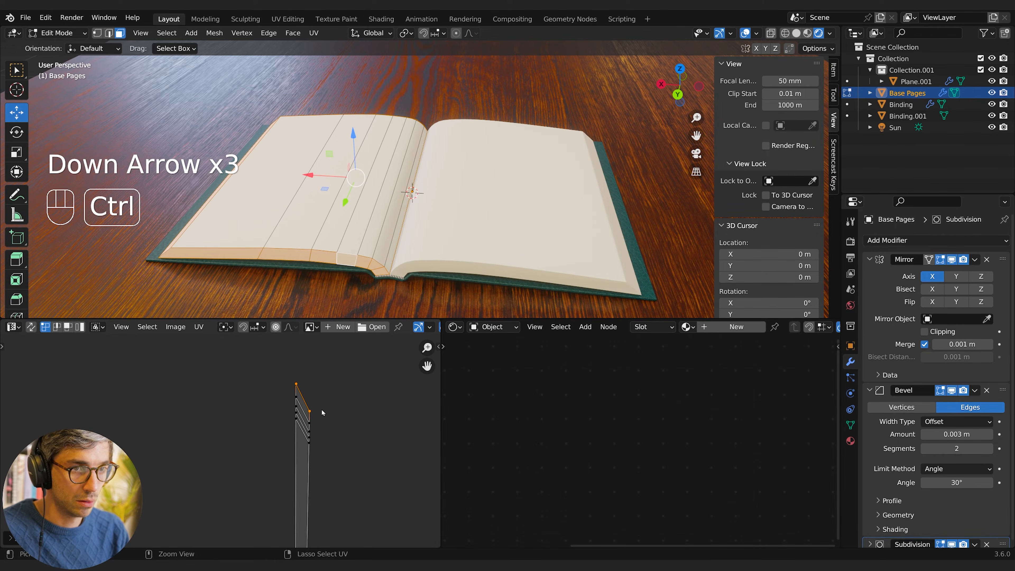
{"action": "key", "text": "ctrl+z"}
Step: Level the slanted edge at the upper end of the UV strip with Align Y
{"action": "key", "text": "F3"}
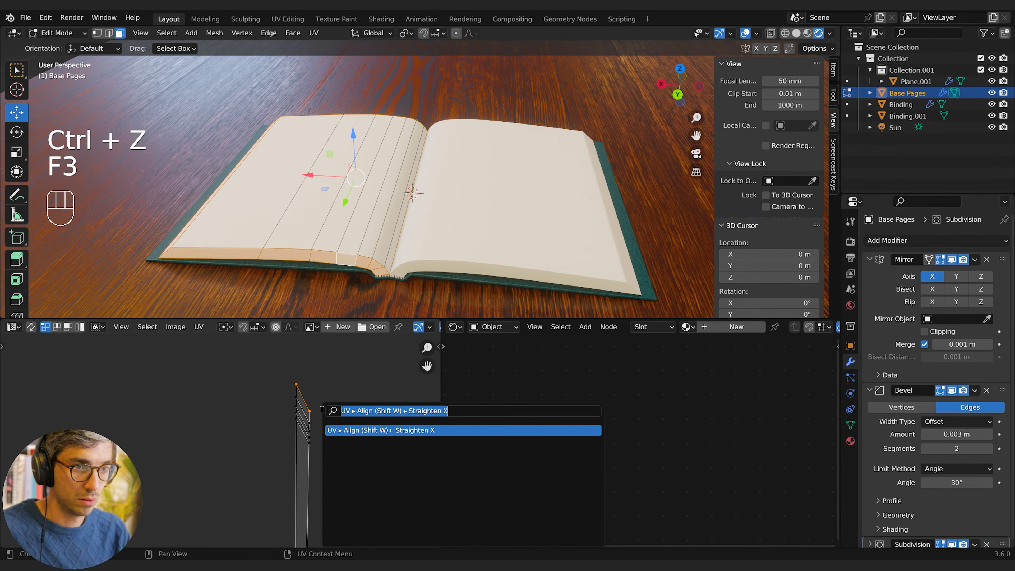
{"action": "type", "text": "align"}
{"action": "key", "text": "Down"}
{"action": "key", "text": "Return"}
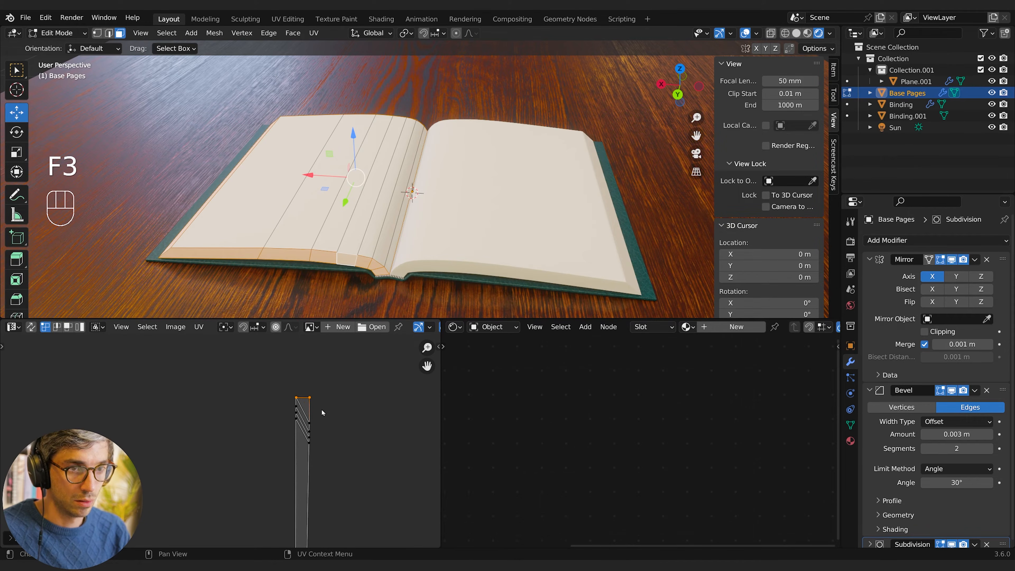
Step: Level the next four slanted cross edges below the UV strip's upper end, one after another, with Align Y
{"action": "left_click", "coordinate": [307, 413], "text": "alt"}
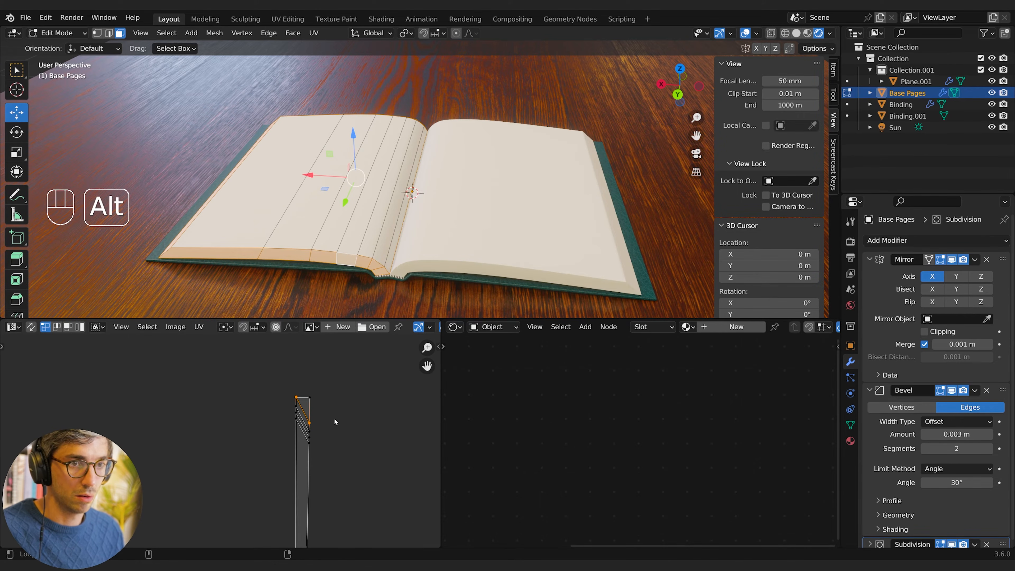
{"action": "key", "text": "F3"}
{"action": "left_click", "coordinate": [376, 439]}
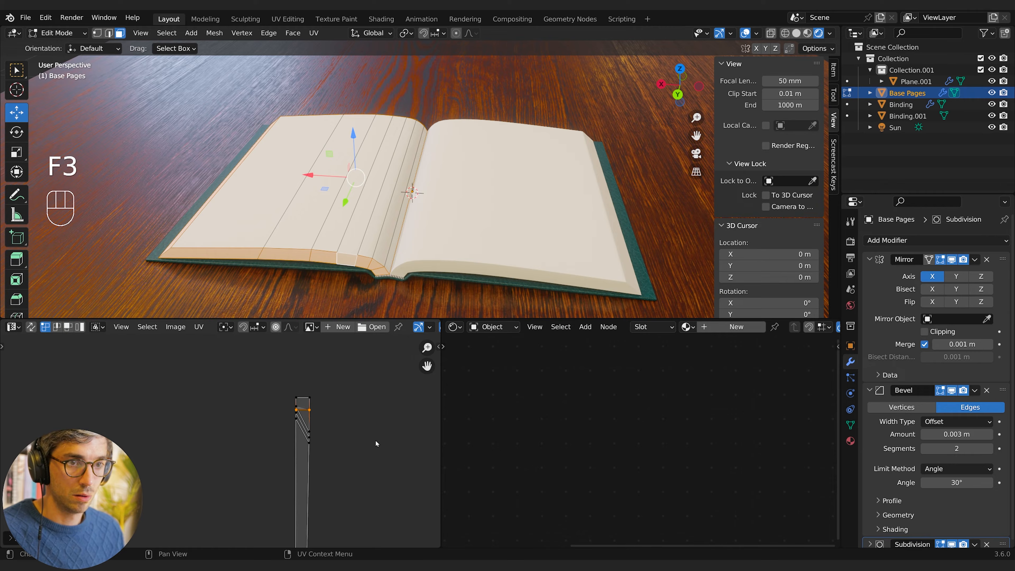
{"action": "left_click", "coordinate": [306, 427], "text": "alt"}
{"action": "key", "text": "F3"}
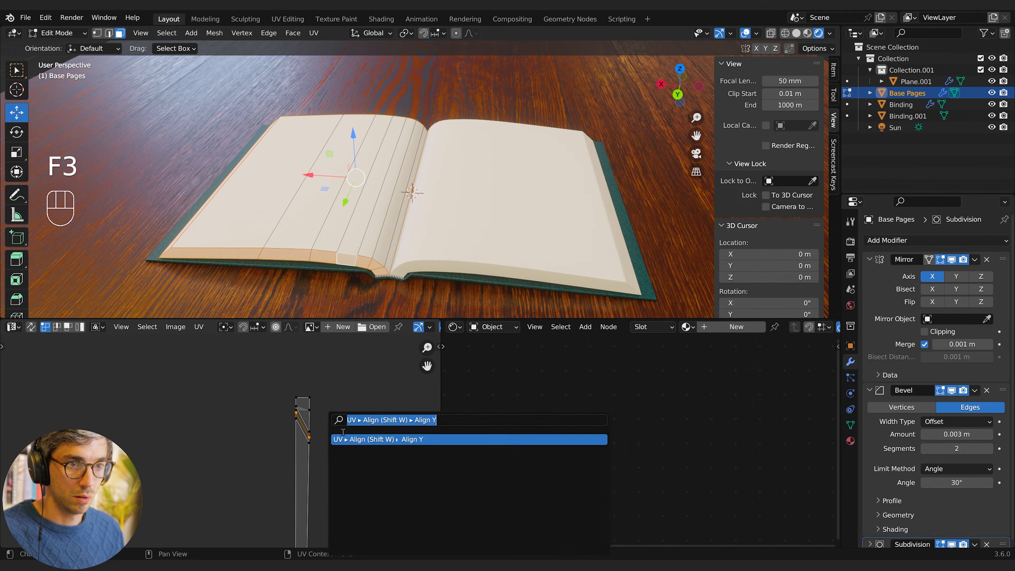
{"action": "left_click", "coordinate": [348, 438]}
{"action": "left_click", "coordinate": [307, 427], "text": "alt"}
{"action": "key", "text": "F3"}
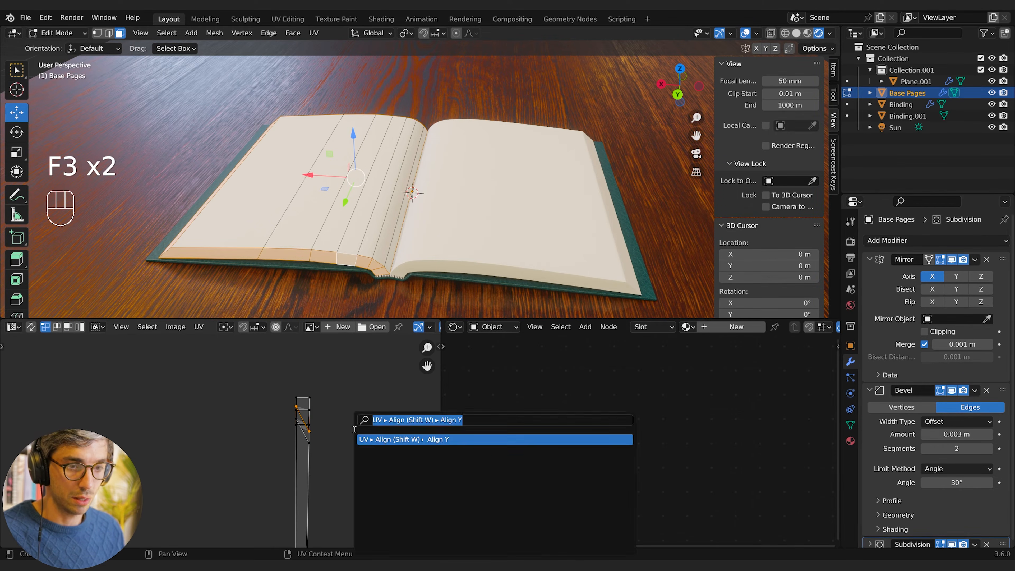
{"action": "left_click", "coordinate": [356, 439]}
{"action": "left_click", "coordinate": [303, 434], "text": "alt"}
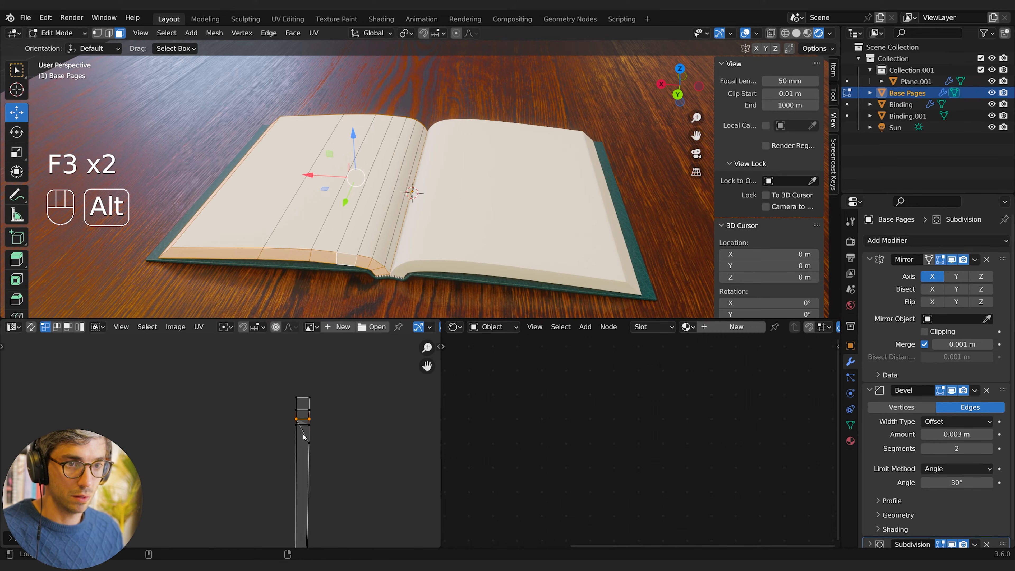
{"action": "key", "text": "F3"}
{"action": "left_click", "coordinate": [349, 438]}
Step: Straighten the long right-hand side of the UV strip into a vertical line with Align X
{"action": "middle_click_drag", "start_coordinate": [347, 455], "coordinate": [356, 432], "text": "shift"}
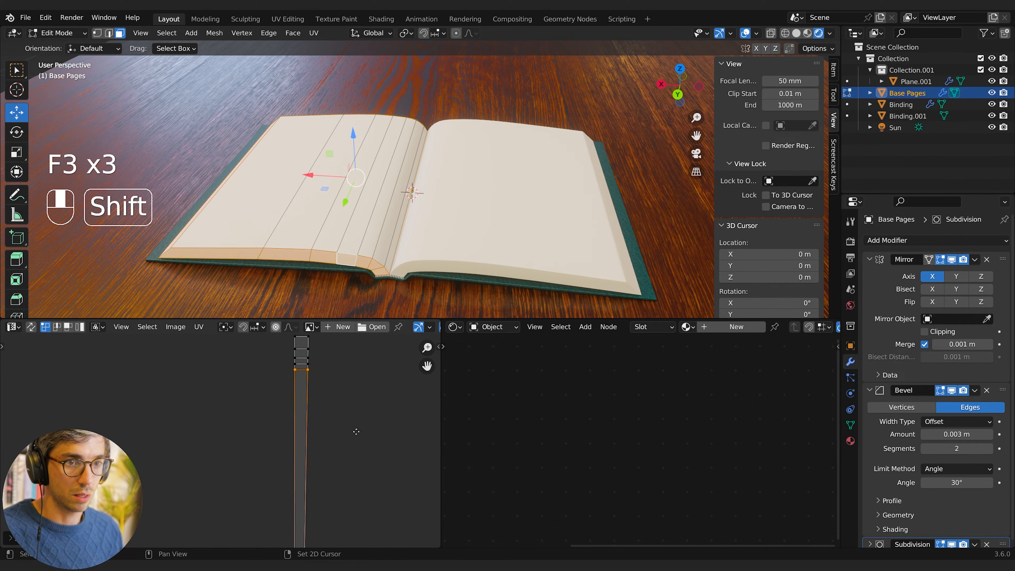
{"action": "scroll", "coordinate": [357, 434], "scroll_direction": "down", "scroll_amount": 3}
{"action": "middle_click_drag", "start_coordinate": [362, 474], "coordinate": [349, 433], "text": "shift"}
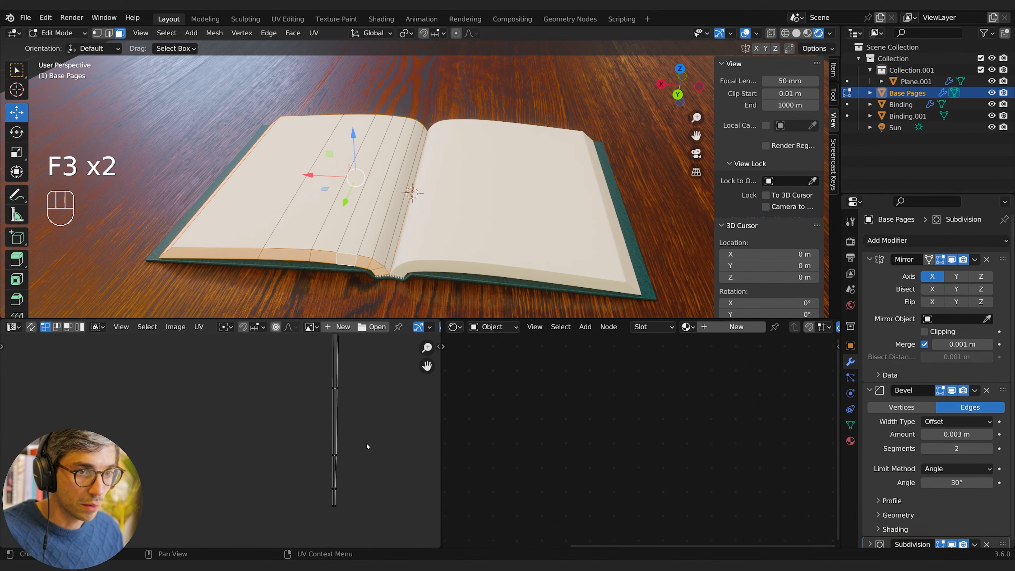
{"action": "middle_click_drag", "start_coordinate": [367, 444], "coordinate": [325, 420], "text": "shift"}
{"action": "middle_click_drag", "start_coordinate": [338, 366], "coordinate": [371, 545], "text": "shift"}
{"action": "left_click", "coordinate": [329, 399], "text": "alt"}
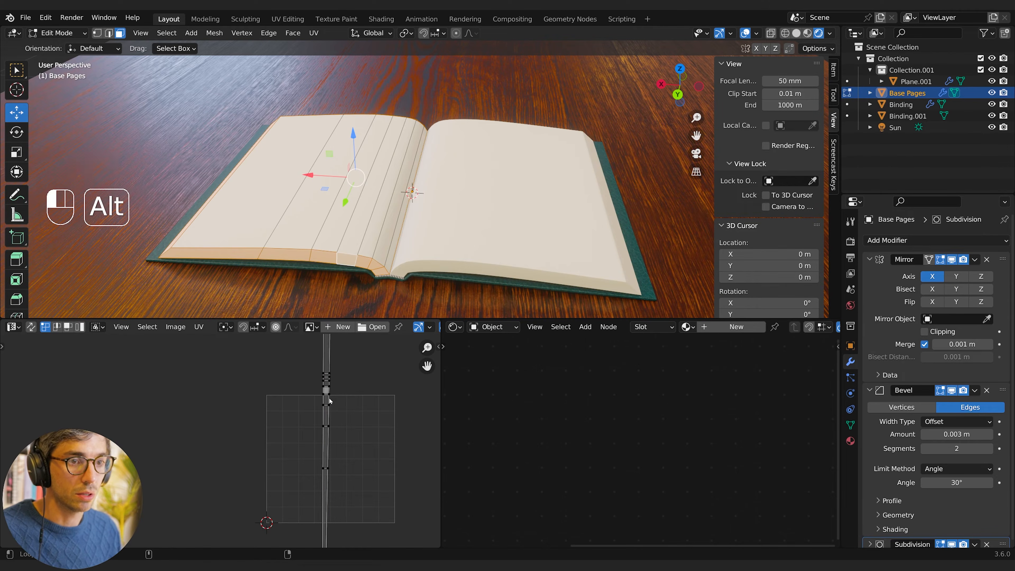
{"action": "middle_click_drag", "start_coordinate": [358, 349], "coordinate": [361, 393], "text": "shift"}
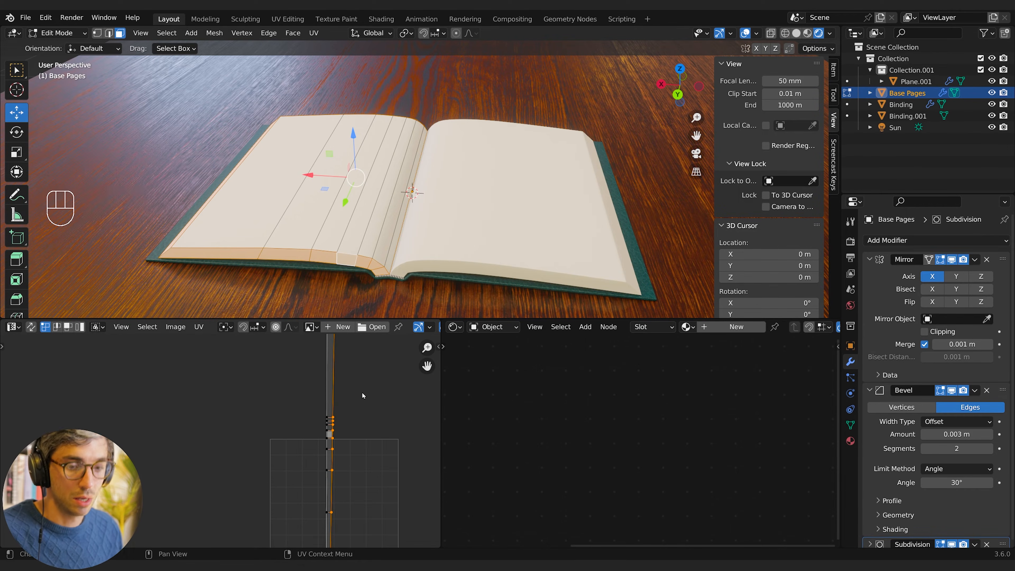
{"action": "key", "text": "F3"}
{"action": "type", "text": "align"}
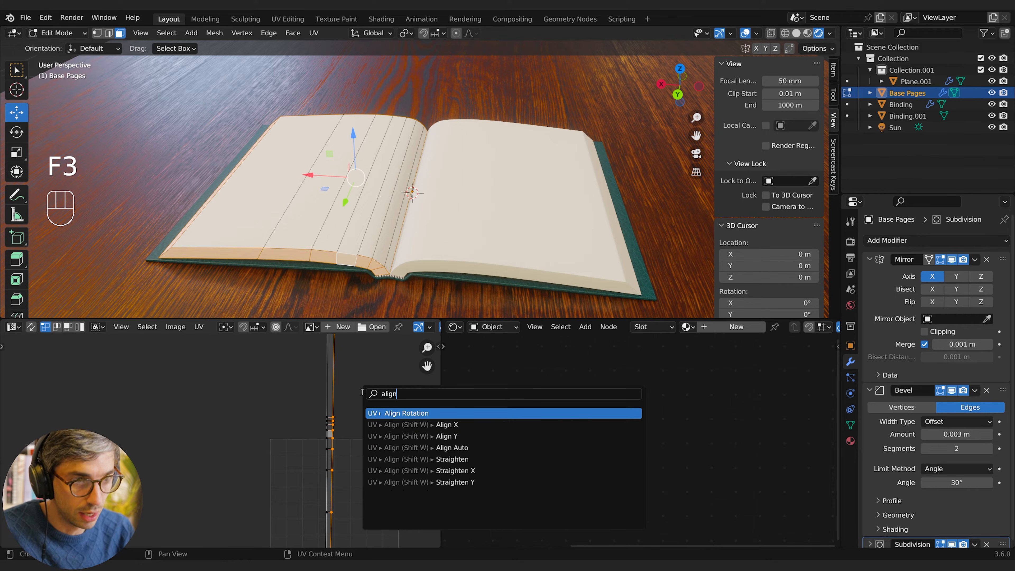
{"action": "key", "text": "Down"}
{"action": "key", "text": "Return"}
{"action": "mouse_move", "coordinate": [354, 380]}
{"action": "middle_mouse_down", "text": "shift"}
{"action": "mouse_move", "coordinate": [365, 403]}
{"action": "mouse_move", "coordinate": [366, 339]}
{"action": "middle_mouse_up", "text": "shift"}
{"action": "middle_click_drag", "start_coordinate": [379, 430], "coordinate": [378, 367], "text": "shift"}
{"action": "mouse_move", "coordinate": [380, 454]}
{"action": "middle_mouse_down", "text": "shift"}
{"action": "mouse_move", "coordinate": [378, 349]}
{"action": "mouse_move", "coordinate": [381, 444]}
{"action": "middle_mouse_up", "text": "shift"}
{"action": "middle_click_drag", "start_coordinate": [382, 337], "coordinate": [362, 494], "text": "shift"}
{"action": "middle_click_drag", "start_coordinate": [353, 419], "coordinate": [362, 397], "text": "shift"}
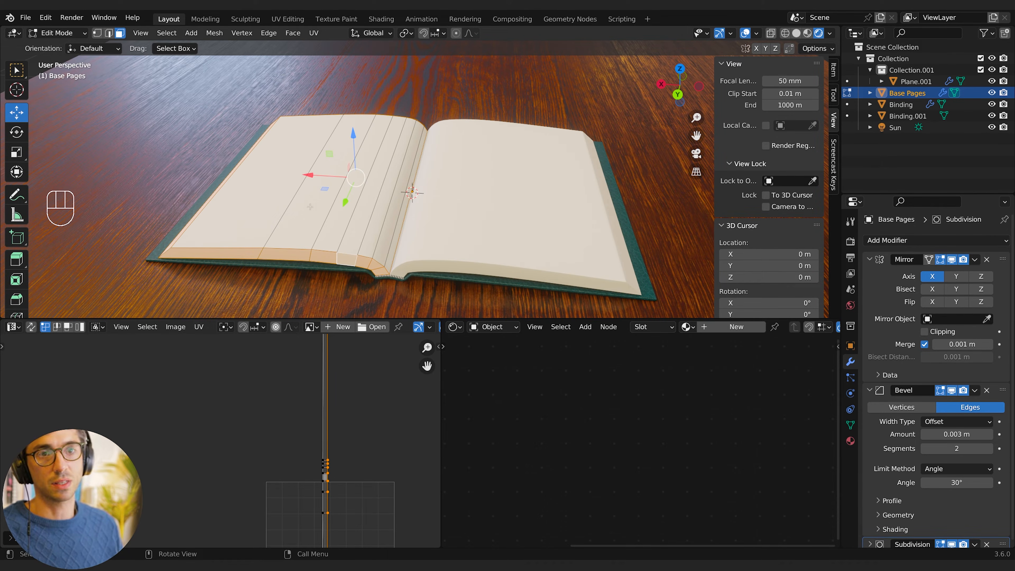
Step: Return to Object Mode and create a new material for the Base Pages object
{"action": "key", "text": "Tab"}
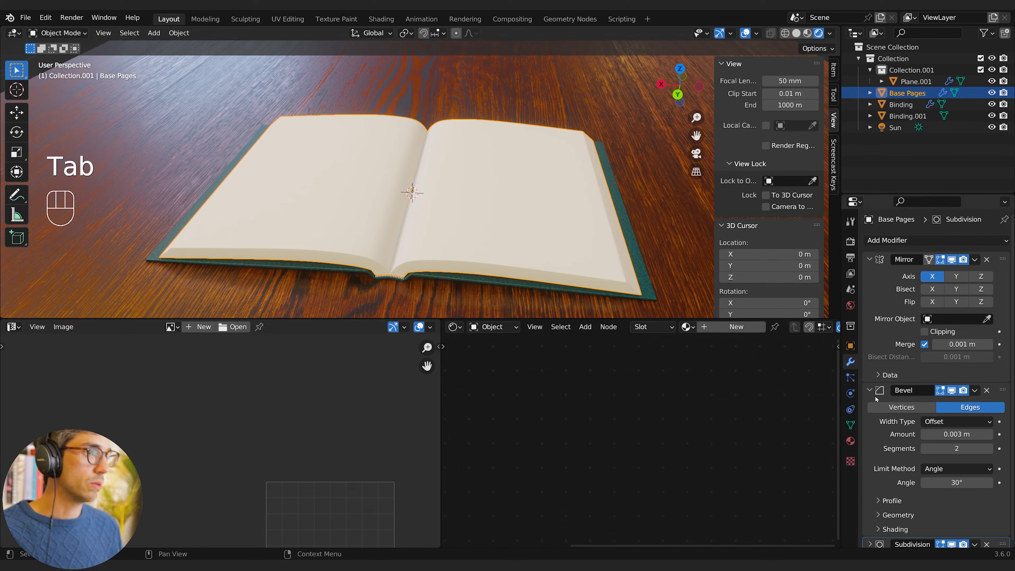
{"action": "left_click", "coordinate": [851, 441]}
{"action": "left_click", "coordinate": [917, 290]}
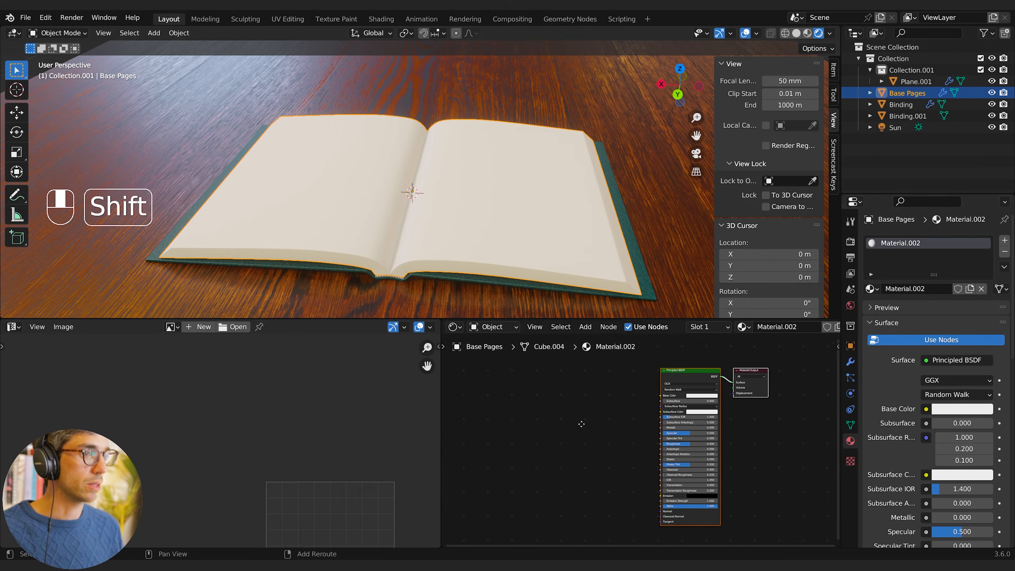
{"action": "middle_click_drag", "start_coordinate": [582, 424], "coordinate": [562, 420], "text": "shift"}
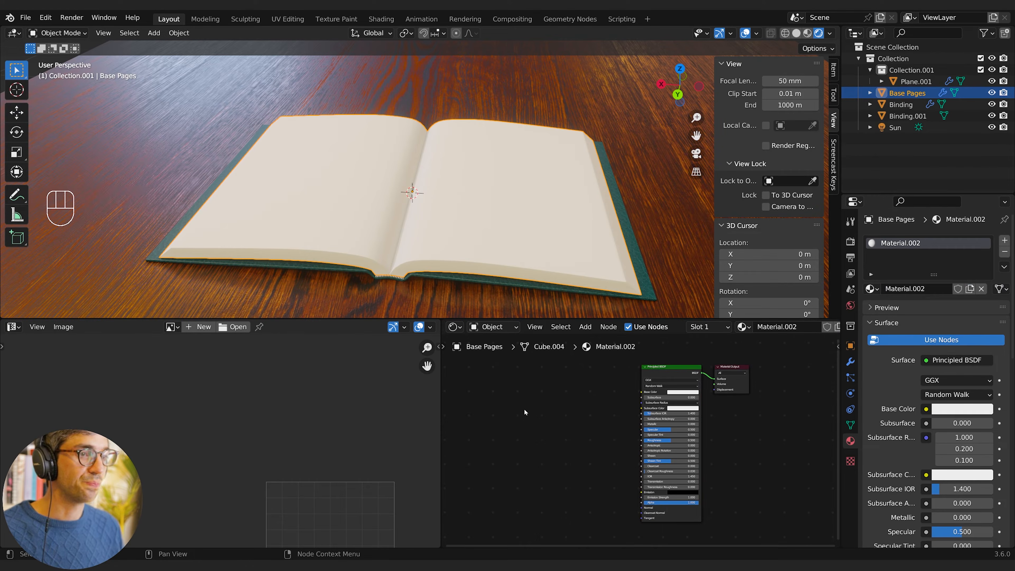
Step: Copy the Texture Coordinate, Mapping, Voronoi Texture, both Color Ramp and Bump nodes from the Binding.001 object's material
{"action": "left_click", "coordinate": [401, 278]}
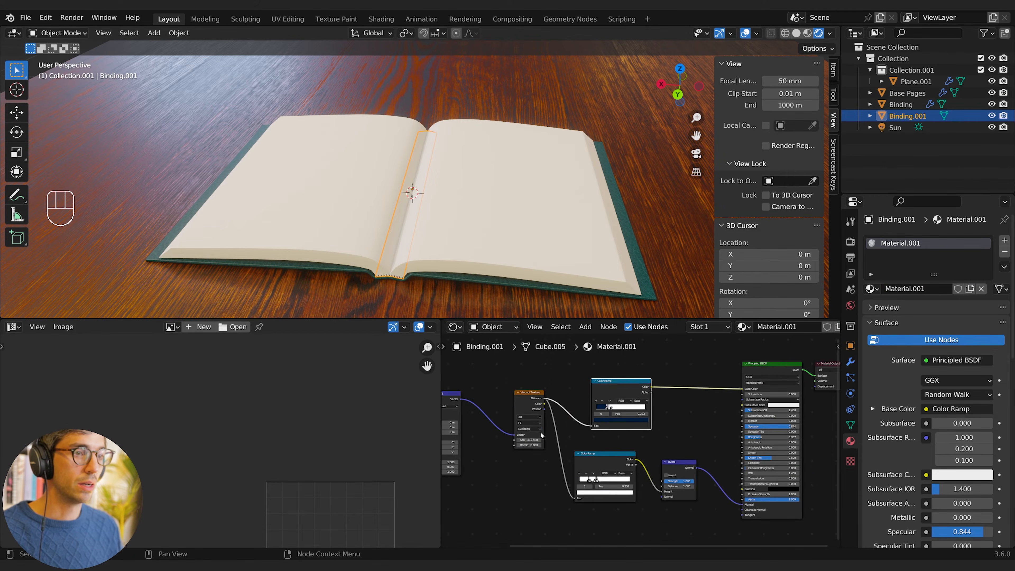
{"action": "middle_click_drag", "start_coordinate": [481, 459], "coordinate": [582, 427]}
{"action": "left_click_drag", "start_coordinate": [463, 363], "coordinate": [638, 459]}
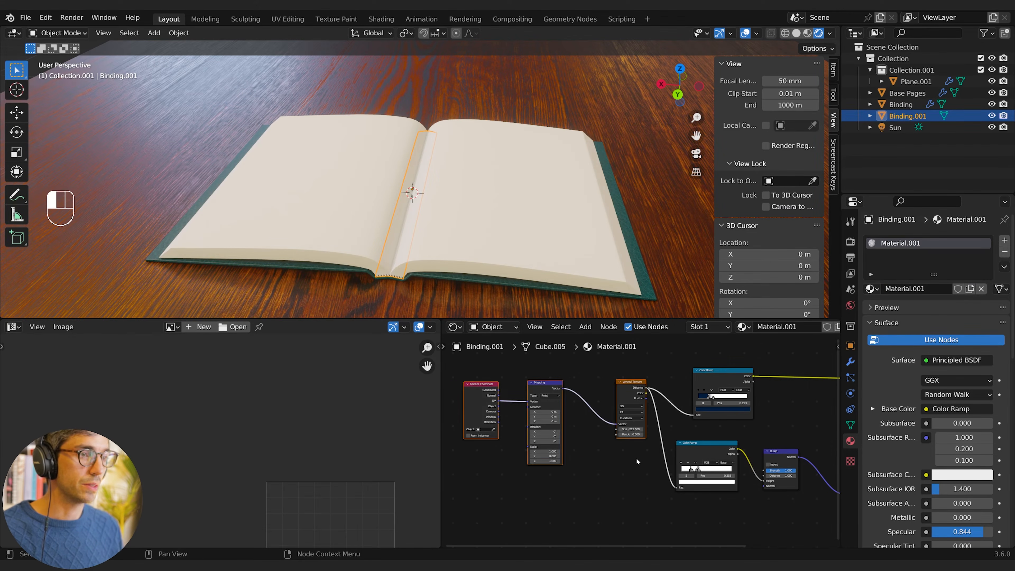
{"action": "left_click", "coordinate": [703, 381], "text": "shift"}
{"action": "left_click", "coordinate": [572, 373]}
{"action": "left_click_drag", "start_coordinate": [573, 373], "coordinate": [791, 504]}
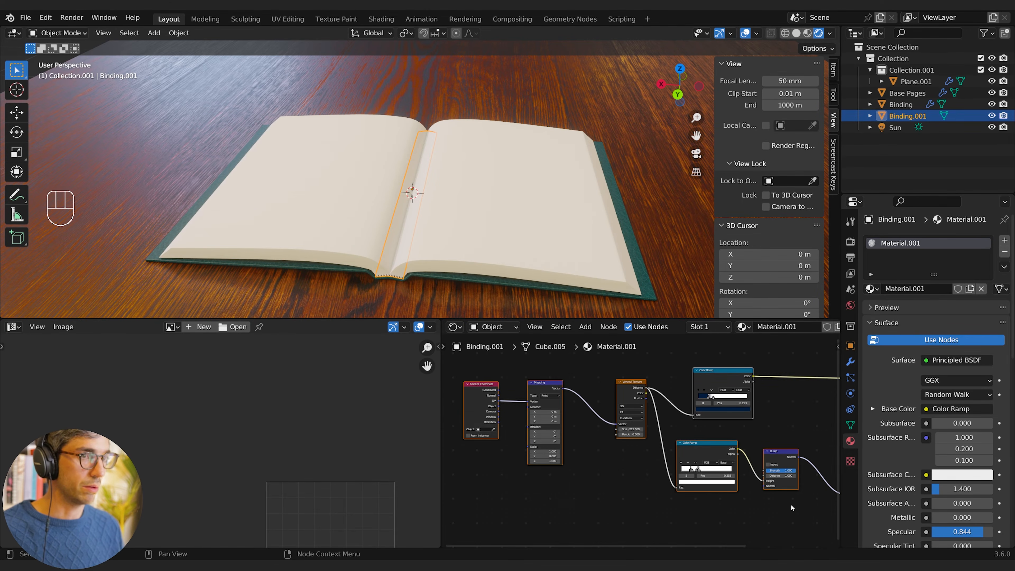
{"action": "key", "text": "ctrl+c"}
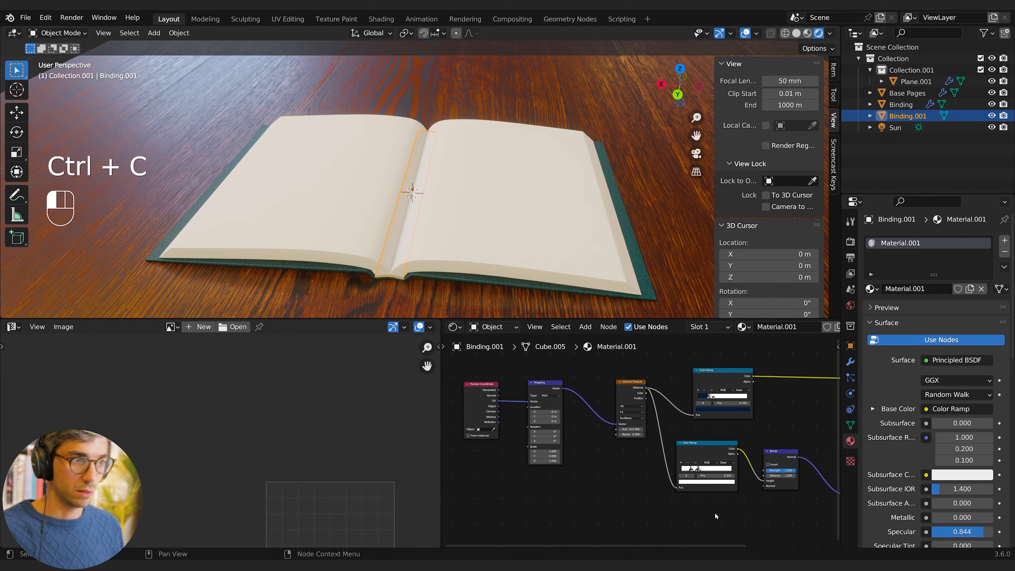
Step: Paste the copied texture and bump nodes into the Base Pages object's material
{"action": "left_click", "coordinate": [439, 261]}
{"action": "key", "text": "ctrl+b"}
{"action": "key", "text": "ctrl+v"}
{"action": "left_click", "coordinate": [738, 443]}
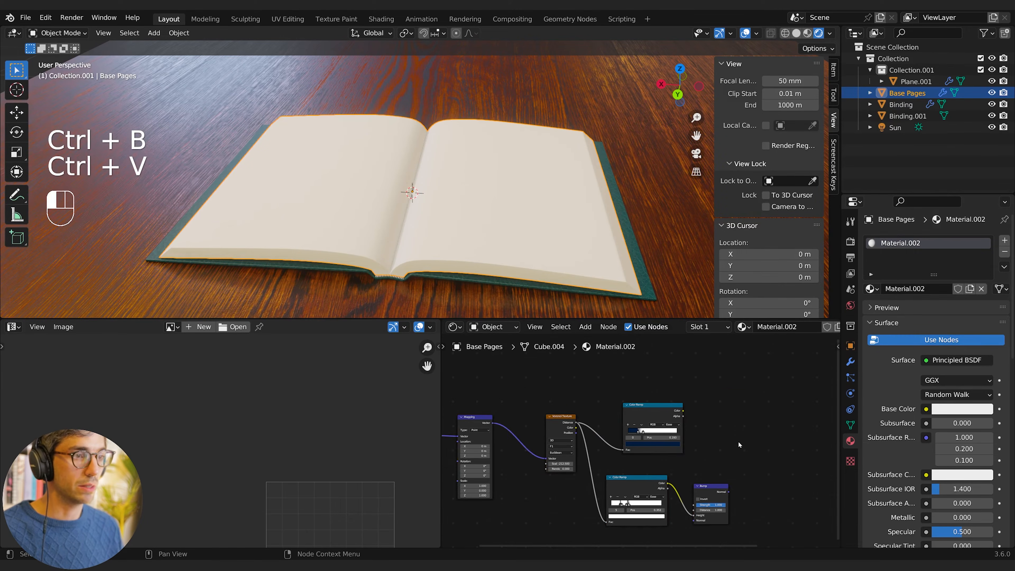
Step: Connect the upper Color Ramp to the Principled BSDF's Base Color and the Bump node's output to its Normal input
{"action": "middle_click_drag", "start_coordinate": [742, 446], "coordinate": [647, 446]}
{"action": "scroll", "coordinate": [655, 438], "scroll_direction": "down", "scroll_amount": 4}
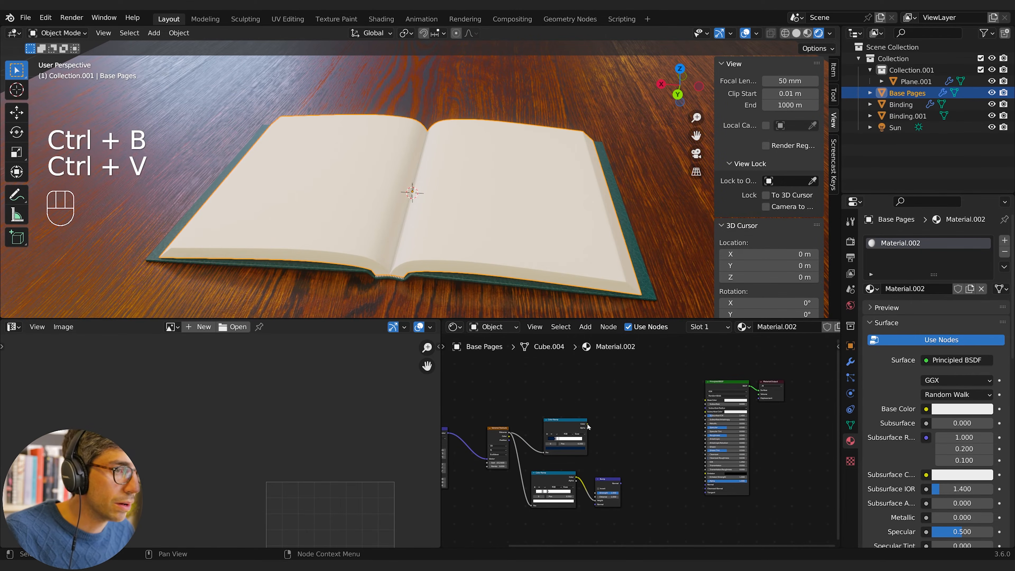
{"action": "left_click_drag", "start_coordinate": [587, 424], "coordinate": [706, 400]}
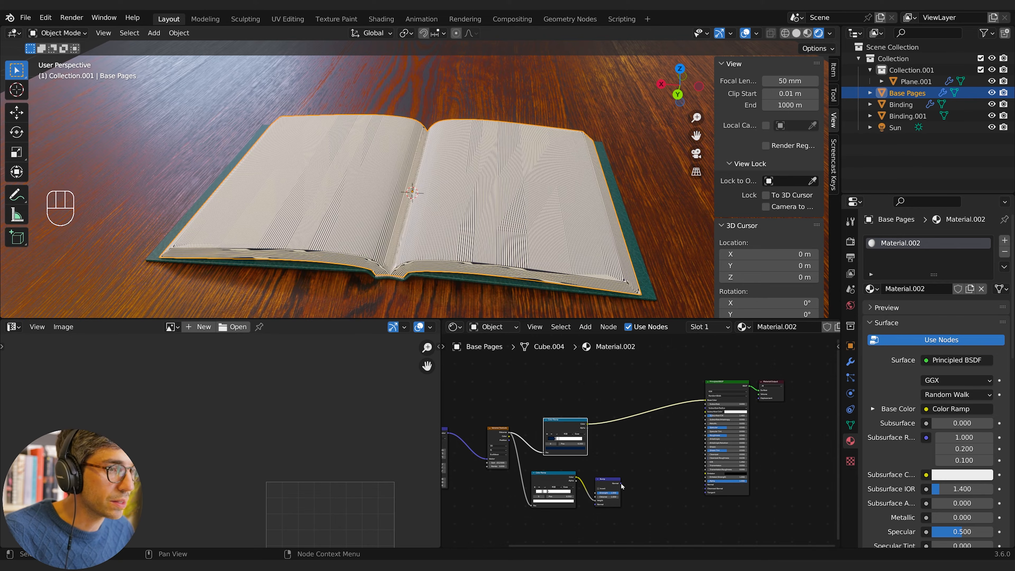
{"action": "left_click_drag", "start_coordinate": [621, 483], "coordinate": [705, 485]}
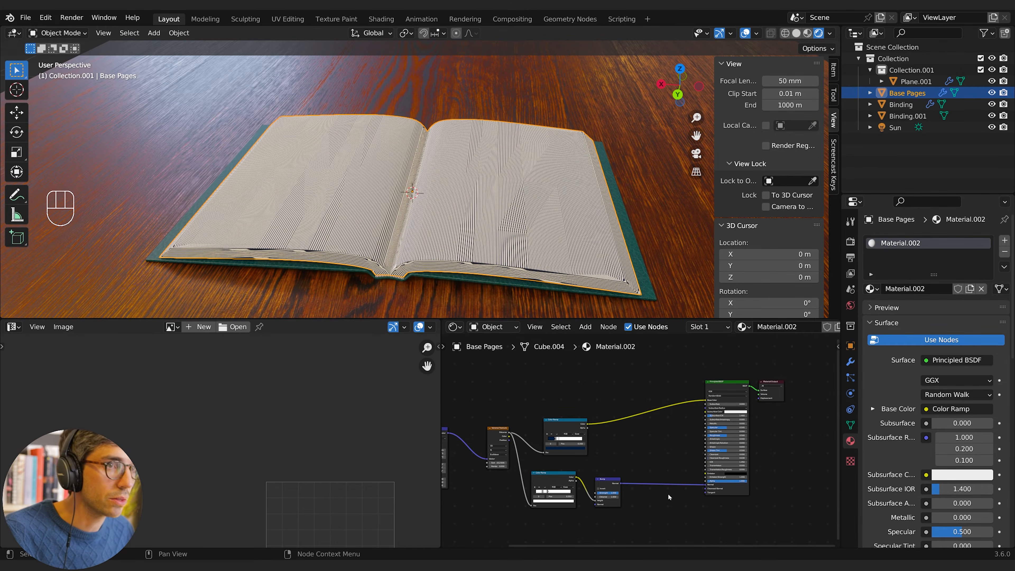
{"action": "middle_click_drag", "start_coordinate": [610, 470], "coordinate": [677, 477]}
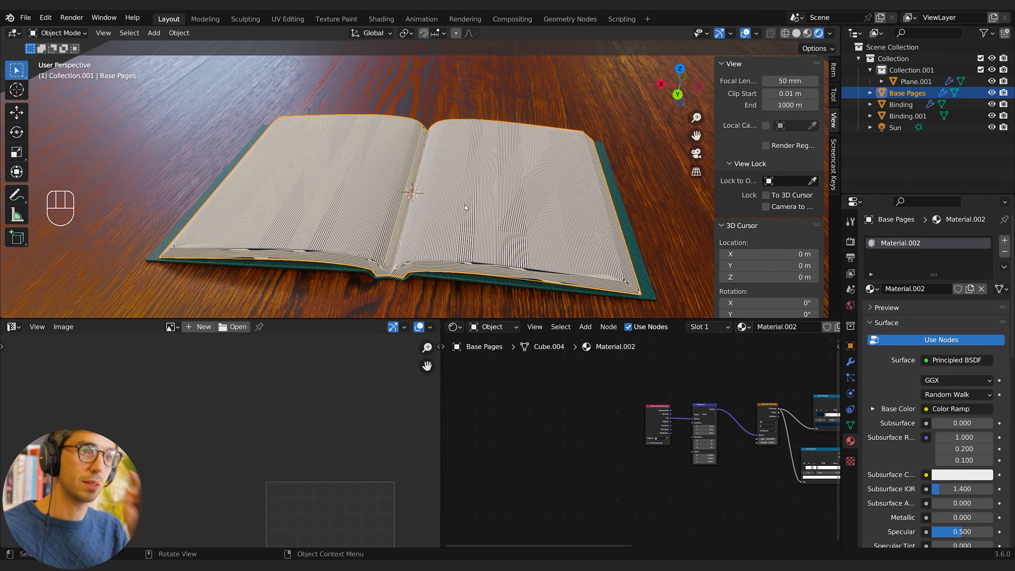
Step: Enter Edit Mode on Base Pages and select all the top face strips of the left page, up to the centre fold
{"action": "key", "text": "Tab"}
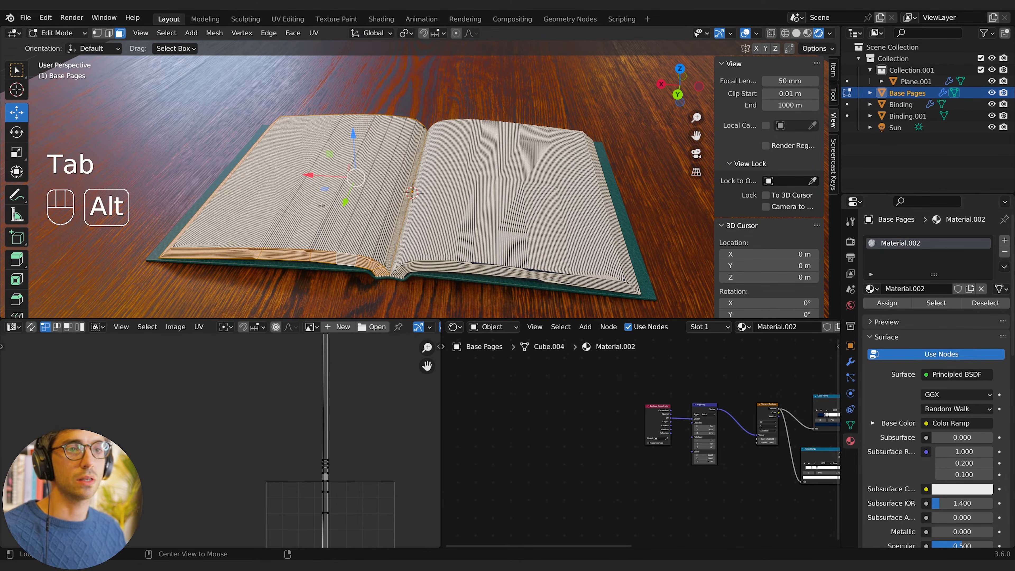
{"action": "key", "text": "F2"}
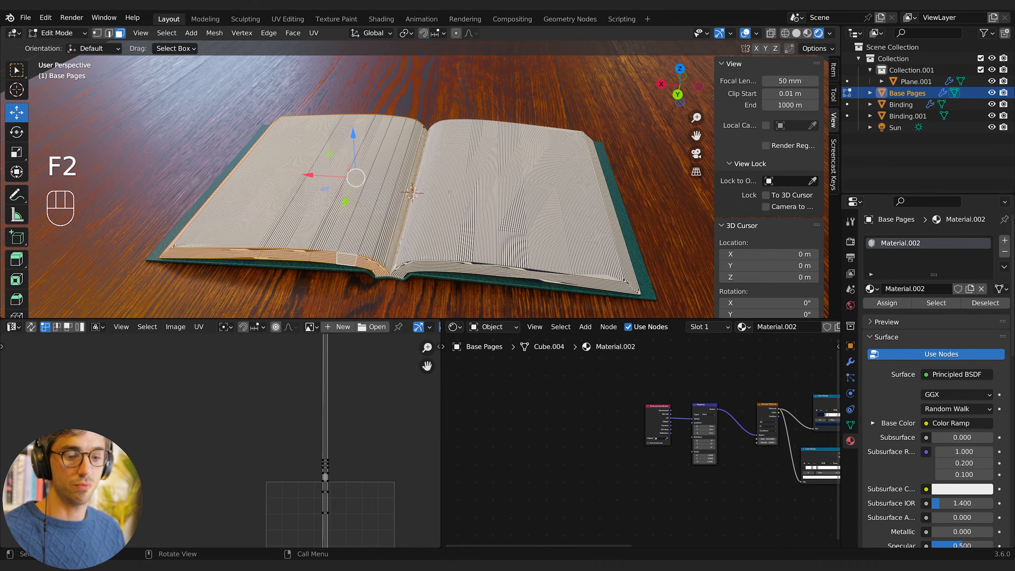
{"action": "key", "text": "3"}
{"action": "left_click", "coordinate": [341, 216]}
{"action": "left_click", "coordinate": [306, 216], "text": "shift"}
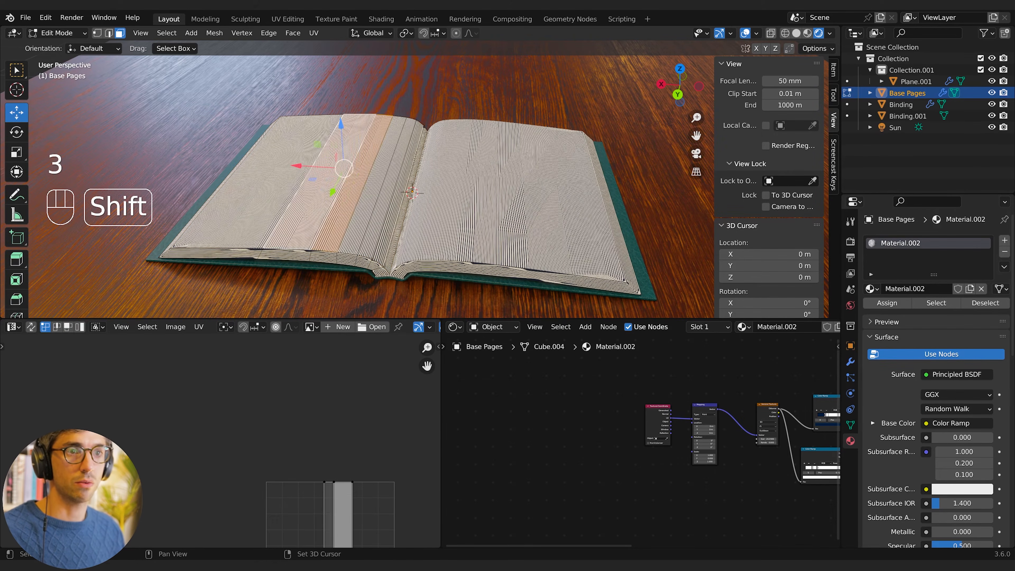
{"action": "left_click", "coordinate": [251, 212], "text": "shift"}
{"action": "left_click", "coordinate": [365, 225], "text": "shift"}
{"action": "left_click", "coordinate": [376, 229], "text": "shift"}
{"action": "left_click", "coordinate": [387, 237], "text": "shift"}
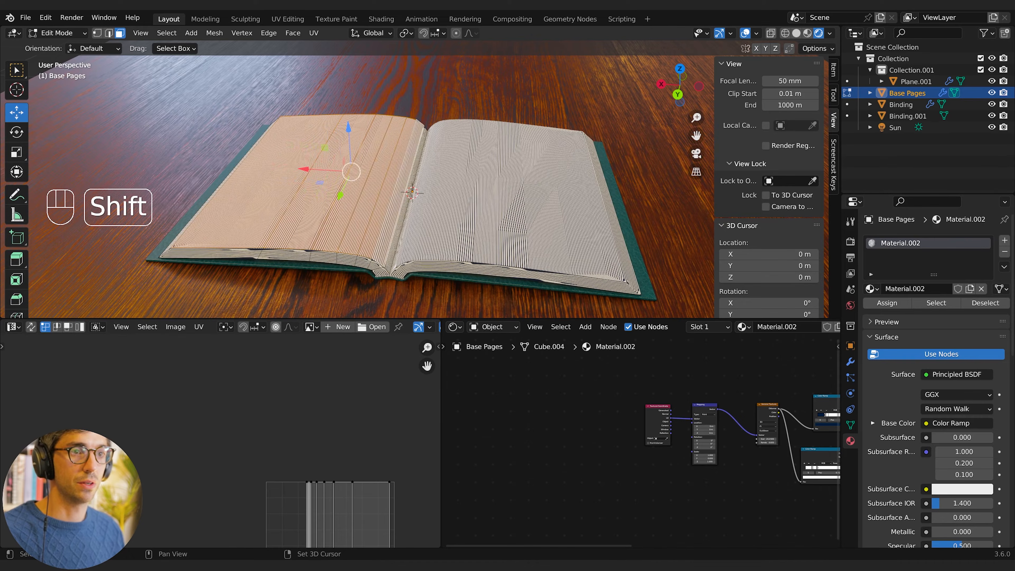
{"action": "left_click", "coordinate": [397, 251], "text": "shift"}
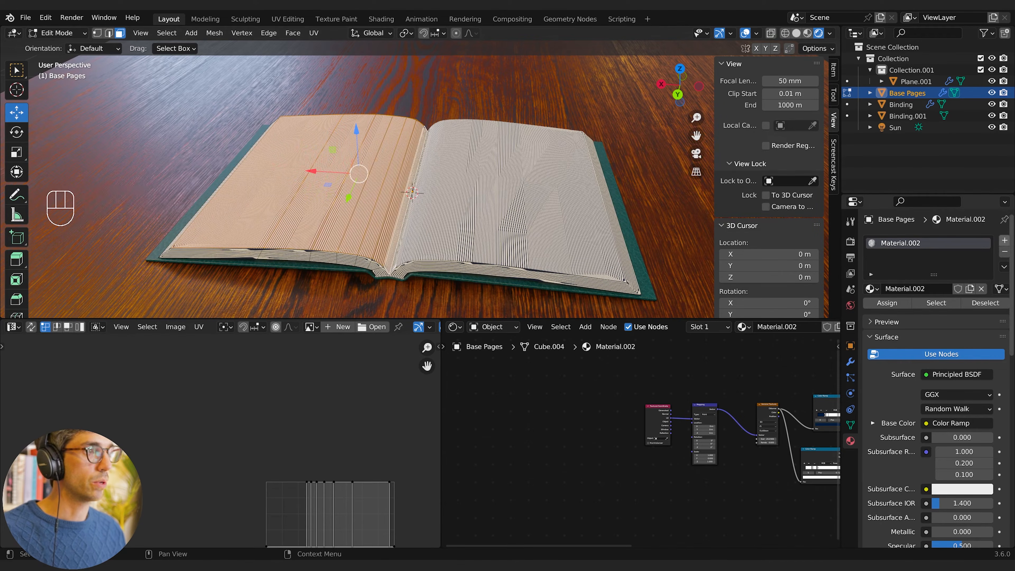
Step: Add a second material slot with a new material, assign it to the selected page faces, and return to Object Mode
{"action": "left_click", "coordinate": [1005, 240]}
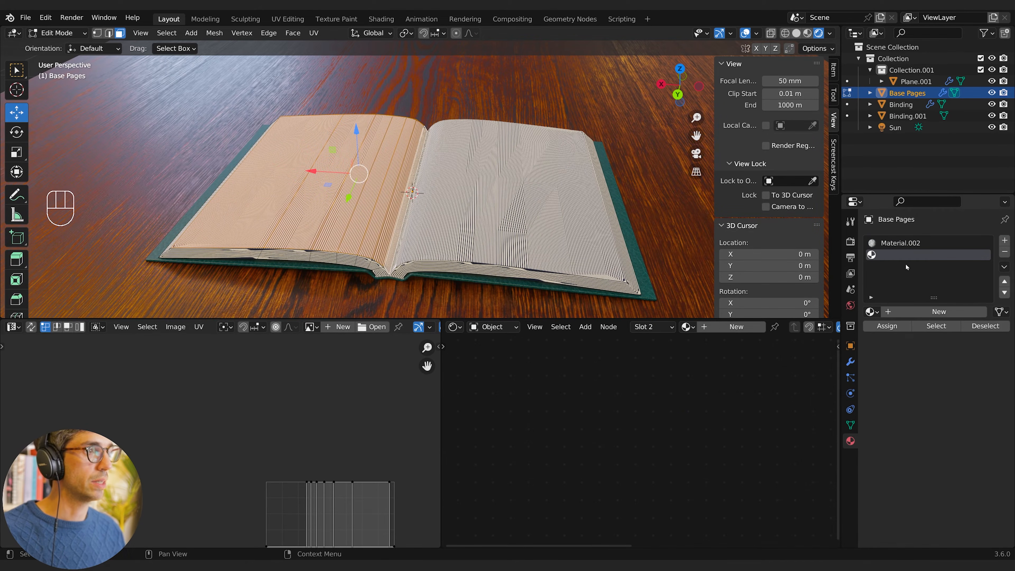
{"action": "left_click", "coordinate": [935, 312]}
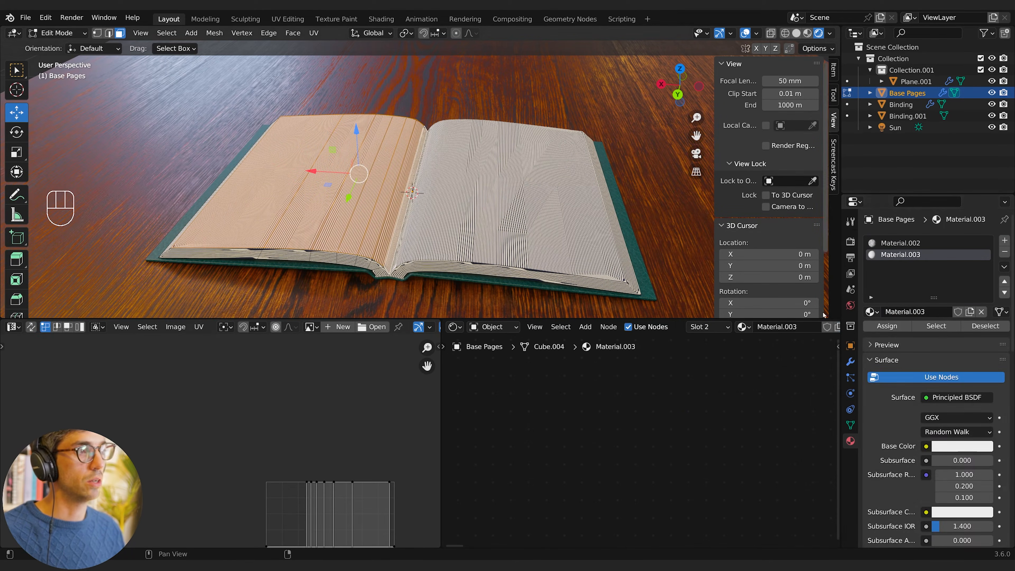
{"action": "left_click", "coordinate": [887, 326]}
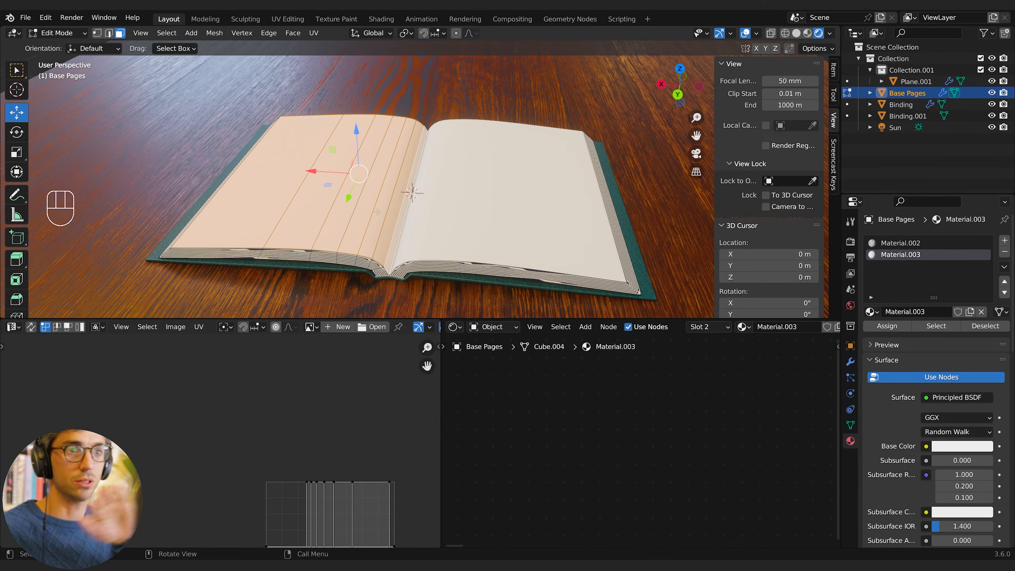
{"action": "key", "text": "Tab"}
{"action": "middle_click_drag", "start_coordinate": [370, 210], "coordinate": [424, 244]}
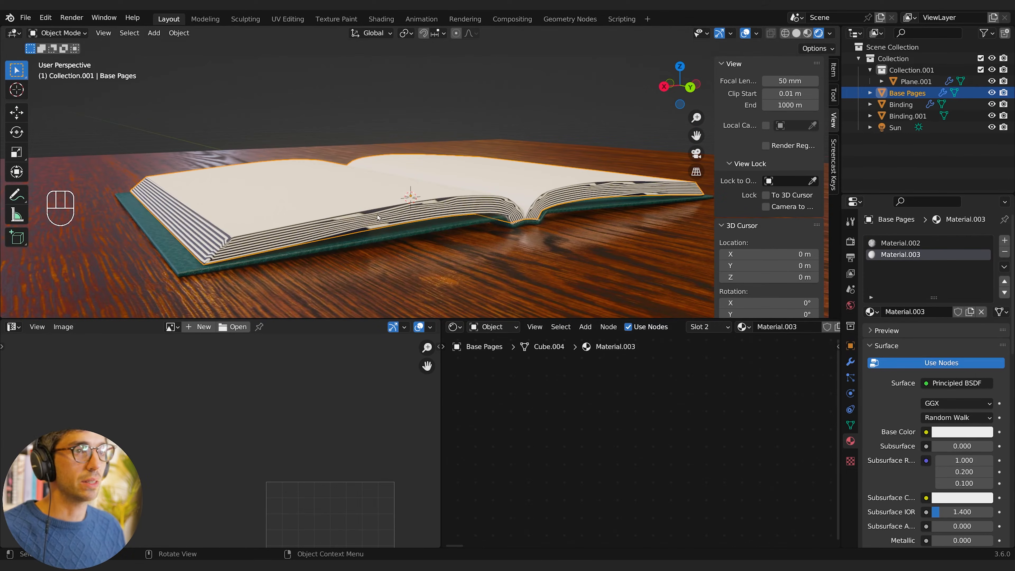
Step: In Material.002, recolor the dark stop of the upper Color Ramp to a reddish brown
{"action": "left_click", "coordinate": [848, 362]}
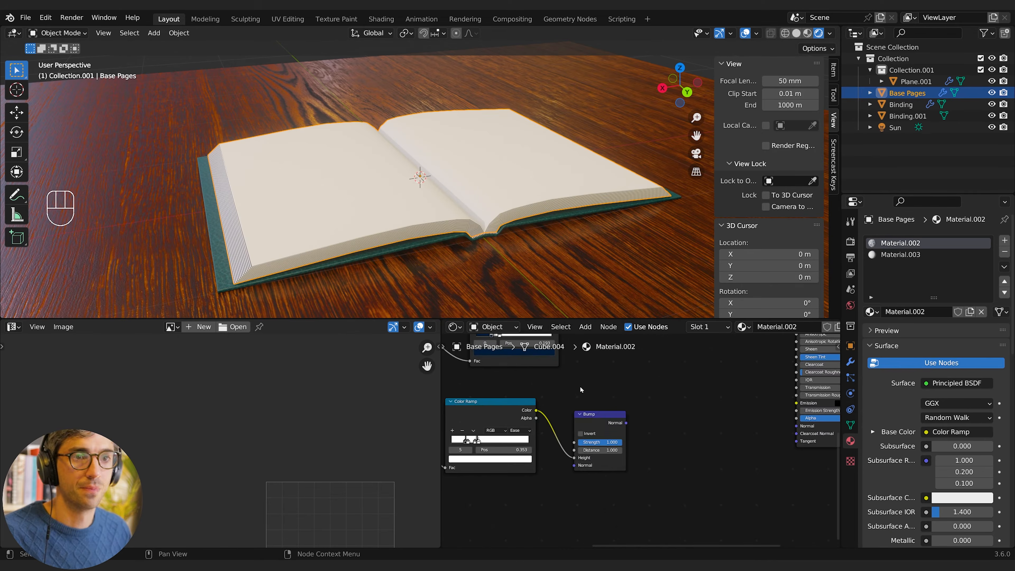
{"action": "middle_click_drag", "start_coordinate": [580, 385], "coordinate": [670, 409]}
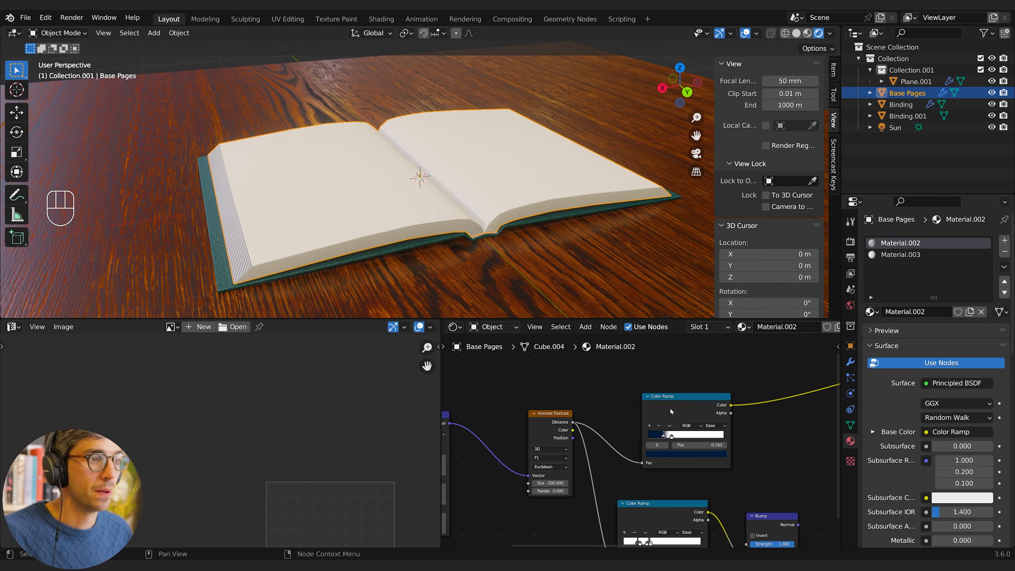
{"action": "left_click", "coordinate": [671, 450]}
{"action": "left_click", "coordinate": [673, 387]}
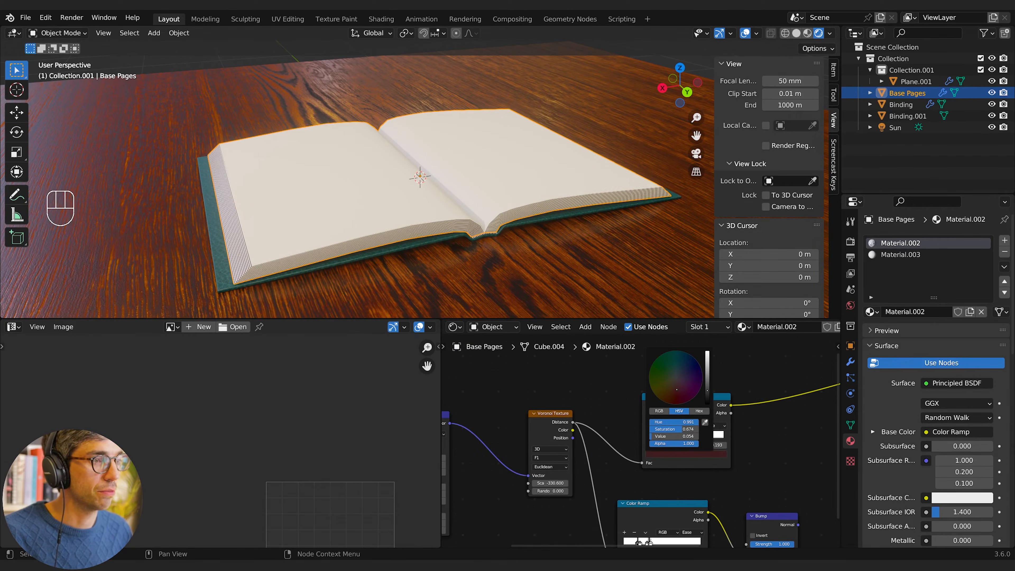
{"action": "mouse_move", "coordinate": [707, 390]}
{"action": "left_mouse_down"}
{"action": "mouse_move", "coordinate": [707, 376]}
{"action": "mouse_move", "coordinate": [673, 386]}
{"action": "left_mouse_up"}
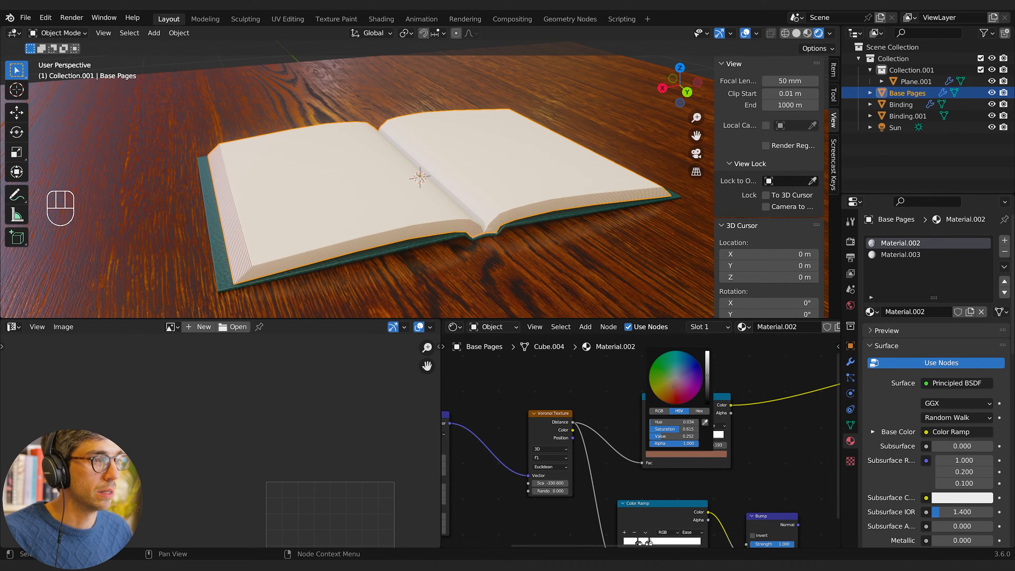
Step: Tint the upper Color Ramp's light stop pale pink and set the stop positions to 0.000 and 0.196
{"action": "left_click", "coordinate": [671, 436]}
{"action": "left_click", "coordinate": [685, 452]}
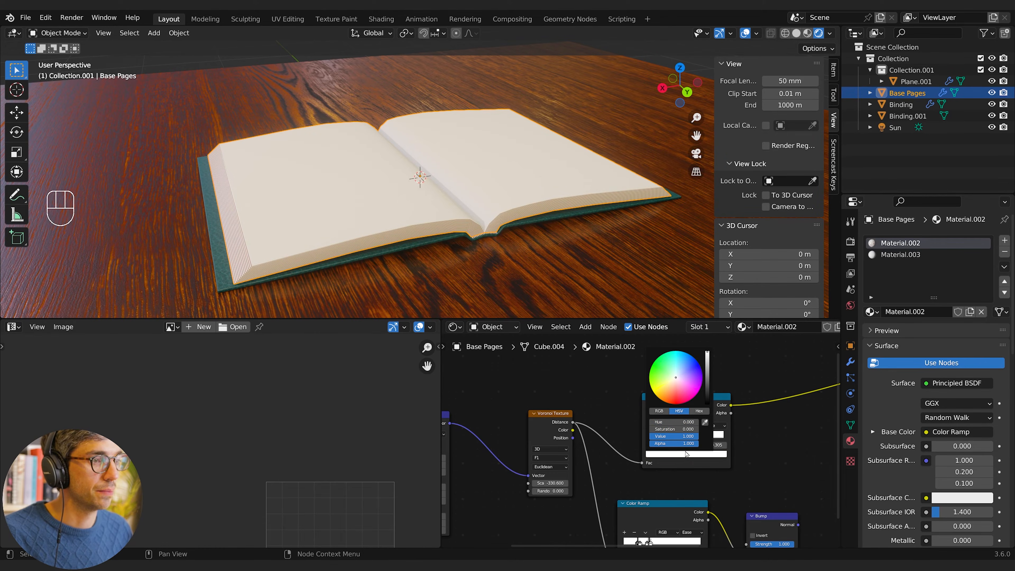
{"action": "left_click", "coordinate": [674, 384]}
{"action": "left_click_drag", "start_coordinate": [675, 384], "coordinate": [674, 380]}
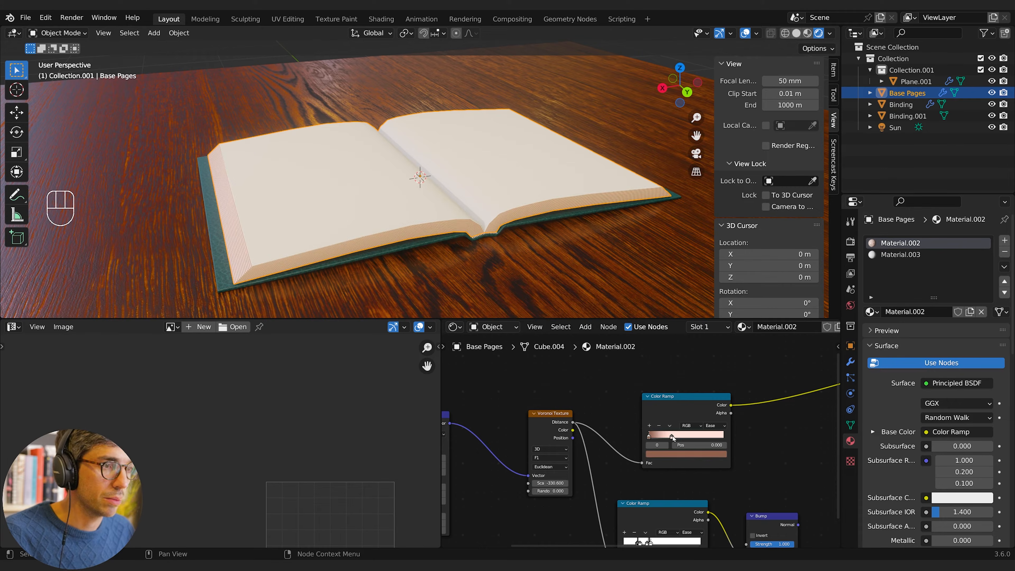
{"action": "left_click_drag", "start_coordinate": [672, 436], "coordinate": [649, 437]}
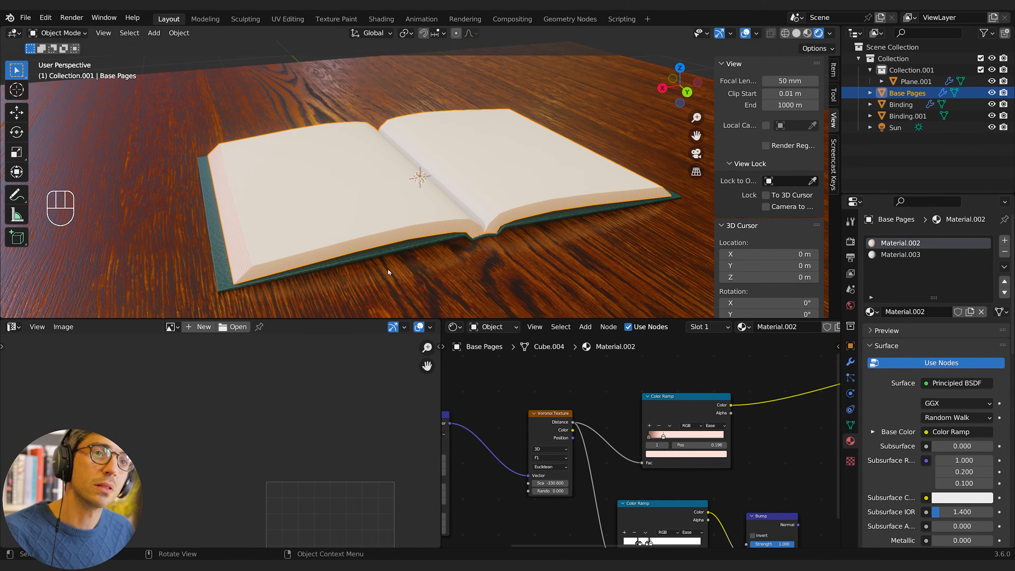
Step: Adjust the brightness of the upper Color Ramp's brown stop after checking the page edges up close
{"action": "middle_click_drag", "start_coordinate": [387, 269], "coordinate": [439, 251]}
{"action": "scroll", "coordinate": [461, 276], "scroll_direction": "up", "scroll_amount": 3}
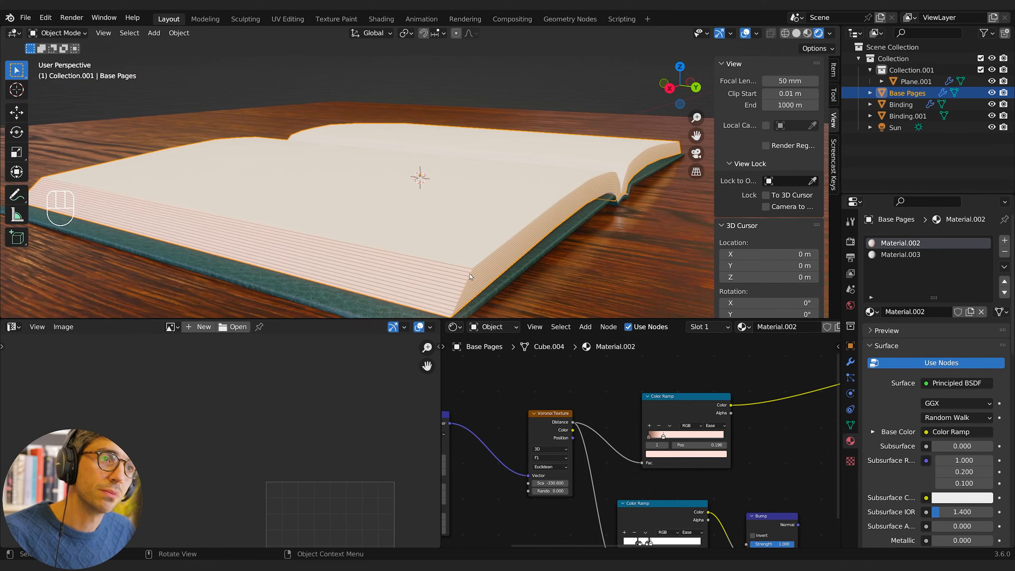
{"action": "scroll", "coordinate": [517, 442], "scroll_direction": "down", "scroll_amount": 2}
{"action": "middle_click_drag", "start_coordinate": [517, 442], "coordinate": [674, 412]}
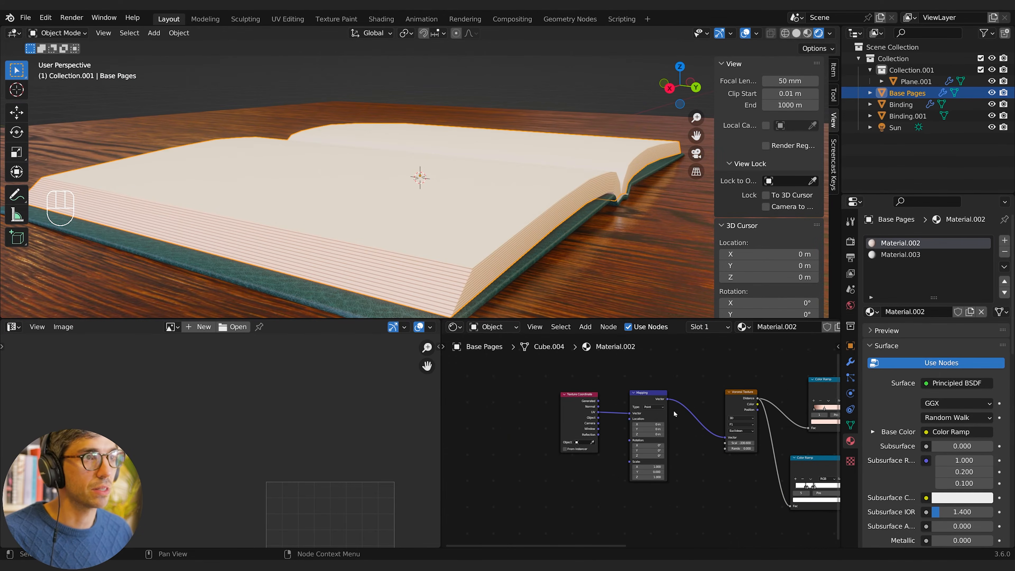
{"action": "middle_click_drag", "start_coordinate": [791, 417], "coordinate": [561, 436]}
{"action": "left_click", "coordinate": [584, 428]}
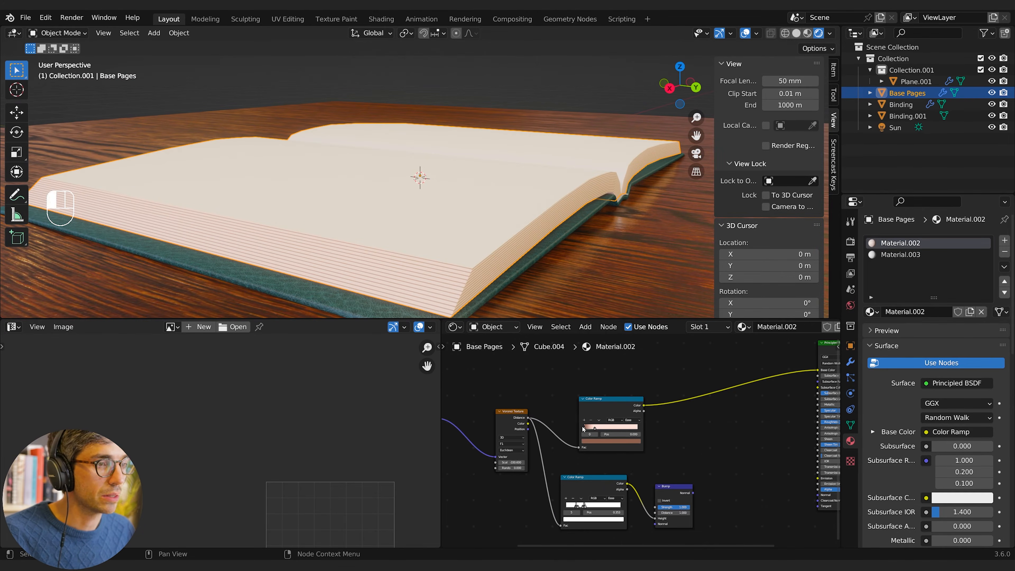
{"action": "left_click", "coordinate": [590, 442]}
{"action": "mouse_move", "coordinate": [626, 388]}
{"action": "left_mouse_down"}
{"action": "mouse_move", "coordinate": [626, 402]}
{"action": "mouse_move", "coordinate": [626, 368]}
{"action": "left_mouse_up"}
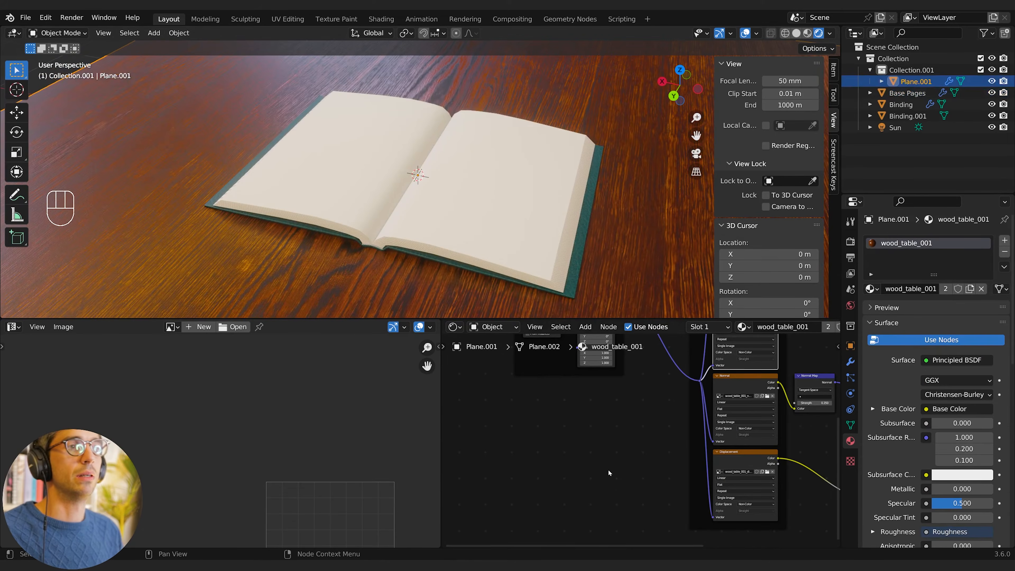
Step: Add a Noise Texture node to Material.003 of the Base Pages object
{"action": "left_click", "coordinate": [529, 206]}
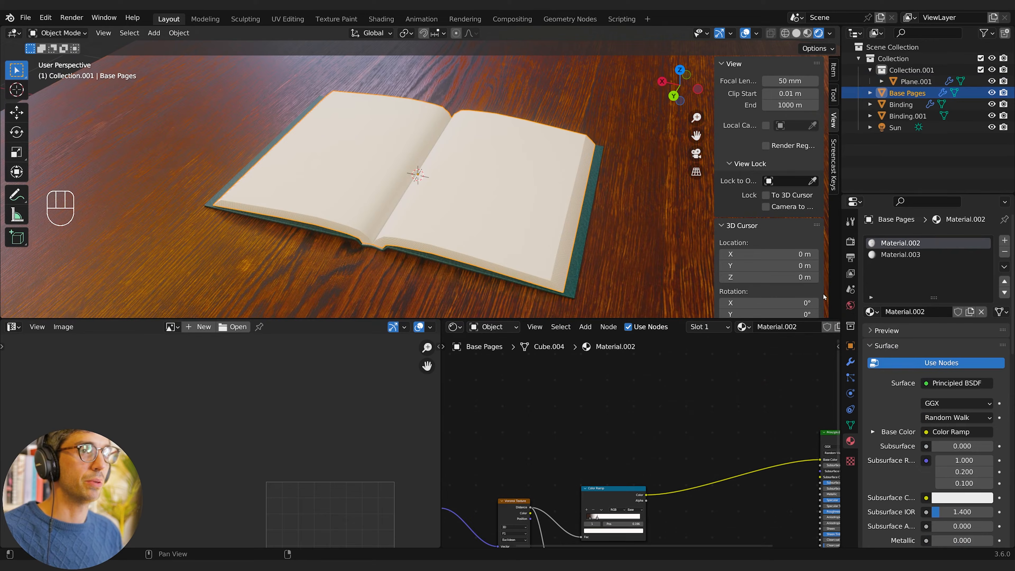
{"action": "left_click", "coordinate": [910, 255]}
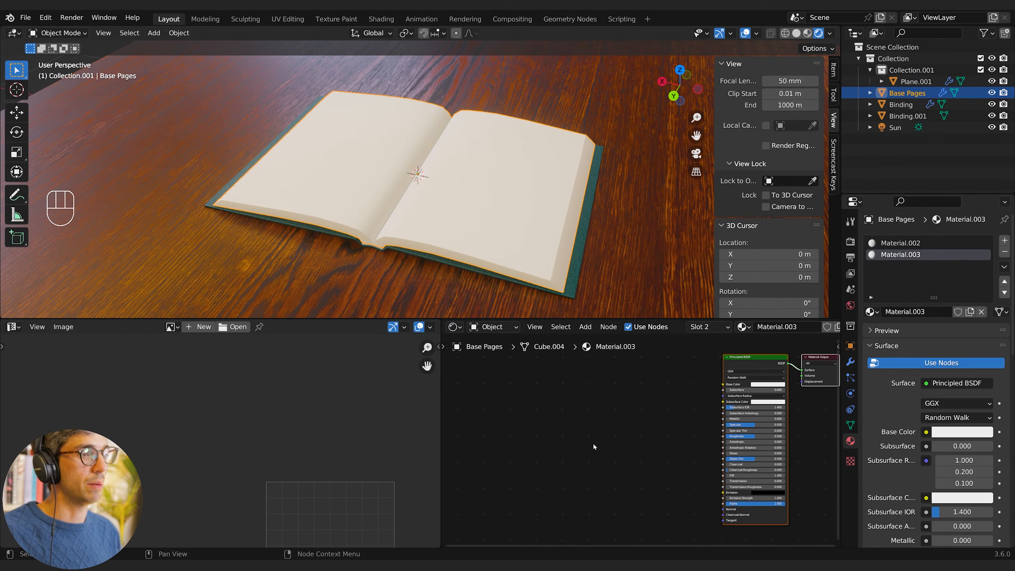
{"action": "key", "text": "shift+a"}
{"action": "left_click", "coordinate": [568, 425]}
{"action": "type", "text": "noise"}
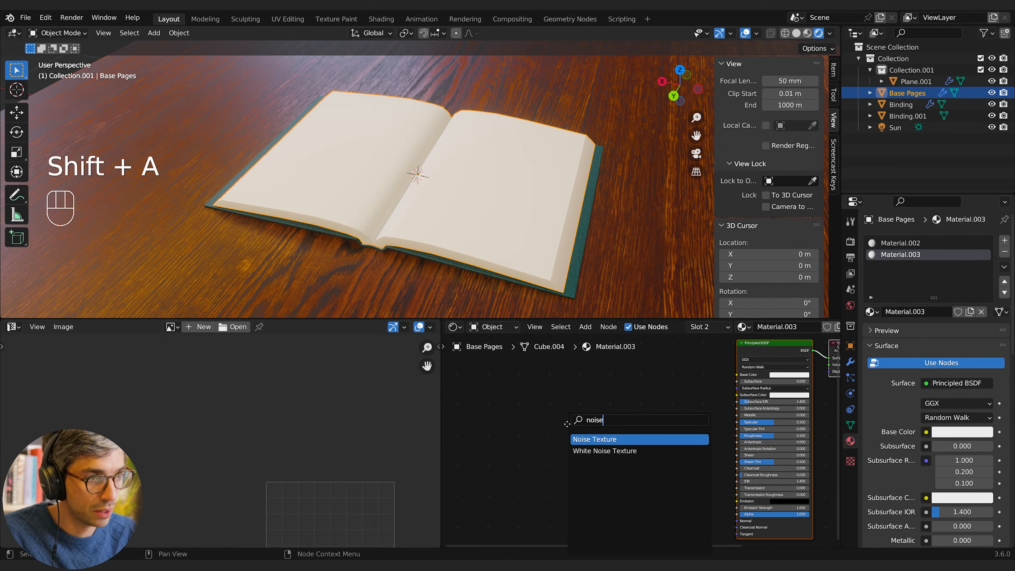
{"action": "key", "text": "Return"}
{"action": "left_click", "coordinate": [567, 425]}
Step: Add a Bump node, feed the noise Fac into its Height, and connect its Normal to the Principled BSDF's Normal
{"action": "key", "text": "shift+a"}
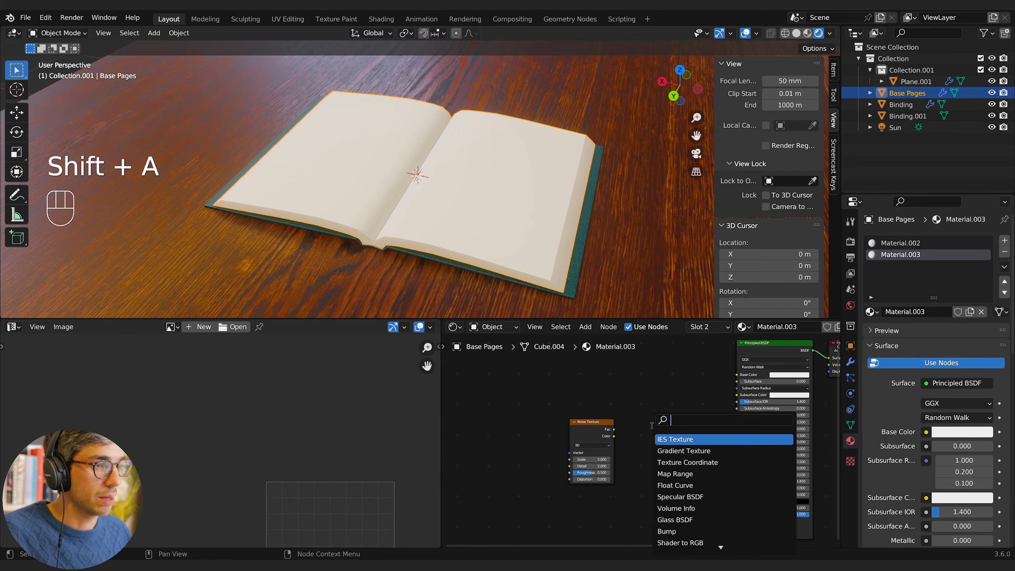
{"action": "type", "text": "bump"}
{"action": "key", "text": "Return"}
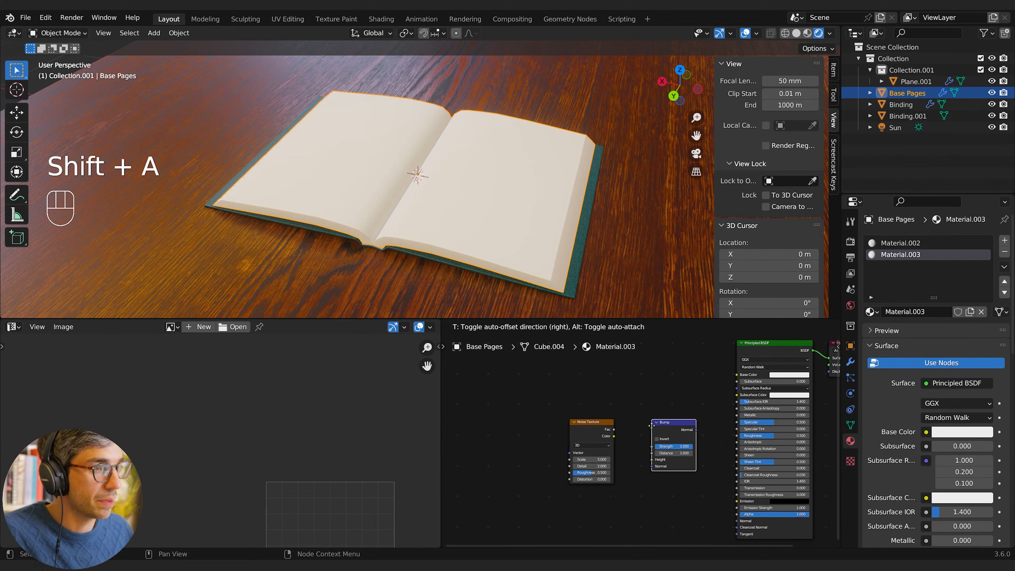
{"action": "left_click", "coordinate": [651, 425]}
{"action": "left_click_drag", "start_coordinate": [614, 429], "coordinate": [652, 460]}
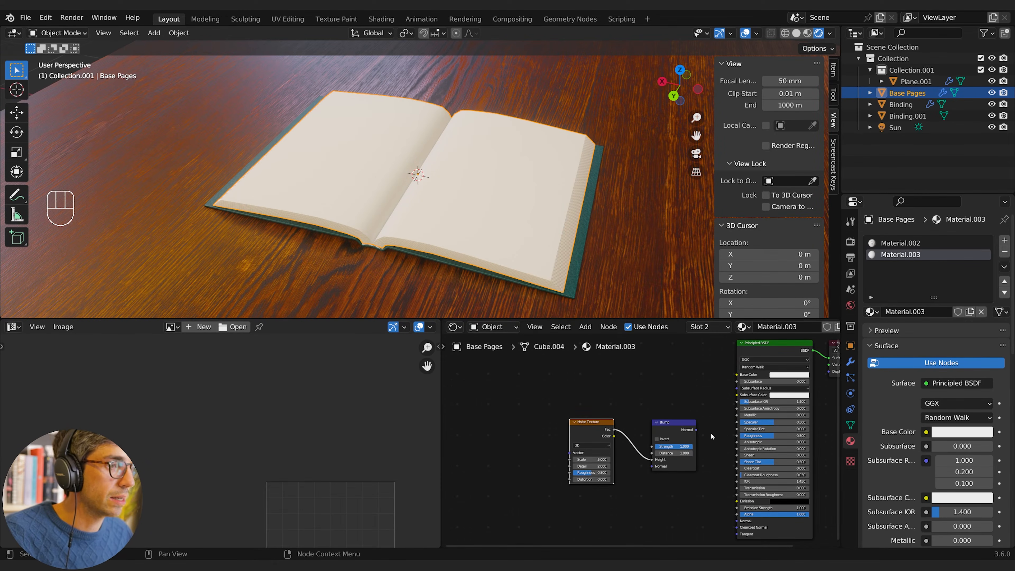
{"action": "left_click_drag", "start_coordinate": [695, 429], "coordinate": [736, 521]}
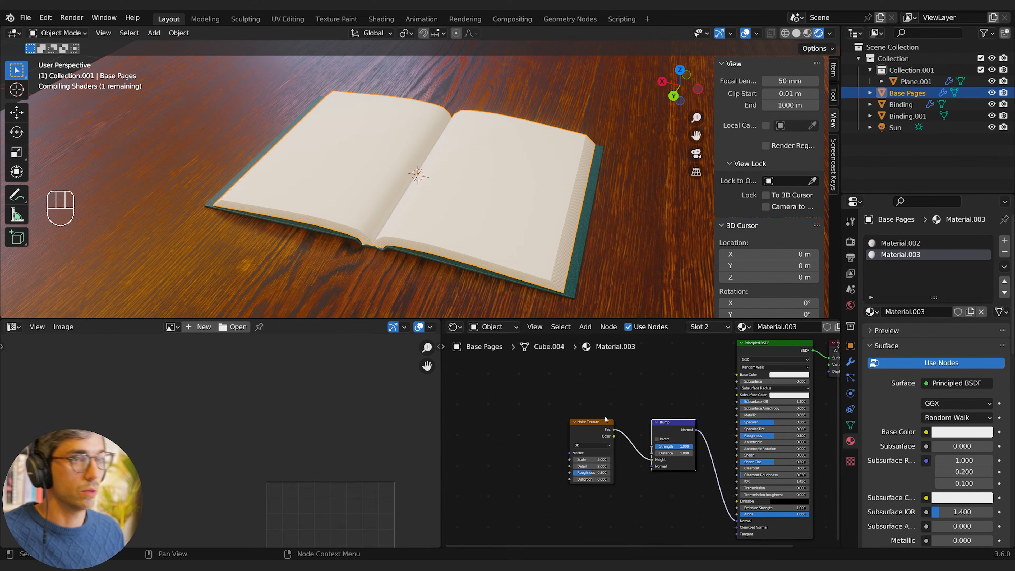
Step: Move the Noise Texture node farther away from the Bump node and raise its Scale to about 30
{"action": "middle_click_drag", "start_coordinate": [606, 419], "coordinate": [590, 411]}
{"action": "left_click_drag", "start_coordinate": [580, 413], "coordinate": [472, 408]}
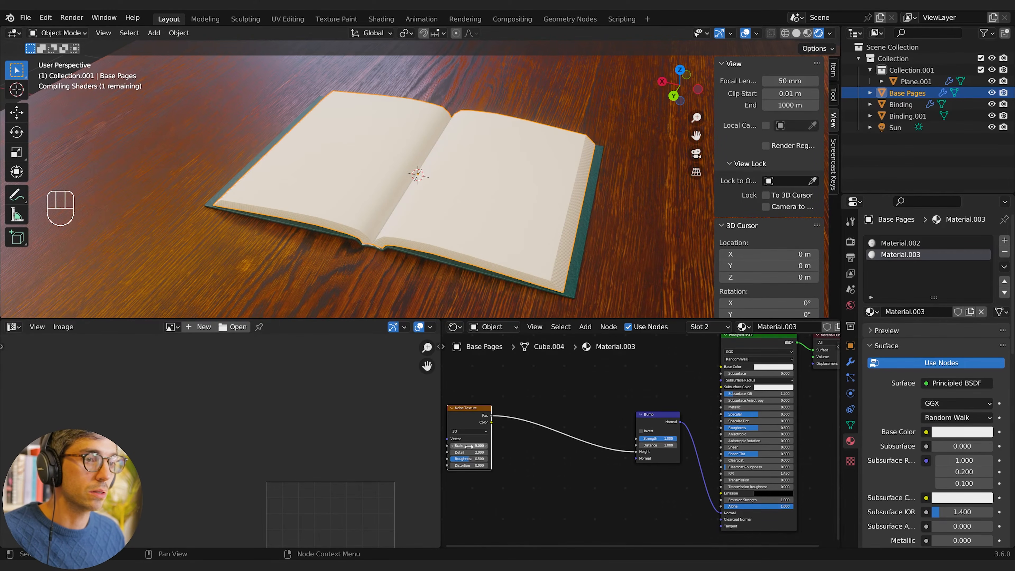
{"action": "left_click_drag", "start_coordinate": [469, 446], "coordinate": [524, 446]}
{"action": "left_click", "coordinate": [583, 478]}
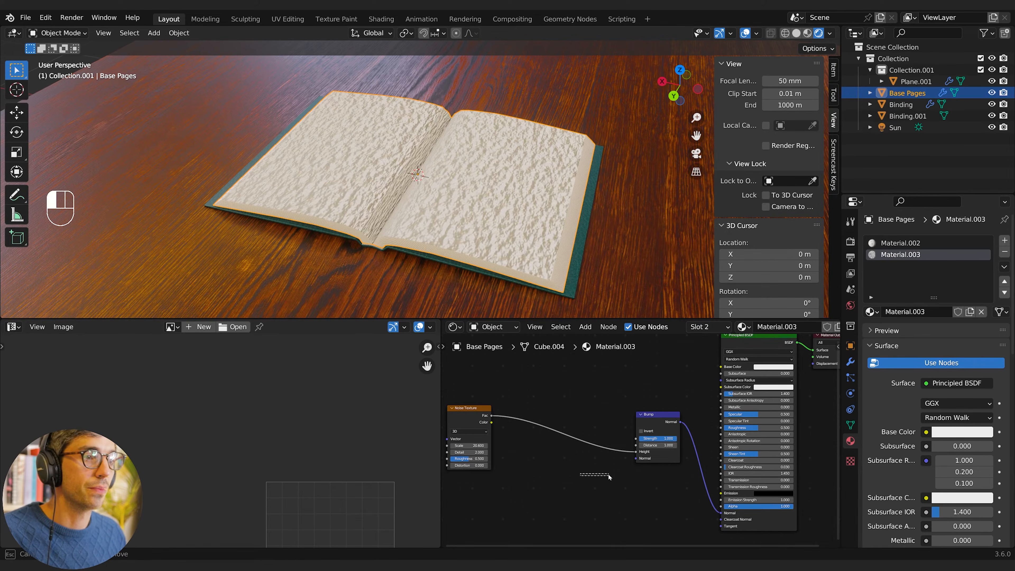
Step: Lower the Bump node's Distance first to 0.1 and finally to 0.05
{"action": "left_click", "coordinate": [657, 445]}
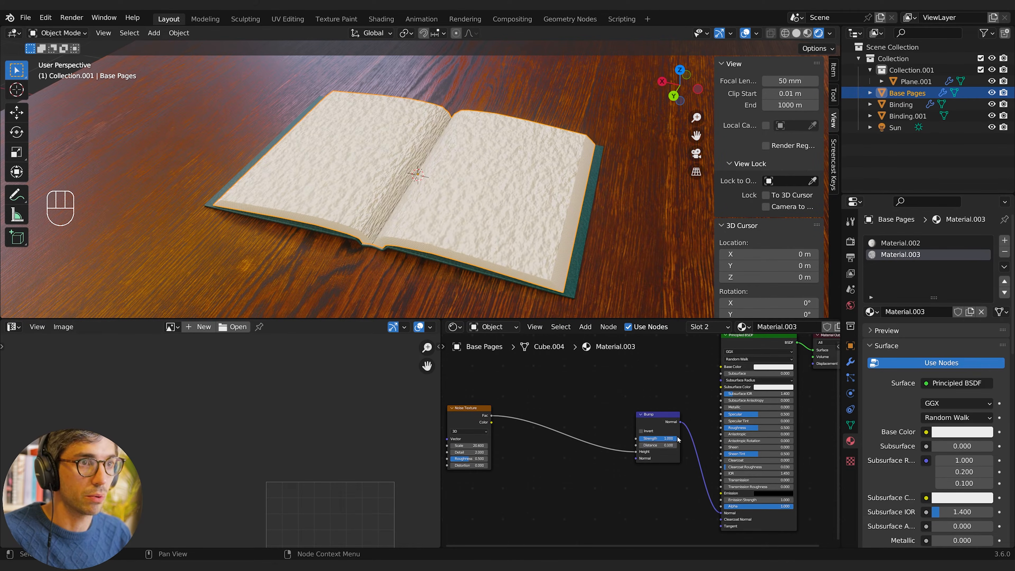
{"action": "type", "text": "0.1"}
{"action": "key", "text": "Return"}
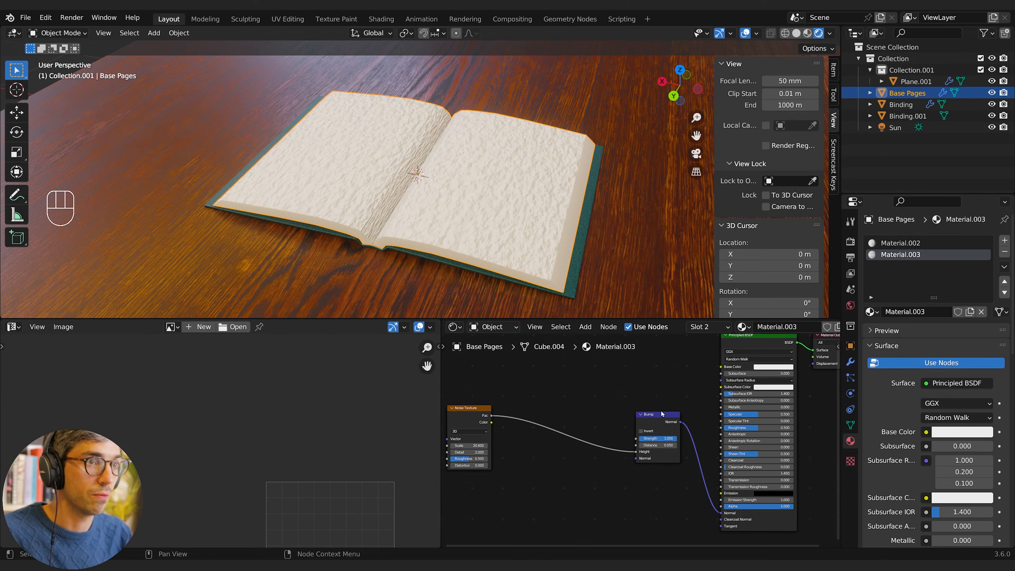
Step: Set the Bump node's Distance to 0.02 and raise the Noise Texture's Scale to about 100
{"action": "left_click", "coordinate": [667, 443]}
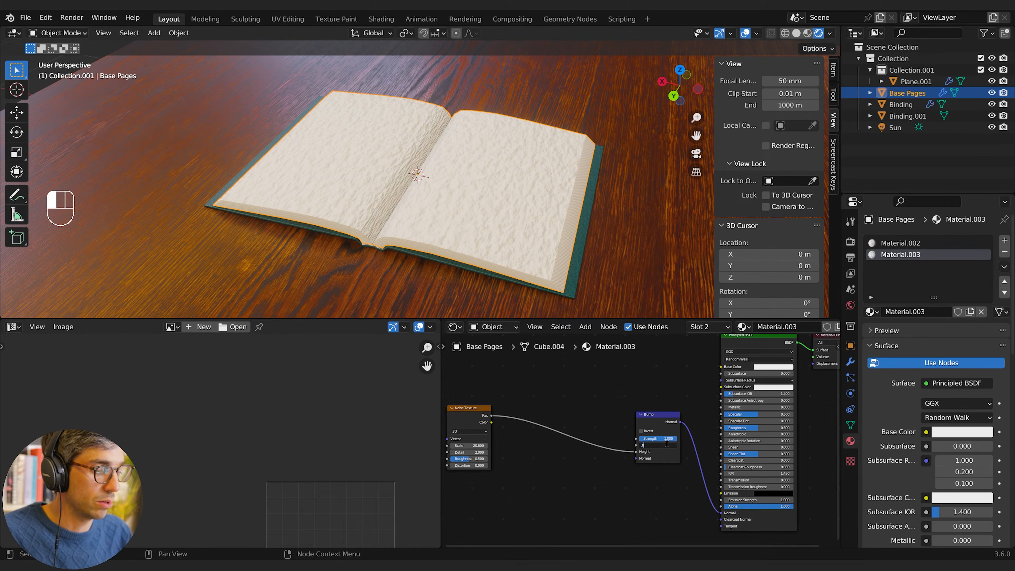
{"action": "key", "text": "Return"}
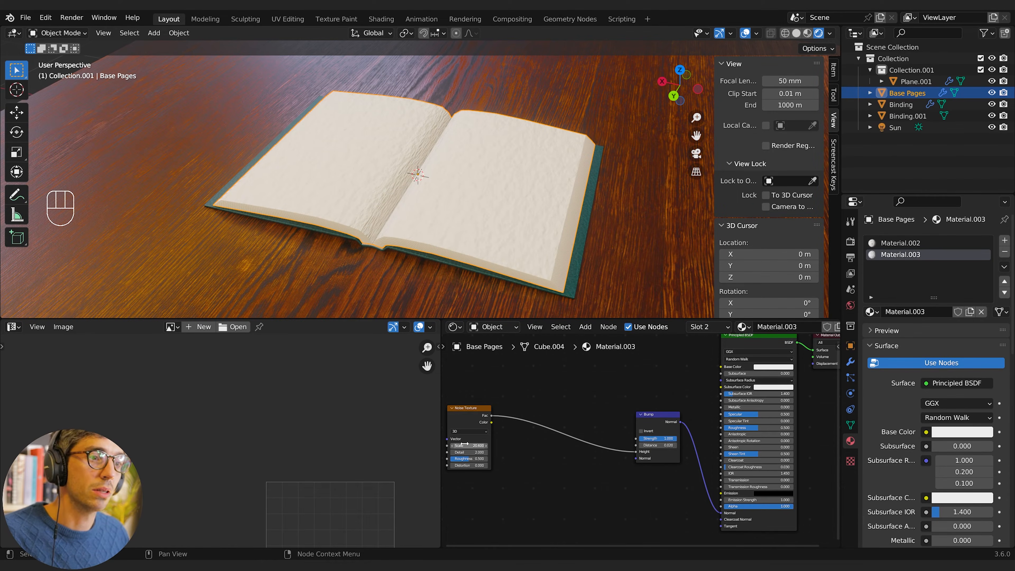
{"action": "left_click_drag", "start_coordinate": [470, 445], "coordinate": [665, 445]}
Step: Reduce the Bump node's Strength to about 0.16 for a barely visible paper grain
{"action": "middle_click_drag", "start_coordinate": [668, 439], "coordinate": [692, 433]}
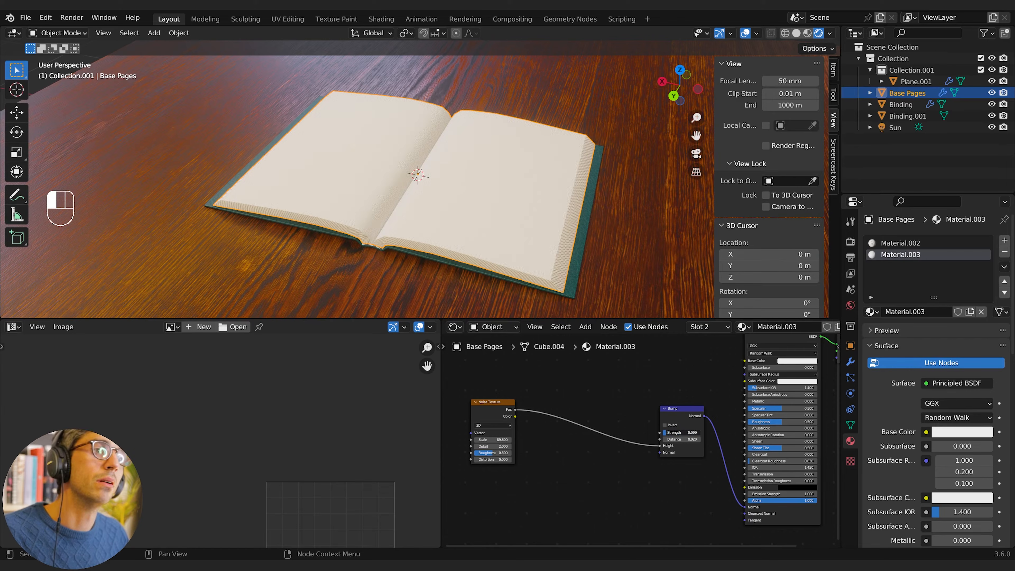
{"action": "scroll", "coordinate": [539, 261], "scroll_direction": "up", "scroll_amount": 4}
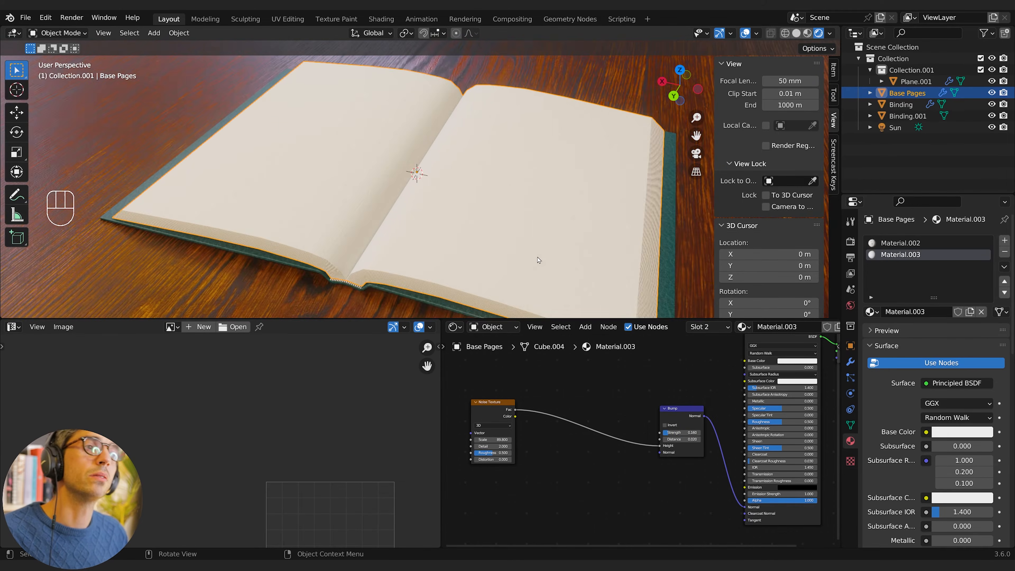
{"action": "scroll", "coordinate": [533, 268], "scroll_direction": "down", "scroll_amount": 1}
{"action": "middle_click_drag", "start_coordinate": [447, 261], "coordinate": [482, 290]}
{"action": "left_click_drag", "start_coordinate": [681, 432], "coordinate": [672, 432]}
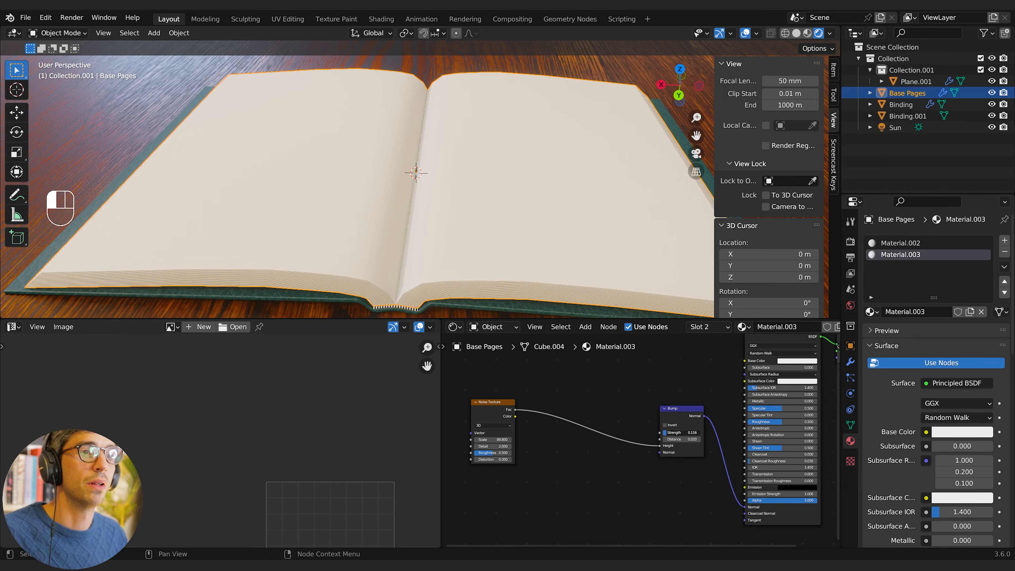
Step: Raise the Principled BSDF's Roughness to about 0.84 and lower its Specular to about 0.27
{"action": "middle_click_drag", "start_coordinate": [534, 235], "coordinate": [502, 256]}
{"action": "scroll", "coordinate": [499, 235], "scroll_direction": "down", "scroll_amount": 2}
{"action": "middle_click_drag", "start_coordinate": [819, 430], "coordinate": [743, 437]}
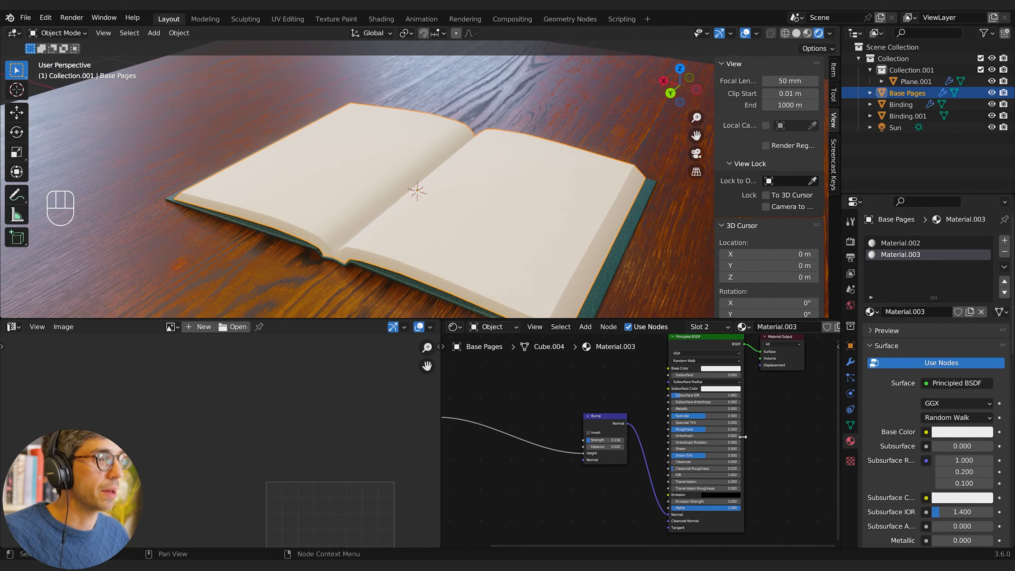
{"action": "left_click_drag", "start_coordinate": [706, 429], "coordinate": [735, 430]}
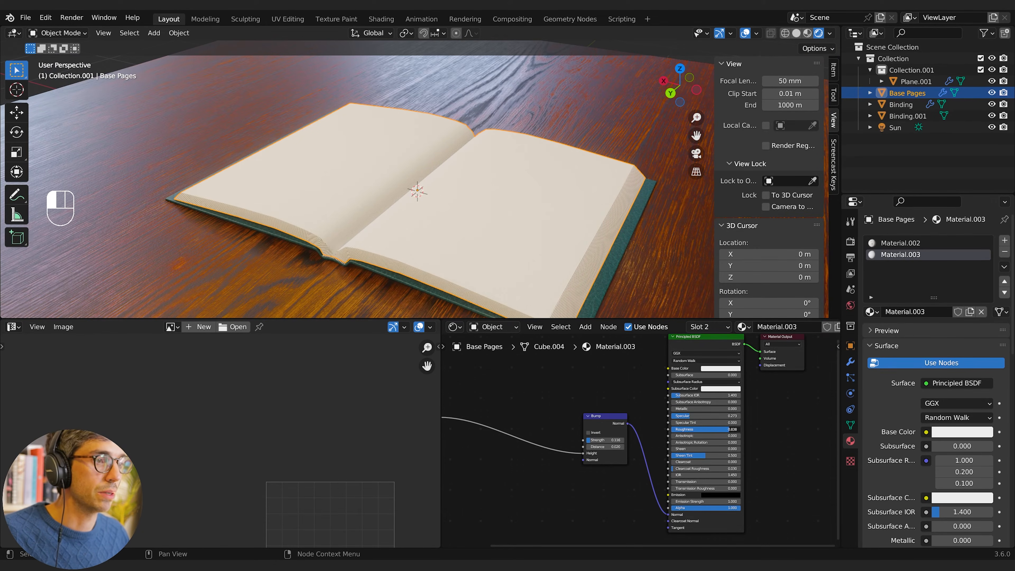
Step: Add a Noise Texture node below the Texture Coordinate node in the page-edge material, Material.002
{"action": "key", "text": "shift+a"}
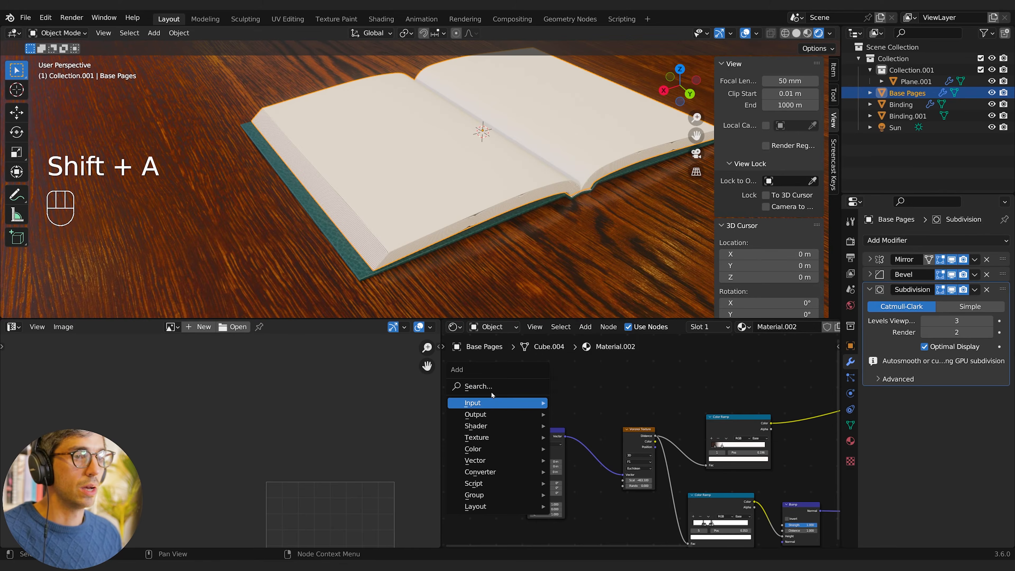
{"action": "type", "text": "n"}
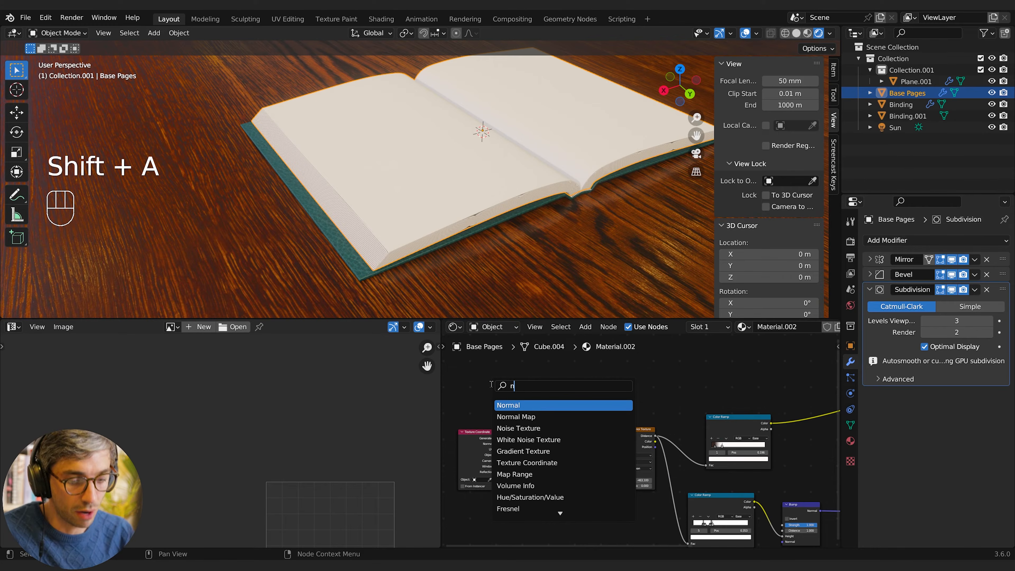
{"action": "type", "text": "oise"}
{"action": "key", "text": "Return"}
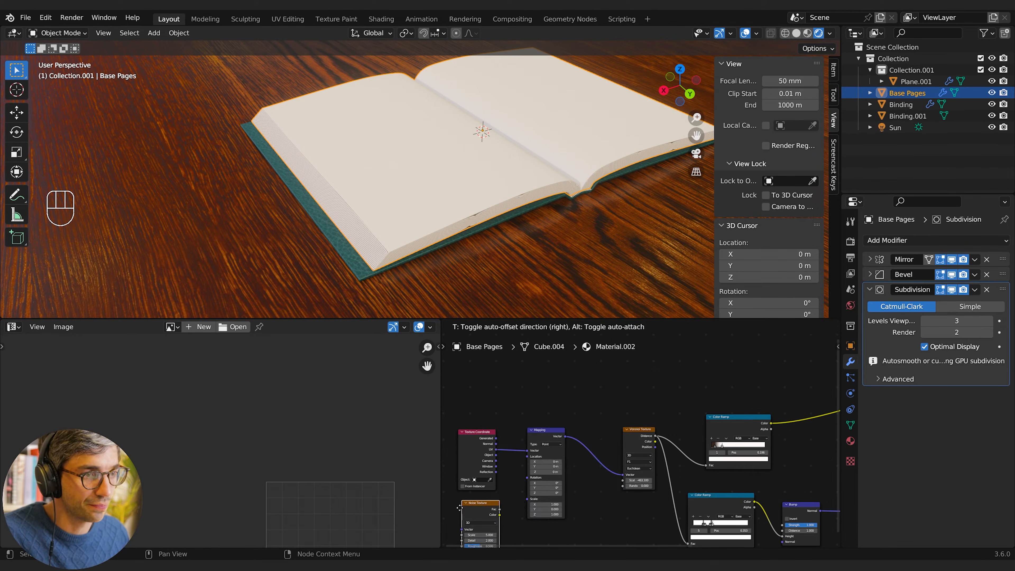
{"action": "left_click", "coordinate": [462, 507]}
Step: Move the Noise Texture and Texture Coordinate nodes farther from the Mapping node to make room between them
{"action": "middle_click_drag", "start_coordinate": [511, 486], "coordinate": [590, 408]}
{"action": "left_click_drag", "start_coordinate": [552, 439], "coordinate": [503, 441]}
{"action": "left_click_drag", "start_coordinate": [547, 366], "coordinate": [470, 365]}
{"action": "left_click", "coordinate": [555, 417]}
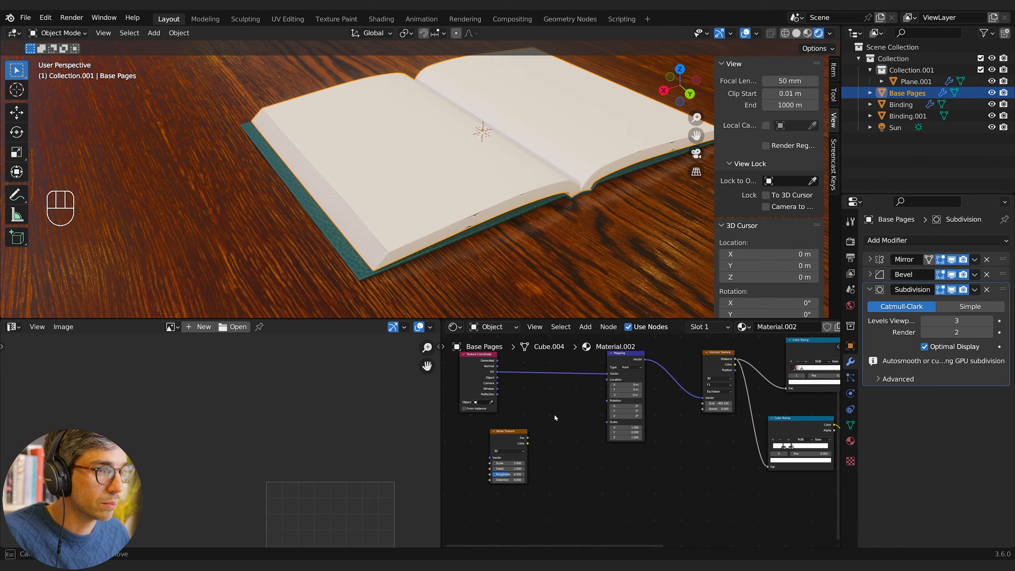
Step: Add a Mix node, set its data type to Vector, and insert it into the link between Texture Coordinate and Mapping
{"action": "key", "text": "shift+a"}
{"action": "left_click", "coordinate": [551, 412]}
{"action": "type", "text": "mix"}
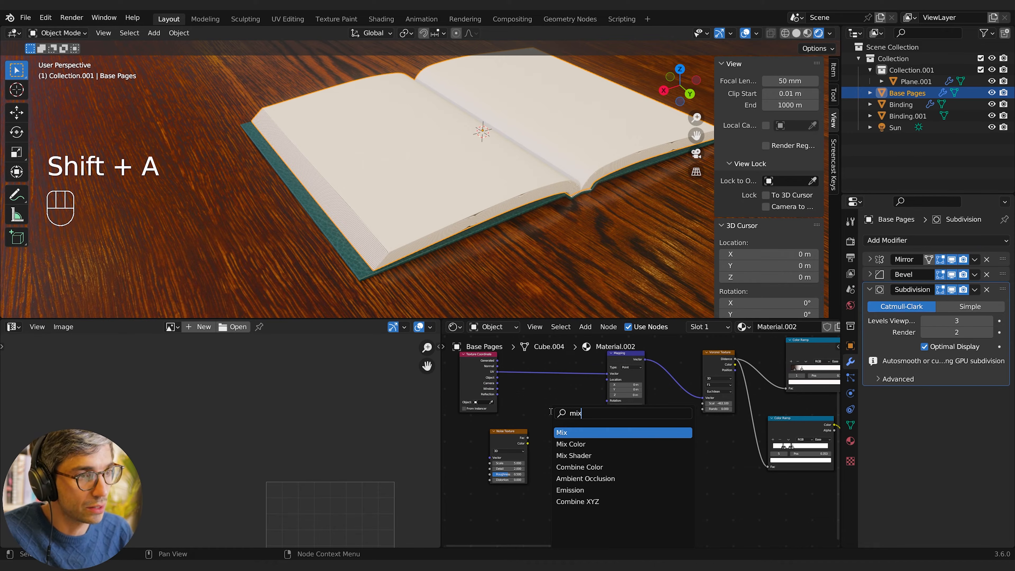
{"action": "key", "text": "Return"}
{"action": "left_click", "coordinate": [560, 410]}
{"action": "left_click", "coordinate": [560, 405]}
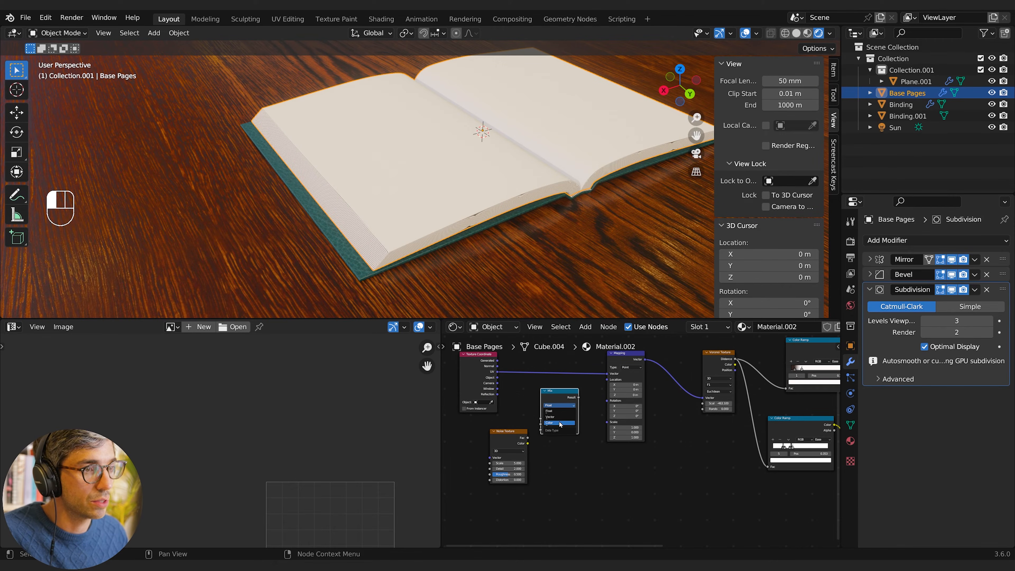
{"action": "left_click", "coordinate": [560, 417]}
{"action": "left_click_drag", "start_coordinate": [561, 408], "coordinate": [567, 376]}
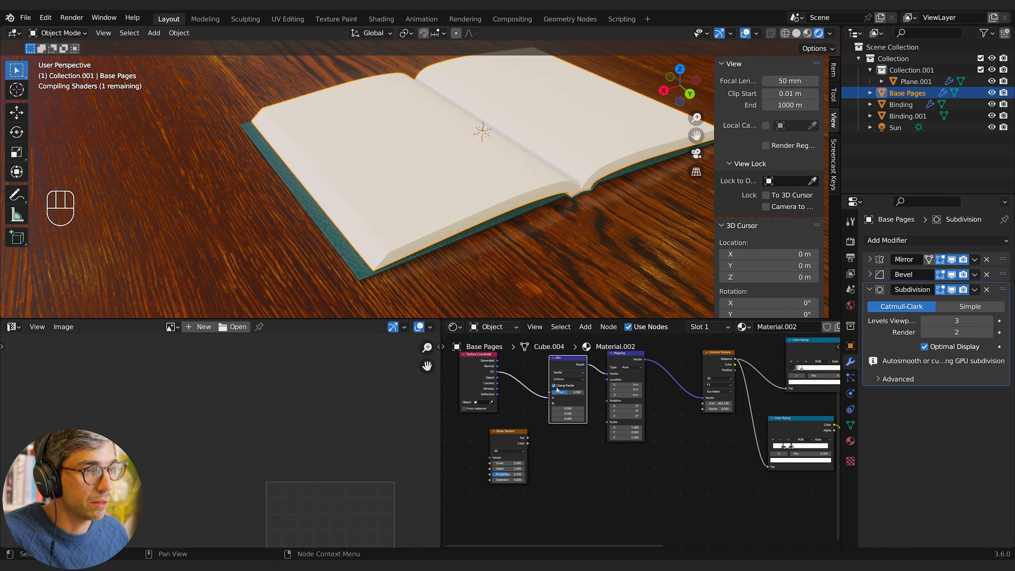
Step: Reposition the Noise Texture node and connect its Fac output to the Mix node's B input
{"action": "left_click_drag", "start_coordinate": [526, 443], "coordinate": [509, 437]}
{"action": "scroll", "coordinate": [511, 430], "scroll_direction": "up", "scroll_amount": 1}
{"action": "middle_click_drag", "start_coordinate": [499, 440], "coordinate": [550, 457]}
{"action": "left_click_drag", "start_coordinate": [552, 449], "coordinate": [606, 406]}
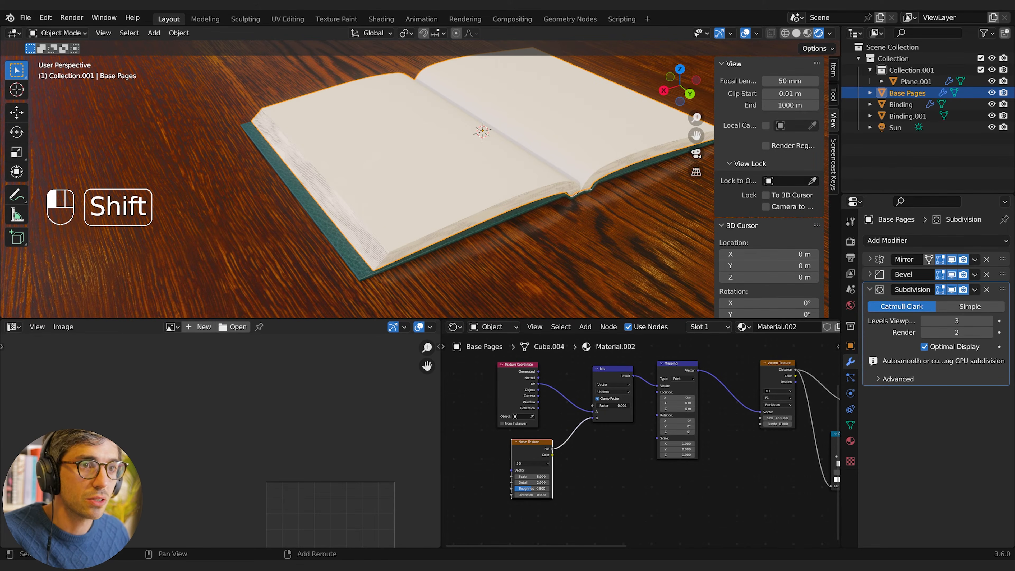
Step: Lower the Mix node's Factor to 0.001 and raise the Noise Texture's Scale to about 13.8
{"action": "middle_click_drag", "start_coordinate": [480, 283], "coordinate": [439, 202], "text": "ctrl"}
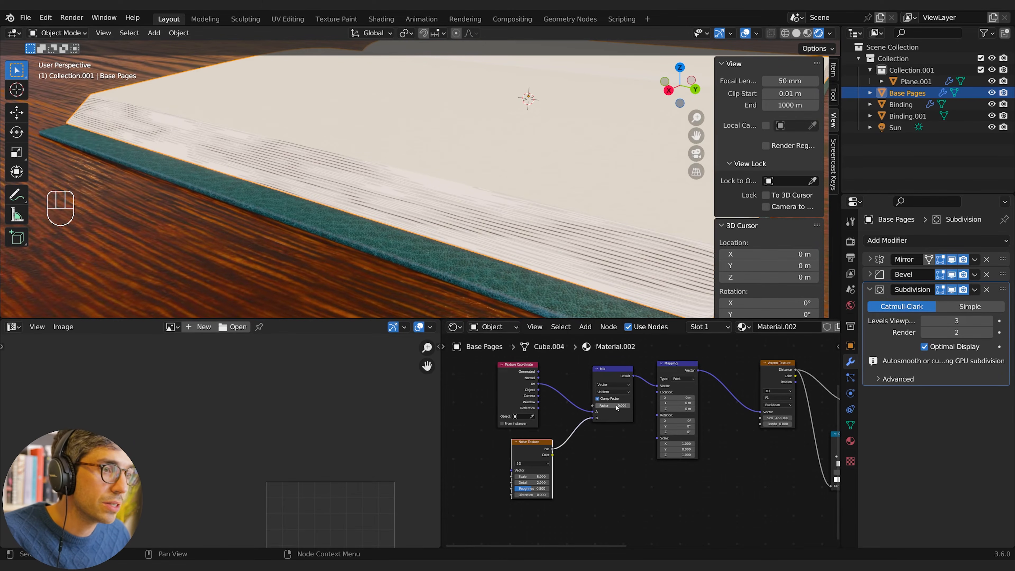
{"action": "left_click_drag", "start_coordinate": [616, 405], "coordinate": [613, 406], "text": "shift"}
{"action": "middle_click_drag", "start_coordinate": [608, 181], "coordinate": [587, 189]}
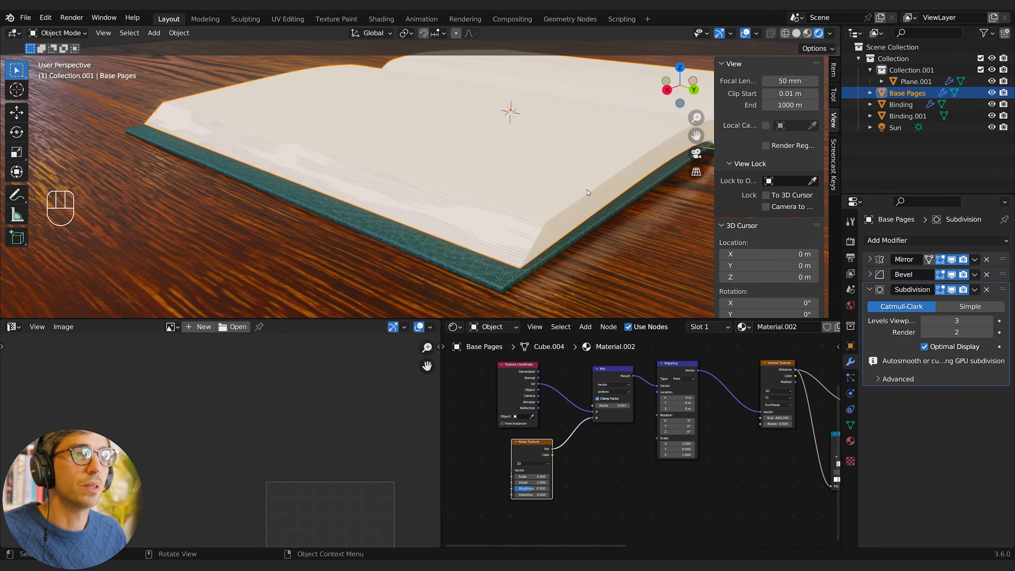
{"action": "left_click_drag", "start_coordinate": [531, 477], "coordinate": [553, 476]}
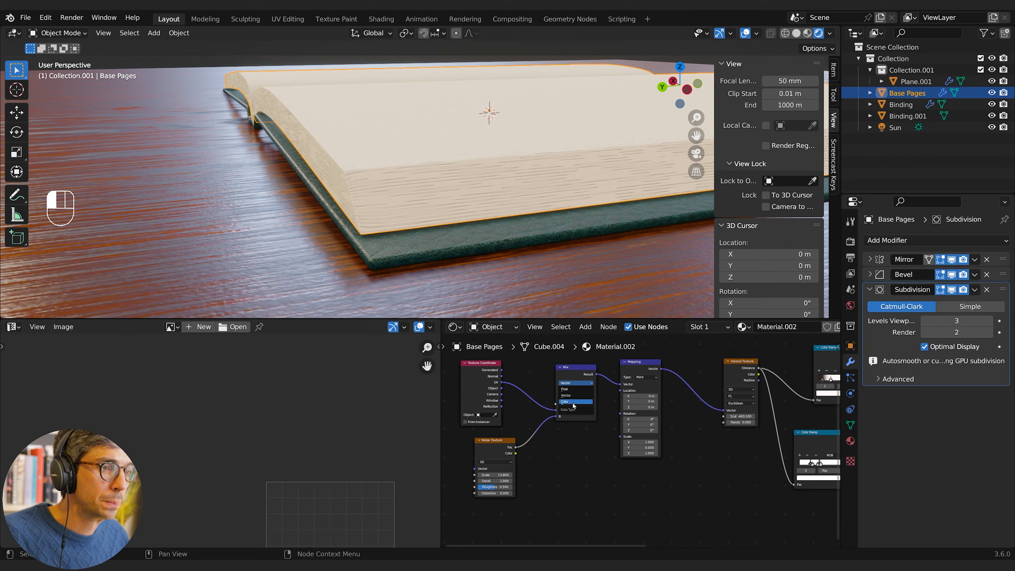
Step: Switch the Mix node to Color, then reconnect the UV output to A and the noise Fac to B
{"action": "left_click", "coordinate": [574, 403]}
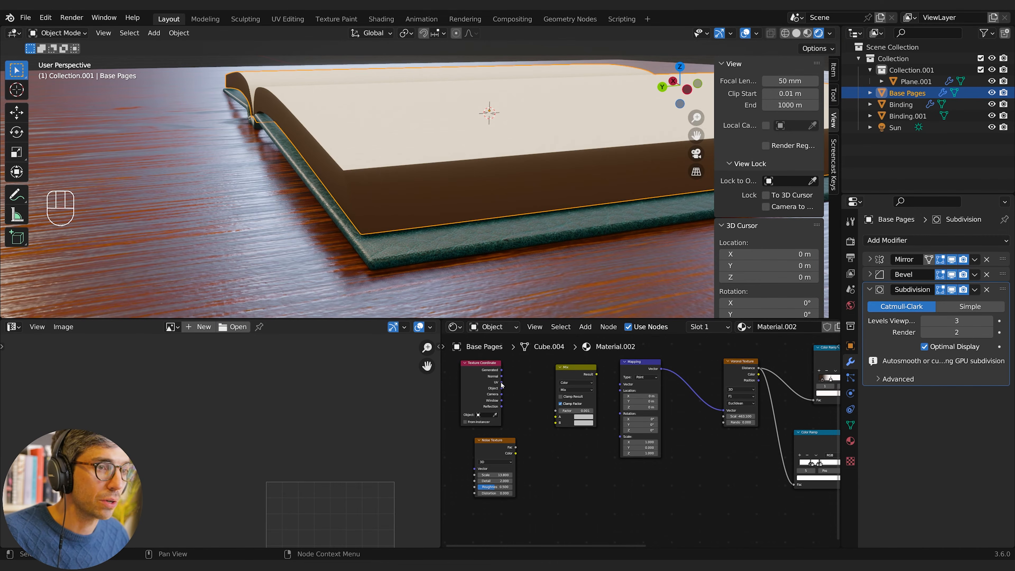
{"action": "left_click_drag", "start_coordinate": [502, 384], "coordinate": [555, 416]}
{"action": "left_click_drag", "start_coordinate": [515, 448], "coordinate": [555, 423]}
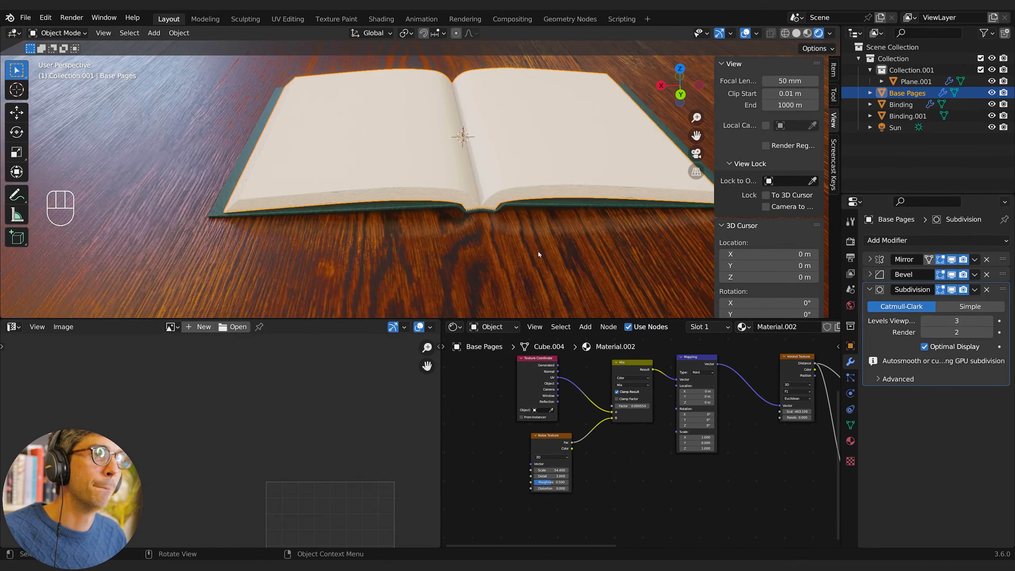
Step: Examine the distorted page-edge stripes on the book from several angles and distances
{"action": "middle_click_drag", "start_coordinate": [499, 244], "coordinate": [530, 237]}
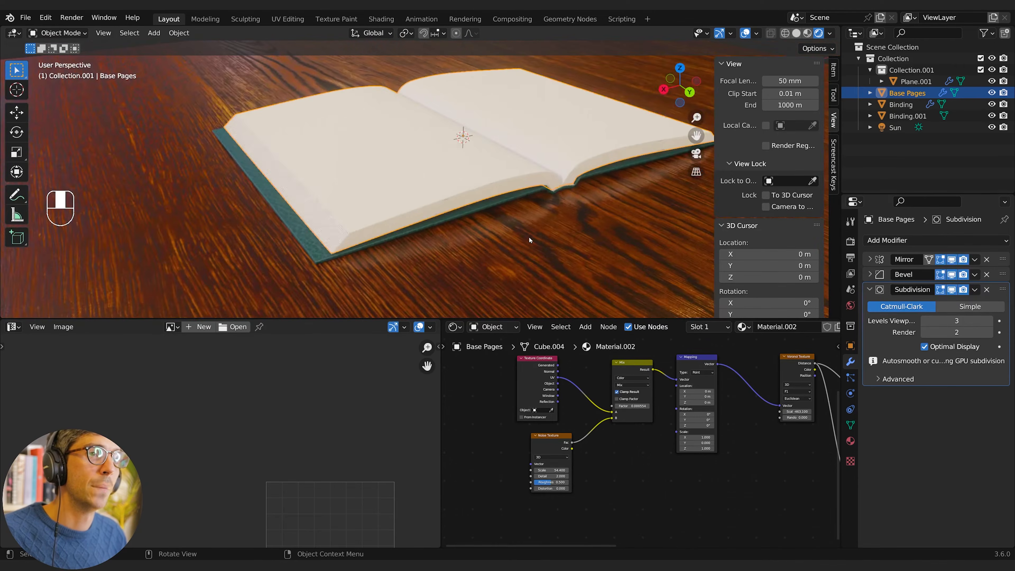
{"action": "scroll", "coordinate": [483, 249], "scroll_direction": "up", "scroll_amount": 3}
{"action": "scroll", "coordinate": [480, 224], "scroll_direction": "down", "scroll_amount": 3}
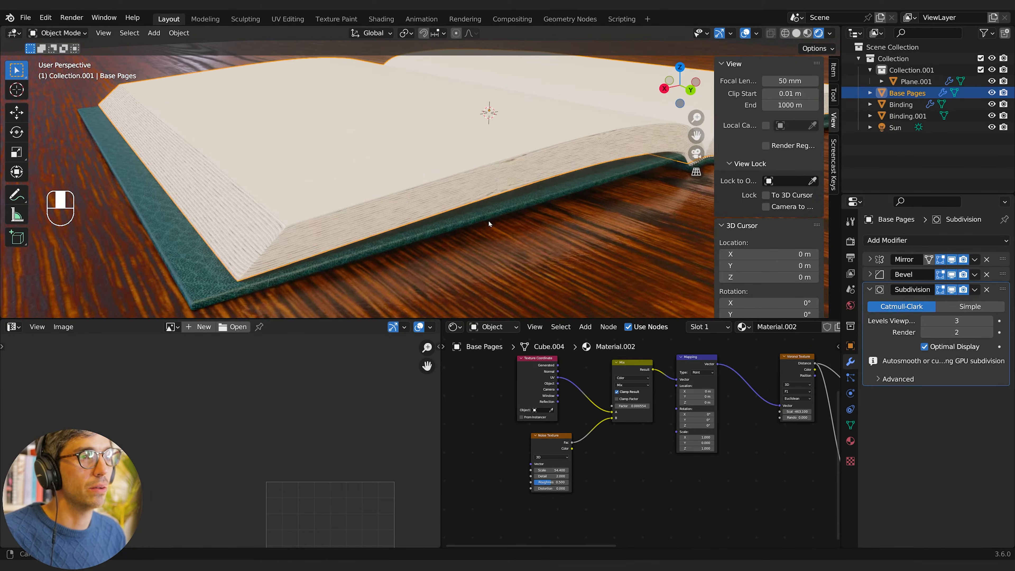
{"action": "scroll", "coordinate": [465, 221], "scroll_direction": "up", "scroll_amount": 3}
{"action": "middle_click_drag", "start_coordinate": [240, 178], "coordinate": [364, 210]}
{"action": "middle_click_drag", "start_coordinate": [519, 230], "coordinate": [463, 225]}
{"action": "scroll", "coordinate": [438, 216], "scroll_direction": "down", "scroll_amount": 3}
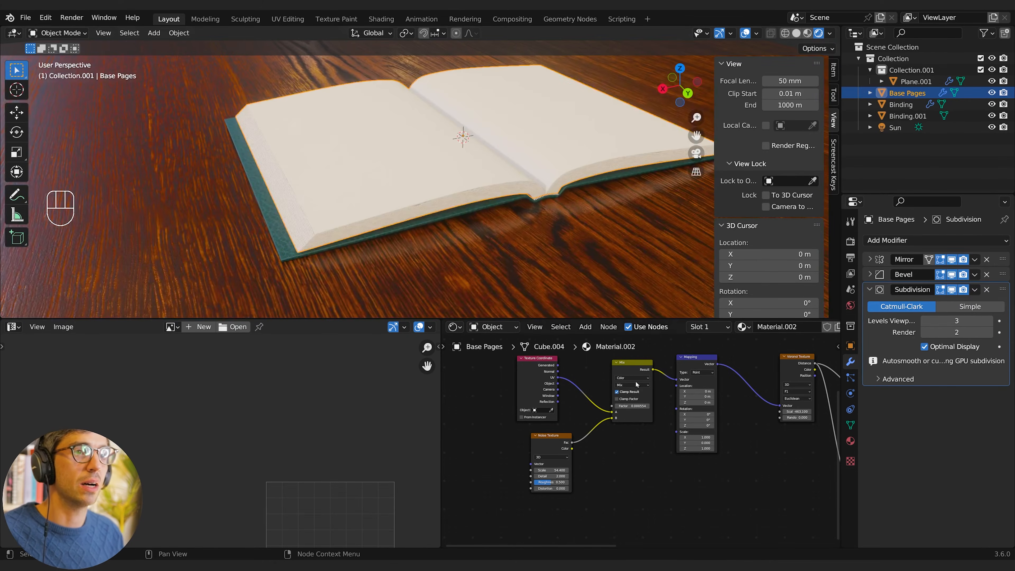
{"action": "middle_click_drag", "start_coordinate": [708, 479], "coordinate": [535, 512]}
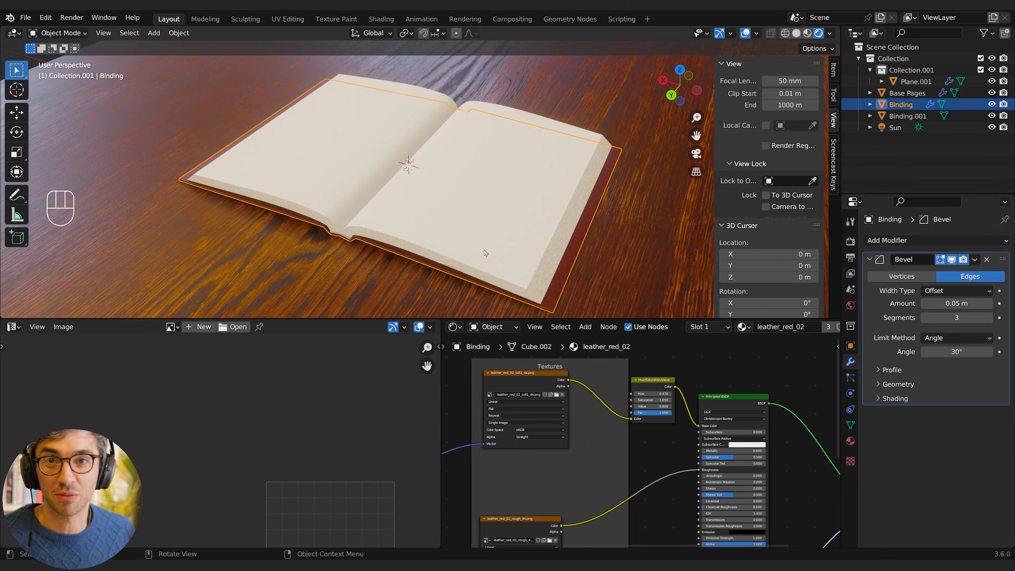
Step: Add a Bezier curve at the 3D cursor in the middle of the open book
{"action": "left_click", "coordinate": [510, 222]}
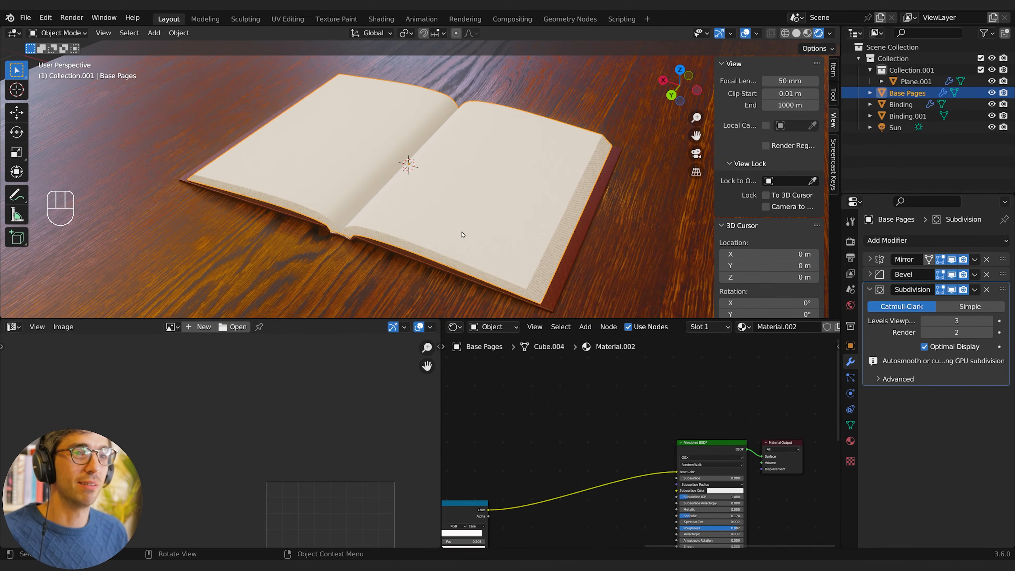
{"action": "middle_click_drag", "start_coordinate": [462, 236], "coordinate": [479, 232], "text": "shift"}
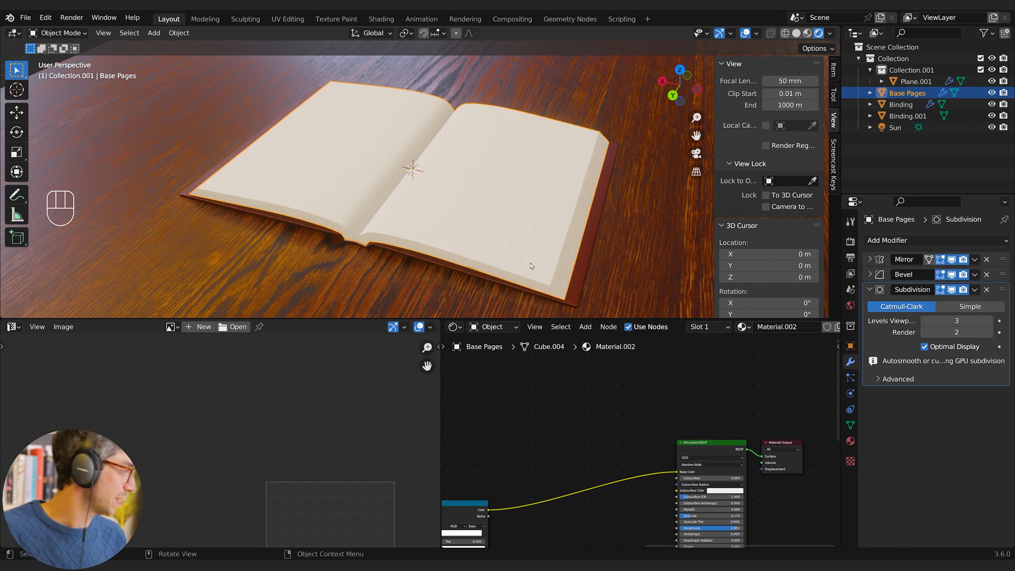
{"action": "middle_click_drag", "start_coordinate": [410, 176], "coordinate": [437, 170]}
{"action": "key", "text": "shift+a"}
{"action": "mouse_move", "coordinate": [431, 182]}
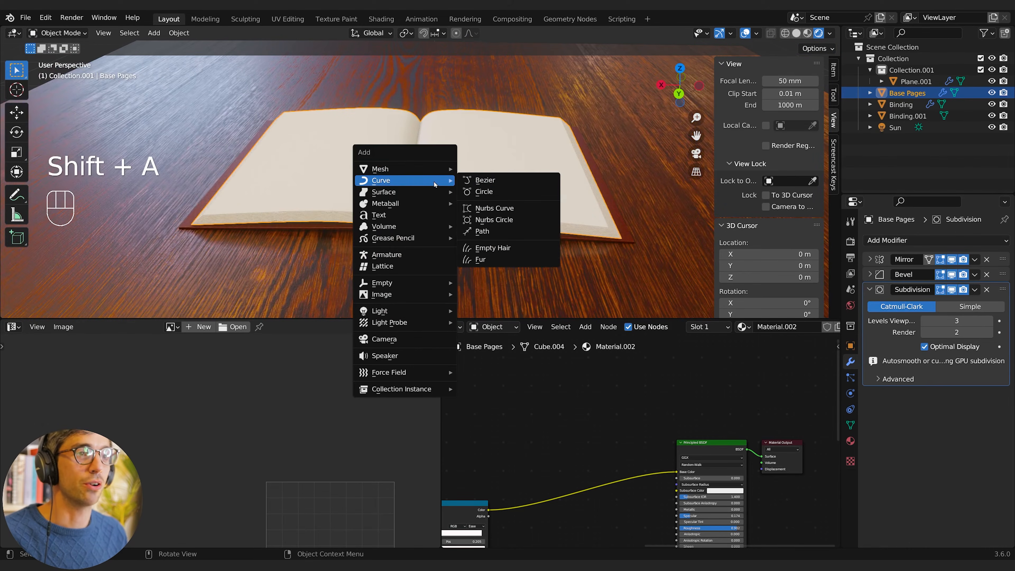
{"action": "left_click", "coordinate": [476, 181]}
Step: Extrude the Bezier curve's geometry by 0.57 m
{"action": "middle_click_drag", "start_coordinate": [434, 219], "coordinate": [374, 240]}
{"action": "left_click", "coordinate": [850, 408]}
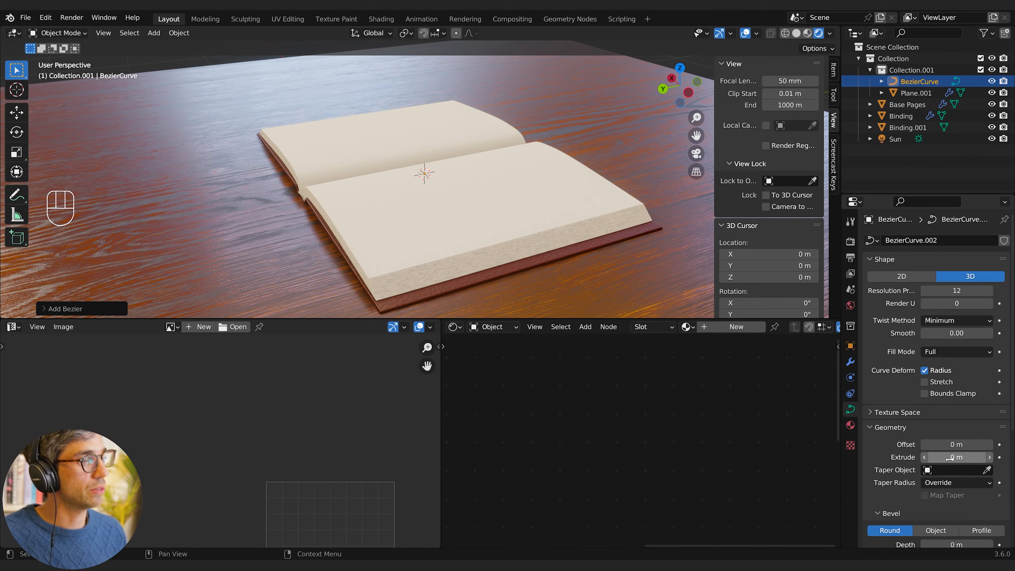
{"action": "mouse_move", "coordinate": [956, 457]}
{"action": "left_mouse_down"}
{"action": "mouse_move", "coordinate": [987, 457]}
{"action": "mouse_move", "coordinate": [967, 457]}
{"action": "left_mouse_up"}
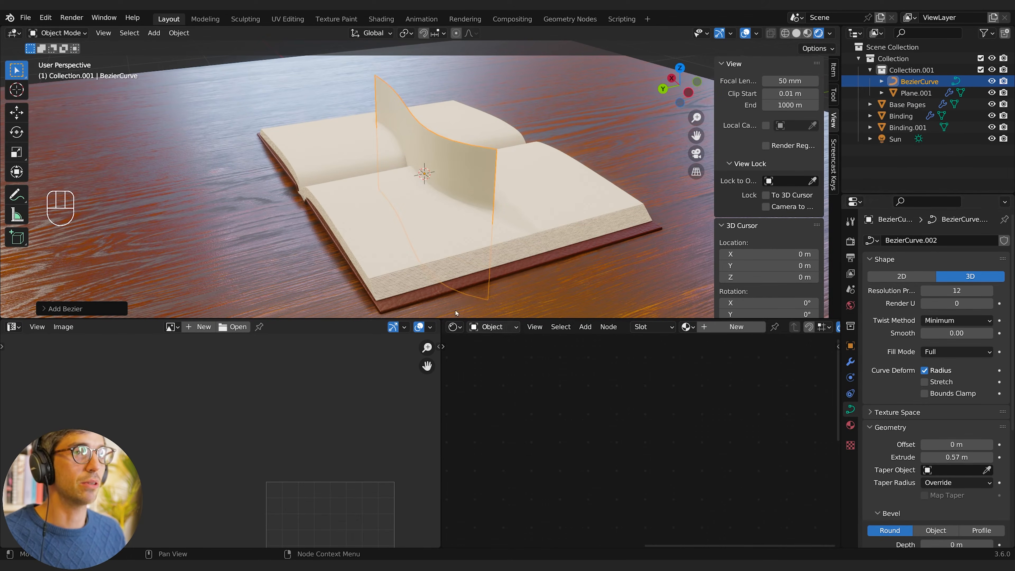
{"action": "middle_click_drag", "start_coordinate": [455, 310], "coordinate": [566, 300]}
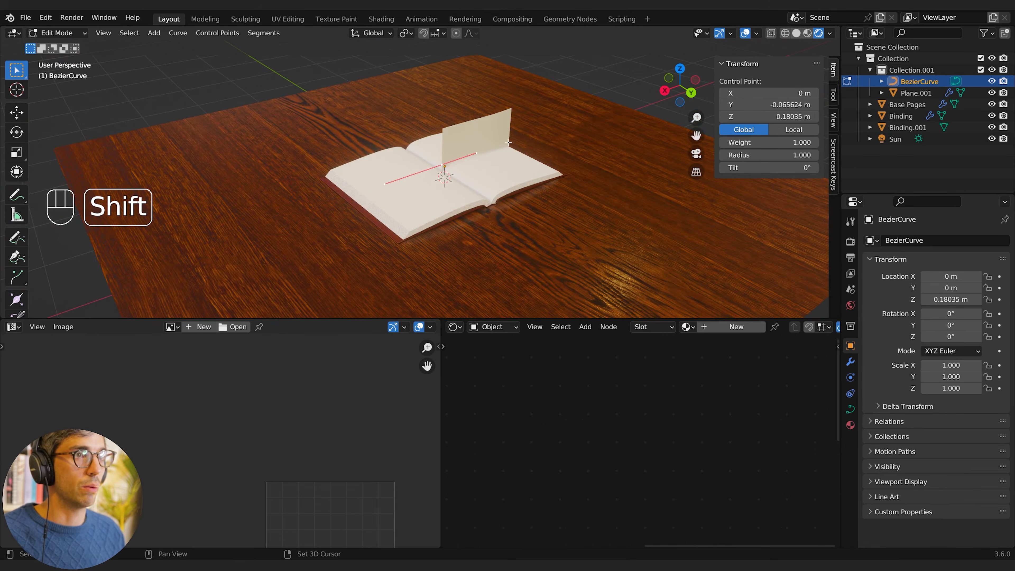
Step: Select both control points of the curve and set their Mean Tilt to 90°
{"action": "right_click", "coordinate": [509, 142], "text": "ctrl"}
{"action": "left_click", "coordinate": [831, 75]}
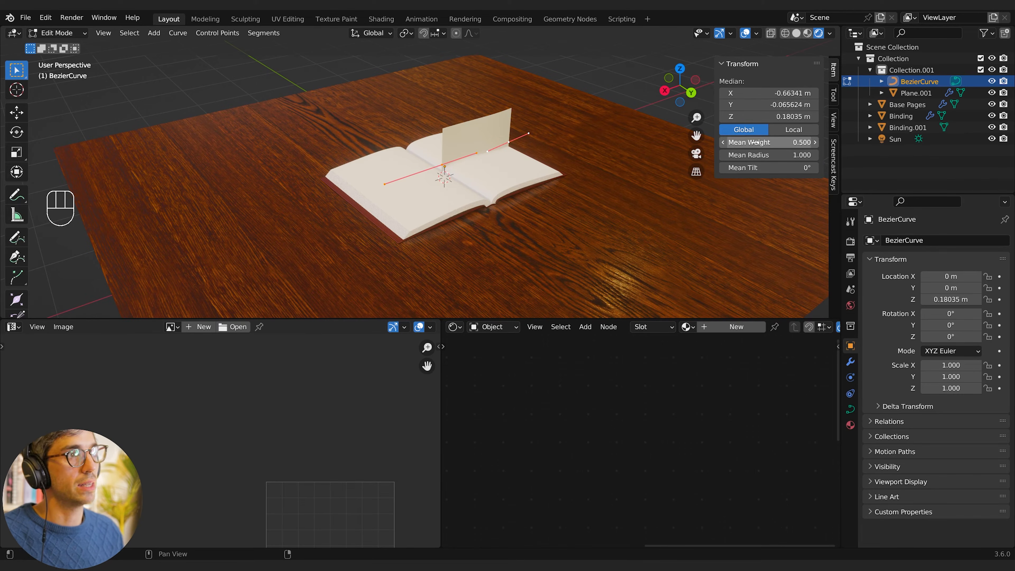
{"action": "mouse_move", "coordinate": [769, 168]}
{"action": "left_mouse_down"}
{"action": "mouse_move", "coordinate": [811, 168]}
{"action": "mouse_move", "coordinate": [777, 168]}
{"action": "left_mouse_up"}
{"action": "left_click", "coordinate": [777, 167]}
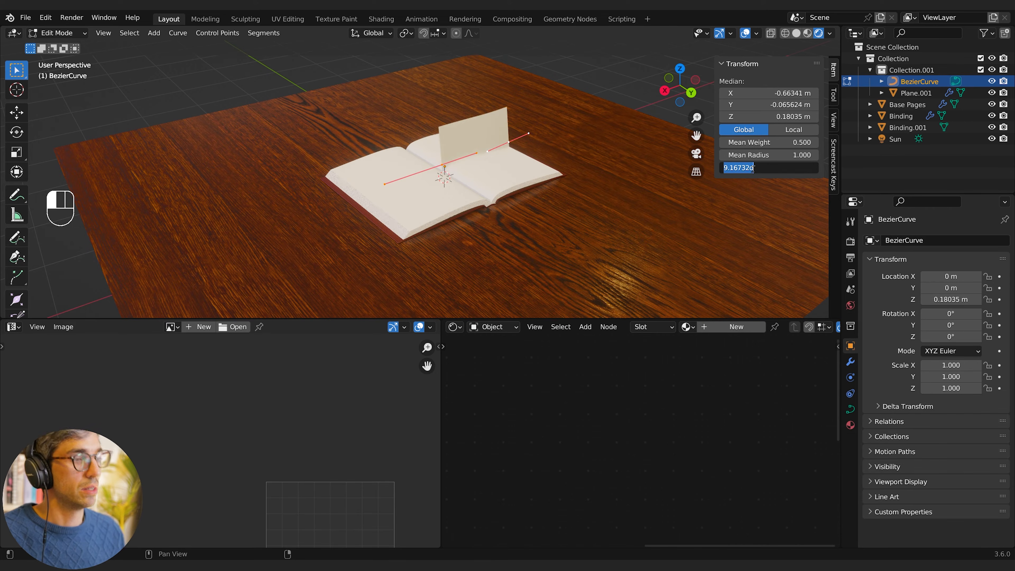
{"action": "type", "text": "90"}
{"action": "key", "text": "Return"}
Step: Rotate the curve's outer control point to follow the page's slope and lower it along Z toward the page edge
{"action": "middle_click_drag", "start_coordinate": [491, 143], "coordinate": [539, 157]}
{"action": "left_click", "coordinate": [549, 176]}
{"action": "key", "text": "r"}
{"action": "left_click", "coordinate": [600, 164]}
{"action": "scroll", "coordinate": [583, 159], "scroll_direction": "up", "scroll_amount": 1}
{"action": "key", "text": "g"}
{"action": "key", "text": "z"}
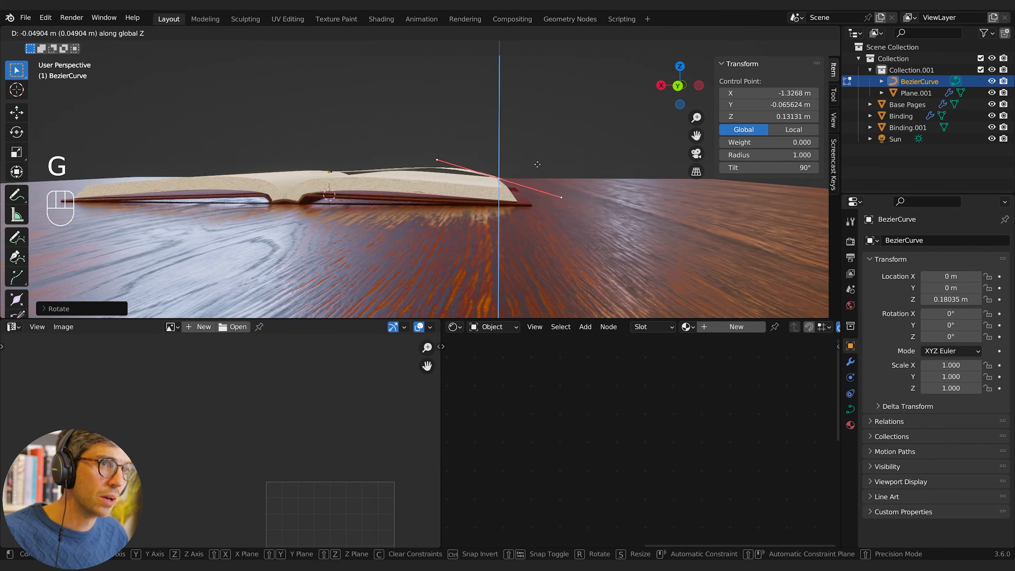
{"action": "left_click", "coordinate": [573, 194]}
Step: Refine the outer control point's rotation and height so the strip's end follows the page surface
{"action": "scroll", "coordinate": [573, 194], "scroll_direction": "up", "scroll_amount": 2}
{"action": "key", "text": "r"}
{"action": "left_click", "coordinate": [575, 176]}
{"action": "key", "text": "g"}
{"action": "key", "text": "z"}
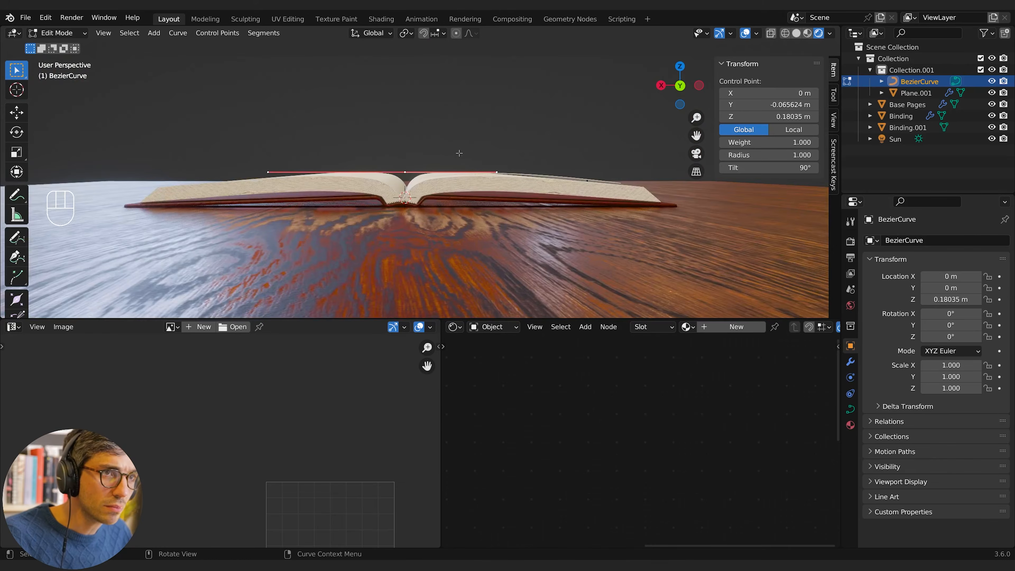
Step: Lower the curve's inner control point along Z to about 0.045 m, into the book's gutter
{"action": "middle_click_drag", "start_coordinate": [460, 154], "coordinate": [461, 160]}
{"action": "key", "text": "g"}
{"action": "key", "text": "z"}
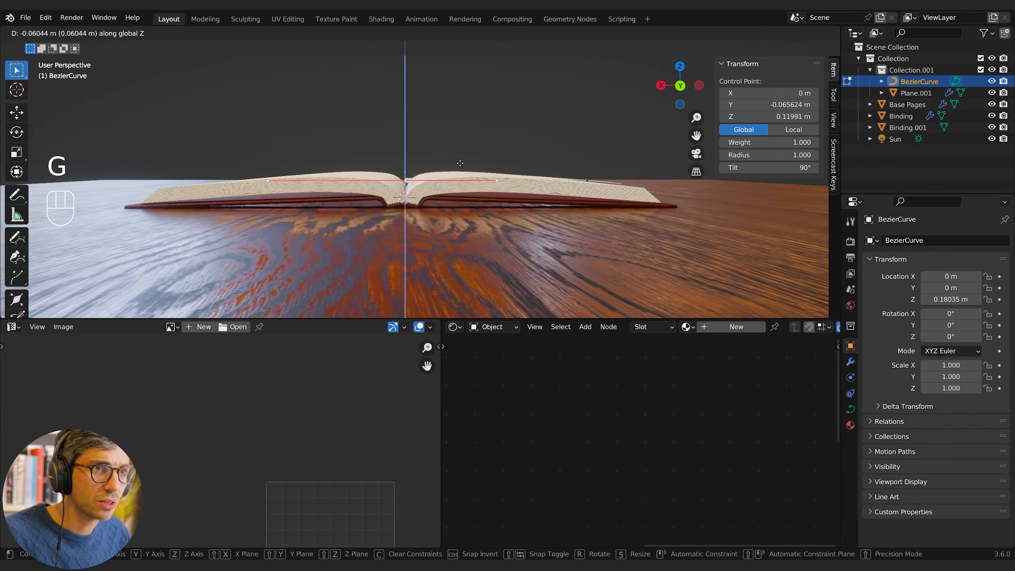
{"action": "left_click", "coordinate": [460, 172]}
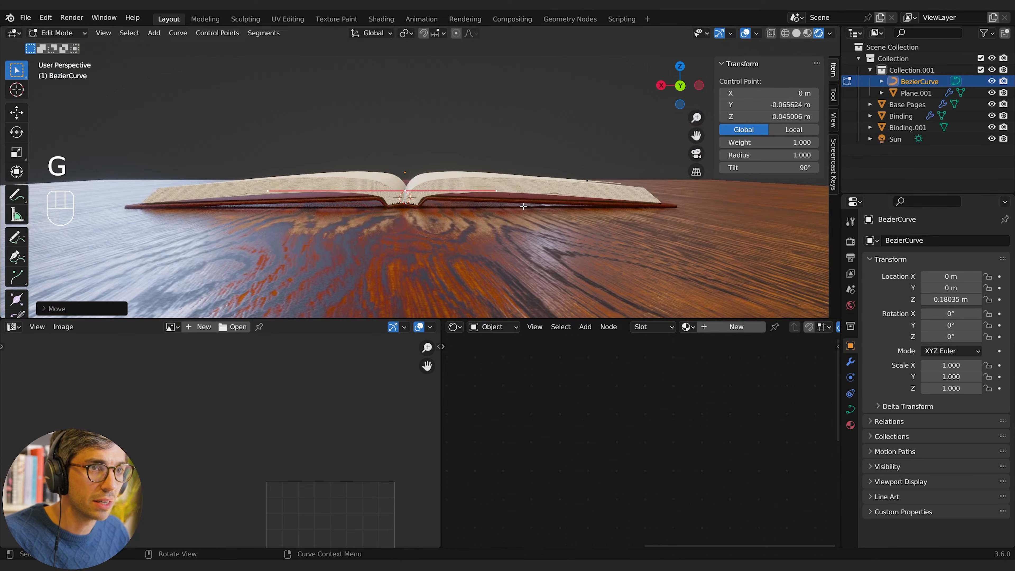
Step: Rotate the inner control point's handles steeply upward and shorten them so the strip follows the page's curve out of the gutter
{"action": "key", "text": "r"}
{"action": "left_click", "coordinate": [459, 138]}
{"action": "key", "text": "s"}
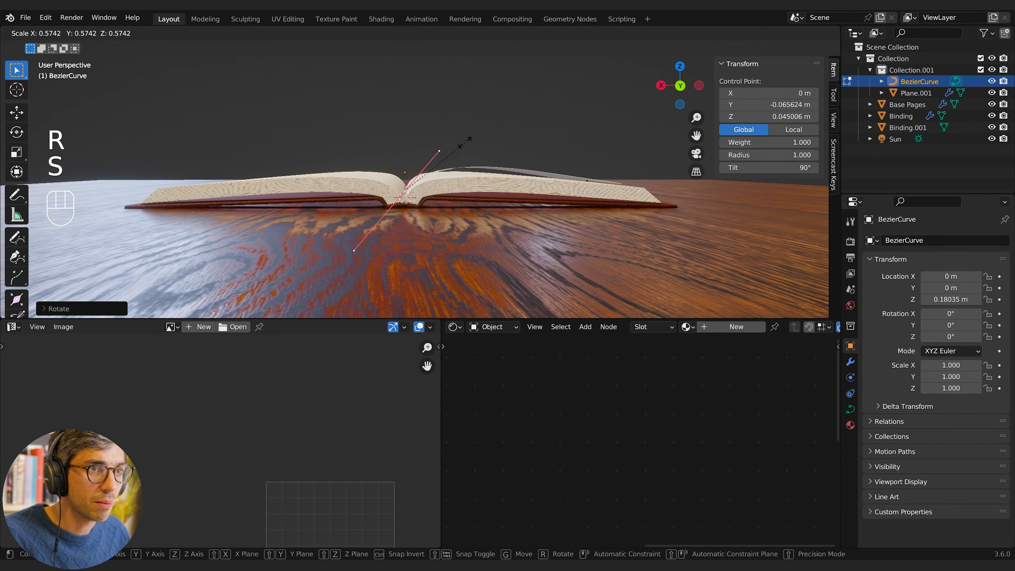
{"action": "left_click", "coordinate": [460, 149]}
{"action": "key", "text": "r"}
{"action": "right_click", "coordinate": [461, 150]}
{"action": "middle_click_drag", "start_coordinate": [461, 150], "coordinate": [525, 171]}
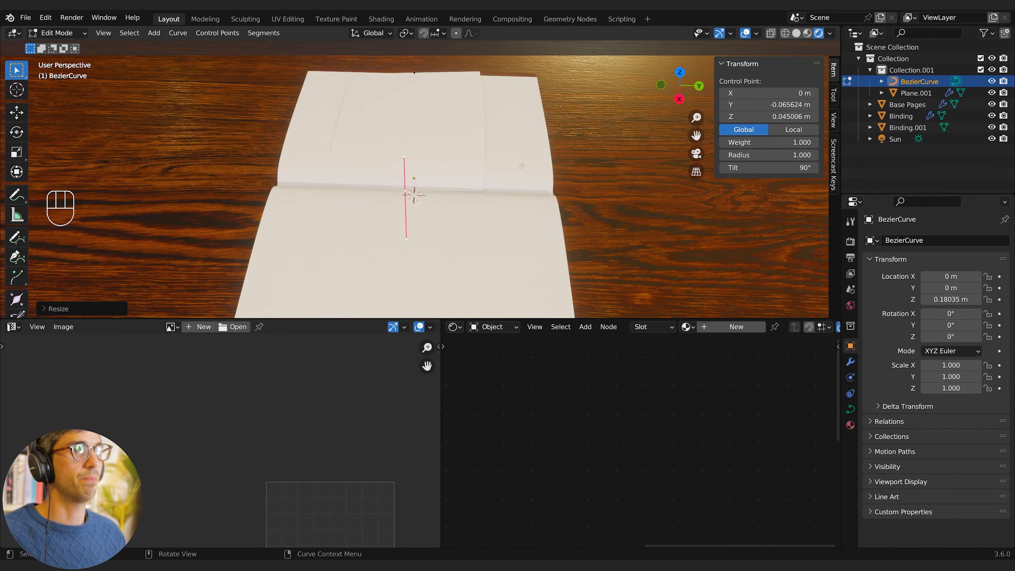
Step: Straighten the inner control point's handles by scaling them to 0 along the Y axis
{"action": "left_click", "coordinate": [403, 156], "text": "shift"}
{"action": "middle_click_drag", "start_coordinate": [398, 155], "coordinate": [482, 169]}
{"action": "key", "text": "s"}
{"action": "key", "text": "y"}
{"action": "key", "text": "0"}
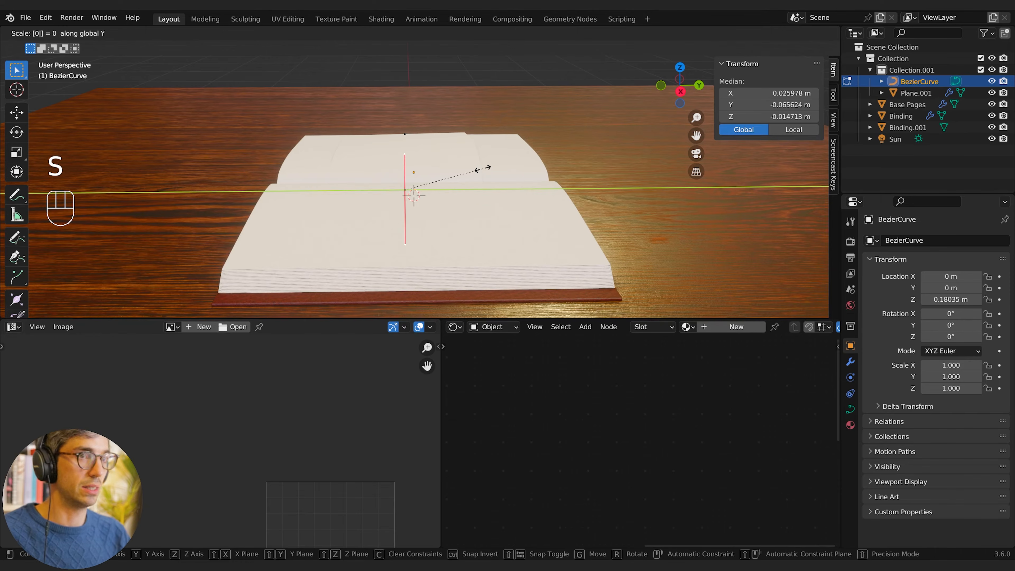
{"action": "key", "text": "Return"}
Step: Straighten the outer control point's handles by scaling them to 0 along the Y axis
{"action": "left_click", "coordinate": [415, 138]}
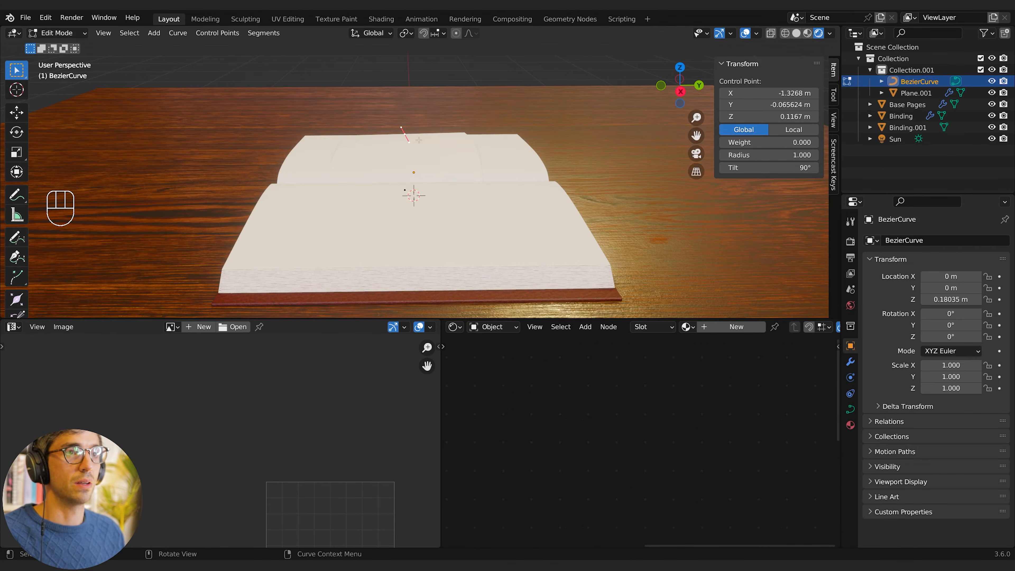
{"action": "left_click", "coordinate": [398, 122], "text": "shift"}
{"action": "key", "text": "s"}
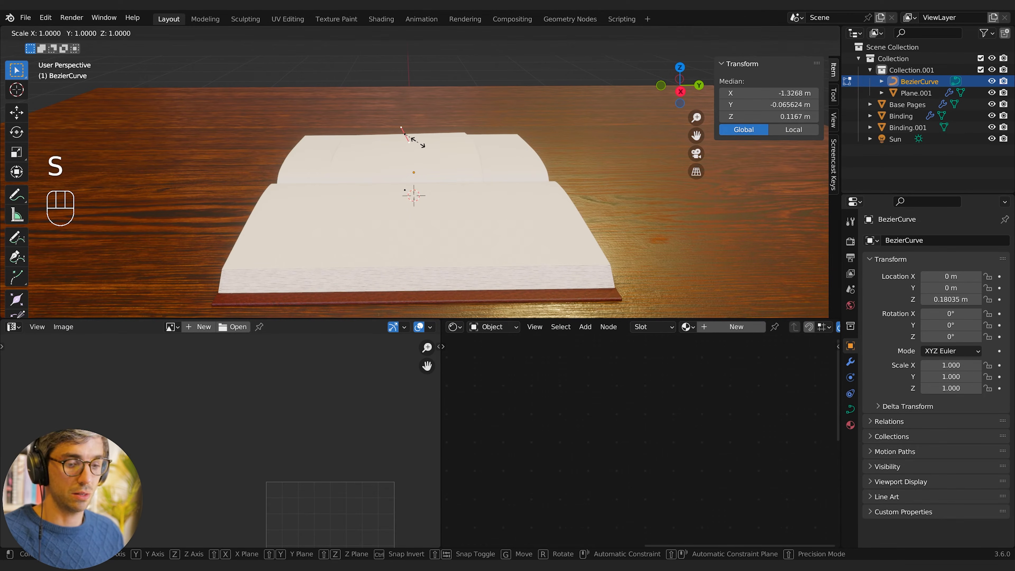
{"action": "key", "text": "y"}
{"action": "key", "text": "0"}
{"action": "left_click", "coordinate": [418, 142]}
{"action": "middle_click_drag", "start_coordinate": [441, 110], "coordinate": [404, 136]}
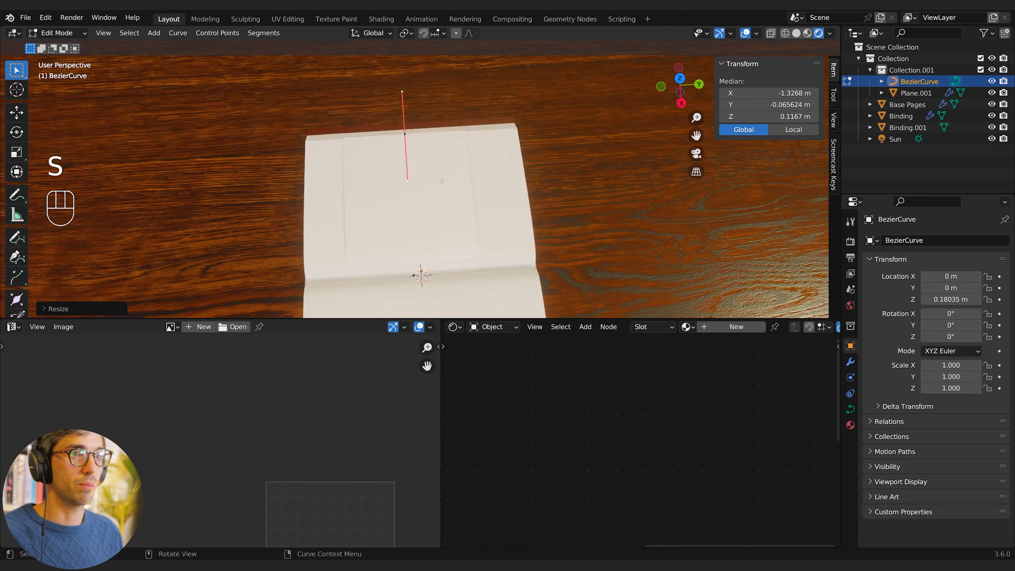
Step: Set the Y position of both the outer and inner control points to 0 m and leave Edit Mode
{"action": "left_click", "coordinate": [402, 131]}
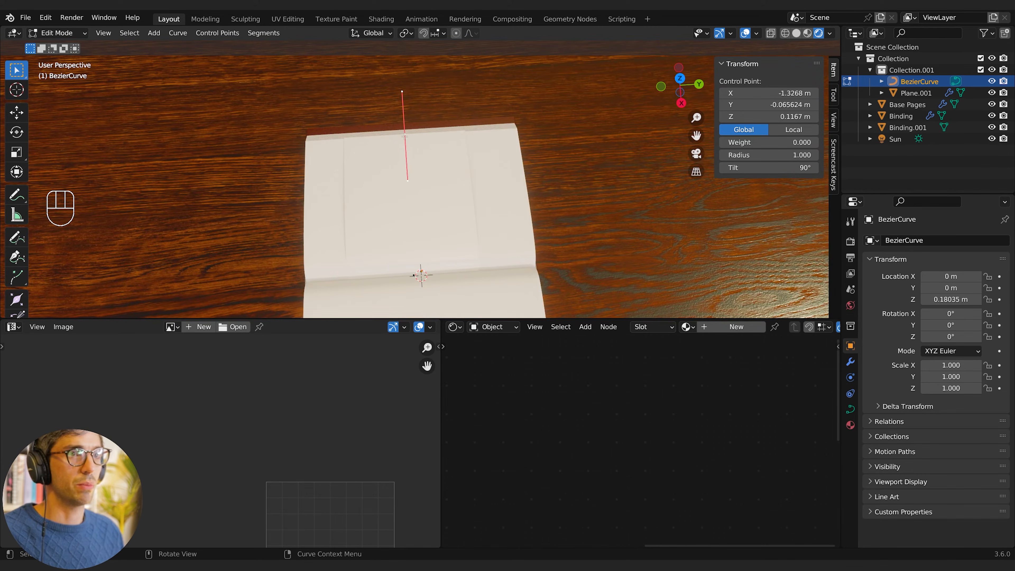
{"action": "left_click", "coordinate": [415, 276]}
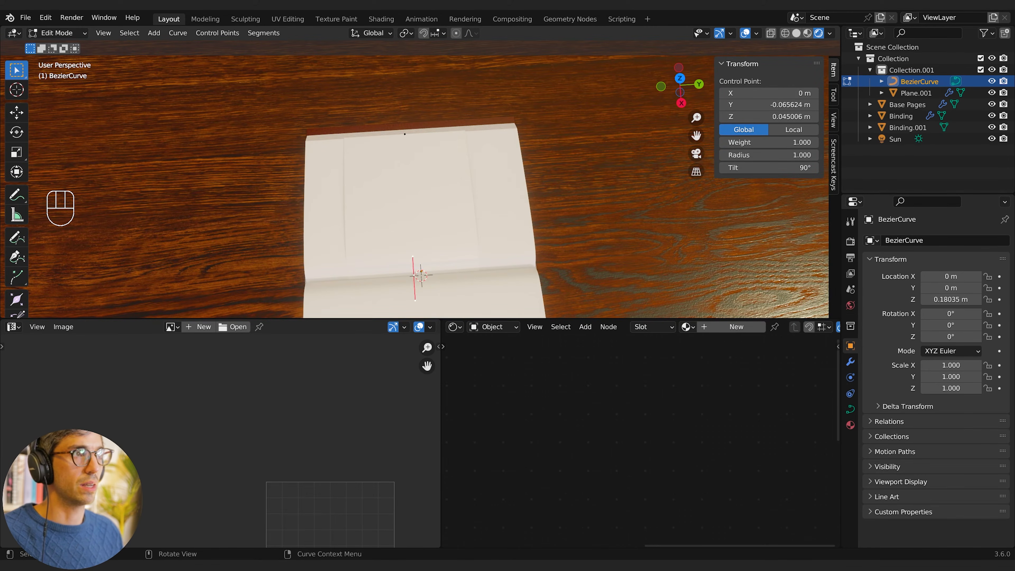
{"action": "left_click", "coordinate": [404, 135]}
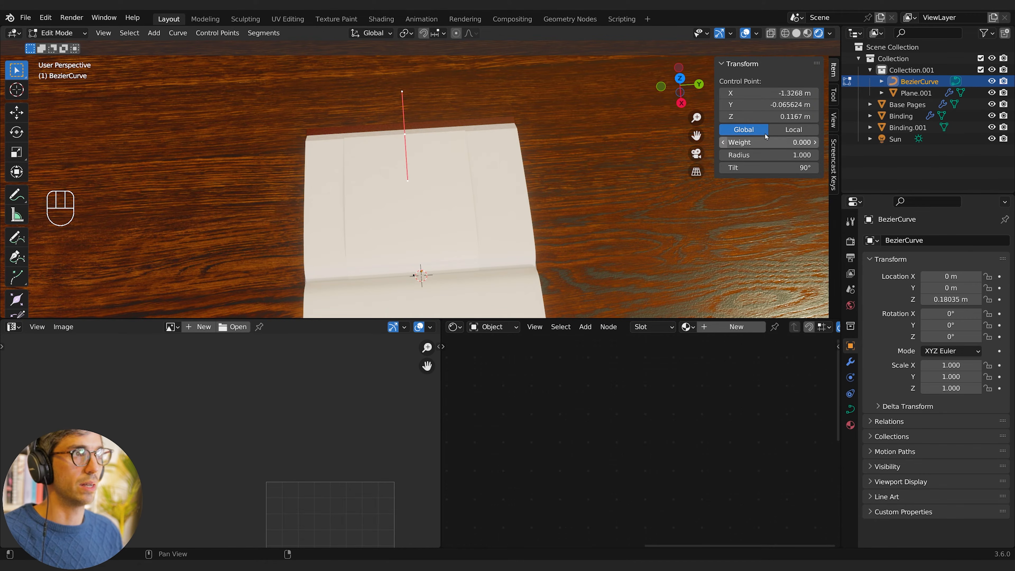
{"action": "left_click", "coordinate": [775, 104]}
{"action": "left_click", "coordinate": [414, 276]}
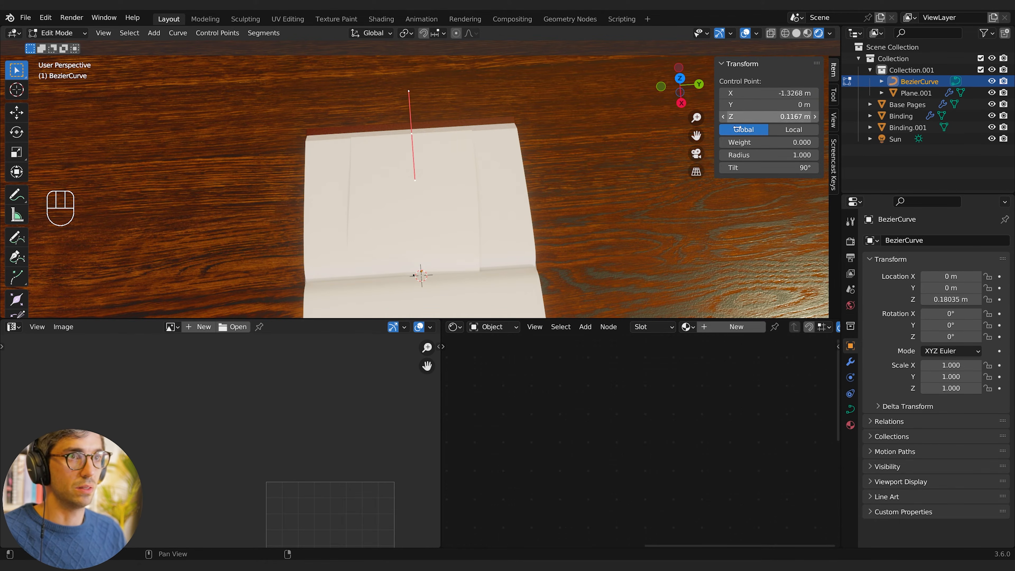
{"action": "left_click", "coordinate": [765, 105]}
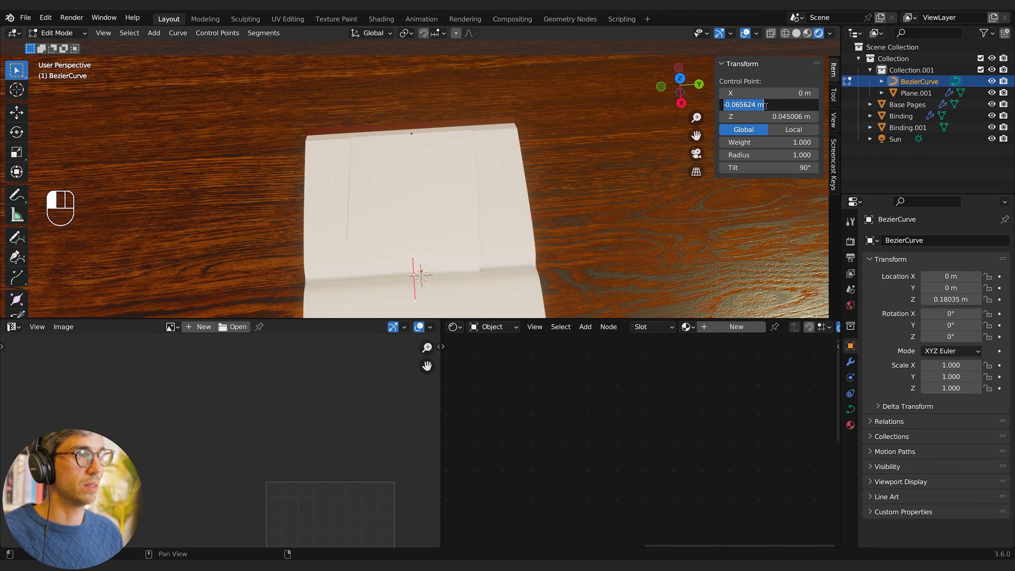
{"action": "type", "text": "0"}
{"action": "key", "text": "Return"}
{"action": "middle_click_drag", "start_coordinate": [611, 276], "coordinate": [480, 188]}
{"action": "middle_click_drag", "start_coordinate": [479, 195], "coordinate": [553, 175], "text": "shift"}
{"action": "key", "text": "Tab"}
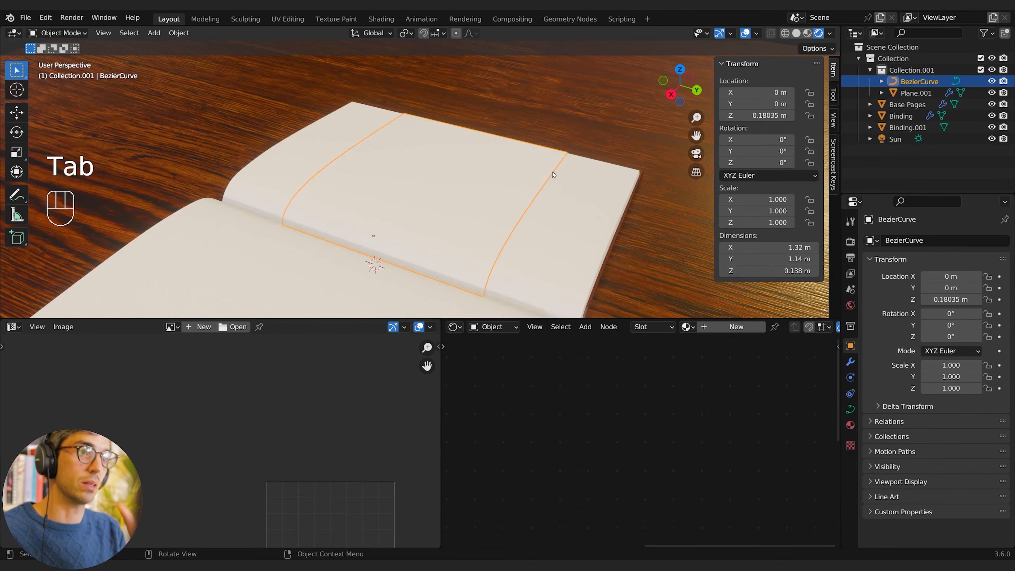
Step: Increase the curve's geometry Extrude to about 0.996 m so the strip spans the full length of the book page
{"action": "left_click", "coordinate": [851, 409]}
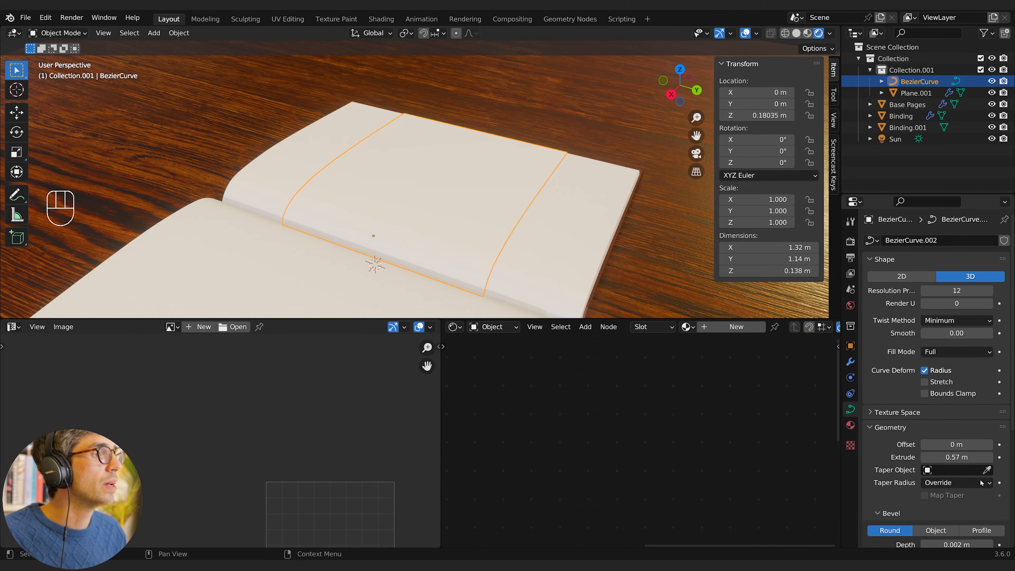
{"action": "left_click_drag", "start_coordinate": [963, 458], "coordinate": [1013, 458]}
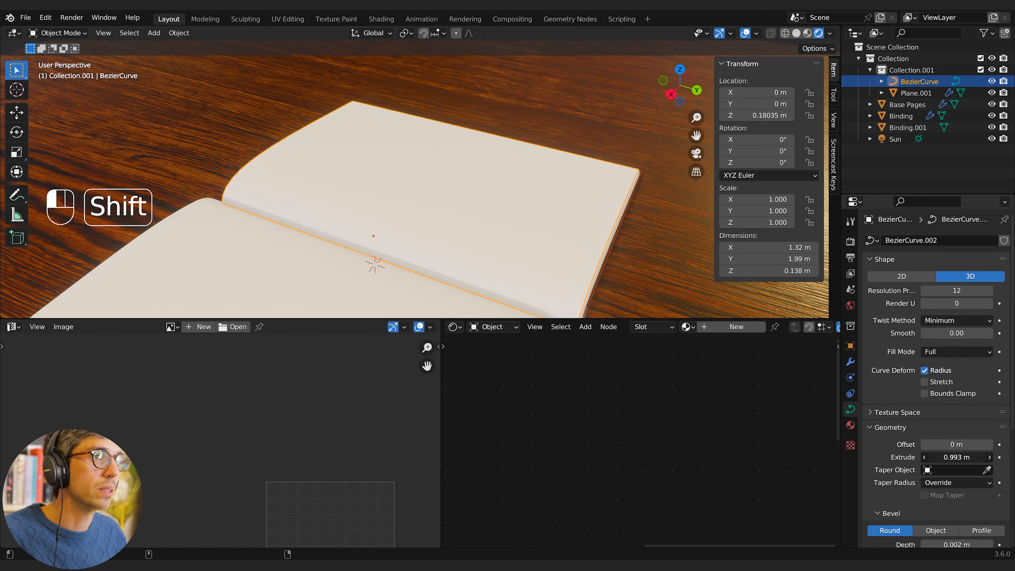
{"action": "middle_click_drag", "start_coordinate": [500, 276], "coordinate": [556, 267]}
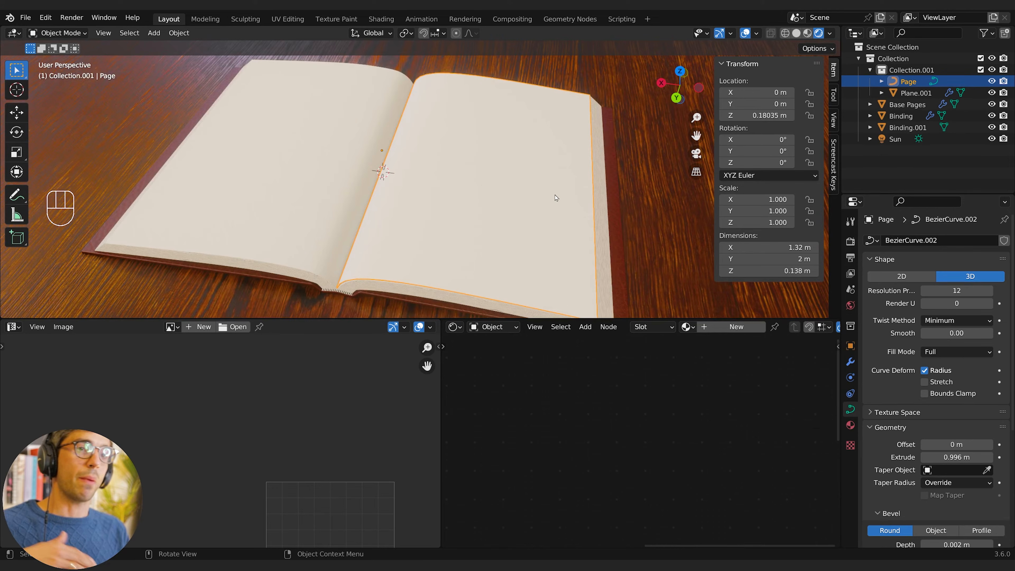
Step: Select the Base Pages object and rename its Material.003 to Page Mat
{"action": "left_click", "coordinate": [851, 426]}
{"action": "left_click", "coordinate": [869, 288]}
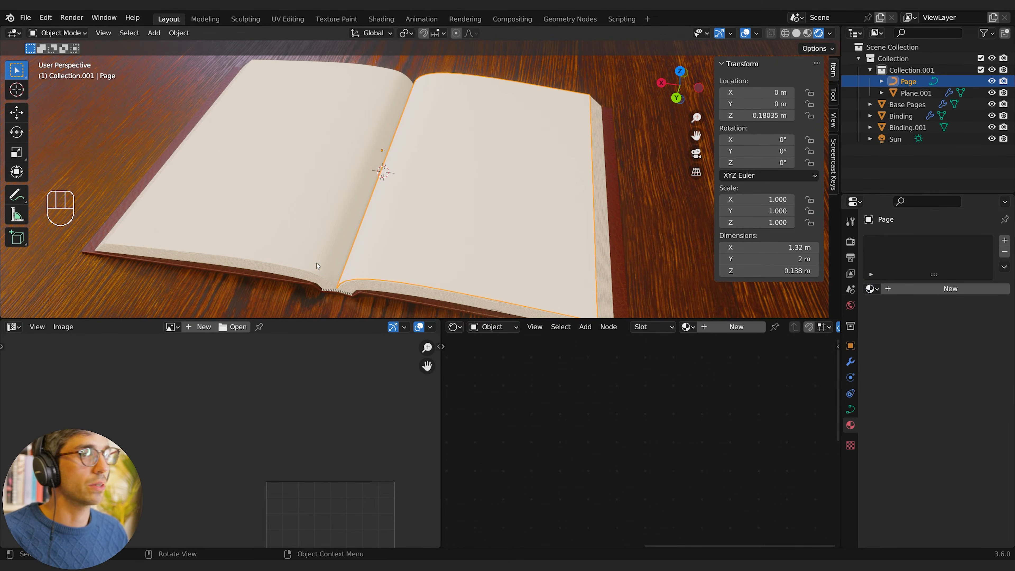
{"action": "left_click", "coordinate": [251, 252]}
{"action": "left_click", "coordinate": [901, 256]}
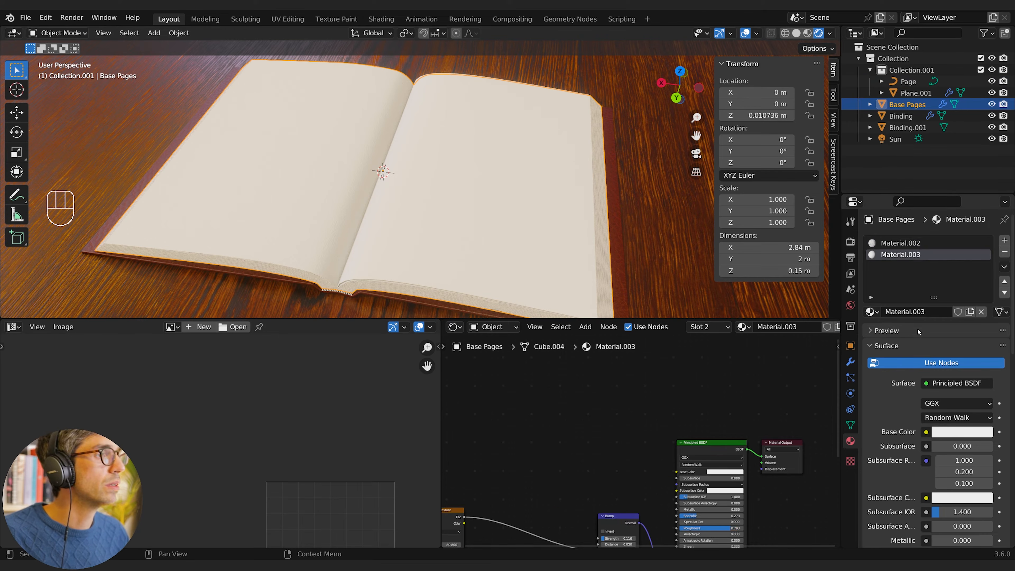
{"action": "type", "text": "Page <"}
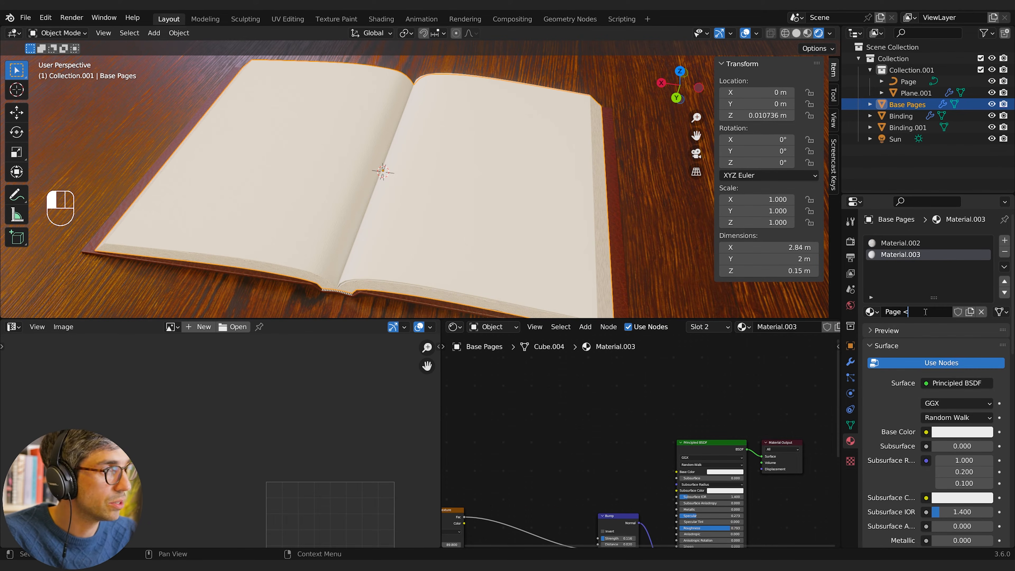
{"action": "key", "text": "BackSpace"}
{"action": "type", "text": "Mat"}
{"action": "key", "text": "Return"}
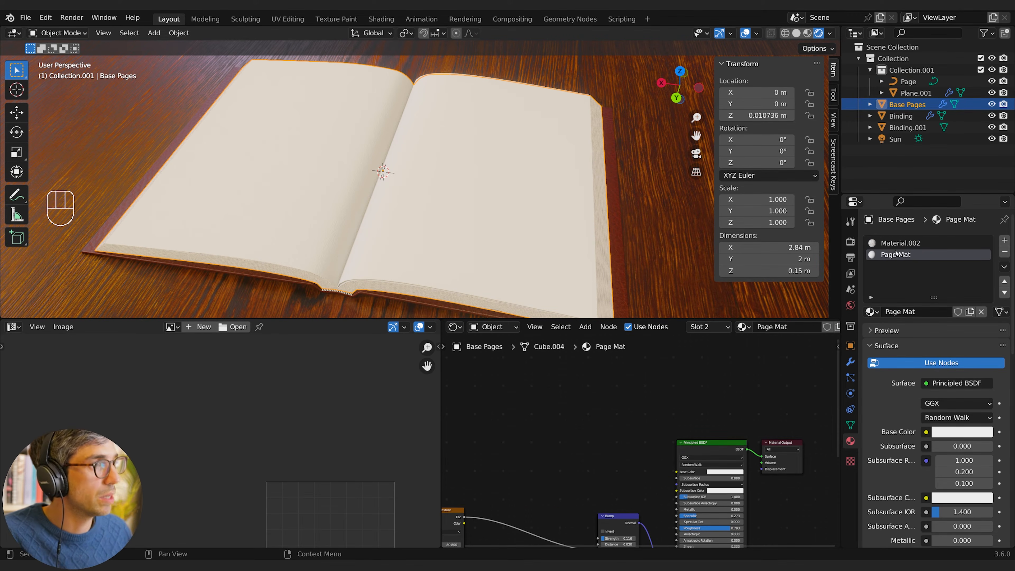
Step: Rename the Base Pages object's Material.002 to Page Side
{"action": "left_click", "coordinate": [901, 243]}
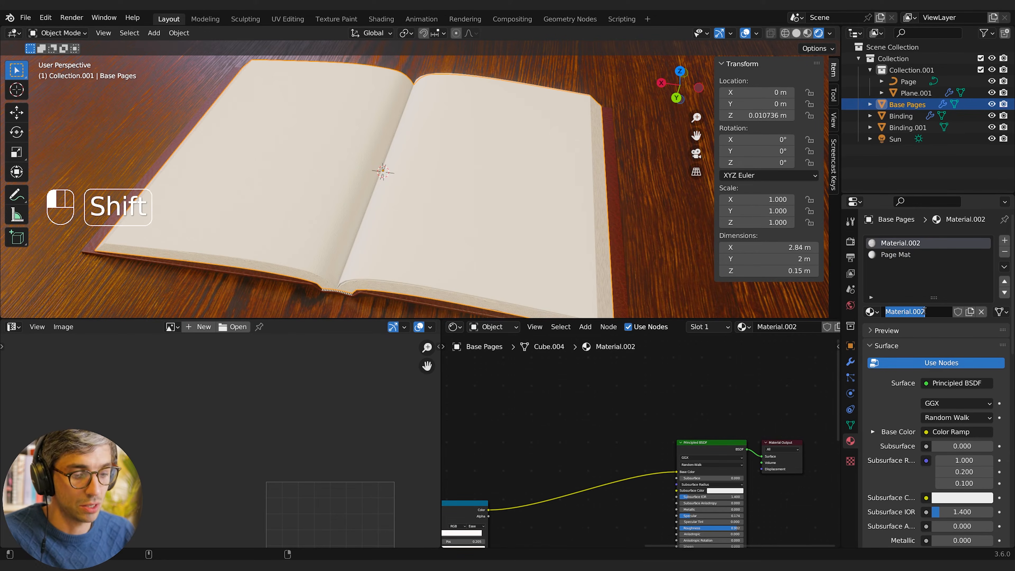
{"action": "type", "text": "Page Side"}
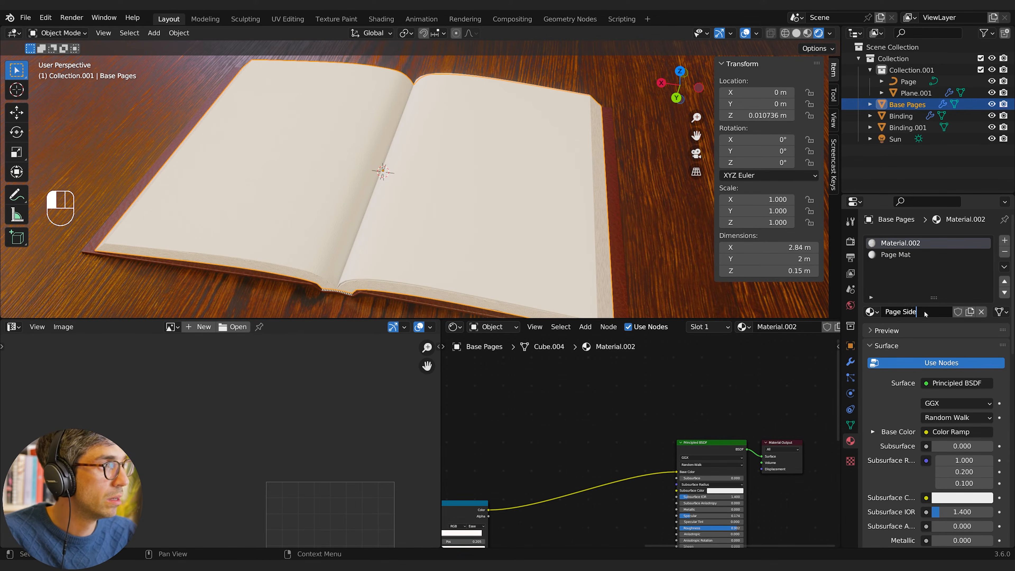
{"action": "key", "text": "Return"}
Step: Assign the existing Page Mat material to the Page curve object
{"action": "left_click", "coordinate": [907, 82]}
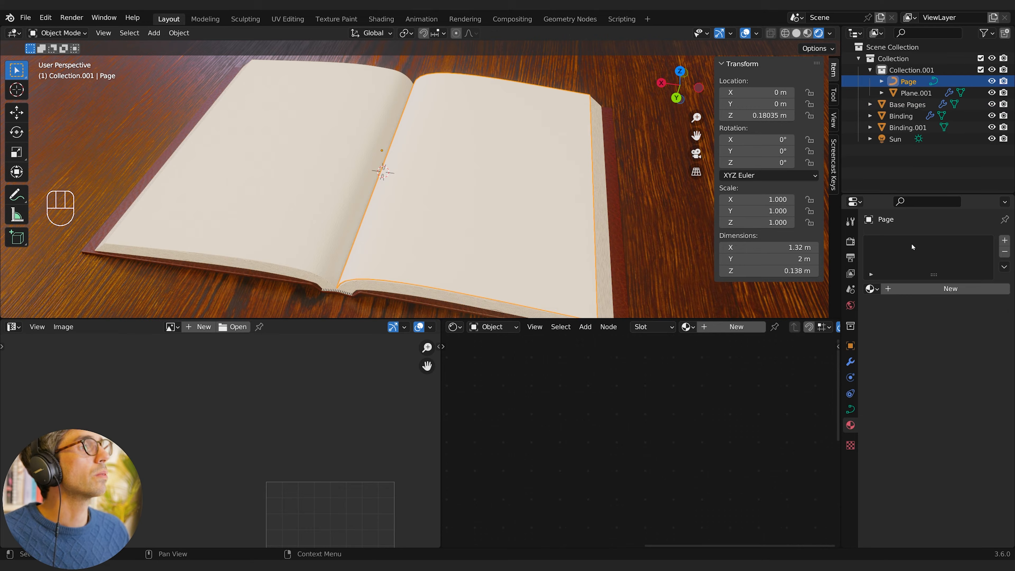
{"action": "left_click", "coordinate": [870, 288]}
{"action": "left_click", "coordinate": [821, 341]}
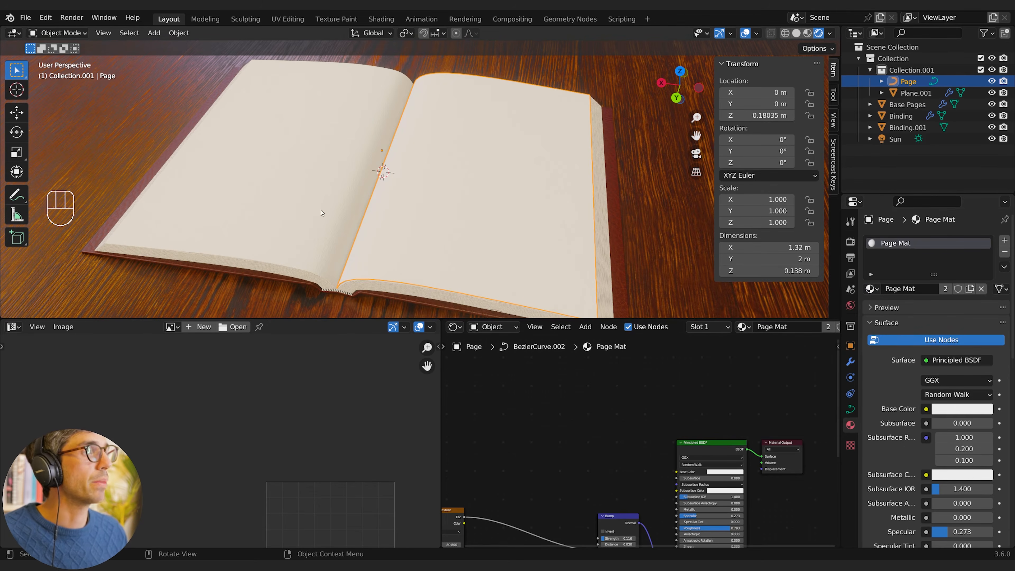
{"action": "middle_click_drag", "start_coordinate": [323, 212], "coordinate": [419, 159]}
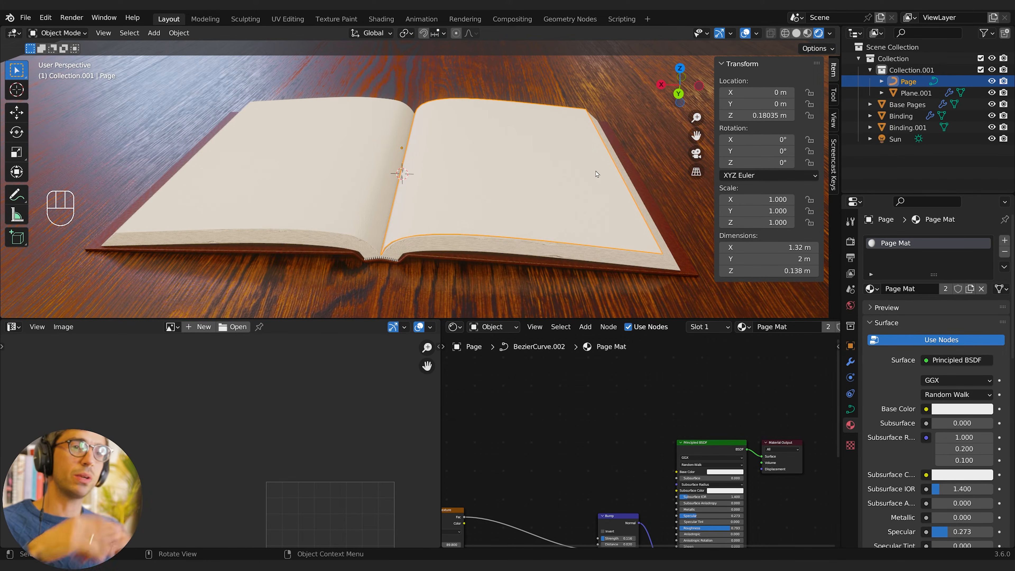
Step: Try bending the Page curve by lifting its outer control point off the book
{"action": "key", "text": "Tab"}
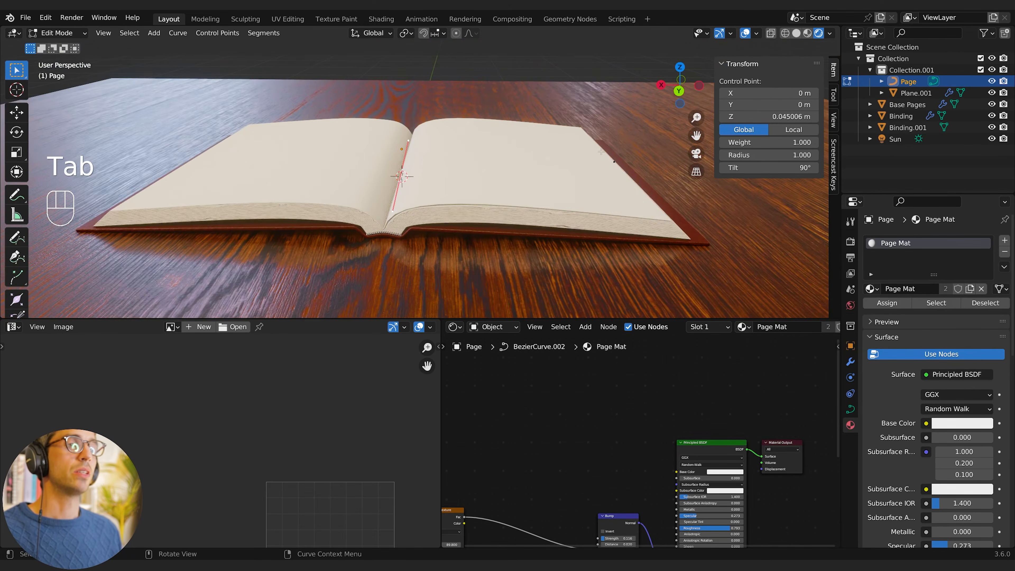
{"action": "key", "text": "g"}
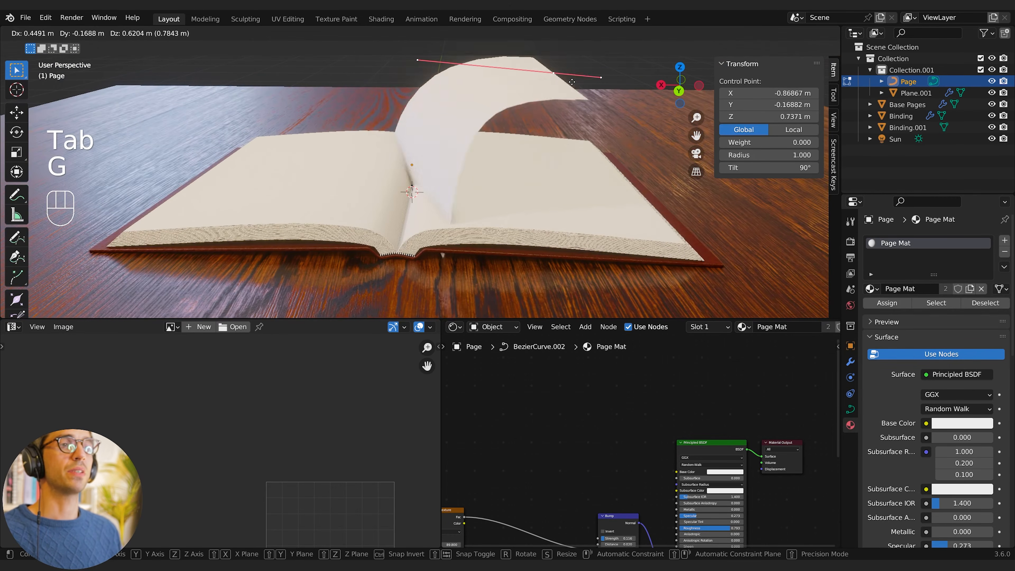
{"action": "right_click", "coordinate": [503, 103]}
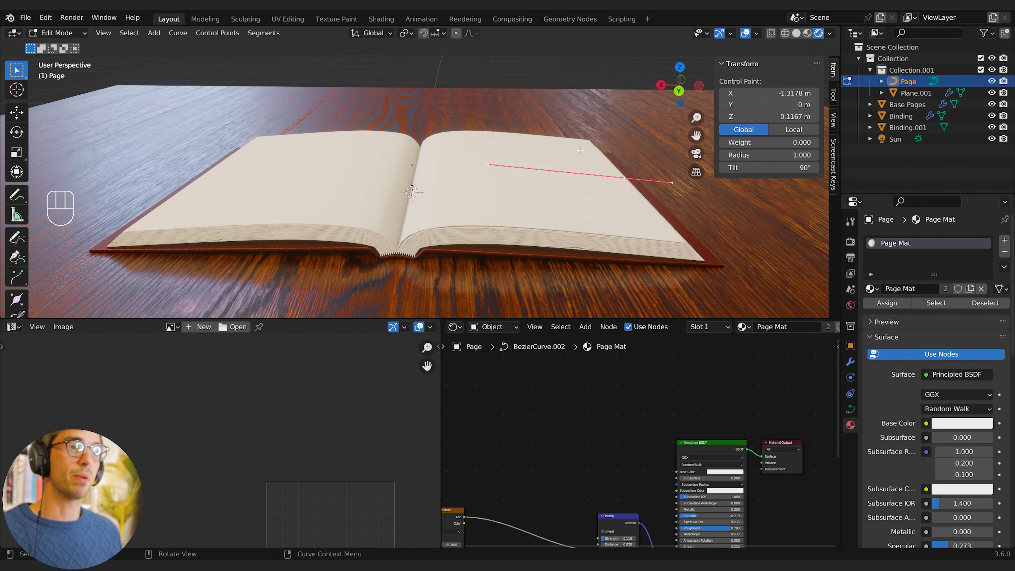
{"action": "key", "text": "h"}
{"action": "middle_click_drag", "start_coordinate": [538, 130], "coordinate": [459, 135]}
Step: Select the Page curve's inner control point in Edit Mode and snap the 3D cursor to it
{"action": "key", "text": "shift+a"}
{"action": "key", "text": "Tab"}
{"action": "key", "text": "Tab"}
{"action": "left_click", "coordinate": [417, 177]}
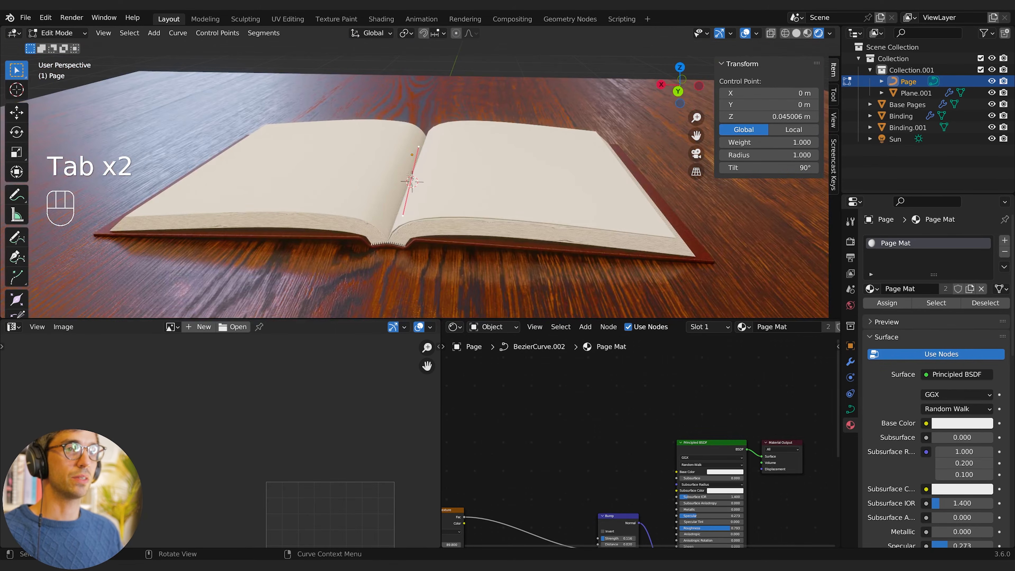
{"action": "middle_click_drag", "start_coordinate": [410, 175], "coordinate": [473, 162]}
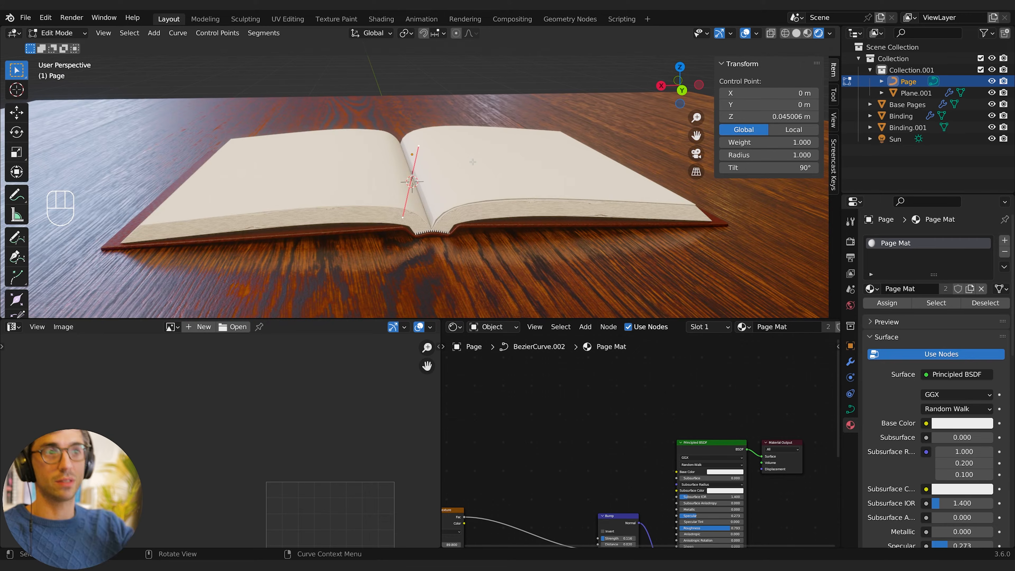
{"action": "key", "text": "shift+s"}
{"action": "left_click", "coordinate": [472, 227]}
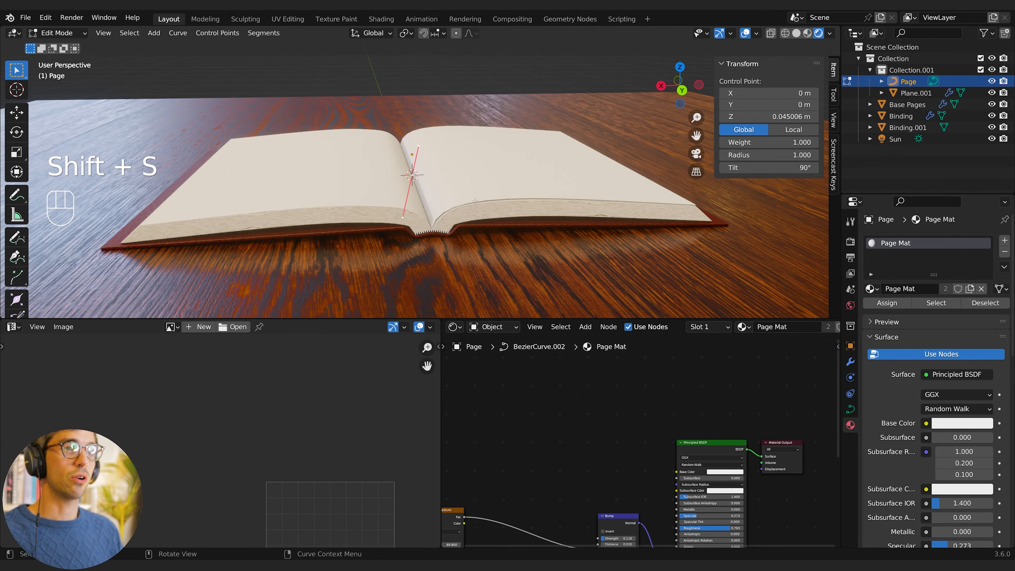
Step: Return to Object Mode and add a Sphere empty at the 3D cursor in the book's gutter
{"action": "middle_click_drag", "start_coordinate": [477, 173], "coordinate": [458, 188]}
{"action": "key", "text": "Tab"}
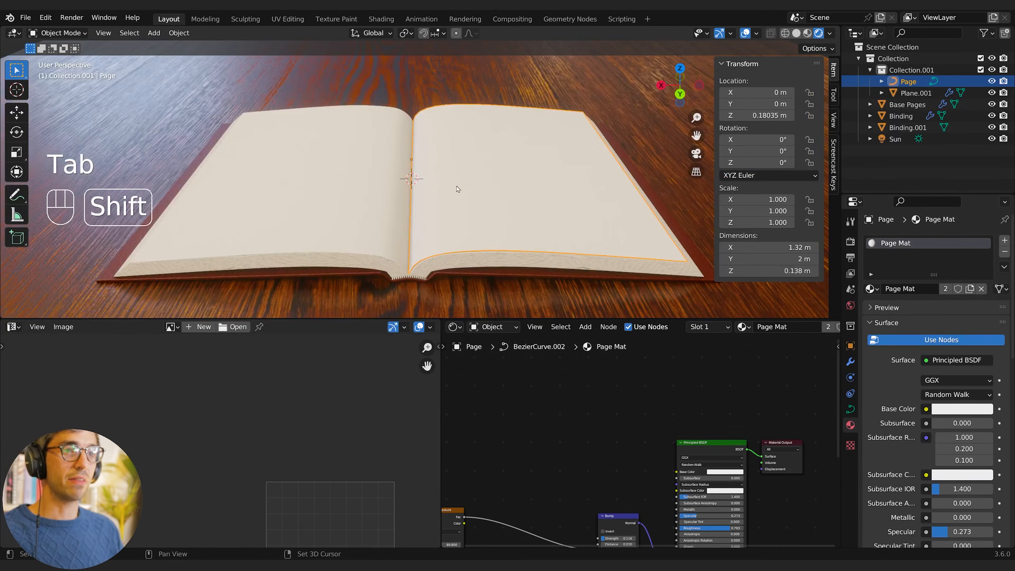
{"action": "key", "text": "shift+a"}
{"action": "mouse_move", "coordinate": [457, 186]}
{"action": "mouse_move", "coordinate": [443, 289]}
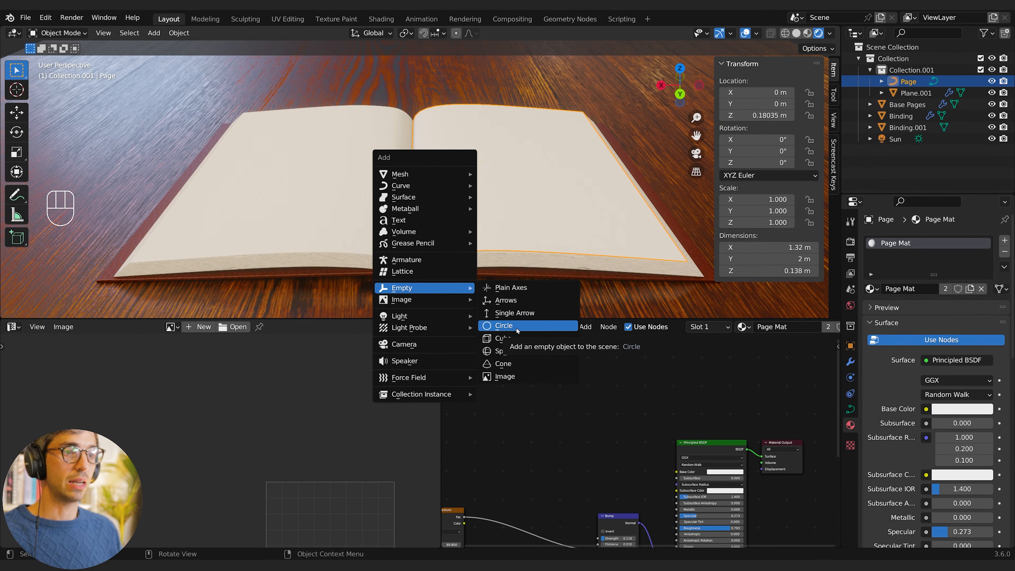
{"action": "left_click", "coordinate": [513, 357]}
{"action": "middle_click_drag", "start_coordinate": [497, 173], "coordinate": [471, 161]}
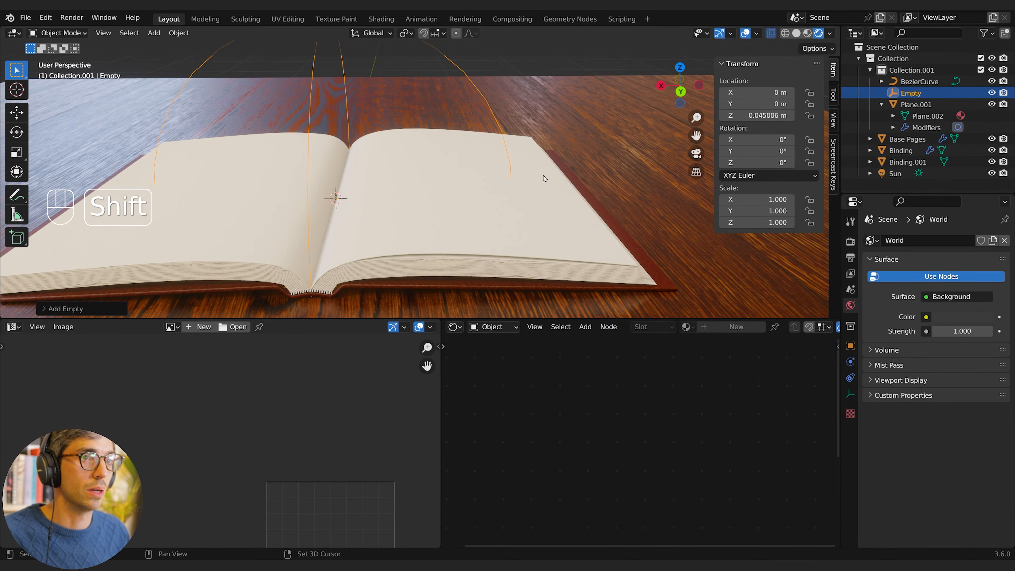
Step: Select the page curve, enter Edit Mode and snap the 3D cursor to its outer control point
{"action": "left_click", "coordinate": [543, 178]}
{"action": "key", "text": "Tab"}
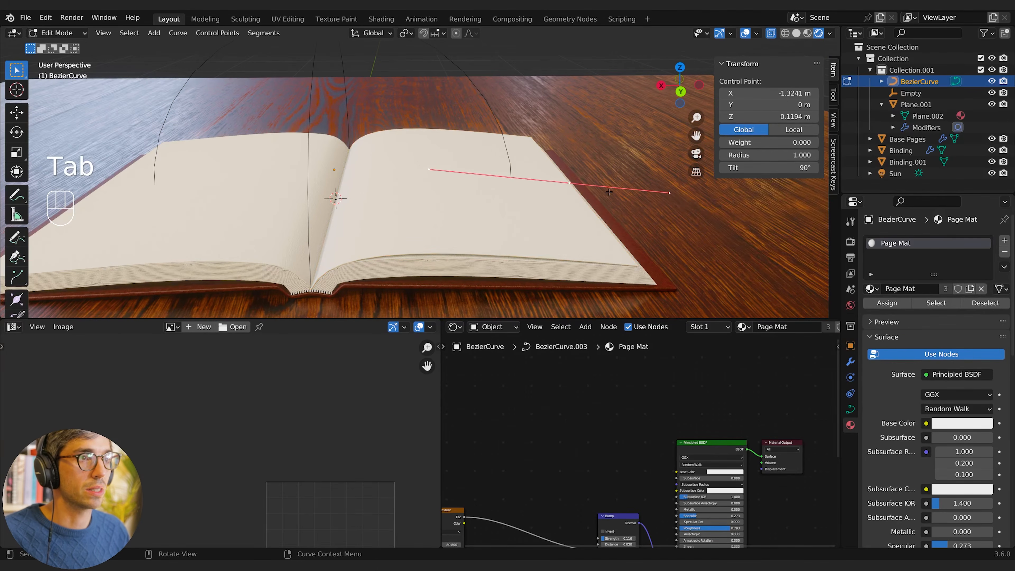
{"action": "key", "text": "shift+s"}
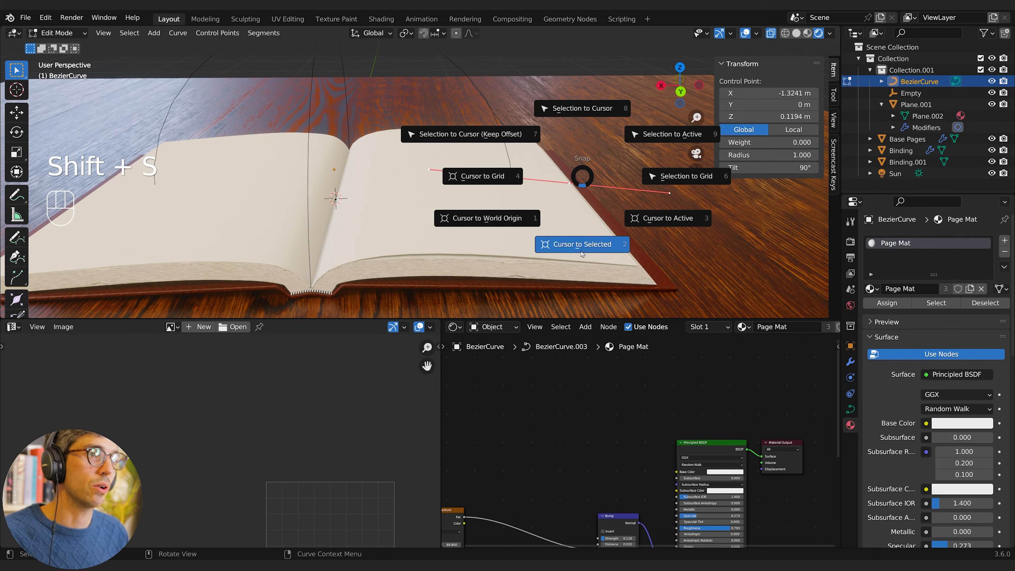
{"action": "left_click", "coordinate": [582, 185]}
Step: Return to Object Mode, add a Plain Axes empty at the 3D cursor and scale it to about 0.32
{"action": "key", "text": "Tab"}
{"action": "key", "text": "shift+a"}
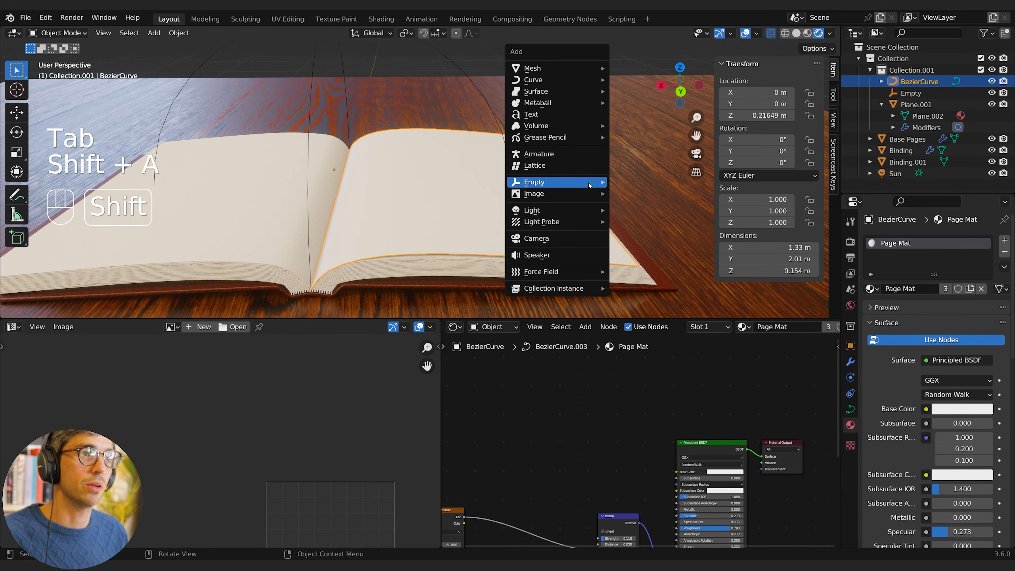
{"action": "mouse_move", "coordinate": [592, 182]}
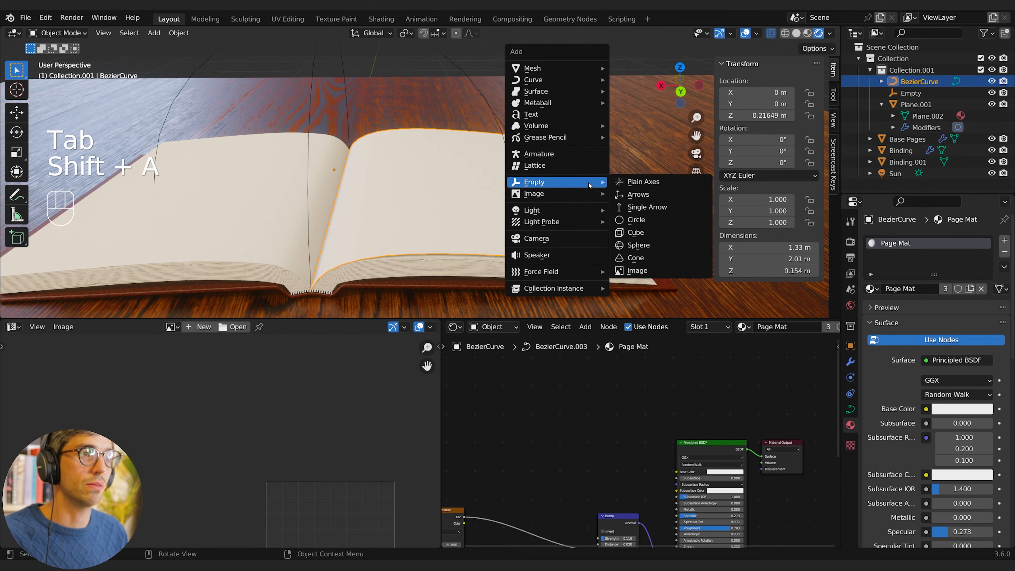
{"action": "left_click", "coordinate": [650, 184]}
{"action": "key", "text": "s"}
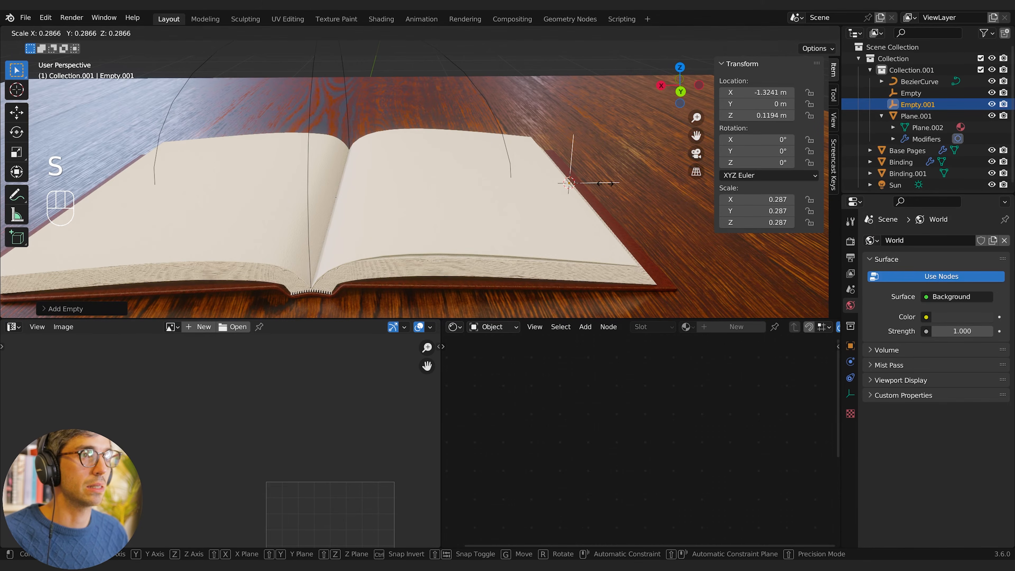
{"action": "left_click", "coordinate": [609, 186]}
{"action": "mouse_move", "coordinate": [624, 188]}
{"action": "middle_mouse_down"}
{"action": "mouse_move", "coordinate": [538, 197]}
{"action": "mouse_move", "coordinate": [607, 189]}
{"action": "middle_mouse_up"}
Step: Parent the outer Plain Axes empty to the Sphere empty with the Object option
{"action": "left_click", "coordinate": [586, 184]}
{"action": "left_click", "coordinate": [606, 187]}
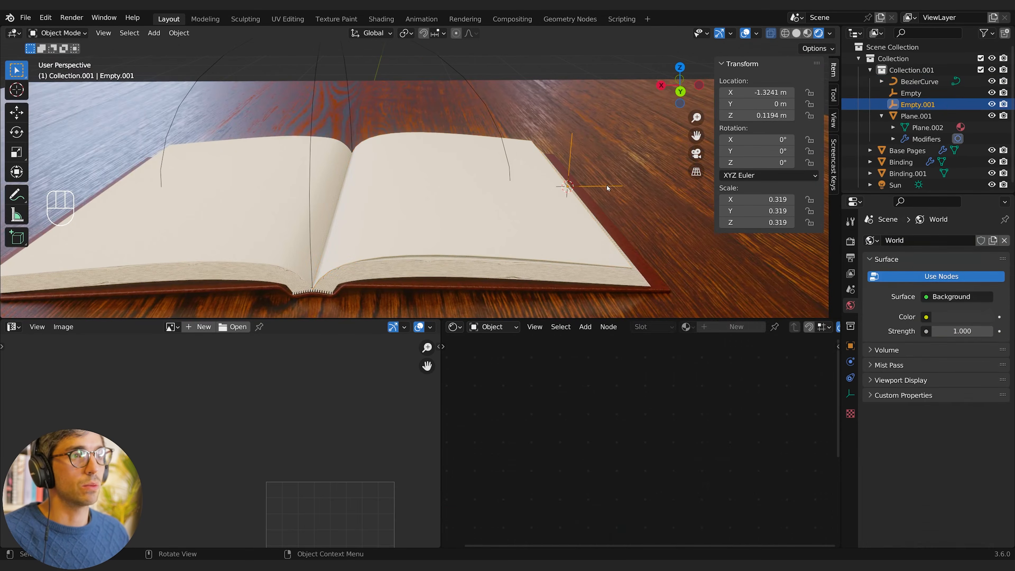
{"action": "left_click", "coordinate": [472, 89], "text": "shift"}
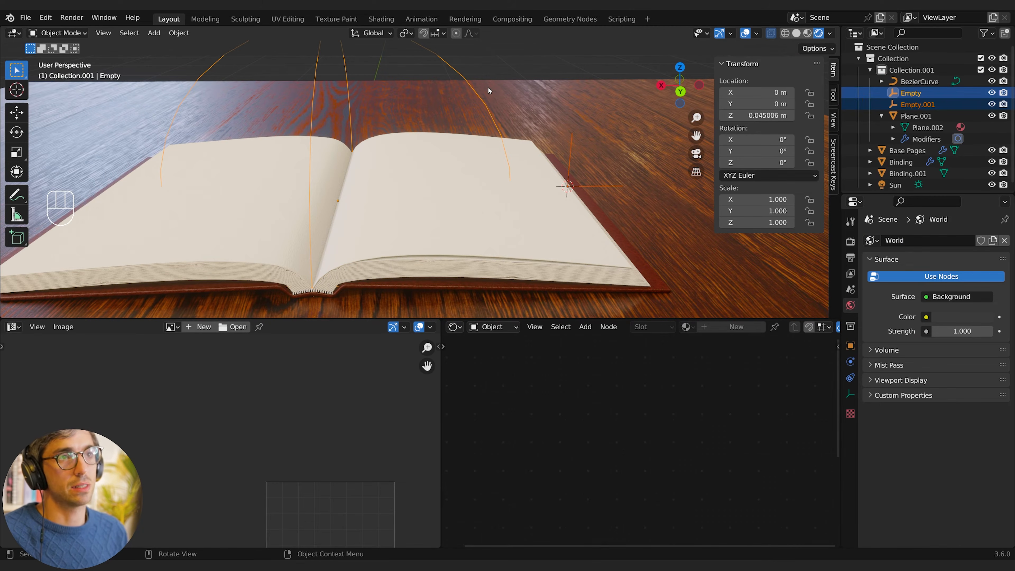
{"action": "key", "text": "ctrl+p"}
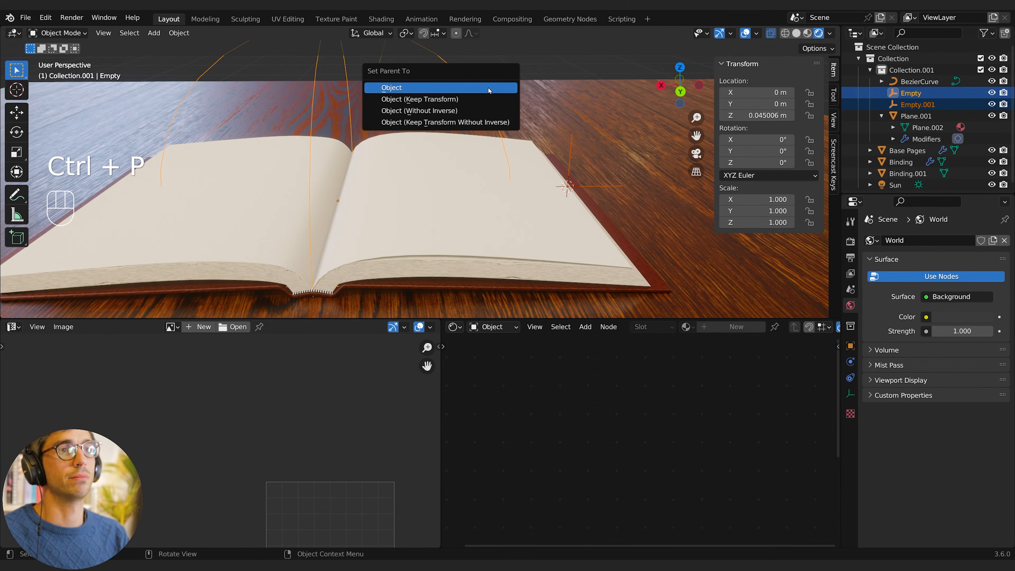
{"action": "left_click", "coordinate": [490, 89]}
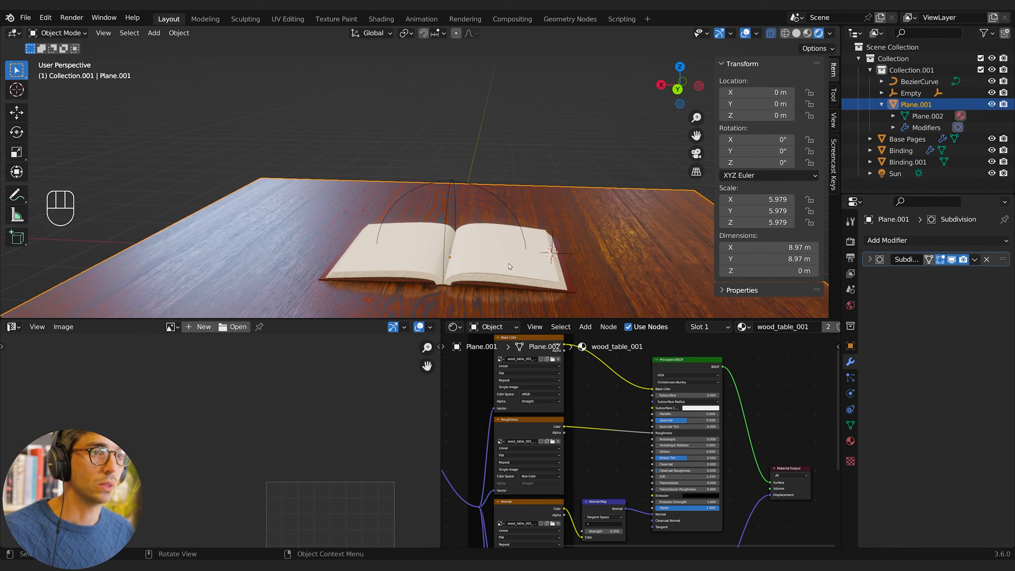
Step: Select the page curve, enter Edit Mode and snap the 3D cursor to its inner control point in the gutter
{"action": "left_click", "coordinate": [505, 265]}
{"action": "mouse_move", "coordinate": [505, 265]}
{"action": "middle_mouse_down"}
{"action": "mouse_move", "coordinate": [448, 259]}
{"action": "mouse_move", "coordinate": [500, 254]}
{"action": "middle_mouse_up"}
{"action": "key", "text": "Tab"}
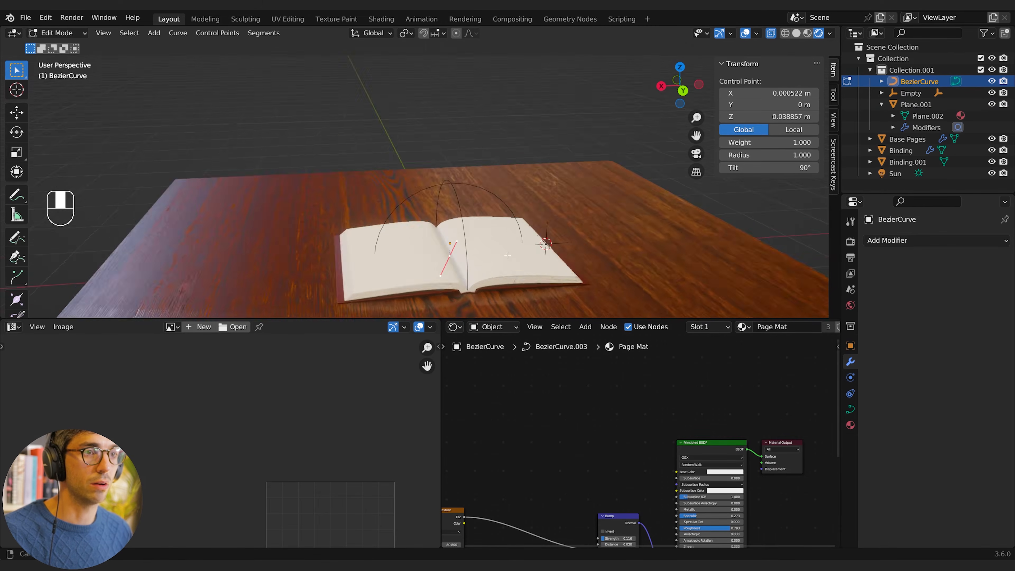
{"action": "key", "text": "shift+s"}
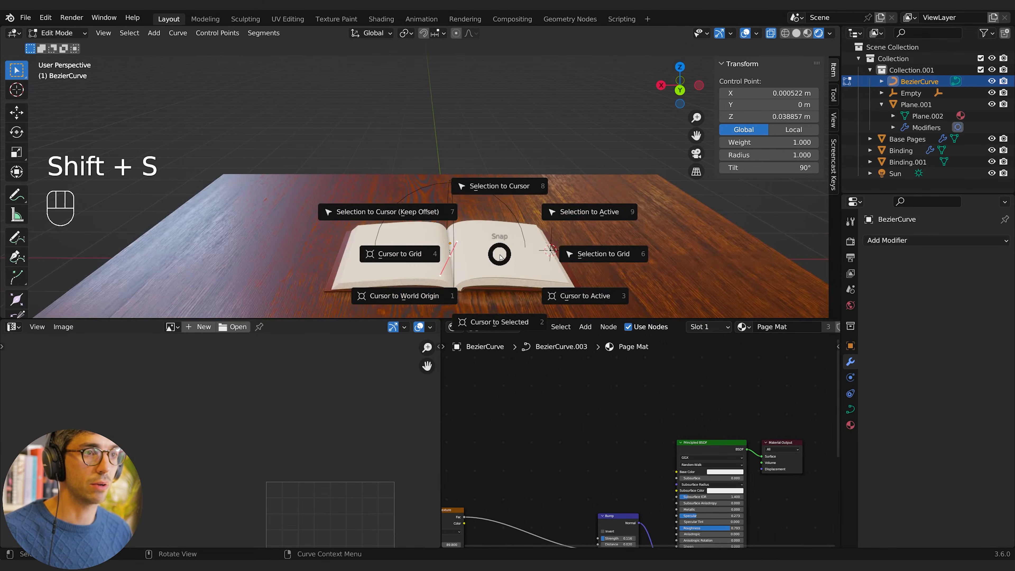
{"action": "left_click", "coordinate": [501, 311]}
Step: Return to Object Mode, add a second Plain Axes empty at the 3D cursor in the gutter and scale it down
{"action": "key", "text": "Tab"}
{"action": "middle_click_drag", "start_coordinate": [502, 311], "coordinate": [523, 270]}
{"action": "key", "text": "shift+a"}
{"action": "mouse_move", "coordinate": [522, 270]}
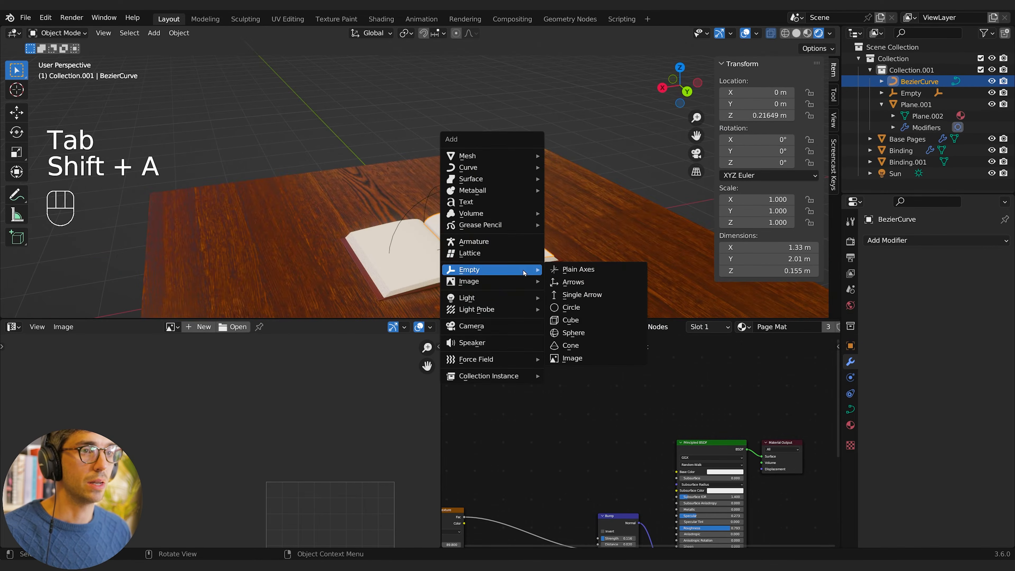
{"action": "left_click", "coordinate": [585, 273]}
{"action": "middle_click_drag", "start_coordinate": [586, 273], "coordinate": [489, 202]}
{"action": "scroll", "coordinate": [512, 261], "scroll_direction": "up", "scroll_amount": 3}
{"action": "key", "text": "s"}
{"action": "left_click", "coordinate": [483, 233]}
Step: Parent the page curve to the Sphere empty
{"action": "middle_click_drag", "start_coordinate": [514, 238], "coordinate": [583, 206], "text": "shift"}
{"action": "scroll", "coordinate": [506, 222], "scroll_direction": "up", "scroll_amount": 3}
{"action": "left_click", "coordinate": [559, 128]}
{"action": "left_click", "coordinate": [603, 190]}
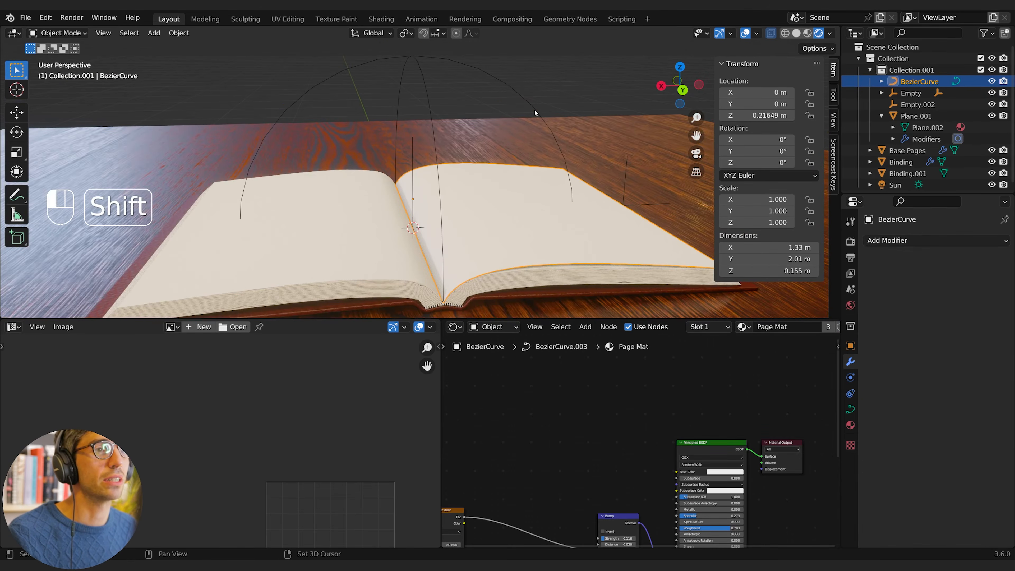
{"action": "left_click", "coordinate": [534, 110], "text": "shift"}
{"action": "middle_click_drag", "start_coordinate": [535, 110], "coordinate": [553, 145]}
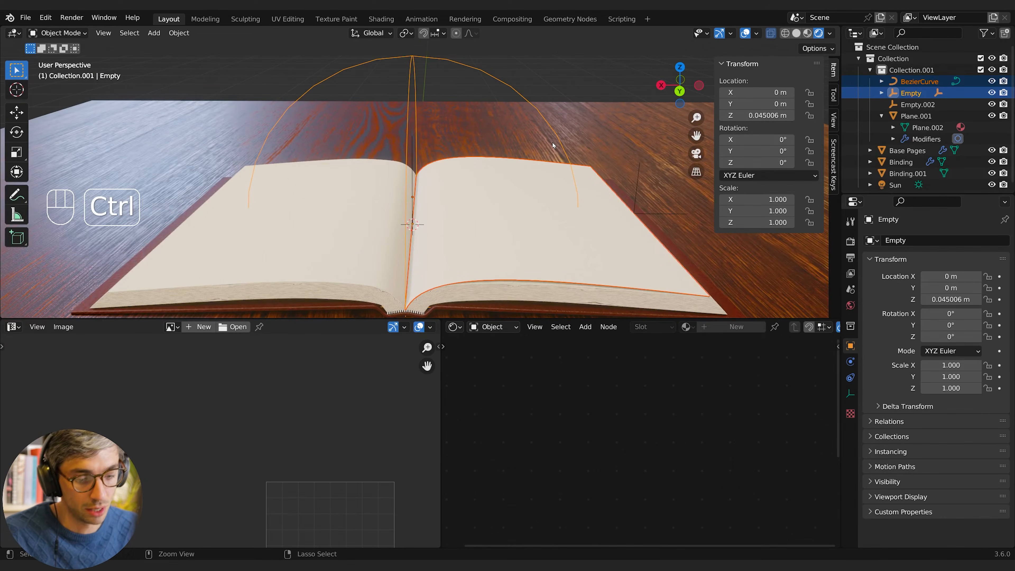
{"action": "key", "text": "ctrl+p"}
{"action": "left_click", "coordinate": [552, 144]}
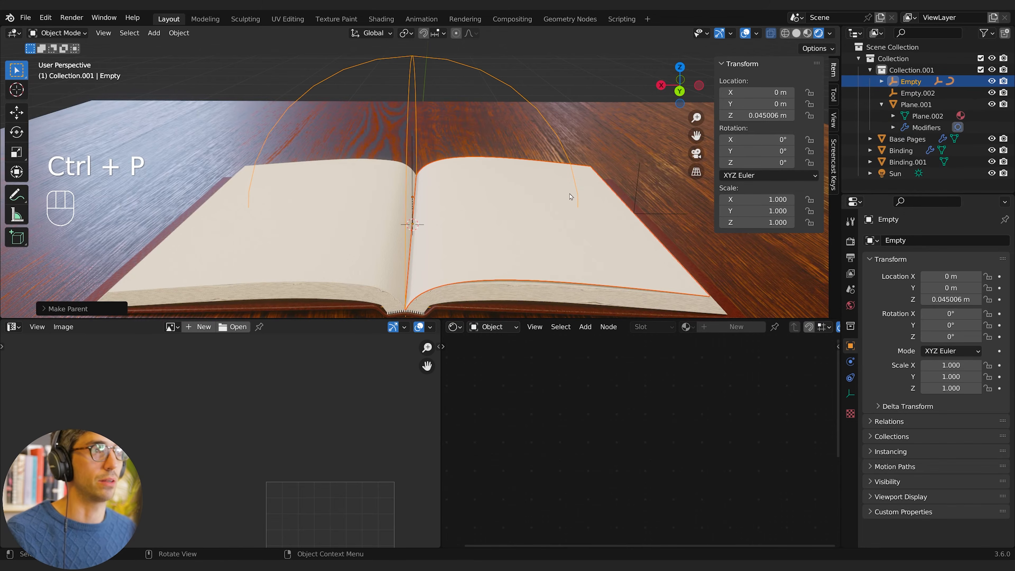
Step: Try turning the page by rotating the Sphere empty around the Y axis
{"action": "left_click", "coordinate": [536, 229]}
{"action": "left_click", "coordinate": [535, 109]}
{"action": "left_click", "coordinate": [543, 117]}
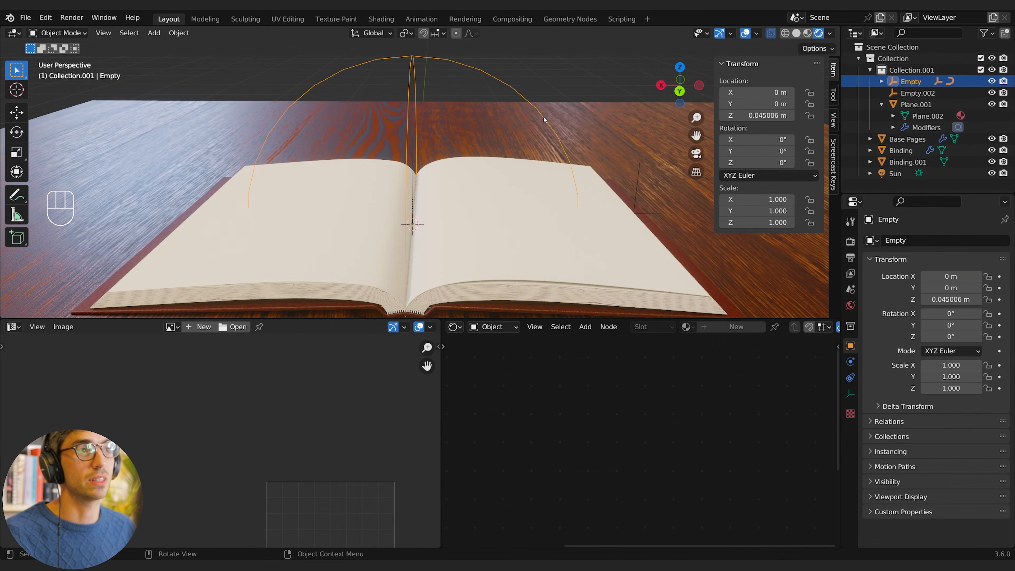
{"action": "key", "text": "r"}
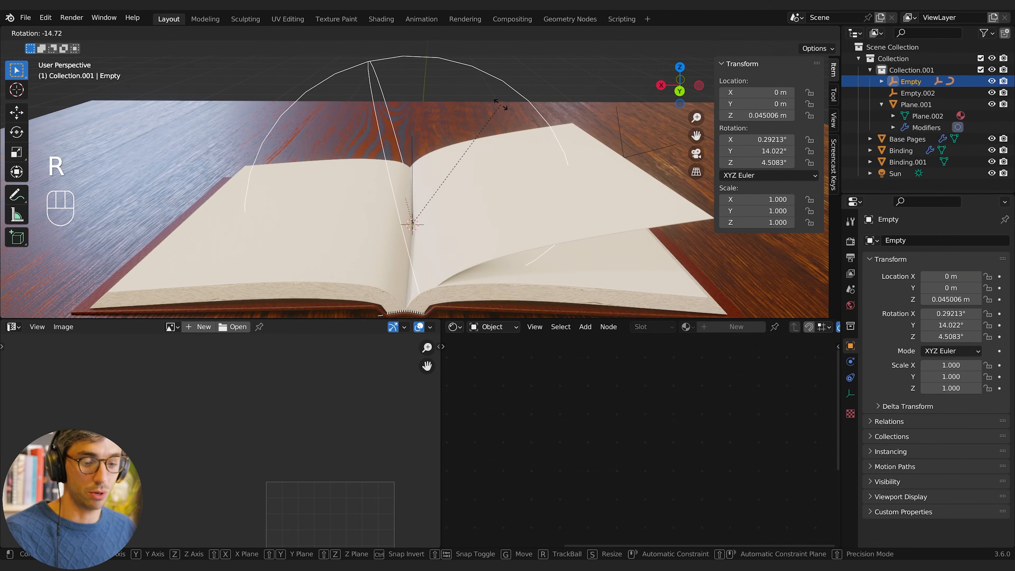
{"action": "key", "text": "y"}
{"action": "right_click", "coordinate": [411, 78]}
Step: Add a Hook modifier to the page curve and set Empty.002 in the gutter as its object
{"action": "left_click", "coordinate": [481, 244]}
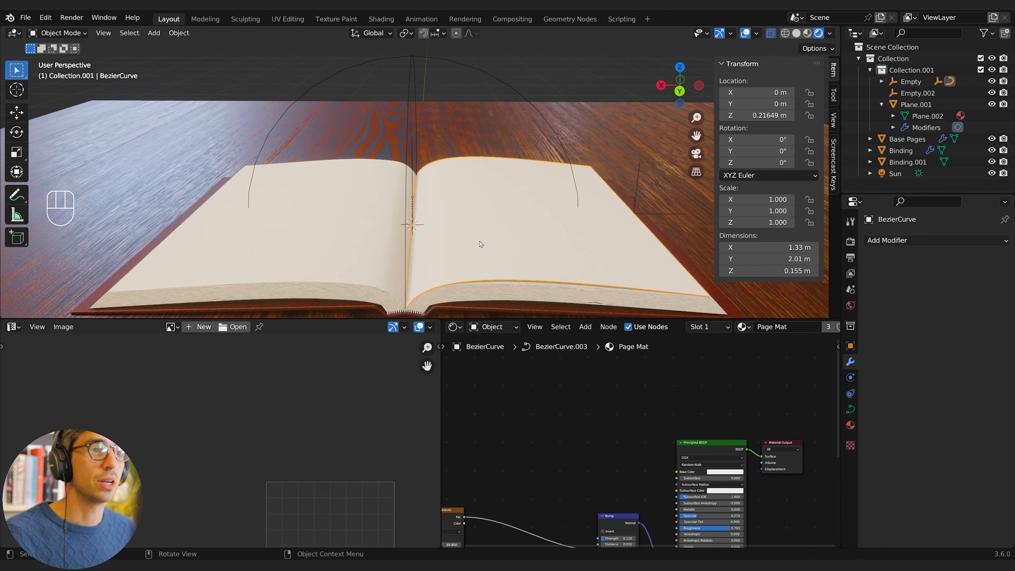
{"action": "left_click", "coordinate": [897, 239]}
{"action": "left_click", "coordinate": [904, 313]}
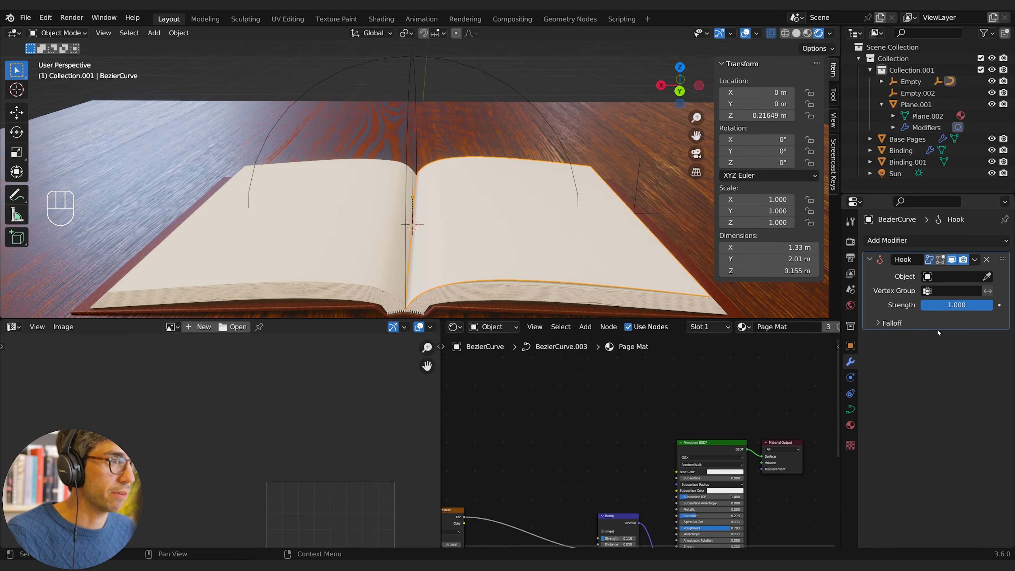
{"action": "left_click", "coordinate": [987, 277]}
{"action": "left_click", "coordinate": [414, 140]}
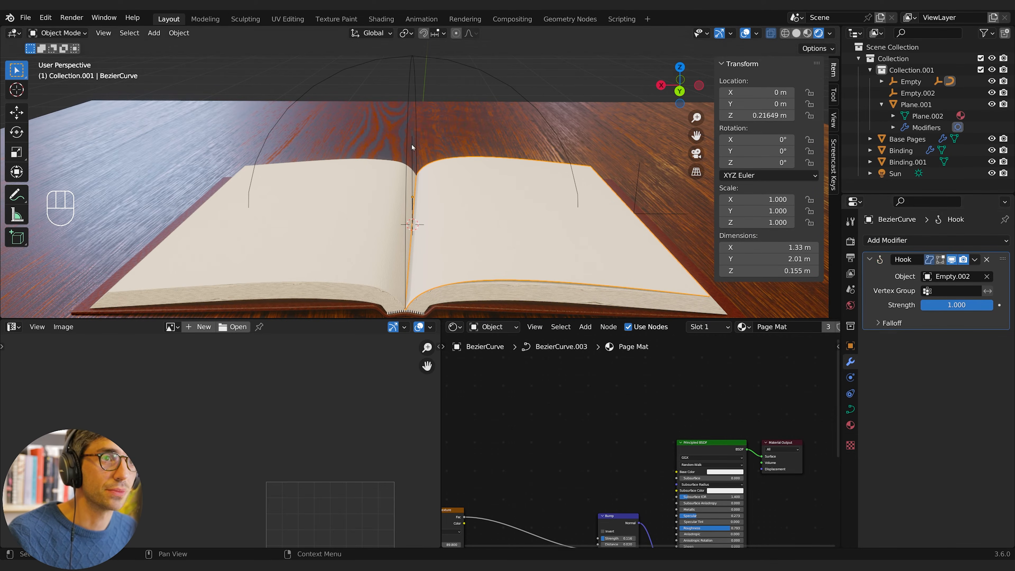
Step: Assign the page curve's inner control point to the Empty.002 hook in Edit Mode and return to Object Mode
{"action": "key", "text": "Tab"}
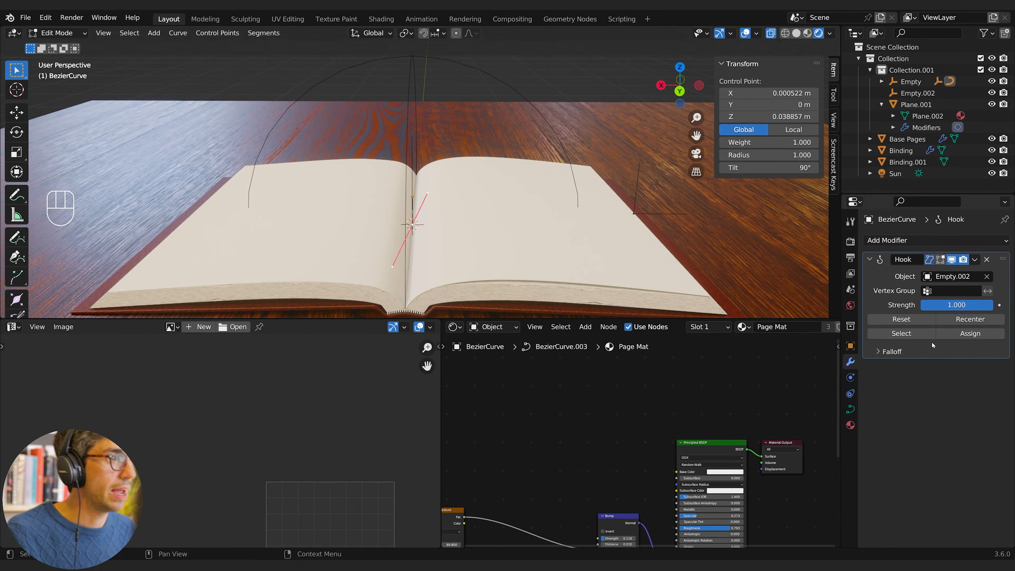
{"action": "left_click", "coordinate": [974, 334]}
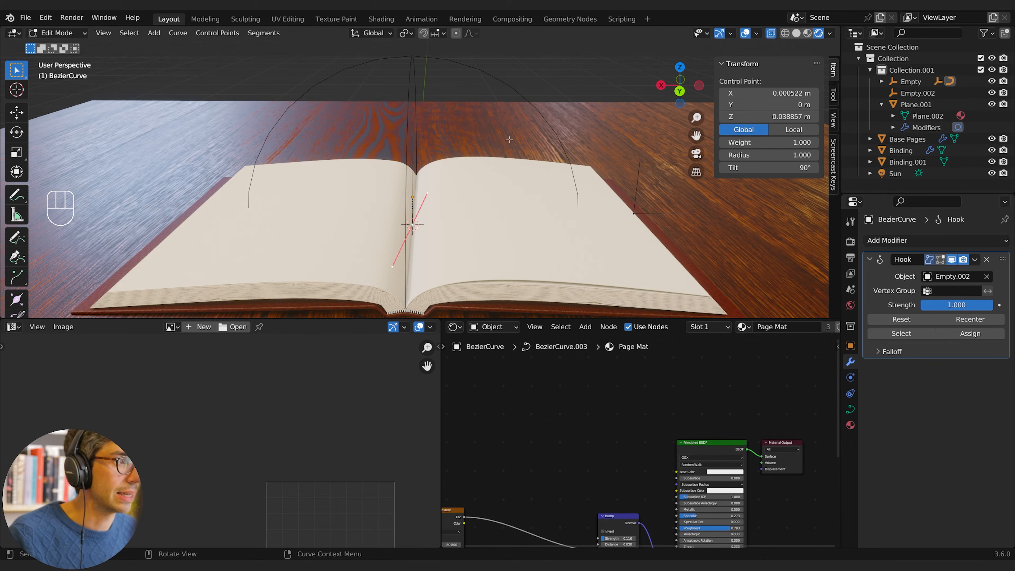
{"action": "key", "text": "Tab"}
Step: Test the inner hook by rotating the Sphere empty around the global Y axis
{"action": "left_click", "coordinate": [571, 143]}
{"action": "left_click", "coordinate": [572, 143]}
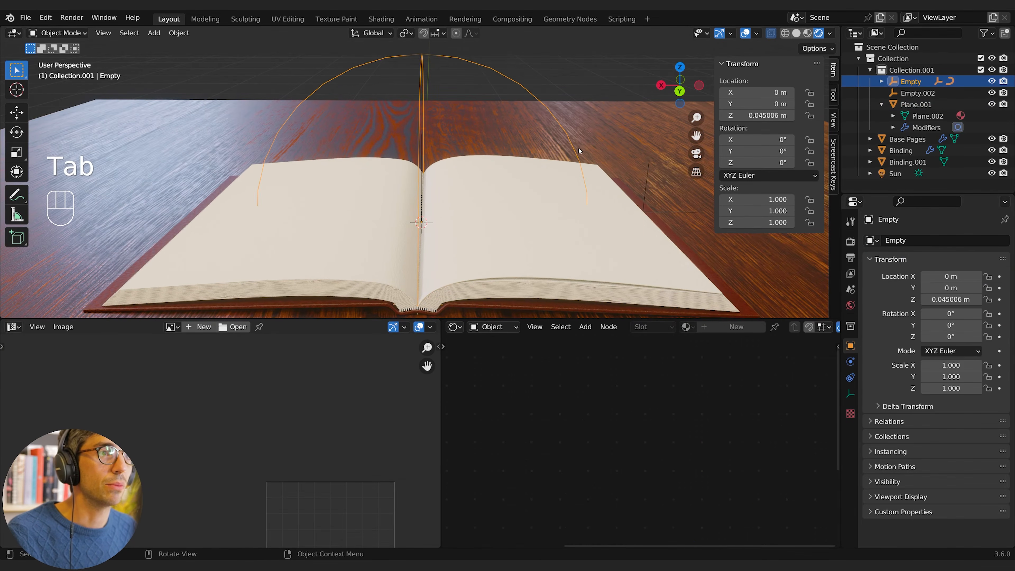
{"action": "key", "text": "r"}
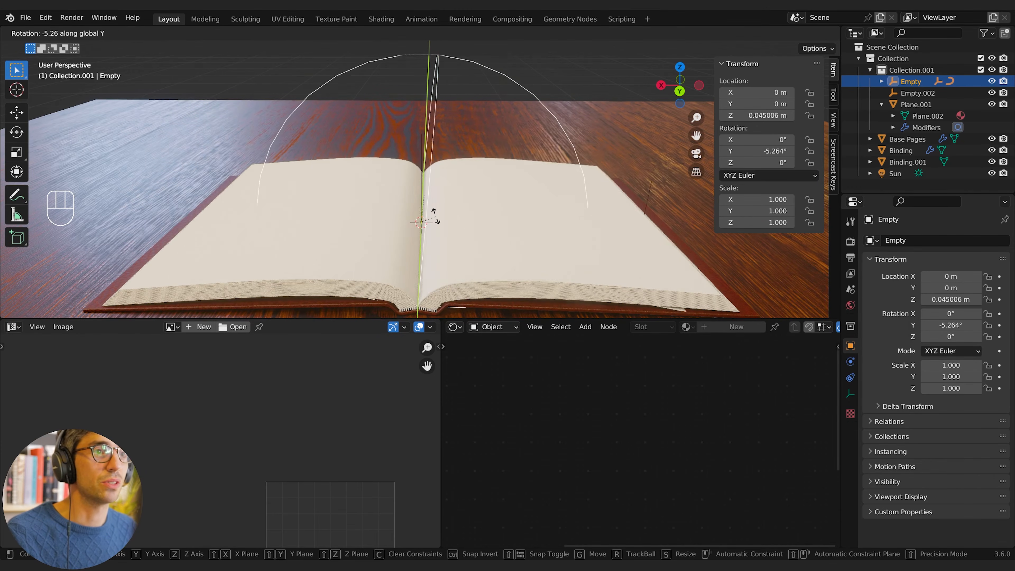
{"action": "right_click", "coordinate": [422, 205]}
{"action": "left_click", "coordinate": [647, 191]}
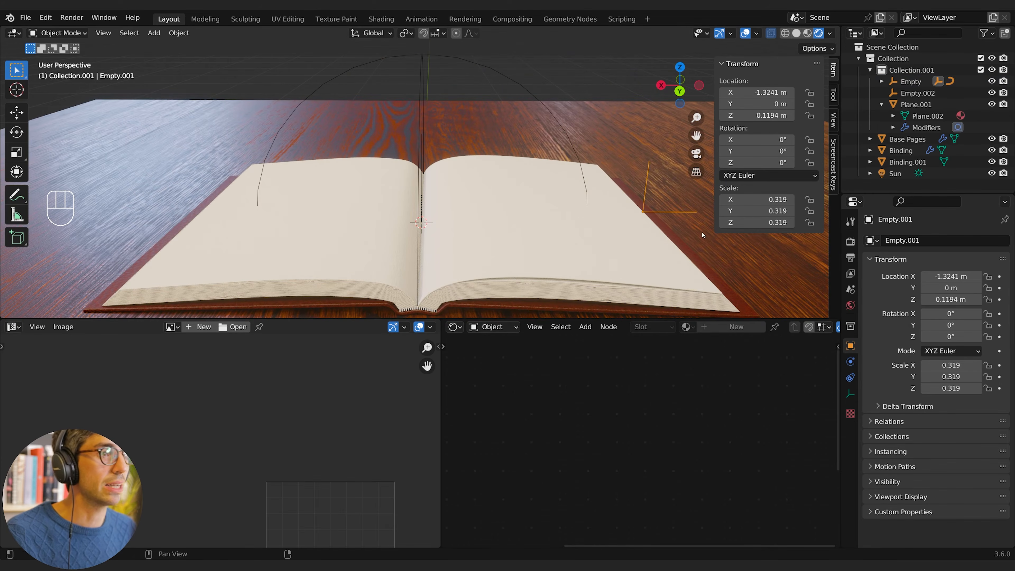
Step: Add a second Hook modifier to the page curve and set the outer Empty.001 as its object
{"action": "left_click", "coordinate": [535, 180]}
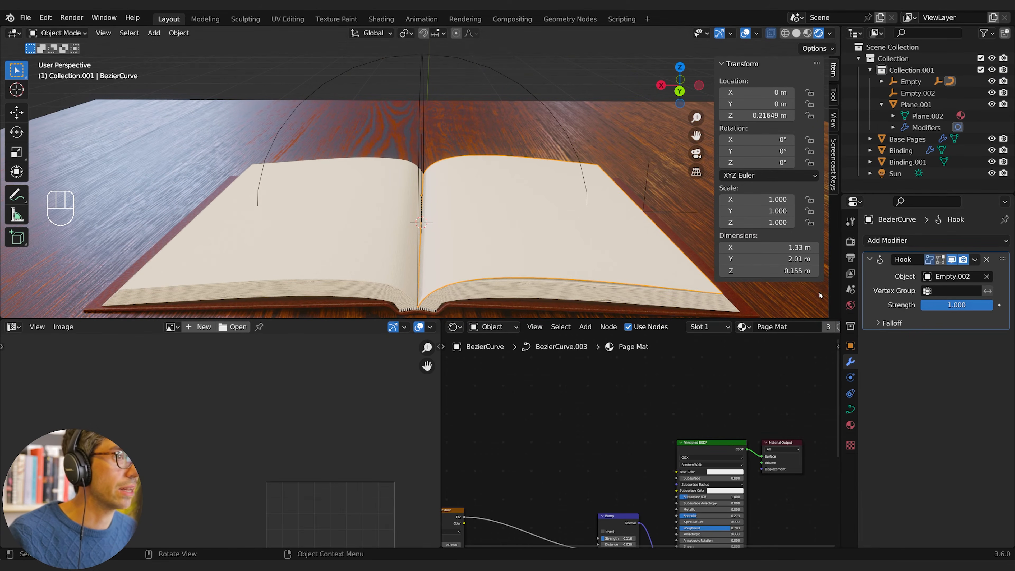
{"action": "left_click", "coordinate": [885, 239]}
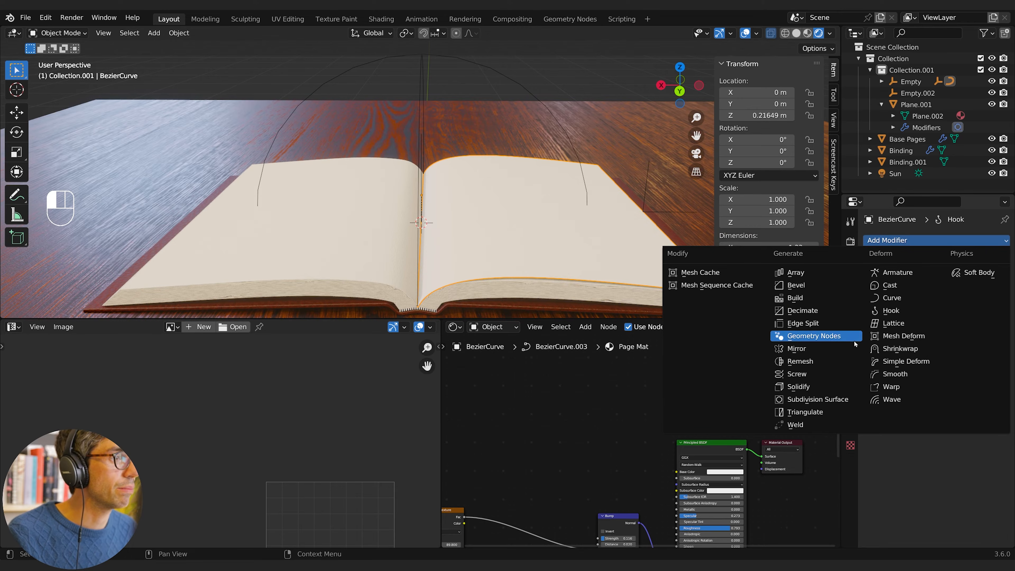
{"action": "left_click", "coordinate": [900, 312]}
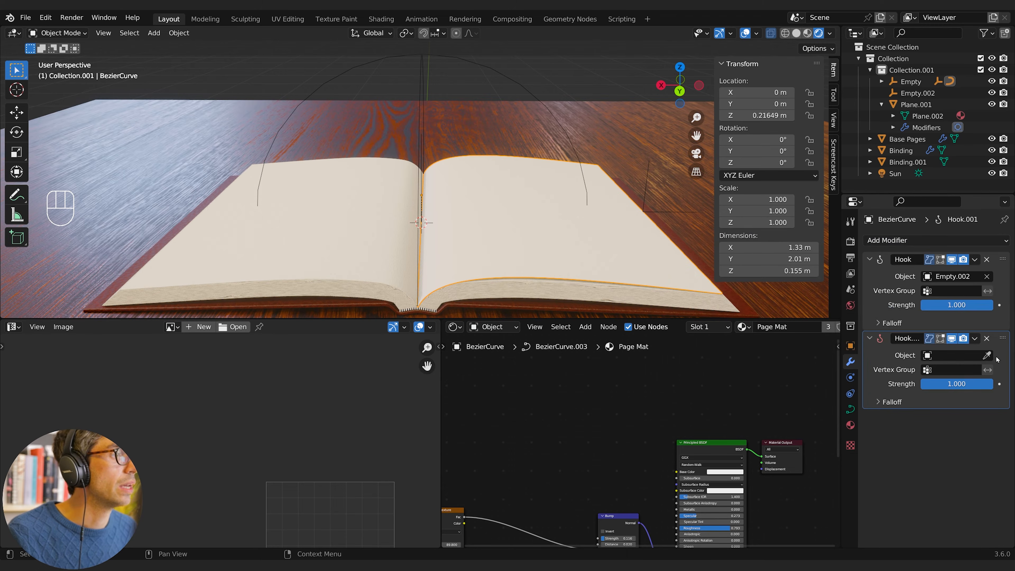
{"action": "left_click", "coordinate": [987, 355]}
{"action": "left_click", "coordinate": [648, 172]}
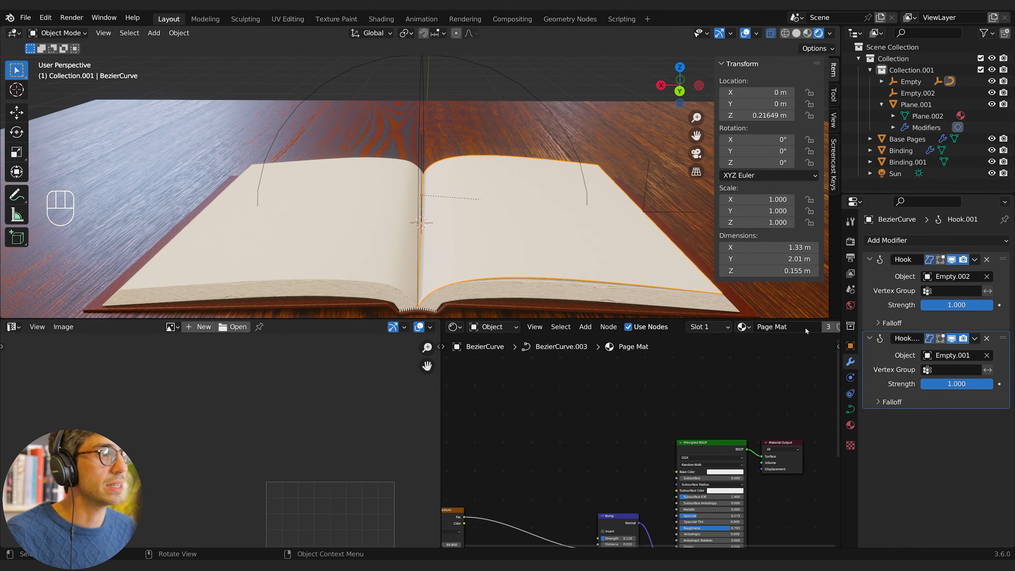
Step: Assign the page curve's outer control point to the Empty.001 hook in Edit Mode and return to Object Mode
{"action": "key", "text": "Tab"}
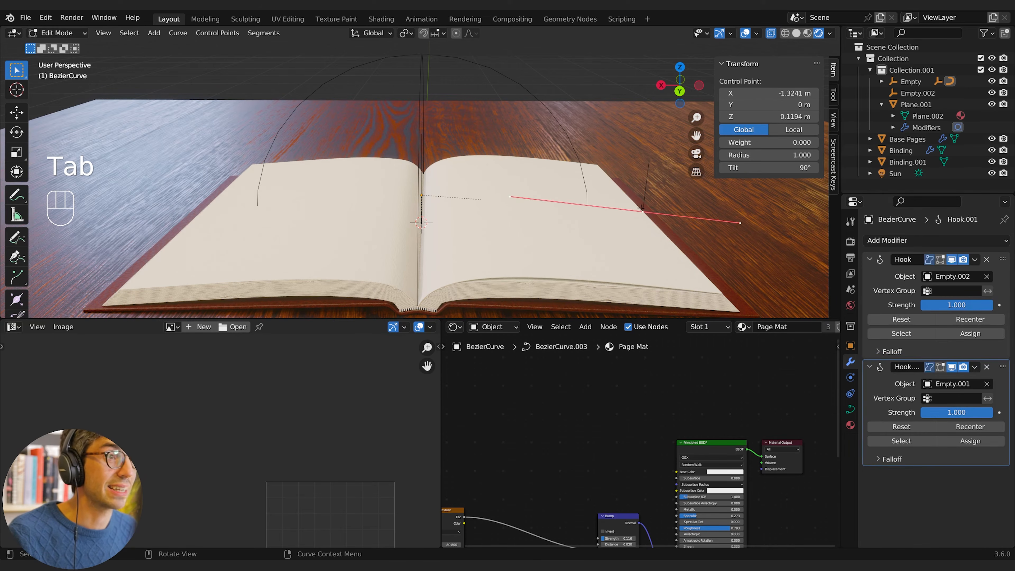
{"action": "left_click", "coordinate": [970, 441]}
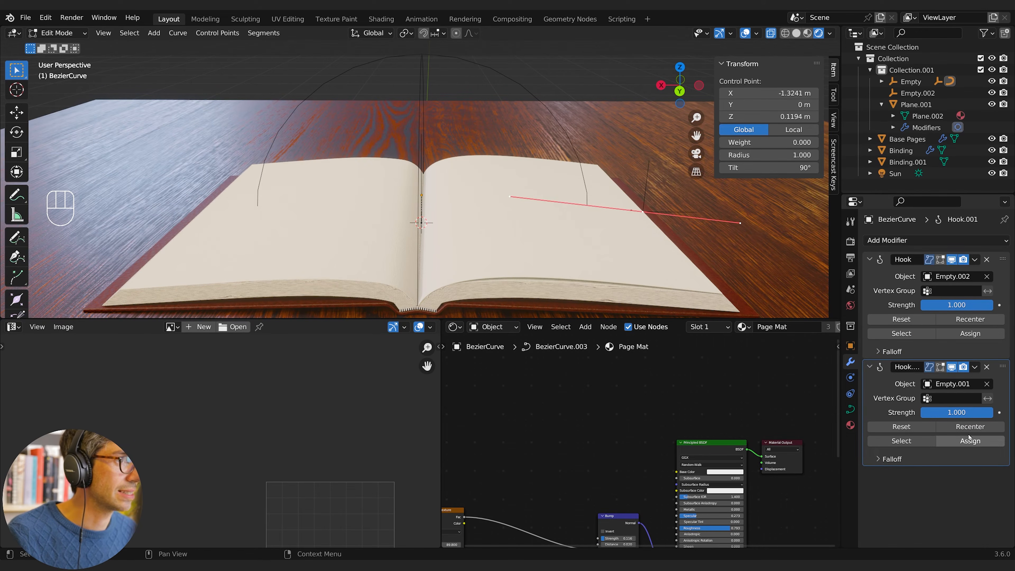
{"action": "key", "text": "Tab"}
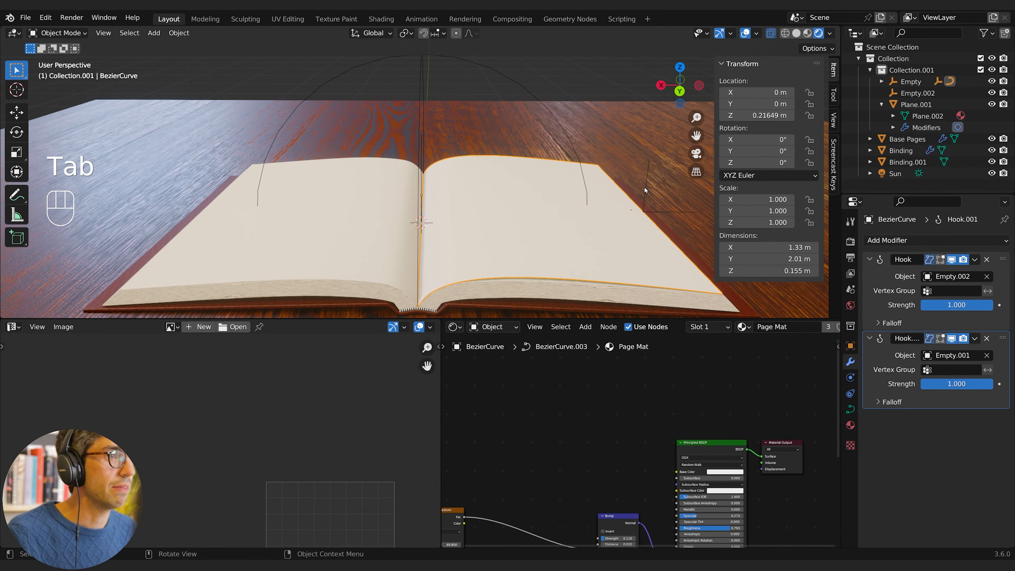
Step: Add a Copy Rotation object constraint to the outer Empty.001
{"action": "left_click", "coordinate": [646, 191]}
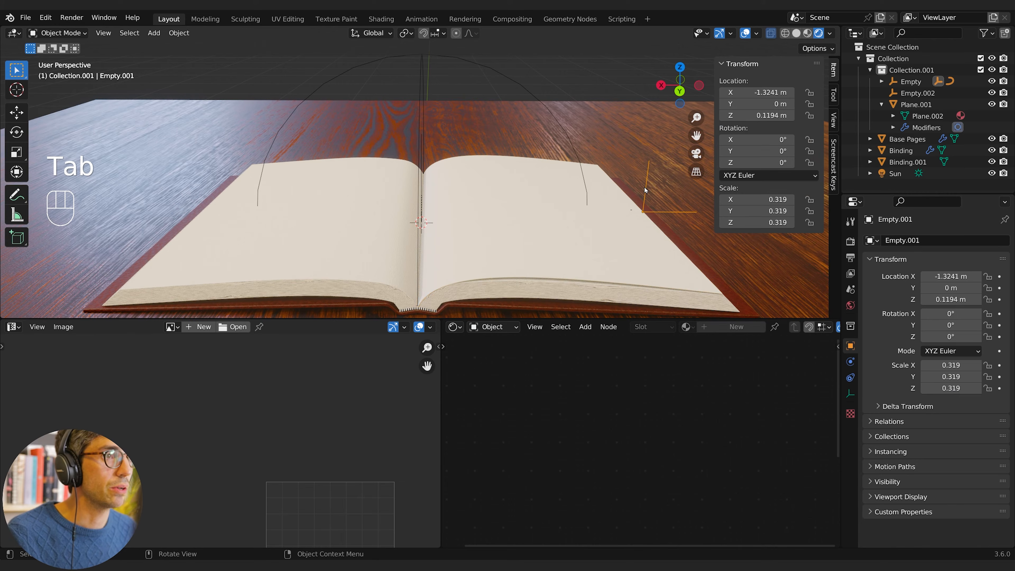
{"action": "left_click", "coordinate": [851, 377]}
{"action": "left_click", "coordinate": [926, 240]}
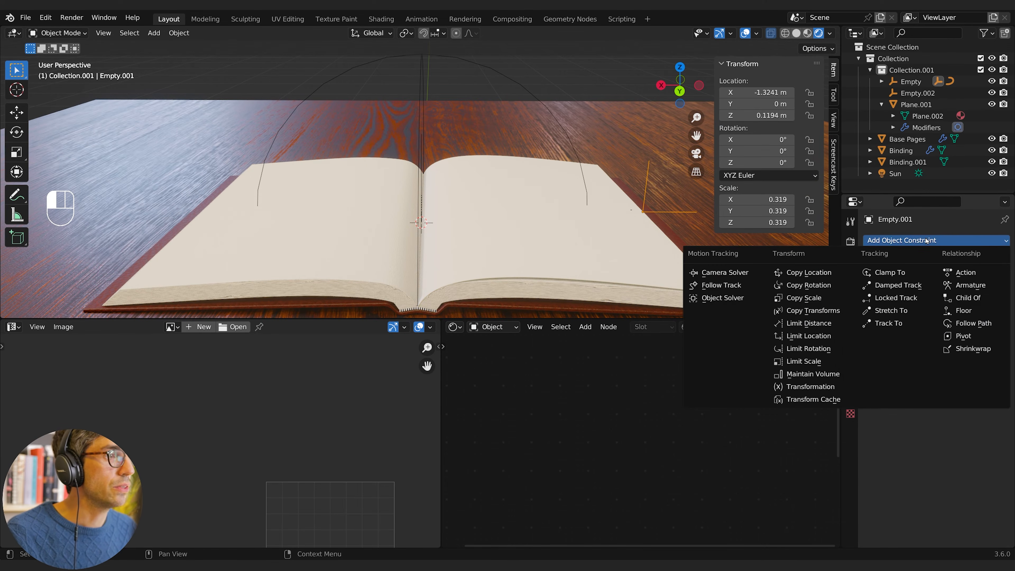
{"action": "left_click", "coordinate": [816, 285]}
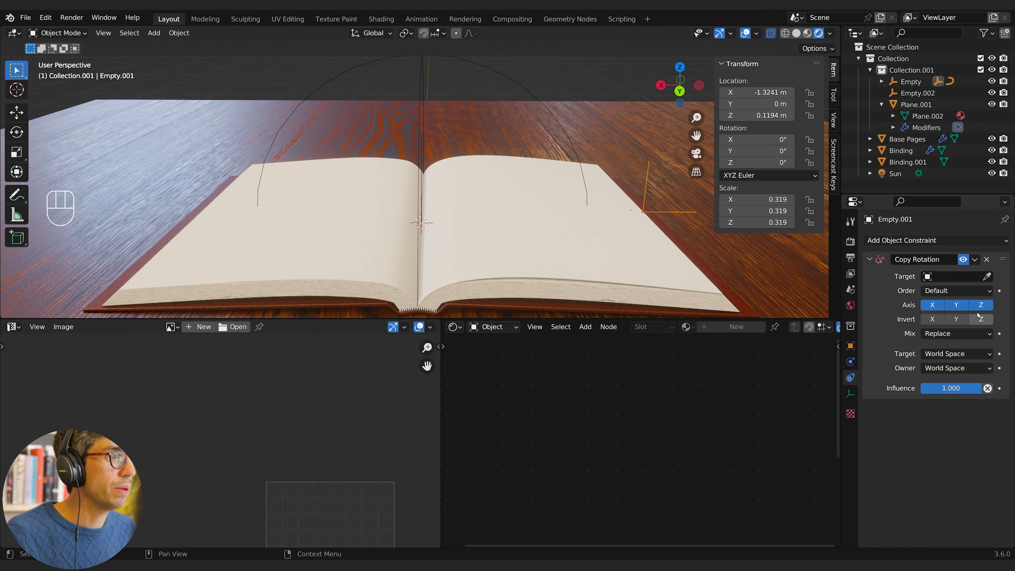
Step: Target the Copy Rotation constraint at the sphere Empty, with Local Space as owner space and an influence of 0.263
{"action": "left_click", "coordinate": [987, 276]}
{"action": "left_click", "coordinate": [512, 82]}
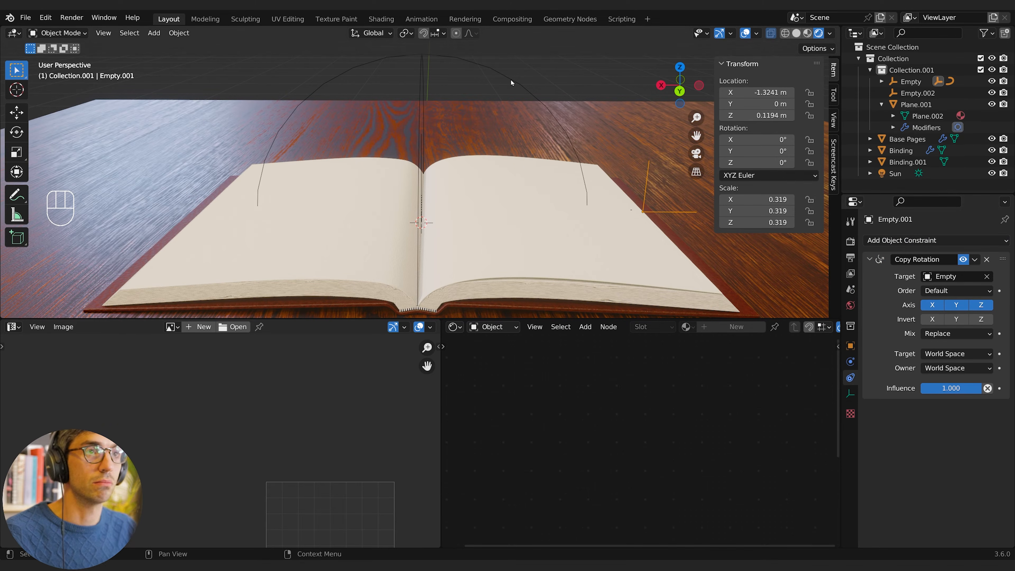
{"action": "left_click", "coordinate": [949, 371]}
{"action": "left_click", "coordinate": [935, 406]}
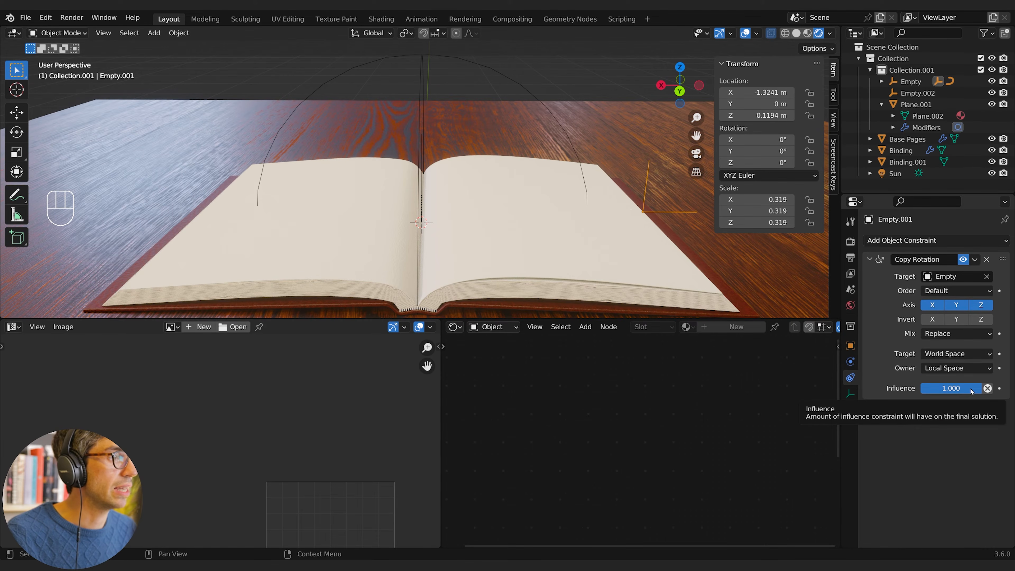
{"action": "left_click_drag", "start_coordinate": [972, 391], "coordinate": [936, 389]}
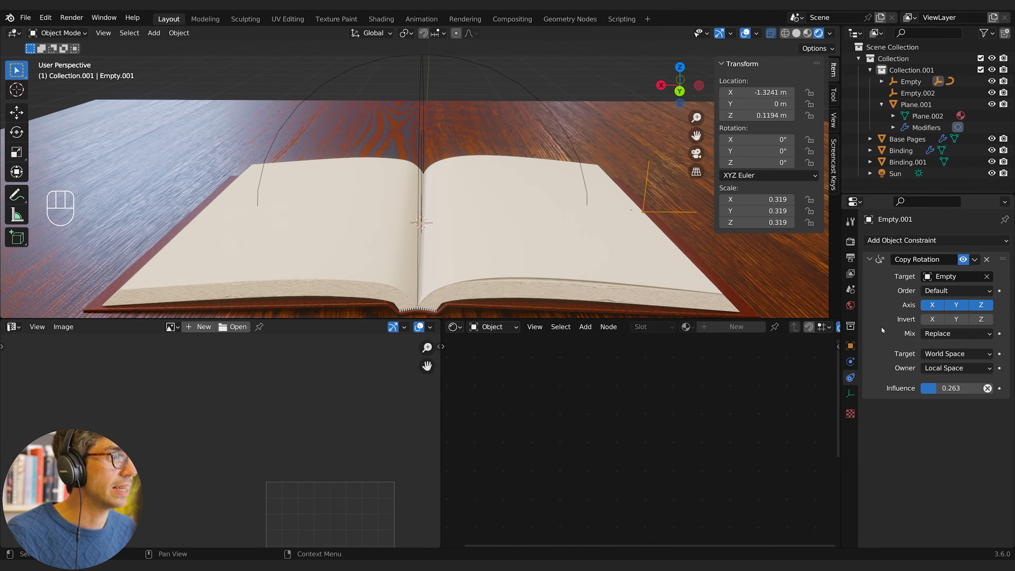
Step: Test the page bend by rotating the sphere Empty around the global Y axis to about 174°
{"action": "left_click", "coordinate": [562, 133]}
{"action": "key", "text": "r"}
{"action": "key", "text": "y"}
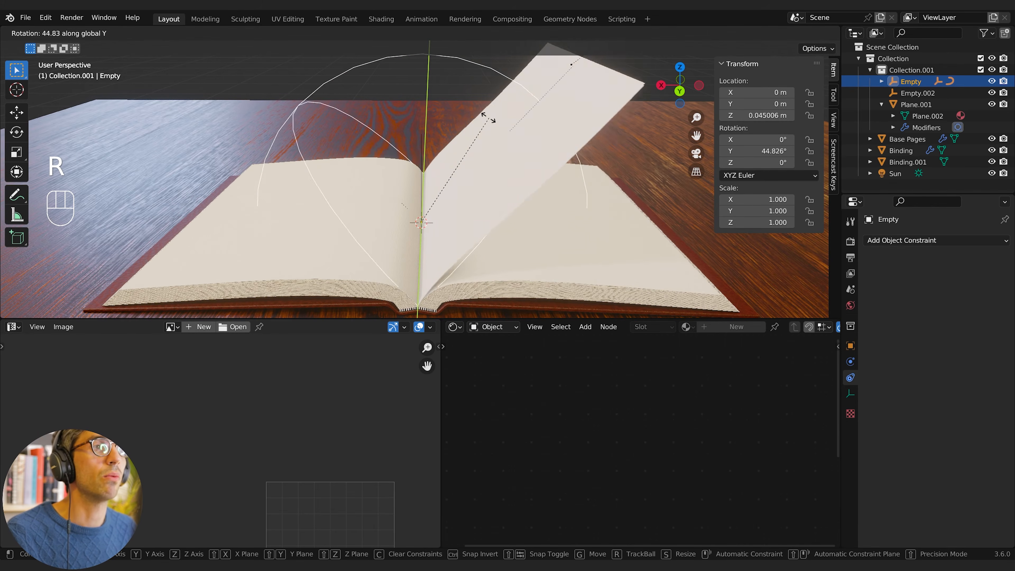
{"action": "left_click", "coordinate": [207, 144]}
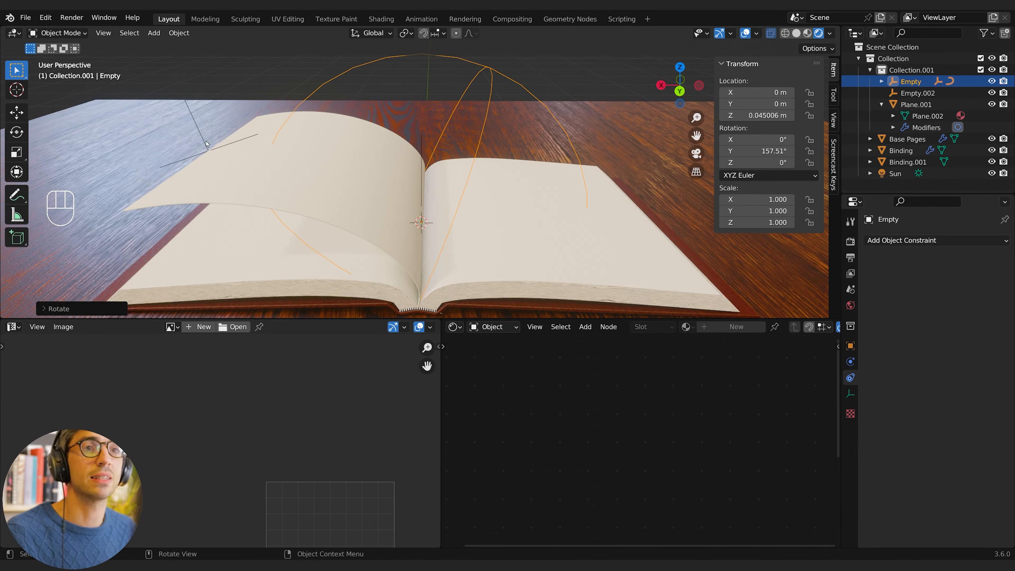
{"action": "key", "text": "r"}
{"action": "key", "text": "y"}
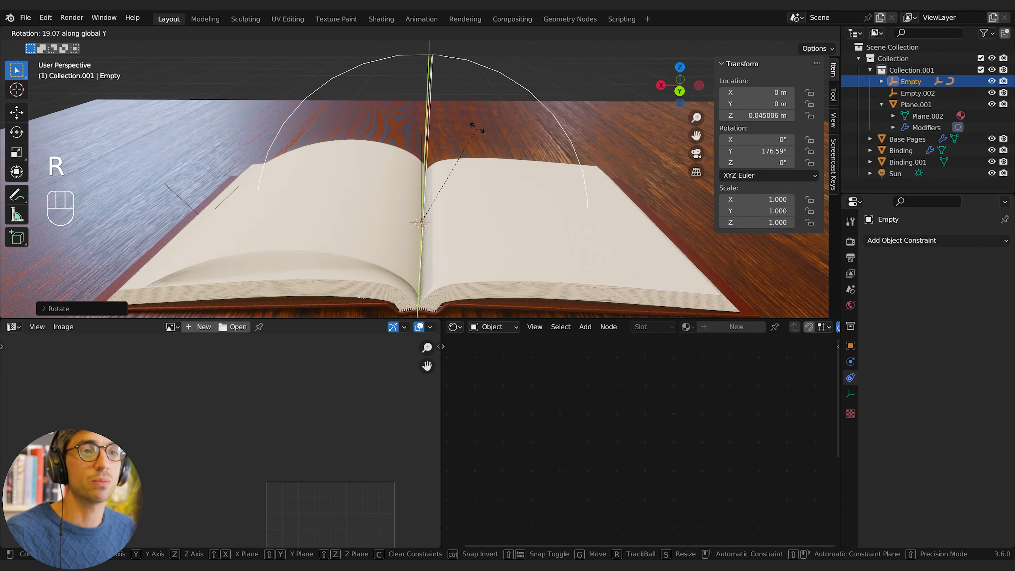
{"action": "left_click", "coordinate": [480, 138]}
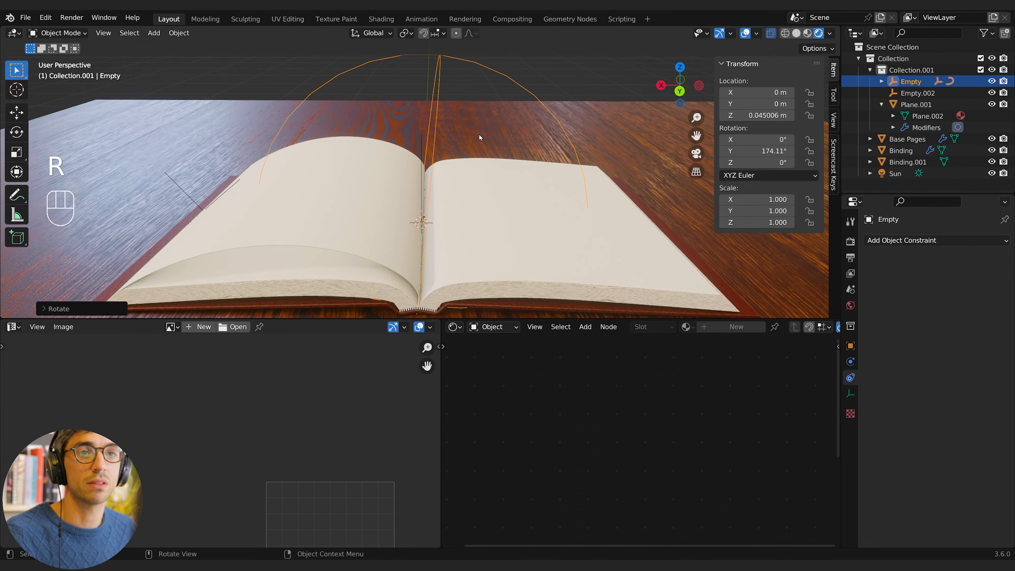
Step: Lower the Copy Rotation influence of Empty.001 to 0.122 and limit the constraint to the Y axis
{"action": "left_click", "coordinate": [174, 187]}
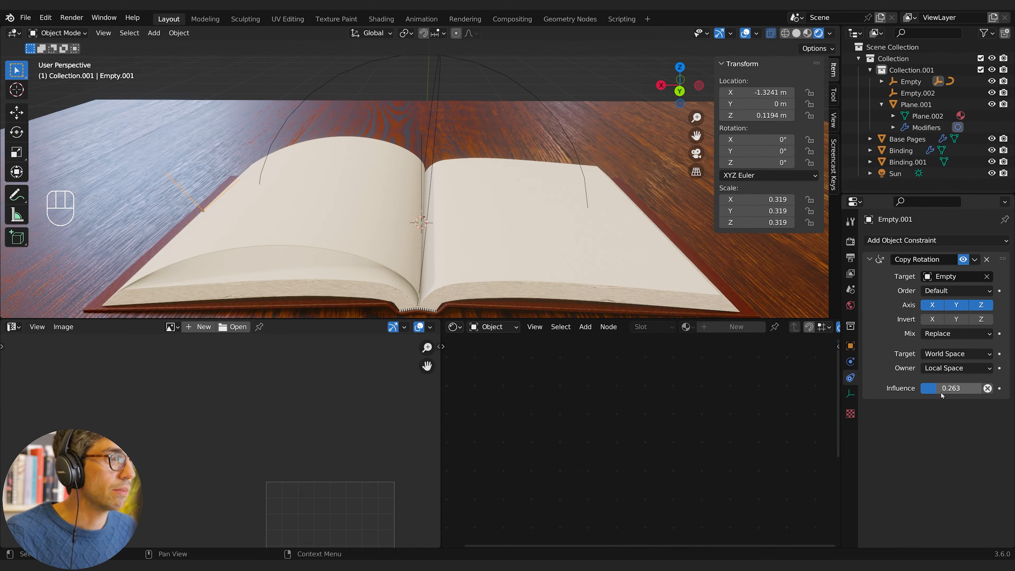
{"action": "left_click_drag", "start_coordinate": [955, 388], "coordinate": [950, 388]}
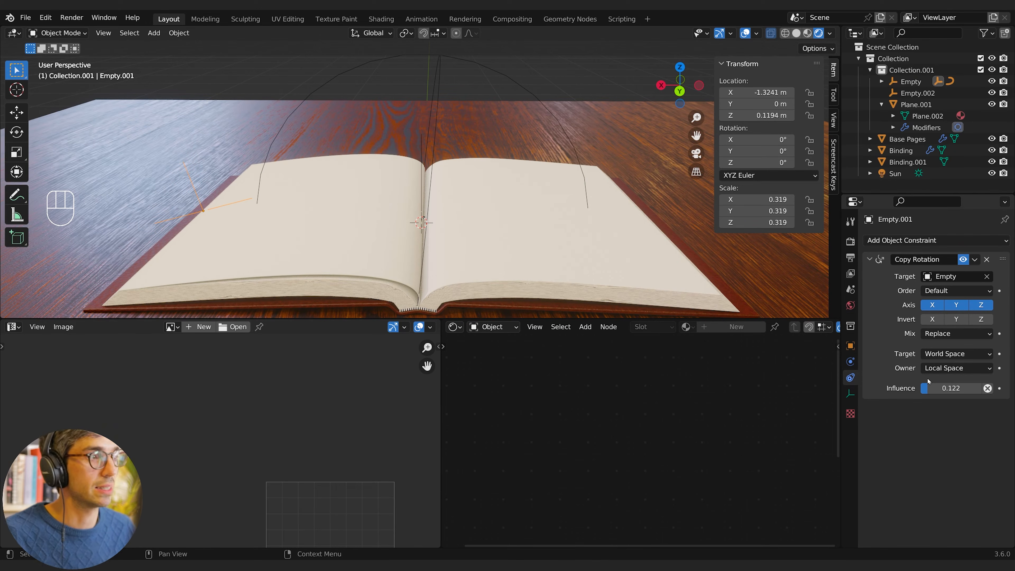
{"action": "left_click", "coordinate": [974, 307]}
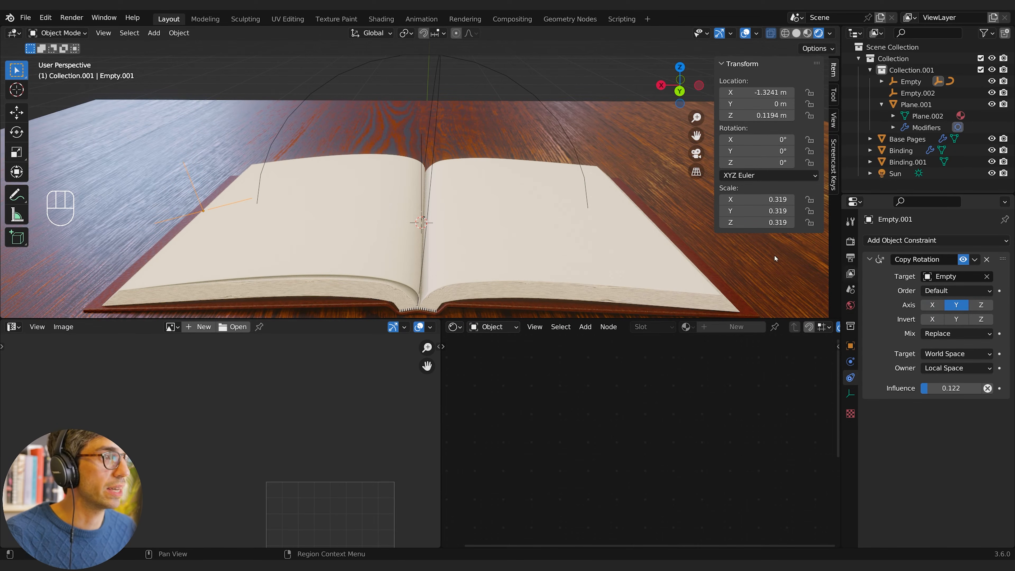
Step: Rotate the sphere Empty around the global Y axis to lay the page back on the book's right side
{"action": "left_click", "coordinate": [486, 80]}
{"action": "key", "text": "r"}
{"action": "key", "text": "y"}
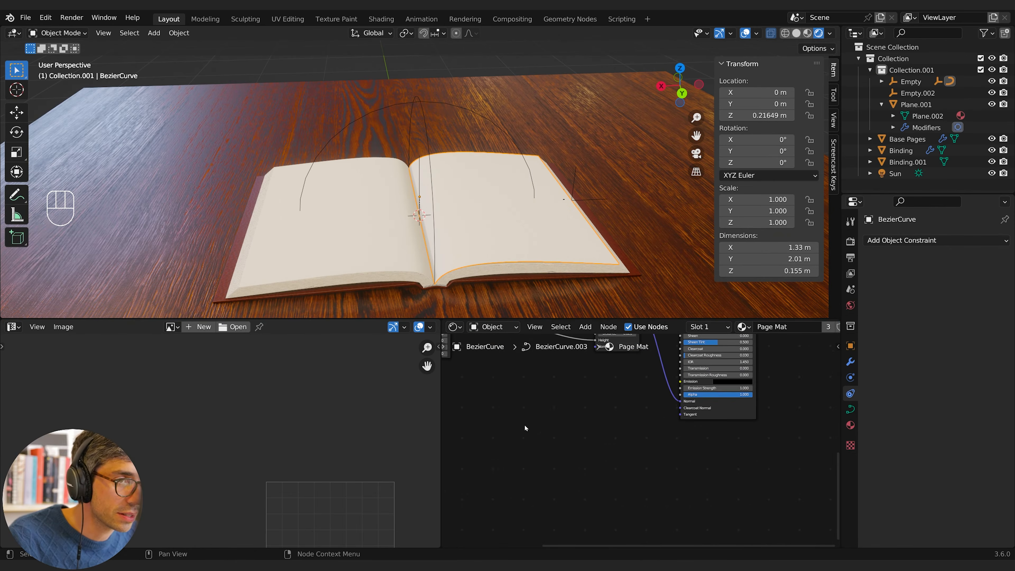
Step: Move the pages-vs-spreads.png image texture above the Noise Texture in the Page Mat node tree
{"action": "scroll", "coordinate": [496, 404], "scroll_direction": "up", "scroll_amount": 3}
{"action": "left_click_drag", "start_coordinate": [470, 385], "coordinate": [576, 486]}
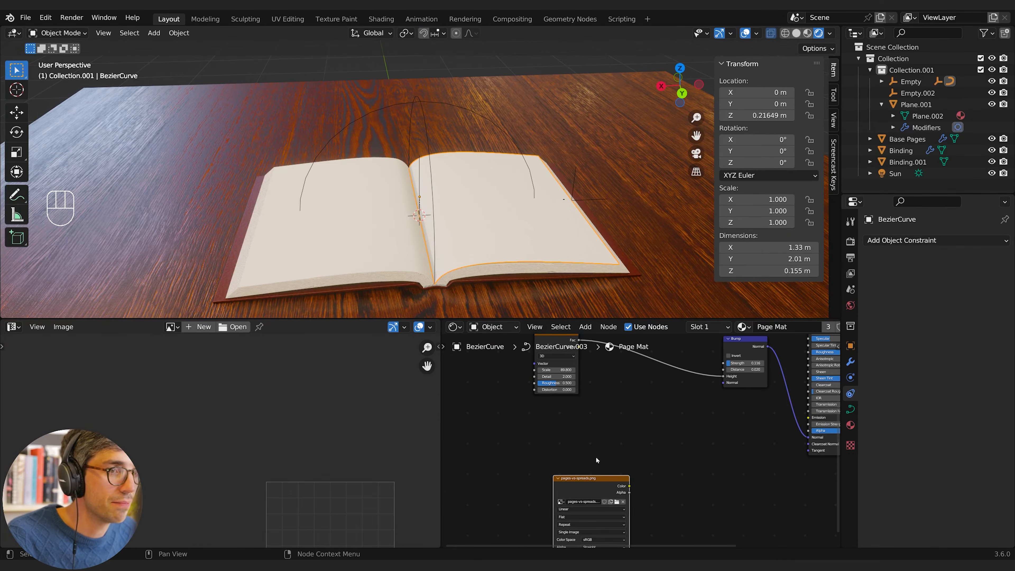
{"action": "middle_click_drag", "start_coordinate": [660, 462], "coordinate": [614, 435]}
{"action": "left_click_drag", "start_coordinate": [563, 458], "coordinate": [514, 411]}
{"action": "middle_click_drag", "start_coordinate": [599, 376], "coordinate": [622, 476]}
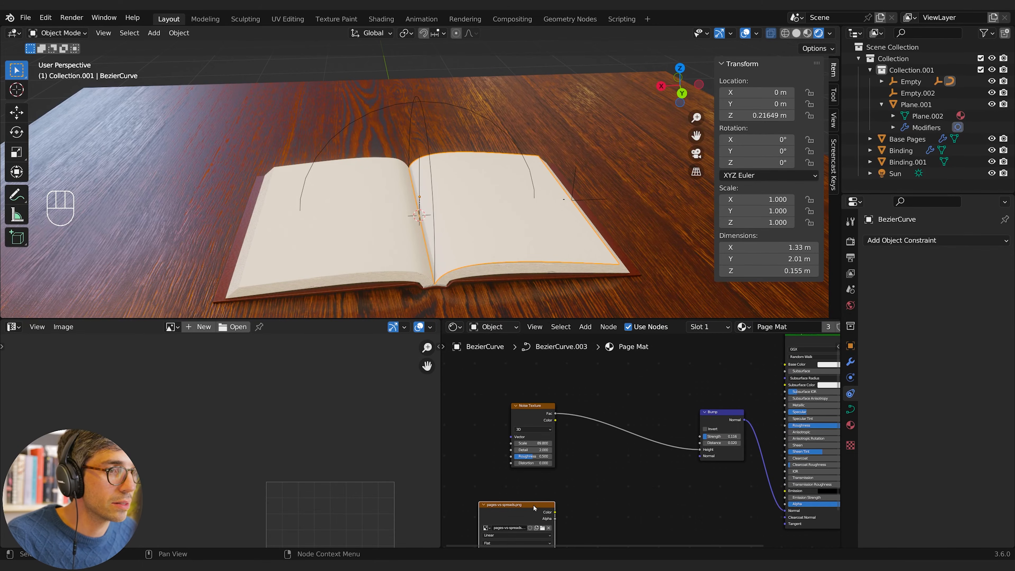
{"action": "key", "text": "shift+a"}
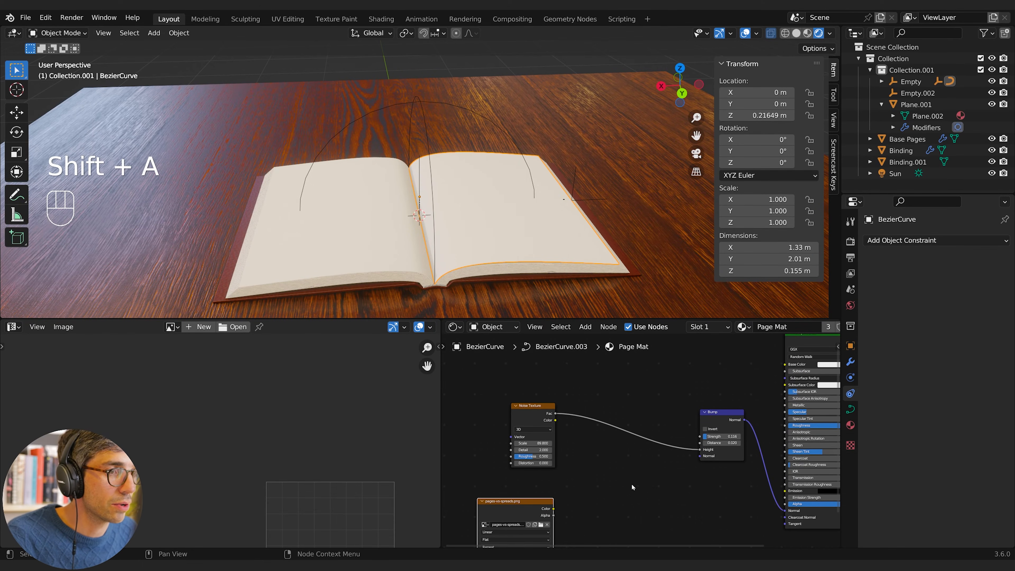
{"action": "left_click_drag", "start_coordinate": [525, 514], "coordinate": [538, 382]}
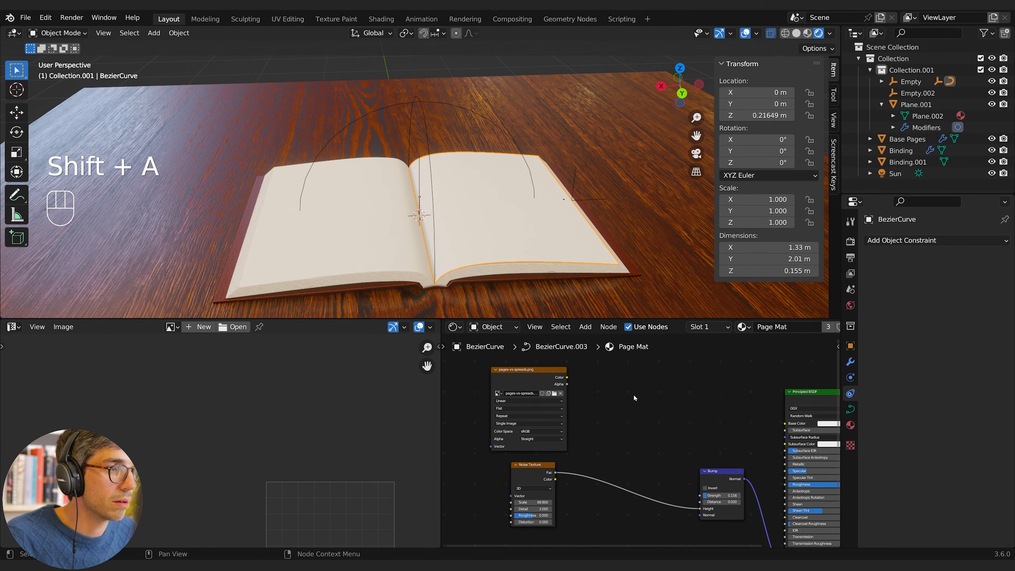
Step: Add a Mix Color node beside the image texture and copy the Principled BSDF's base colour into its B input
{"action": "key", "text": "shift+a"}
{"action": "left_click", "coordinate": [614, 394]}
{"action": "type", "text": "mix"}
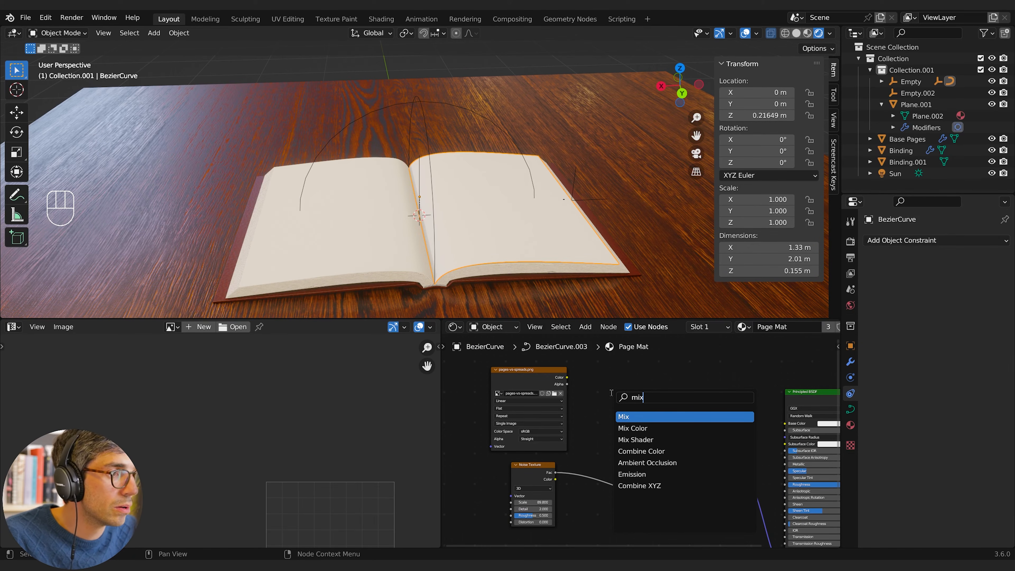
{"action": "left_click", "coordinate": [633, 428]}
{"action": "left_click", "coordinate": [645, 371]}
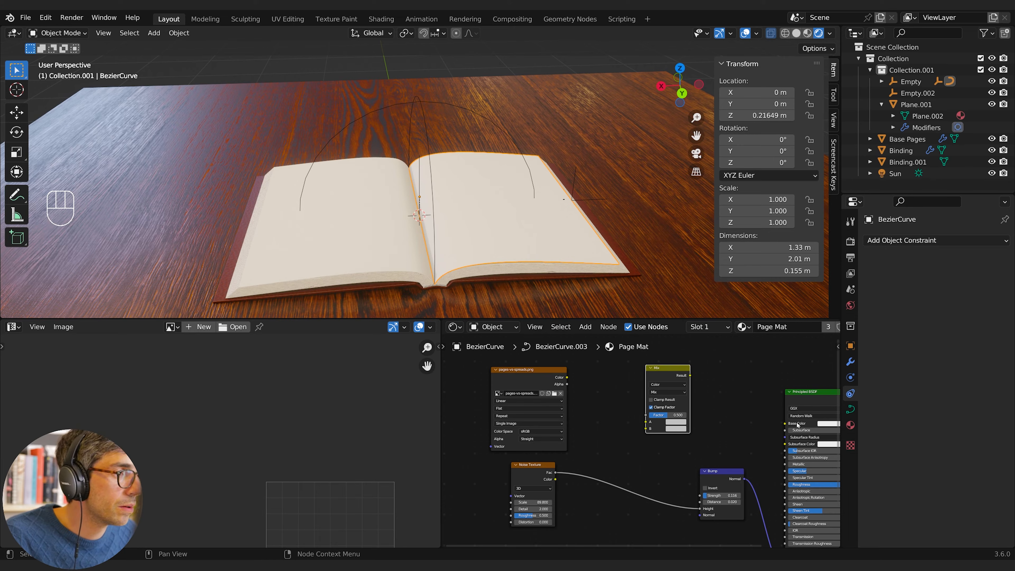
{"action": "left_click", "coordinate": [682, 428]}
{"action": "left_click", "coordinate": [717, 402]}
{"action": "left_click", "coordinate": [824, 424]}
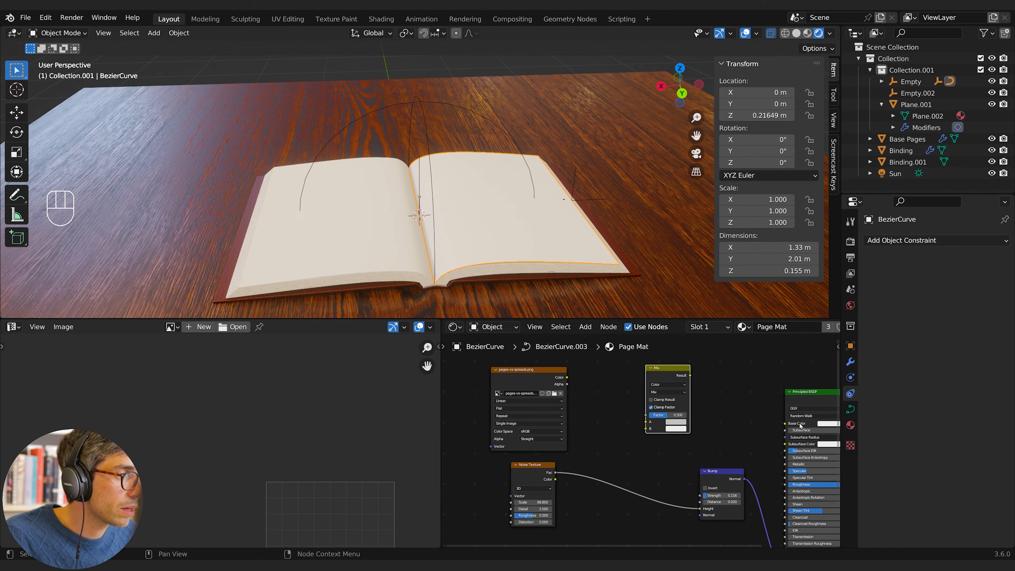
Step: Connect the image colour to the Mix node's A input, set it to Multiply at factor 1.000, and feed the result into Base Color
{"action": "left_click", "coordinate": [596, 390]}
{"action": "left_click", "coordinate": [567, 375]}
{"action": "left_click_drag", "start_coordinate": [567, 375], "coordinate": [646, 421]}
{"action": "left_click", "coordinate": [655, 392]}
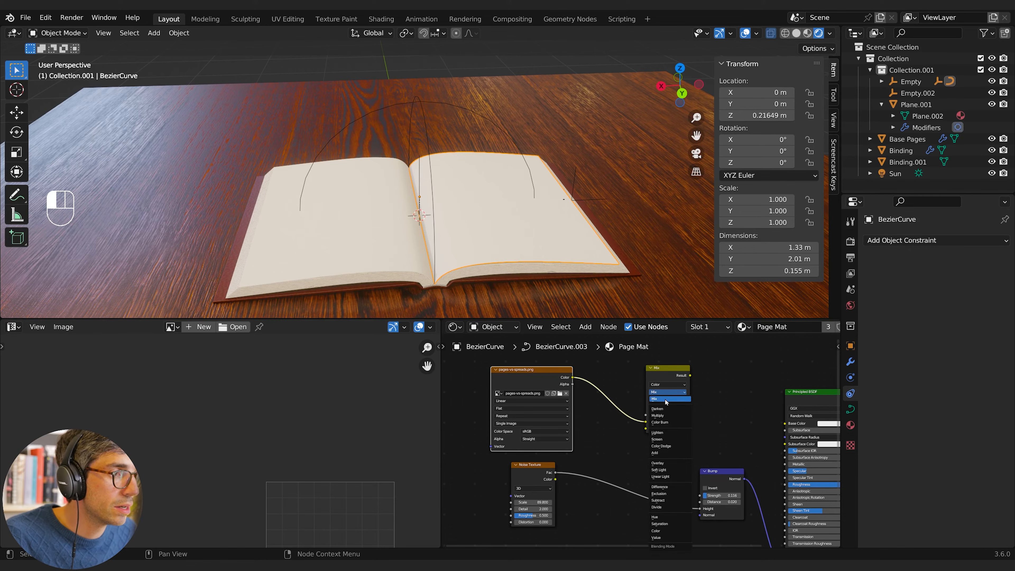
{"action": "left_click", "coordinate": [665, 416]}
{"action": "left_click_drag", "start_coordinate": [690, 376], "coordinate": [785, 423]}
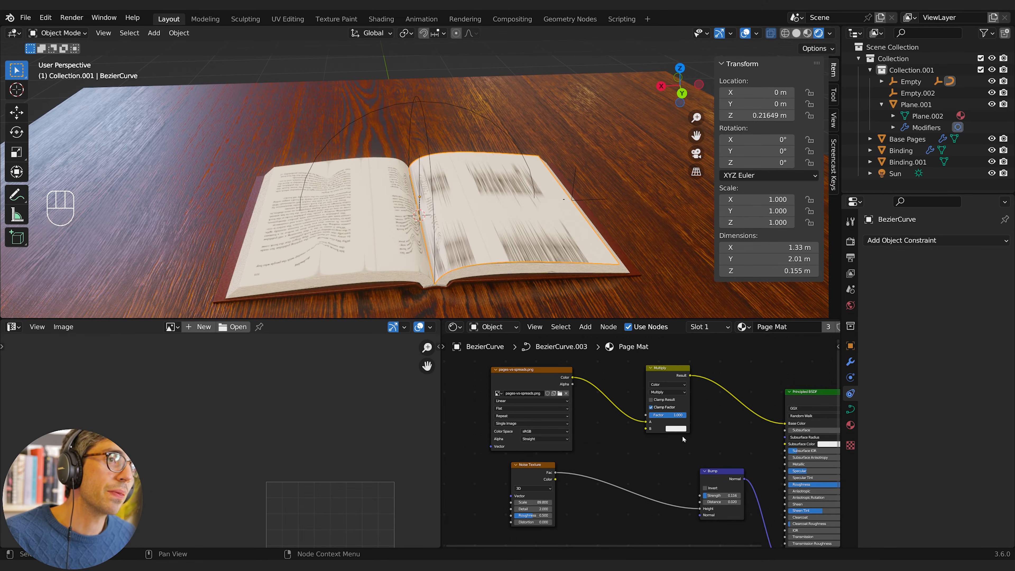
{"action": "key", "text": "shift"}
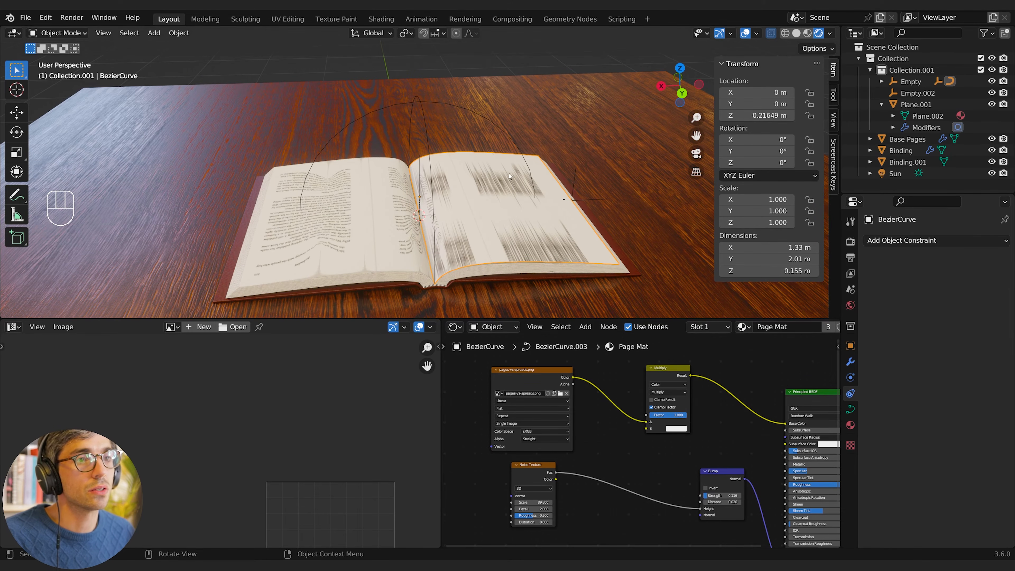
Step: Set the page curve's round bevel depth to 0 m
{"action": "middle_click_drag", "start_coordinate": [509, 176], "coordinate": [478, 241]}
{"action": "key", "text": "KP_7"}
{"action": "scroll", "coordinate": [509, 232], "scroll_direction": "up", "scroll_amount": 3}
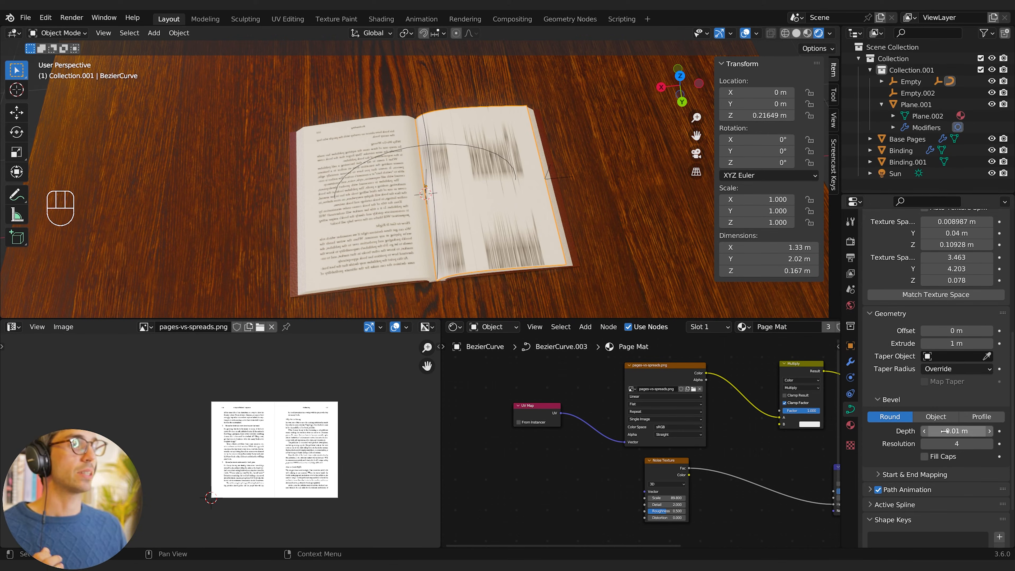
{"action": "left_click", "coordinate": [963, 431]}
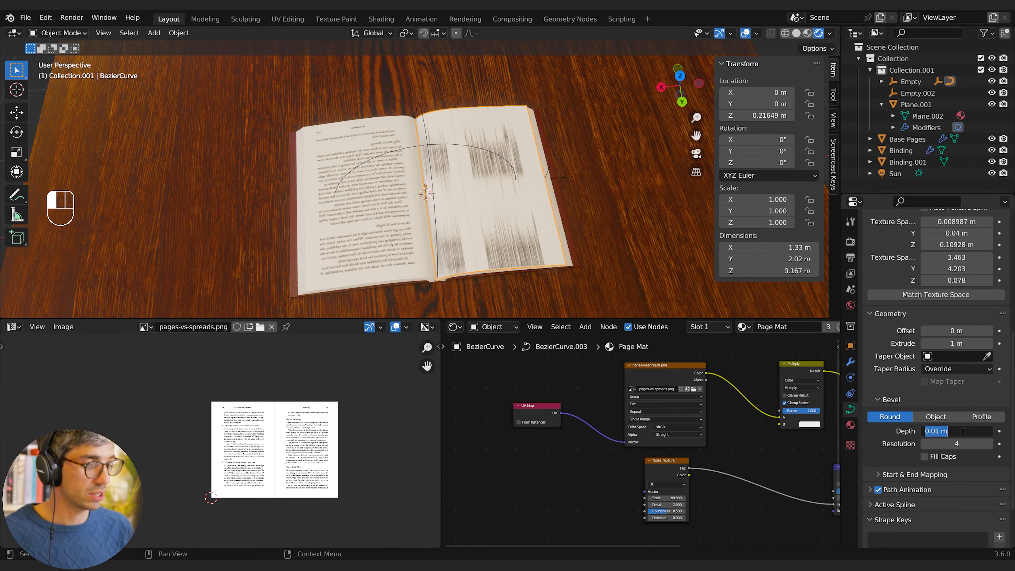
{"action": "type", "text": "0"}
{"action": "key", "text": "Return"}
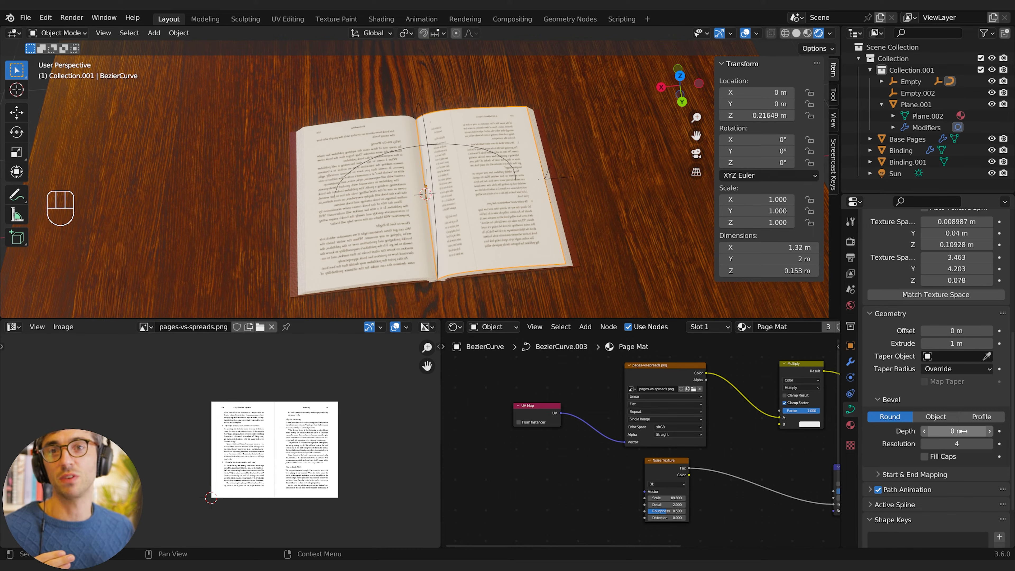
Step: Add a Mapping node between the UV Map and the pages-vs-spreads.png image texture
{"action": "middle_click_drag", "start_coordinate": [531, 225], "coordinate": [542, 254]}
{"action": "scroll", "coordinate": [514, 177], "scroll_direction": "up", "scroll_amount": 2}
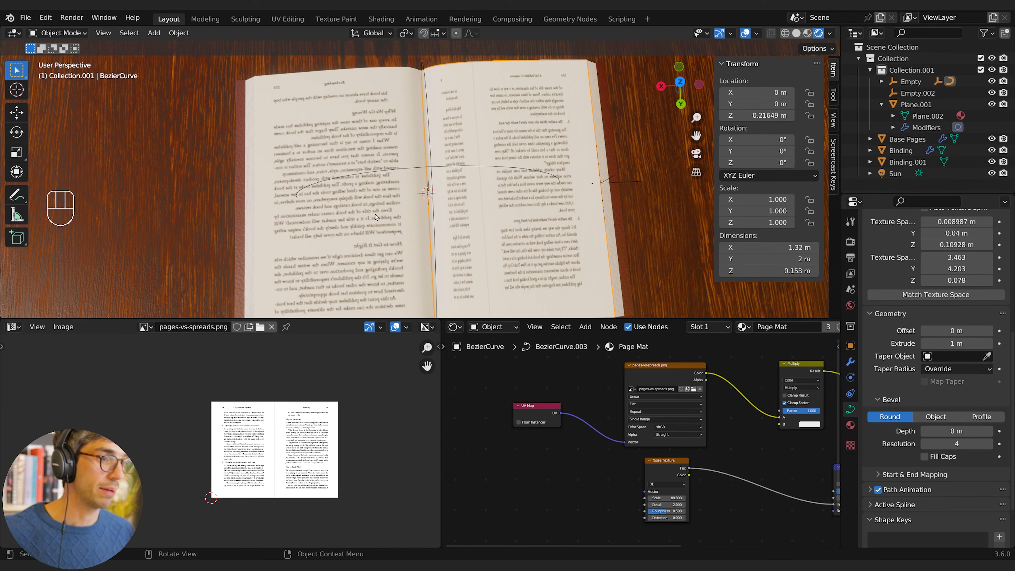
{"action": "middle_click_drag", "start_coordinate": [590, 461], "coordinate": [569, 459]}
{"action": "key", "text": "shift+a"}
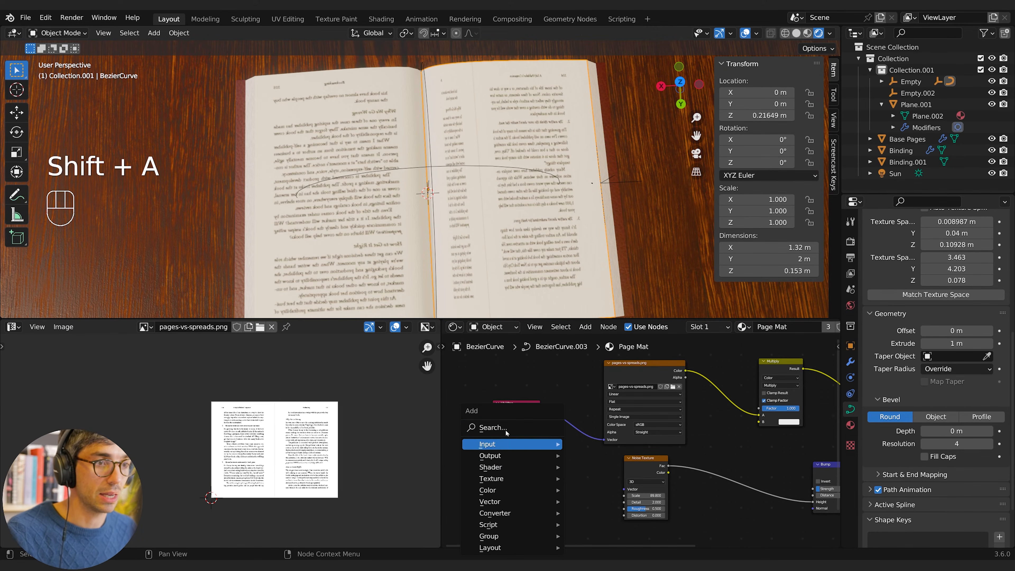
{"action": "left_click", "coordinate": [502, 425]}
{"action": "type", "text": "tex"}
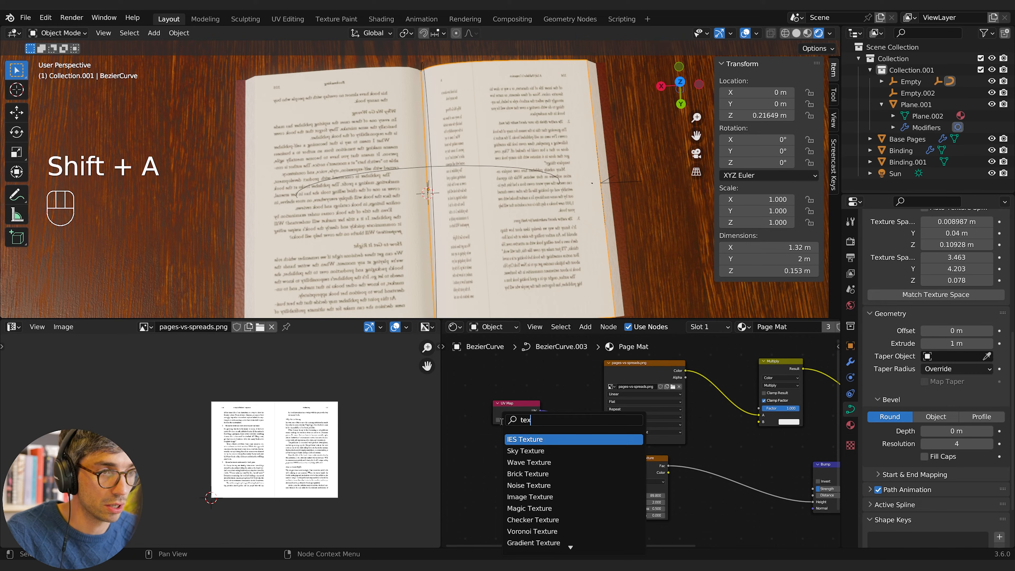
{"action": "key", "text": "BackSpace"}
{"action": "key", "text": "BackSpace"}
{"action": "type", "text": "p"}
{"action": "key", "text": "BackSpace"}
{"action": "key", "text": "BackSpace"}
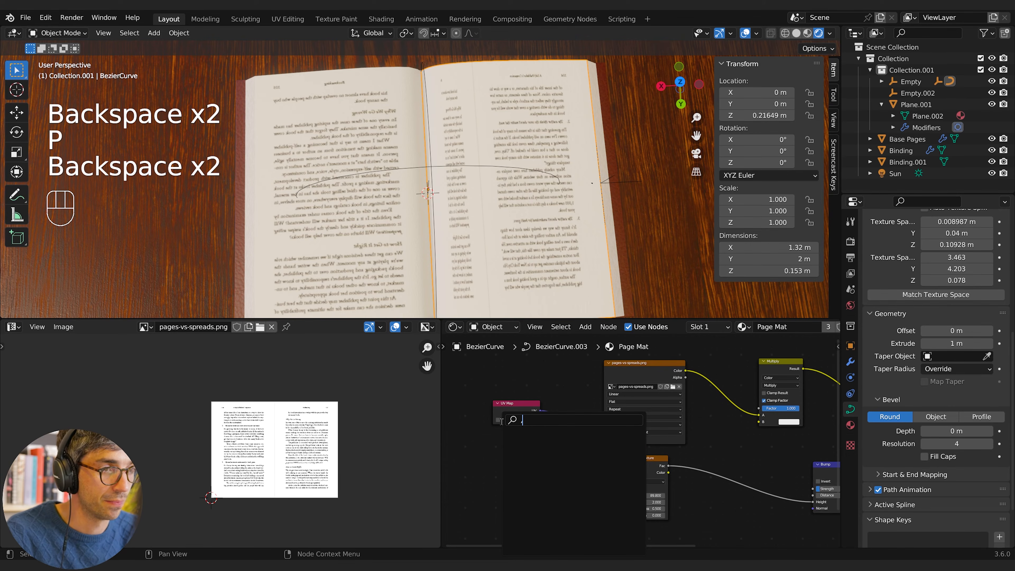
{"action": "type", "text": "pp"}
{"action": "key", "text": "Return"}
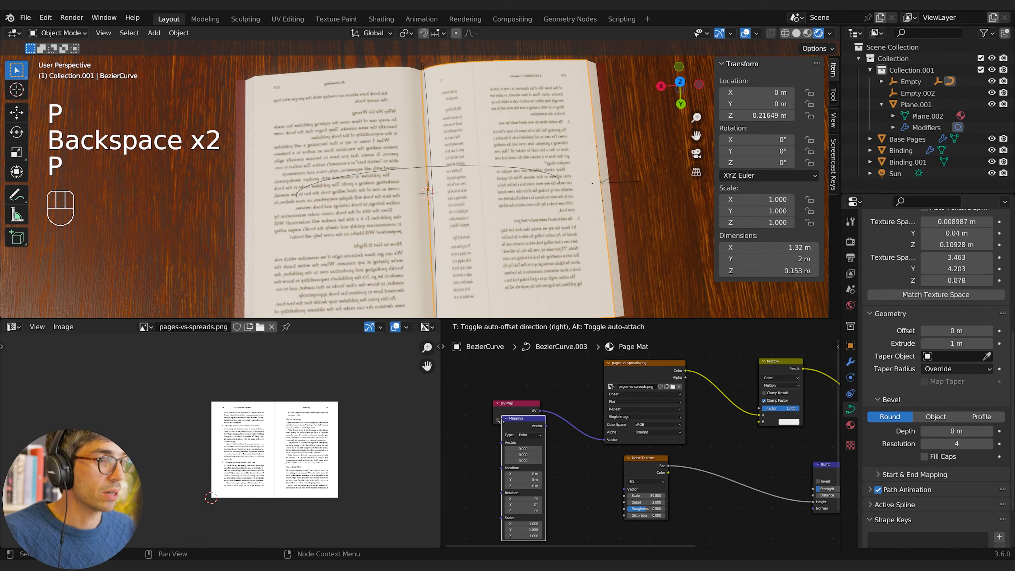
{"action": "left_click", "coordinate": [568, 374]}
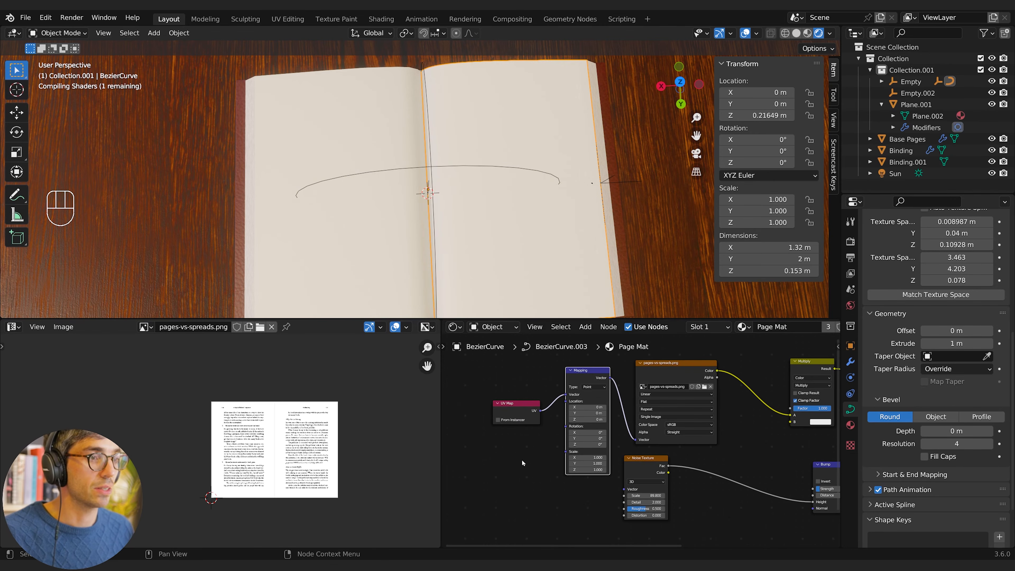
Step: Adjust the Mapping node's X scale to change the horizontal fit of the page texture
{"action": "scroll", "coordinate": [474, 448], "scroll_direction": "down", "scroll_amount": 1}
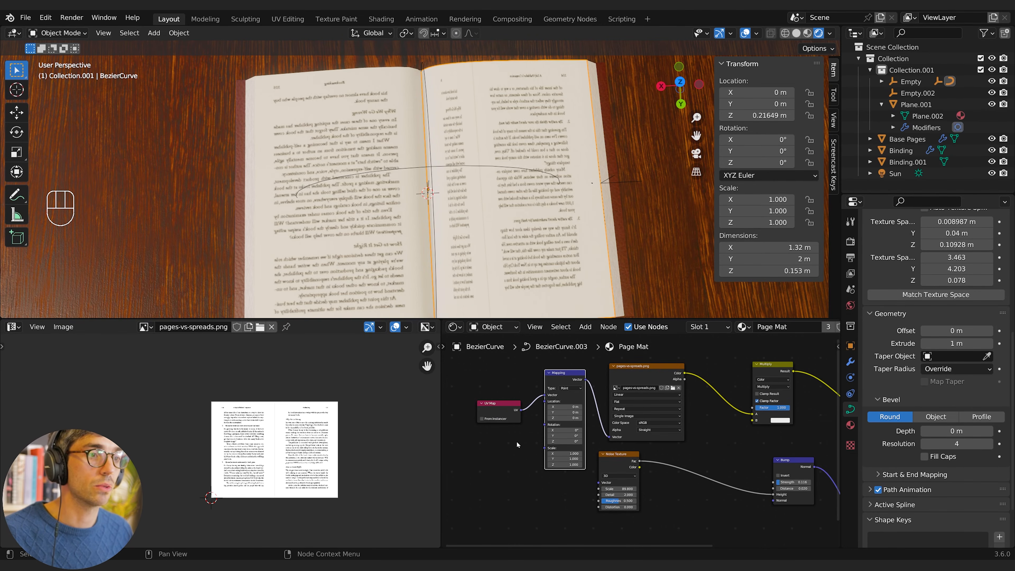
{"action": "middle_click_drag", "start_coordinate": [538, 439], "coordinate": [542, 439]}
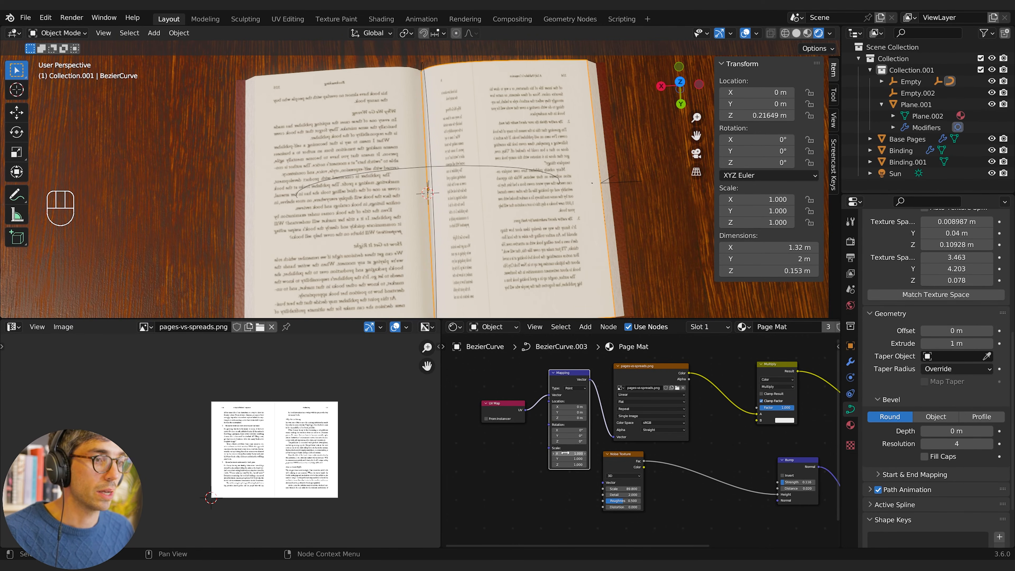
{"action": "left_click_drag", "start_coordinate": [565, 453], "coordinate": [591, 453], "text": "shift"}
Step: Select the sphere Empty and Empty.002 together and raise them along global Z, bringing Empty to about 0.058 m
{"action": "middle_click_drag", "start_coordinate": [531, 304], "coordinate": [523, 238]}
{"action": "scroll", "coordinate": [542, 227], "scroll_direction": "up", "scroll_amount": 3}
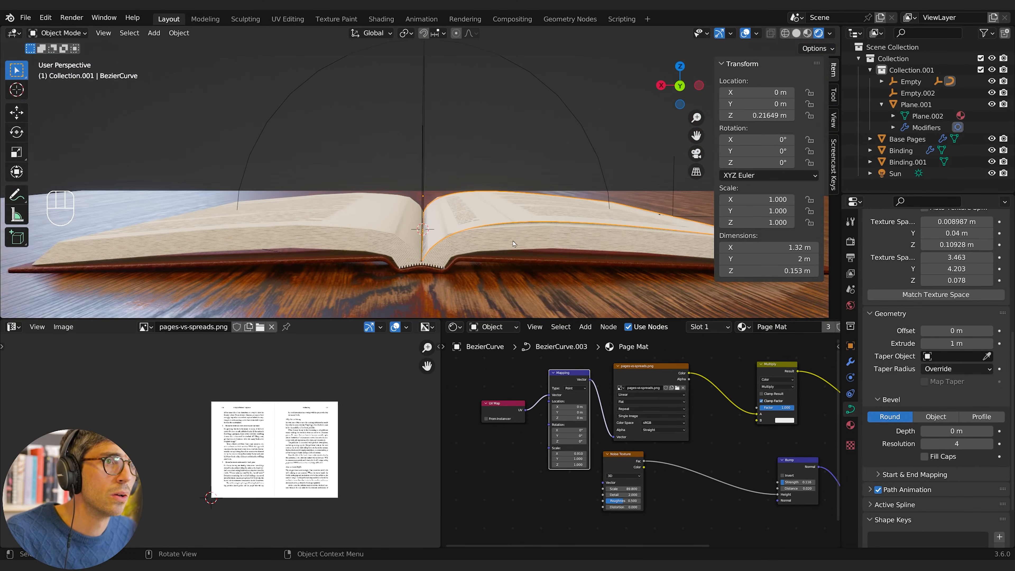
{"action": "left_click", "coordinate": [907, 82]}
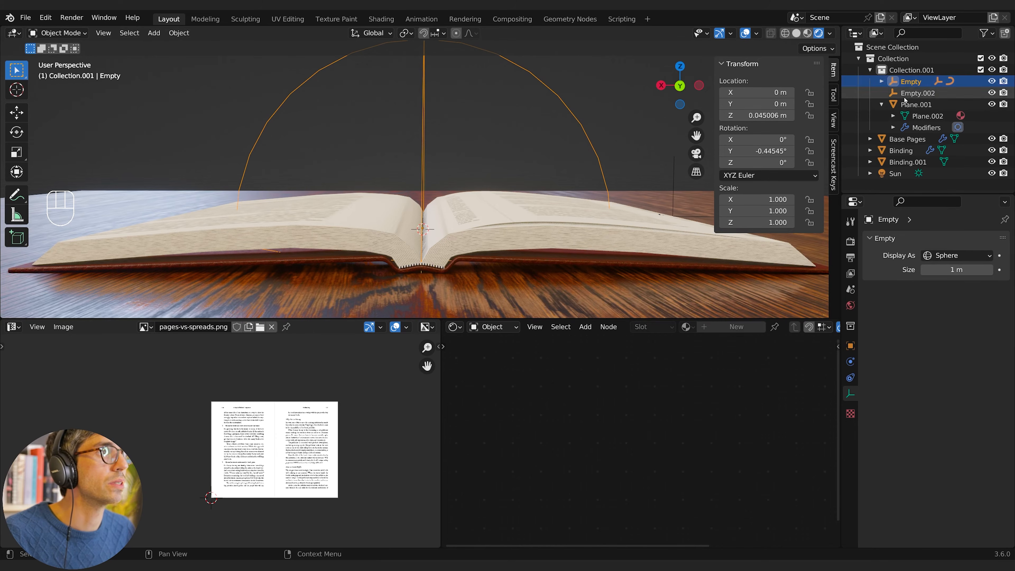
{"action": "left_click", "coordinate": [906, 94]}
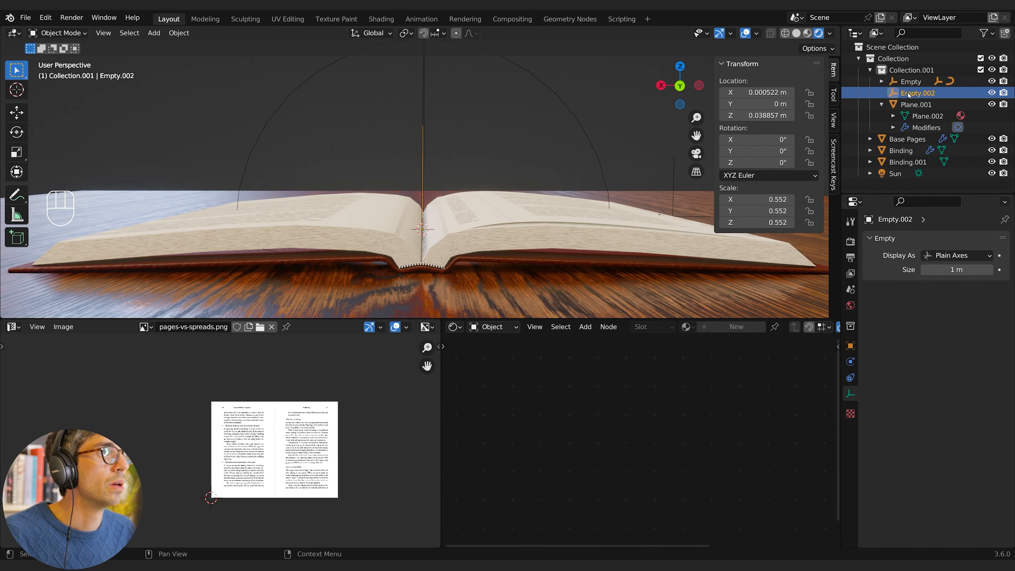
{"action": "left_click", "coordinate": [907, 83]}
{"action": "left_click", "coordinate": [911, 94], "text": "shift"}
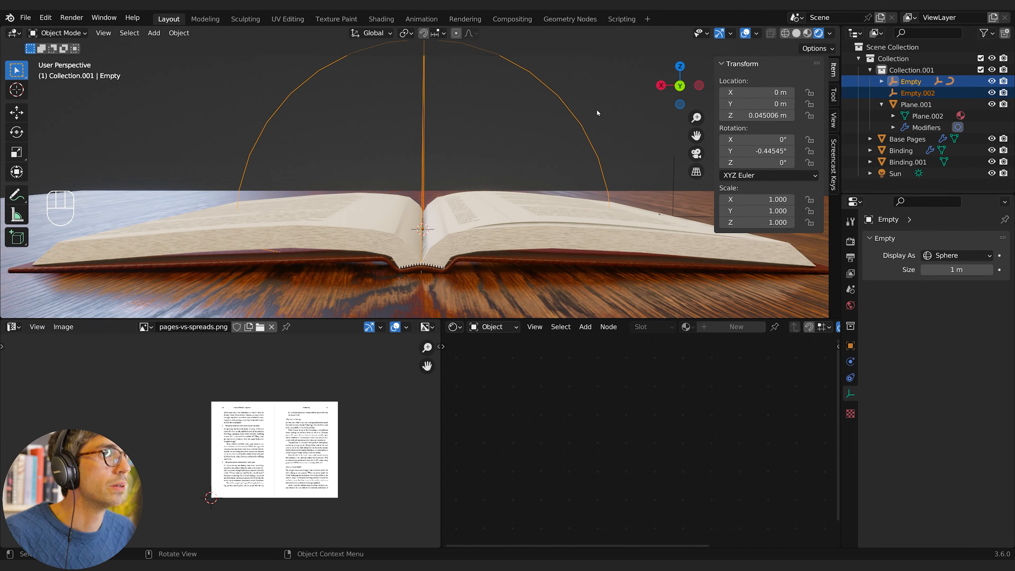
{"action": "key", "text": "g"}
{"action": "key", "text": "z"}
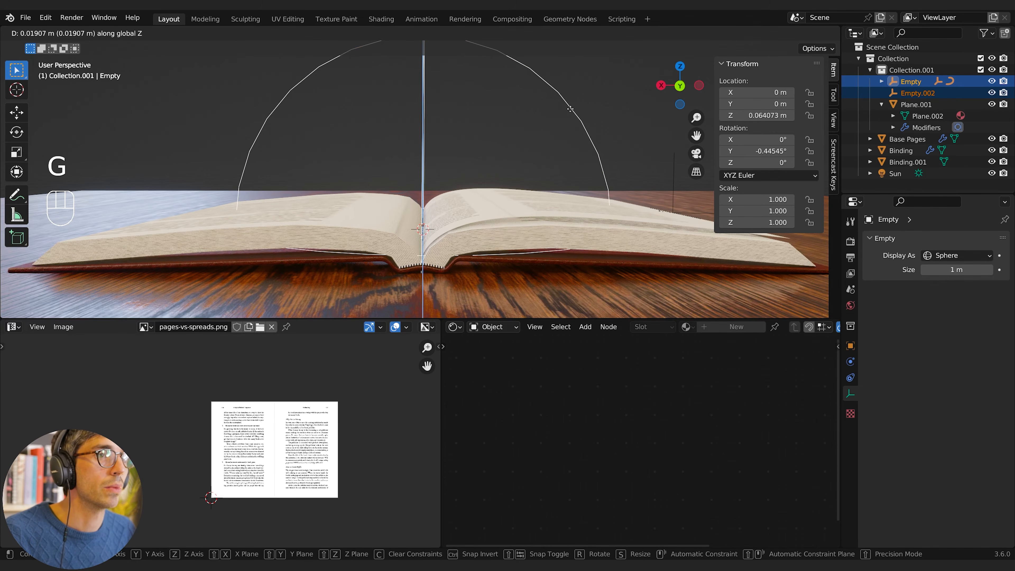
{"action": "left_click", "coordinate": [570, 110]}
{"action": "left_click", "coordinate": [598, 97]}
Step: Select the page curve and reduce its Mapping node's X scale so a single page of text fits
{"action": "middle_click_drag", "start_coordinate": [598, 99], "coordinate": [590, 200]}
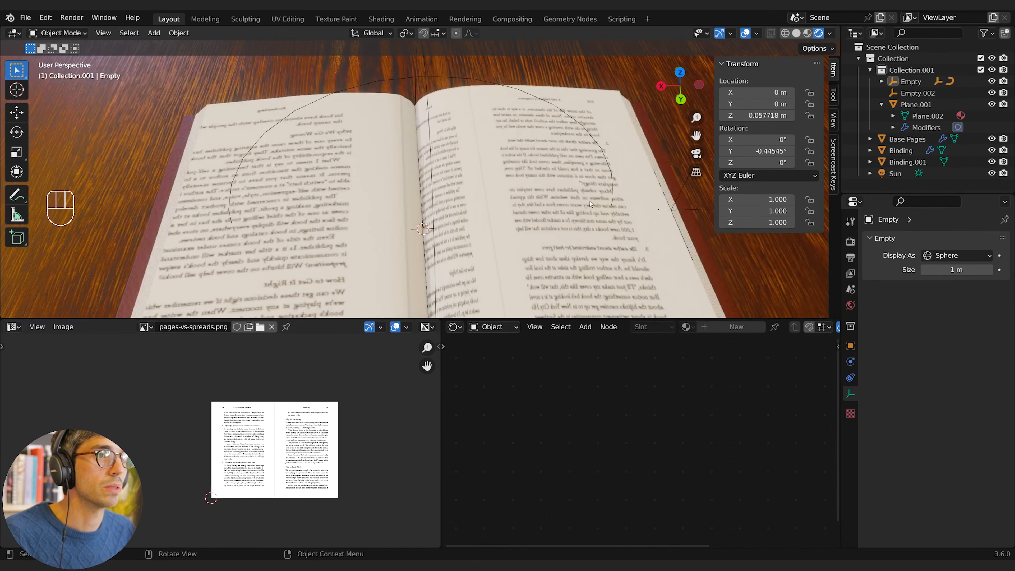
{"action": "left_click", "coordinate": [589, 201]}
{"action": "middle_click_drag", "start_coordinate": [548, 278], "coordinate": [544, 249], "text": "shift"}
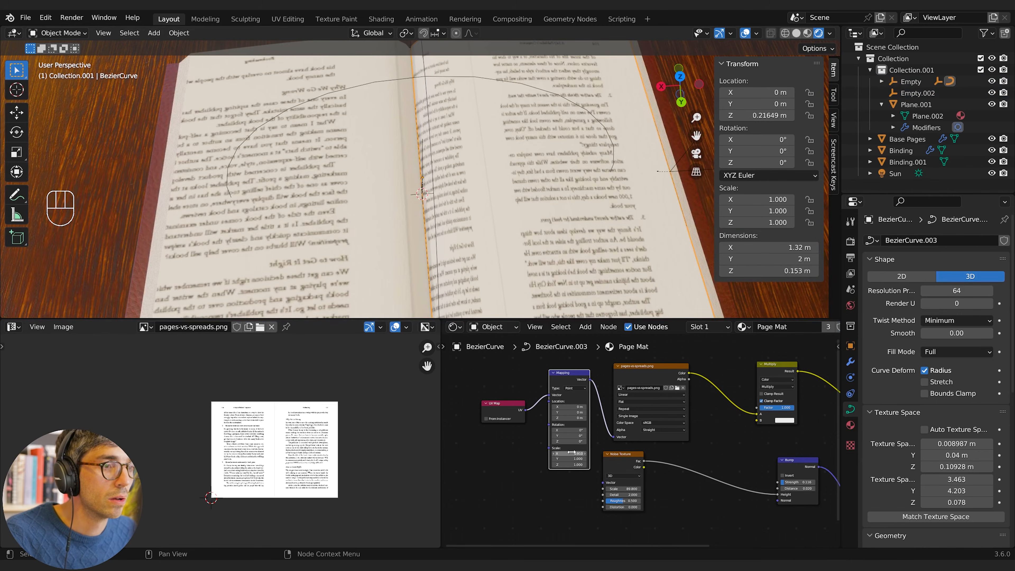
{"action": "left_click_drag", "start_coordinate": [570, 454], "coordinate": [519, 454], "text": "shift"}
Step: Offset the Mapping node's X location to 0.05 m to position the text on the curved page
{"action": "left_click_drag", "start_coordinate": [569, 407], "coordinate": [593, 408], "text": "shift"}
{"action": "scroll", "coordinate": [565, 217], "scroll_direction": "down", "scroll_amount": 2}
{"action": "middle_click_drag", "start_coordinate": [565, 217], "coordinate": [565, 248]}
{"action": "middle_click_drag", "start_coordinate": [565, 248], "coordinate": [565, 255], "text": "shift"}
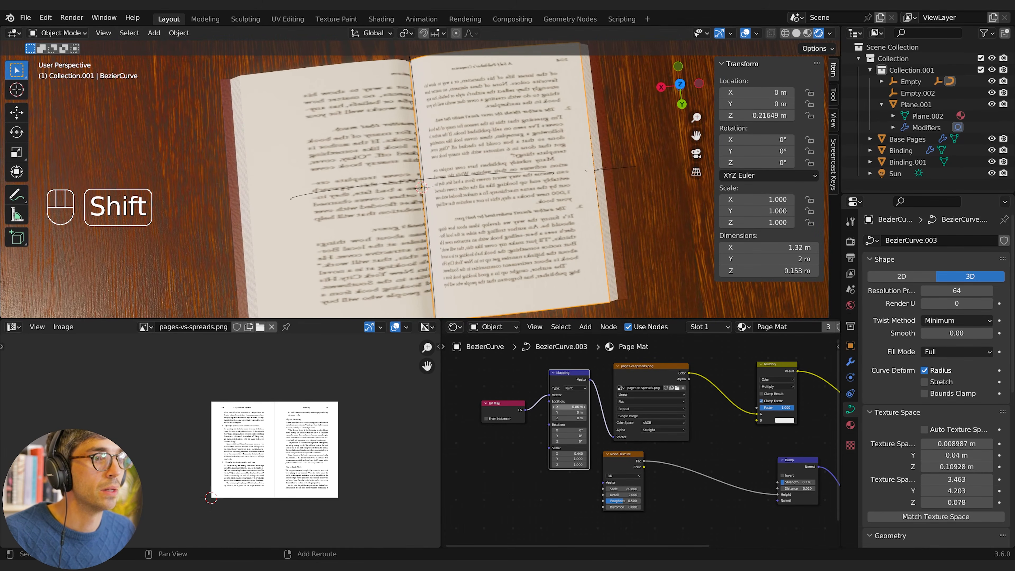
{"action": "left_click_drag", "start_coordinate": [569, 407], "coordinate": [564, 407], "text": "shift"}
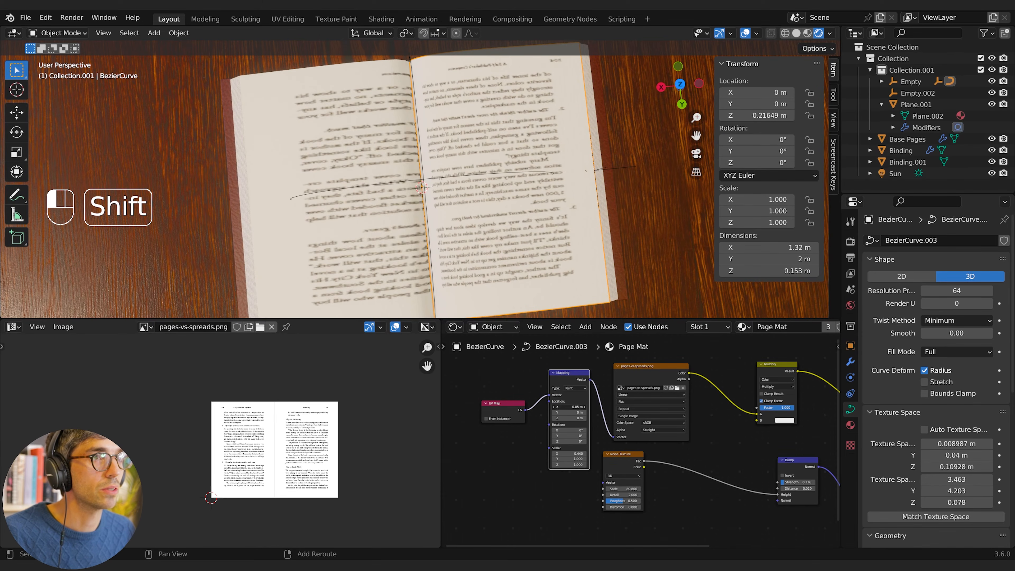
{"action": "middle_click_drag", "start_coordinate": [564, 228], "coordinate": [568, 257], "text": "shift"}
{"action": "middle_click_drag", "start_coordinate": [568, 258], "coordinate": [577, 247]}
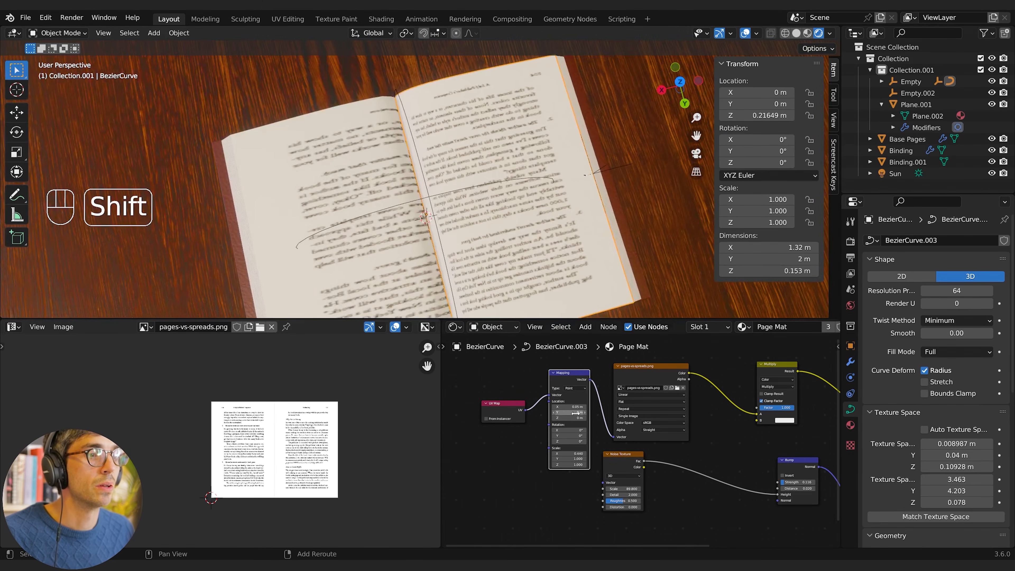
{"action": "mouse_move", "coordinate": [569, 412]}
{"action": "left_mouse_down", "text": "shift"}
{"action": "mouse_move", "coordinate": [583, 412]}
{"action": "mouse_move", "coordinate": [570, 412]}
{"action": "left_mouse_up", "text": "shift"}
{"action": "middle_click_drag", "start_coordinate": [553, 244], "coordinate": [517, 212]}
Step: Look through the page curve's data and material properties for settings that control its texture mapping
{"action": "scroll", "coordinate": [870, 446], "scroll_direction": "down", "scroll_amount": 8}
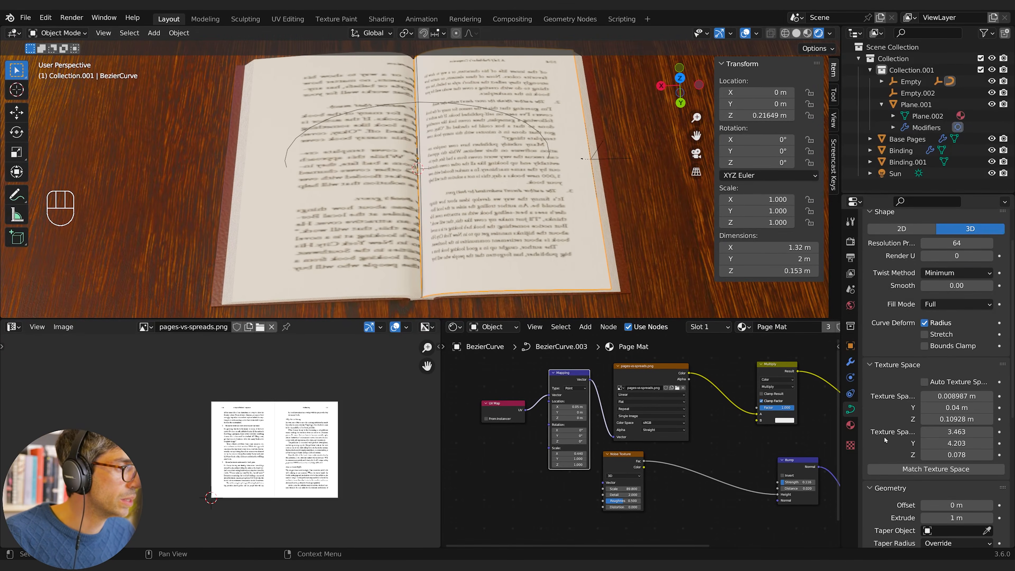
{"action": "scroll", "coordinate": [881, 439], "scroll_direction": "down", "scroll_amount": 3}
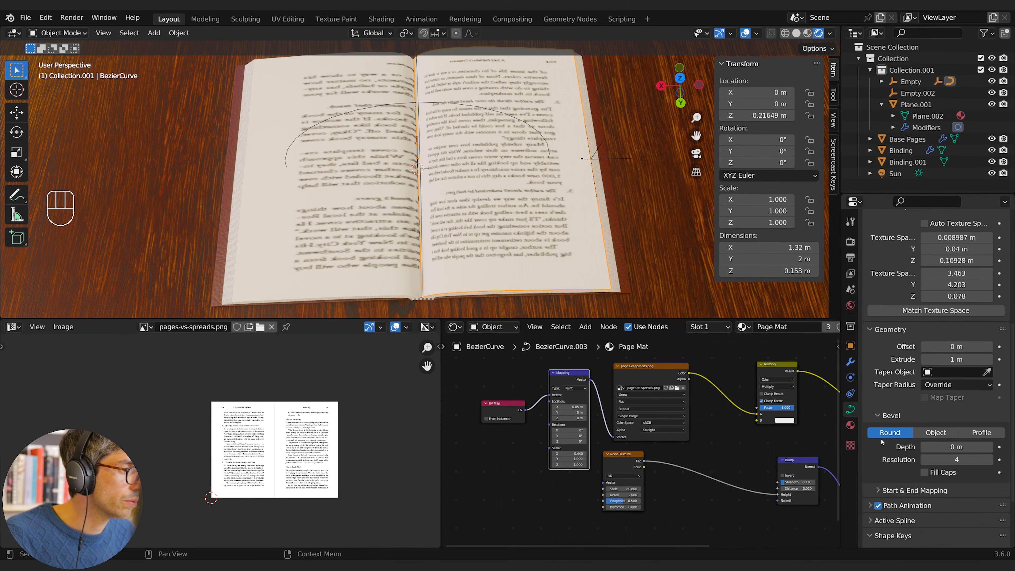
{"action": "scroll", "coordinate": [881, 439], "scroll_direction": "down", "scroll_amount": 4}
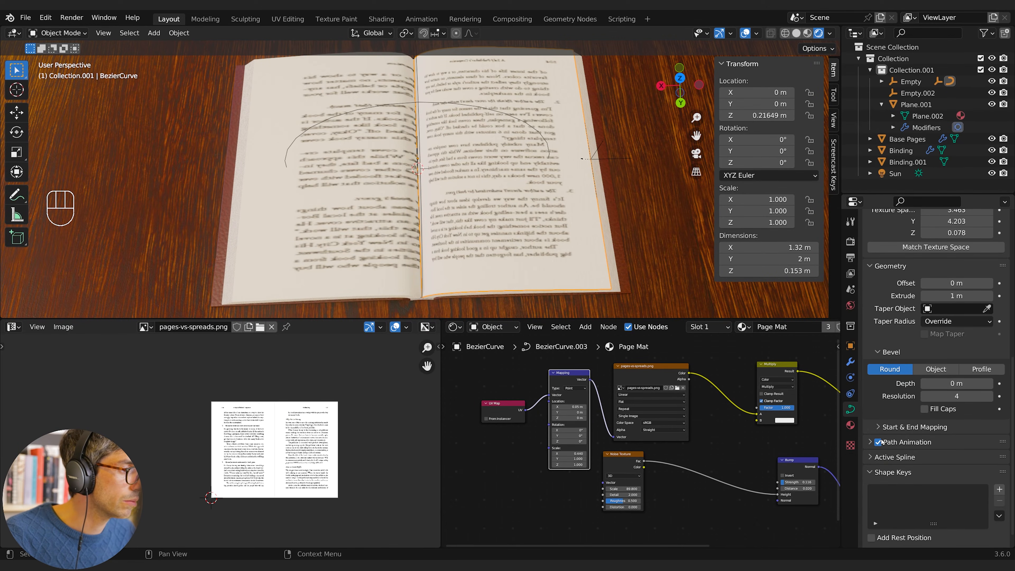
{"action": "scroll", "coordinate": [881, 441], "scroll_direction": "up", "scroll_amount": 11}
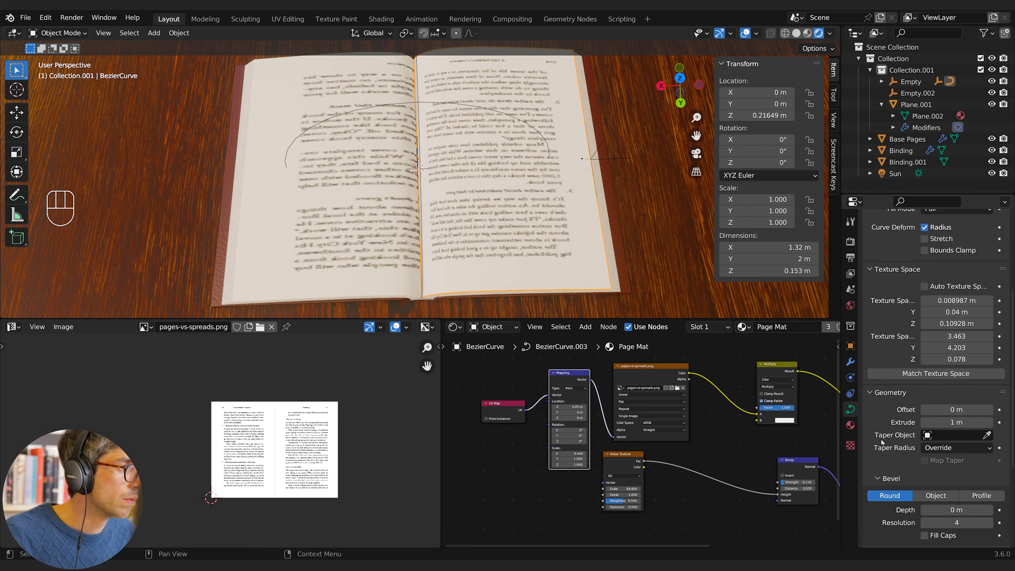
{"action": "scroll", "coordinate": [882, 440], "scroll_direction": "up", "scroll_amount": 3}
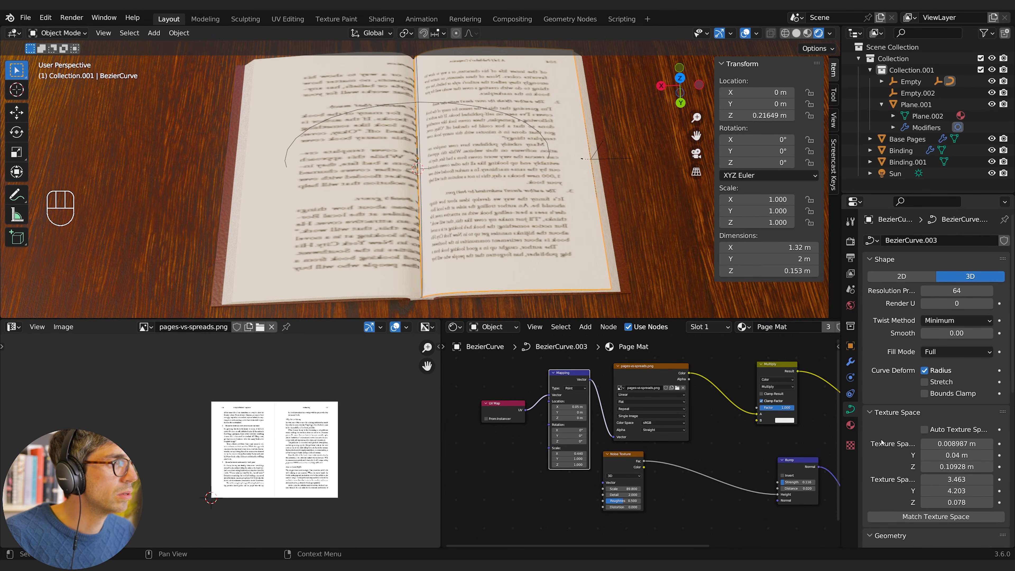
{"action": "scroll", "coordinate": [882, 440], "scroll_direction": "down", "scroll_amount": 3}
{"action": "left_click", "coordinate": [850, 425]}
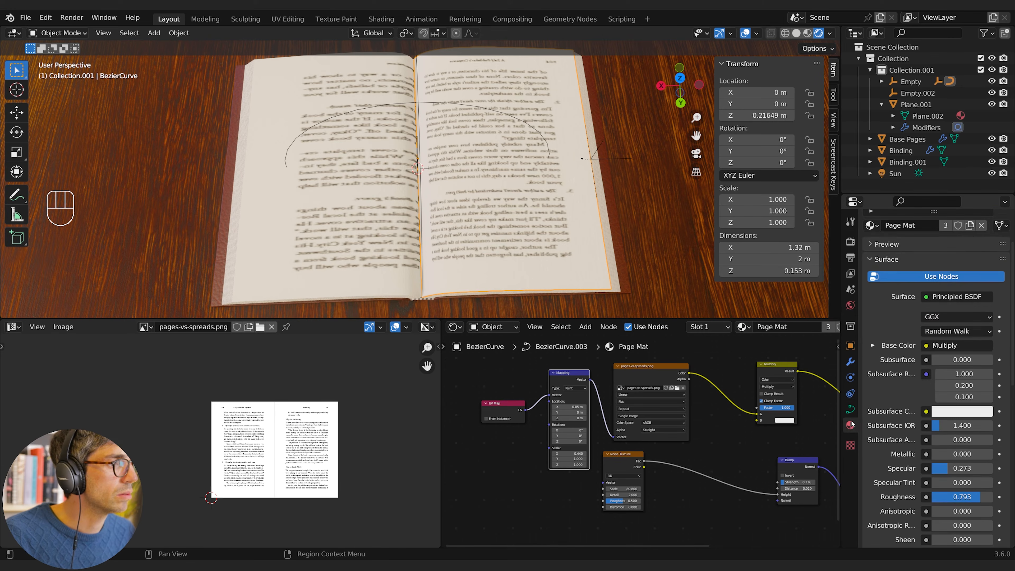
{"action": "left_click", "coordinate": [851, 409]}
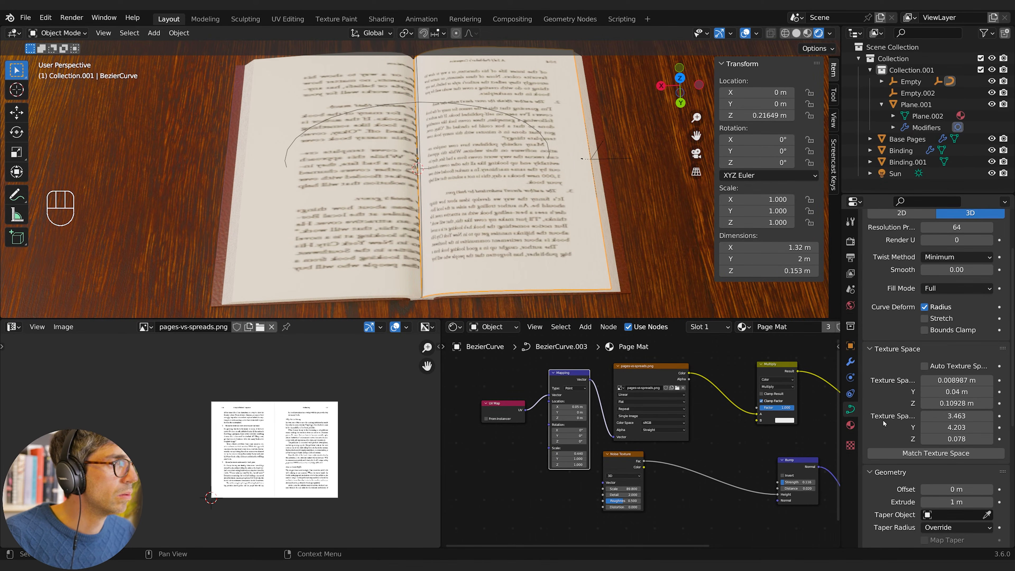
Step: Match the page curve's texture space and enable Auto Texture Space
{"action": "left_click", "coordinate": [905, 453]}
{"action": "left_click", "coordinate": [925, 366]}
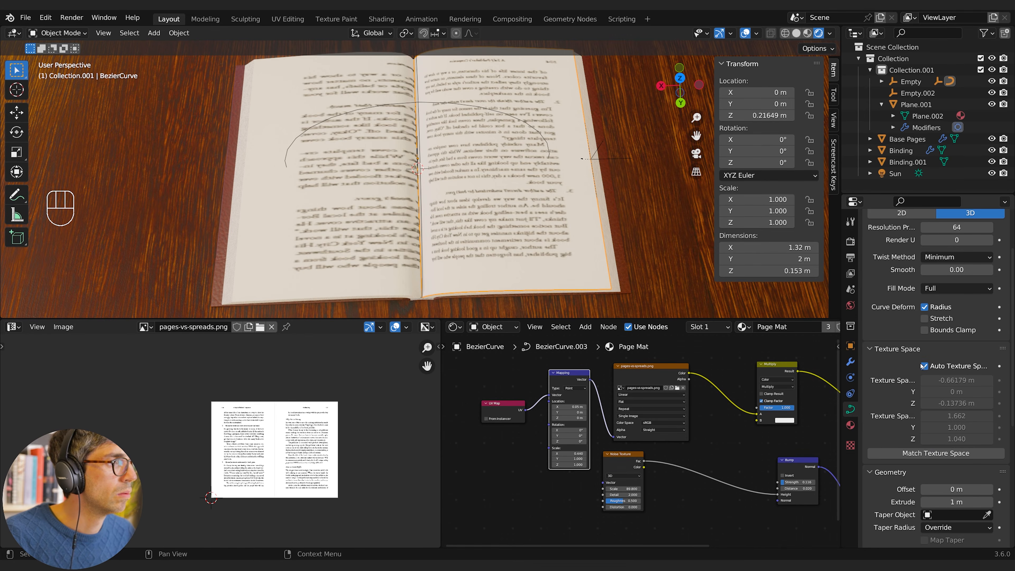
{"action": "left_click", "coordinate": [899, 349]}
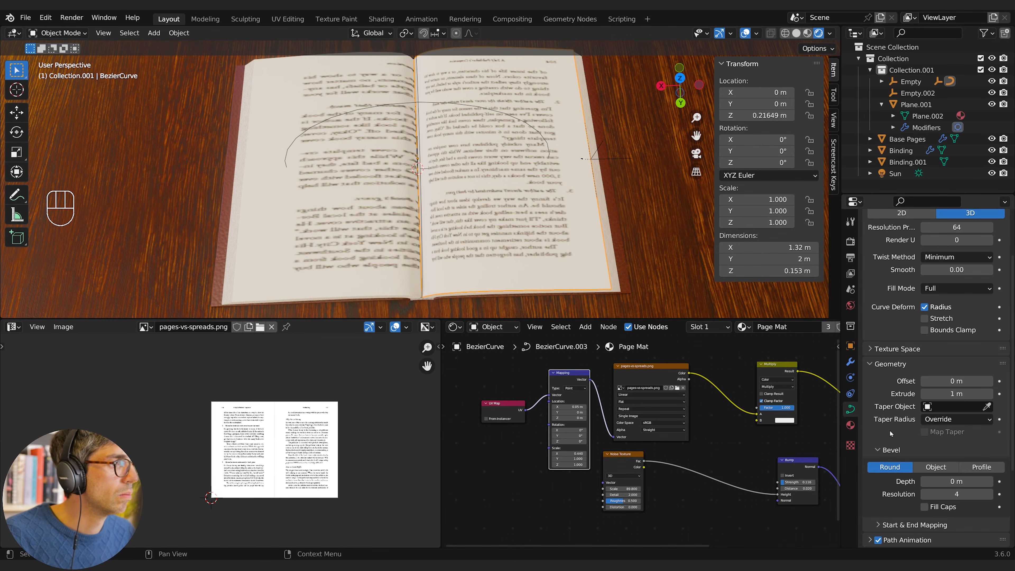
{"action": "scroll", "coordinate": [887, 441], "scroll_direction": "down", "scroll_amount": 5}
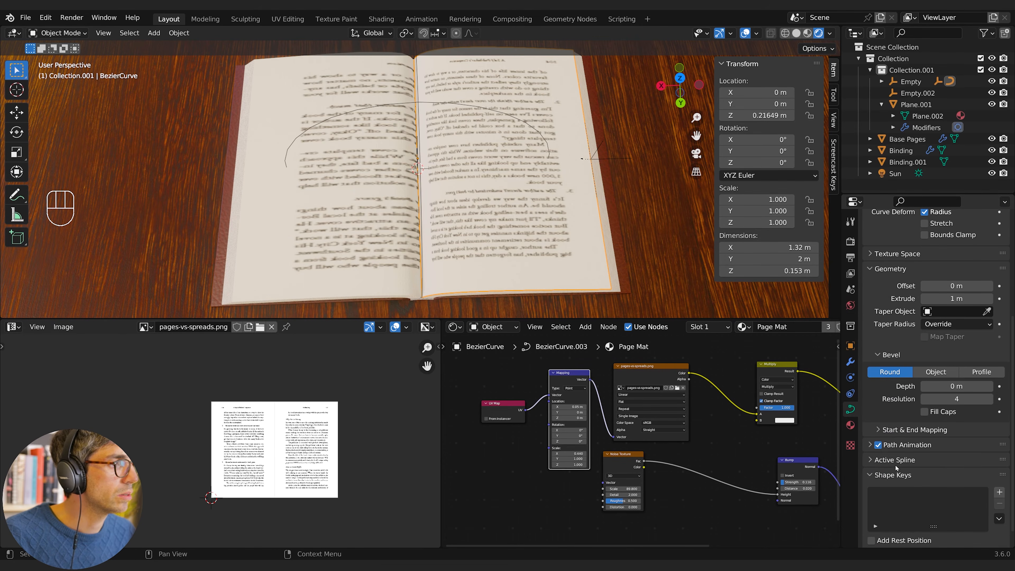
{"action": "left_click", "coordinate": [896, 461]}
{"action": "left_click", "coordinate": [896, 461]}
Step: Fine-tune the Mapping node's X scale to fit the text to the curved page's width
{"action": "middle_click_drag", "start_coordinate": [496, 194], "coordinate": [486, 269]}
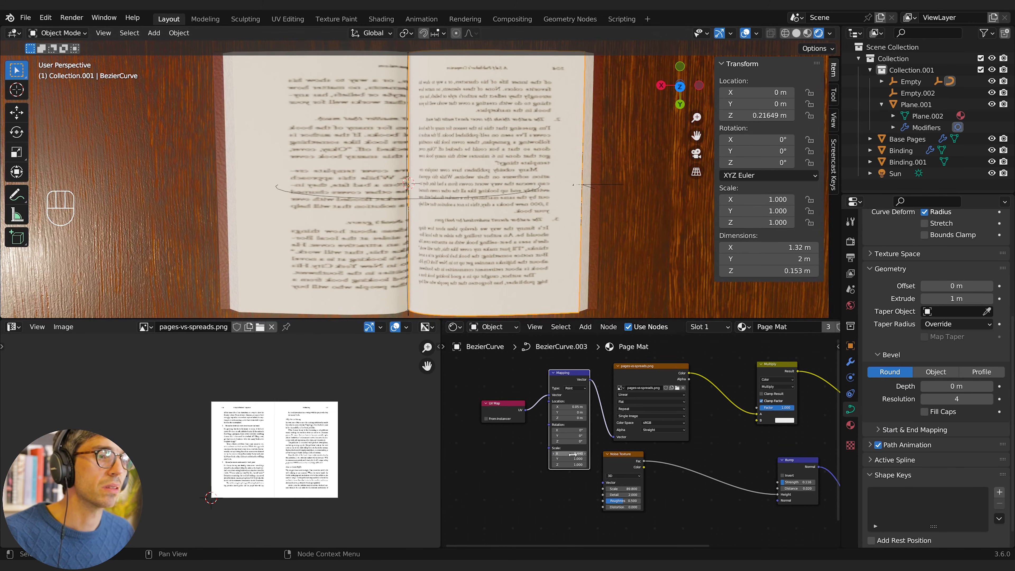
{"action": "left_click_drag", "start_coordinate": [572, 454], "coordinate": [590, 454], "text": "shift"}
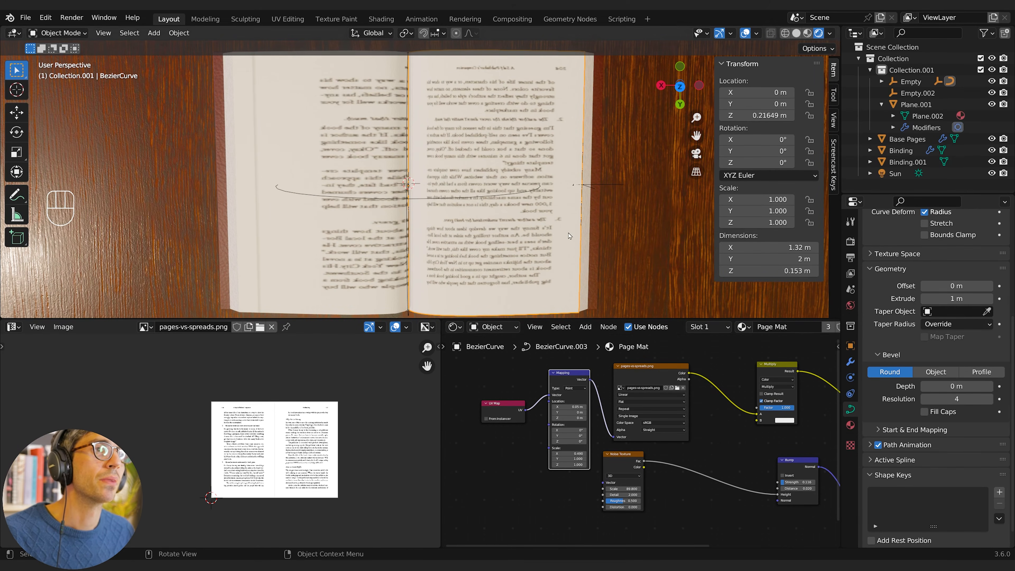
{"action": "middle_click_drag", "start_coordinate": [532, 280], "coordinate": [520, 217]}
{"action": "scroll", "coordinate": [535, 223], "scroll_direction": "down", "scroll_amount": 2}
{"action": "scroll", "coordinate": [521, 217], "scroll_direction": "up", "scroll_amount": 2}
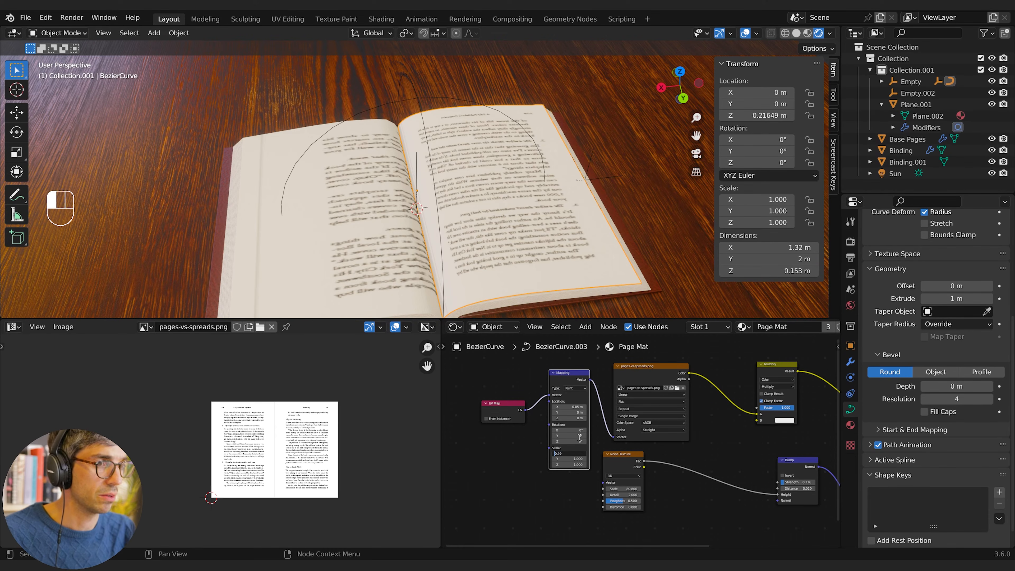
Step: Make the Mapping node's X scale negative to flip the mirrored text, and shift its X location to realign the page
{"action": "type", "text": "-"}
{"action": "key", "text": "Return"}
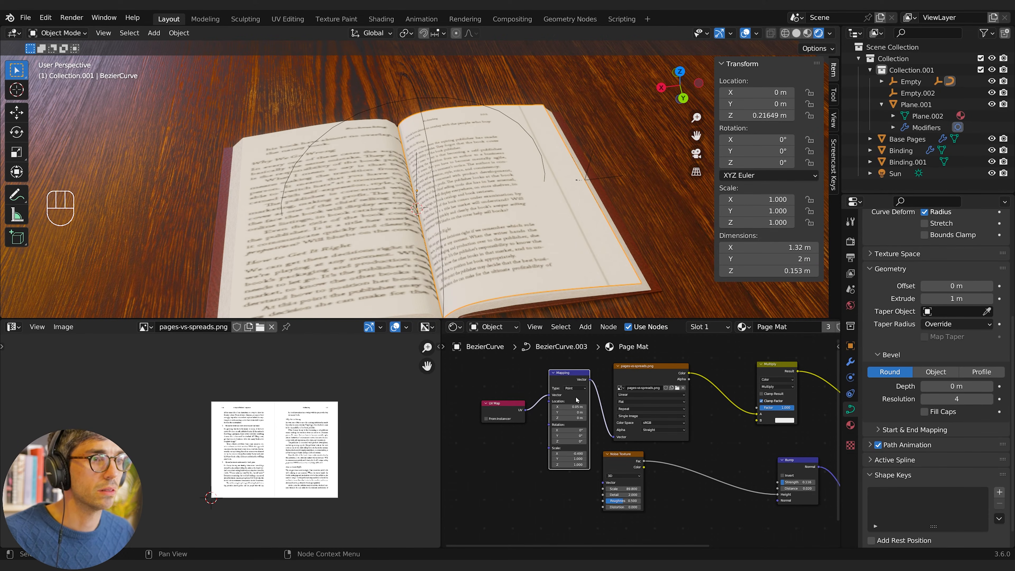
{"action": "left_click_drag", "start_coordinate": [575, 406], "coordinate": [556, 407], "text": "shift"}
{"action": "middle_click_drag", "start_coordinate": [557, 276], "coordinate": [409, 226]}
Step: Stretch the Base Pages' UVs along X and move them over the right-hand page of the spread image
{"action": "left_click", "coordinate": [352, 206]}
{"action": "key", "text": "Tab"}
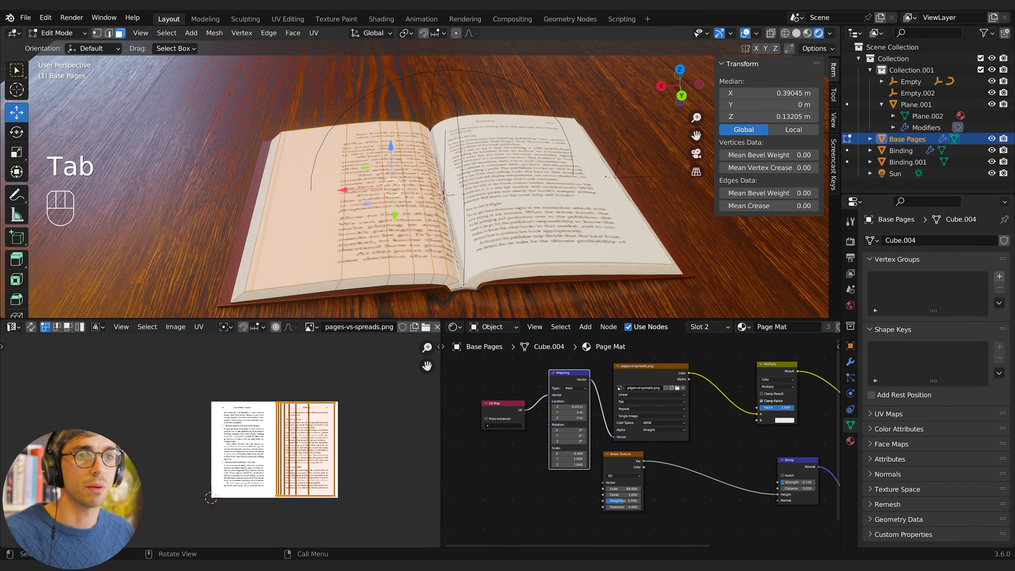
{"action": "middle_click_drag", "start_coordinate": [375, 408], "coordinate": [310, 482], "text": "shift"}
{"action": "scroll", "coordinate": [394, 384], "scroll_direction": "up", "scroll_amount": 3}
{"action": "scroll", "coordinate": [310, 482], "scroll_direction": "down", "scroll_amount": 2}
{"action": "key", "text": "s"}
{"action": "key", "text": "x"}
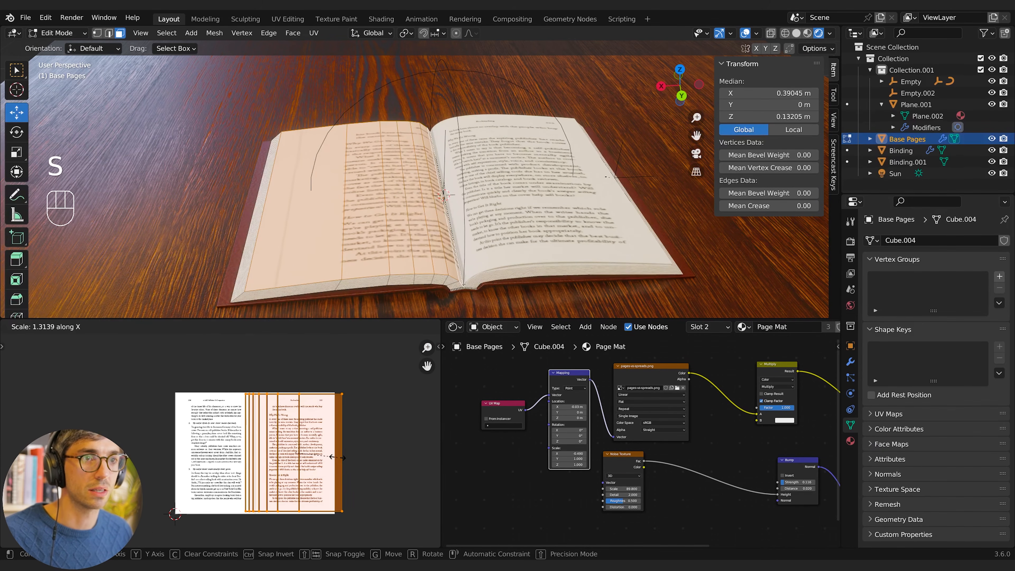
{"action": "key", "text": "g"}
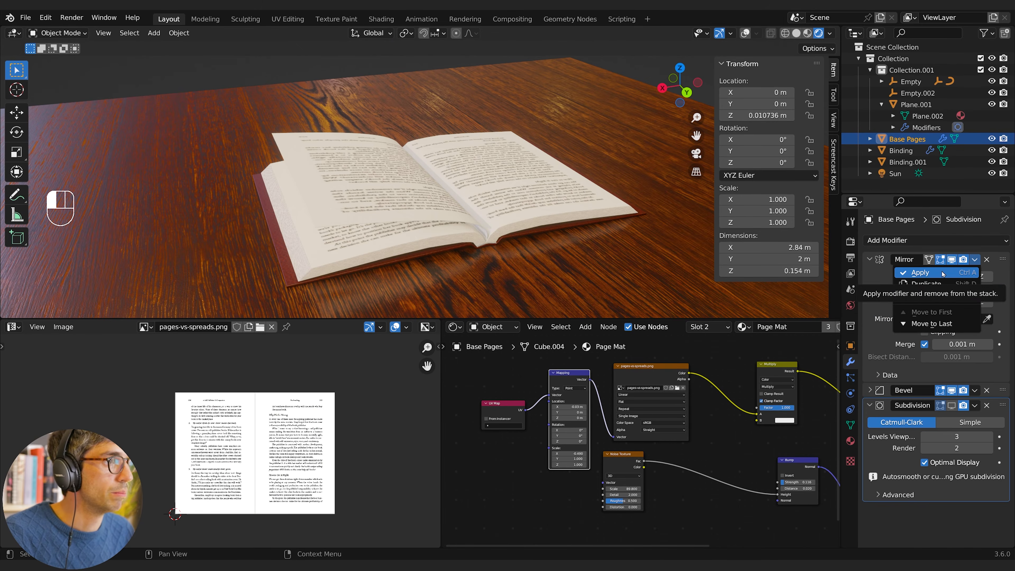
Step: Apply the Mirror modifier on Base Pages and reopen the mesh for editing with viewport overlays shown
{"action": "left_click", "coordinate": [943, 273]}
{"action": "mouse_move", "coordinate": [532, 238]}
{"action": "middle_mouse_down"}
{"action": "mouse_move", "coordinate": [506, 236]}
{"action": "mouse_move", "coordinate": [534, 261]}
{"action": "mouse_move", "coordinate": [536, 247]}
{"action": "middle_mouse_up"}
{"action": "key", "text": "Tab"}
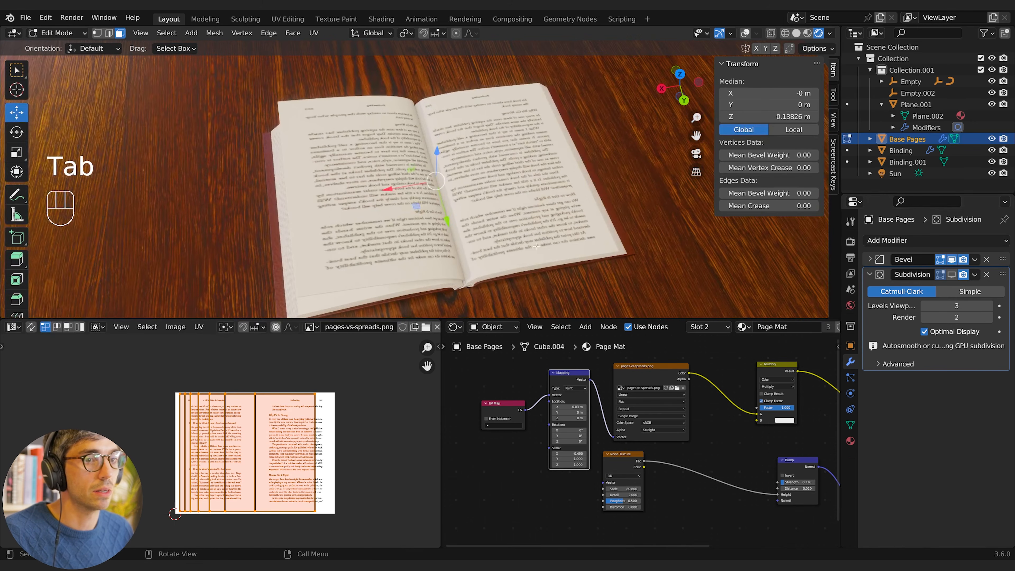
{"action": "middle_click_drag", "start_coordinate": [505, 208], "coordinate": [724, 17]}
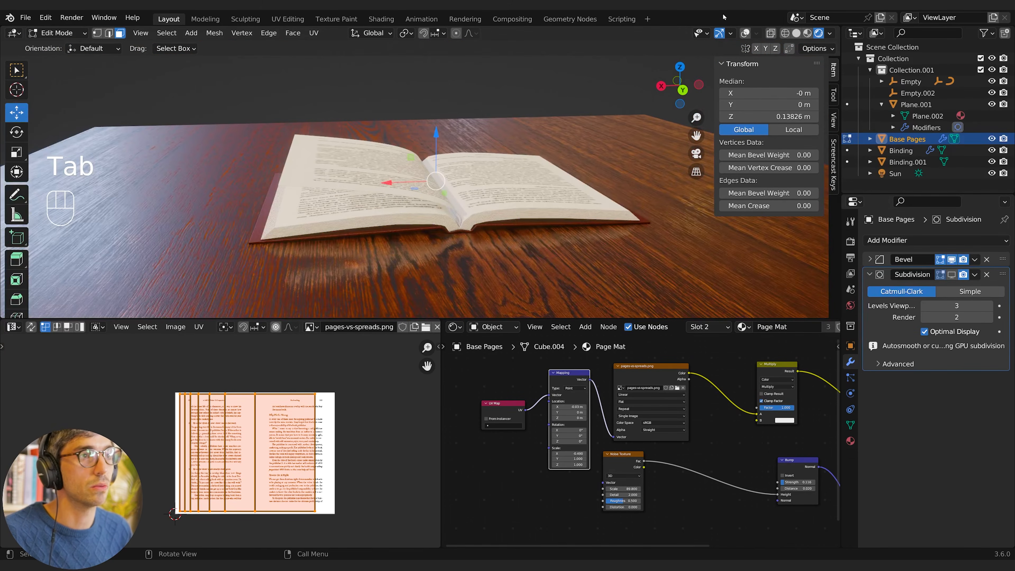
{"action": "left_click", "coordinate": [747, 33]}
{"action": "middle_click_drag", "start_coordinate": [540, 201], "coordinate": [583, 178]}
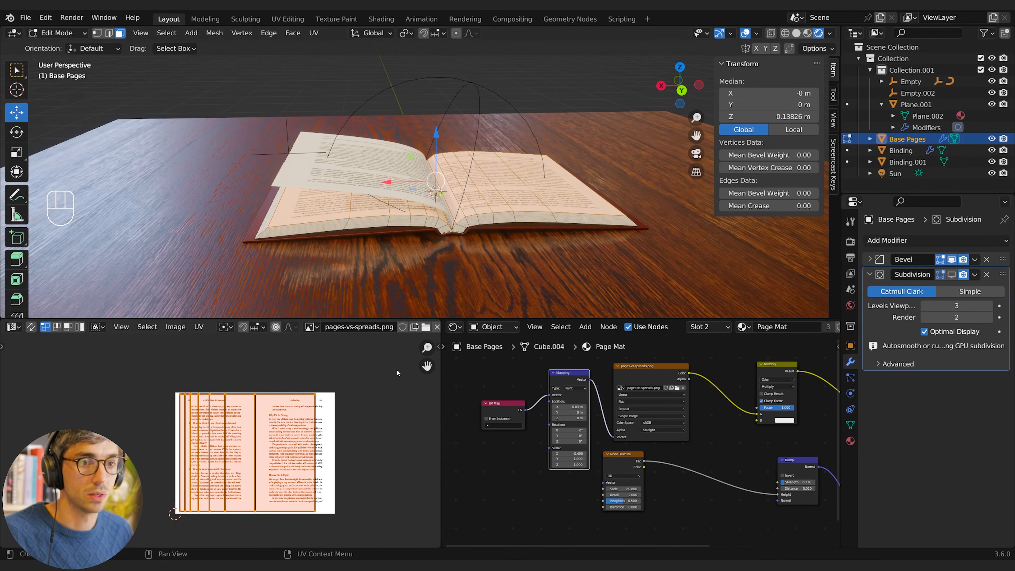
Step: Unwrap the selected faces of Base Pages and rotate their UVs a quarter turn to align with the text
{"action": "key", "text": "u"}
{"action": "left_click", "coordinate": [372, 368]}
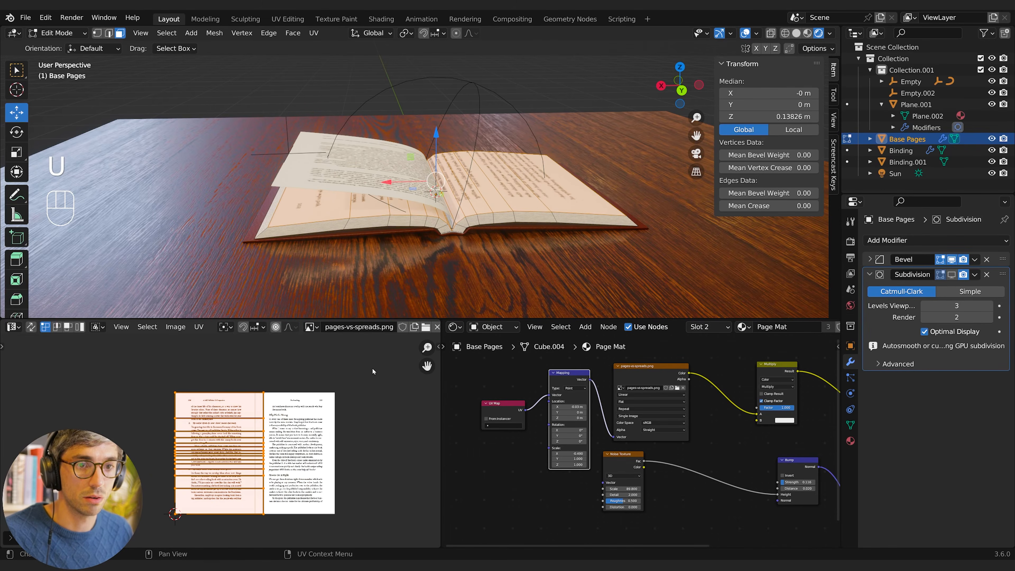
{"action": "key", "text": "r"}
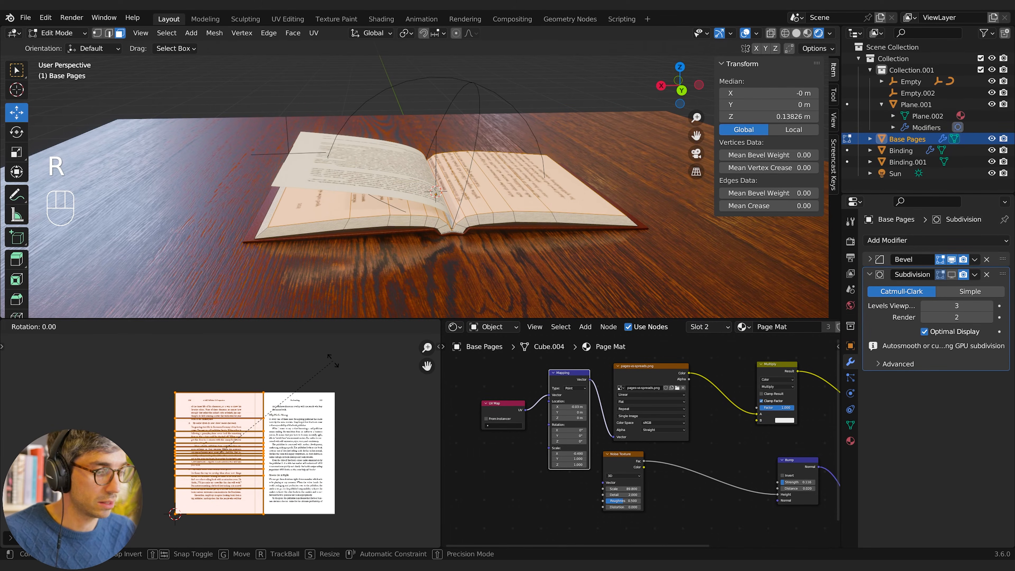
{"action": "left_click", "coordinate": [332, 362]}
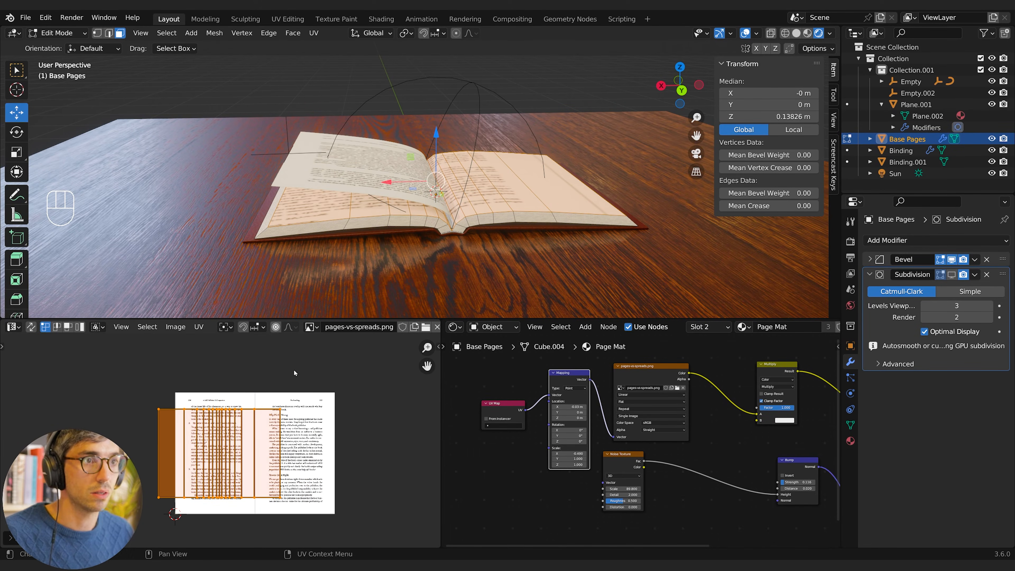
Step: Move the unwrapped page UVs and scale them along Y and X to cover the full two-page spread image
{"action": "key", "text": "g"}
{"action": "left_click", "coordinate": [328, 430]}
{"action": "key", "text": "s"}
{"action": "key", "text": "y"}
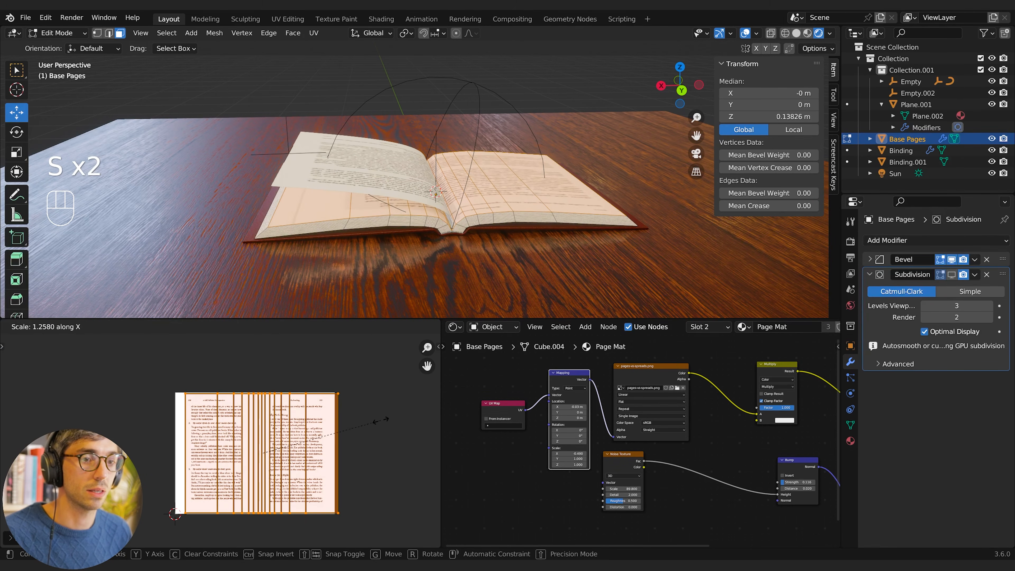
{"action": "key", "text": "g"}
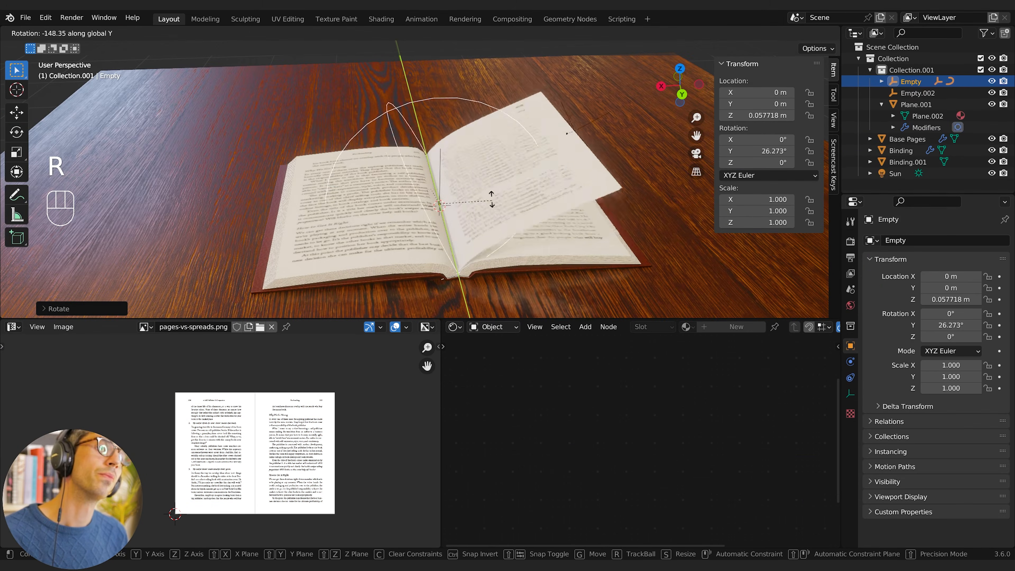
Step: Rotate Empty about Y to about 122.68° and move Empty.001 to about X -1.3226 m, Z 0.117 m
{"action": "left_click", "coordinate": [437, 190]}
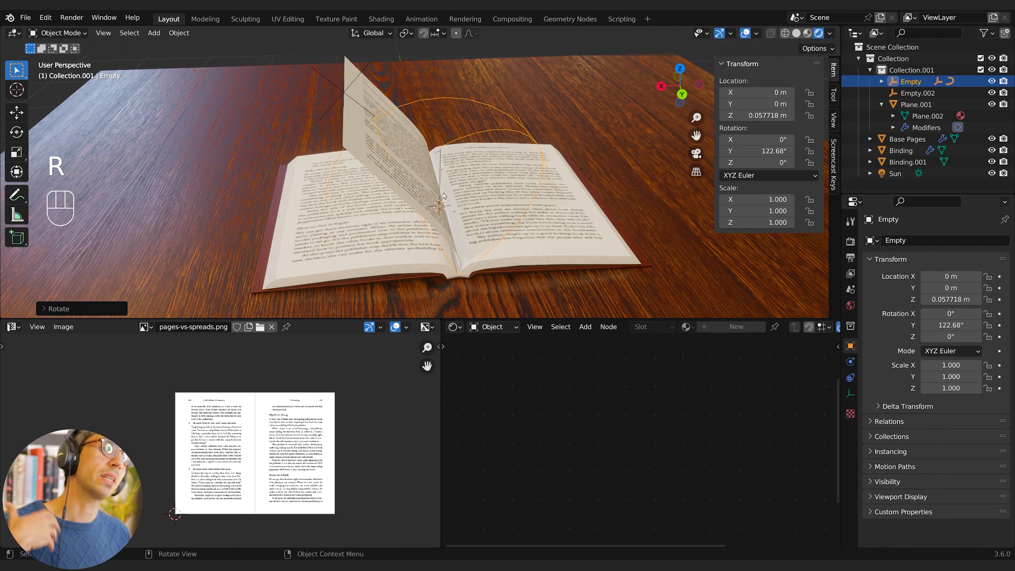
{"action": "left_click", "coordinate": [345, 96]}
{"action": "middle_click_drag", "start_coordinate": [400, 94], "coordinate": [408, 120], "text": "shift"}
{"action": "middle_click_drag", "start_coordinate": [408, 120], "coordinate": [408, 110]}
{"action": "key", "text": "g"}
{"action": "key", "text": "y"}
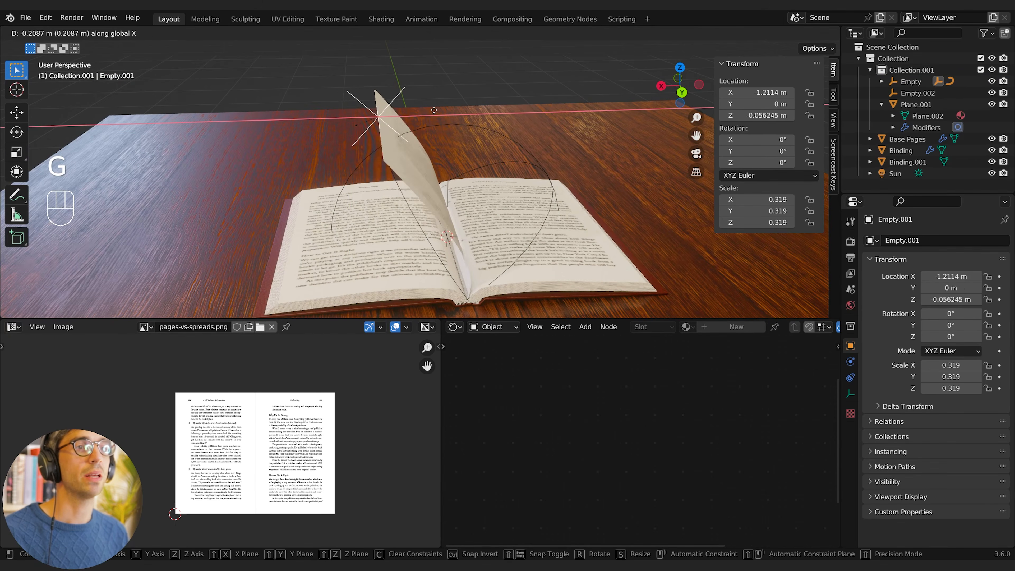
{"action": "left_click", "coordinate": [411, 116]}
Step: Clear the rotation of the parent Empty so the turning page lies flat again
{"action": "key", "text": "r"}
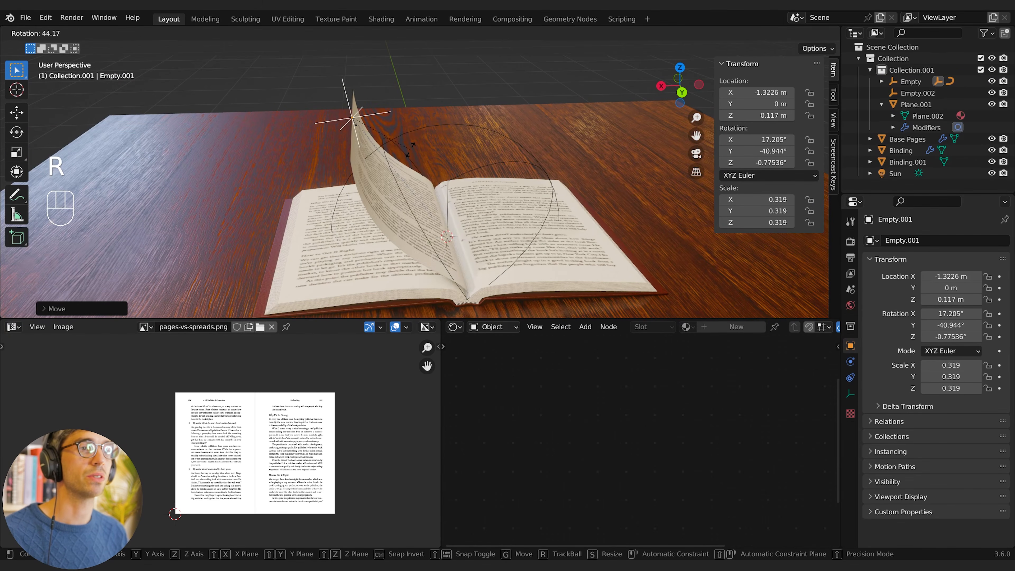
{"action": "right_click", "coordinate": [411, 153]}
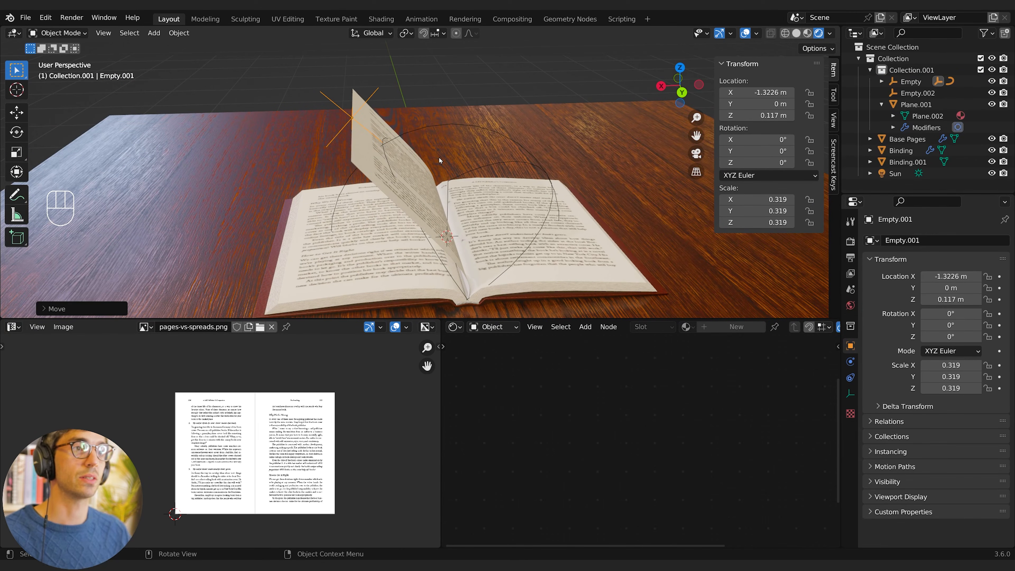
{"action": "left_click", "coordinate": [479, 136]}
{"action": "left_click", "coordinate": [485, 128]}
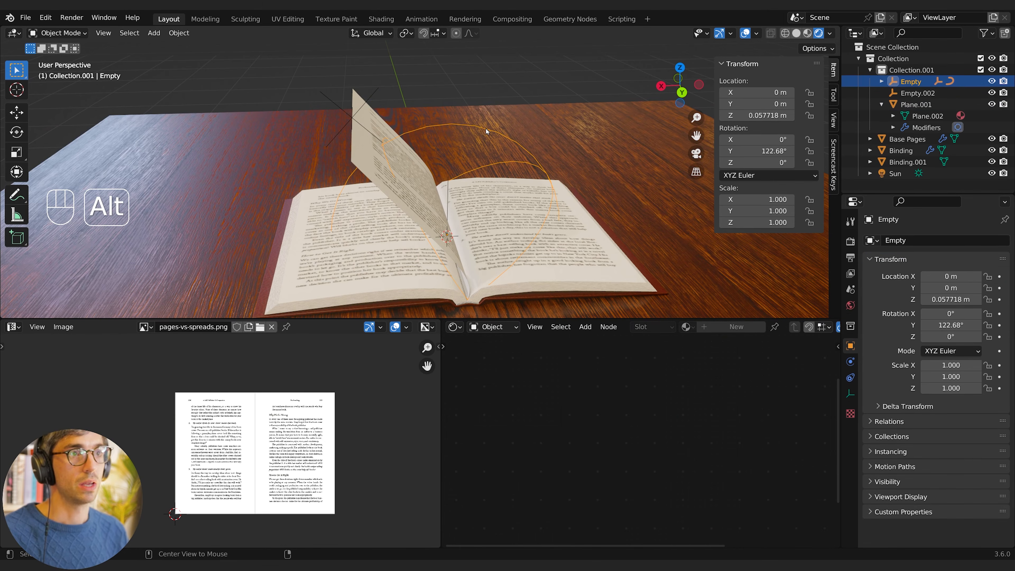
{"action": "key", "text": "alt+r"}
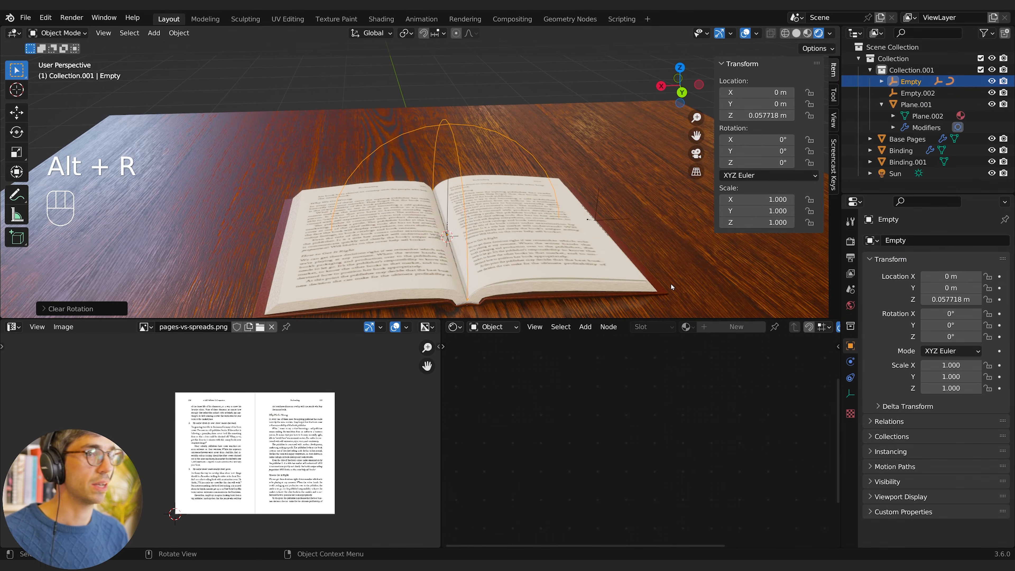
{"action": "middle_click_drag", "start_coordinate": [671, 284], "coordinate": [660, 244], "text": "shift"}
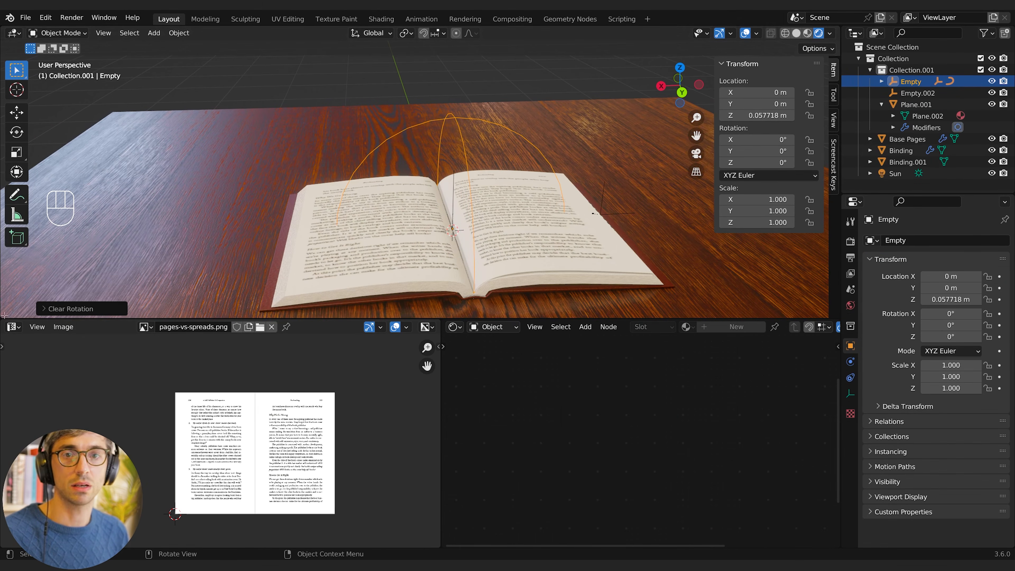
Step: Split off a Timeline editor beneath the 3D viewport and enlarge both the timeline and the viewport
{"action": "left_click_drag", "start_coordinate": [4, 314], "coordinate": [6, 275]}
{"action": "left_click", "coordinate": [13, 280]}
{"action": "left_click", "coordinate": [183, 330]}
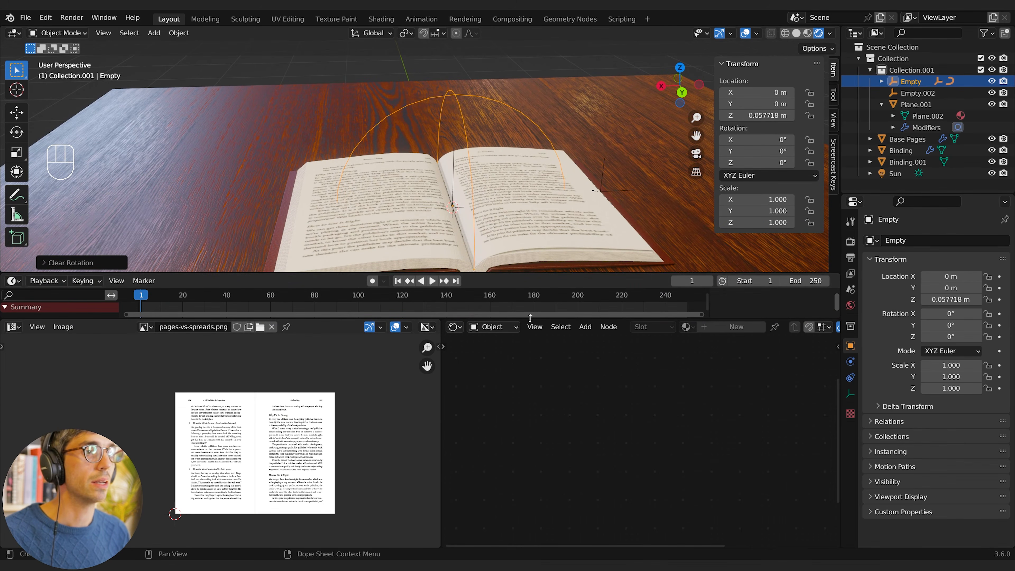
{"action": "left_click_drag", "start_coordinate": [530, 318], "coordinate": [532, 420]}
{"action": "left_click_drag", "start_coordinate": [536, 280], "coordinate": [544, 361]}
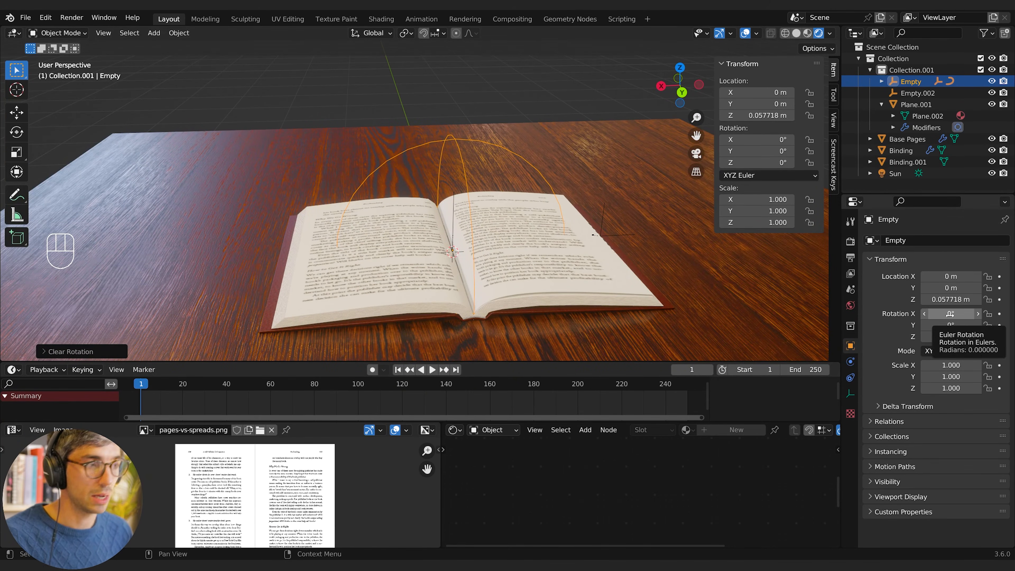
Step: Keyframe Empty's rotation at 0° on frame 1 and at about 174.58° around Y on frame 60
{"action": "key", "text": "i"}
{"action": "key", "text": "space"}
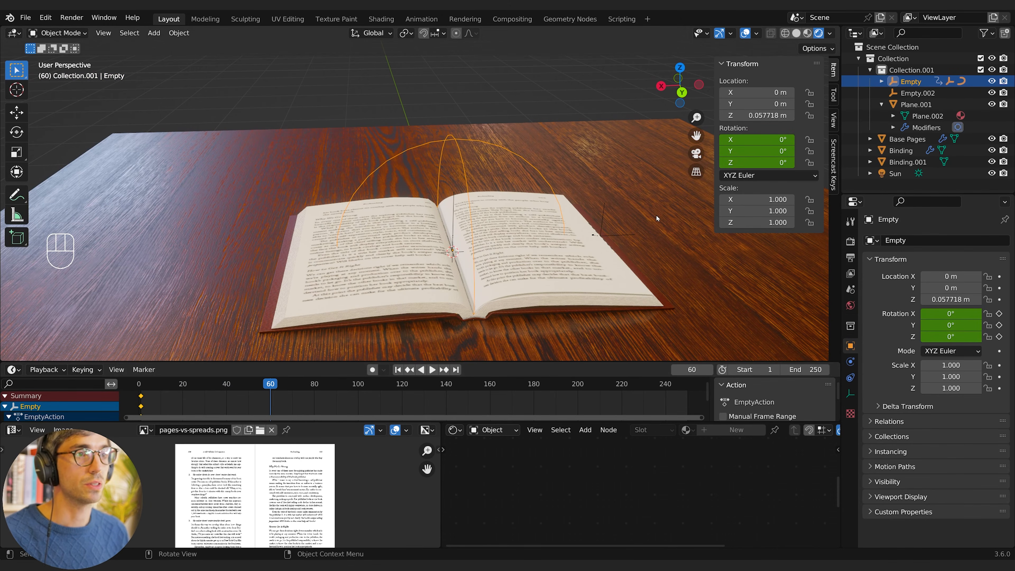
{"action": "key", "text": "r"}
{"action": "key", "text": "y"}
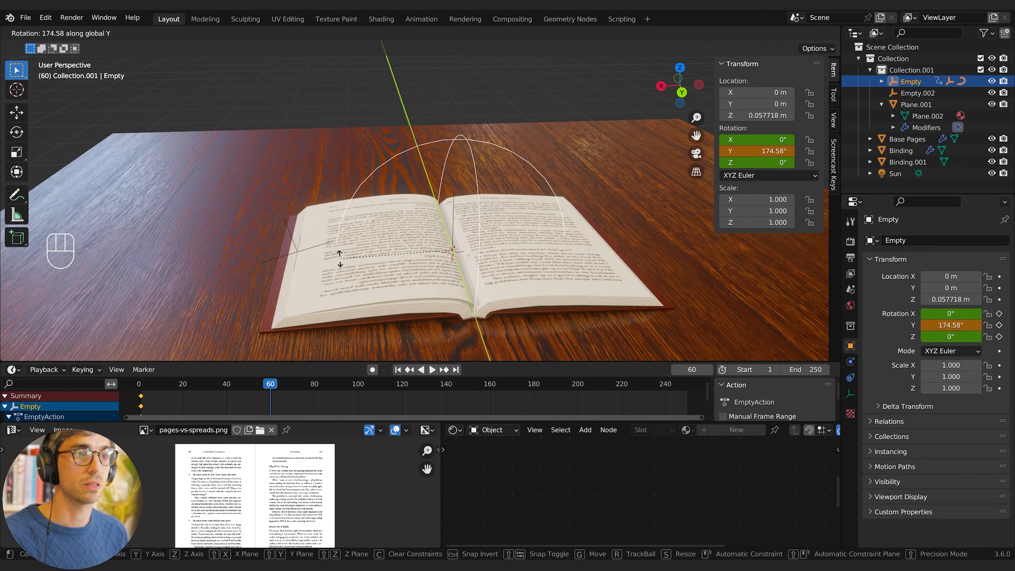
{"action": "left_click", "coordinate": [340, 259]}
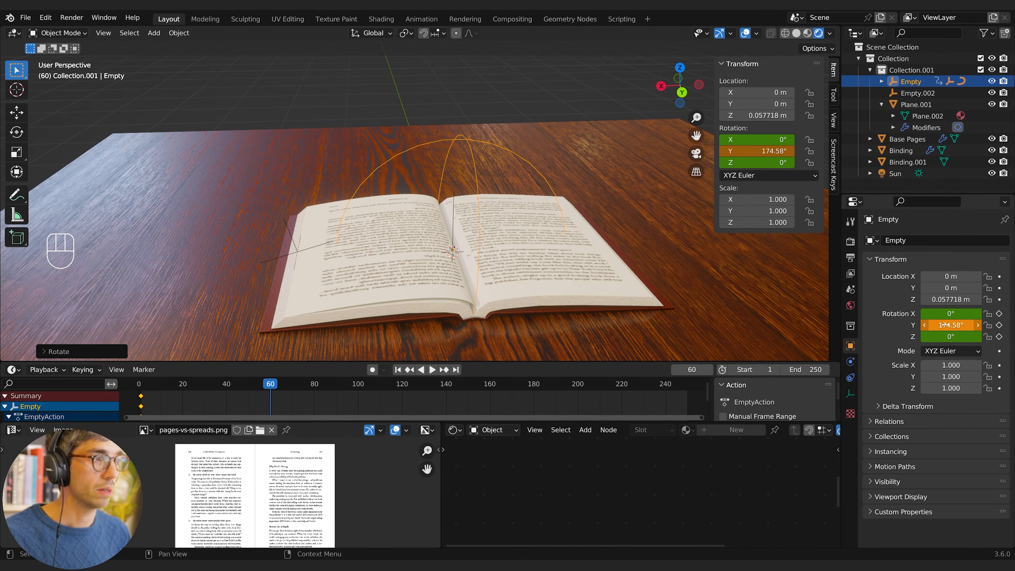
{"action": "key", "text": "i"}
Step: Keyframe Empty.001's rotation at 0° on frame 1
{"action": "left_click_drag", "start_coordinate": [272, 384], "coordinate": [248, 385]}
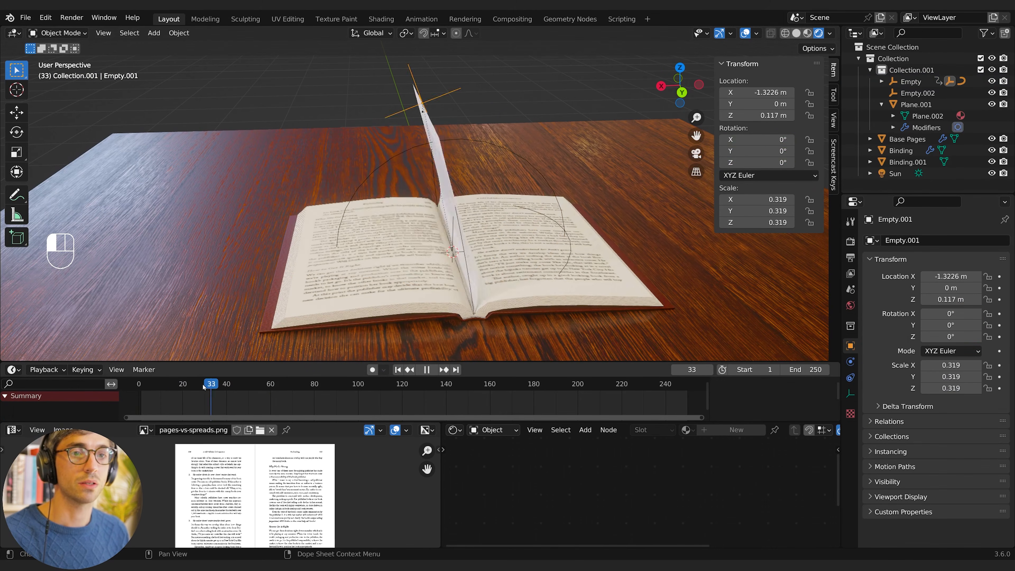
{"action": "left_click_drag", "start_coordinate": [204, 385], "coordinate": [141, 383]}
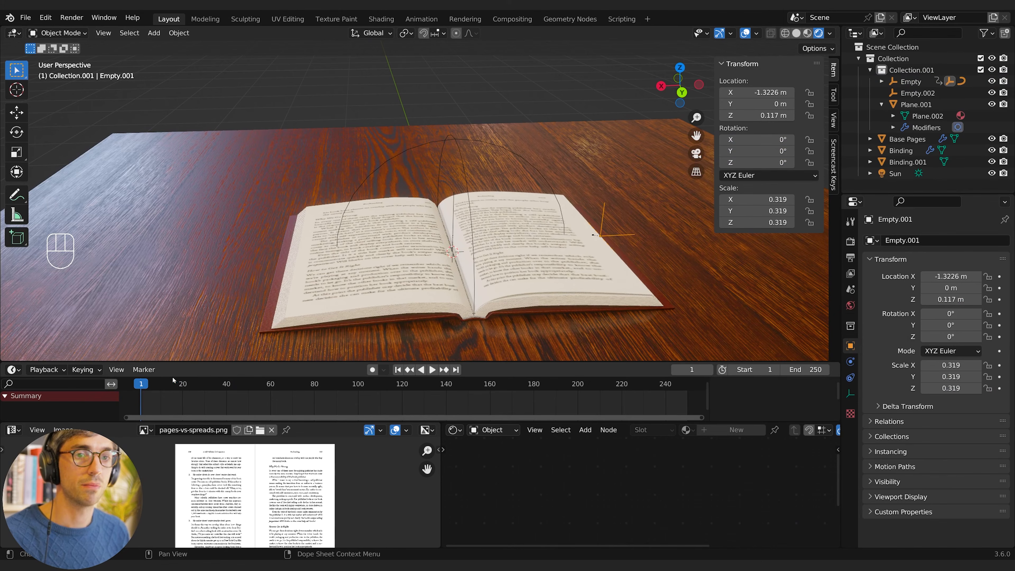
{"action": "key", "text": "i"}
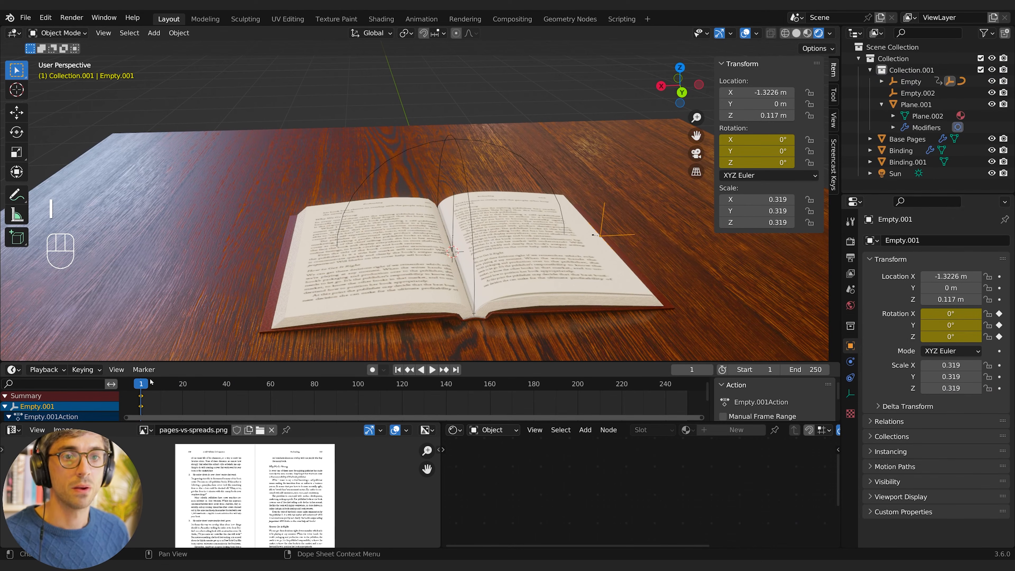
Step: Rotate Empty.001 around Y to about -43.4° on frame 29 and keyframe its Y rotation
{"action": "left_click_drag", "start_coordinate": [147, 383], "coordinate": [203, 383]}
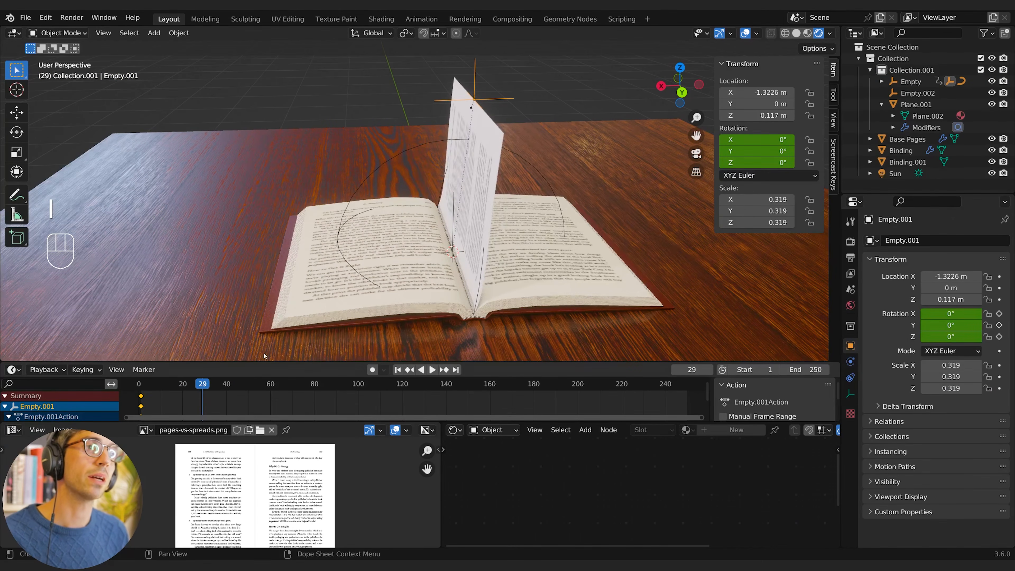
{"action": "key", "text": "r"}
{"action": "key", "text": "y"}
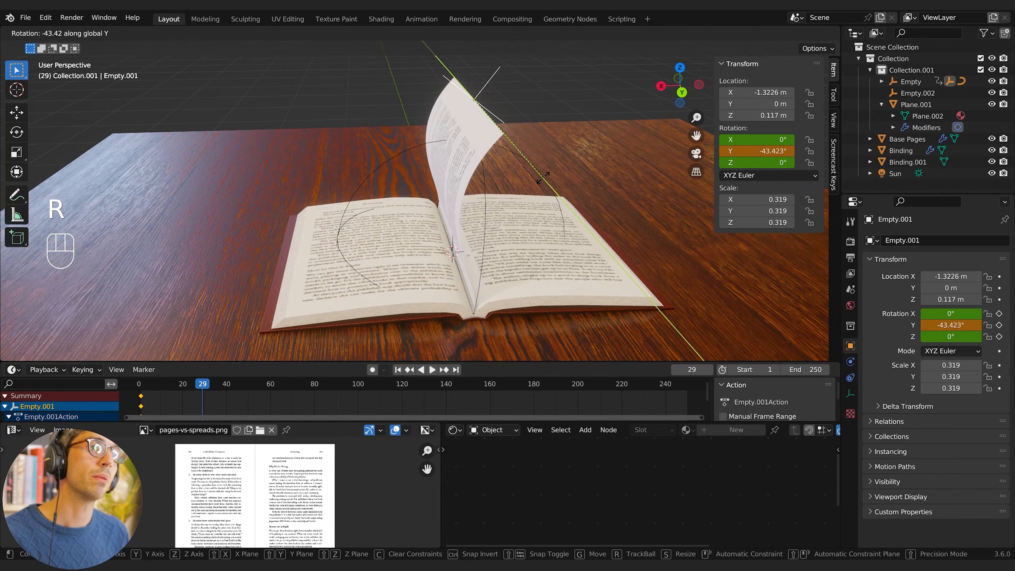
{"action": "left_click", "coordinate": [543, 178]}
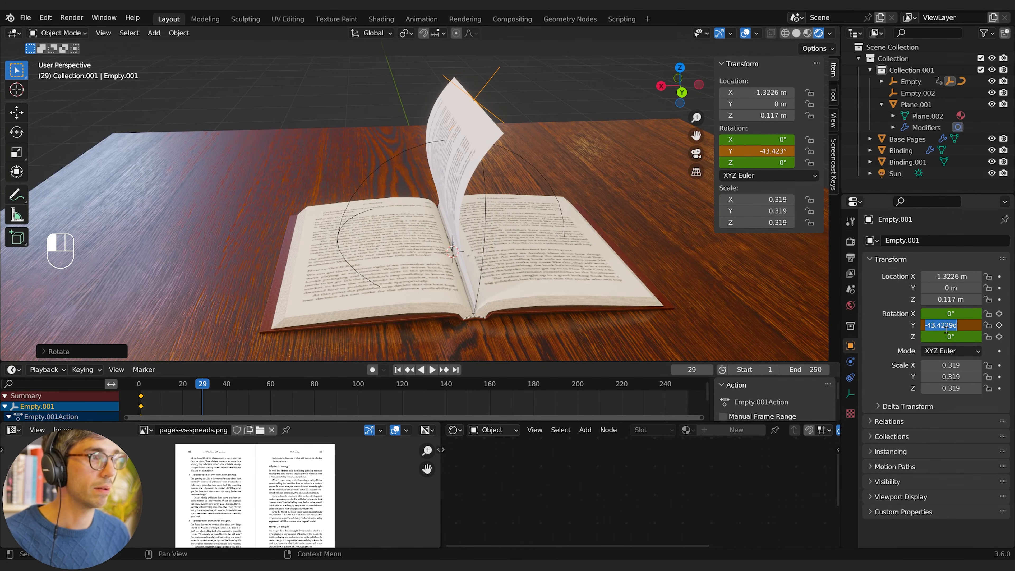
{"action": "left_click", "coordinate": [1000, 325]}
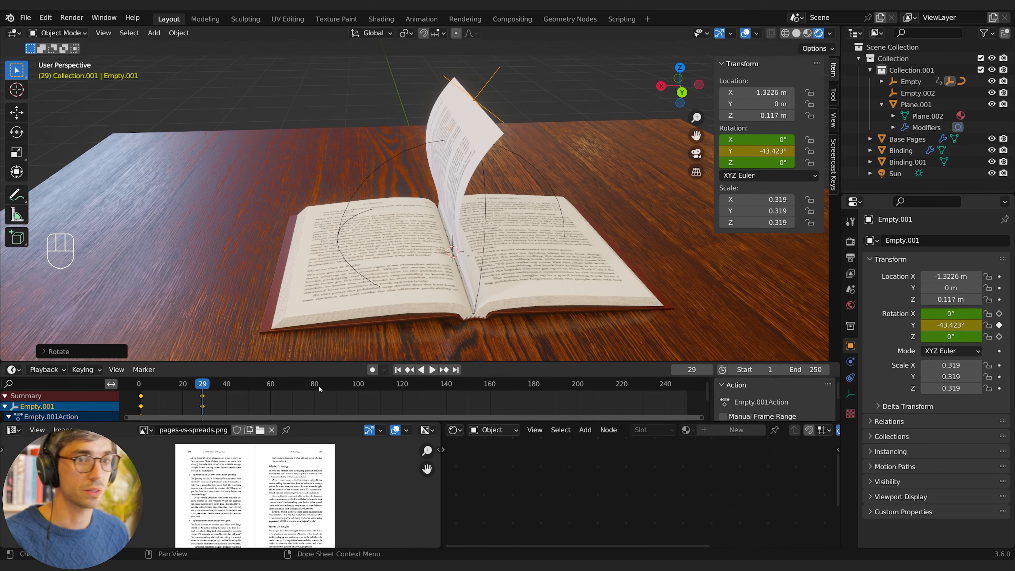
Step: Clear Empty.001's rotation on frame 57 and keyframe it
{"action": "left_click_drag", "start_coordinate": [206, 387], "coordinate": [264, 393]}
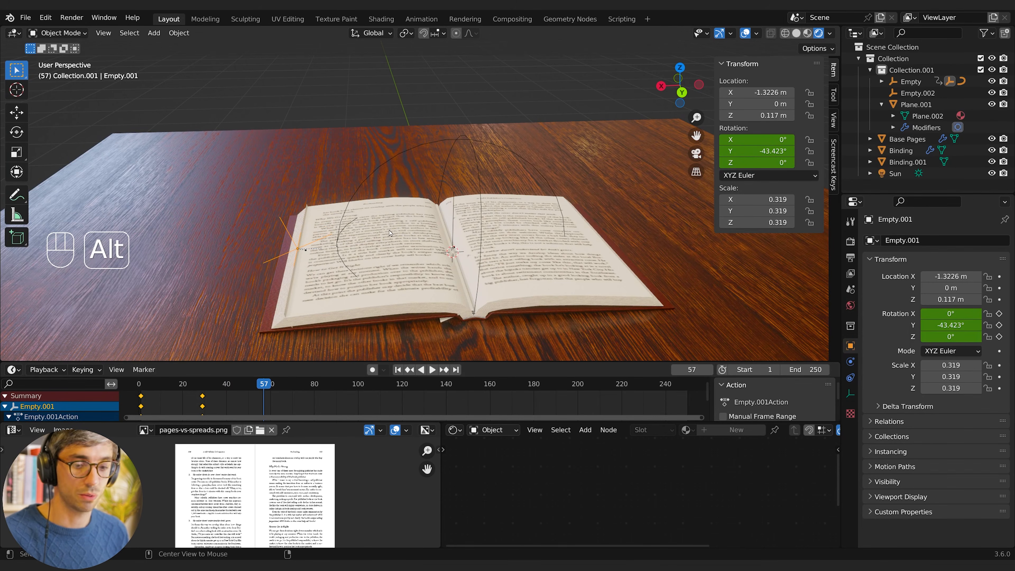
{"action": "key", "text": "alt+r"}
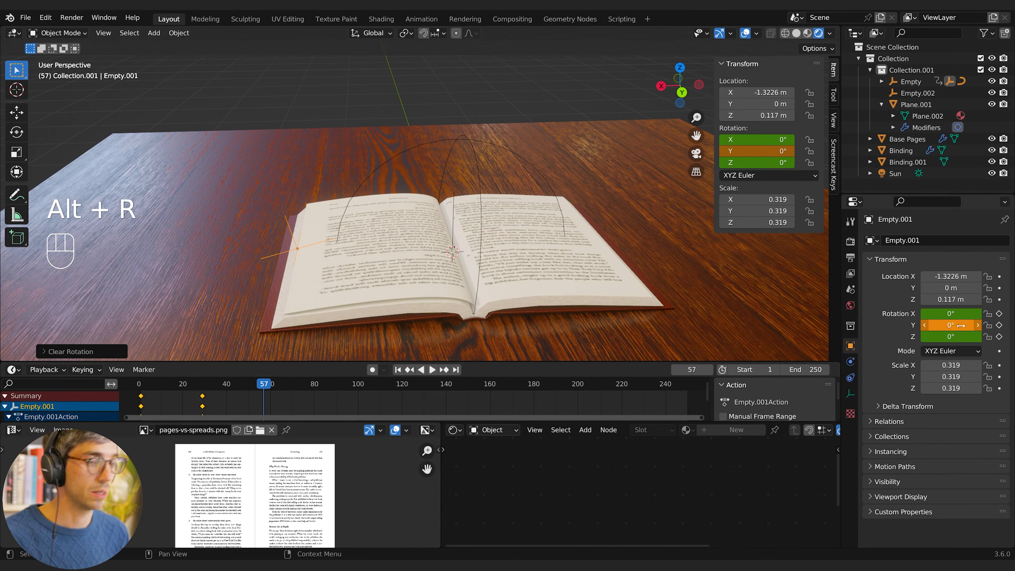
{"action": "key", "text": "i"}
Step: Scrub and play the page-turn animation from the first frame several times to check the page's motion
{"action": "key", "text": "shift+ctrl+space"}
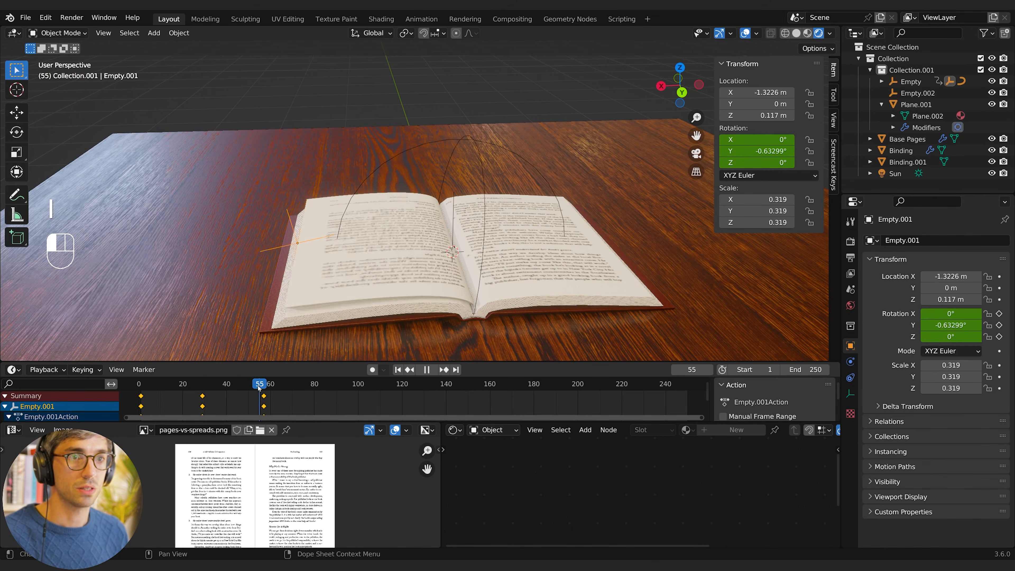
{"action": "left_click_drag", "start_coordinate": [166, 393], "coordinate": [141, 398]}
{"action": "key", "text": "space"}
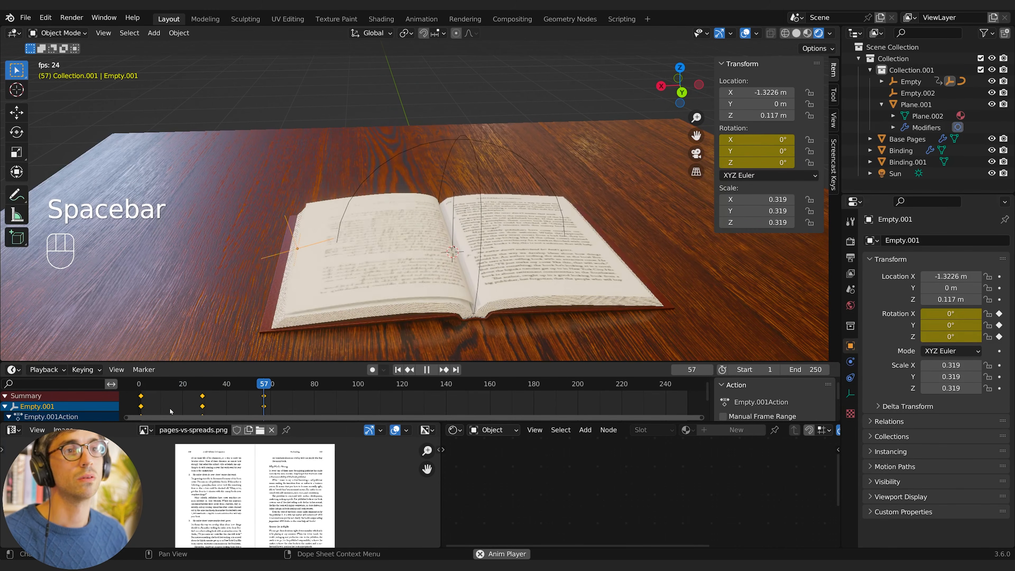
{"action": "key", "text": "space"}
{"action": "left_click", "coordinate": [143, 389]}
{"action": "key", "text": "space"}
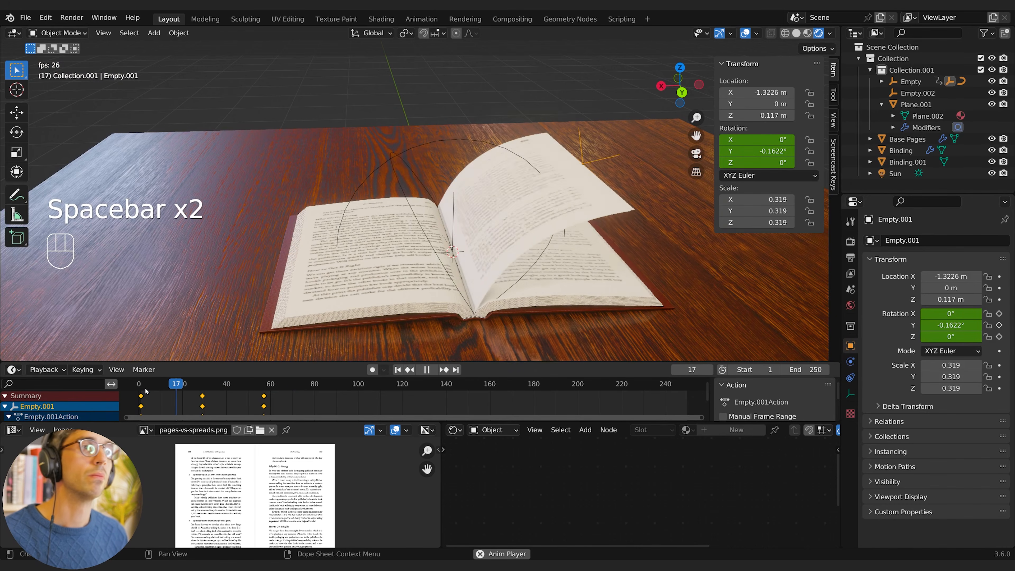
{"action": "key", "text": "space"}
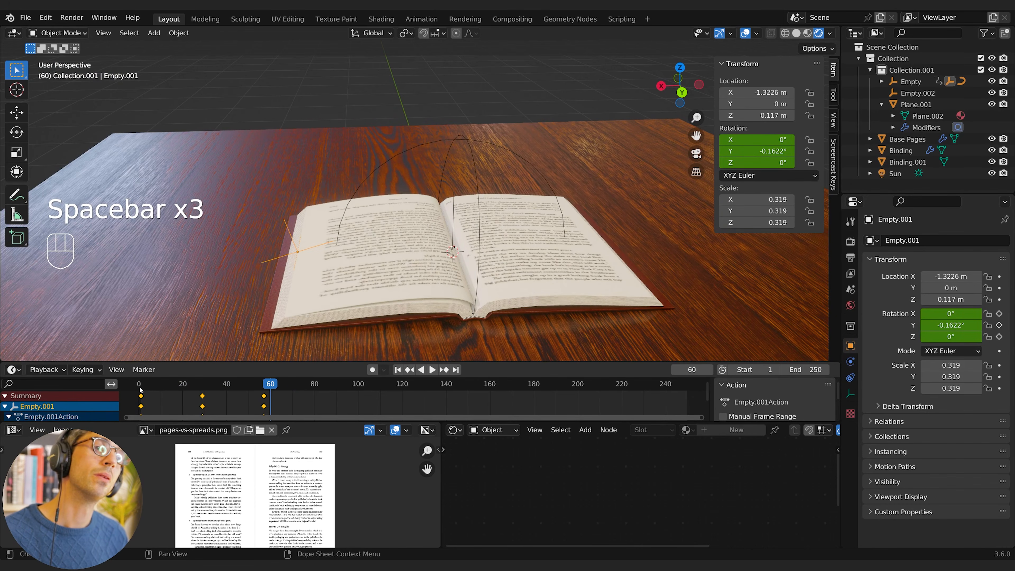
{"action": "left_click", "coordinate": [140, 390]}
{"action": "key", "text": "space"}
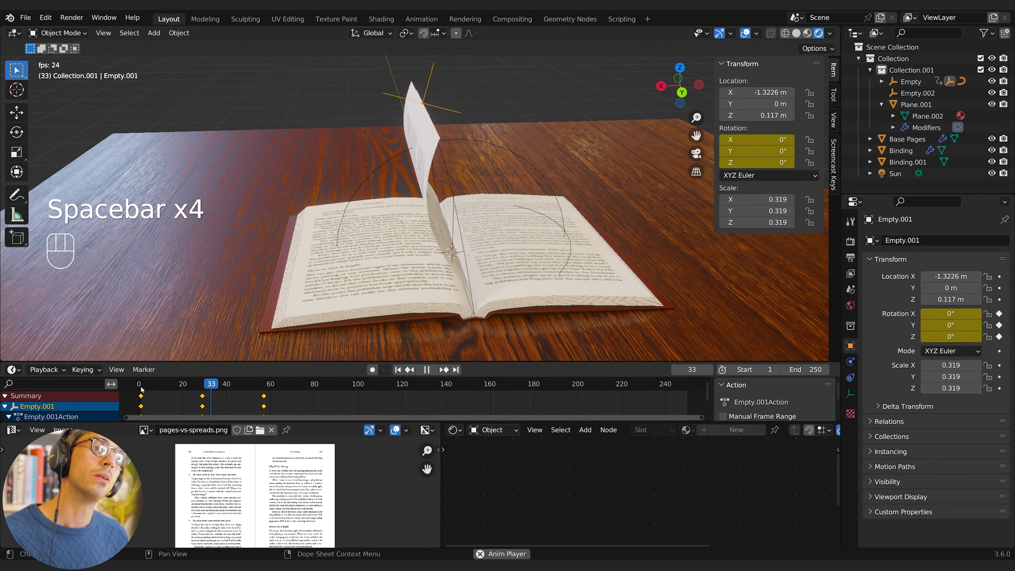
{"action": "key", "text": "space"}
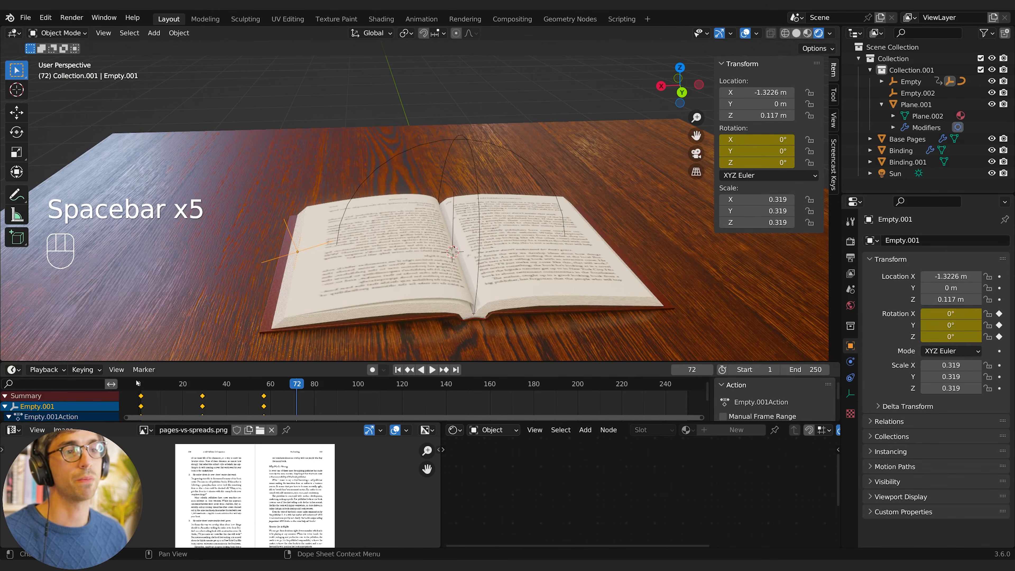
{"action": "left_click", "coordinate": [139, 384]}
{"action": "key", "text": "space"}
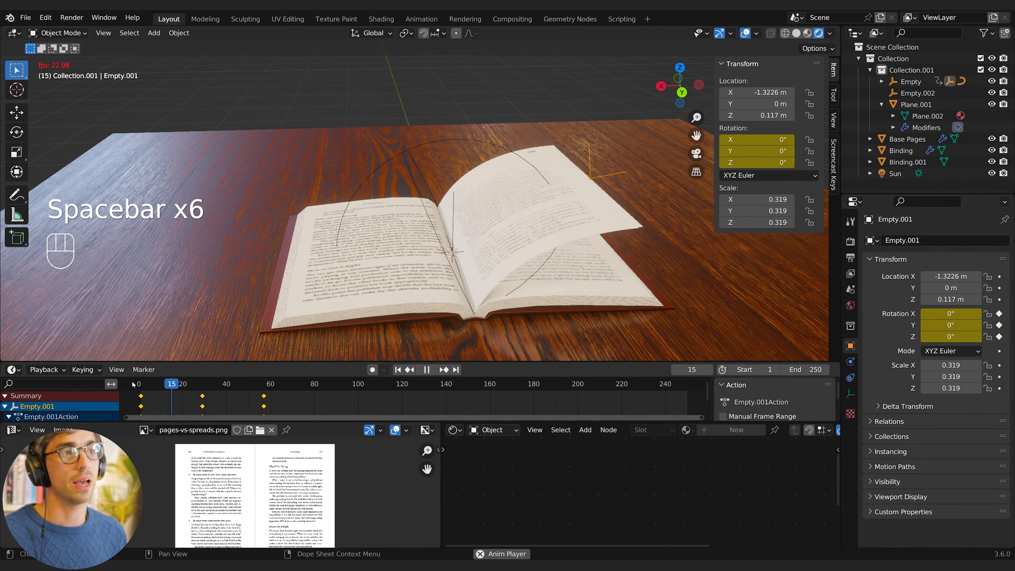
{"action": "key", "text": "space"}
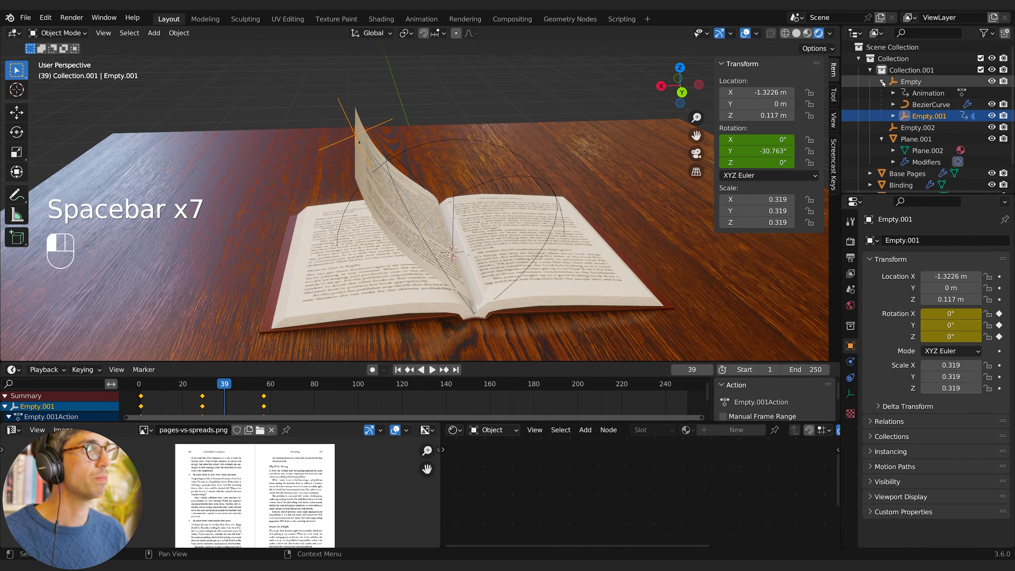
Step: Examine the page rig's objects one by one: Empty, its children BezierCurve and Empty.001, and Empty.002
{"action": "left_click", "coordinate": [911, 94]}
{"action": "left_click", "coordinate": [911, 85]}
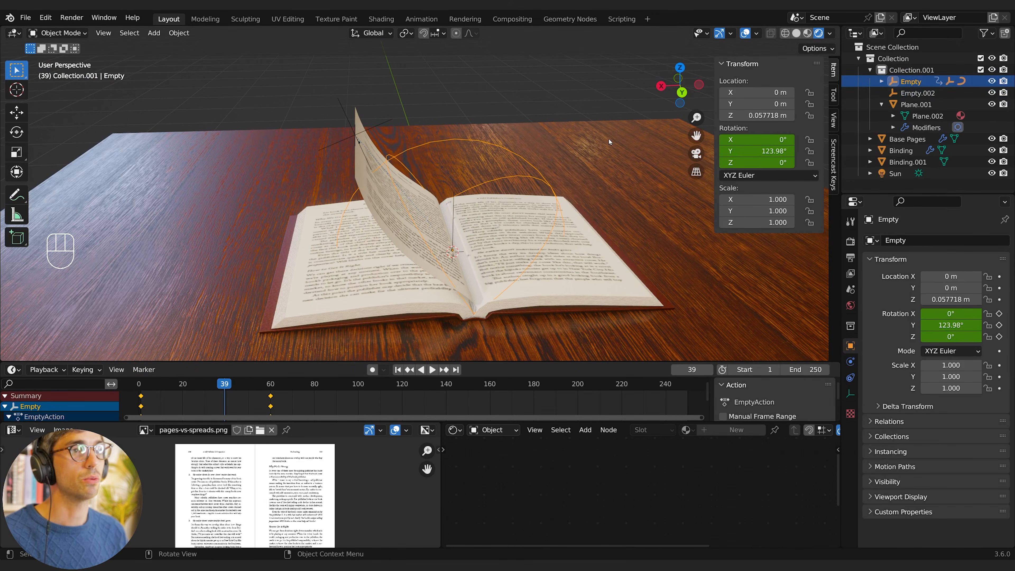
{"action": "left_click", "coordinate": [881, 81]}
{"action": "left_click", "coordinate": [927, 104]}
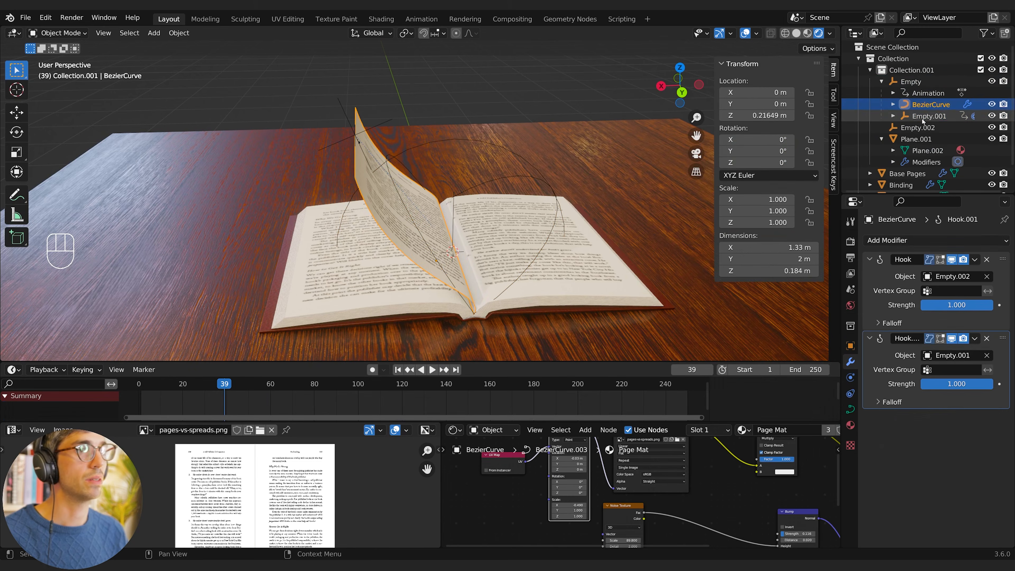
{"action": "left_click", "coordinate": [927, 116]}
{"action": "left_click", "coordinate": [926, 104]}
{"action": "left_click", "coordinate": [912, 84]}
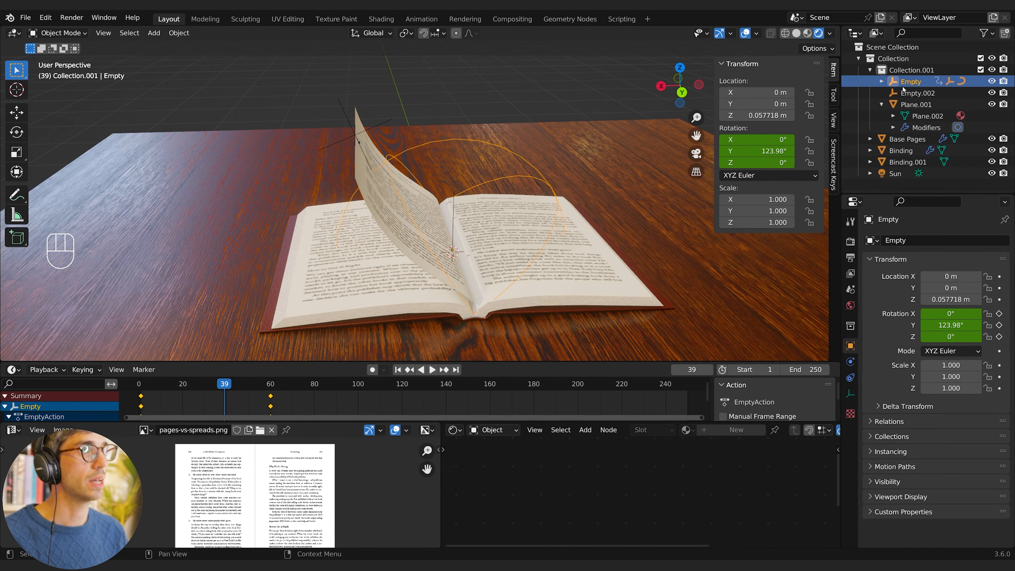
{"action": "left_click", "coordinate": [915, 94]}
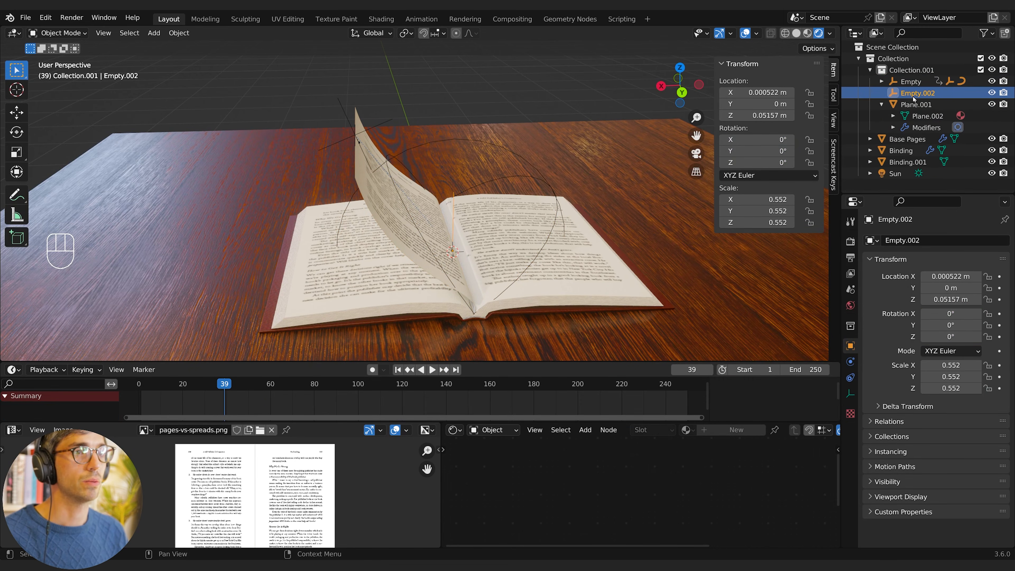
{"action": "left_click", "coordinate": [905, 82]}
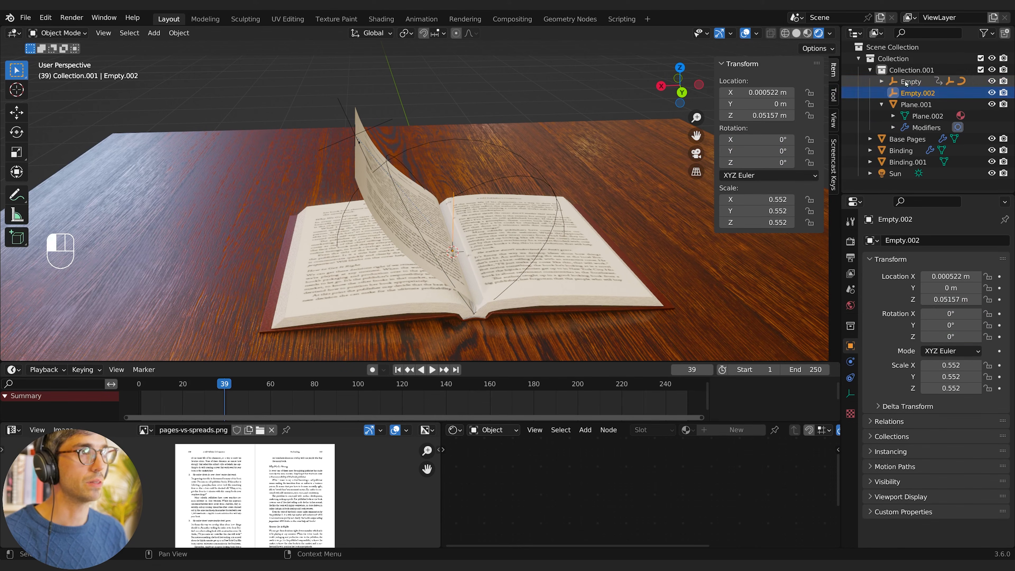
{"action": "left_click", "coordinate": [911, 97]}
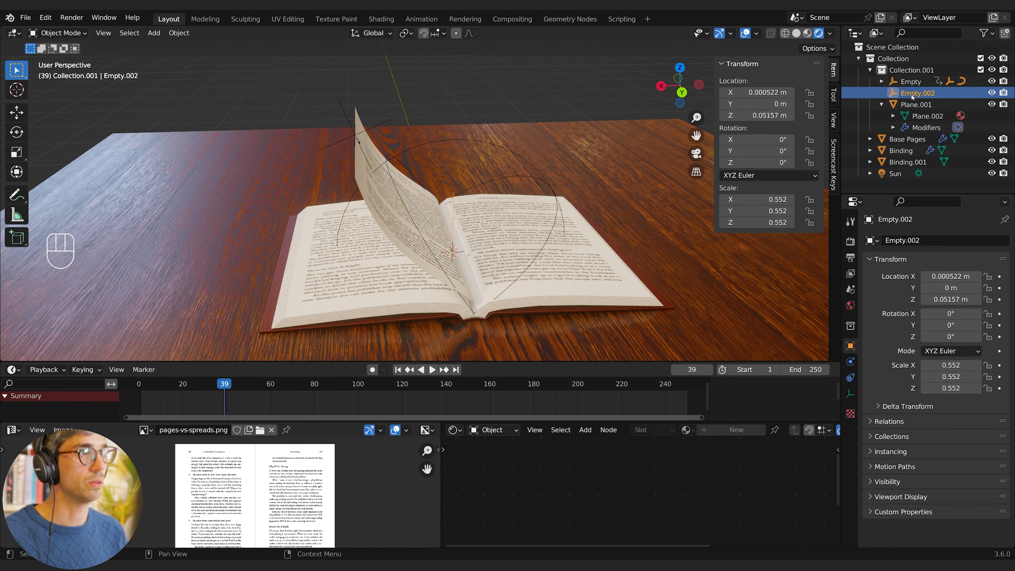
Step: Duplicate Empty.002 in place
{"action": "left_click", "coordinate": [912, 105]}
{"action": "left_click", "coordinate": [912, 94]}
{"action": "left_click", "coordinate": [882, 105]}
{"action": "left_click", "coordinate": [907, 81], "text": "shift"}
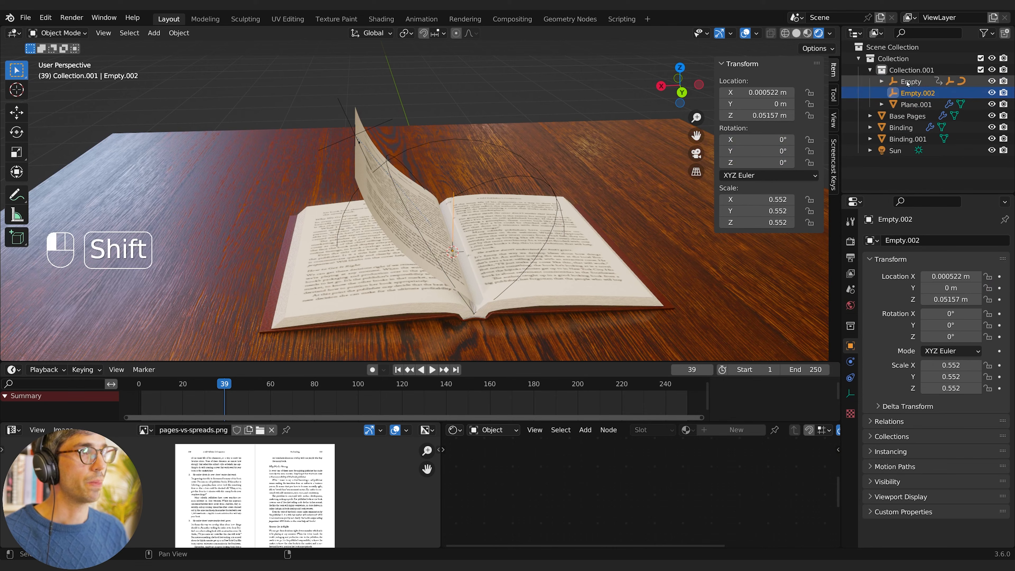
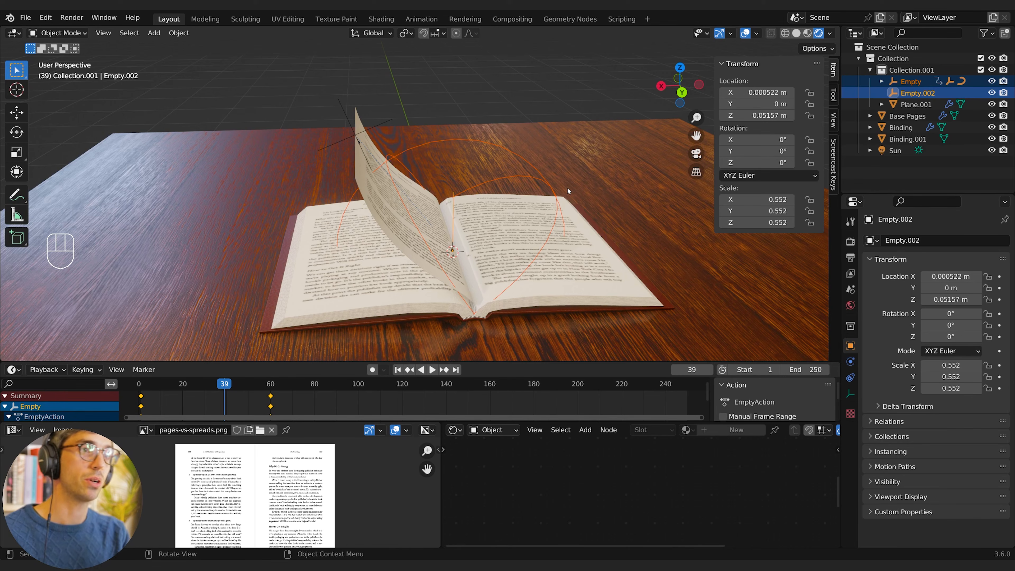
{"action": "left_click", "coordinate": [904, 81]}
{"action": "left_click", "coordinate": [913, 95]}
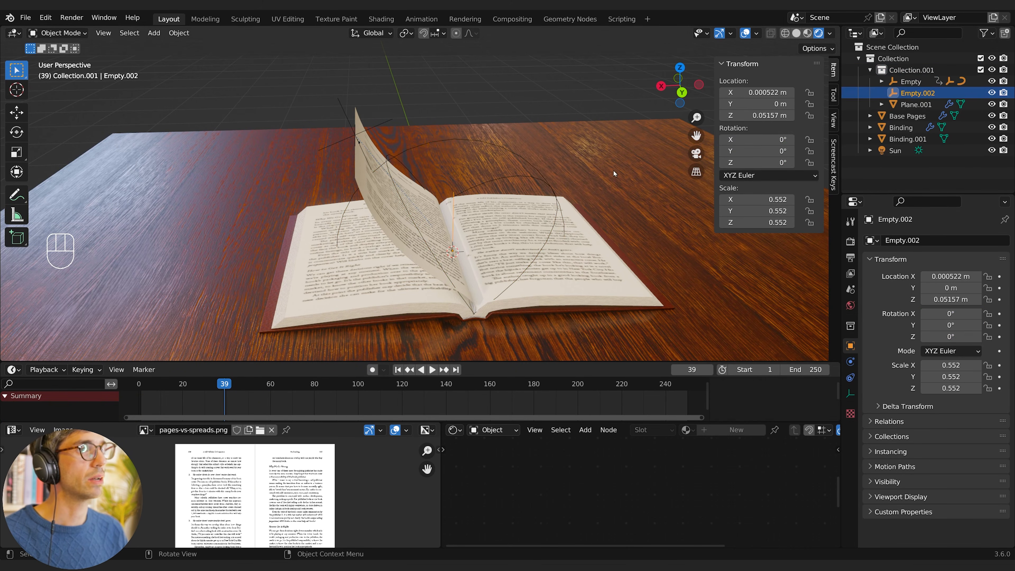
{"action": "key", "text": "shift+d"}
{"action": "right_click", "coordinate": [638, 161]}
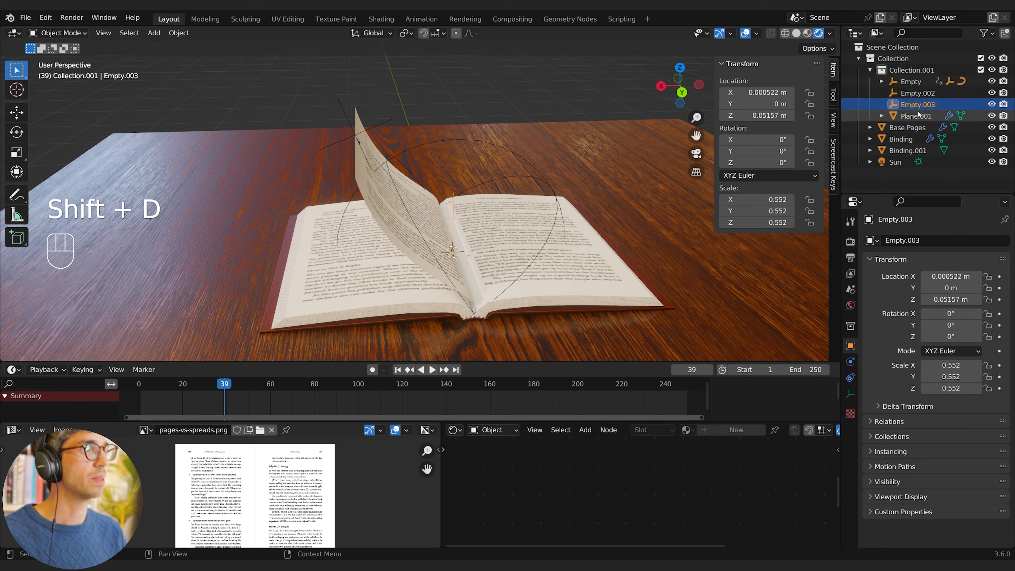
Step: Parent Empty and Empty.002 to the duplicated empty, Empty.003, using the Object option
{"action": "left_click", "coordinate": [915, 93]}
{"action": "left_click", "coordinate": [911, 81], "text": "shift"}
{"action": "left_click", "coordinate": [917, 105], "text": "ctrl"}
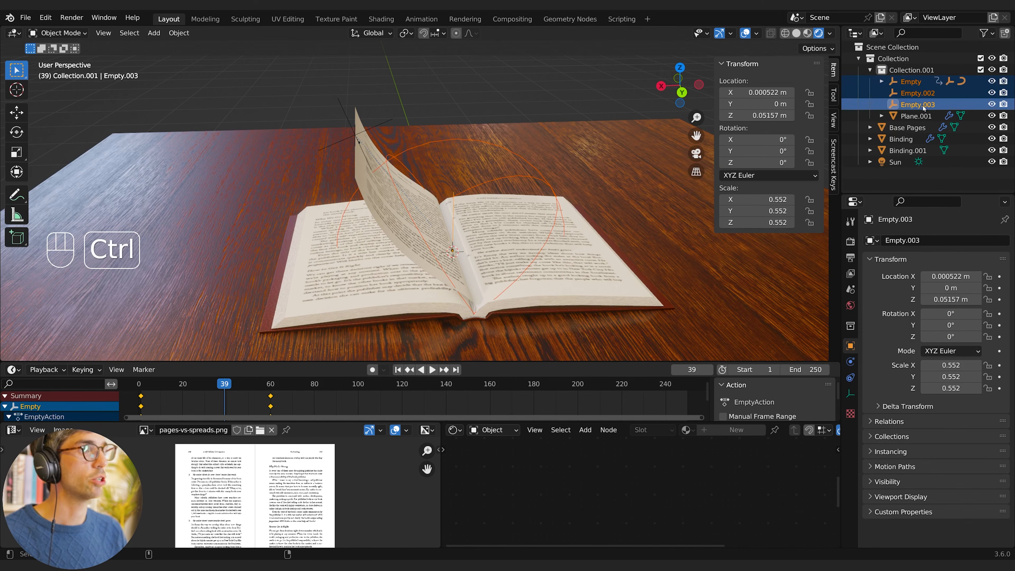
{"action": "key", "text": "ctrl+p"}
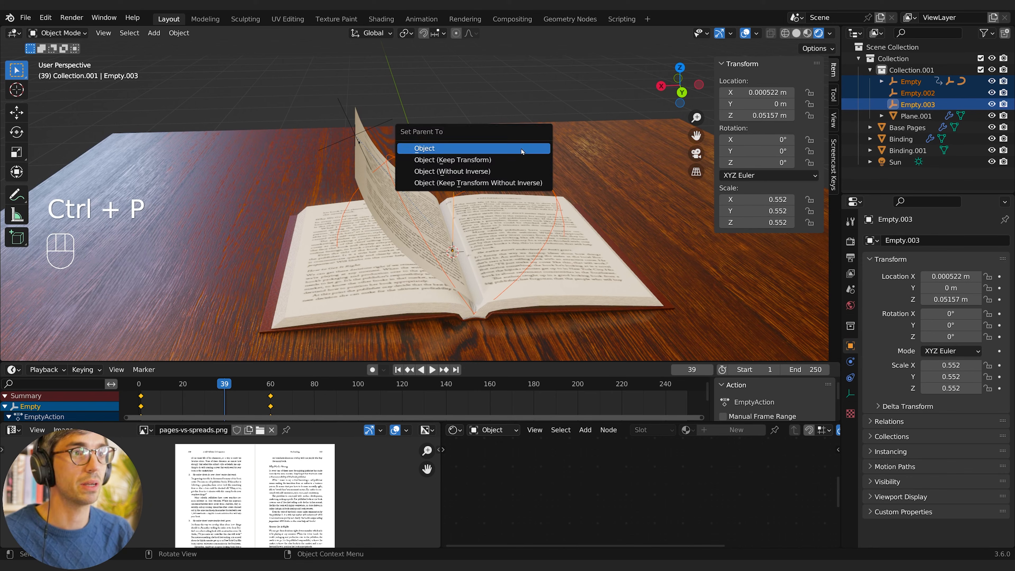
{"action": "left_click", "coordinate": [521, 149]}
Step: Rename the parent empty, Empty.003, as PageTurnRig
{"action": "left_click", "coordinate": [913, 81]}
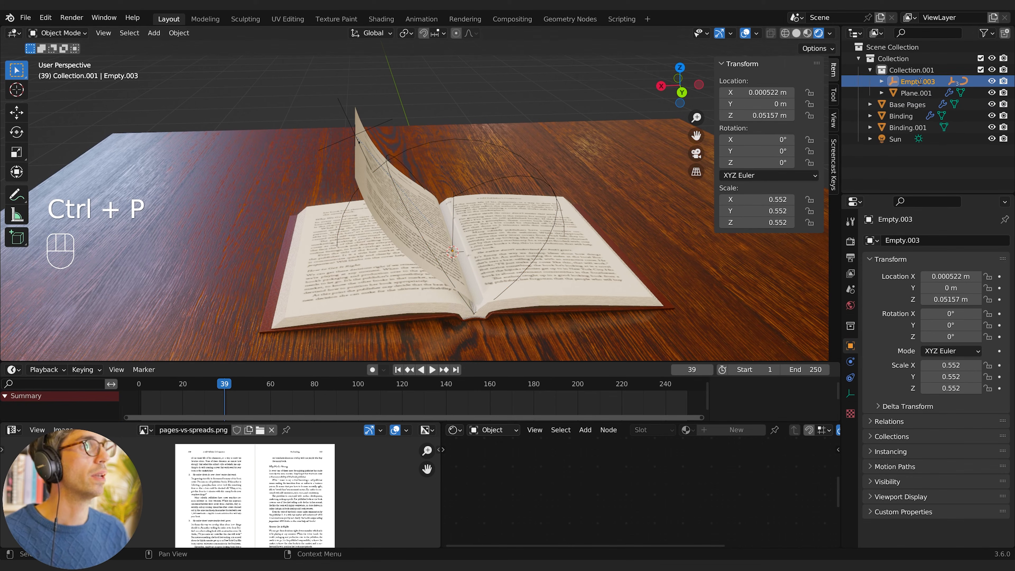
{"action": "double_click", "coordinate": [920, 82]}
{"action": "type", "text": "PageTurn"}
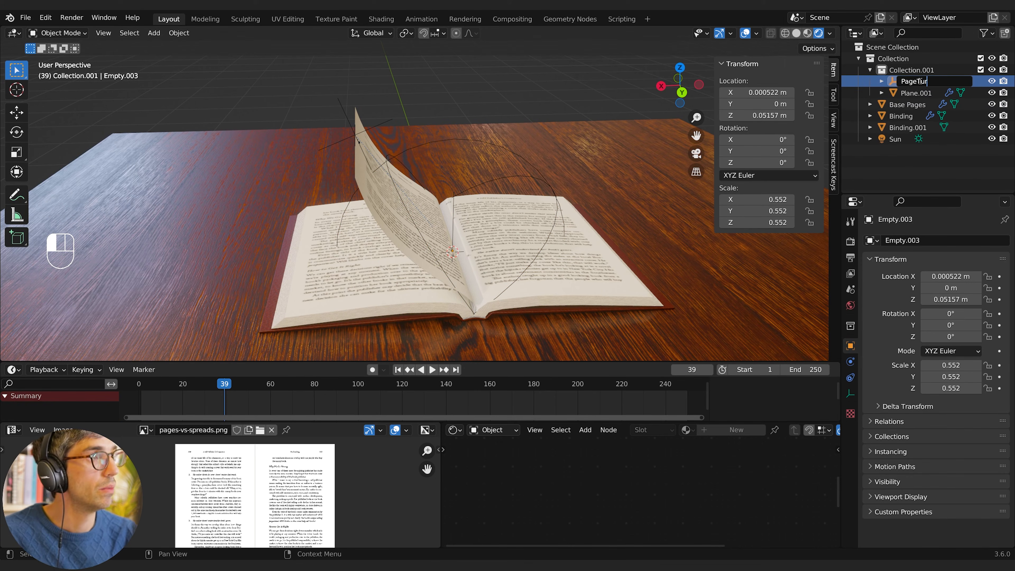
{"action": "key", "text": "Return"}
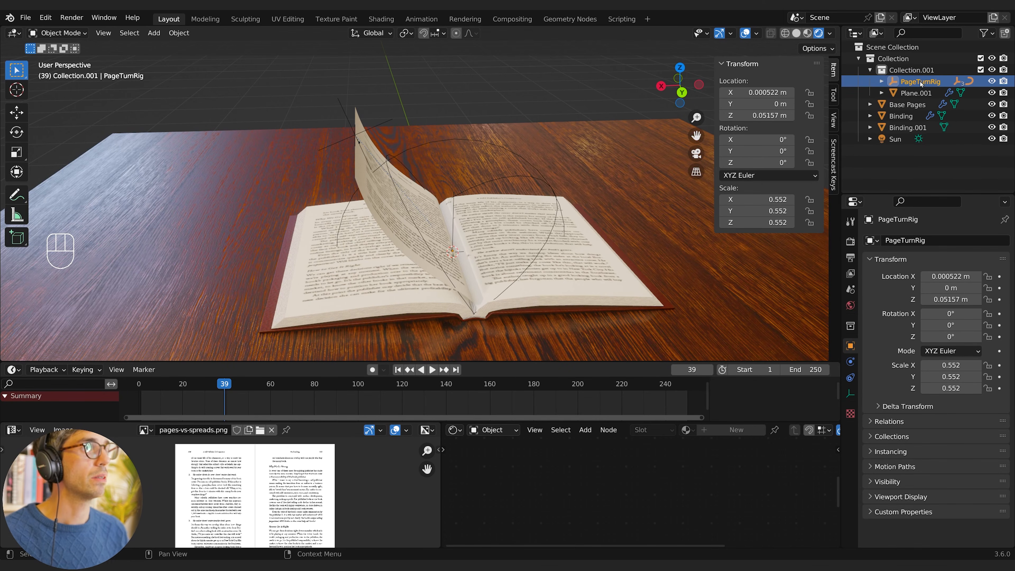
Step: Try duplicating the PageTurnRig empty on its own in place, and delete the copy
{"action": "right_click", "coordinate": [920, 83]}
{"action": "key", "text": "Escape"}
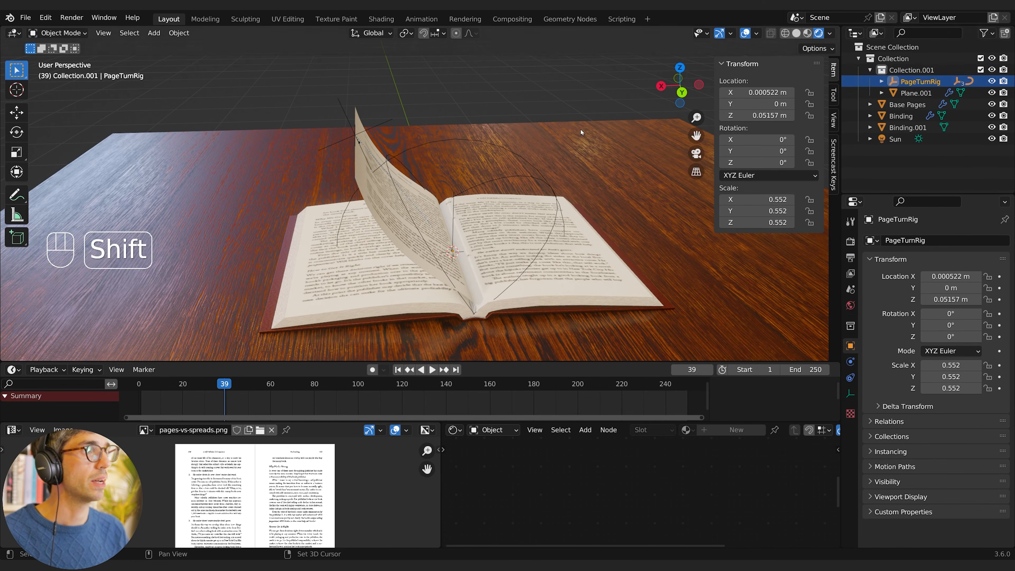
{"action": "key", "text": "shift+d"}
{"action": "right_click", "coordinate": [700, 128]}
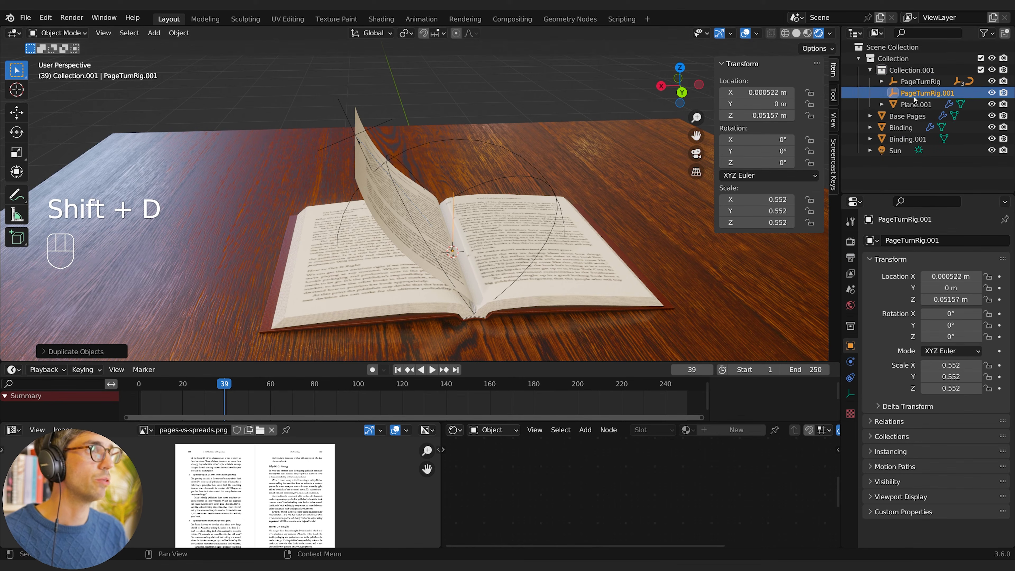
{"action": "key", "text": "x"}
{"action": "left_click", "coordinate": [708, 100]}
Step: Select PageTurnRig with its whole hierarchy and duplicate it all in place
{"action": "left_click", "coordinate": [915, 82]}
{"action": "right_click", "coordinate": [914, 81]}
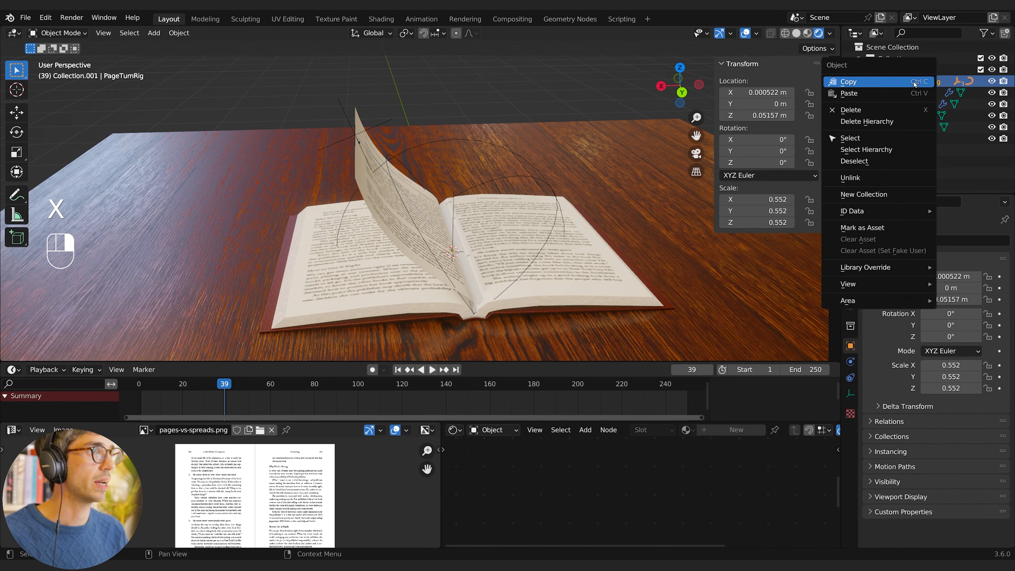
{"action": "left_click", "coordinate": [876, 148]}
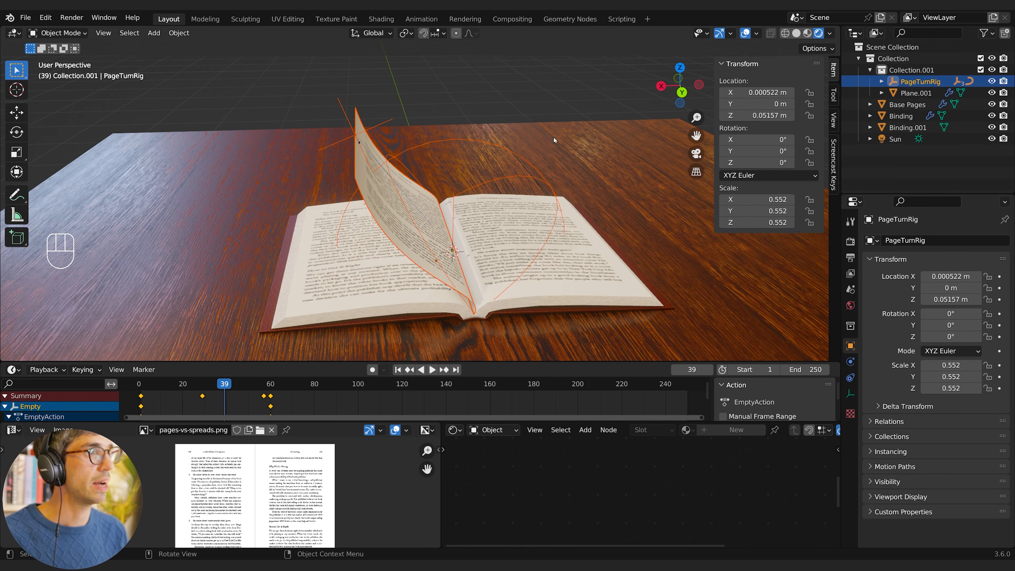
{"action": "key", "text": "shift+d"}
{"action": "right_click", "coordinate": [560, 135]}
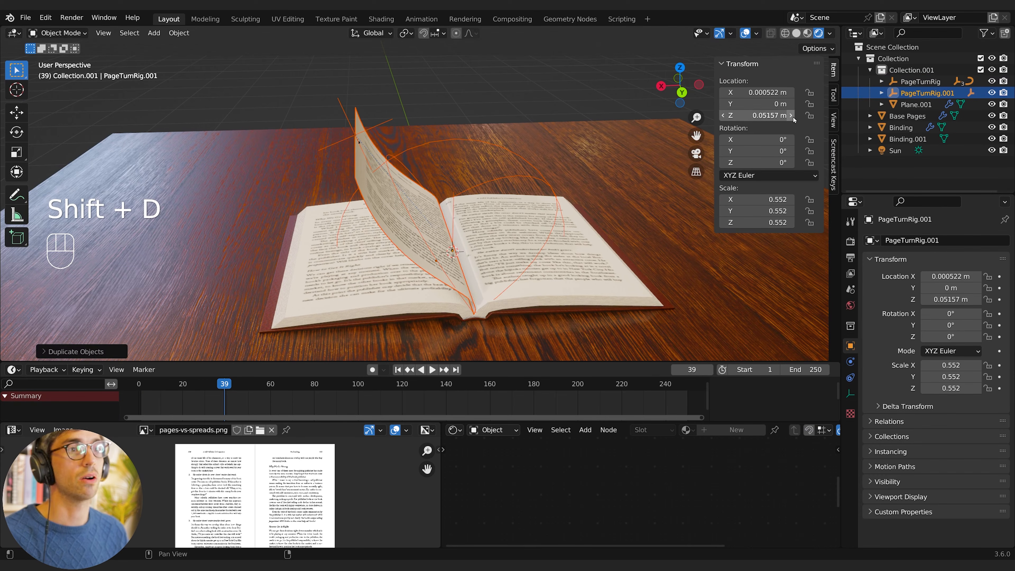
Step: Select Empty.003 inside the duplicated PageTurnRig.001 and enlarge the timeline to show its keyframe channels
{"action": "left_click", "coordinate": [944, 97]}
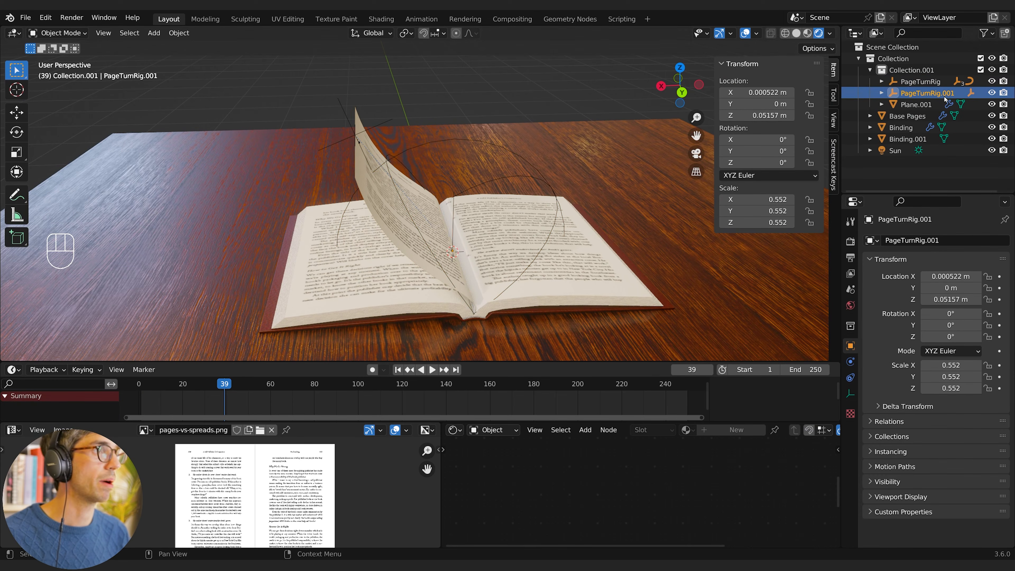
{"action": "left_click", "coordinate": [884, 93]}
{"action": "left_click", "coordinate": [924, 105]}
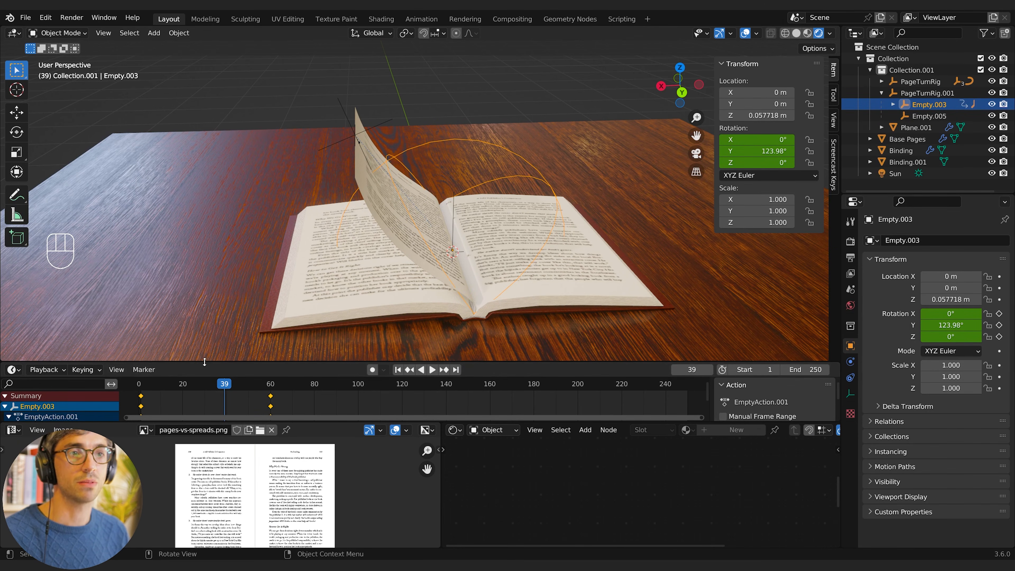
{"action": "left_click_drag", "start_coordinate": [204, 362], "coordinate": [230, 287]}
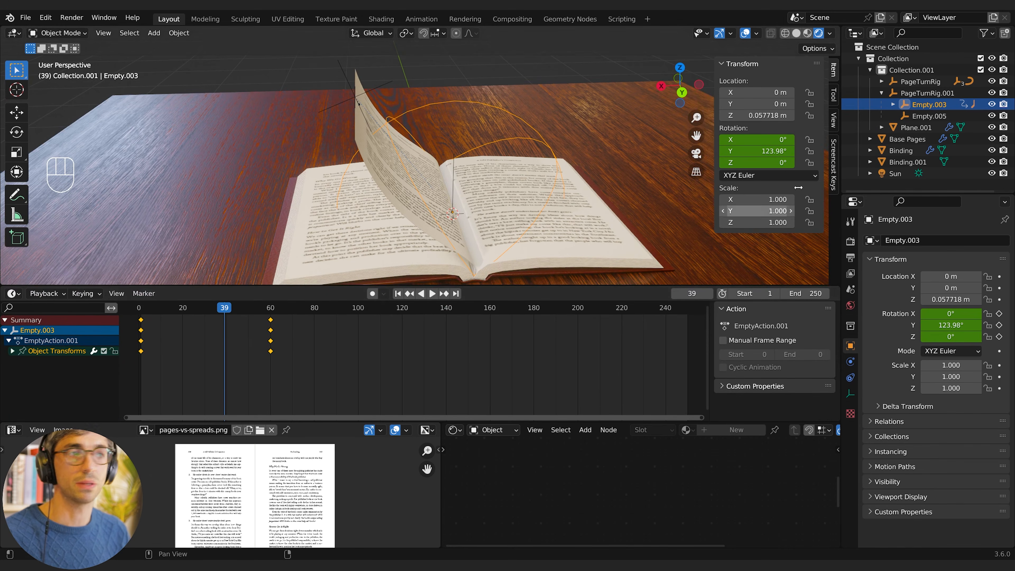
Step: Shift all keyframes of the duplicated rig's Empty.003 and Empty.004 forward by about 12 frames and play the animation
{"action": "left_click", "coordinate": [928, 117], "text": "shift"}
{"action": "left_click", "coordinate": [925, 105]}
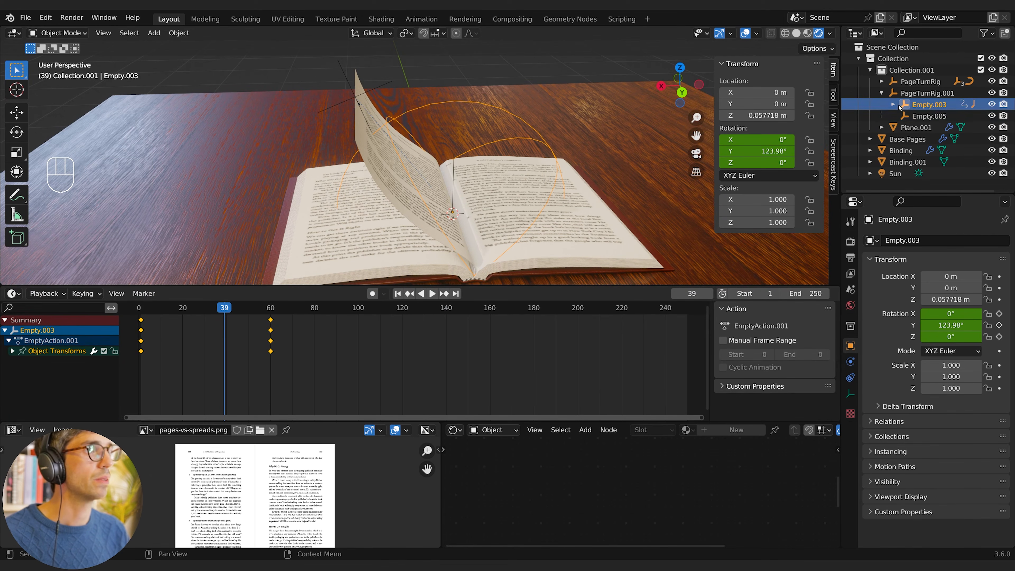
{"action": "left_click", "coordinate": [893, 105]}
{"action": "left_click", "coordinate": [939, 141], "text": "ctrl"}
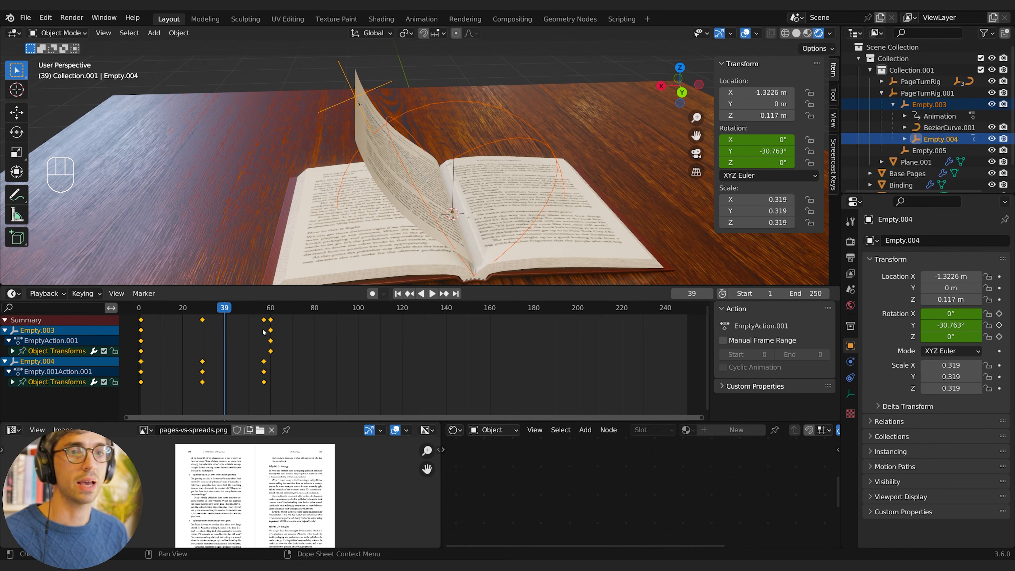
{"action": "key", "text": "g"}
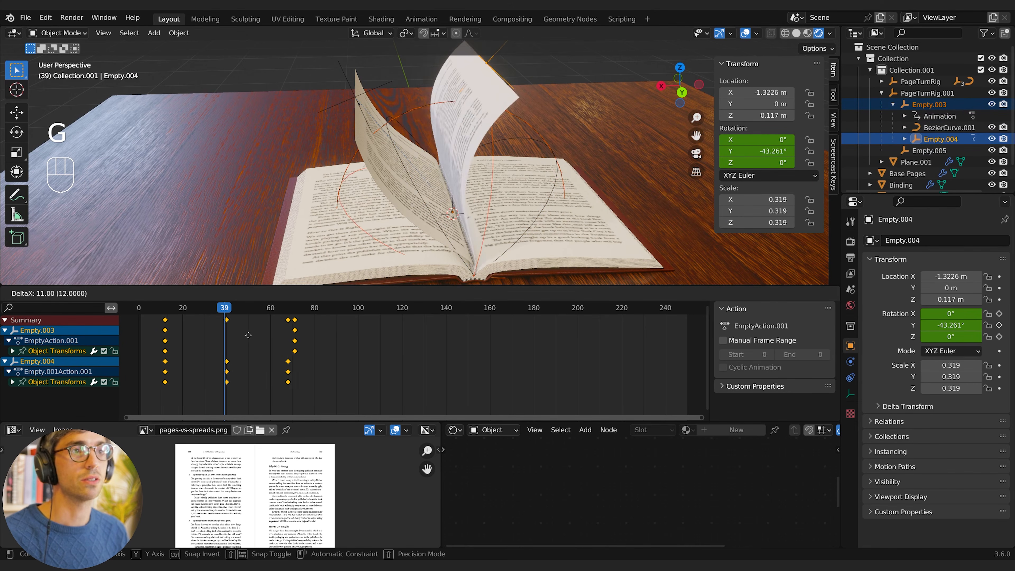
{"action": "left_click", "coordinate": [249, 336]}
{"action": "key", "text": "space"}
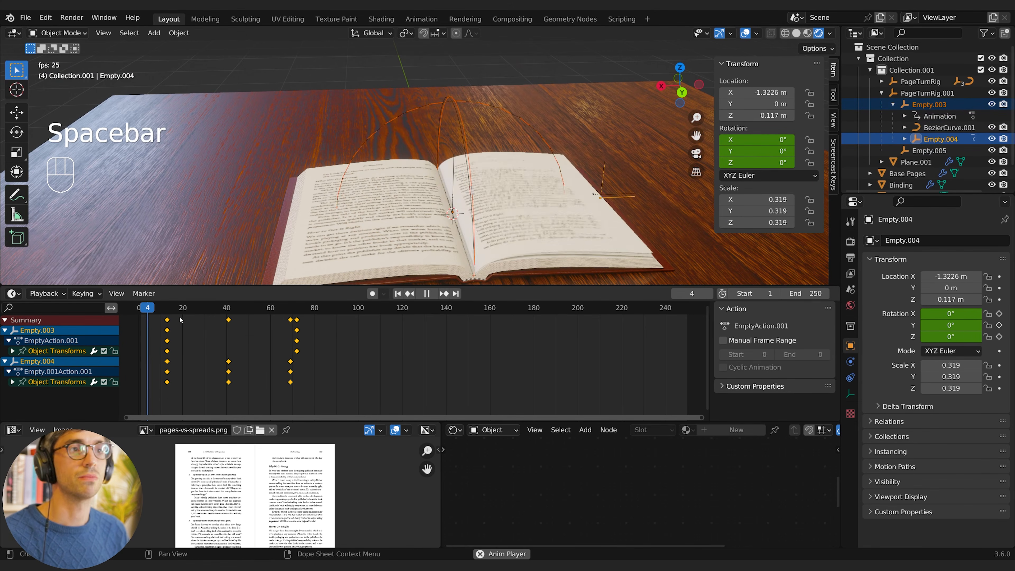